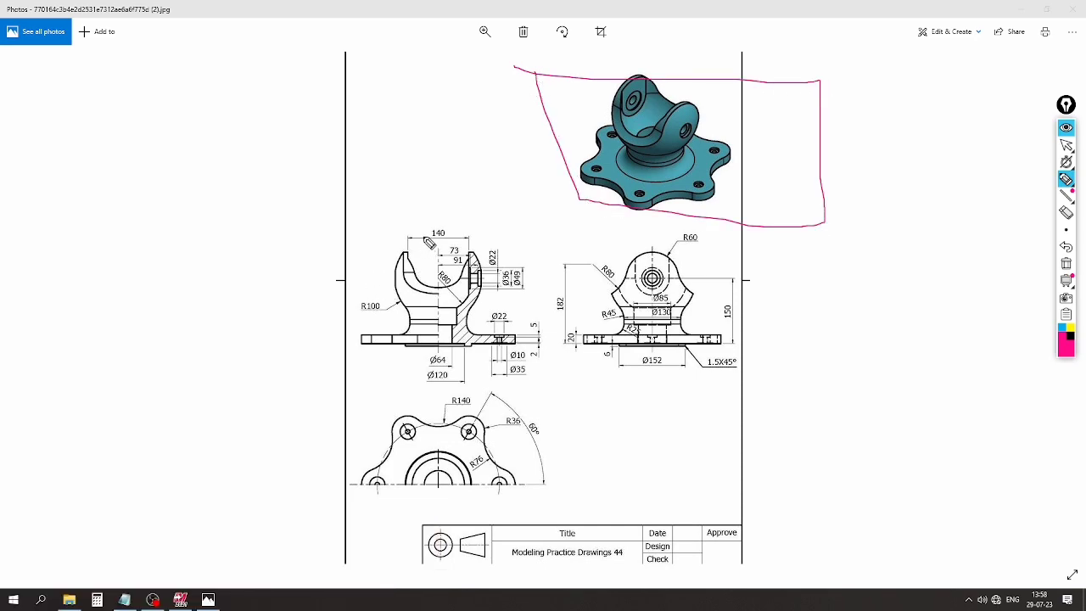
Mark up the views and dimensions on the practice drawing with freehand pen strokes and clear all the markings.
{"action": "left_click_drag", "start_coordinate": [428, 232], "coordinate": [471, 190]}
{"action": "left_click_drag", "start_coordinate": [366, 305], "coordinate": [373, 256]}
{"action": "mouse_move", "coordinate": [558, 304]}
{"action": "left_mouse_down"}
{"action": "mouse_move", "coordinate": [654, 223]}
{"action": "mouse_move", "coordinate": [786, 240]}
{"action": "left_mouse_up"}
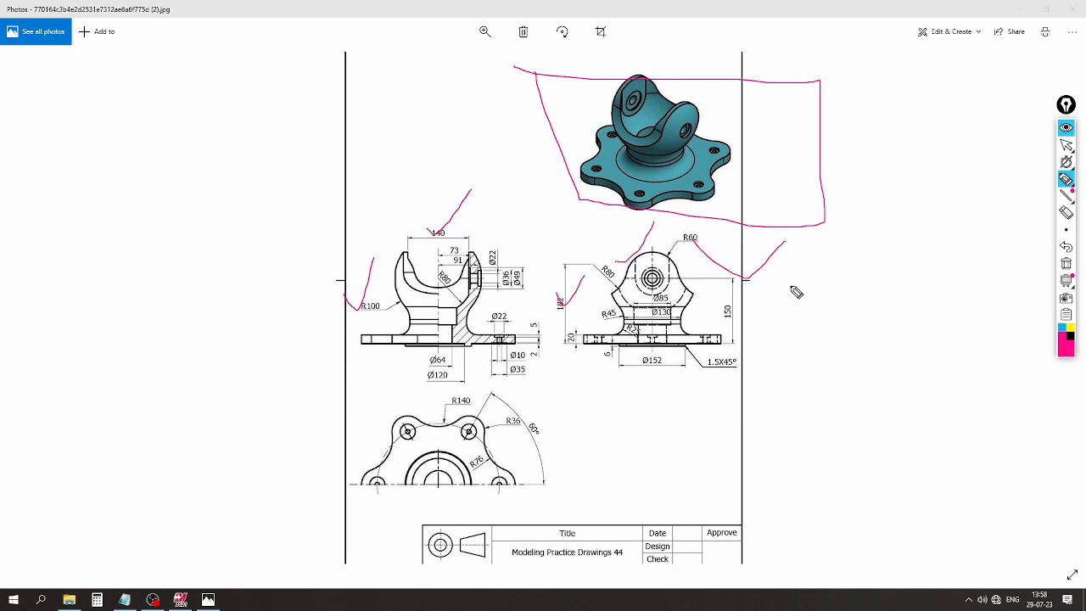
{"action": "left_click_drag", "start_coordinate": [736, 314], "coordinate": [773, 315]}
{"action": "left_click_drag", "start_coordinate": [664, 363], "coordinate": [703, 432]}
{"action": "left_click_drag", "start_coordinate": [424, 378], "coordinate": [345, 365]}
{"action": "mouse_move", "coordinate": [424, 362]}
{"action": "left_mouse_down"}
{"action": "mouse_move", "coordinate": [359, 357]}
{"action": "mouse_move", "coordinate": [421, 509]}
{"action": "mouse_move", "coordinate": [357, 415]}
{"action": "left_mouse_up"}
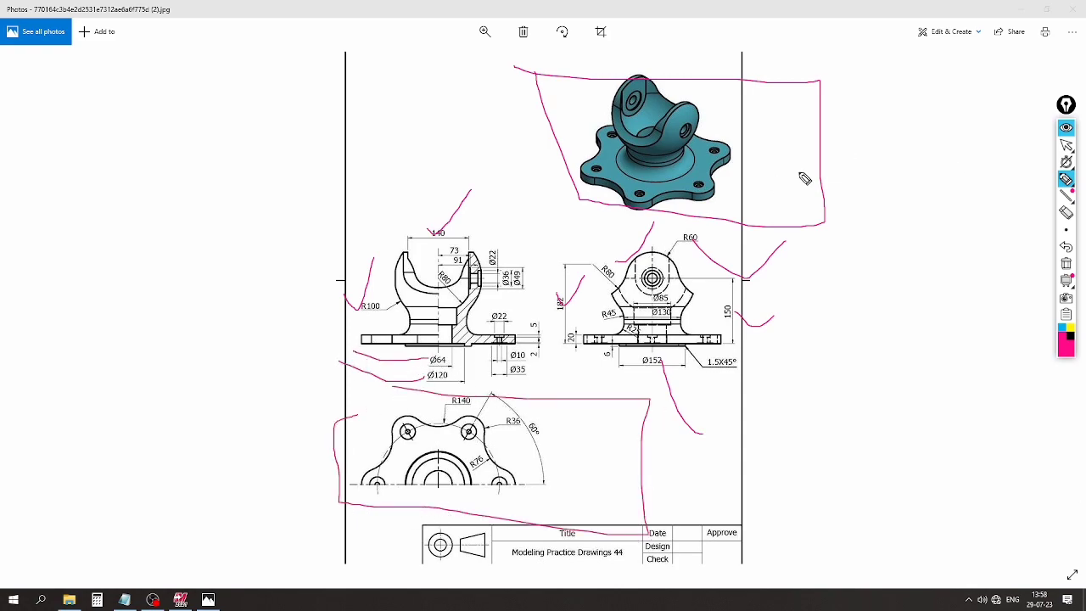
{"action": "mouse_move", "coordinate": [705, 471]}
{"action": "left_mouse_down"}
{"action": "mouse_move", "coordinate": [735, 524]}
{"action": "mouse_move", "coordinate": [811, 475]}
{"action": "mouse_move", "coordinate": [874, 478]}
{"action": "left_mouse_up"}
{"action": "left_click_drag", "start_coordinate": [811, 436], "coordinate": [767, 489]}
{"action": "left_click_drag", "start_coordinate": [720, 519], "coordinate": [942, 465]}
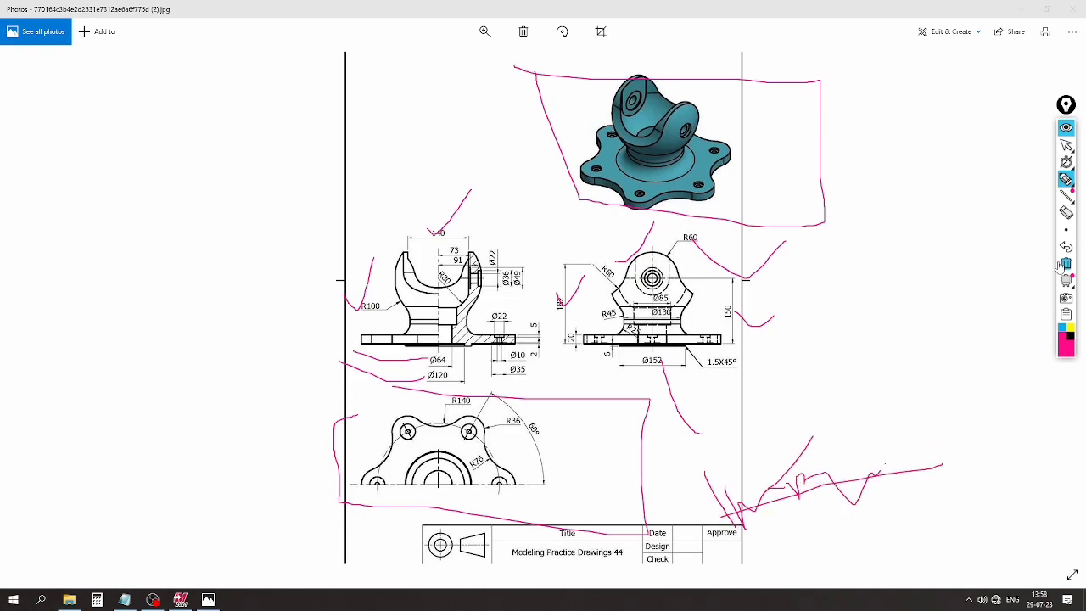
{"action": "left_click", "coordinate": [1062, 266]}
{"action": "left_click", "coordinate": [1066, 145]}
{"action": "left_click", "coordinate": [1065, 129]}
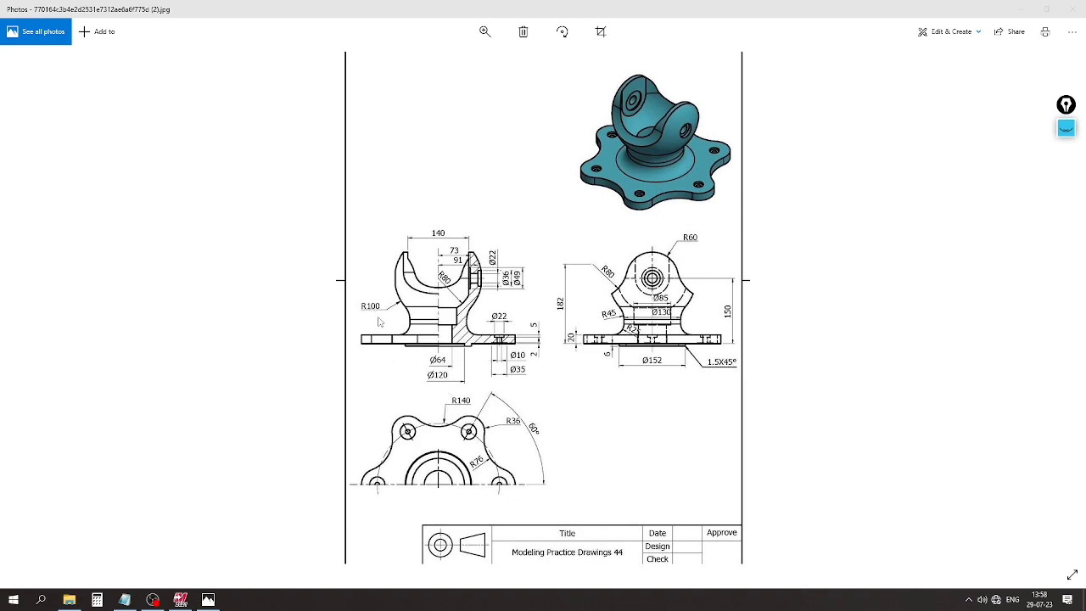
Switch to Mastercam and set the front view with Front as the construction plane.
{"action": "left_click", "coordinate": [180, 599]}
{"action": "right_click", "coordinate": [412, 308]}
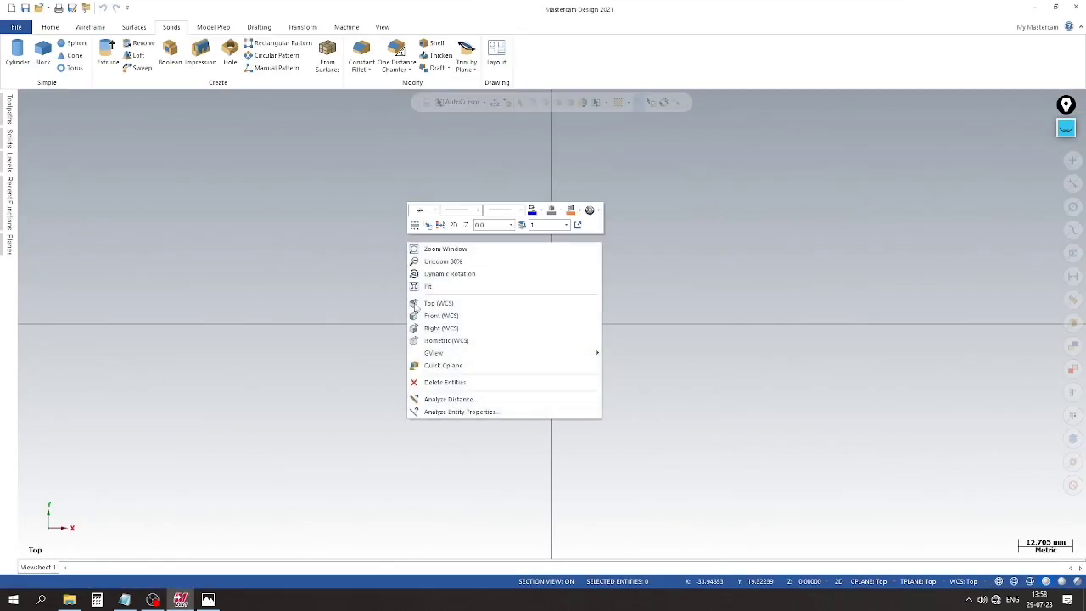
{"action": "left_click", "coordinate": [448, 315]}
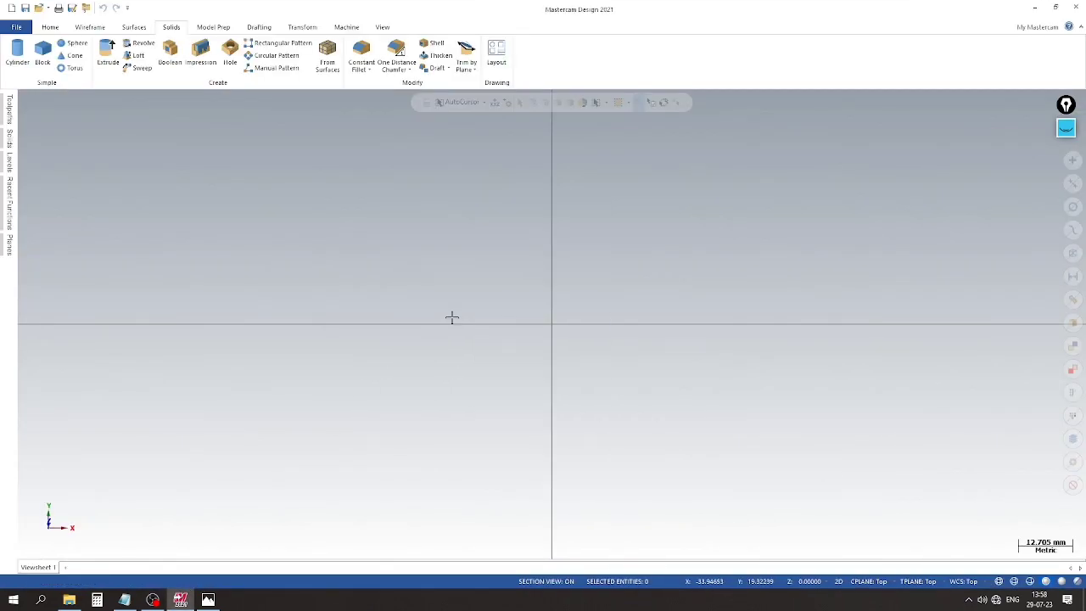
{"action": "left_click", "coordinate": [865, 581]}
{"action": "left_click", "coordinate": [882, 478]}
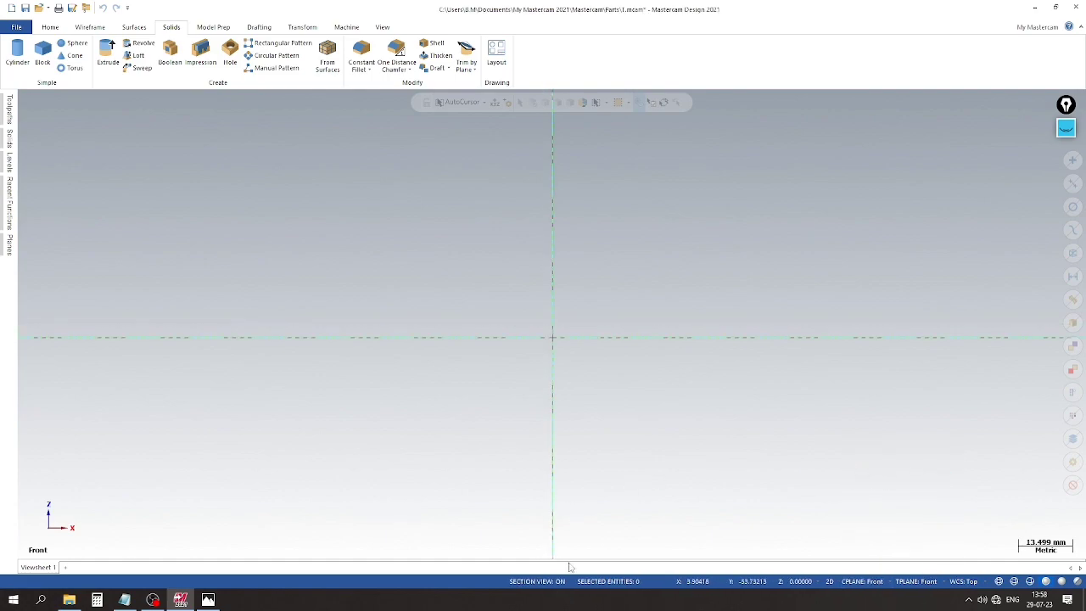
Draw a vertical line 150 mm long upward from the origin.
{"action": "scroll", "coordinate": [530, 480], "scroll_direction": "down", "scroll_amount": 3}
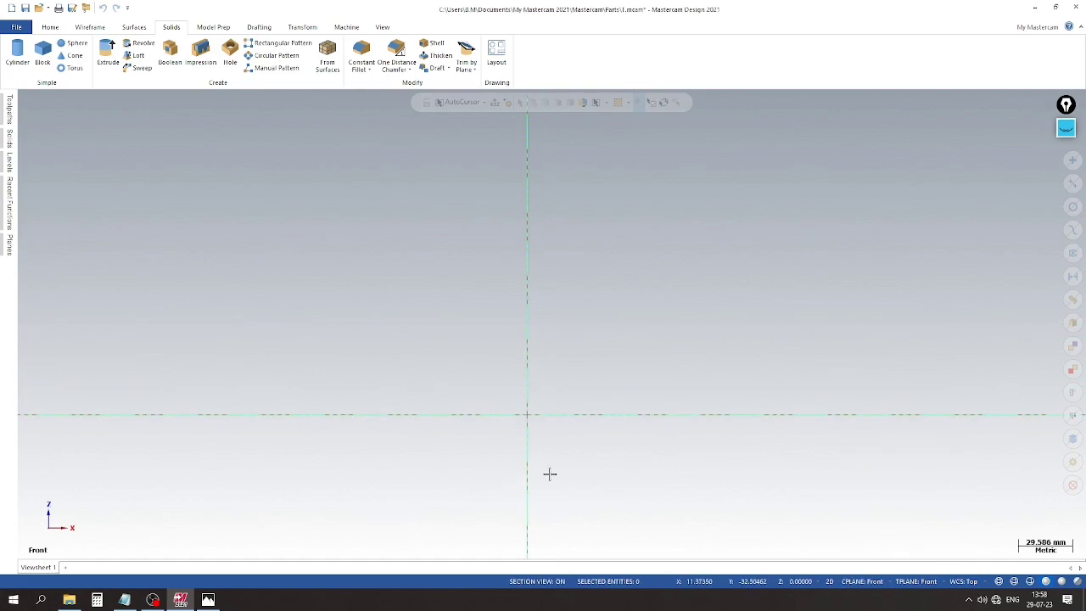
{"action": "left_click", "coordinate": [90, 27]}
{"action": "left_click", "coordinate": [81, 58]}
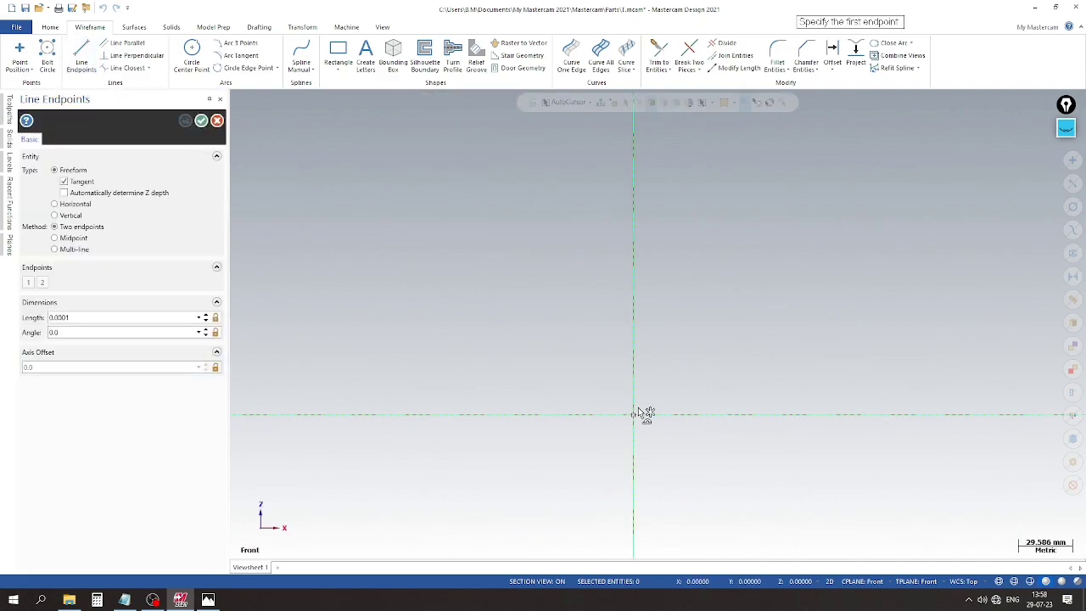
{"action": "left_click", "coordinate": [632, 173]}
{"action": "double_click", "coordinate": [144, 316]}
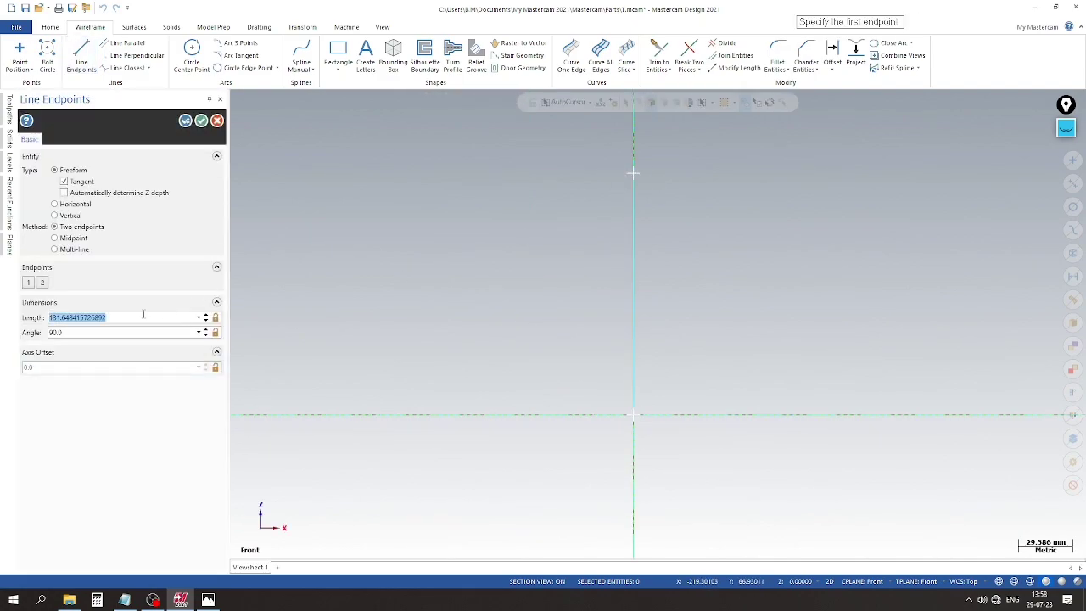
{"action": "type", "text": "150"}
{"action": "key", "text": "Return"}
{"action": "scroll", "coordinate": [499, 447], "scroll_direction": "down", "scroll_amount": 2}
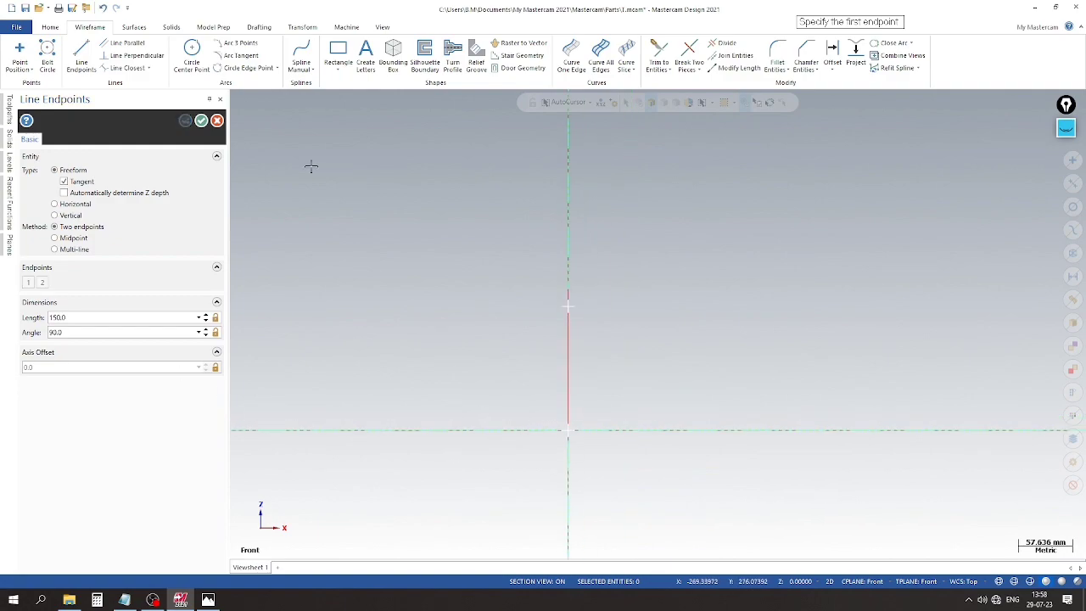
{"action": "left_click", "coordinate": [201, 119]}
Draw a circle of radius 100 mm centred on the upper endpoint of the vertical line, consulting the reference drawing.
{"action": "left_click", "coordinate": [192, 55]}
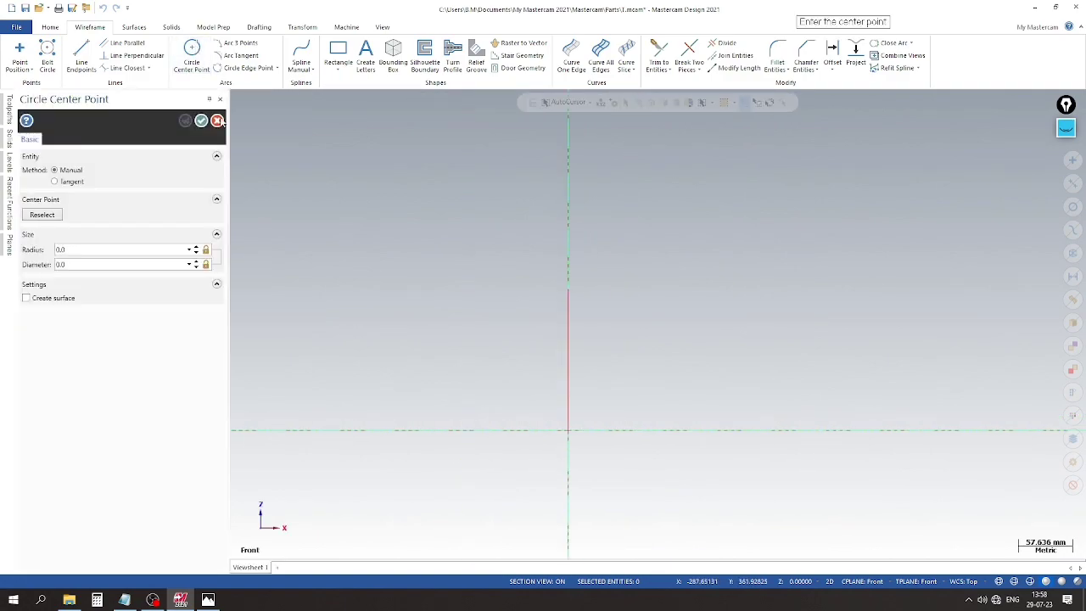
{"action": "left_click", "coordinate": [568, 291]}
{"action": "left_click", "coordinate": [561, 383]}
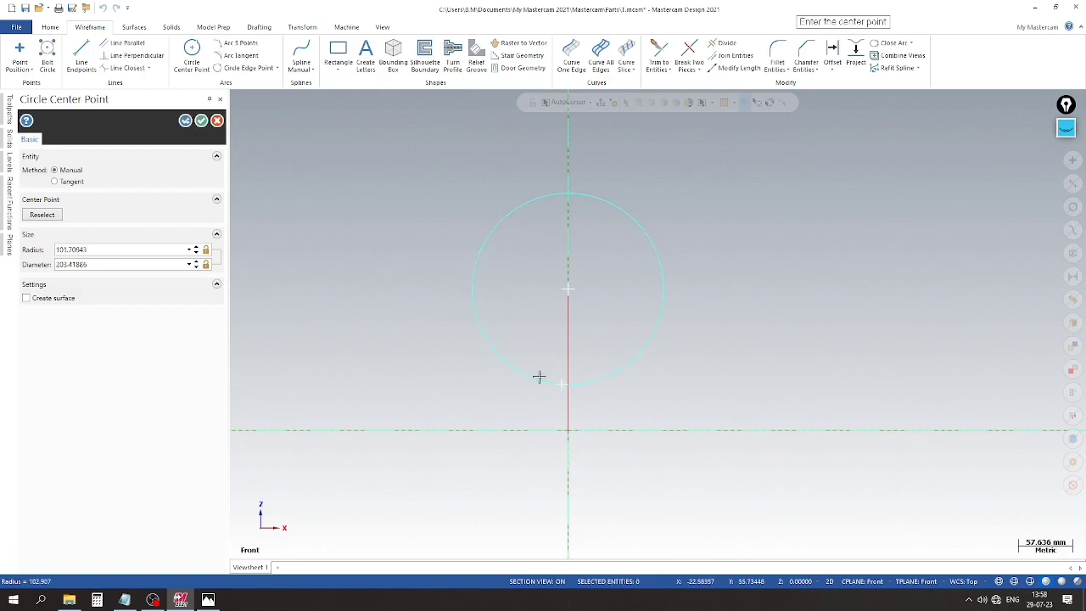
{"action": "double_click", "coordinate": [110, 253]}
{"action": "type", "text": "100"}
{"action": "key", "text": "Return"}
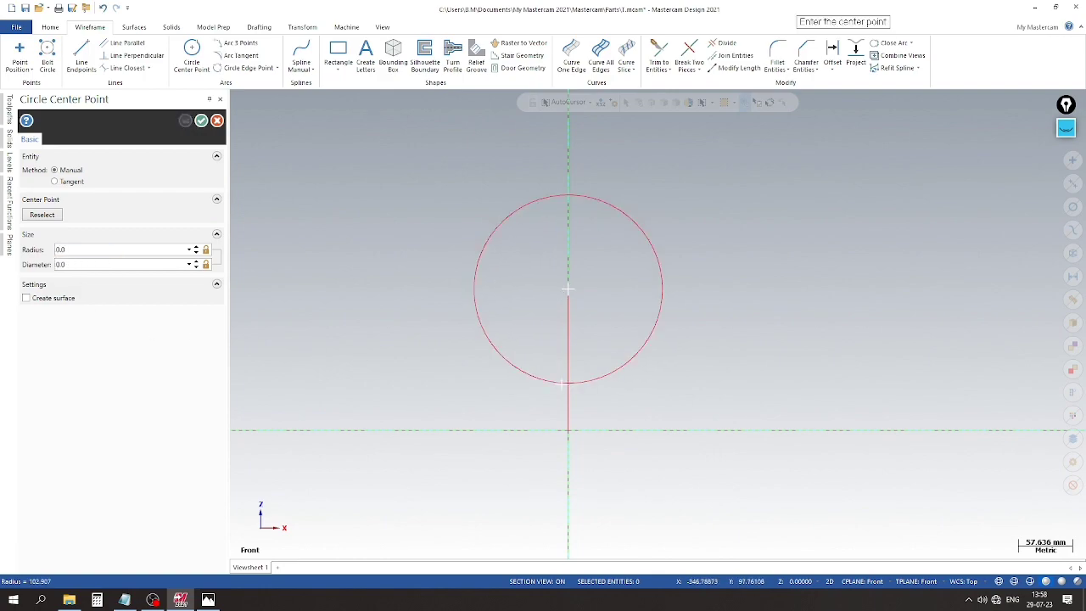
{"action": "left_click", "coordinate": [208, 600]}
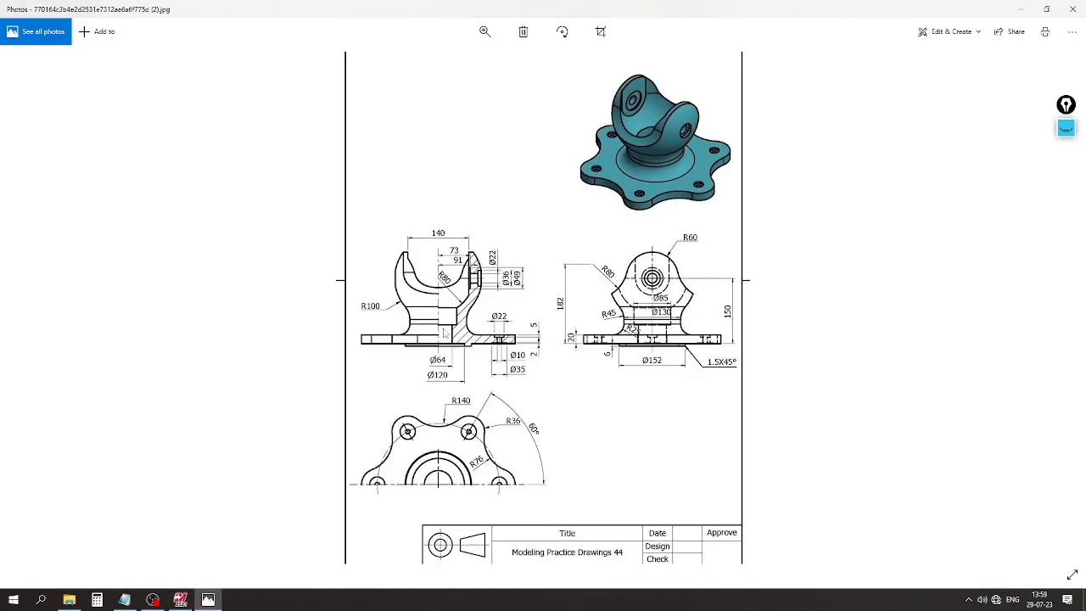
{"action": "left_click", "coordinate": [206, 600]}
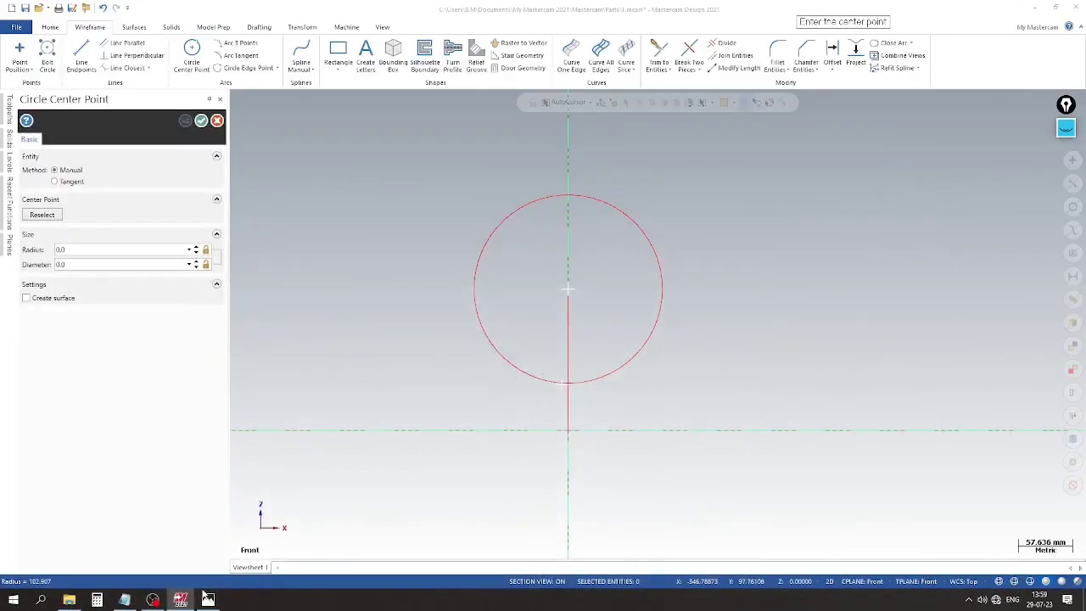
{"action": "left_click", "coordinate": [200, 121]}
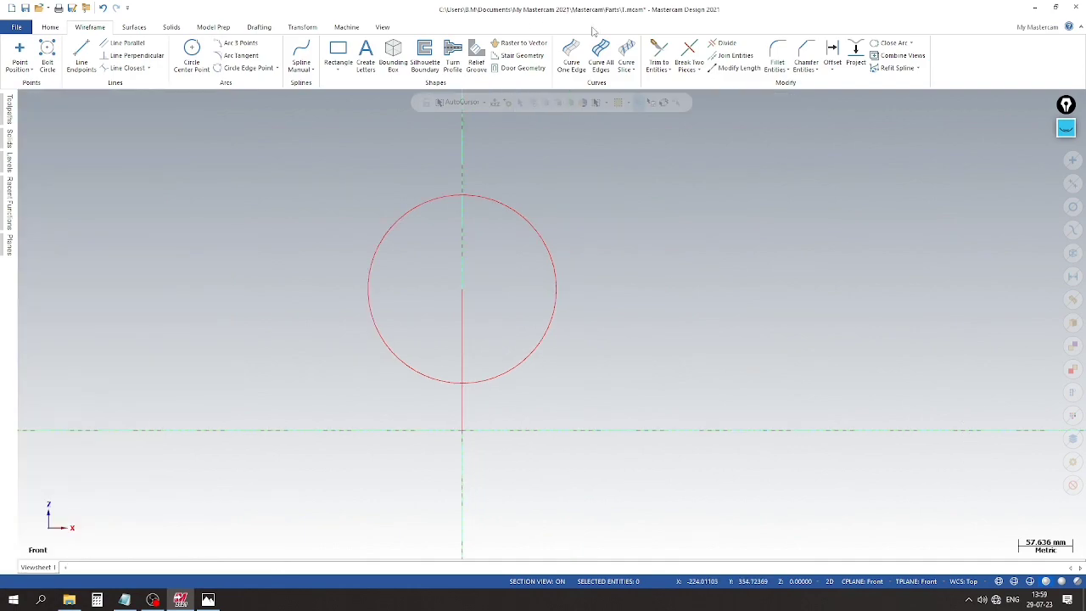
Trim the circle and the vertical line against each other to form a closed half-circle profile on the +X side.
{"action": "left_click", "coordinate": [658, 52]}
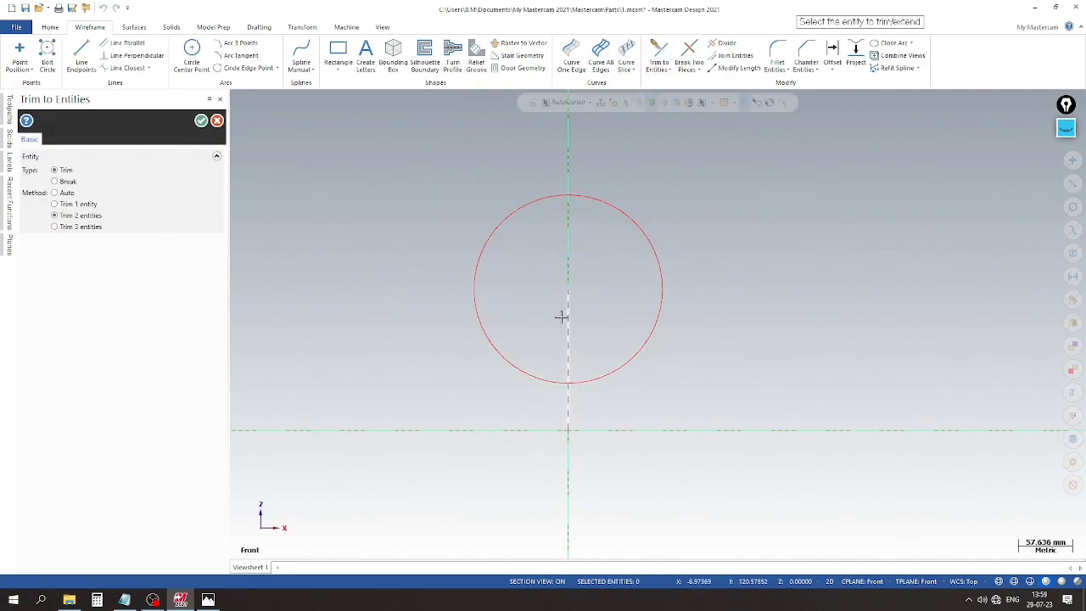
{"action": "left_click", "coordinate": [588, 195]}
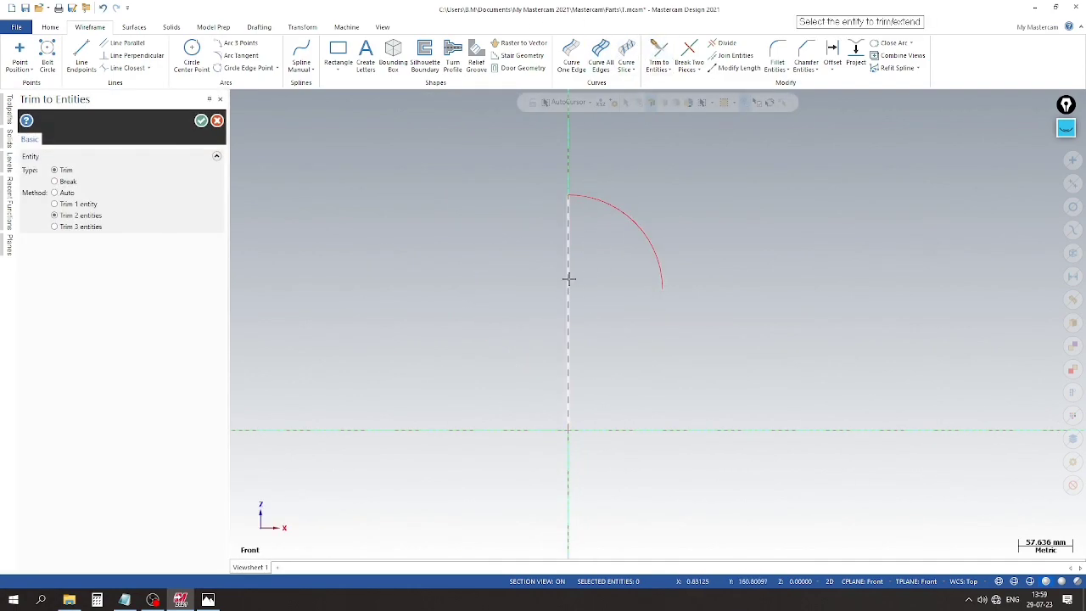
{"action": "left_click", "coordinate": [569, 316]}
{"action": "key", "text": "Escape"}
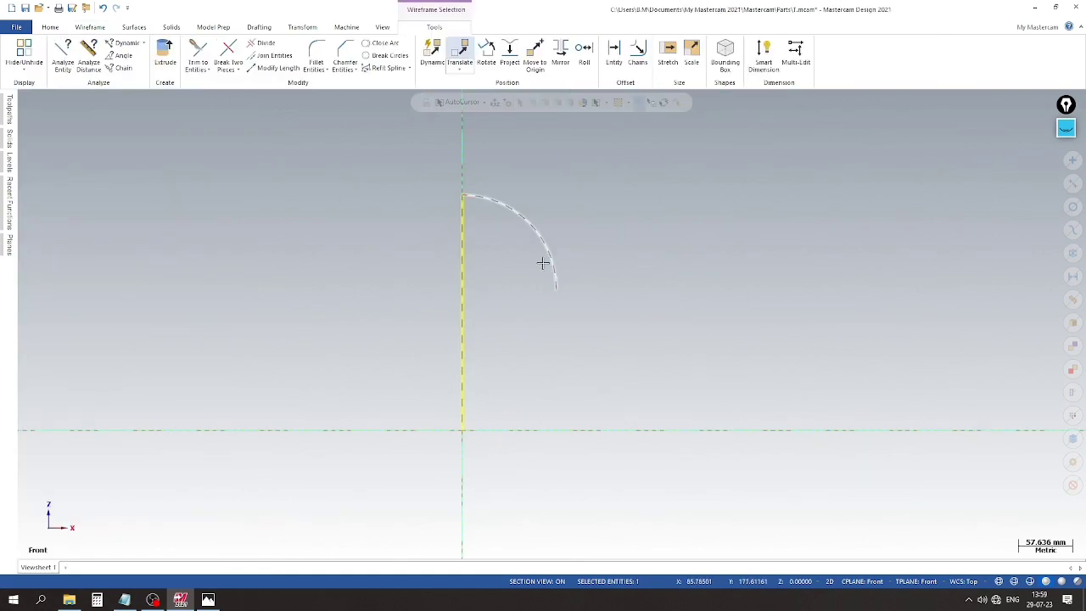
{"action": "left_click", "coordinate": [87, 26]}
{"action": "left_click", "coordinate": [659, 53]}
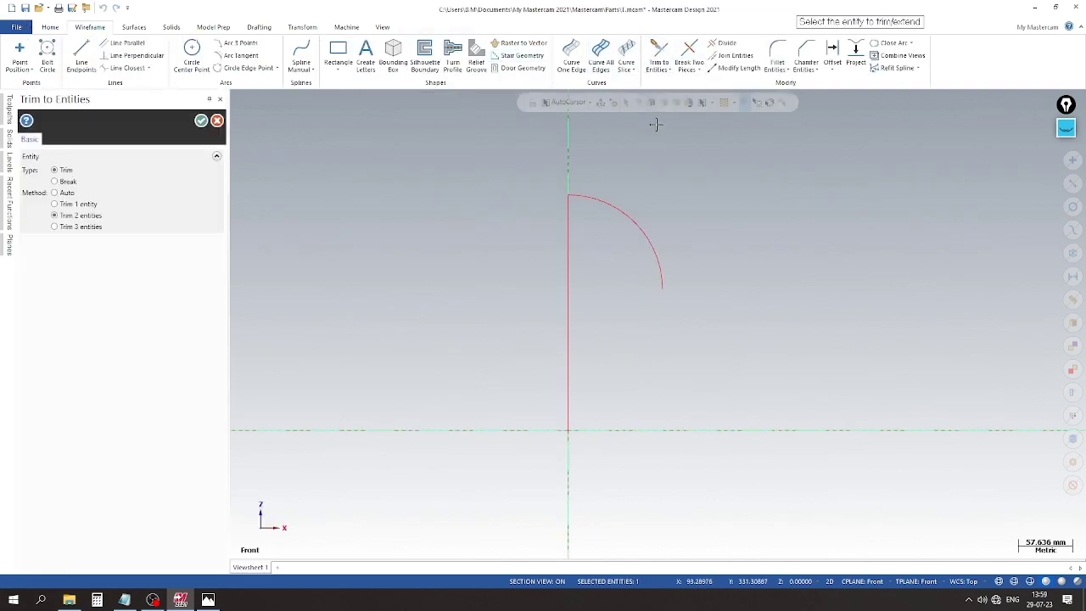
{"action": "left_click", "coordinate": [663, 265]}
{"action": "left_click", "coordinate": [201, 121]}
Show the isometric view and revolve the half-circle profile 360° about its straight edge into a new solid body.
{"action": "right_click", "coordinate": [692, 198]}
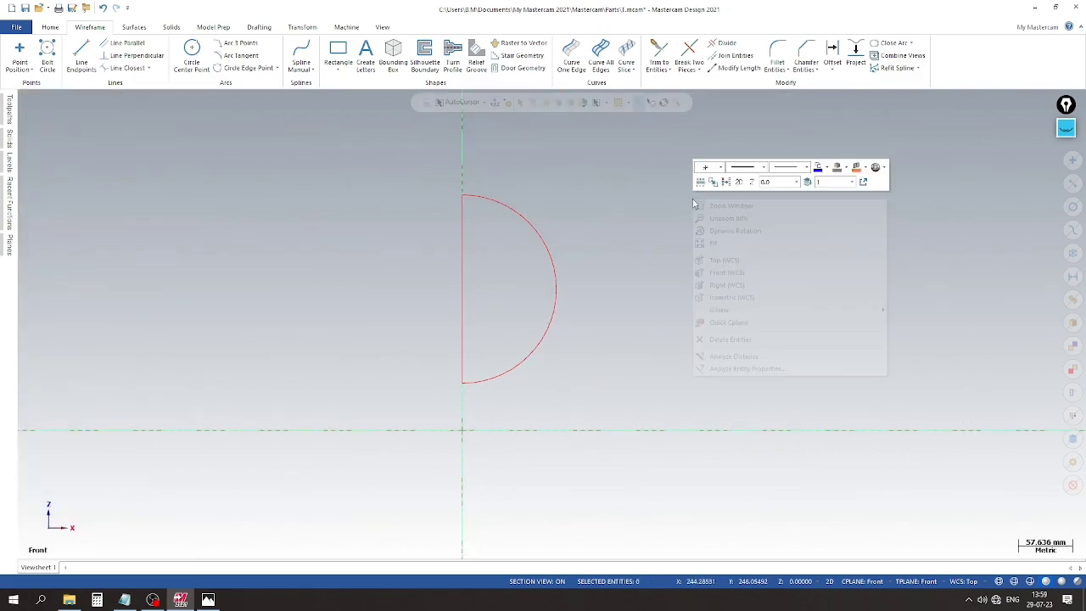
{"action": "left_click", "coordinate": [719, 298]}
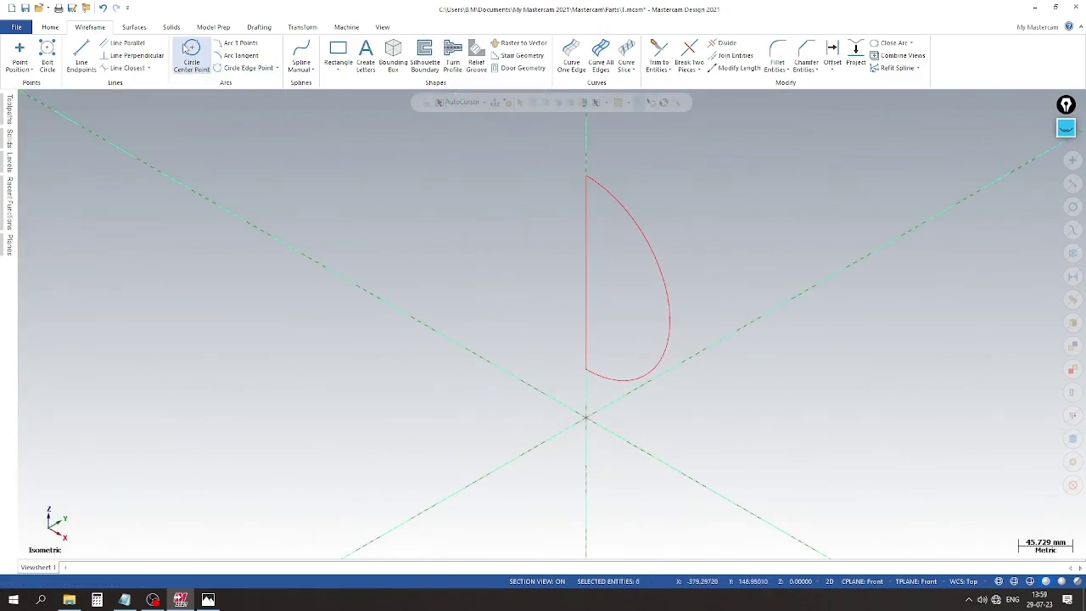
{"action": "left_click", "coordinate": [171, 27]}
{"action": "left_click", "coordinate": [141, 44]}
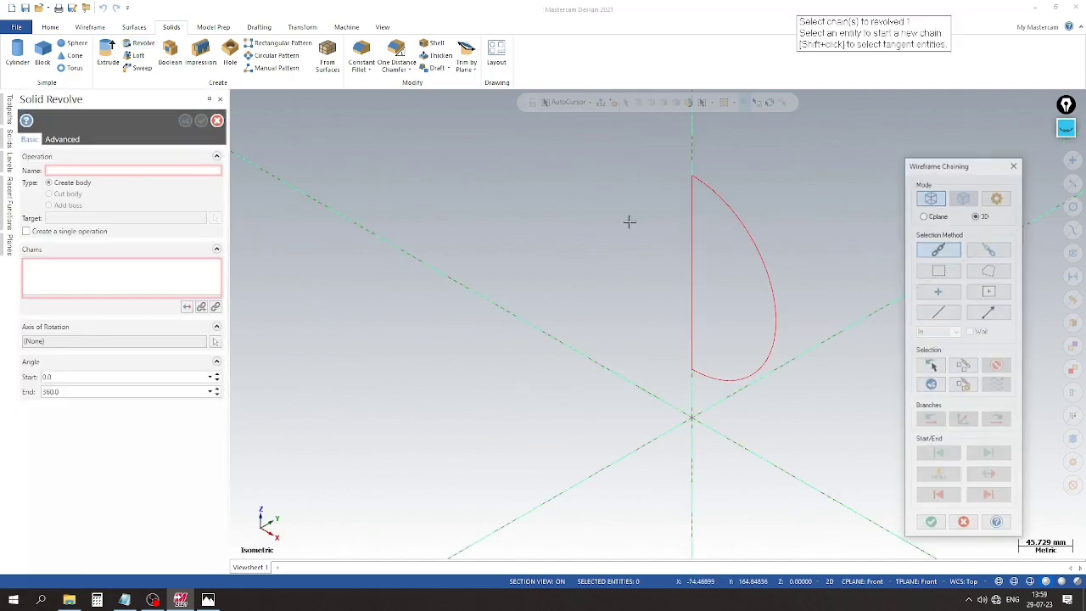
{"action": "left_click", "coordinate": [691, 219]}
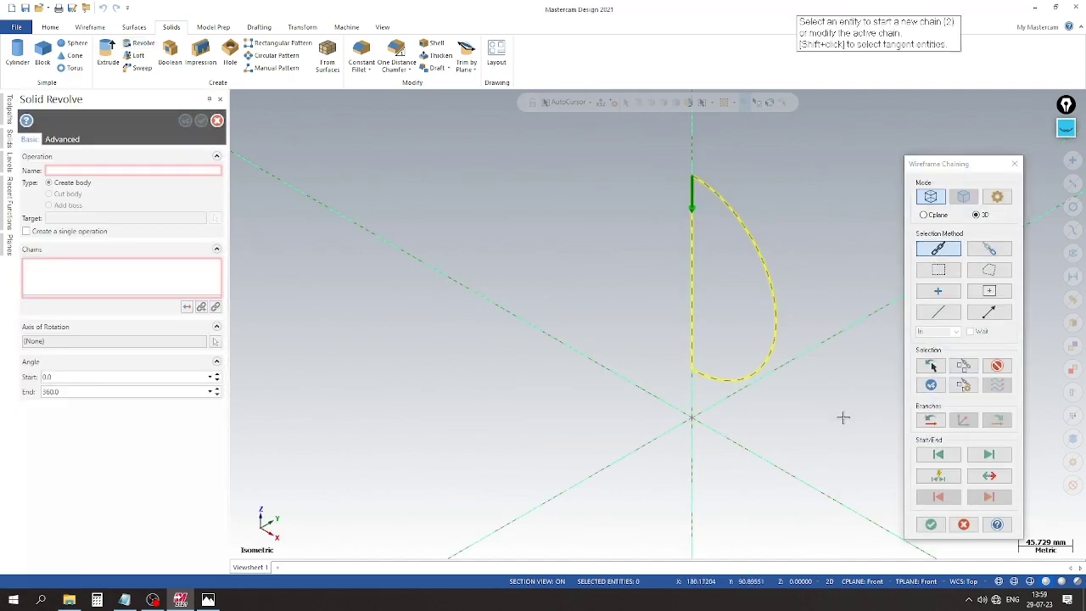
{"action": "left_click", "coordinate": [931, 524]}
{"action": "left_click", "coordinate": [693, 241]}
{"action": "left_click", "coordinate": [201, 120]}
Move the sphere solid to level 2.
{"action": "left_click", "coordinate": [551, 224]}
{"action": "right_click", "coordinate": [551, 224]}
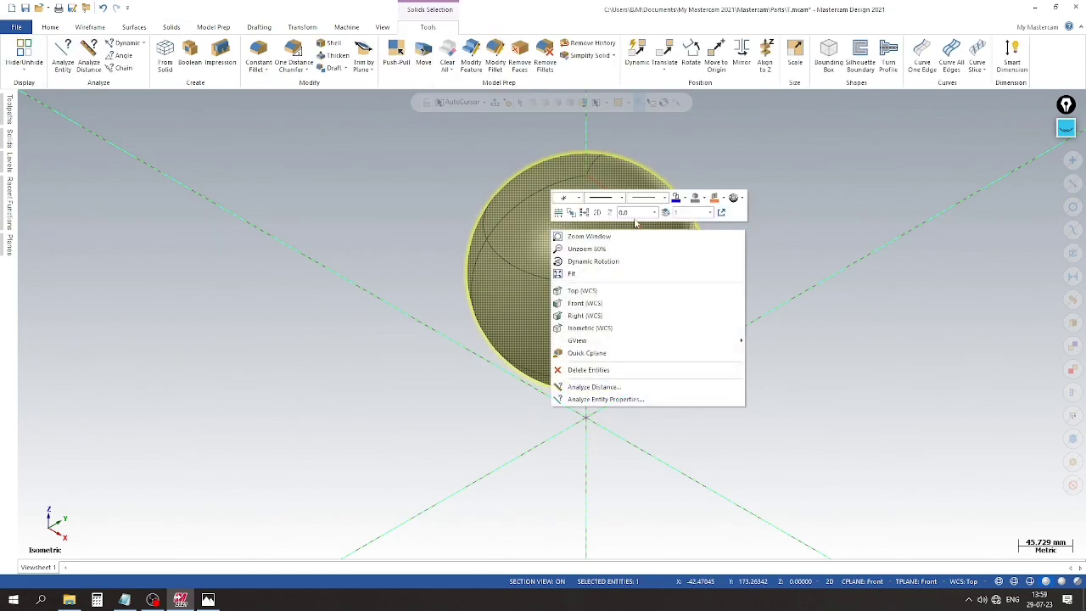
{"action": "left_click", "coordinate": [665, 212]}
{"action": "left_click", "coordinate": [90, 218]}
{"action": "type", "text": "2"}
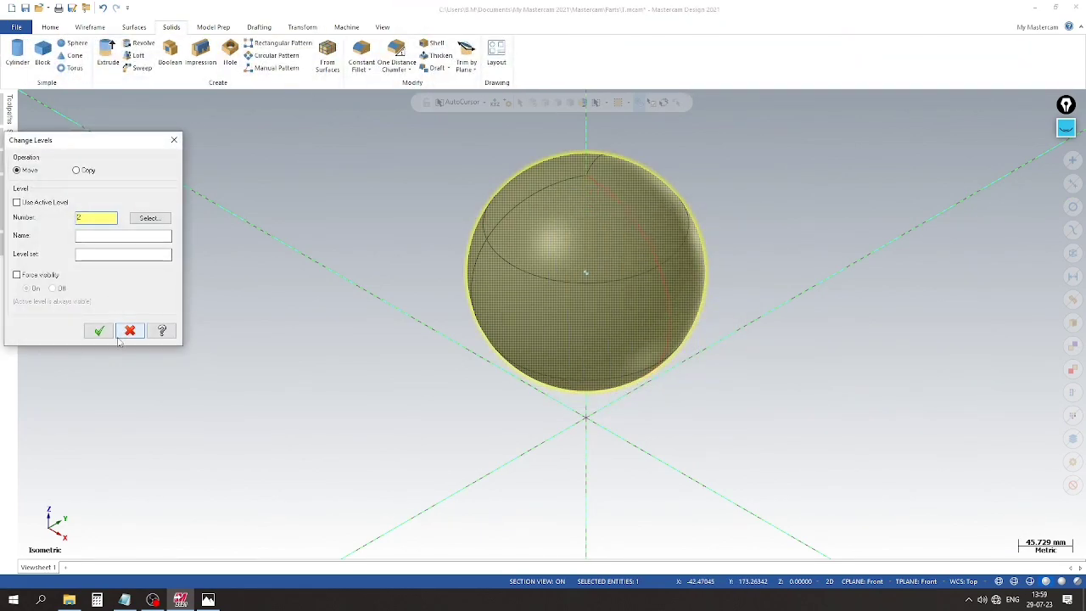
{"action": "left_click", "coordinate": [100, 330]}
Add level 3 as the active level and hide level 1 with the wireframe profile.
{"action": "left_click", "coordinate": [10, 163]}
{"action": "left_click", "coordinate": [25, 116]}
{"action": "left_click", "coordinate": [65, 146]}
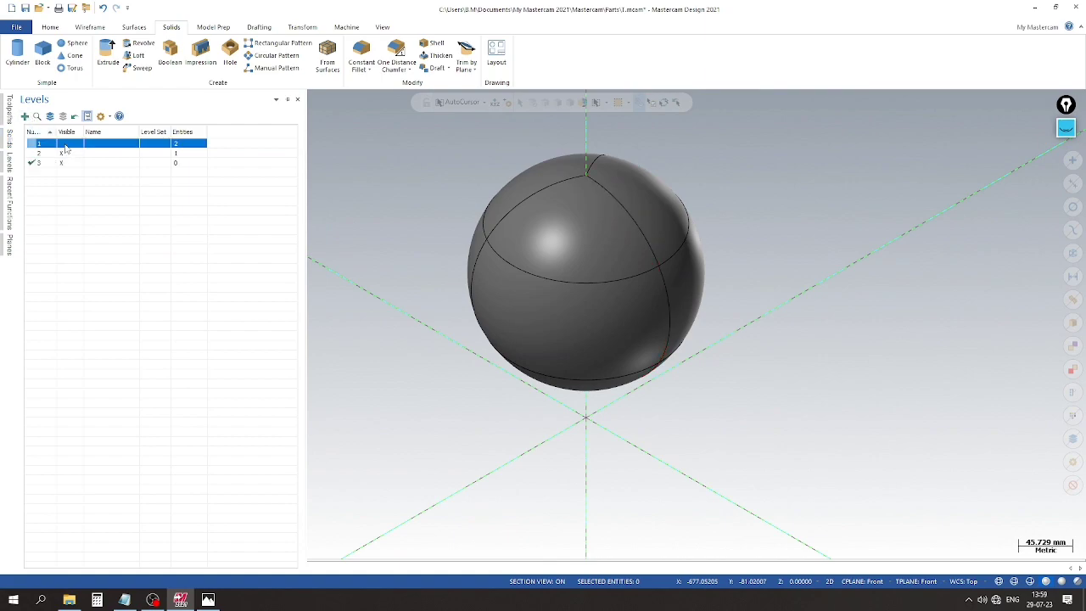
Save the part as 277 in the Parts folder, replacing the existing file.
{"action": "left_click", "coordinate": [26, 7]}
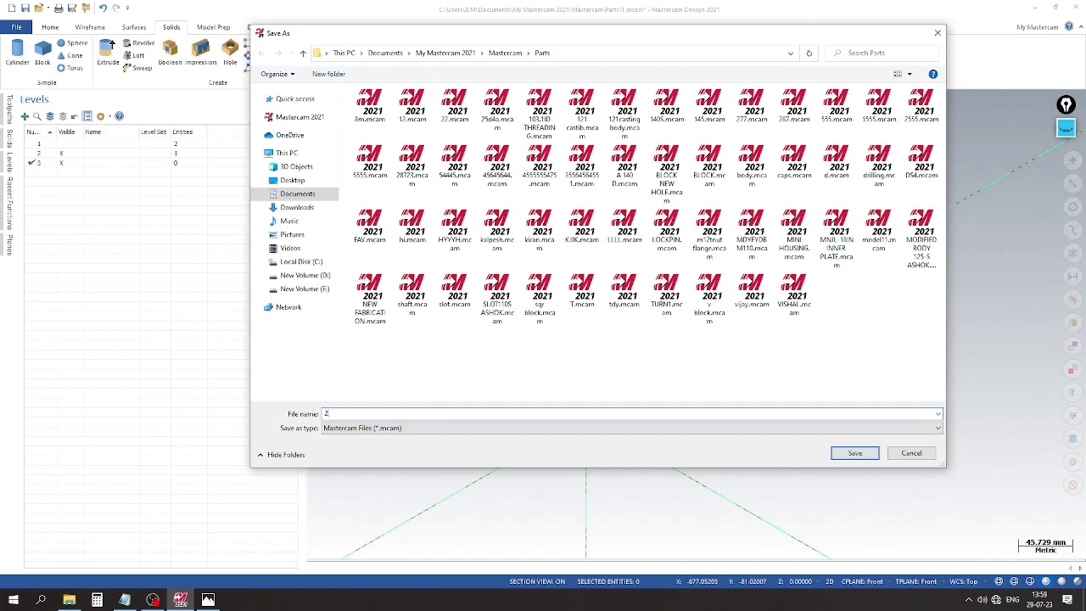
{"action": "key", "text": "Return"}
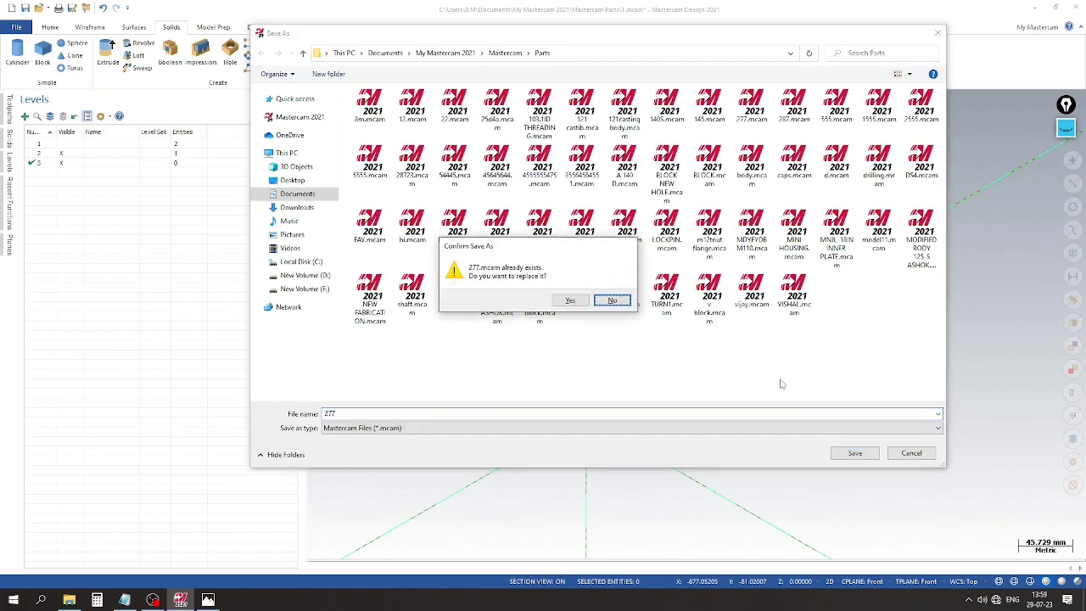
{"action": "left_click", "coordinate": [580, 302]}
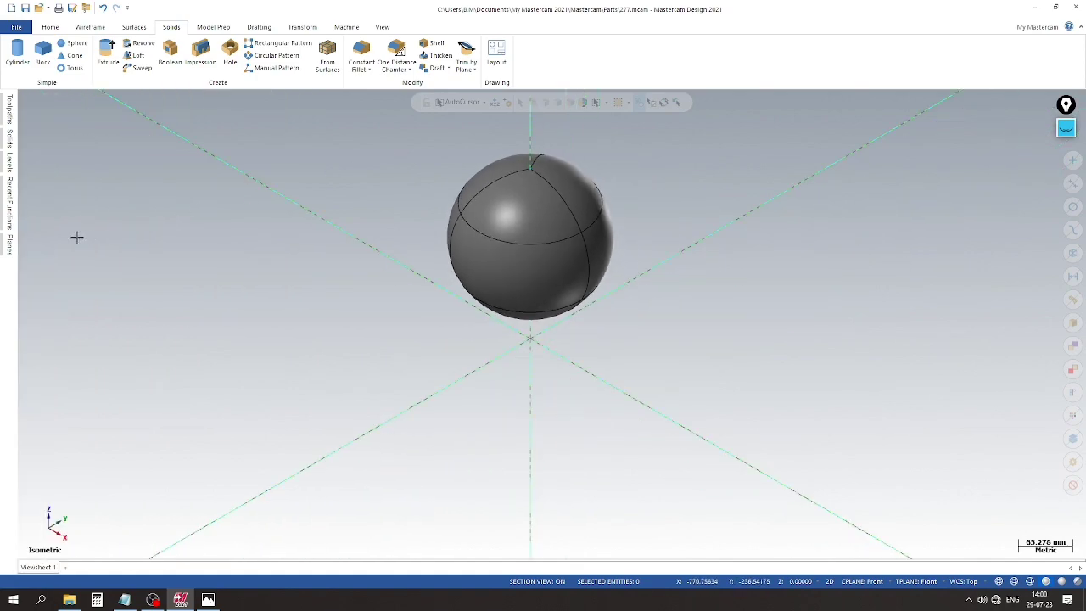
Section the sphere along the Right plane and set Right as the construction plane.
{"action": "left_click", "coordinate": [7, 248]}
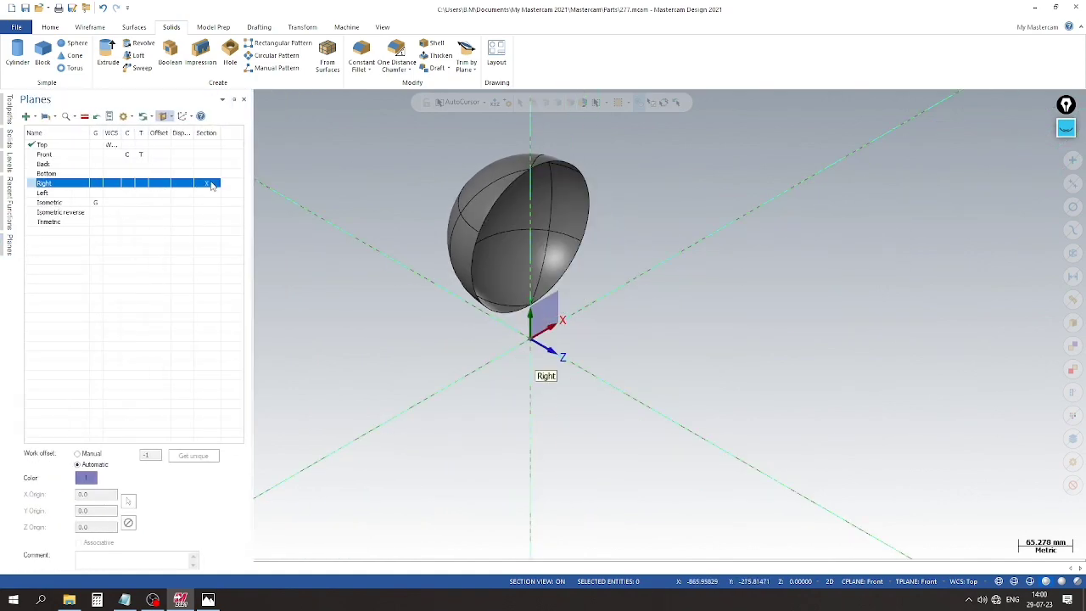
{"action": "left_click", "coordinate": [383, 339]}
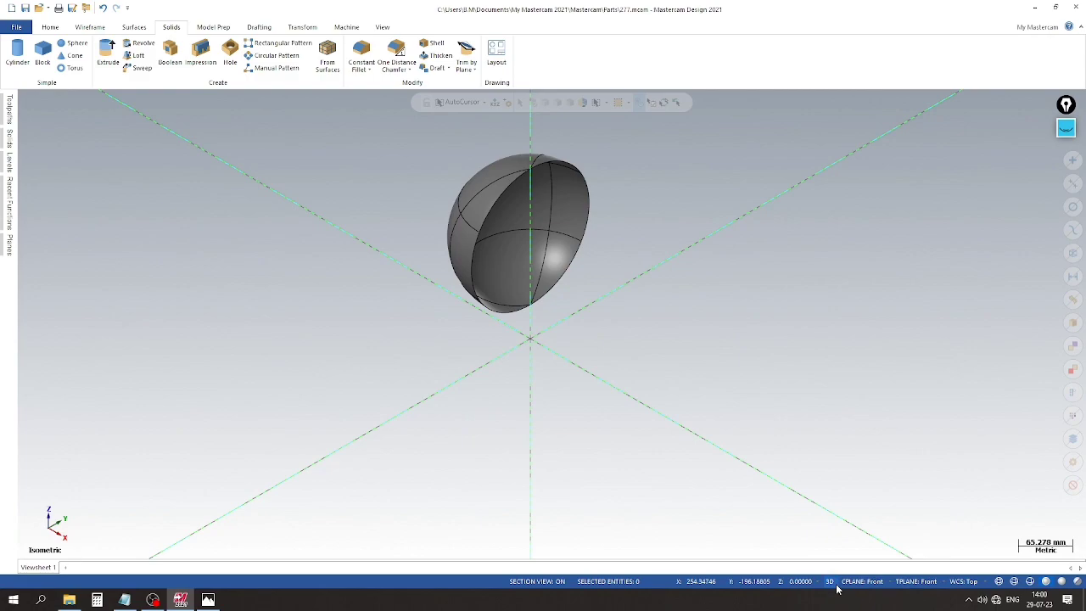
{"action": "left_click", "coordinate": [862, 581]}
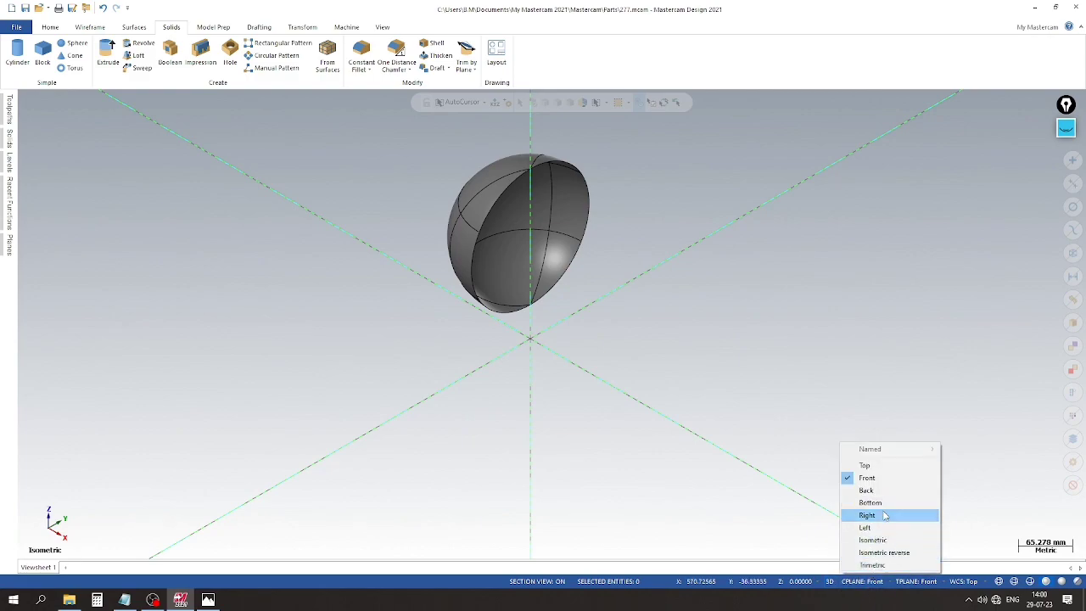
{"action": "left_click", "coordinate": [884, 515]}
Draw a 150 mm vertical line upward from the origin in the Right view.
{"action": "left_click", "coordinate": [7, 167]}
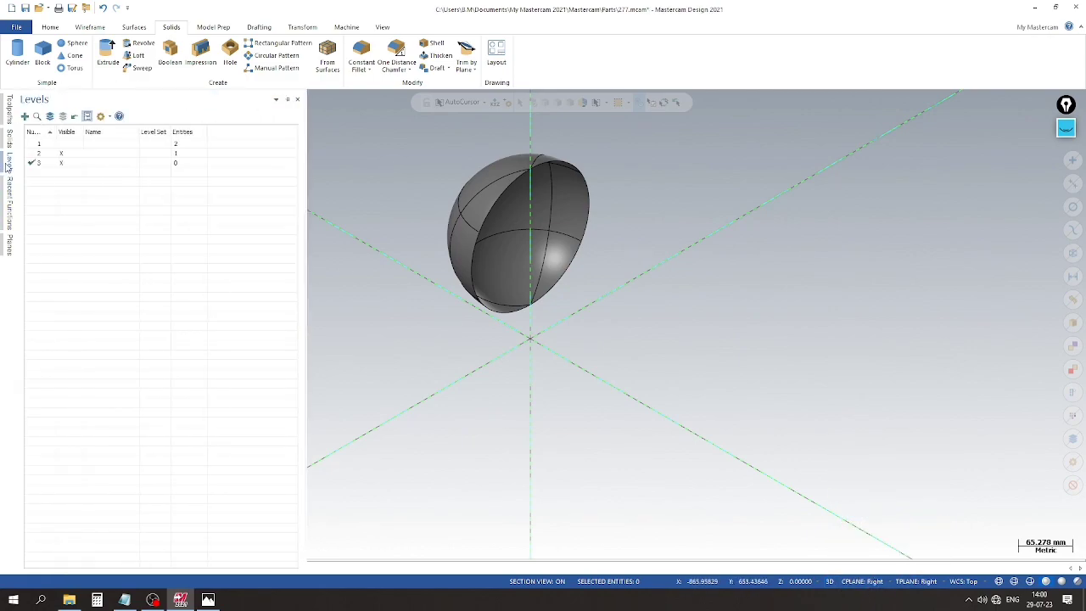
{"action": "right_click", "coordinate": [659, 214]}
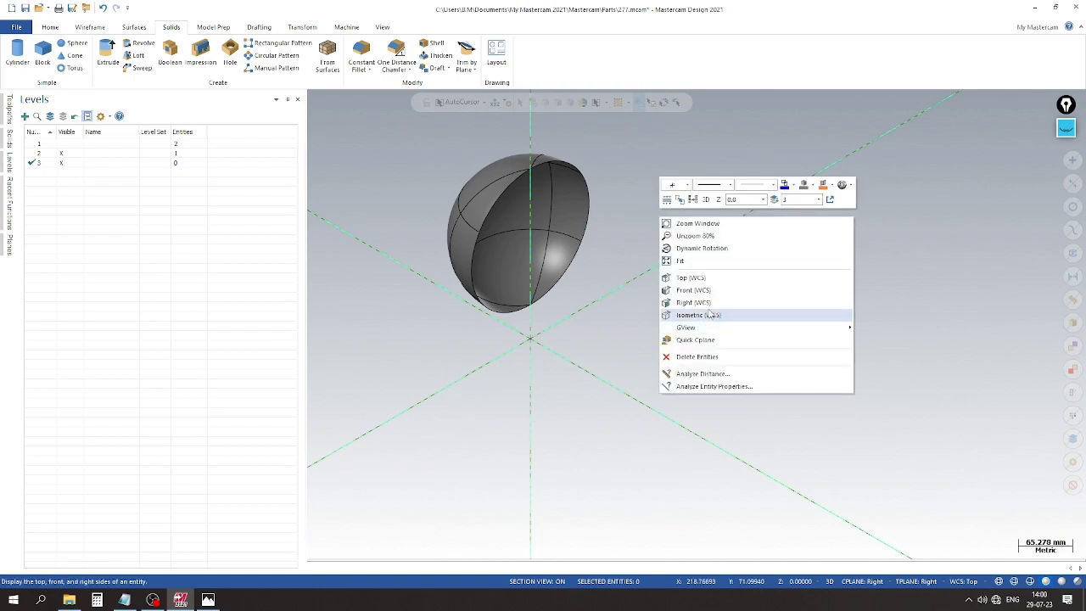
{"action": "left_click", "coordinate": [709, 305]}
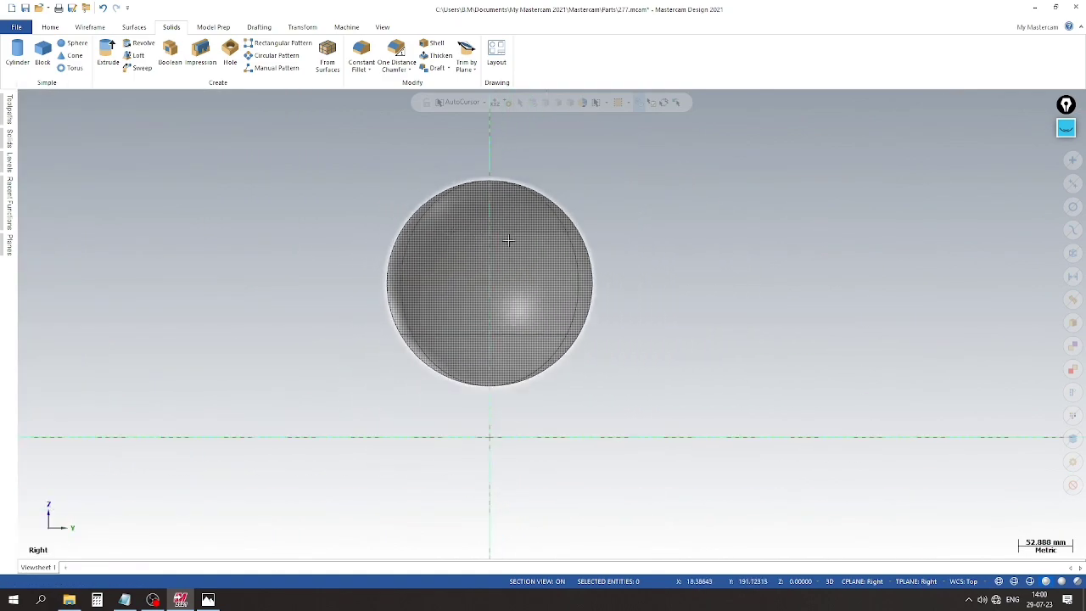
{"action": "left_click", "coordinate": [89, 26]}
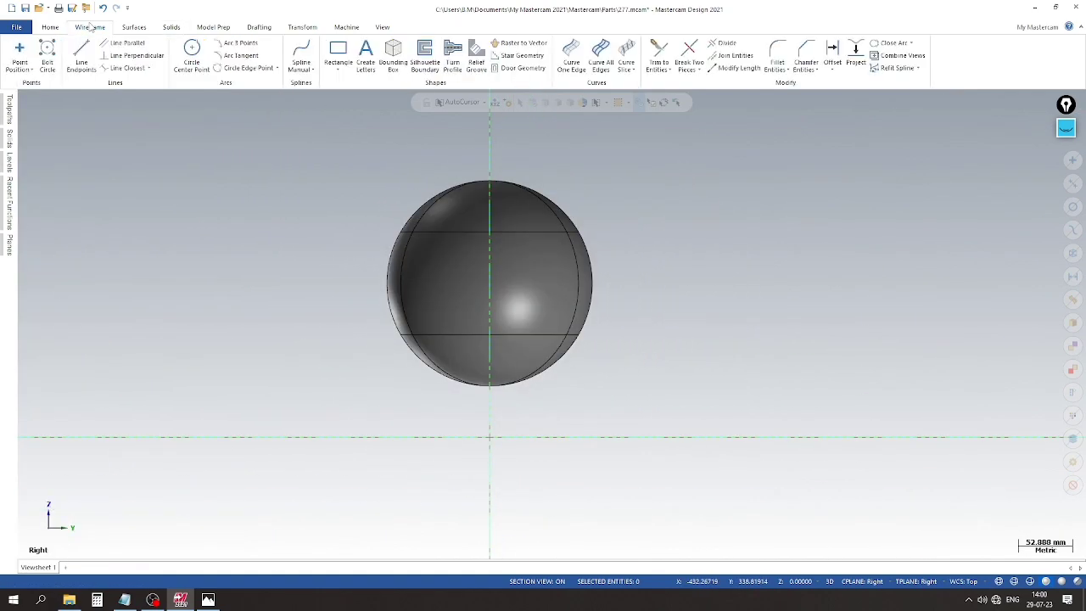
{"action": "left_click", "coordinate": [82, 53]}
{"action": "left_click", "coordinate": [596, 438]}
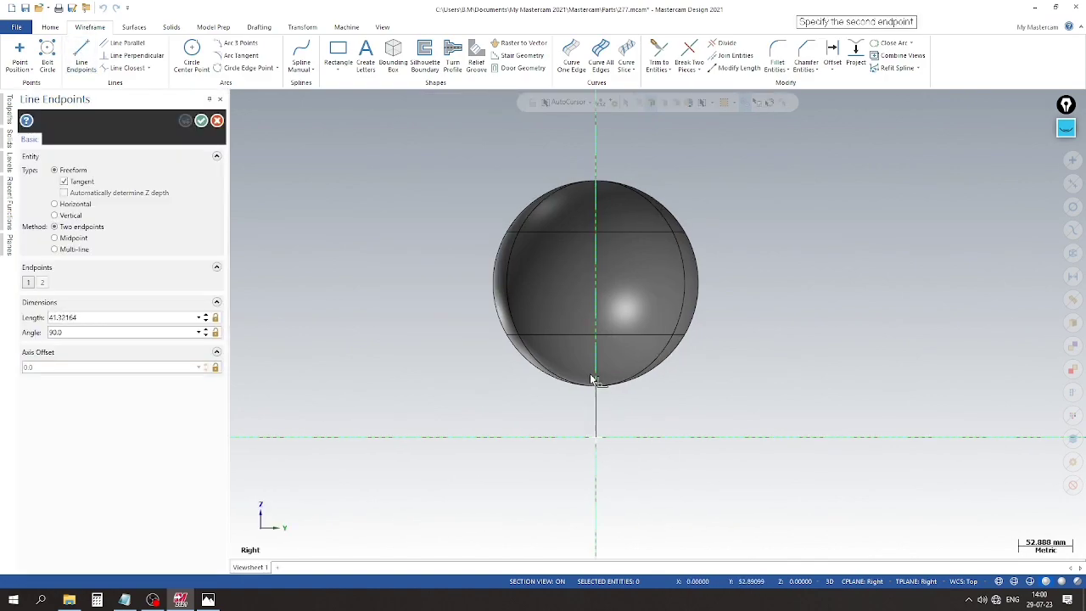
{"action": "left_click", "coordinate": [595, 290]}
{"action": "left_click", "coordinate": [100, 317]}
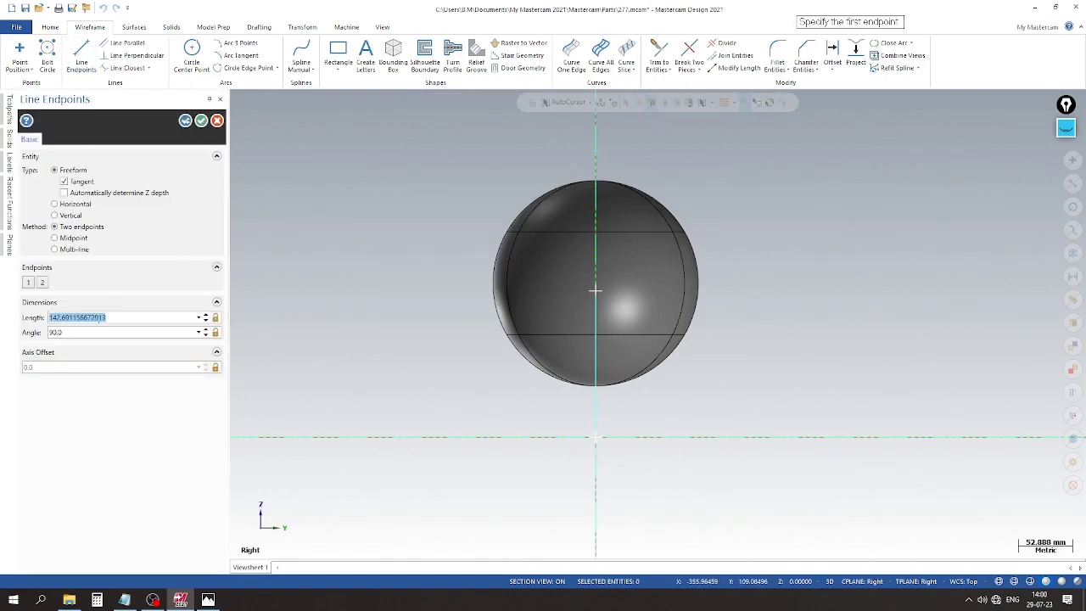
{"action": "type", "text": "150"}
{"action": "key", "text": "Return"}
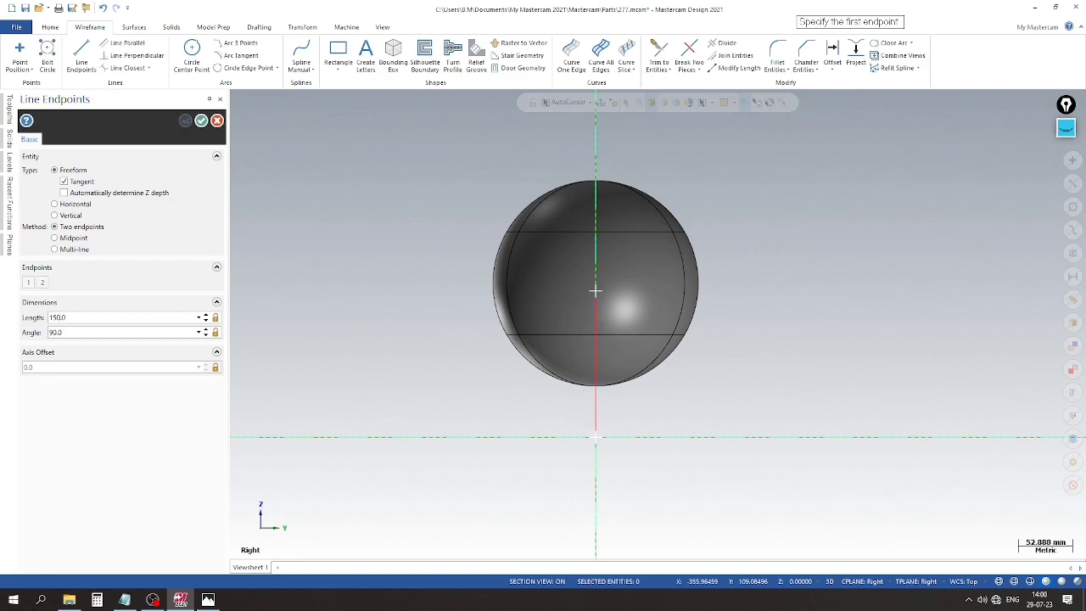
{"action": "scroll", "coordinate": [288, 215], "scroll_direction": "up", "scroll_amount": 1}
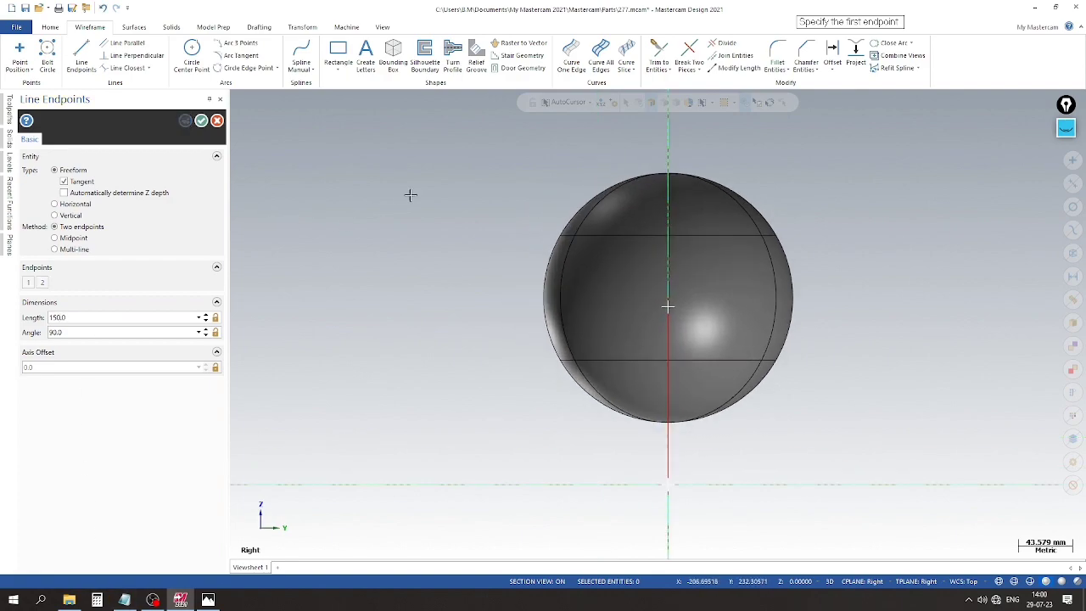
{"action": "scroll", "coordinate": [367, 209], "scroll_direction": "down", "scroll_amount": 1}
{"action": "left_click", "coordinate": [201, 121]}
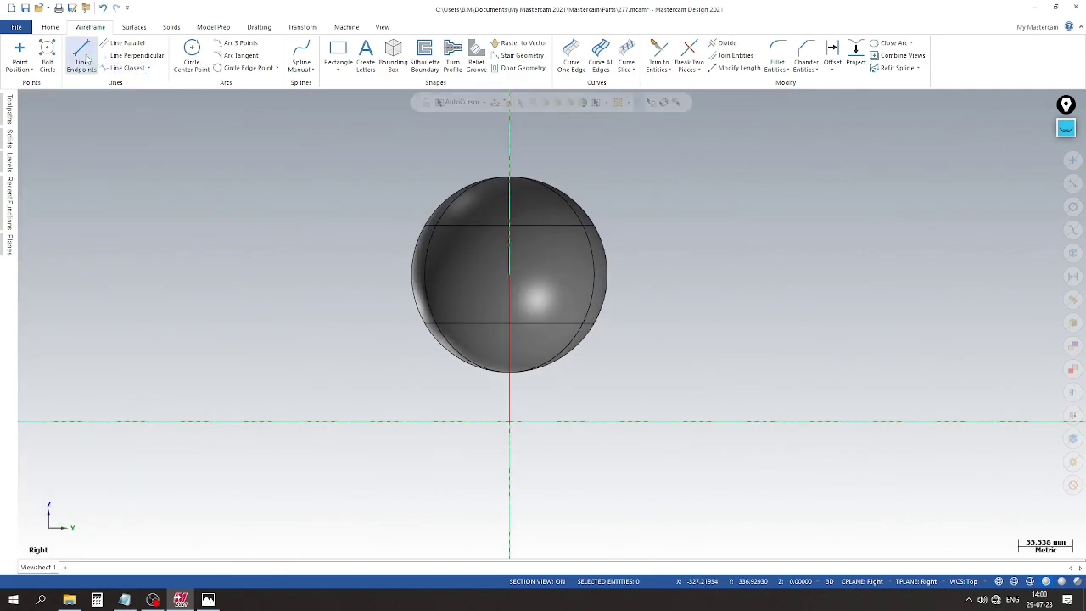
Draw a horizontal line about 339 mm long from the origin in the negative Y direction.
{"action": "left_click", "coordinate": [81, 55]}
{"action": "scroll", "coordinate": [607, 402], "scroll_direction": "down", "scroll_amount": 1}
{"action": "left_click", "coordinate": [620, 395]}
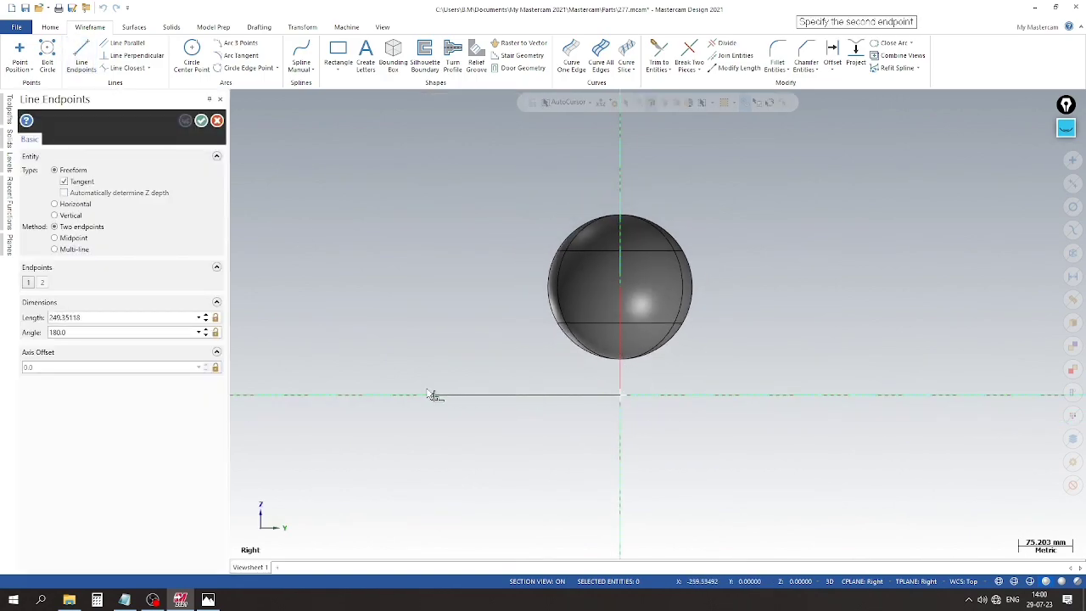
{"action": "left_click", "coordinate": [376, 397]}
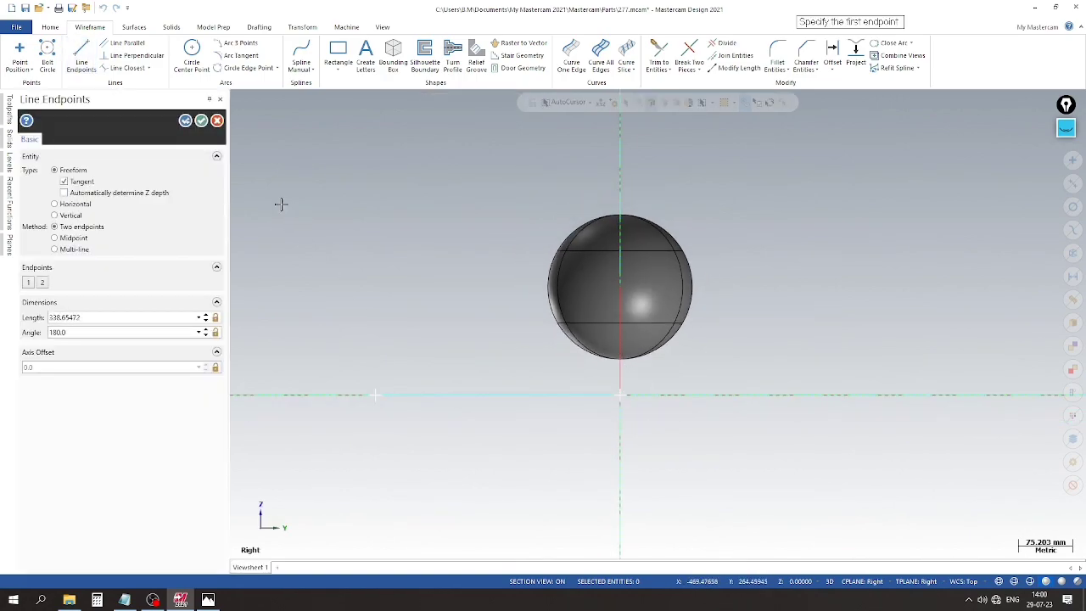
{"action": "left_click", "coordinate": [200, 122]}
Draw a circle of radius 60 mm centred on the upper end of the vertical line.
{"action": "left_click", "coordinate": [208, 600]}
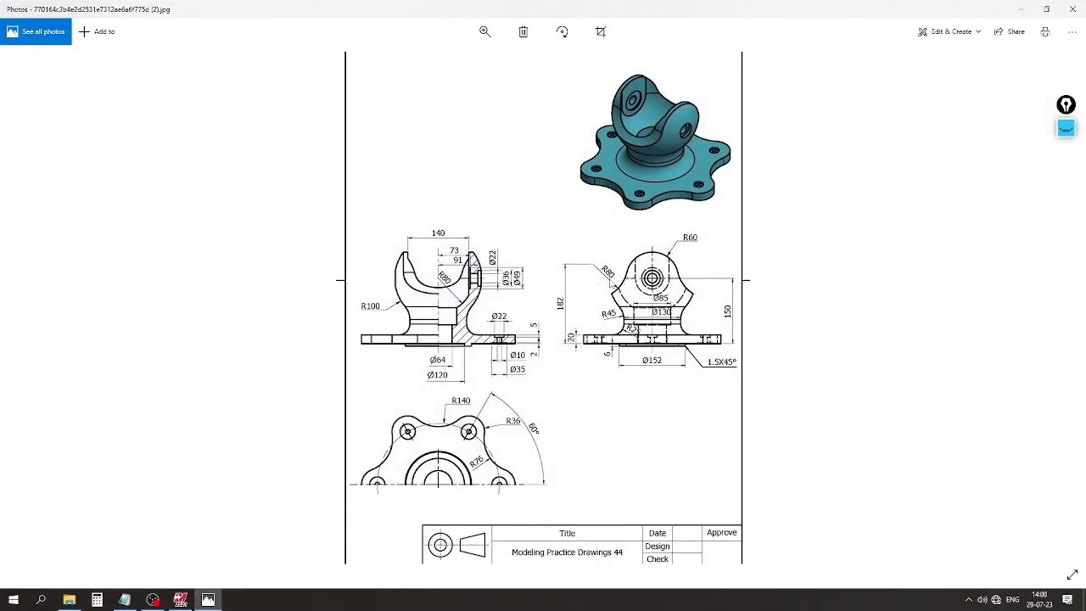
{"action": "left_click", "coordinate": [207, 600]}
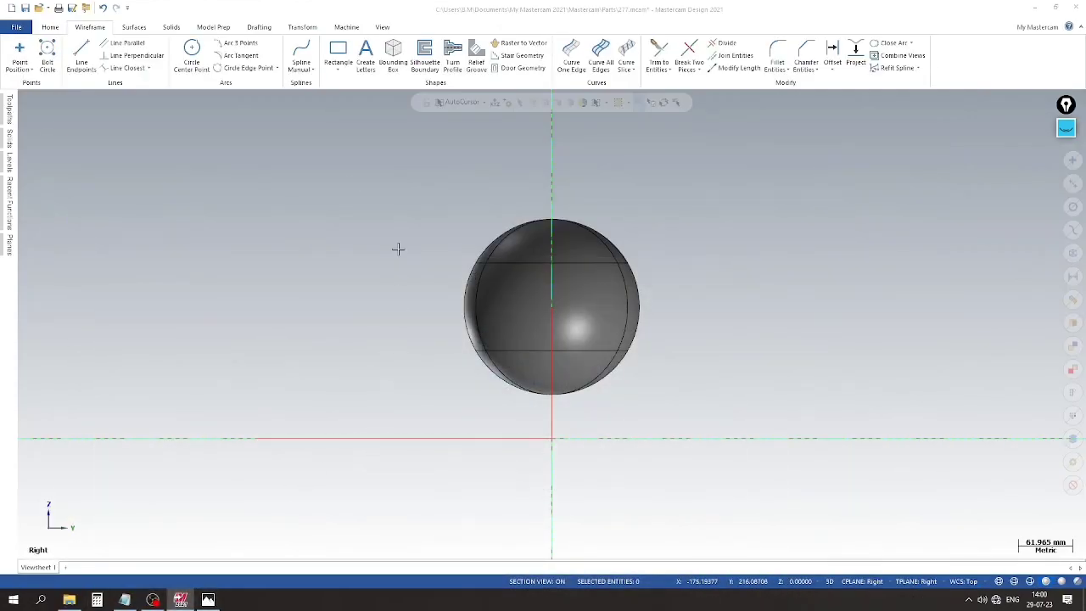
{"action": "left_click", "coordinate": [192, 56]}
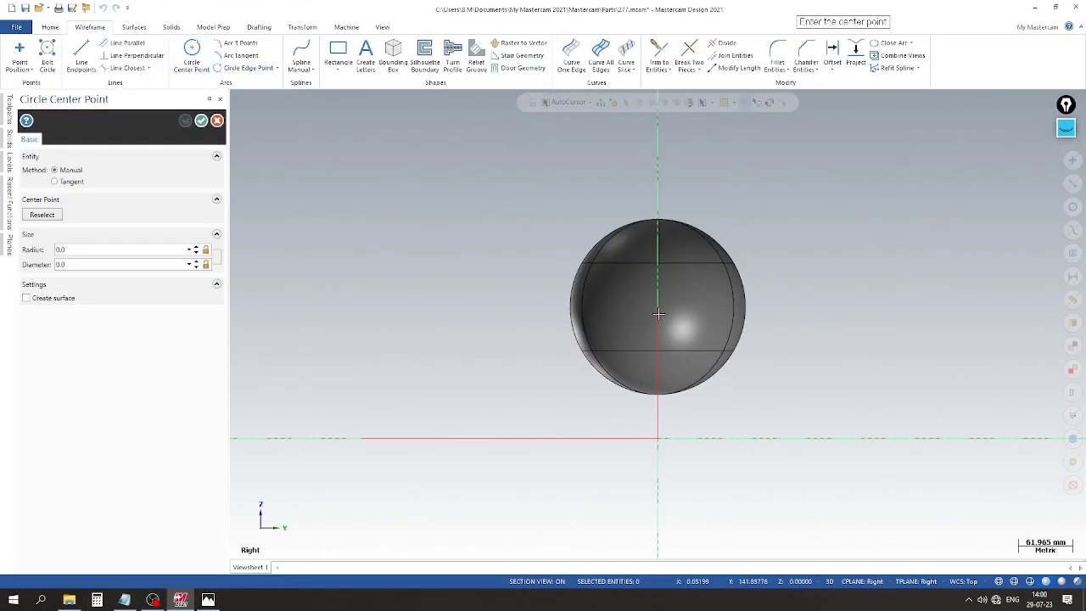
{"action": "left_click", "coordinate": [658, 307]}
{"action": "left_click", "coordinate": [659, 209]}
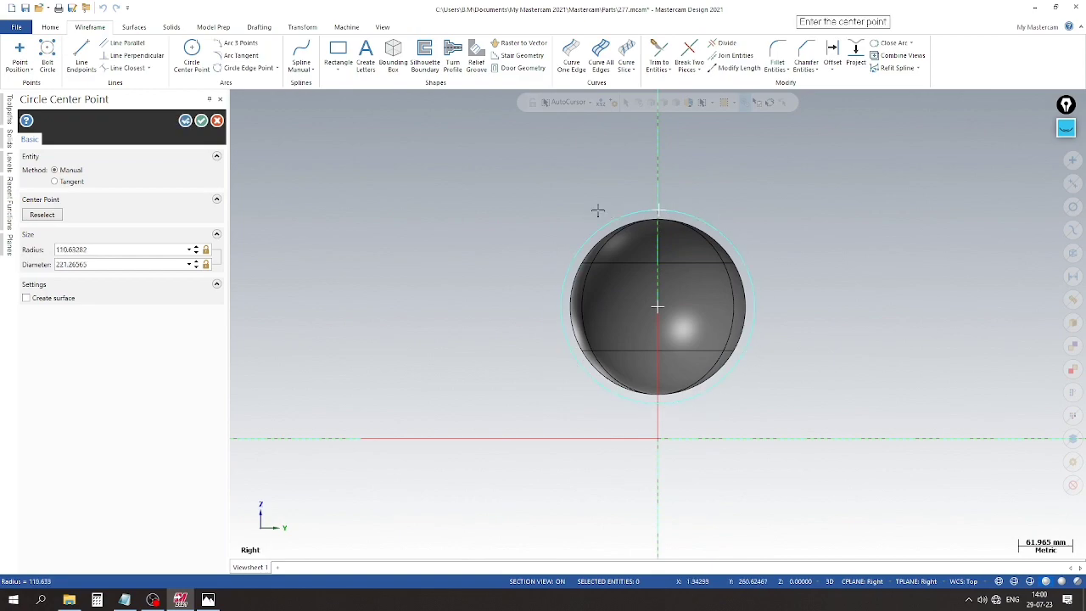
{"action": "left_click", "coordinate": [138, 248]}
{"action": "type", "text": "60"}
{"action": "key", "text": "Return"}
{"action": "key", "text": "Return"}
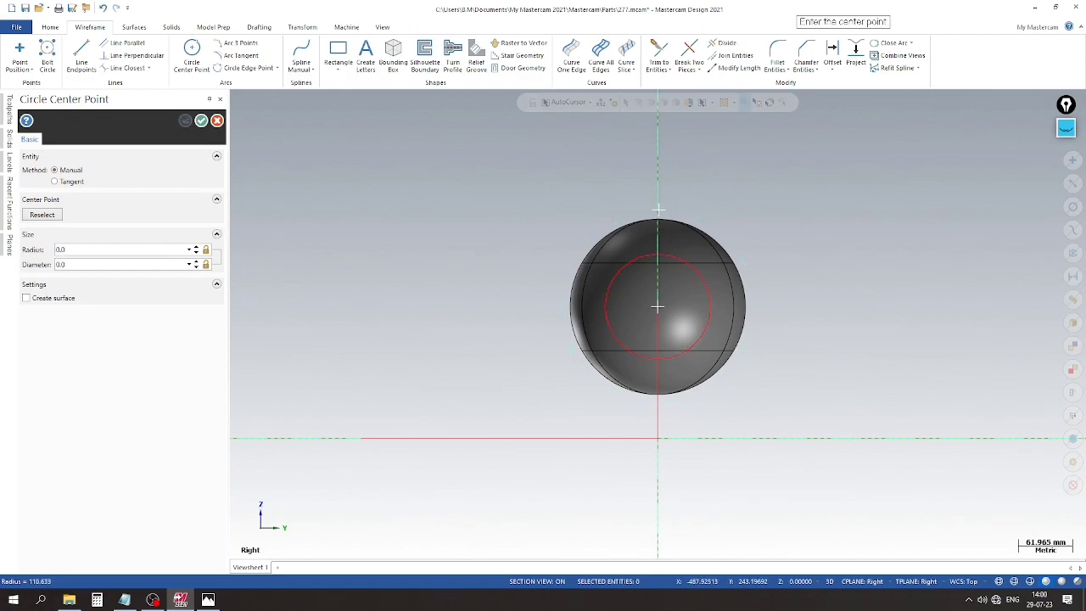
{"action": "left_click", "coordinate": [201, 121]}
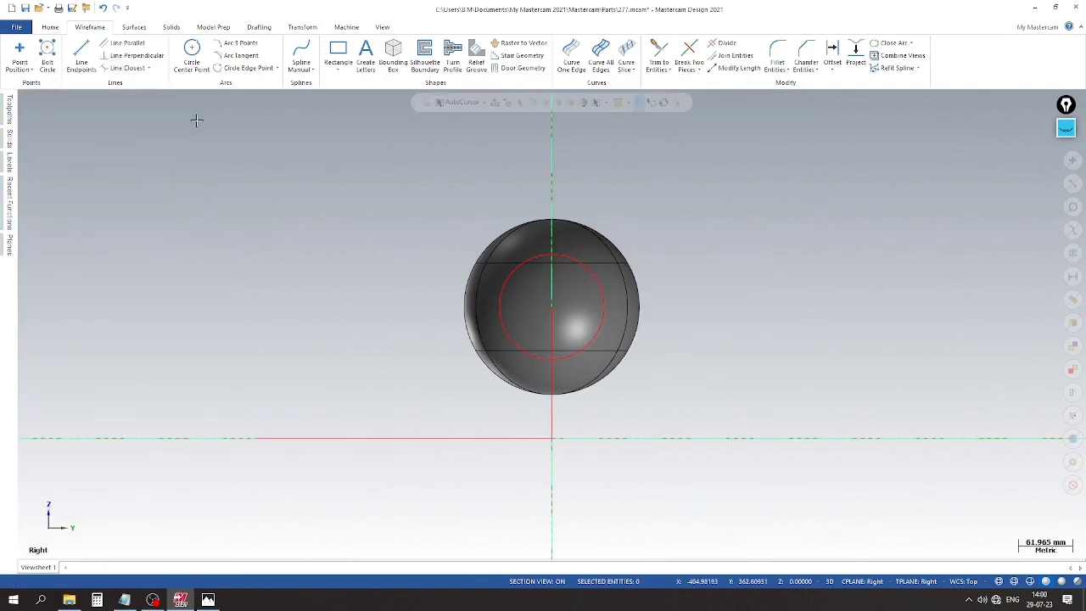
Offset a copy of the vertical line 140 mm toward negative Y.
{"action": "left_click", "coordinate": [840, 52]}
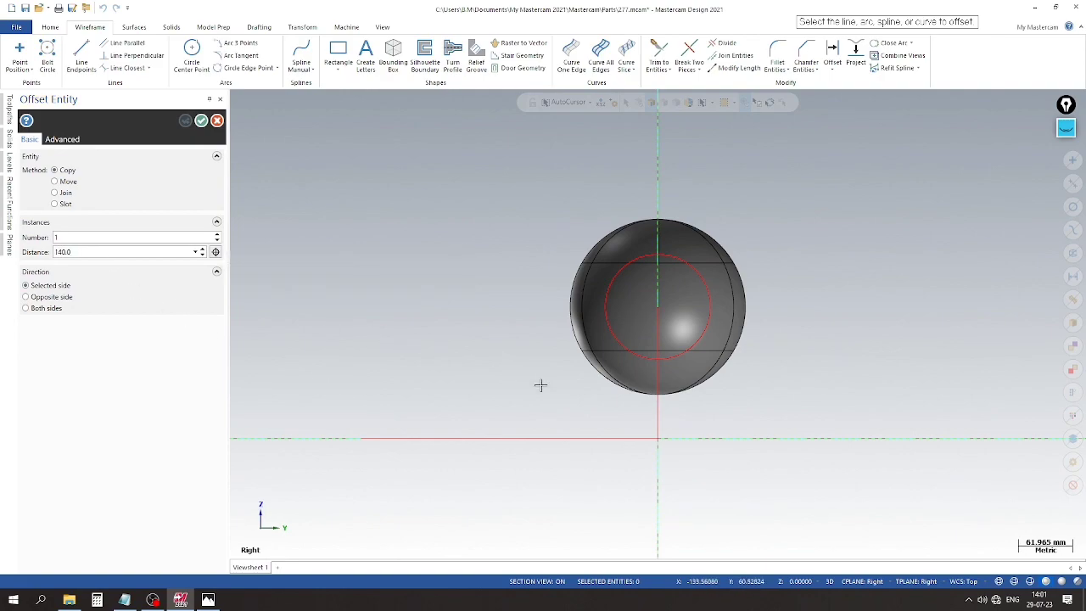
{"action": "left_click", "coordinate": [658, 404]}
{"action": "left_click", "coordinate": [543, 388]}
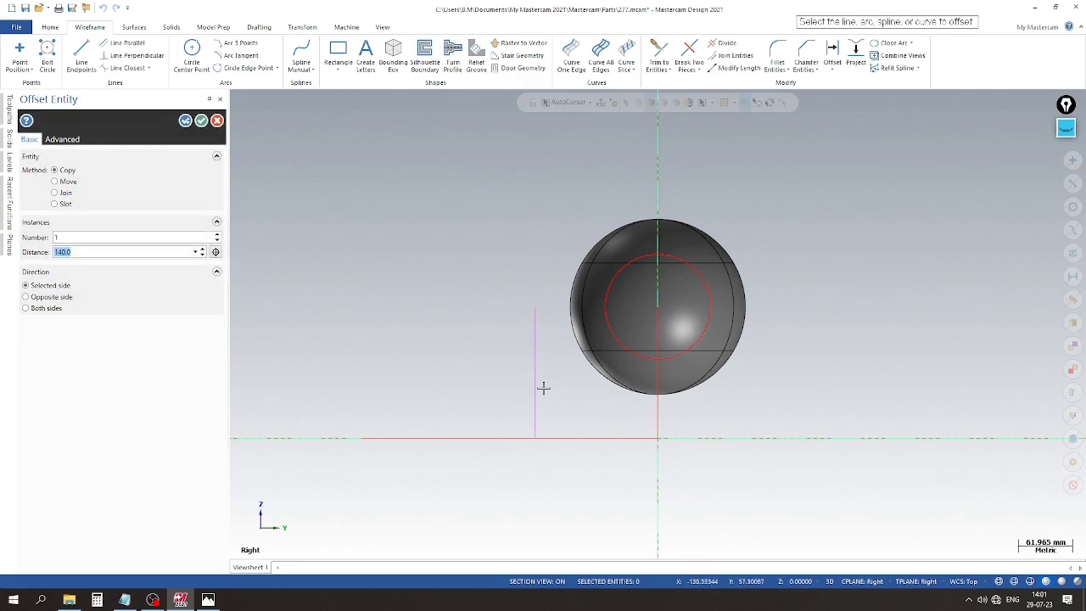
Examine the R80 arc and its centre-height dimension in the reference drawing's side view.
{"action": "left_click", "coordinate": [208, 600]}
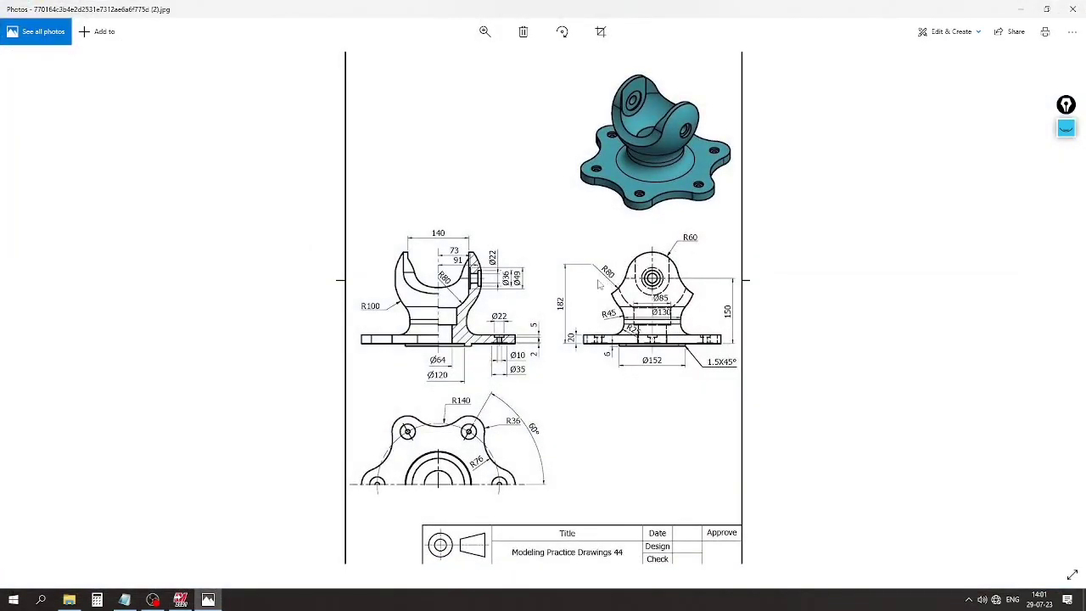
{"action": "left_click", "coordinate": [1064, 129]}
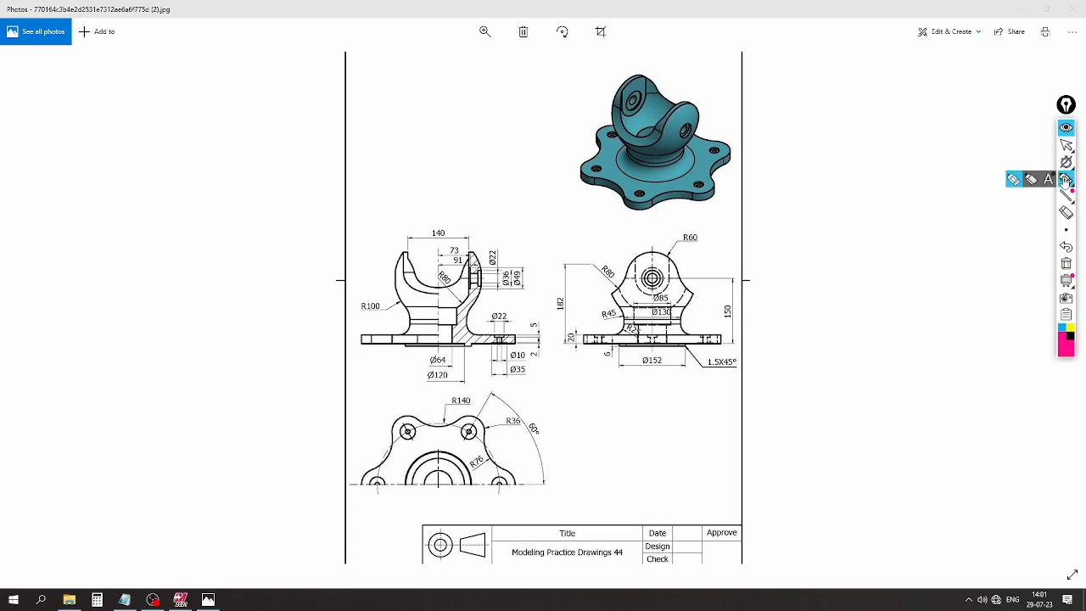
{"action": "mouse_move", "coordinate": [665, 235]}
{"action": "left_mouse_down"}
{"action": "mouse_move", "coordinate": [589, 256]}
{"action": "mouse_move", "coordinate": [636, 280]}
{"action": "left_mouse_up"}
{"action": "left_click_drag", "start_coordinate": [558, 299], "coordinate": [568, 295]}
{"action": "left_click", "coordinate": [1065, 264]}
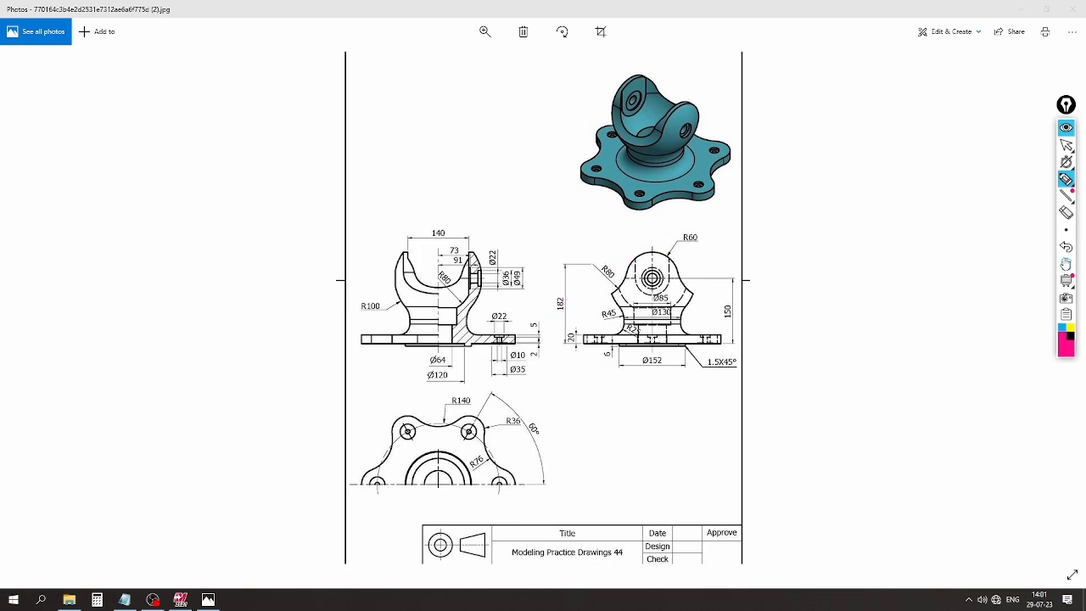
{"action": "left_click", "coordinate": [1066, 128]}
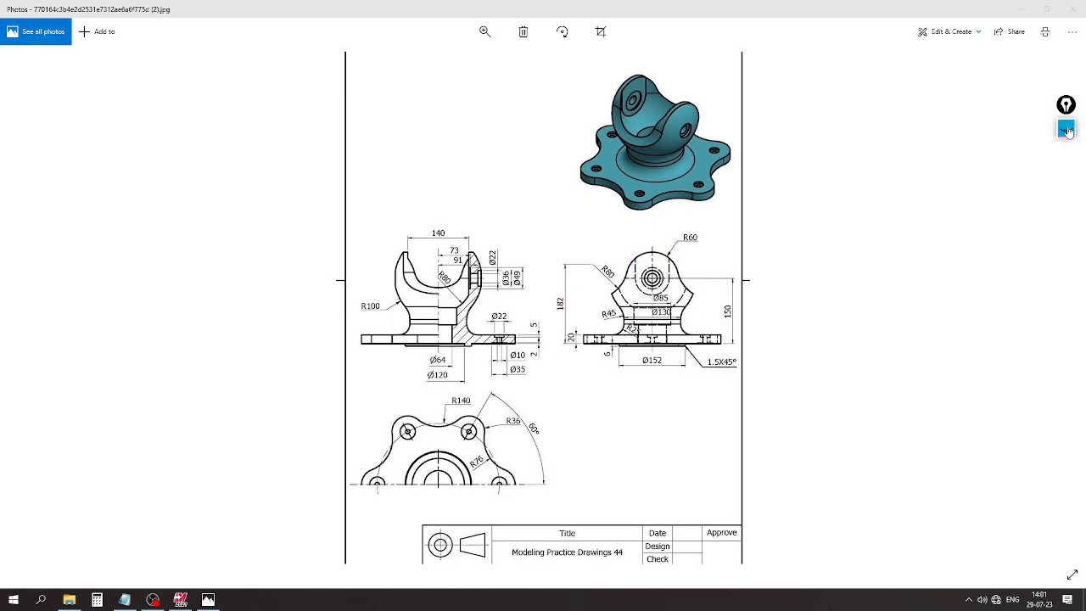
{"action": "left_click", "coordinate": [180, 600]}
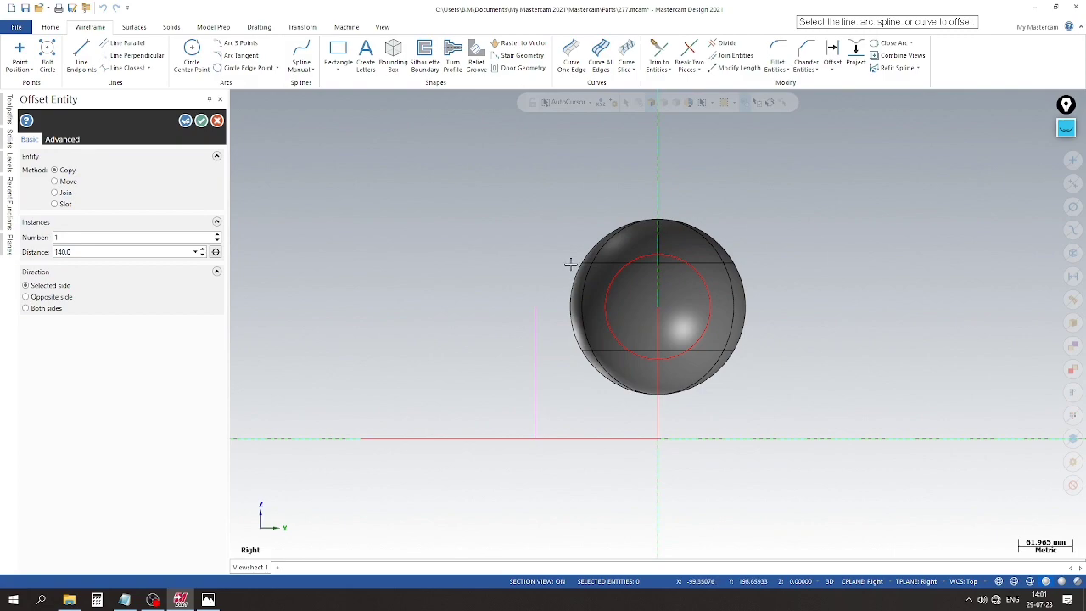
Offset a copy of the horizontal base line 182 mm upward.
{"action": "left_click", "coordinate": [185, 121]}
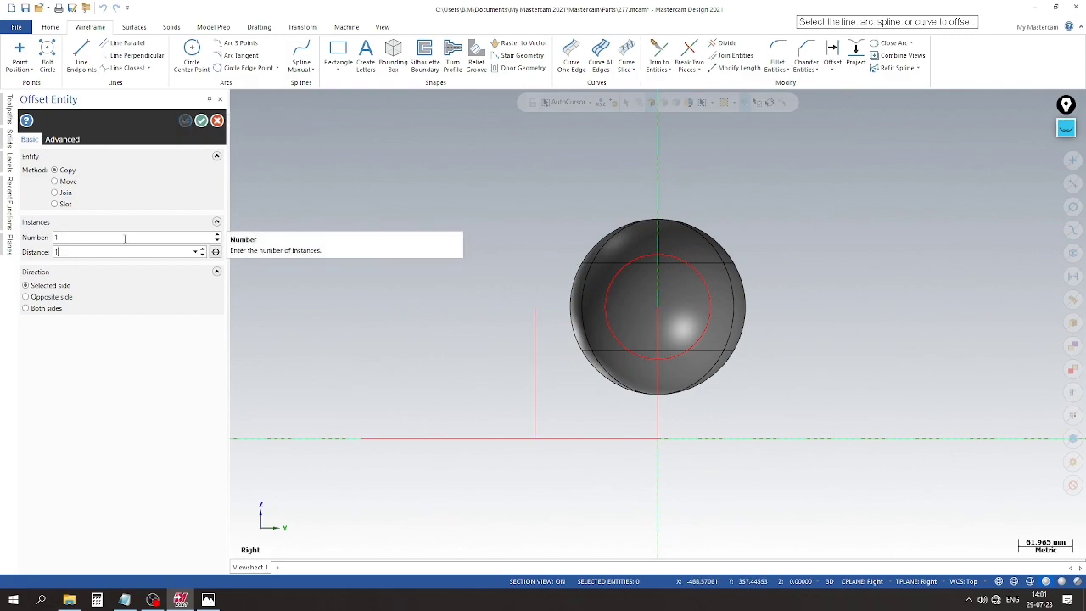
{"action": "type", "text": "182"}
{"action": "key", "text": "Return"}
{"action": "left_click", "coordinate": [446, 439]}
{"action": "left_click", "coordinate": [404, 310]}
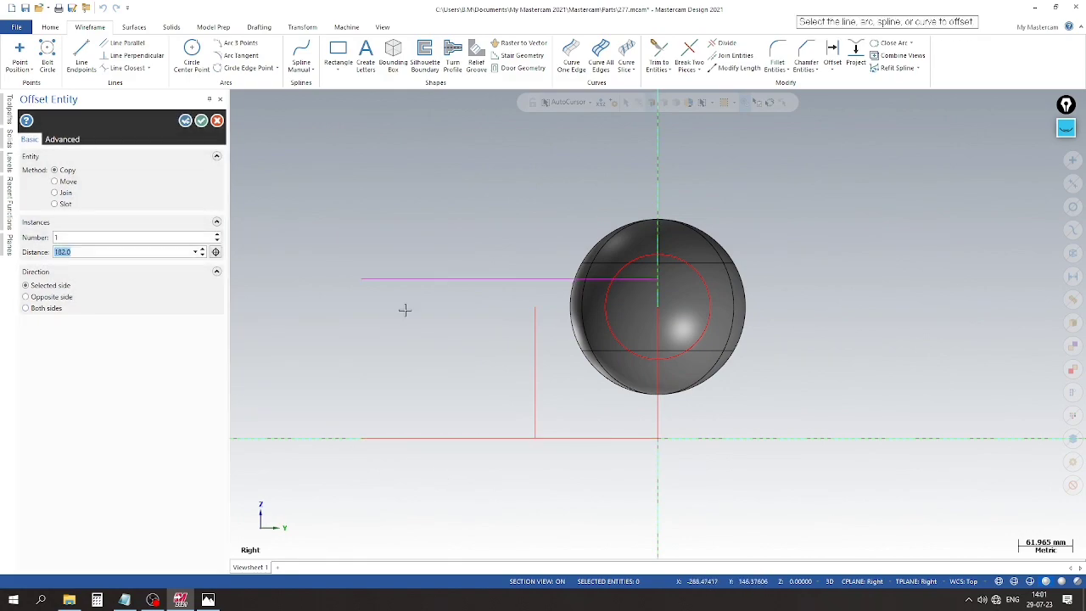
{"action": "left_click", "coordinate": [201, 121]}
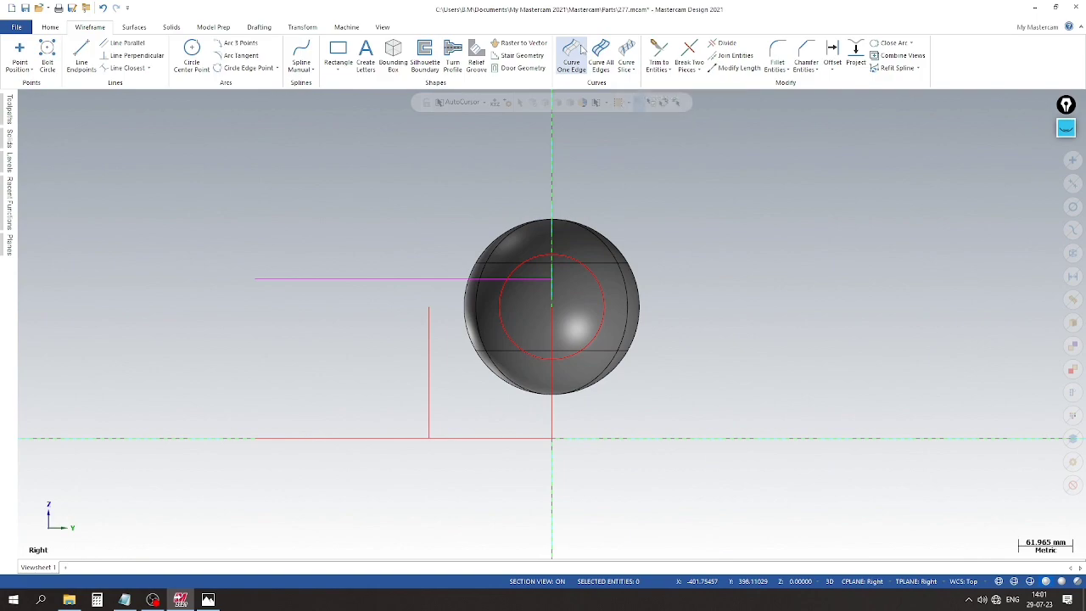
Trim the two offset lines to each other so they meet at a corner.
{"action": "left_click", "coordinate": [658, 52]}
{"action": "left_click", "coordinate": [551, 278]}
{"action": "left_click", "coordinate": [536, 320]}
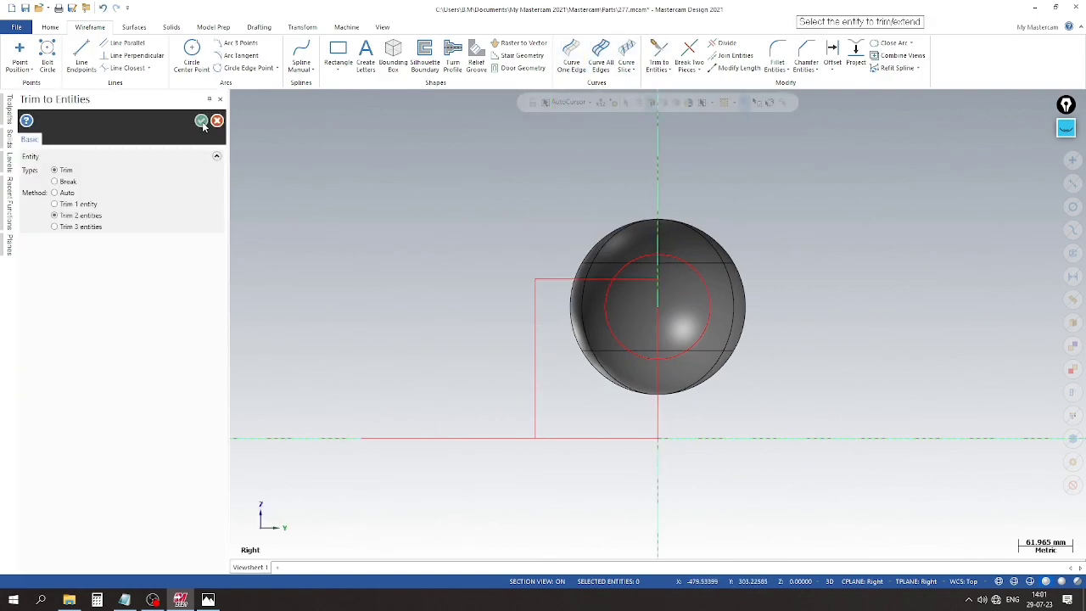
{"action": "left_click", "coordinate": [202, 122]}
Create an 80 mm radius arc tangent to the circle, using the offset lines' corner as the tangent point and keeping the lower arc outside the circle.
{"action": "scroll", "coordinate": [365, 298], "scroll_direction": "up", "scroll_amount": 2}
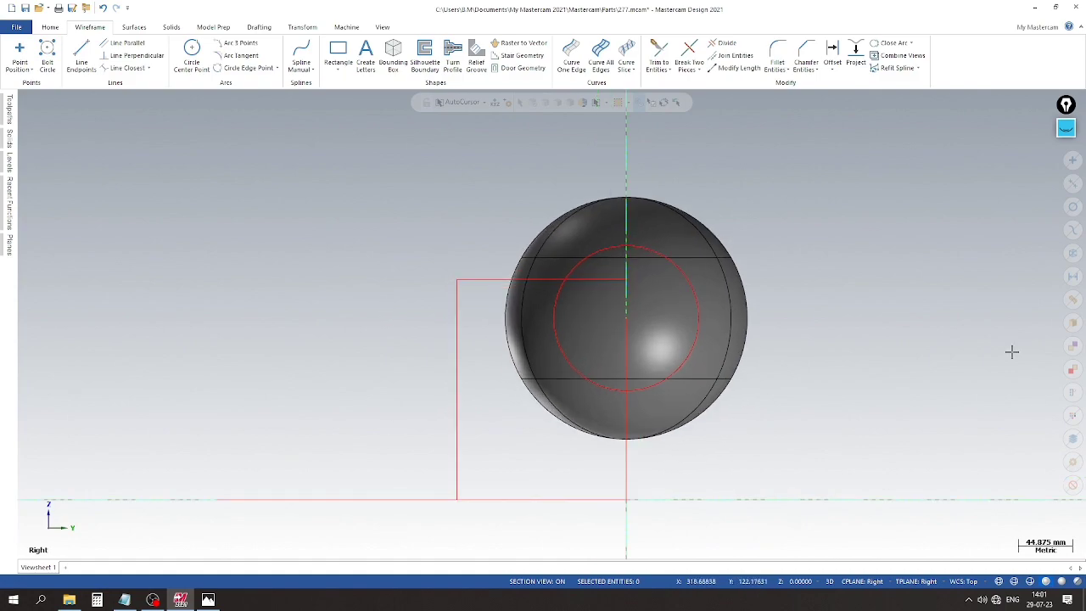
{"action": "scroll", "coordinate": [450, 384], "scroll_direction": "up", "scroll_amount": 1}
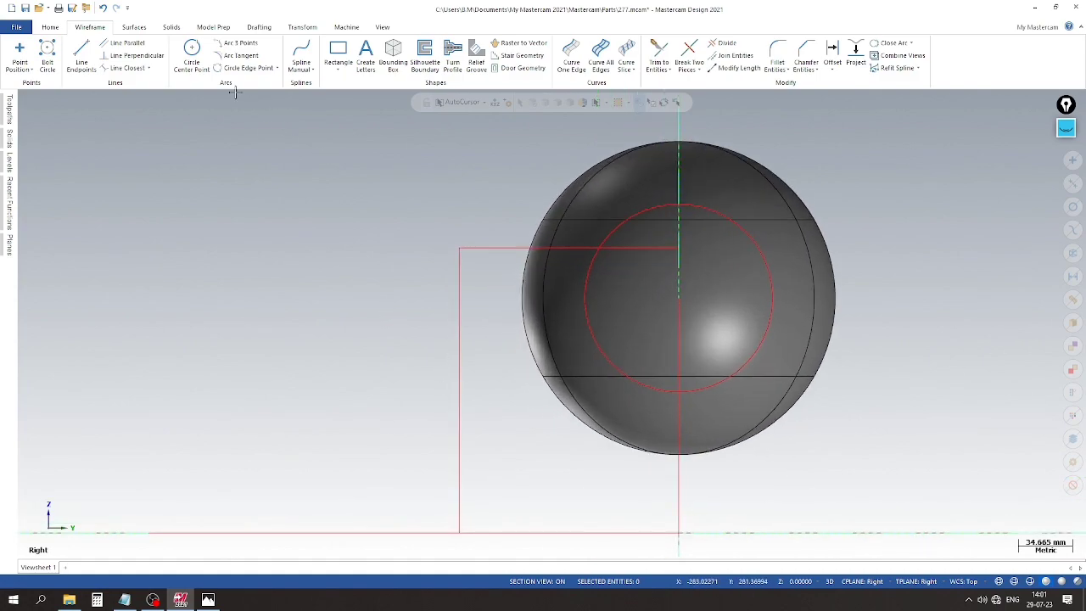
{"action": "left_click", "coordinate": [240, 55]}
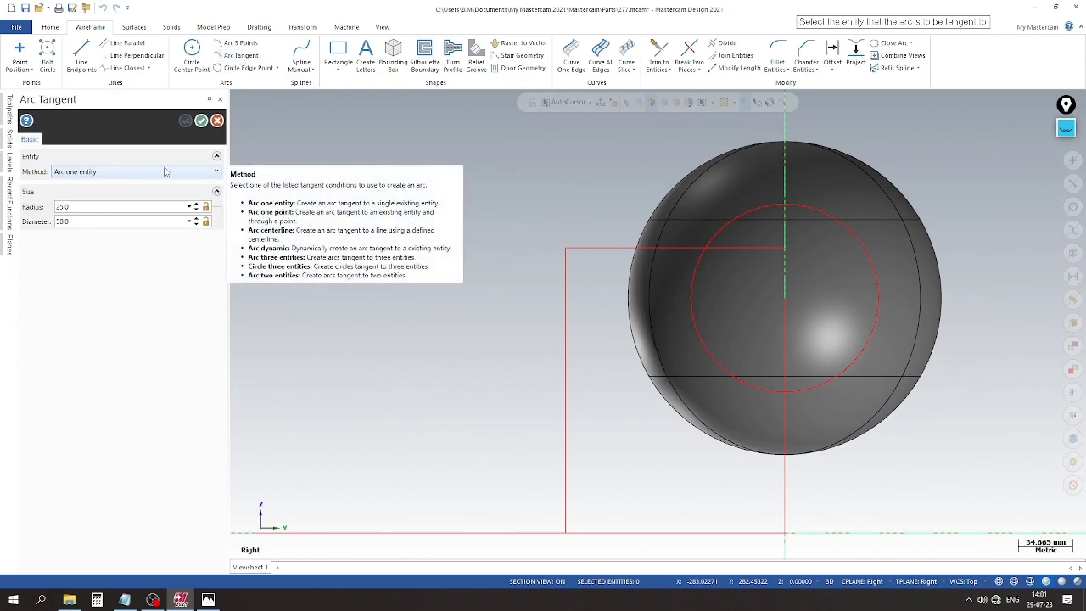
{"action": "left_click", "coordinate": [157, 206]}
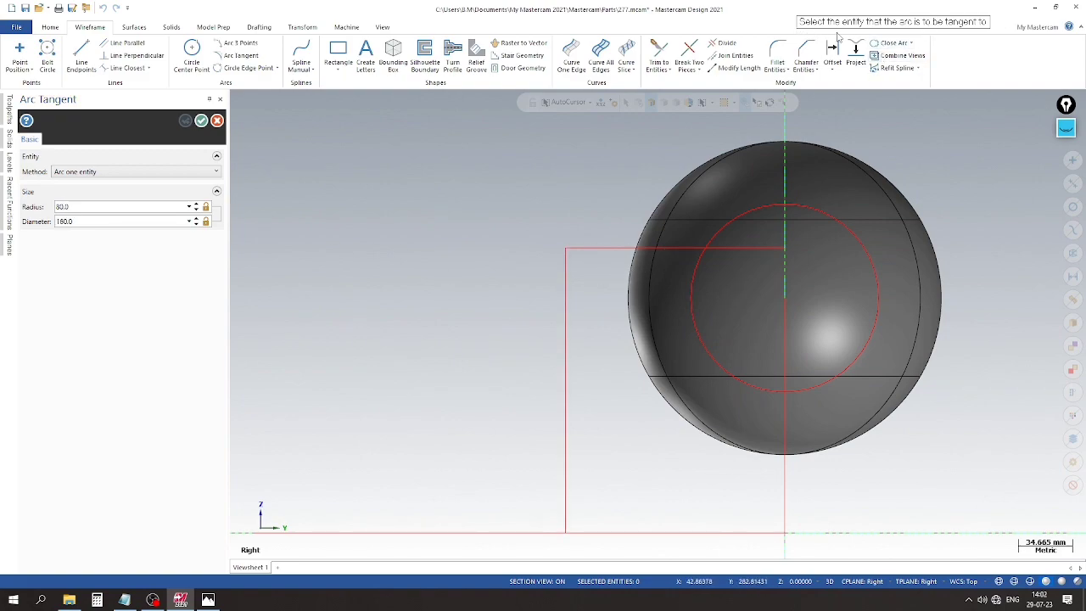
{"action": "left_click", "coordinate": [689, 276]}
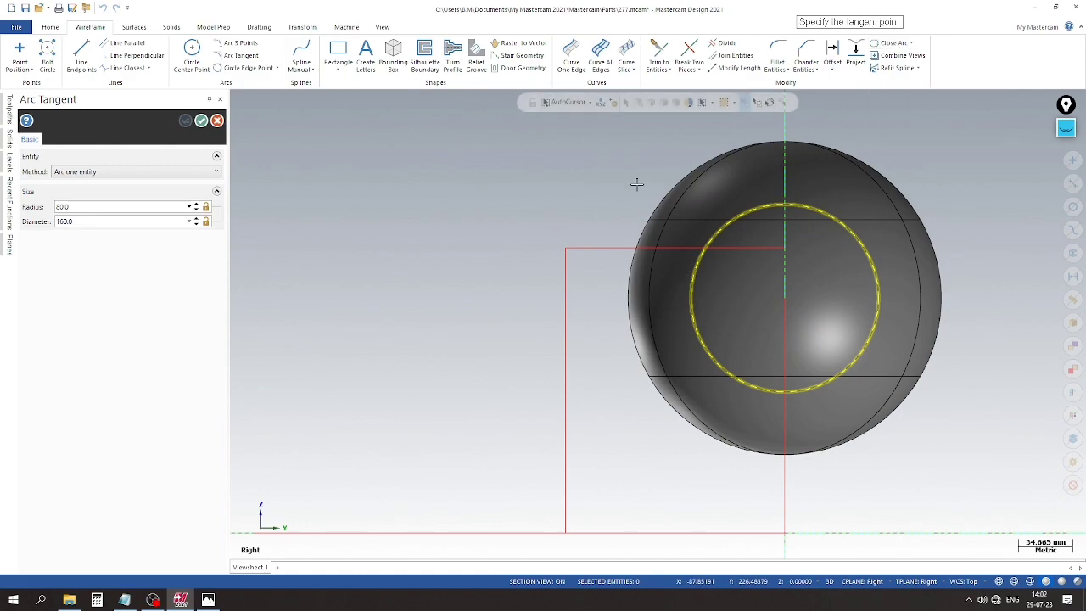
{"action": "left_click", "coordinate": [565, 248]}
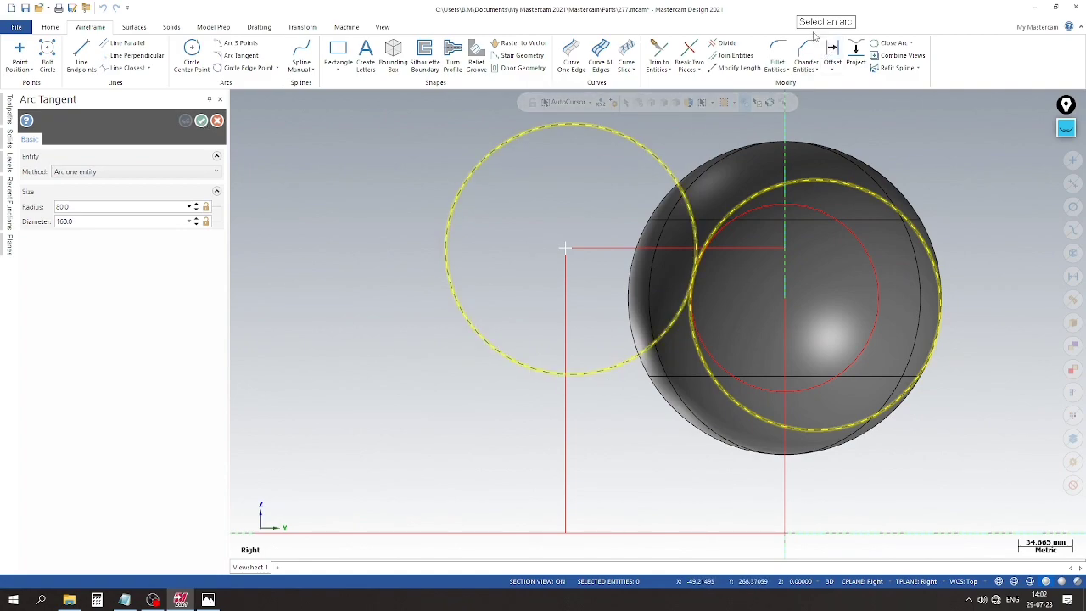
{"action": "left_click", "coordinate": [622, 362]}
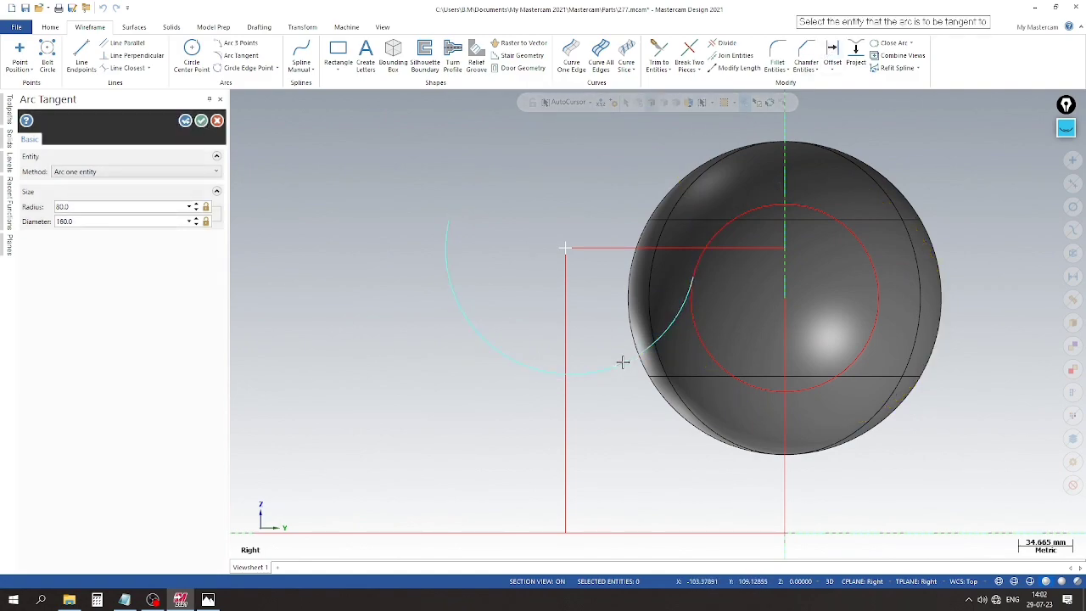
Accept the tangent arc and mirror a copy of it about the Y axis to the opposite side of the circle.
{"action": "left_click", "coordinate": [202, 121]}
{"action": "scroll", "coordinate": [439, 294], "scroll_direction": "down", "scroll_amount": 3}
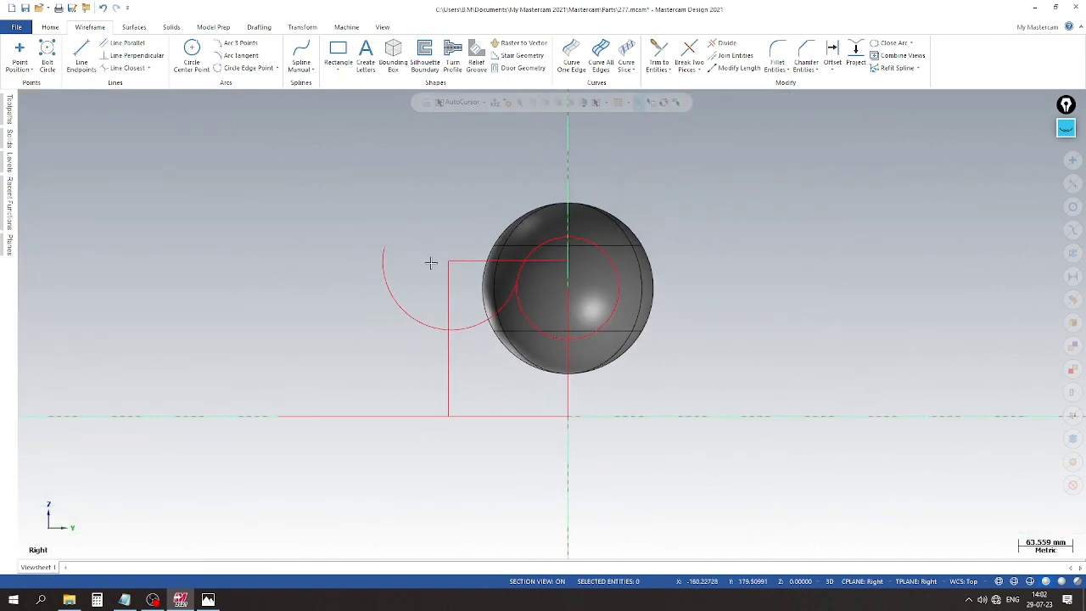
{"action": "left_click", "coordinate": [401, 304]}
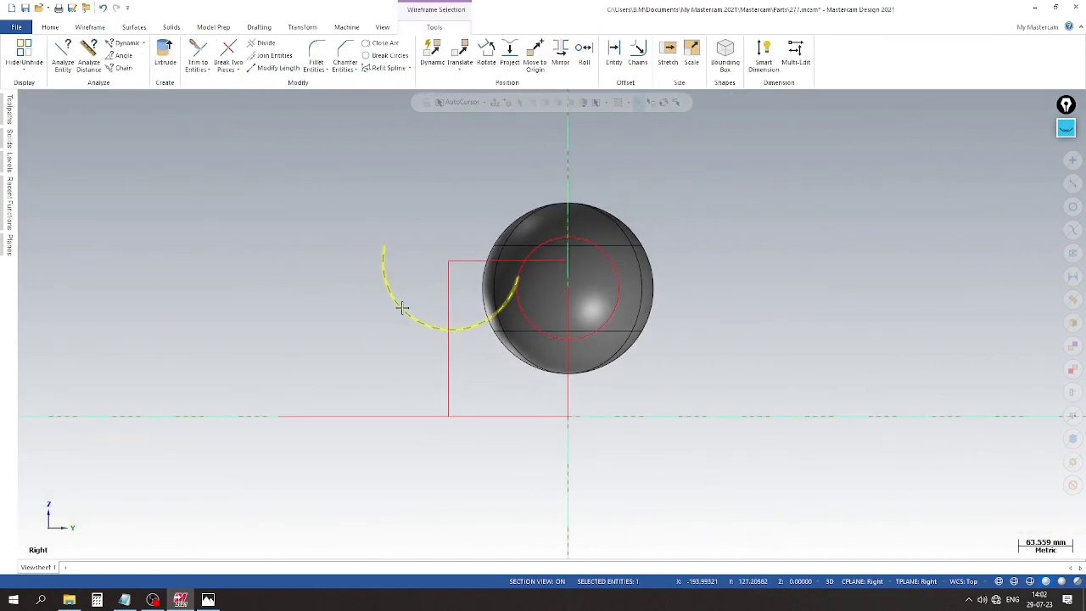
{"action": "left_click", "coordinate": [559, 52]}
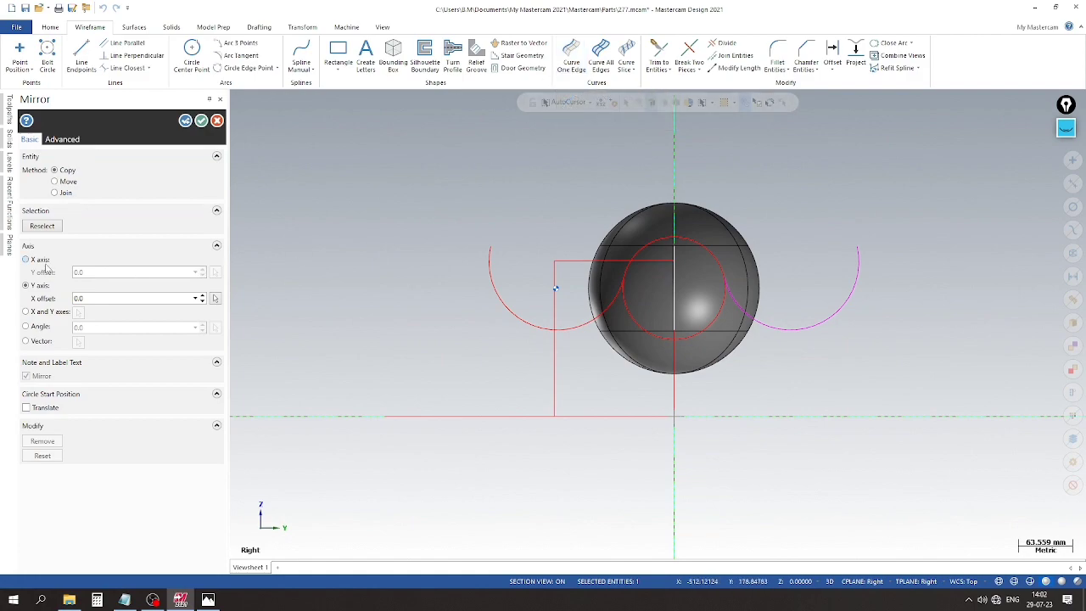
{"action": "left_click", "coordinate": [201, 123]}
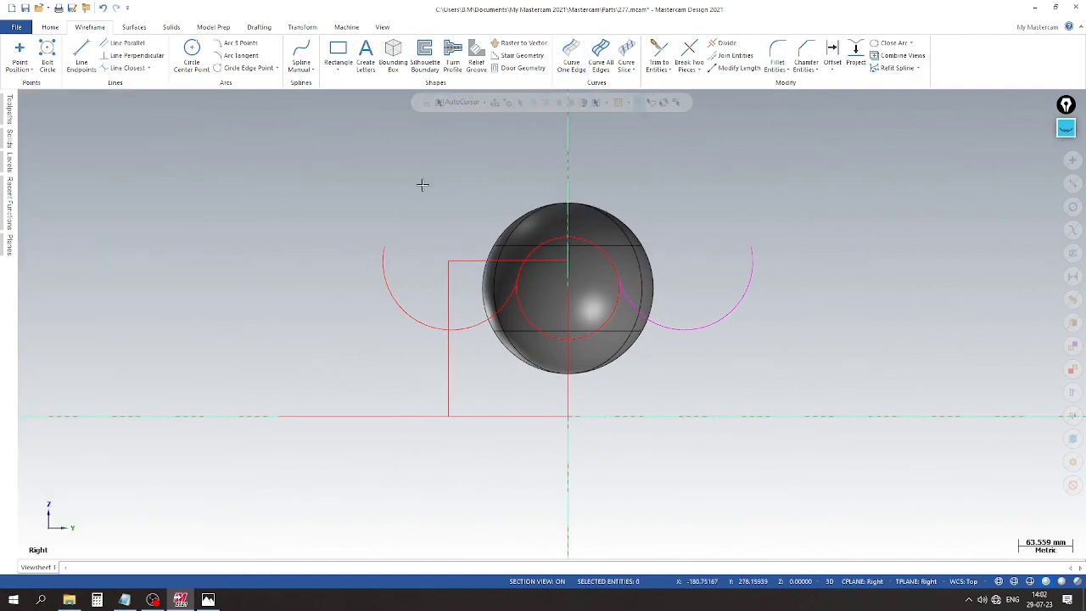
Delete the horizontal base line, the vertical centre line and the upper horizontal construction line.
{"action": "scroll", "coordinate": [500, 202], "scroll_direction": "up", "scroll_amount": 1}
{"action": "scroll", "coordinate": [500, 202], "scroll_direction": "up", "scroll_amount": 1}
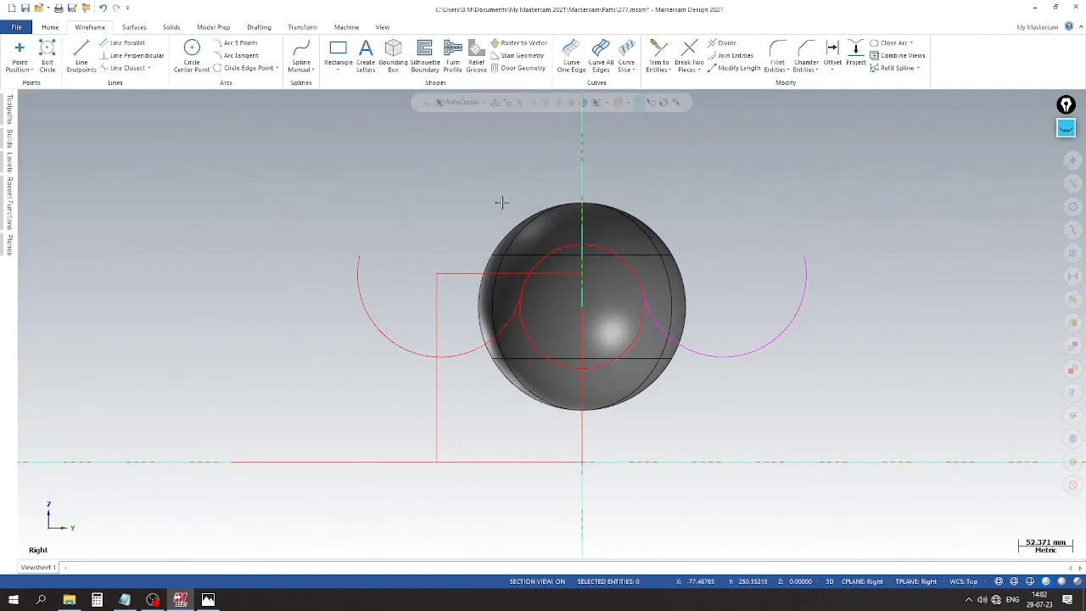
{"action": "scroll", "coordinate": [500, 202], "scroll_direction": "down", "scroll_amount": 2}
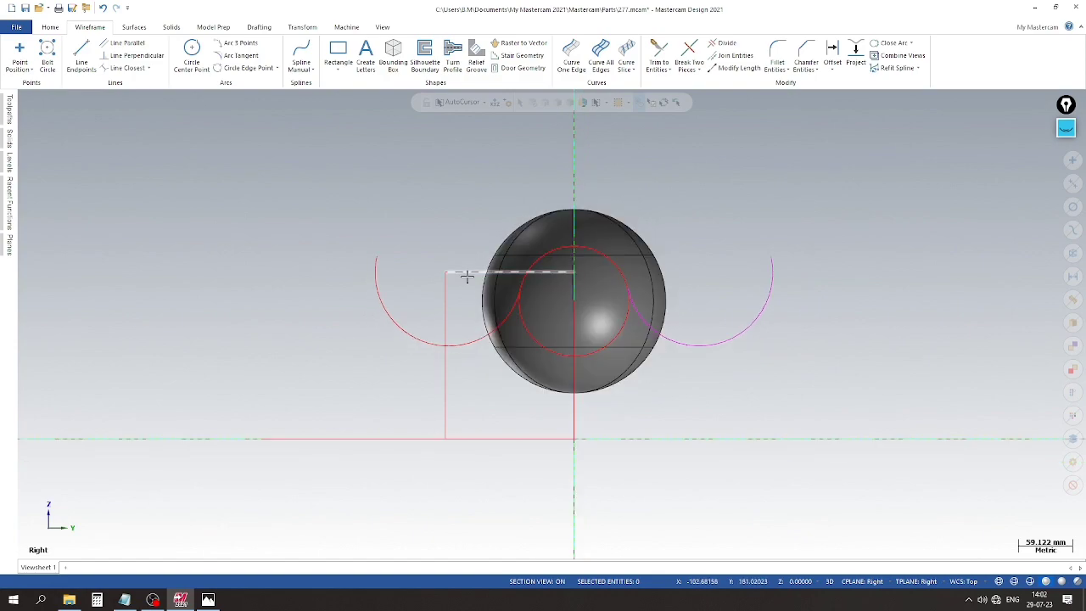
{"action": "left_click", "coordinate": [545, 439]}
{"action": "left_click", "coordinate": [572, 420]}
{"action": "right_click", "coordinate": [572, 421]}
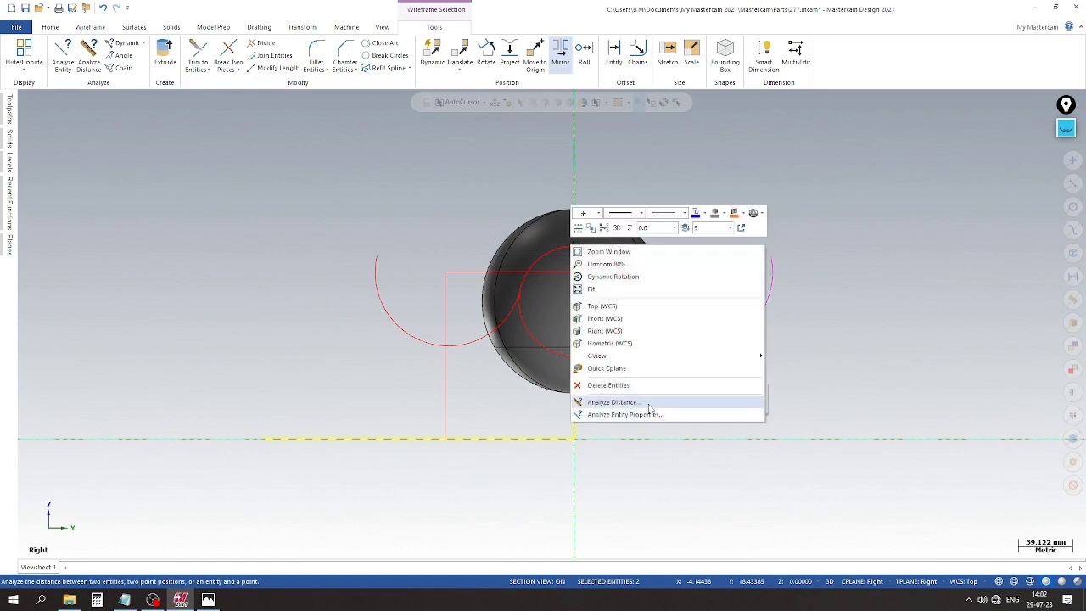
{"action": "left_click", "coordinate": [639, 388]}
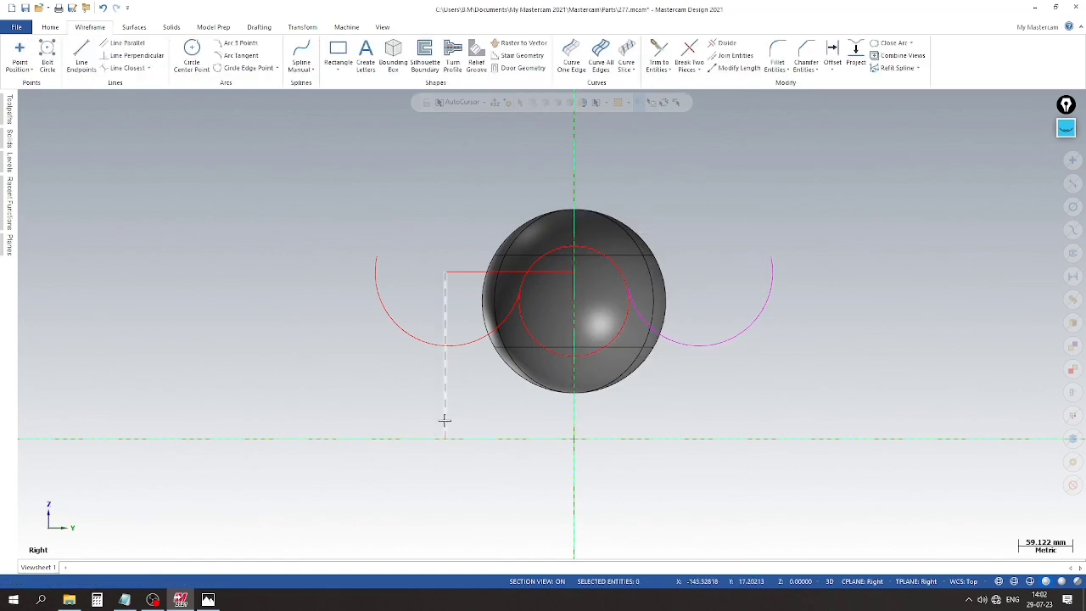
{"action": "scroll", "coordinate": [450, 356], "scroll_direction": "up", "scroll_amount": 2}
{"action": "left_click", "coordinate": [466, 265]}
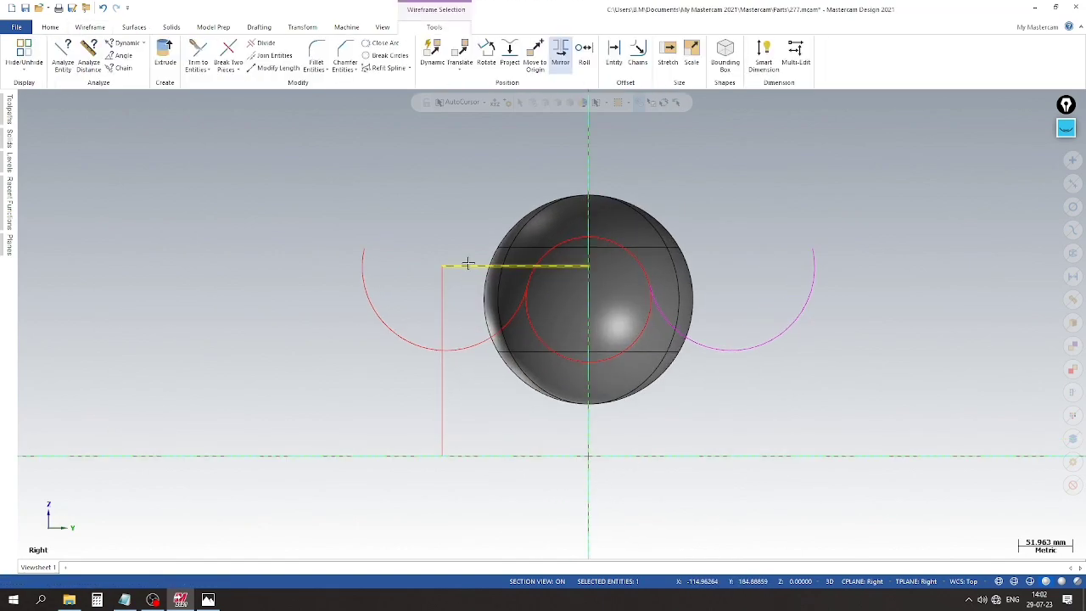
{"action": "left_click", "coordinate": [467, 263]}
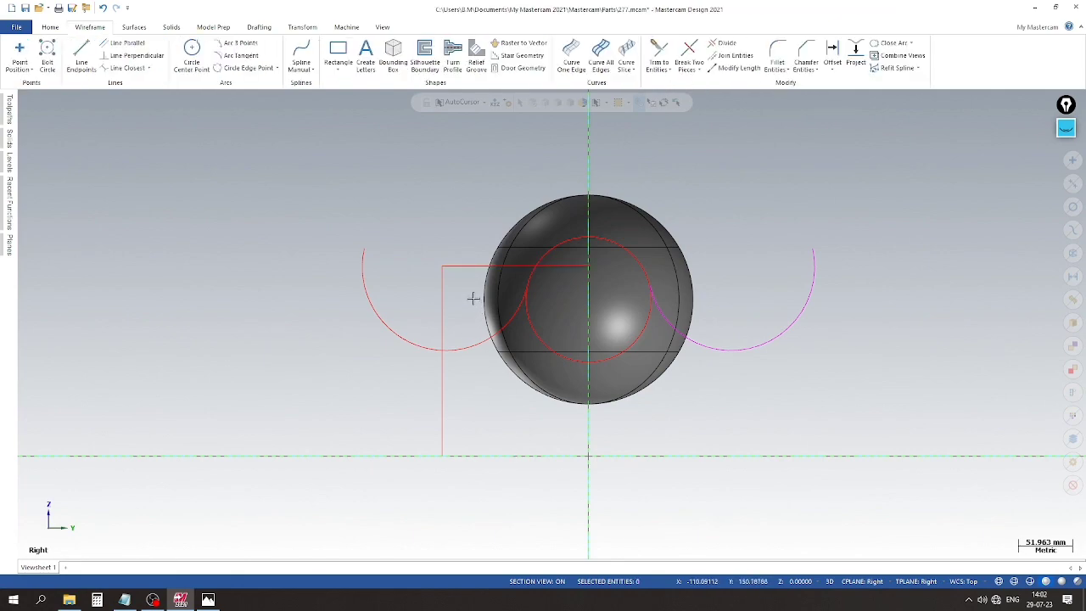
{"action": "left_click", "coordinate": [472, 256]}
{"action": "key", "text": "Delete"}
Draw a circle of 120 mm radius concentric with the inner circle, enclosing the sphere.
{"action": "left_click", "coordinate": [192, 51]}
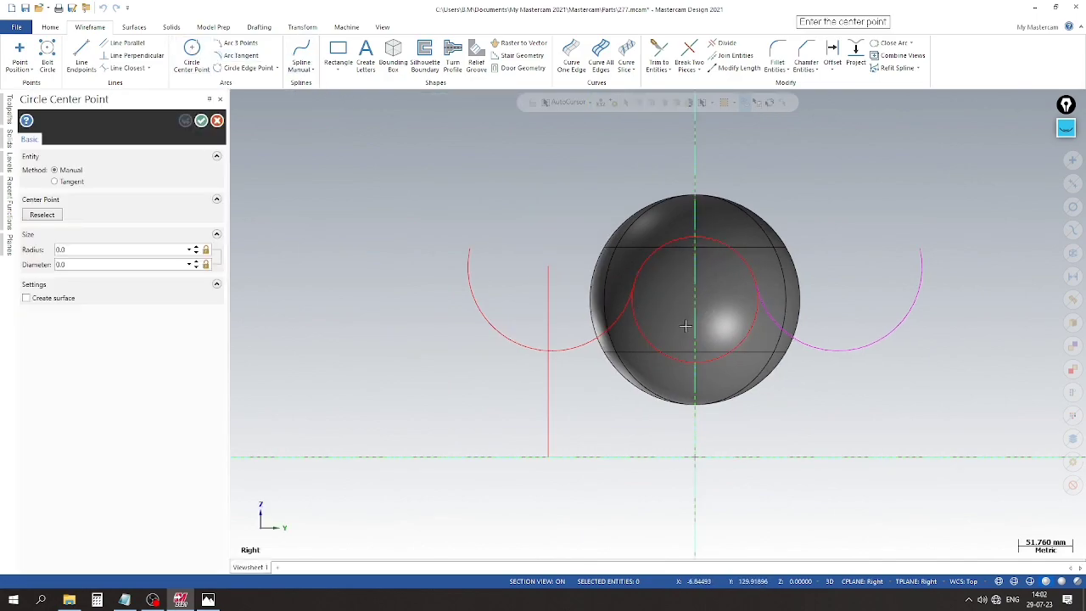
{"action": "left_click", "coordinate": [698, 300]}
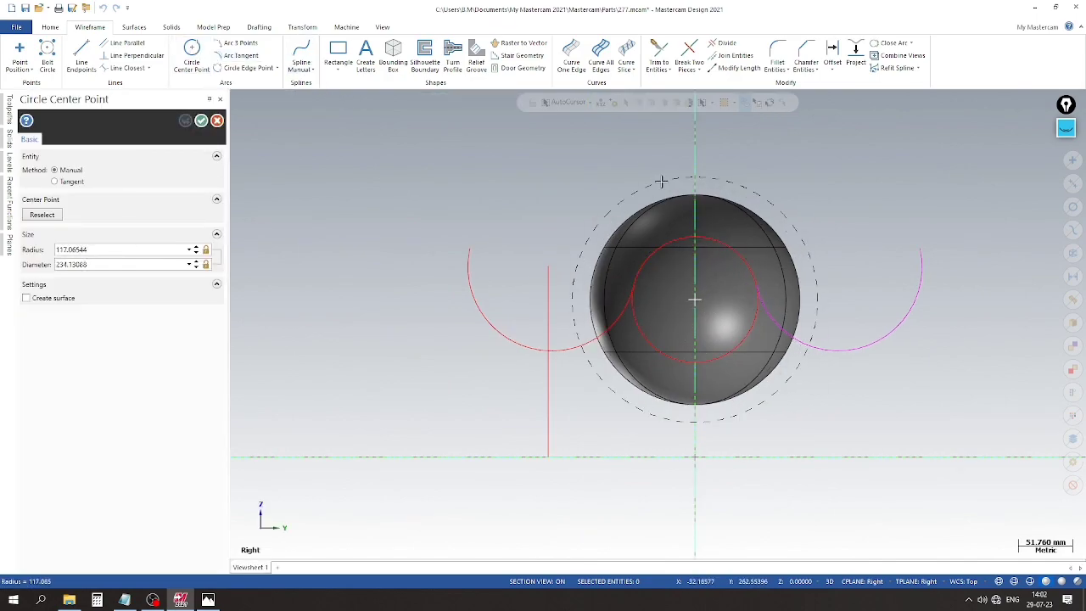
{"action": "left_click", "coordinate": [664, 177]}
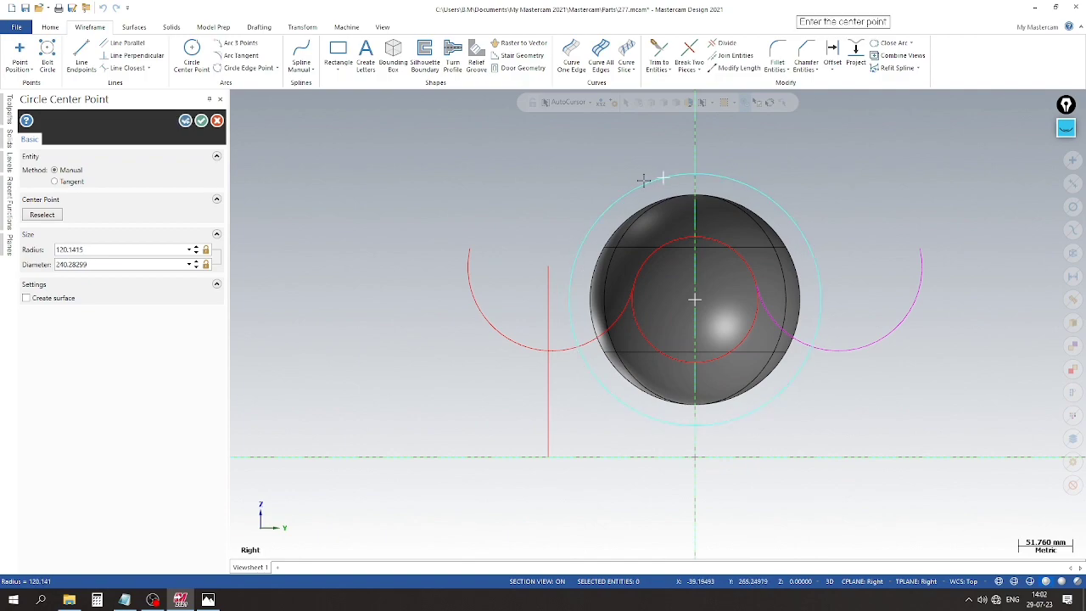
{"action": "left_click", "coordinate": [122, 250]}
{"action": "type", "text": "12"}
{"action": "type", "text": "0"}
{"action": "key", "text": "Return"}
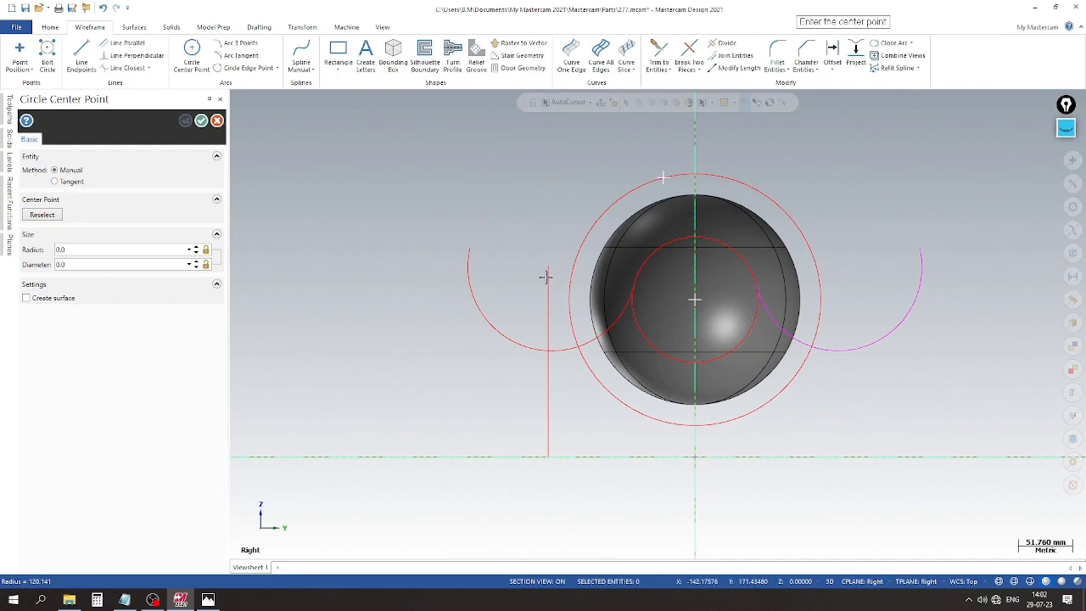
Trim the outer circle, both side arcs and the inner circle to each other to form one closed profile.
{"action": "left_click", "coordinate": [659, 56]}
{"action": "left_click", "coordinate": [571, 309]}
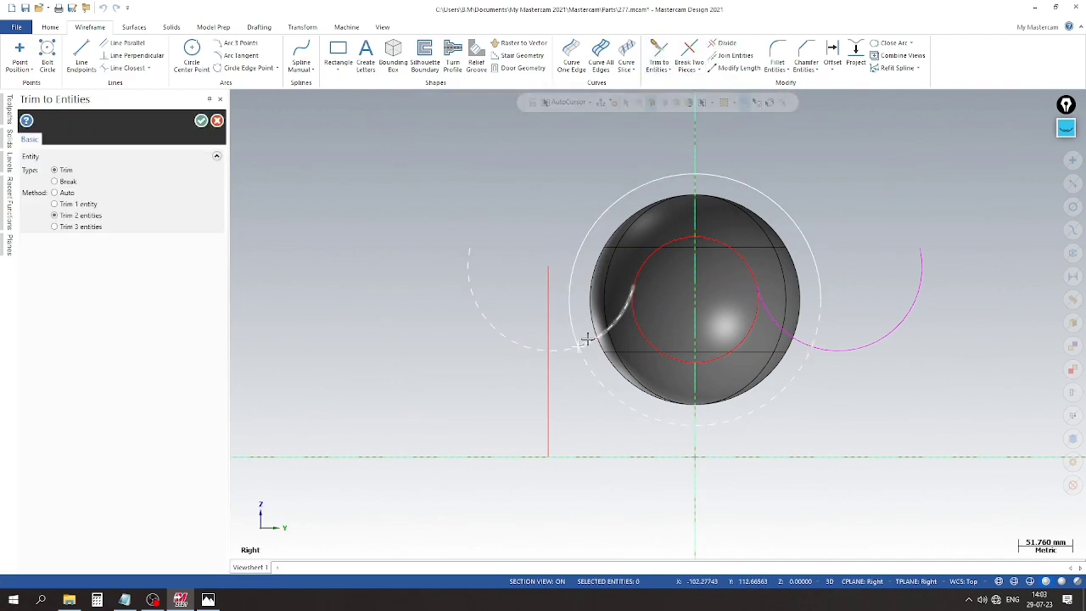
{"action": "left_click", "coordinate": [585, 339]}
{"action": "left_click", "coordinate": [817, 271]}
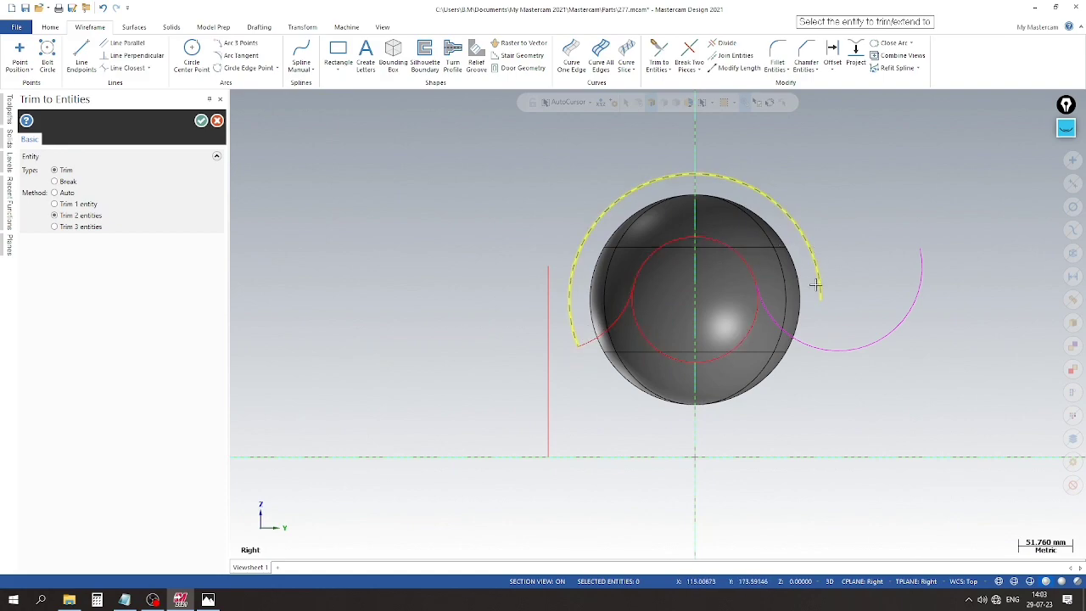
{"action": "left_click", "coordinate": [810, 344]}
{"action": "left_click", "coordinate": [621, 325]}
{"action": "left_click", "coordinate": [650, 268]}
{"action": "left_click", "coordinate": [733, 250]}
{"action": "left_click", "coordinate": [775, 322]}
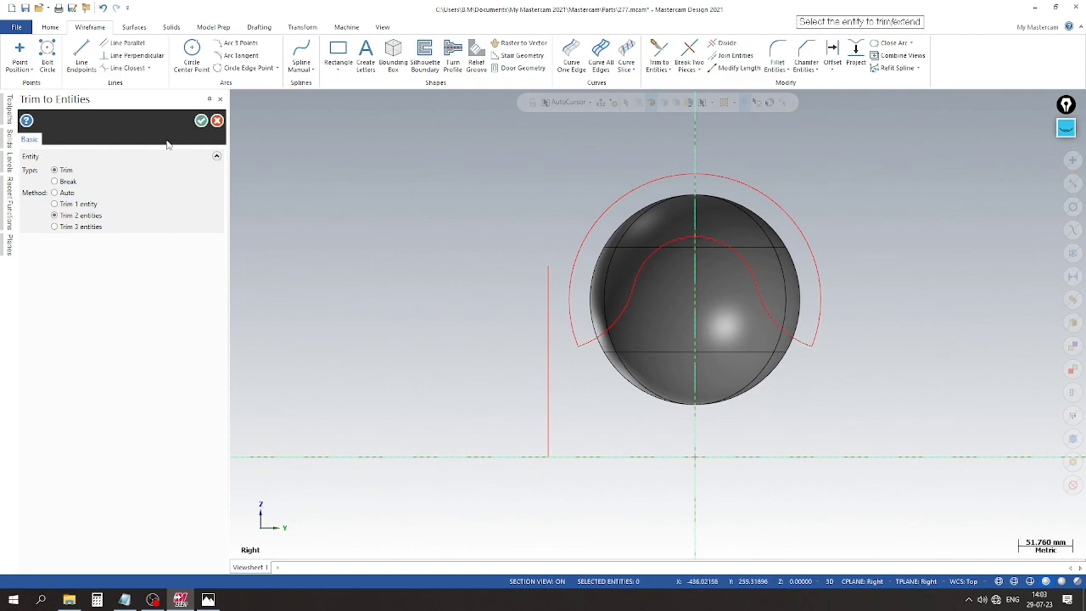
{"action": "left_click", "coordinate": [203, 124]}
Delete the leftover vertical construction line beside the profile and save the part file.
{"action": "left_click", "coordinate": [441, 351]}
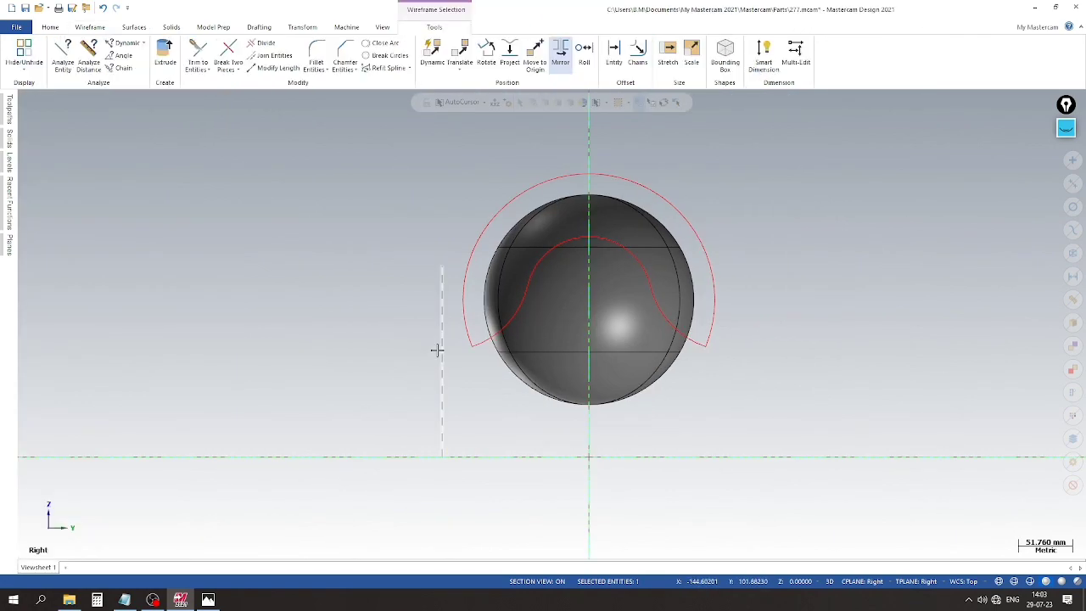
{"action": "right_click", "coordinate": [441, 349]}
{"action": "left_click", "coordinate": [471, 490]}
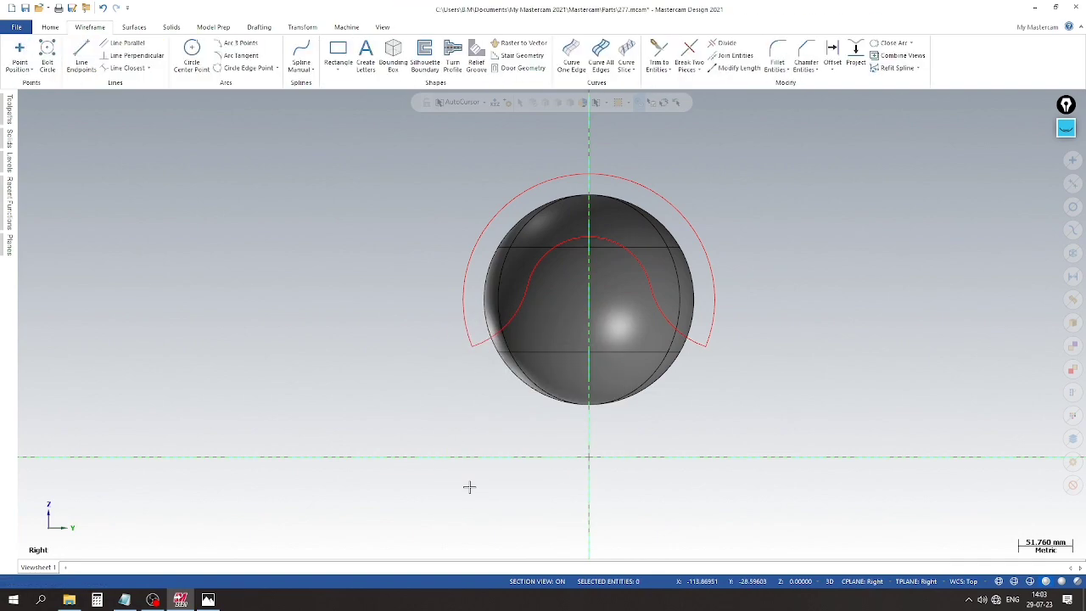
{"action": "left_click", "coordinate": [27, 7]}
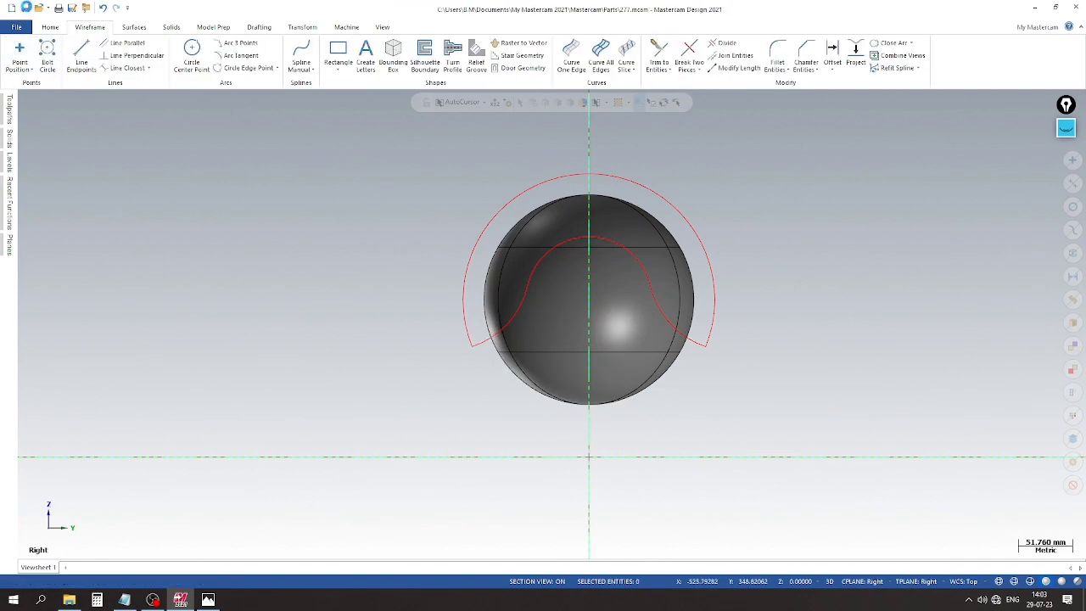
Switch to the isometric view and turn off sectioning on the Right plane.
{"action": "right_click", "coordinate": [442, 221]}
{"action": "left_click", "coordinate": [494, 321]}
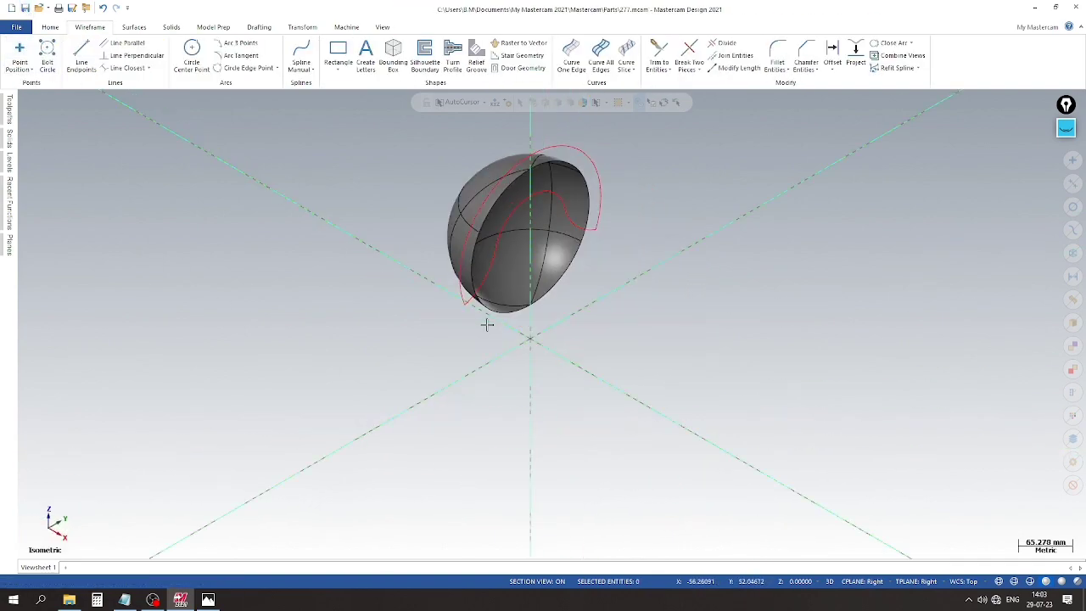
{"action": "left_click", "coordinate": [8, 245]}
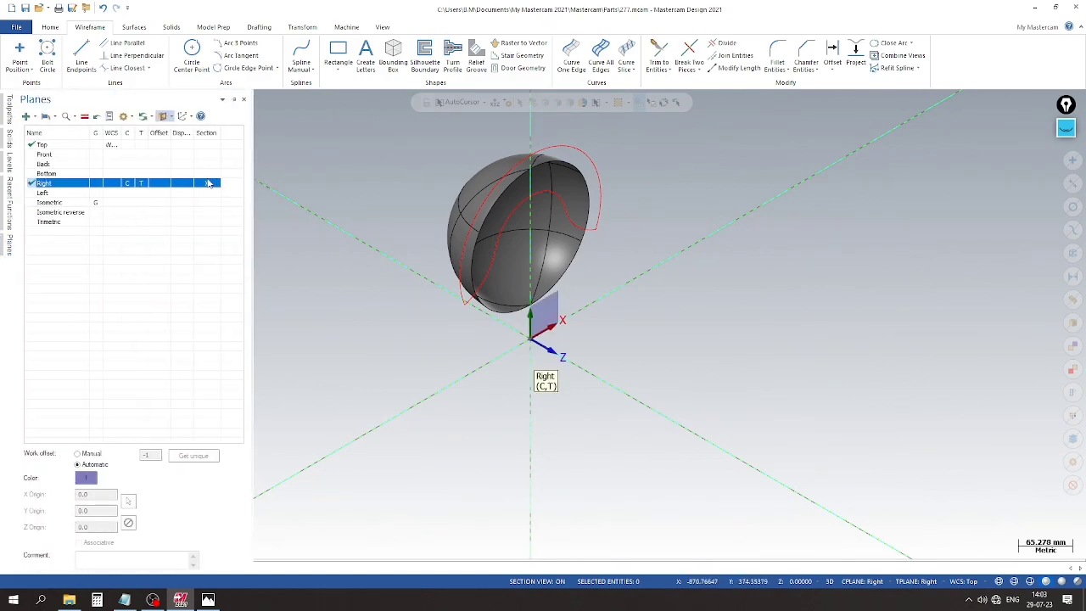
{"action": "left_click", "coordinate": [208, 183]}
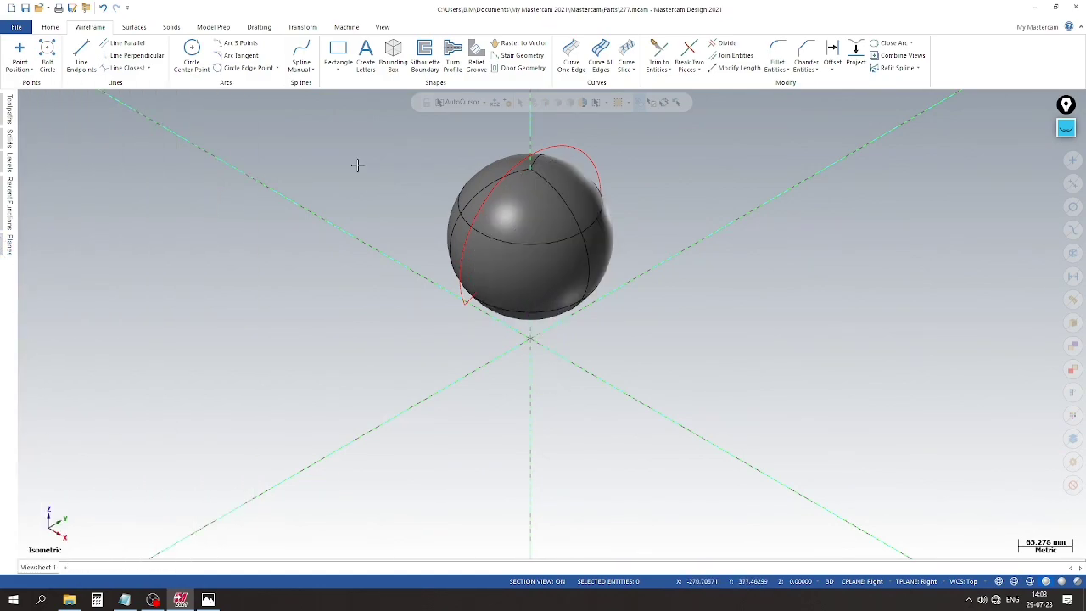
Extrude the closed profile as a cut through the sphere, 130 mm in both directions.
{"action": "left_click", "coordinate": [172, 28]}
{"action": "left_click", "coordinate": [108, 55]}
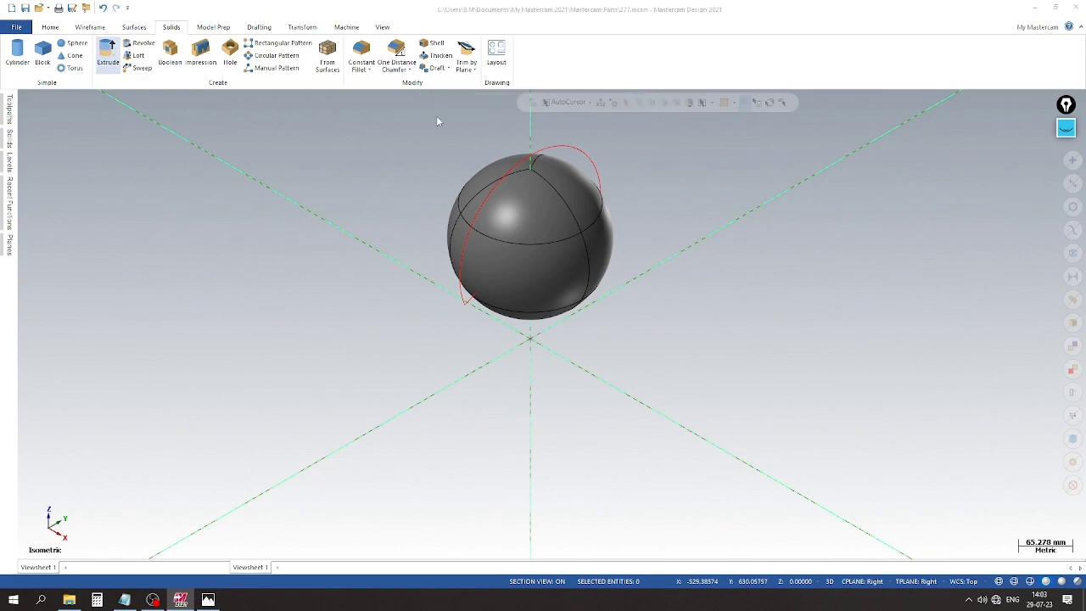
{"action": "left_click", "coordinate": [572, 291]}
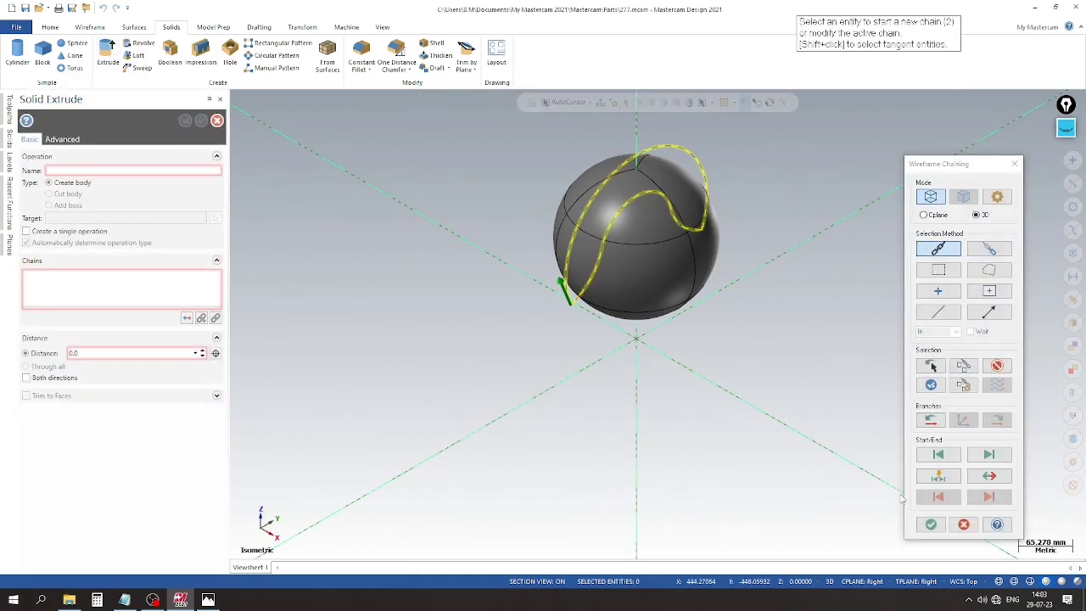
{"action": "left_click", "coordinate": [930, 525]}
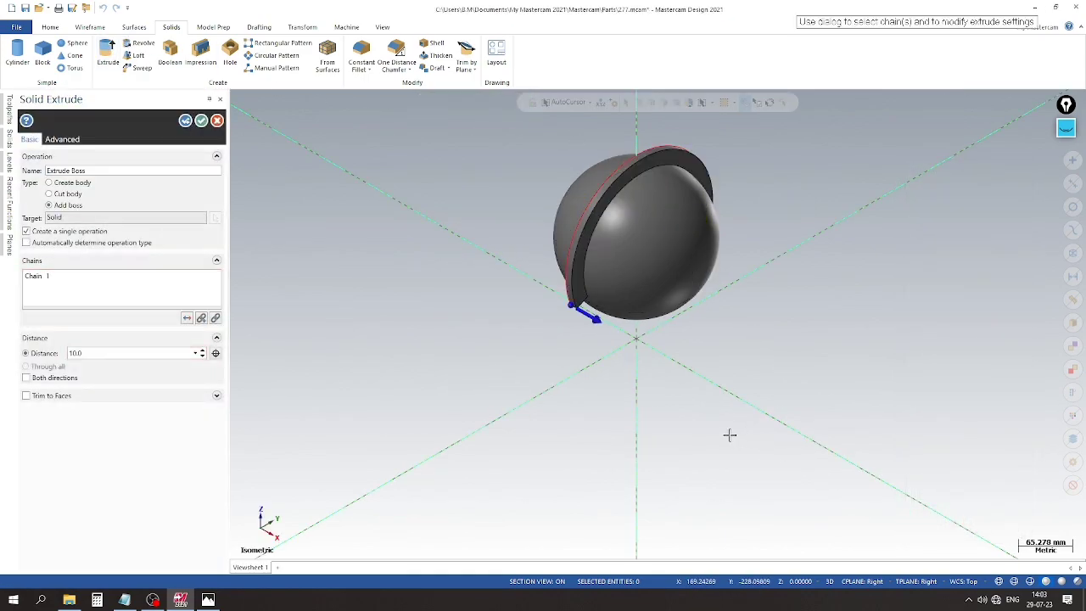
{"action": "left_click", "coordinate": [54, 379]}
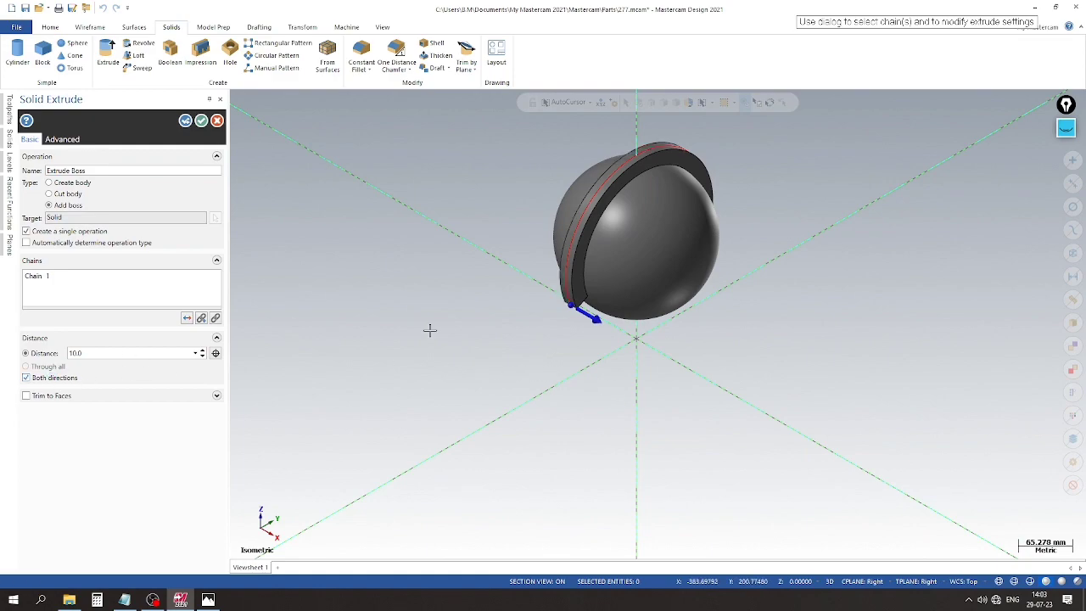
{"action": "left_click_drag", "start_coordinate": [592, 321], "coordinate": [649, 357]}
{"action": "left_click", "coordinate": [67, 194]}
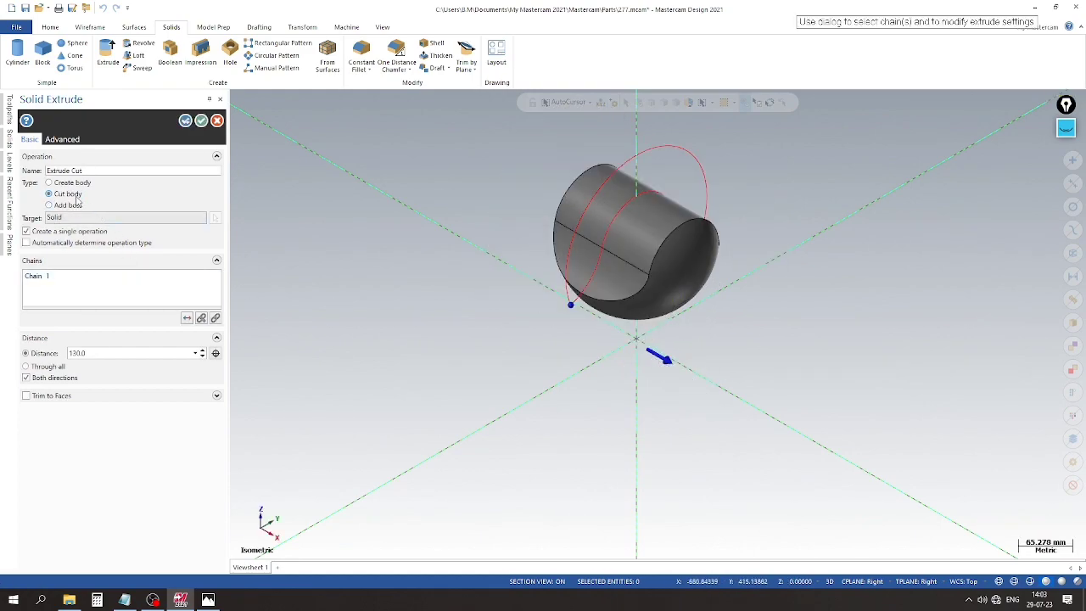
{"action": "middle_click_drag", "start_coordinate": [738, 279], "coordinate": [552, 227]}
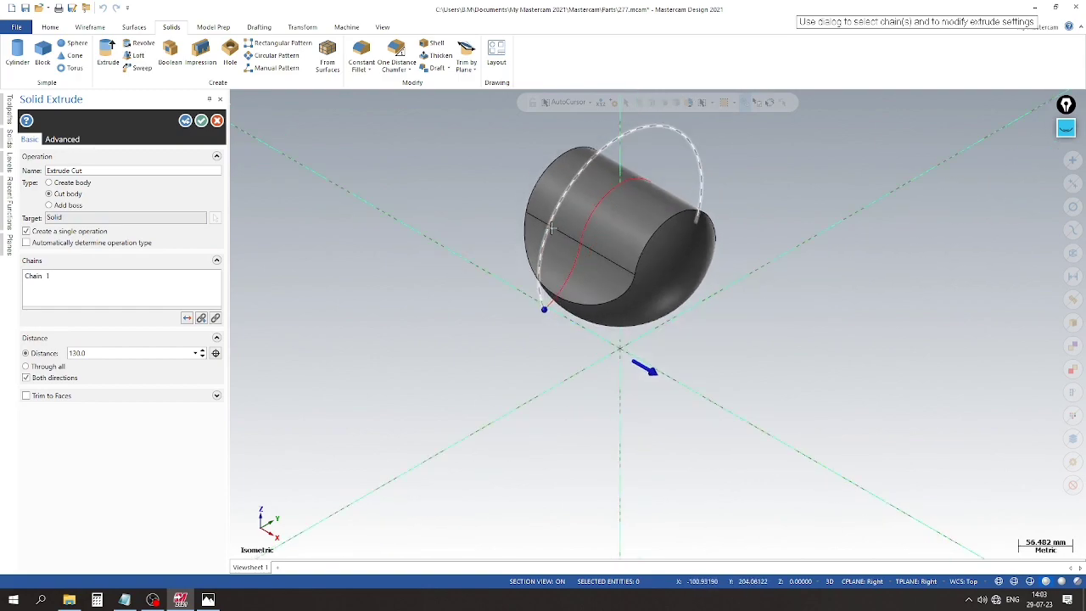
{"action": "scroll", "coordinate": [458, 212], "scroll_direction": "down", "scroll_amount": 2}
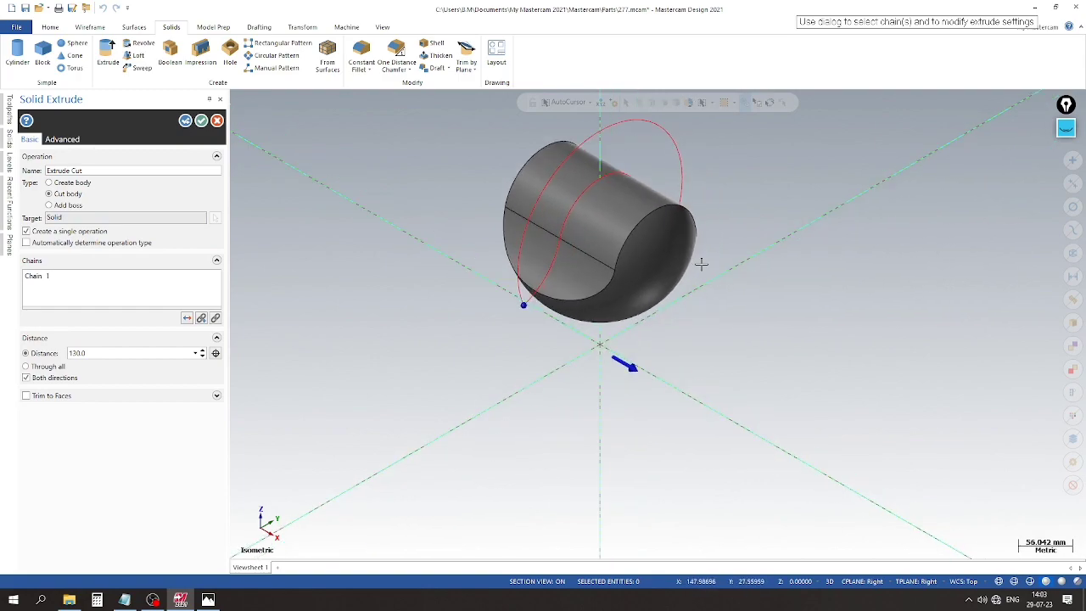
{"action": "left_click", "coordinate": [200, 121]}
Hide level 3, which holds the profile wireframe, and save the part file.
{"action": "scroll", "coordinate": [724, 294], "scroll_direction": "down", "scroll_amount": 2}
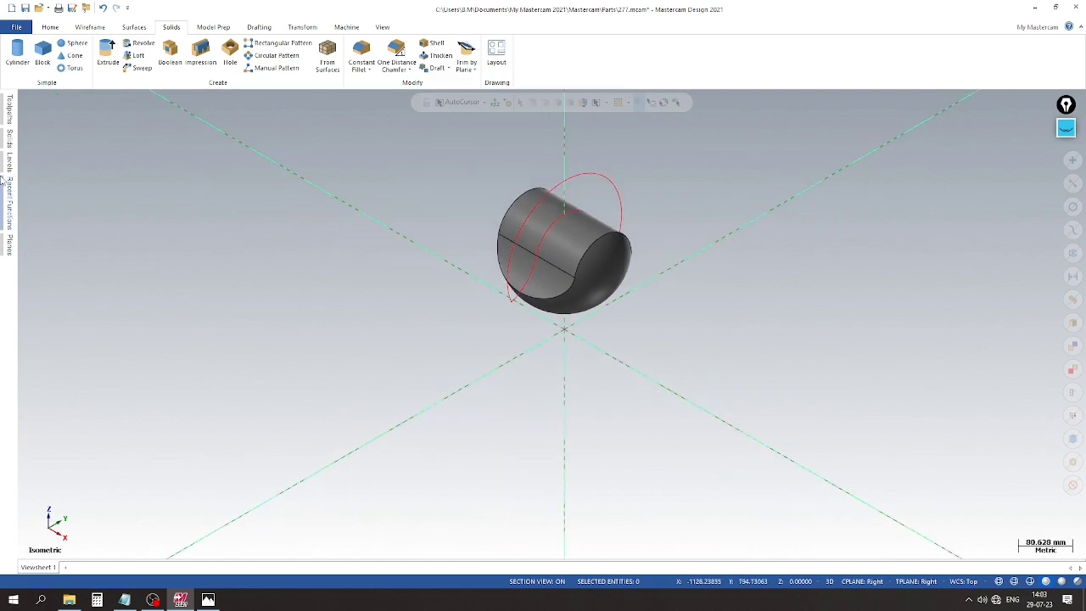
{"action": "mouse_move", "coordinate": [4, 168]}
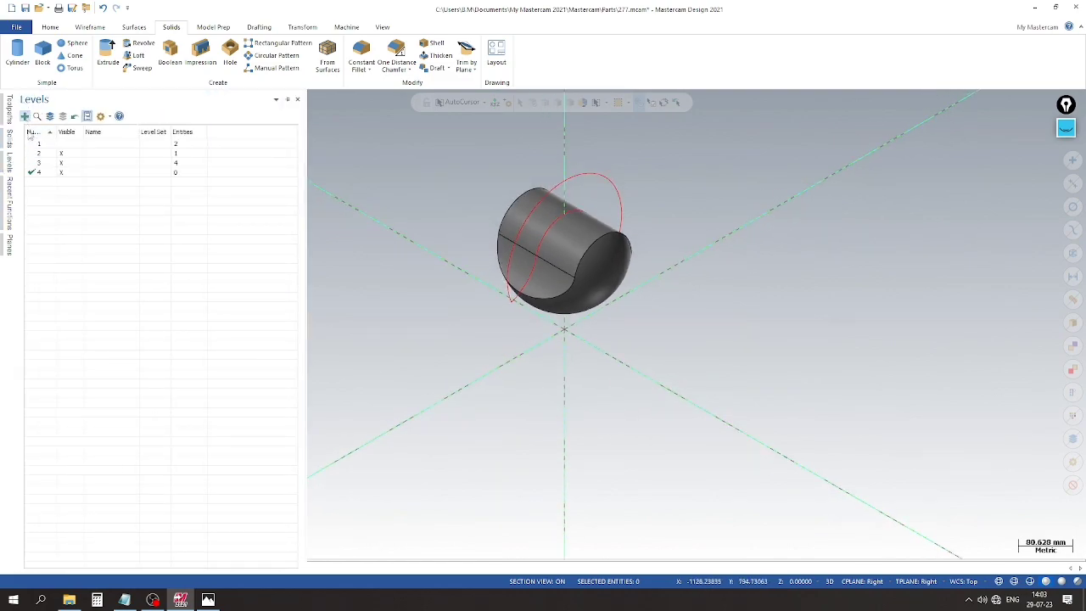
{"action": "left_click", "coordinate": [63, 162]}
{"action": "left_click", "coordinate": [26, 8]}
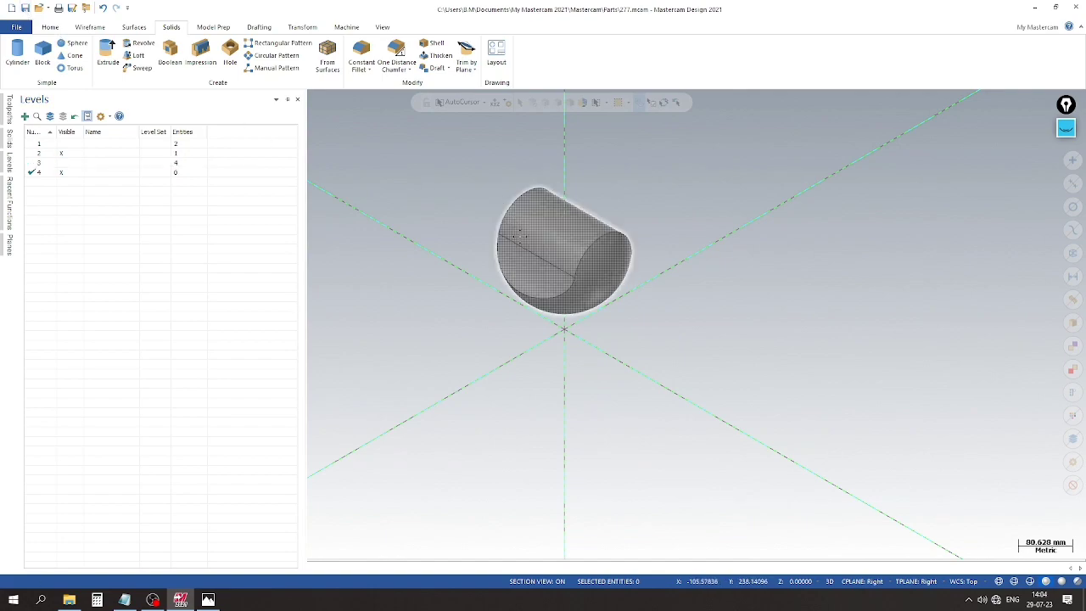
Turn sectioning on the Right plane back on to cut the view of the trimmed sphere.
{"action": "scroll", "coordinate": [793, 251], "scroll_direction": "up", "scroll_amount": 3}
{"action": "scroll", "coordinate": [650, 192], "scroll_direction": "down", "scroll_amount": 2}
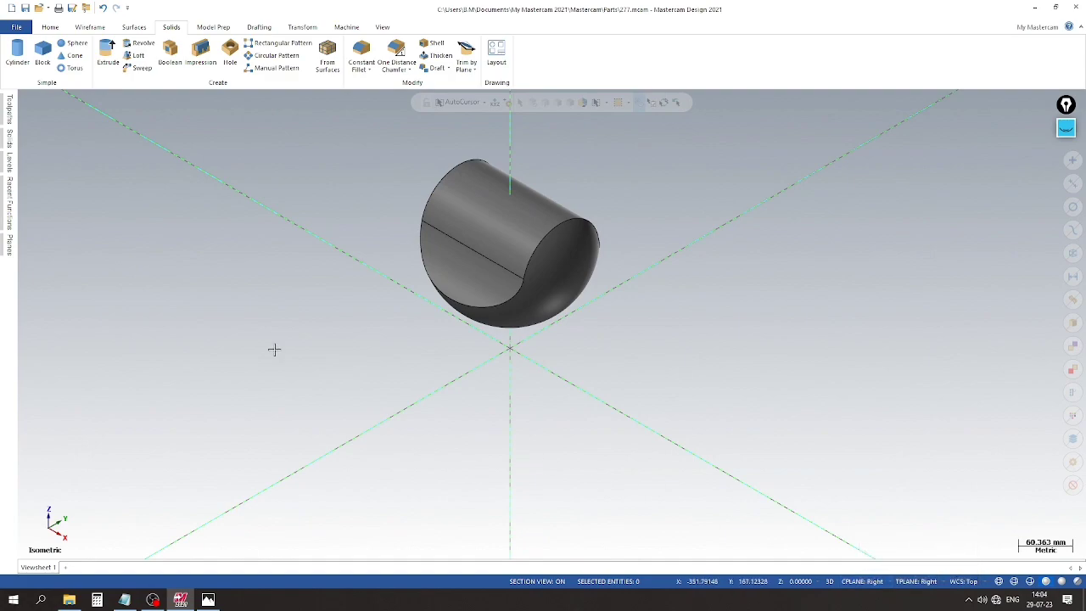
{"action": "left_click", "coordinate": [8, 245]}
{"action": "left_click", "coordinate": [211, 185]}
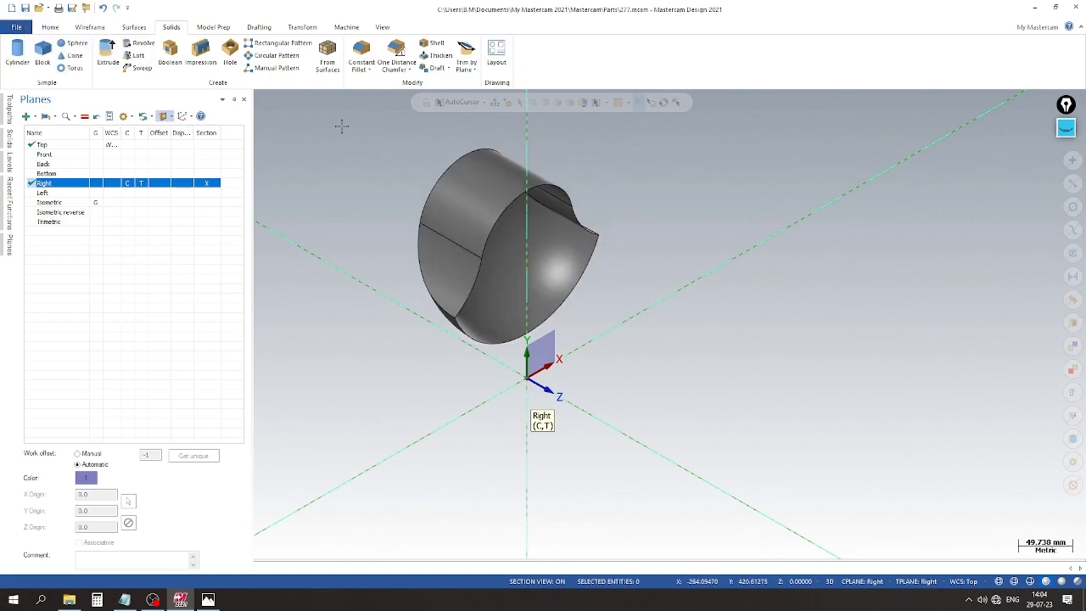
Switch to the right view and check the R80 inner radius of the fork in the drawing open in Photos.
{"action": "right_click", "coordinate": [638, 138]}
{"action": "left_click", "coordinate": [672, 227]}
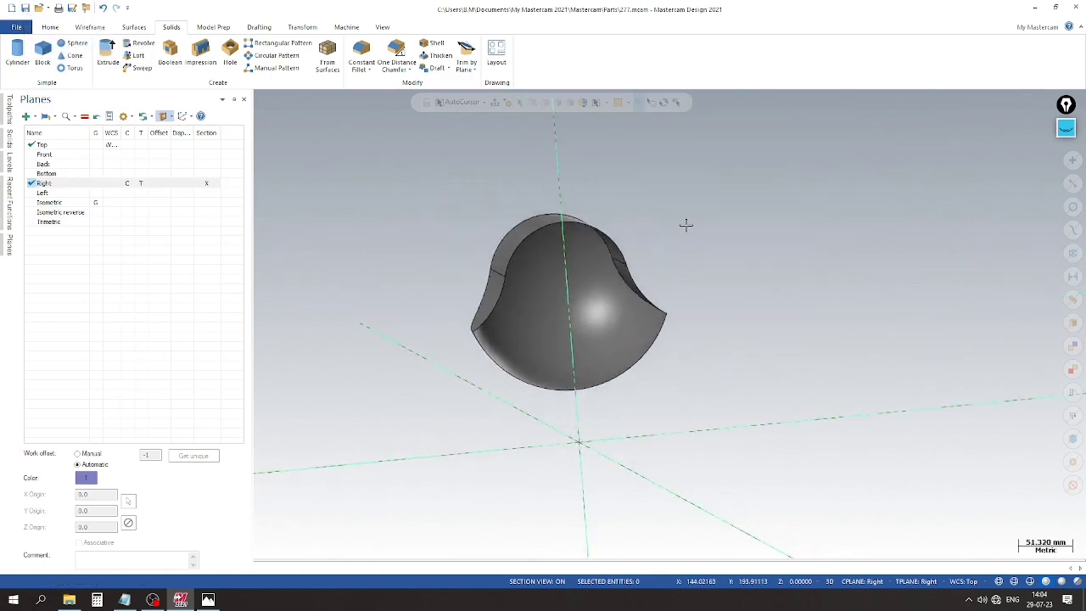
{"action": "left_click", "coordinate": [208, 600]}
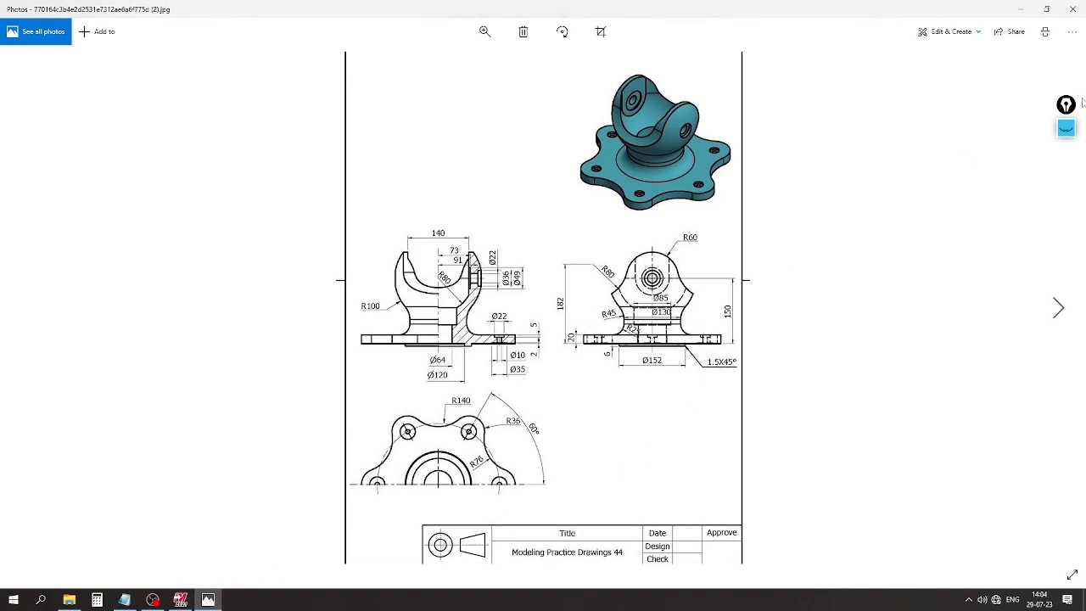
{"action": "left_click", "coordinate": [1065, 127]}
{"action": "left_click", "coordinate": [1065, 179]}
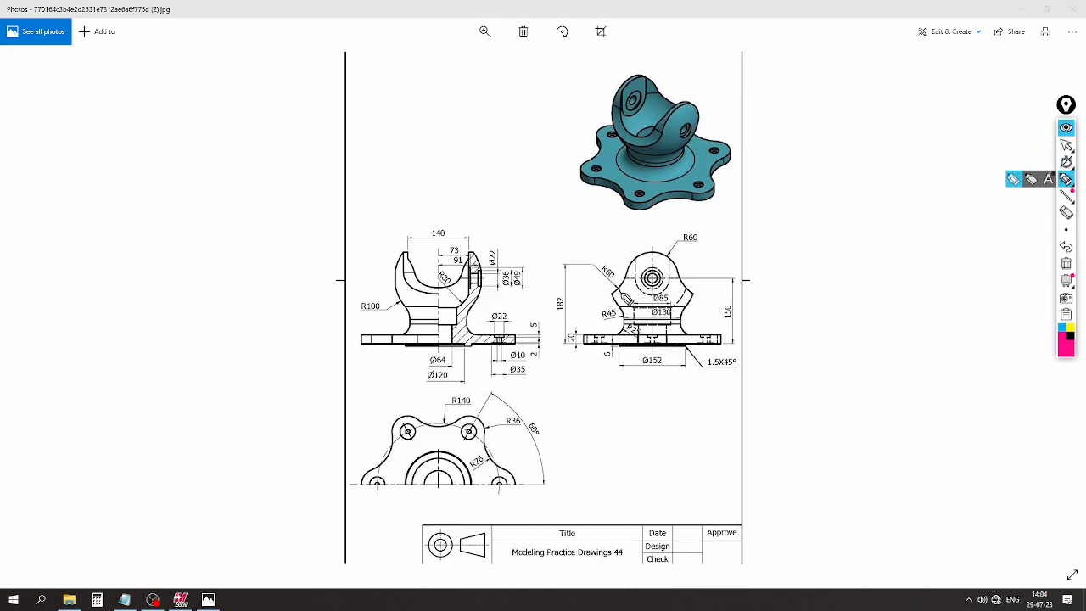
{"action": "left_click_drag", "start_coordinate": [450, 289], "coordinate": [430, 286]}
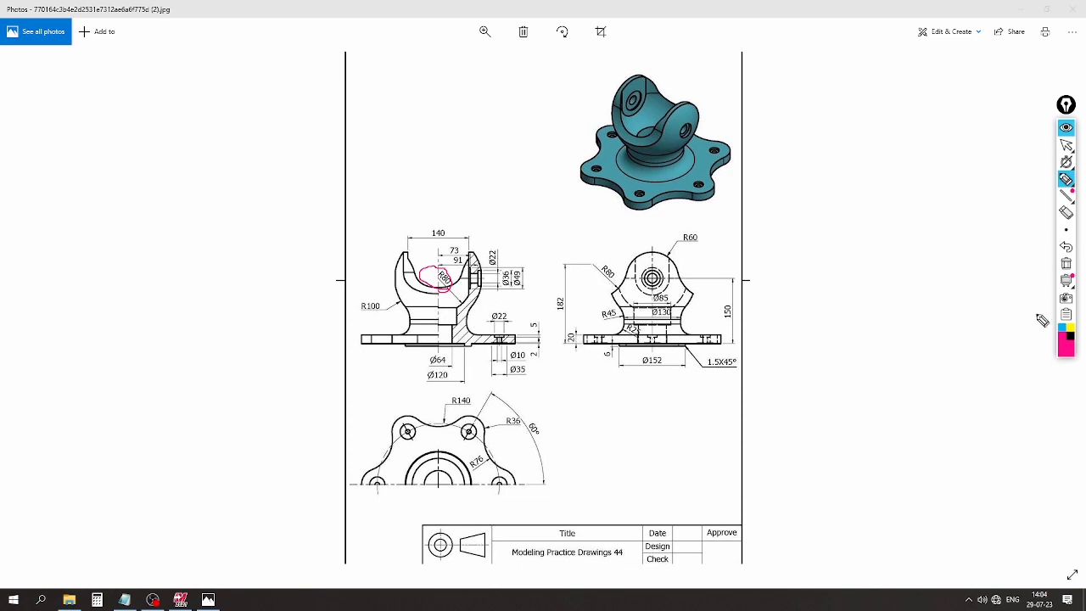
{"action": "left_click", "coordinate": [1066, 263]}
{"action": "left_click", "coordinate": [1065, 146]}
{"action": "left_click", "coordinate": [1065, 127]}
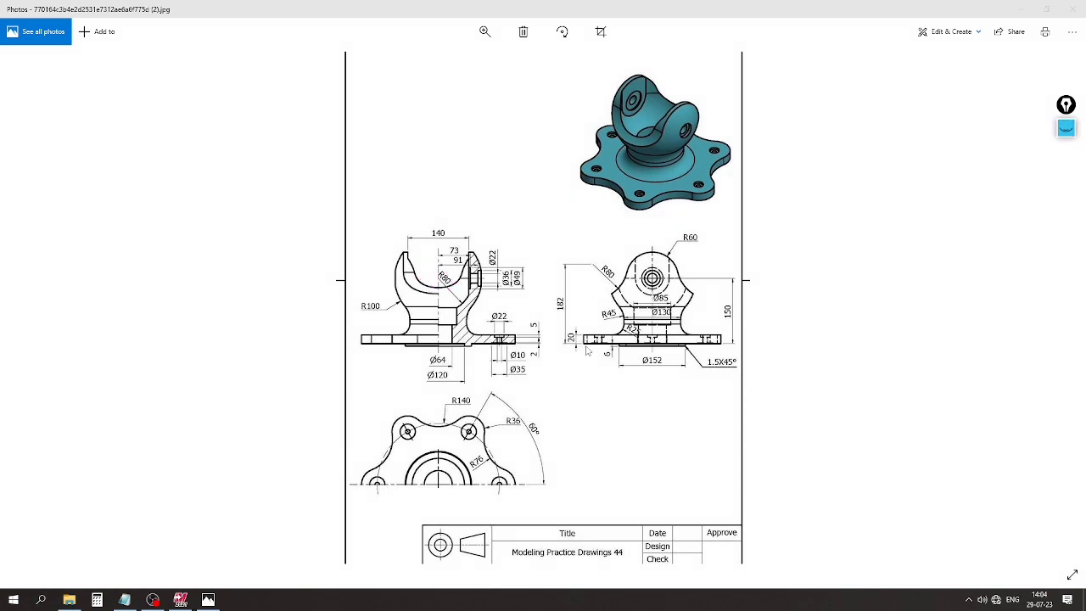
Return to Mastercam and draw a 150 mm vertical line upward from the origin.
{"action": "left_click", "coordinate": [180, 599]}
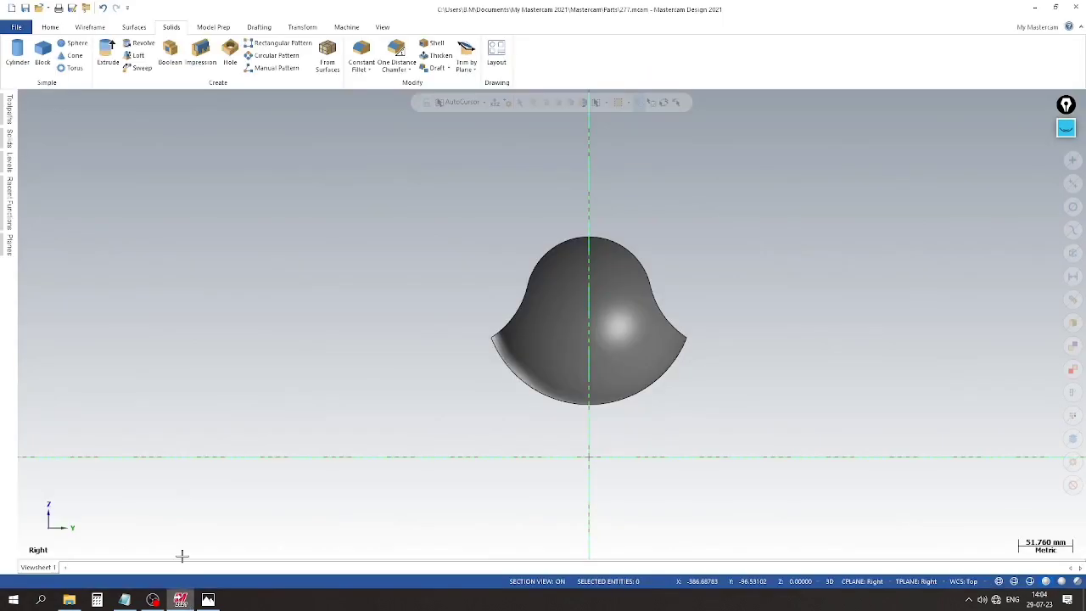
{"action": "left_click", "coordinate": [90, 27]}
{"action": "left_click", "coordinate": [82, 52]}
{"action": "left_click", "coordinate": [695, 457]}
{"action": "left_click", "coordinate": [691, 292]}
{"action": "double_click", "coordinate": [92, 315]}
{"action": "type", "text": "15"}
{"action": "key", "text": "Return"}
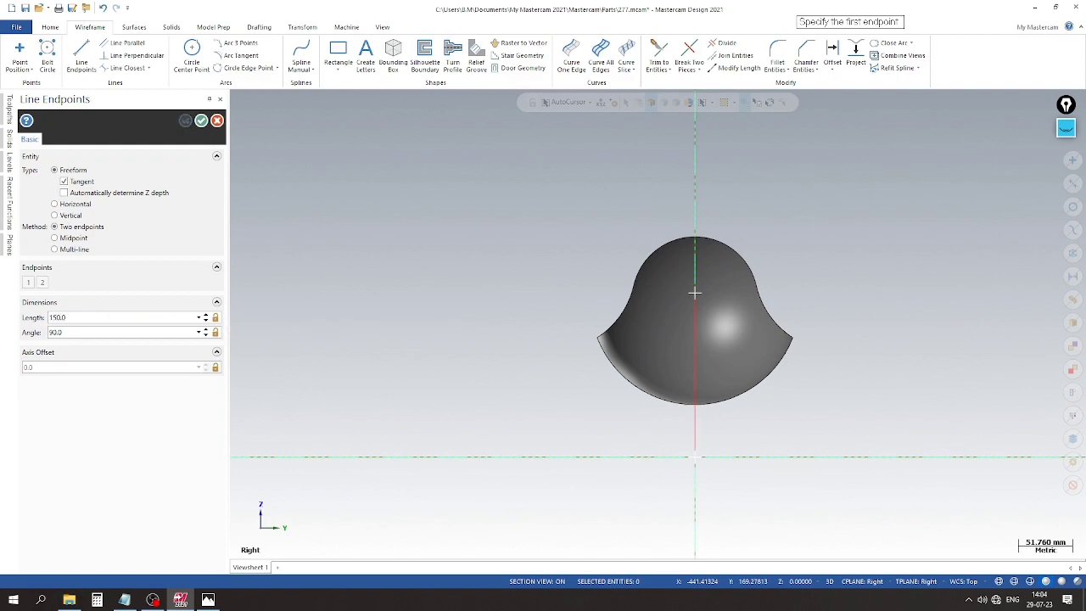
{"action": "left_click", "coordinate": [201, 121]}
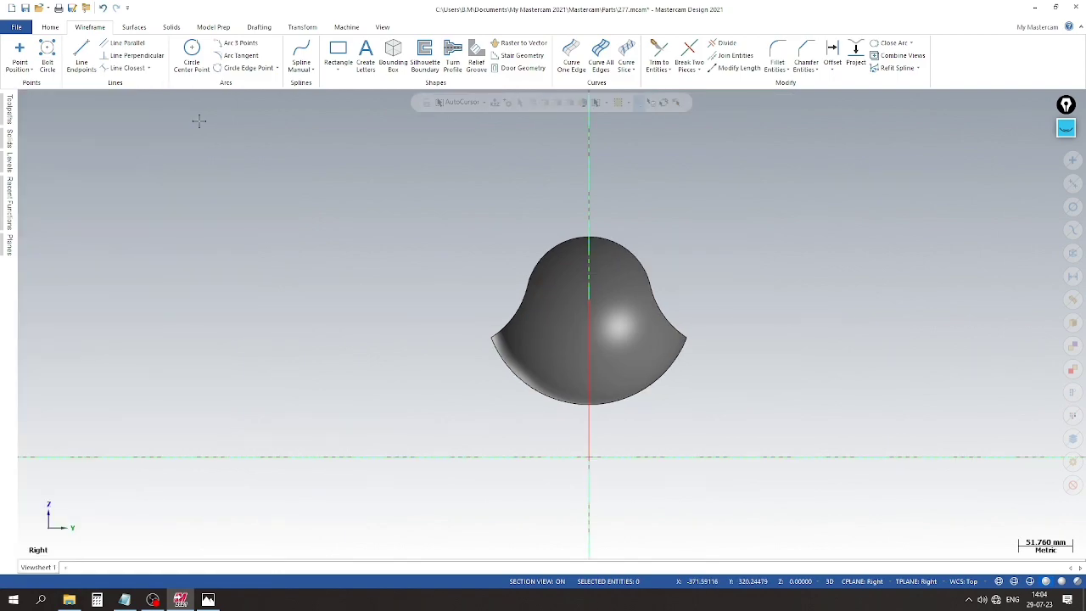
Draw a circle of radius 80 mm centred on the upper end of the vertical line.
{"action": "left_click", "coordinate": [193, 50]}
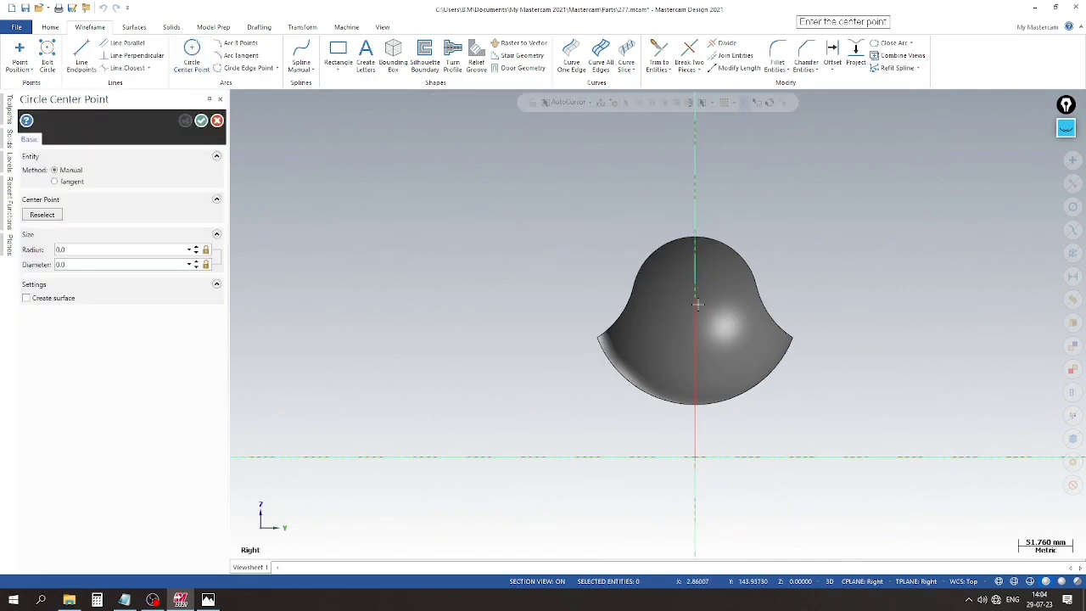
{"action": "left_click", "coordinate": [695, 299]}
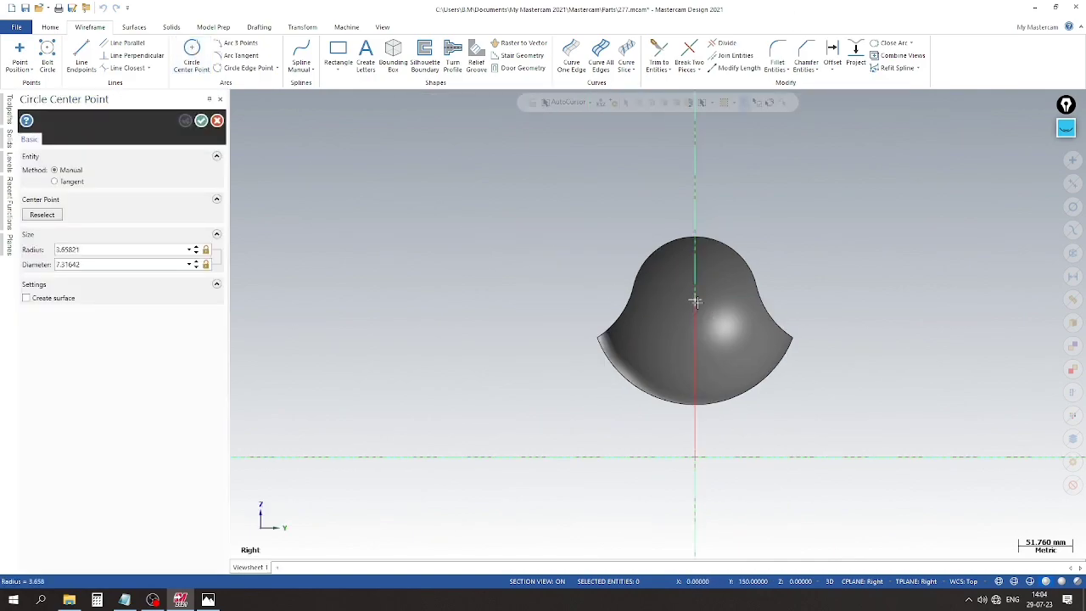
{"action": "left_click", "coordinate": [697, 380]}
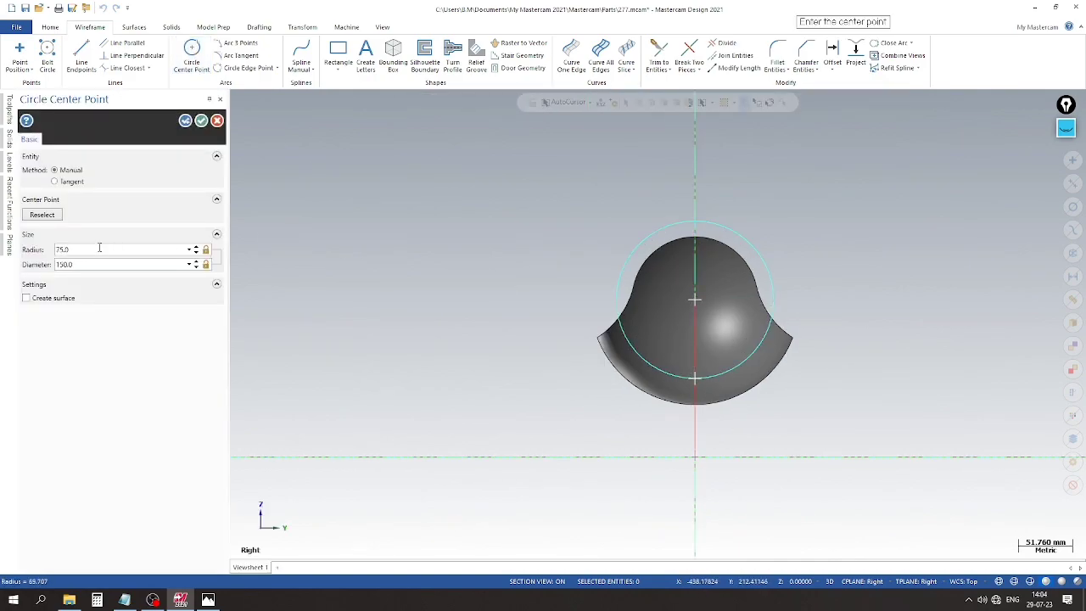
{"action": "type", "text": "80"}
{"action": "key", "text": "Return"}
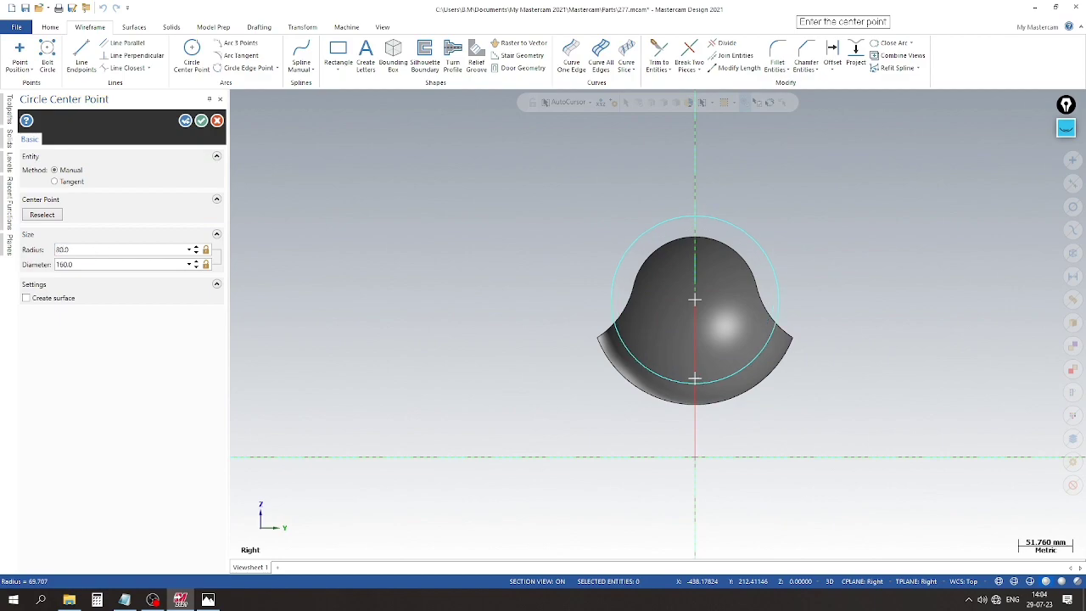
{"action": "key", "text": "Return"}
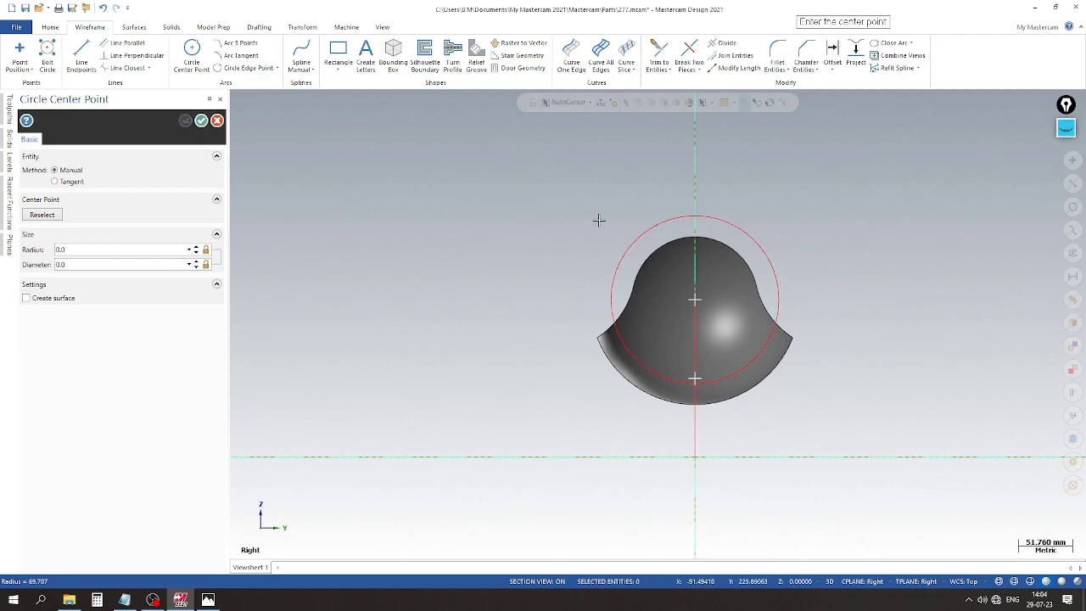
{"action": "scroll", "coordinate": [691, 181], "scroll_direction": "up", "scroll_amount": 1}
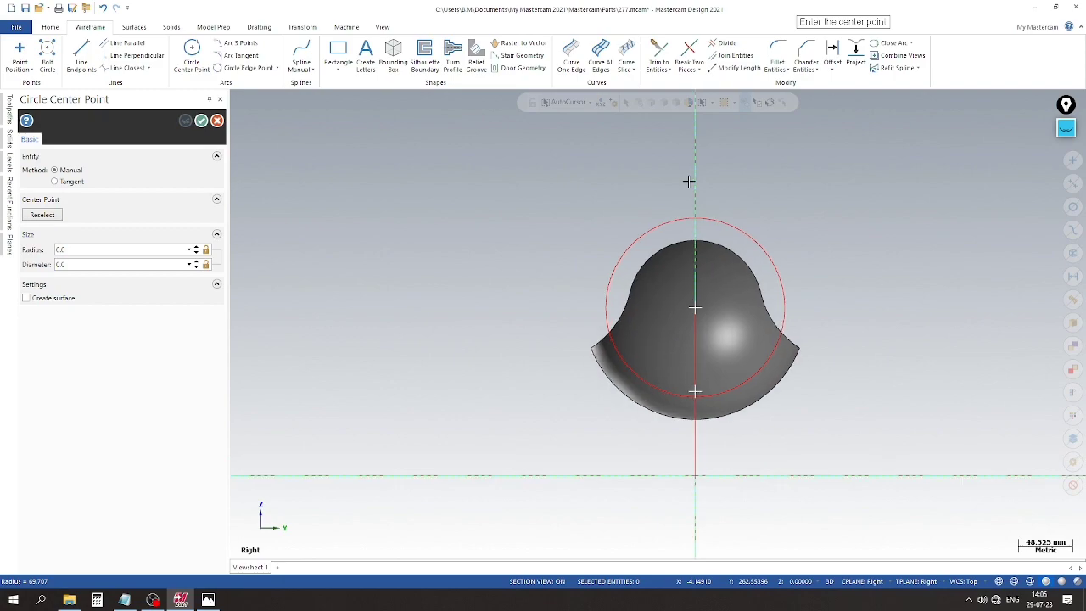
{"action": "left_click", "coordinate": [201, 121]}
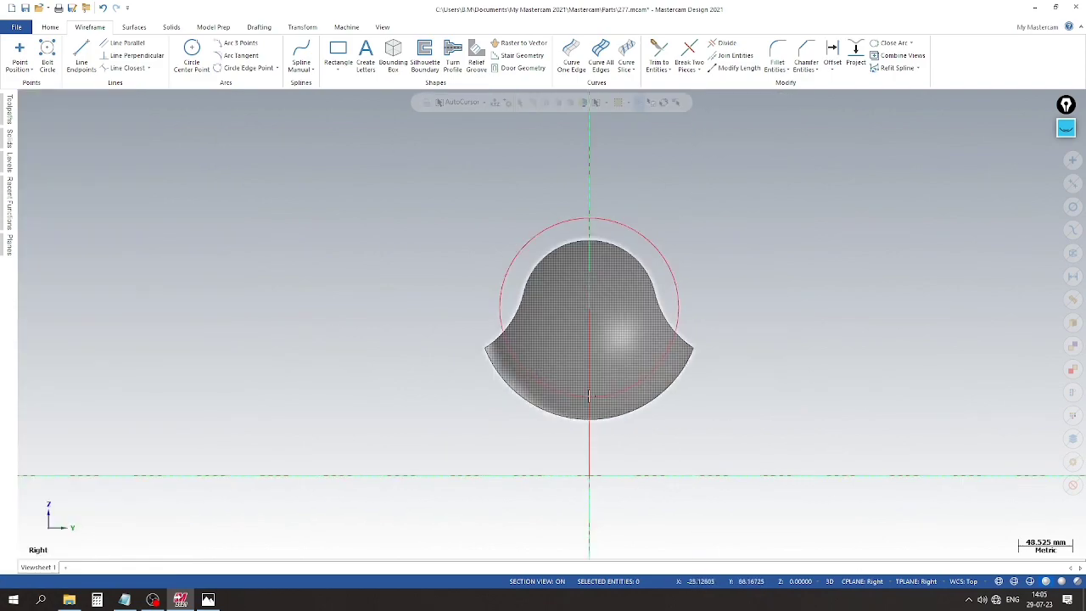
Draw a horizontal line from the circle's centre, a vertical line up from its +Y quadrant and a horizontal line about 120 mm long from its upper quadrant.
{"action": "left_click", "coordinate": [82, 58]}
{"action": "left_click", "coordinate": [694, 308]}
{"action": "left_click", "coordinate": [787, 304]}
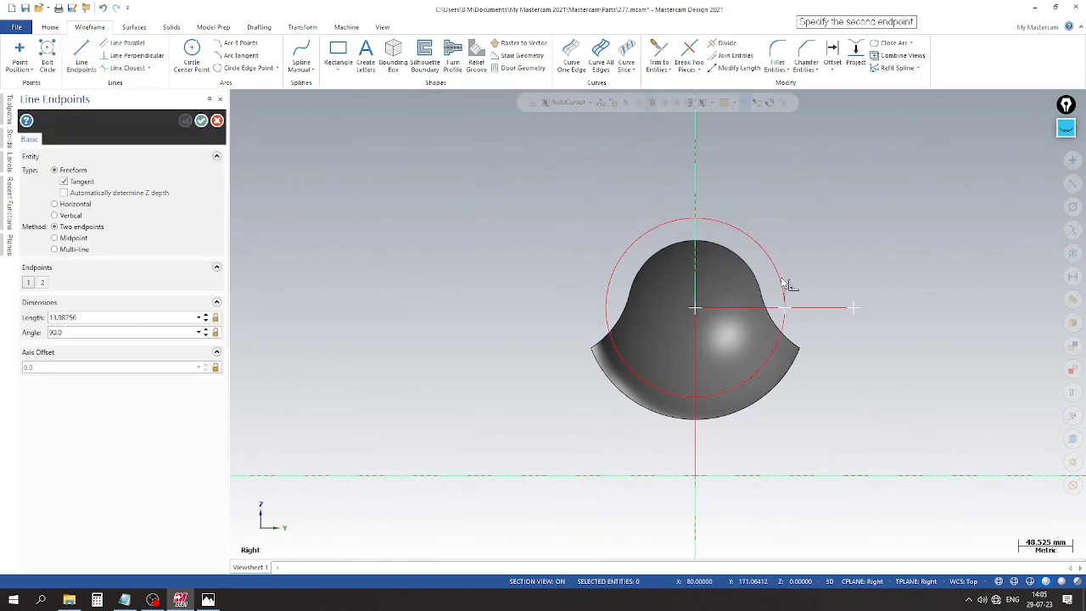
{"action": "left_click", "coordinate": [788, 179]}
{"action": "left_click", "coordinate": [697, 221]}
{"action": "left_click", "coordinate": [829, 213]}
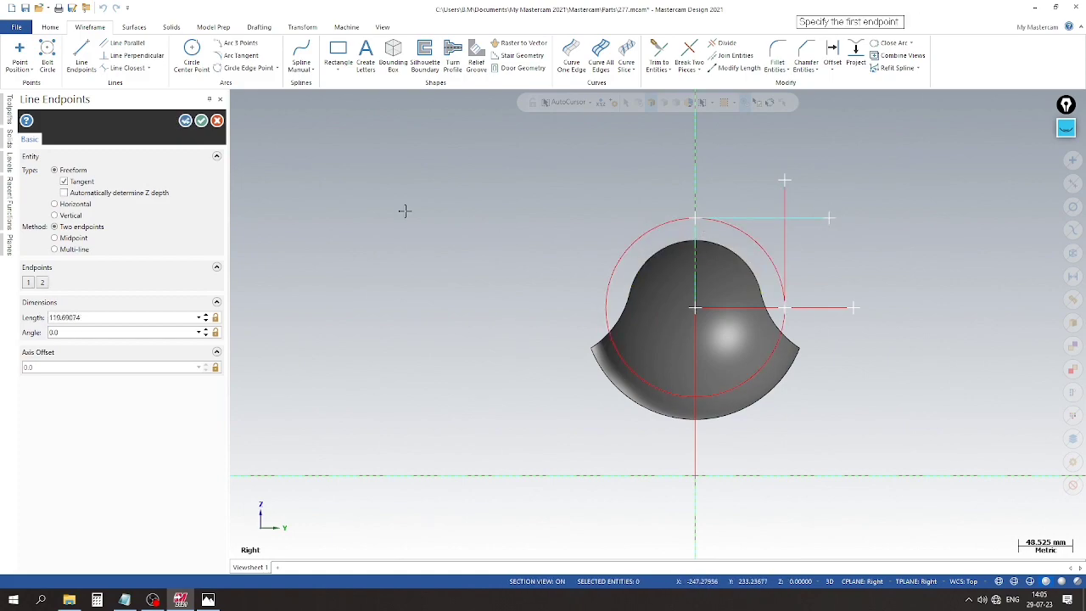
{"action": "left_click", "coordinate": [201, 120]}
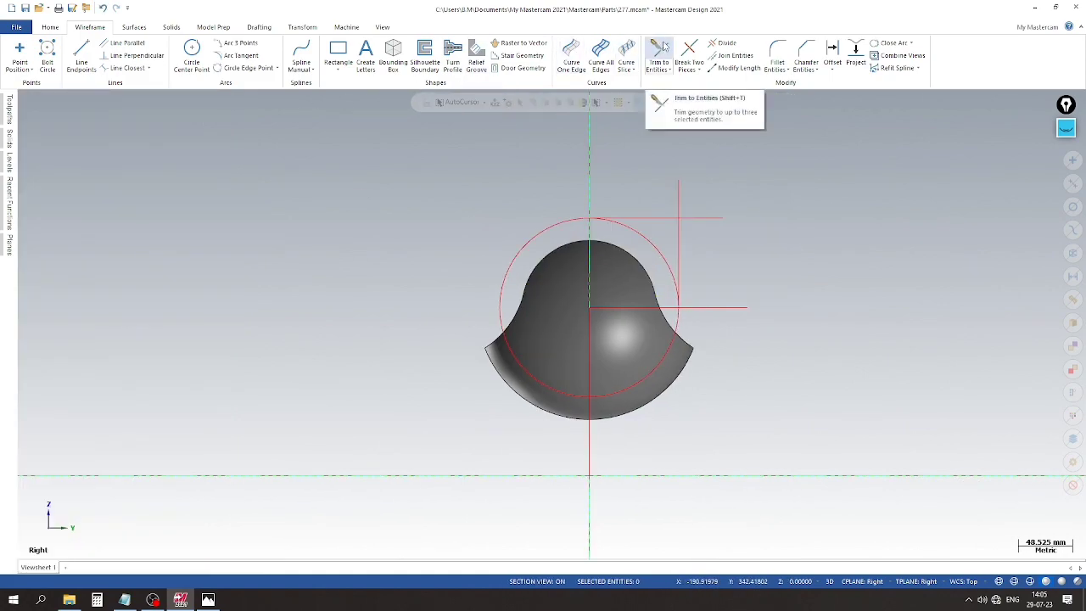
Trim the lines, circle and centreline to each other to form a closed half profile with a quarter arc below a square corner.
{"action": "left_click", "coordinate": [658, 57]}
{"action": "left_click", "coordinate": [759, 218]}
{"action": "left_click", "coordinate": [786, 243]}
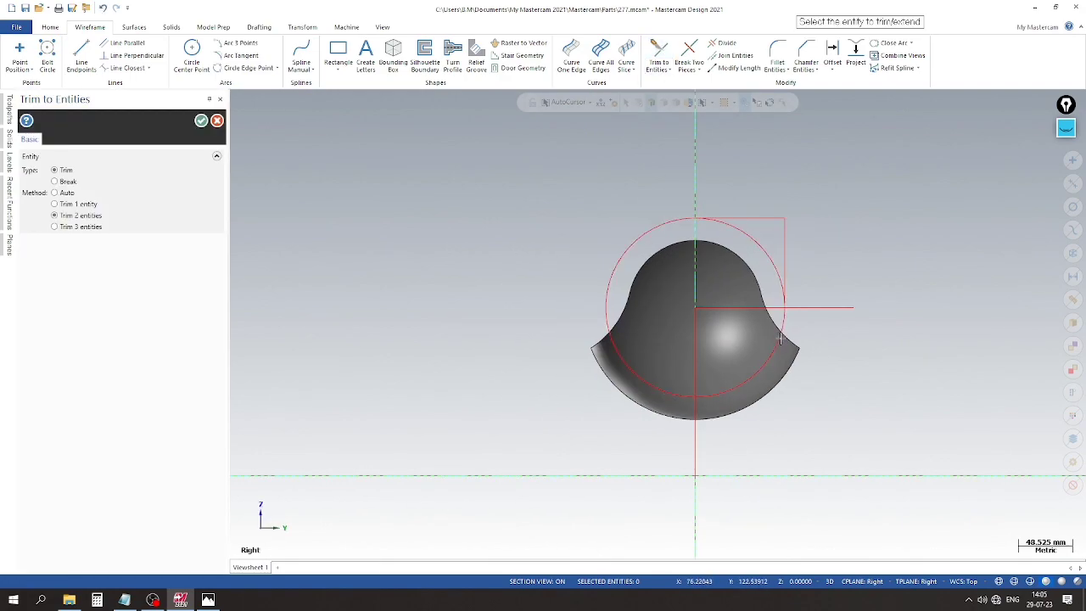
{"action": "left_click", "coordinate": [725, 376]}
{"action": "left_click", "coordinate": [692, 380]}
{"action": "left_click", "coordinate": [692, 333]}
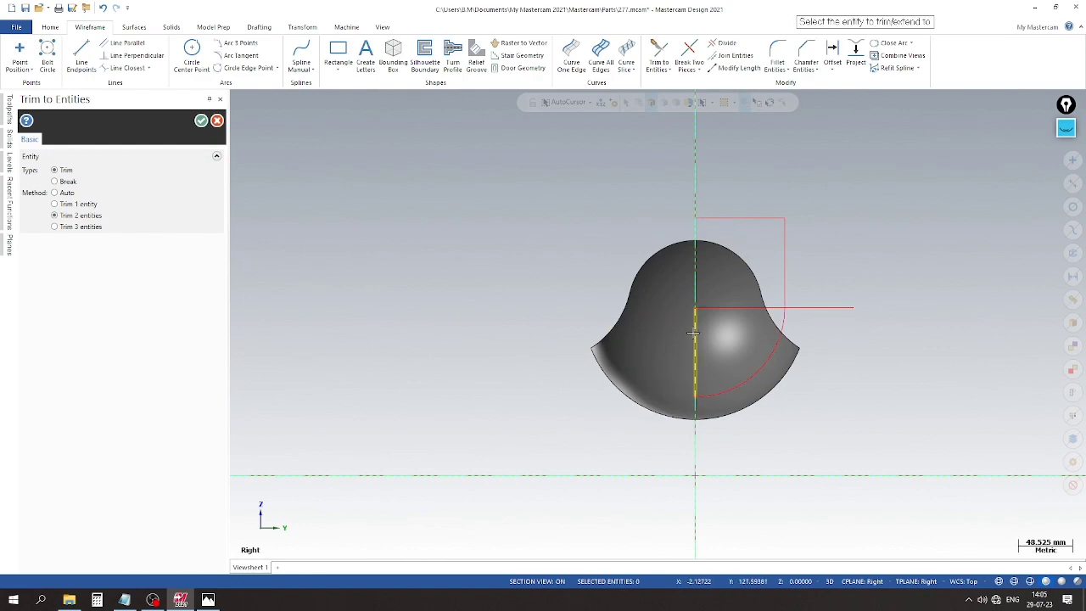
{"action": "left_click", "coordinate": [722, 220]}
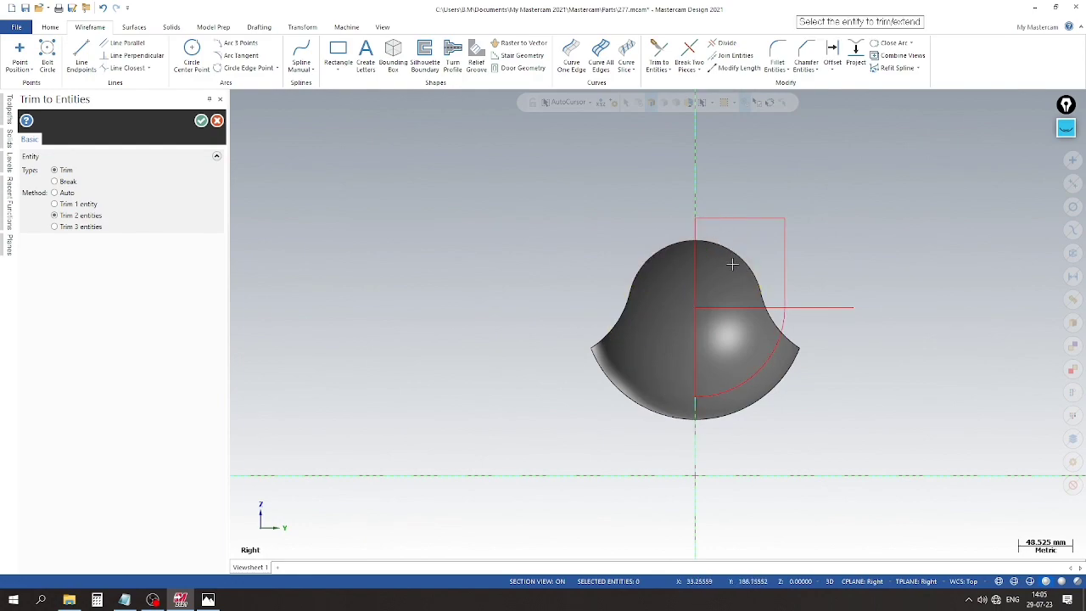
{"action": "key", "text": "Escape"}
Delete the horizontal construction line running from the arc's centre across the profile.
{"action": "left_click", "coordinate": [721, 308]}
{"action": "right_click", "coordinate": [720, 311]}
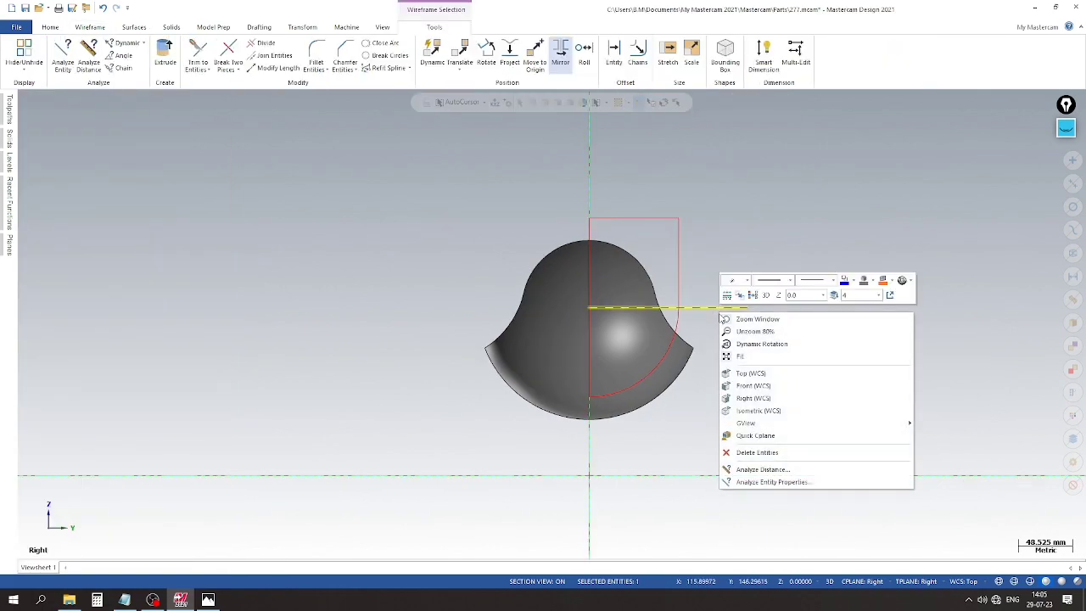
{"action": "left_click", "coordinate": [746, 452]}
In the isometric view, revolve the closed half profile 360 degrees about its vertical centreline as a cut in the sphere body.
{"action": "right_click", "coordinate": [781, 287]}
{"action": "left_click", "coordinate": [806, 384]}
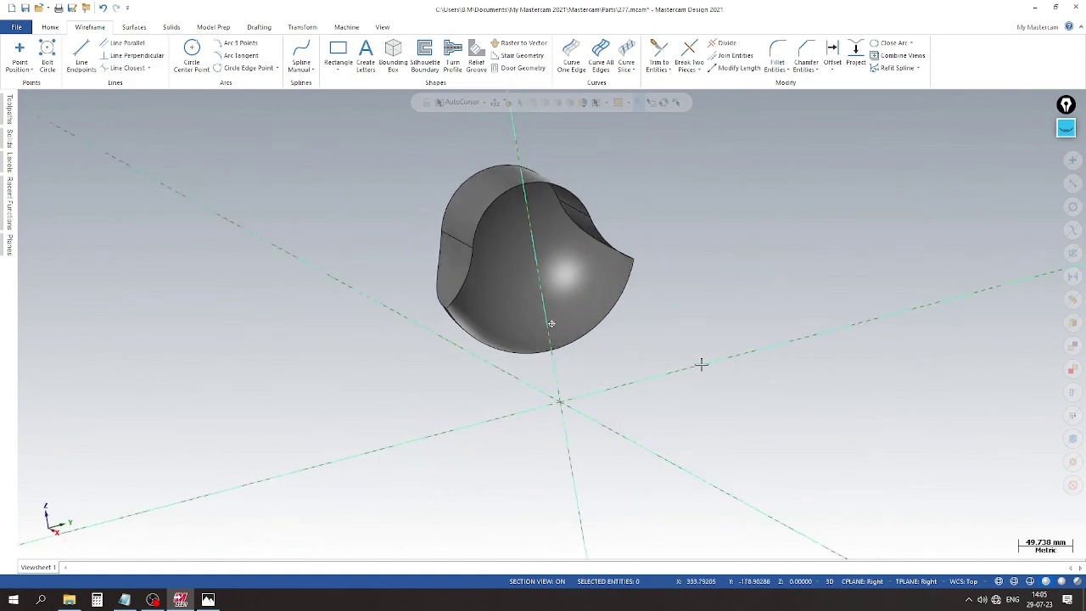
{"action": "left_click", "coordinate": [172, 27]}
{"action": "left_click", "coordinate": [142, 47]}
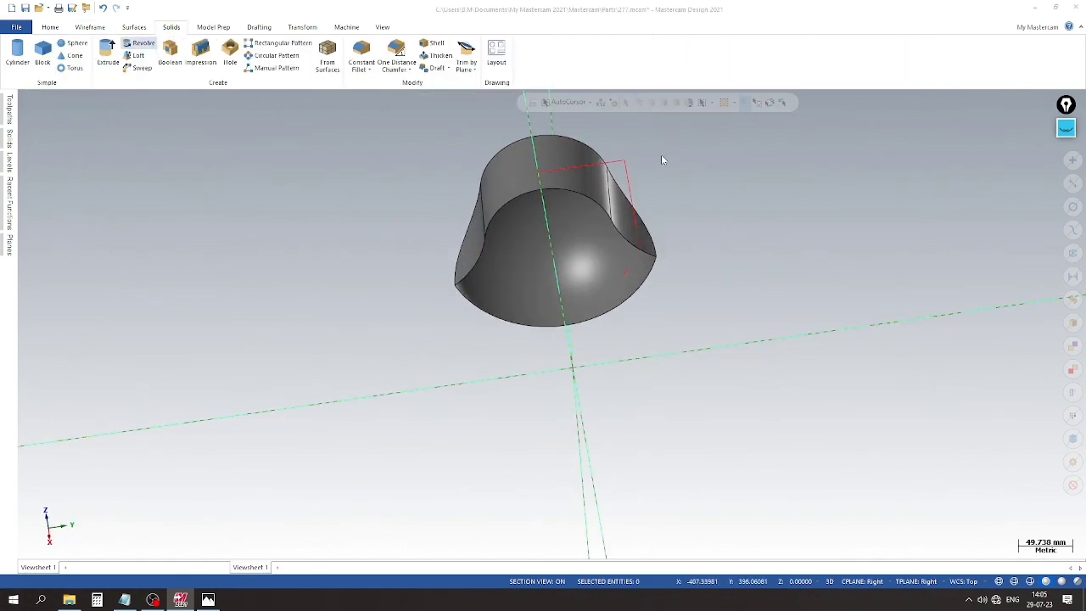
{"action": "left_click", "coordinate": [669, 170]}
{"action": "left_click", "coordinate": [931, 524]}
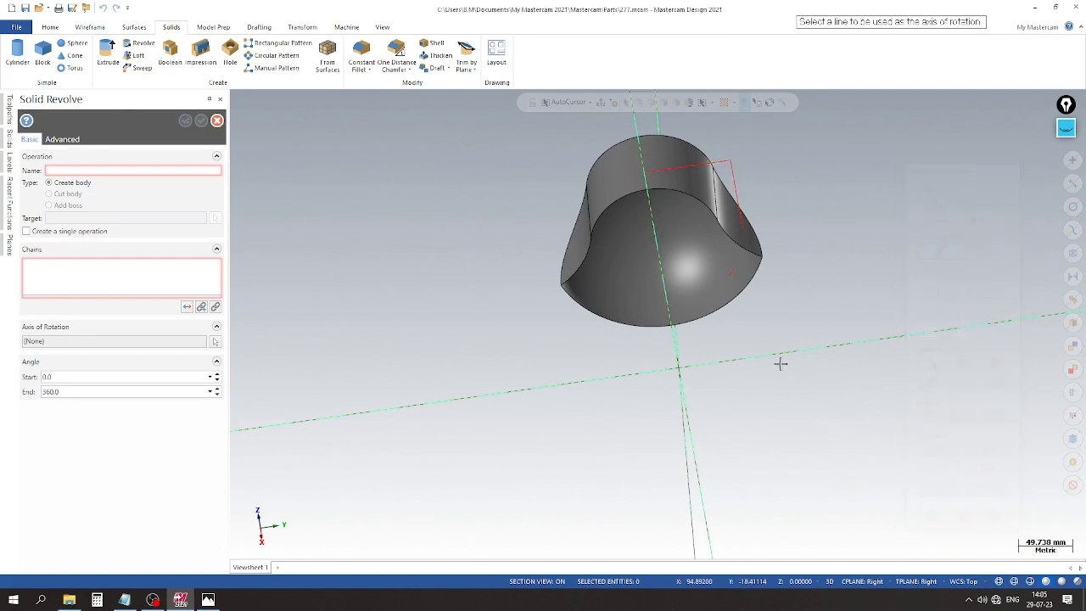
{"action": "left_click", "coordinate": [666, 240]}
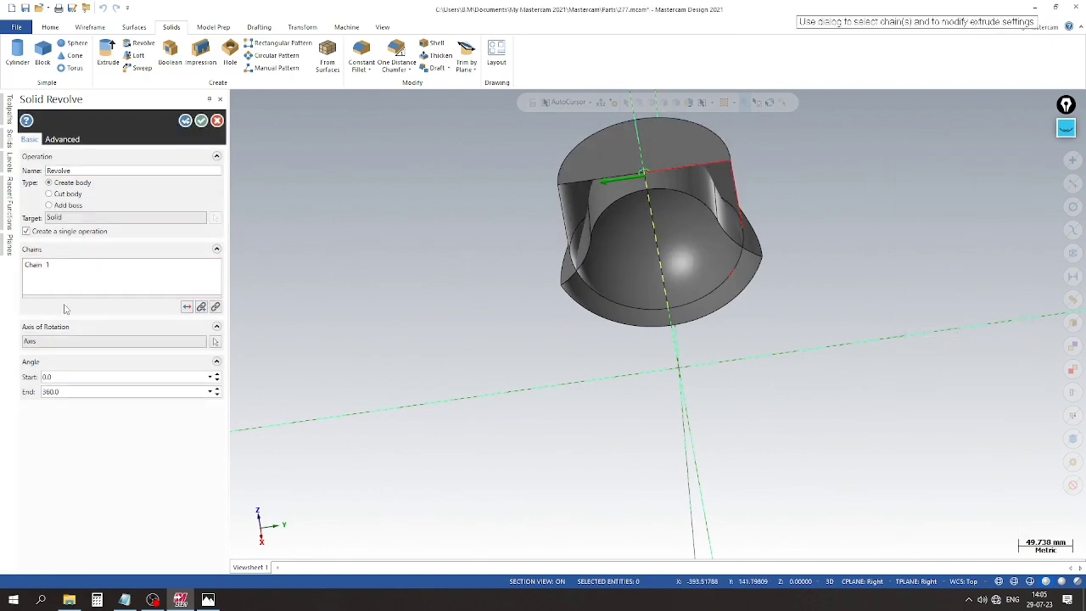
{"action": "left_click", "coordinate": [60, 196]}
{"action": "middle_click_drag", "start_coordinate": [409, 294], "coordinate": [453, 308]}
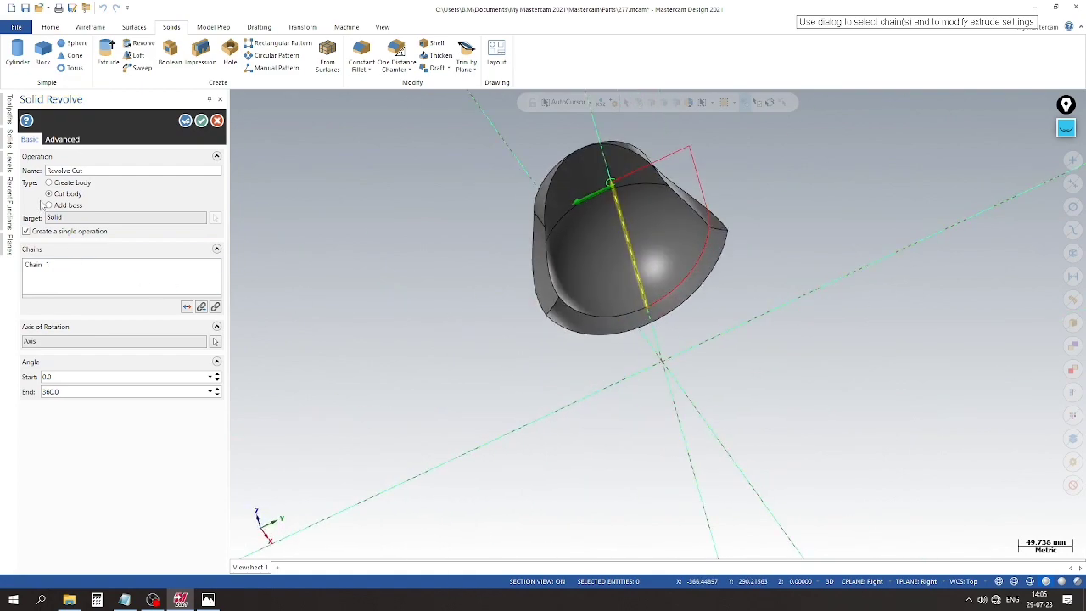
{"action": "left_click", "coordinate": [201, 120]}
Turn off sectioning on the Right plane.
{"action": "left_click", "coordinate": [8, 244]}
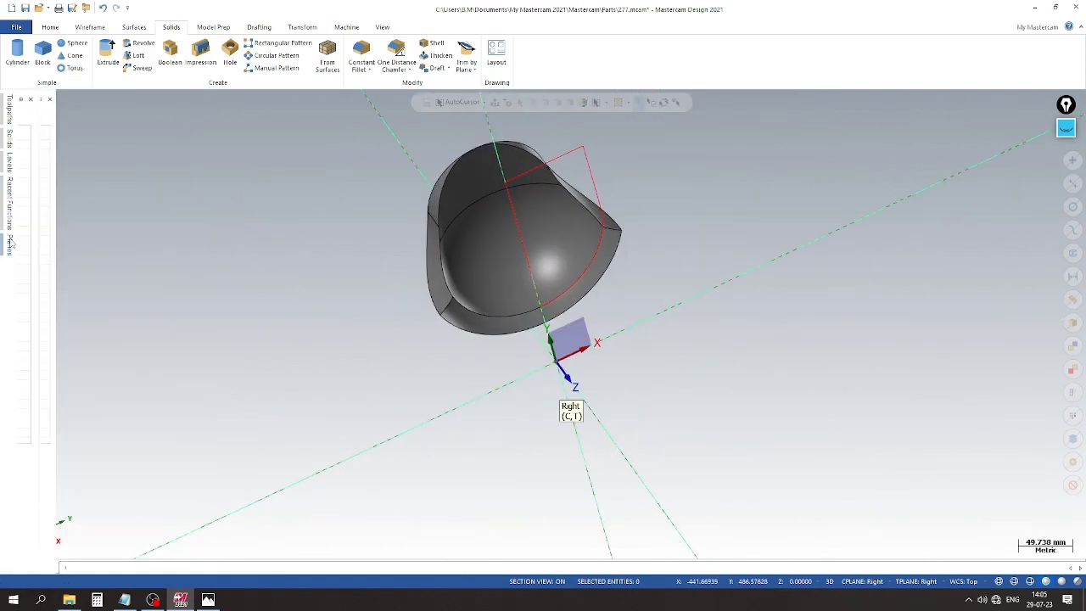
{"action": "left_click", "coordinate": [213, 184]}
Add level 5, hide level 4 with the revolve profile wireframe, and save the part file.
{"action": "left_click", "coordinate": [9, 161]}
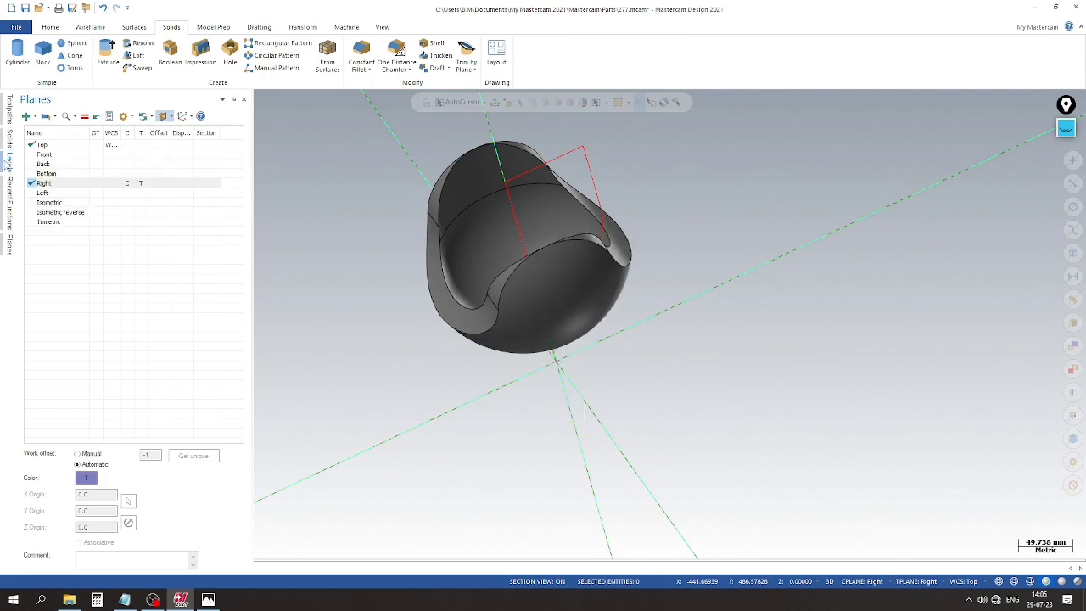
{"action": "left_click", "coordinate": [25, 116]}
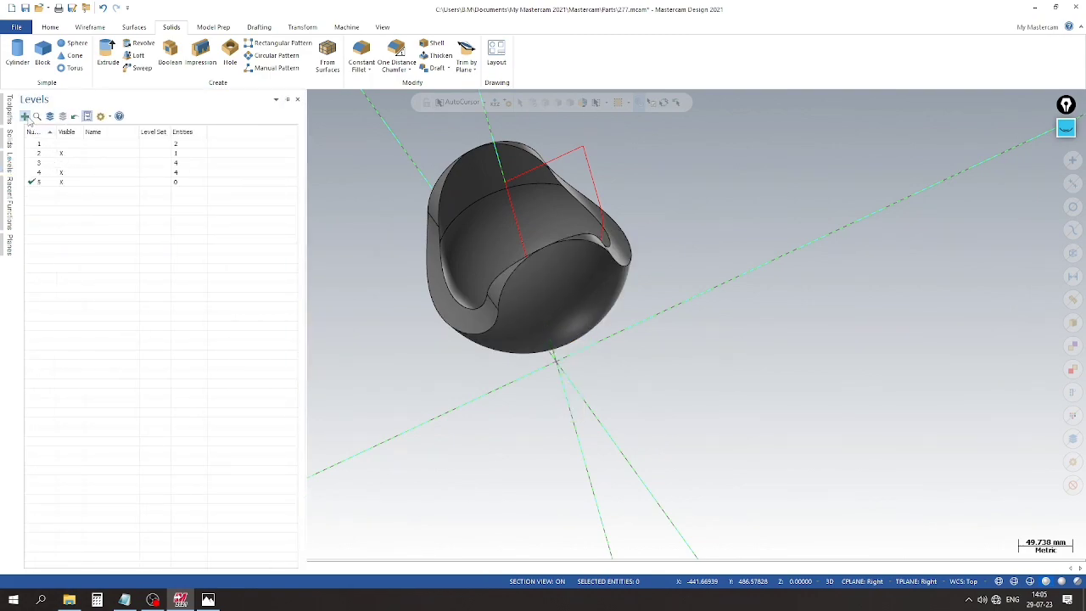
{"action": "left_click", "coordinate": [62, 173]}
{"action": "left_click", "coordinate": [26, 8]}
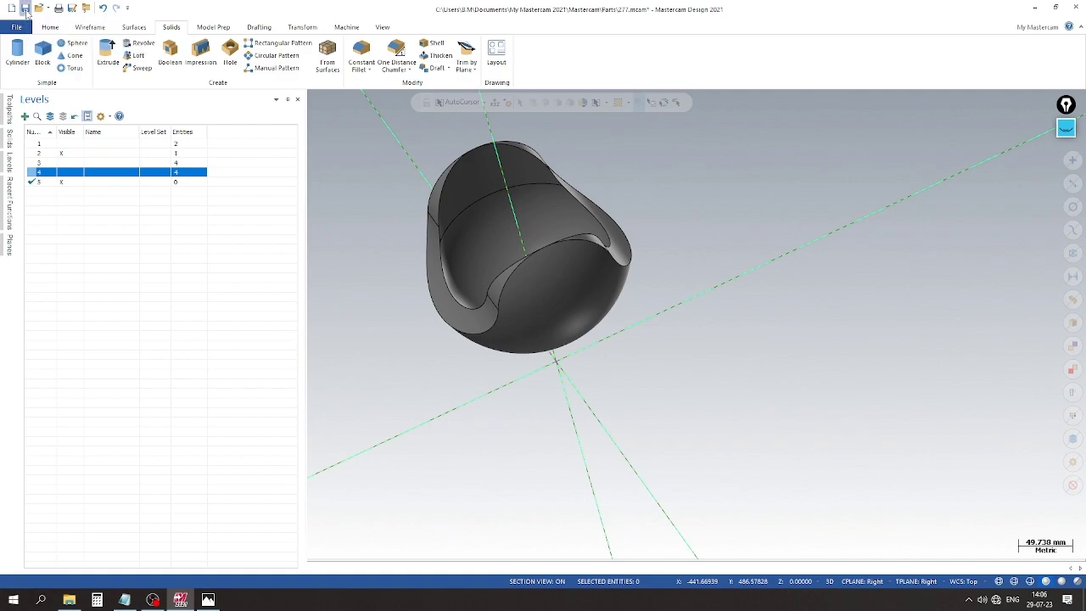
{"action": "scroll", "coordinate": [612, 219], "scroll_direction": "up", "scroll_amount": 2}
{"action": "scroll", "coordinate": [613, 204], "scroll_direction": "down", "scroll_amount": 3}
{"action": "mouse_move", "coordinate": [644, 254]}
{"action": "middle_mouse_down"}
{"action": "mouse_move", "coordinate": [706, 323]}
{"action": "mouse_move", "coordinate": [787, 374]}
{"action": "mouse_move", "coordinate": [407, 203]}
{"action": "mouse_move", "coordinate": [678, 238]}
{"action": "mouse_move", "coordinate": [660, 247]}
{"action": "mouse_move", "coordinate": [414, 222]}
{"action": "mouse_move", "coordinate": [642, 221]}
{"action": "mouse_move", "coordinate": [806, 255]}
{"action": "mouse_move", "coordinate": [720, 373]}
{"action": "mouse_move", "coordinate": [694, 306]}
{"action": "mouse_move", "coordinate": [569, 204]}
{"action": "mouse_move", "coordinate": [586, 262]}
{"action": "mouse_move", "coordinate": [344, 194]}
{"action": "mouse_move", "coordinate": [526, 263]}
{"action": "middle_mouse_up"}
{"action": "scroll", "coordinate": [659, 247], "scroll_direction": "up", "scroll_amount": 2}
{"action": "scroll", "coordinate": [642, 221], "scroll_direction": "up", "scroll_amount": 2}
{"action": "scroll", "coordinate": [500, 246], "scroll_direction": "down", "scroll_amount": 2}
Check the 140 mm fork opening width and the fork's side view in the drawing in Photos, marking both and clearing the marks.
{"action": "left_click", "coordinate": [208, 599]}
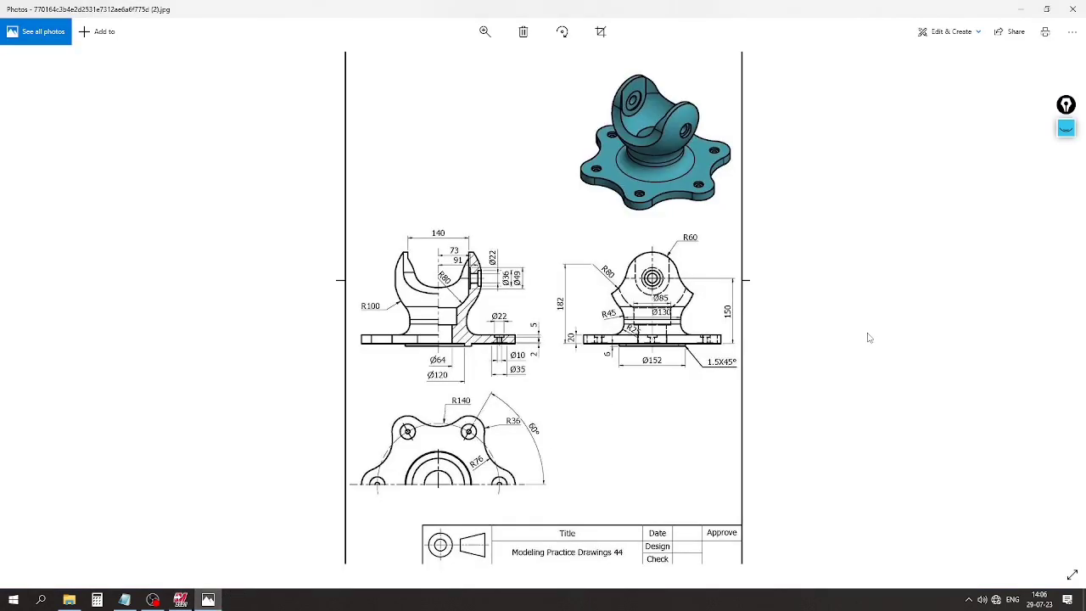
{"action": "left_click", "coordinate": [1065, 129]}
{"action": "mouse_move", "coordinate": [1065, 178]}
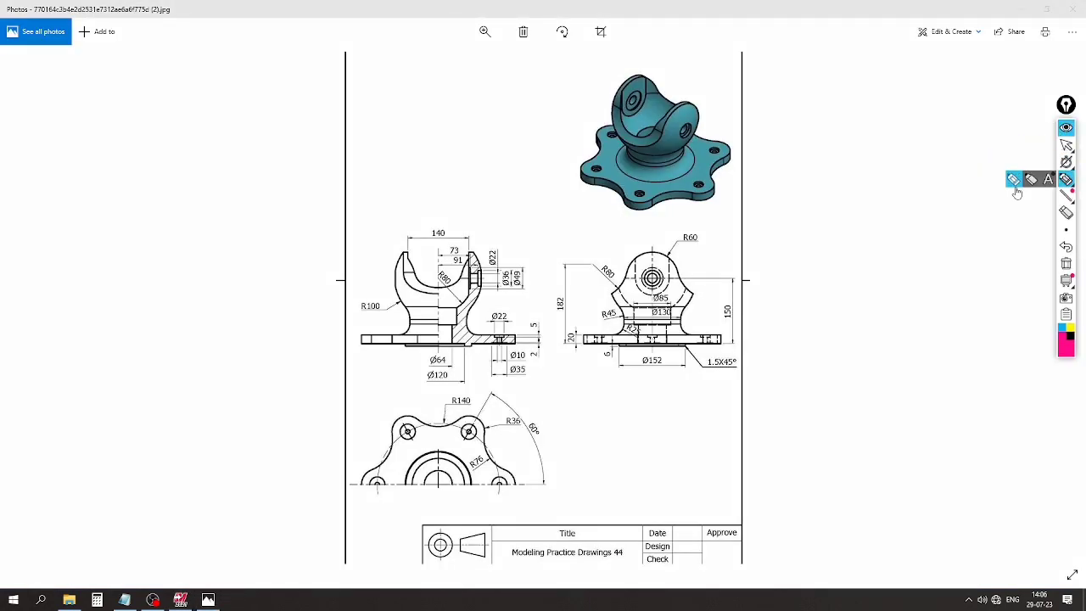
{"action": "left_click_drag", "start_coordinate": [422, 221], "coordinate": [422, 231]}
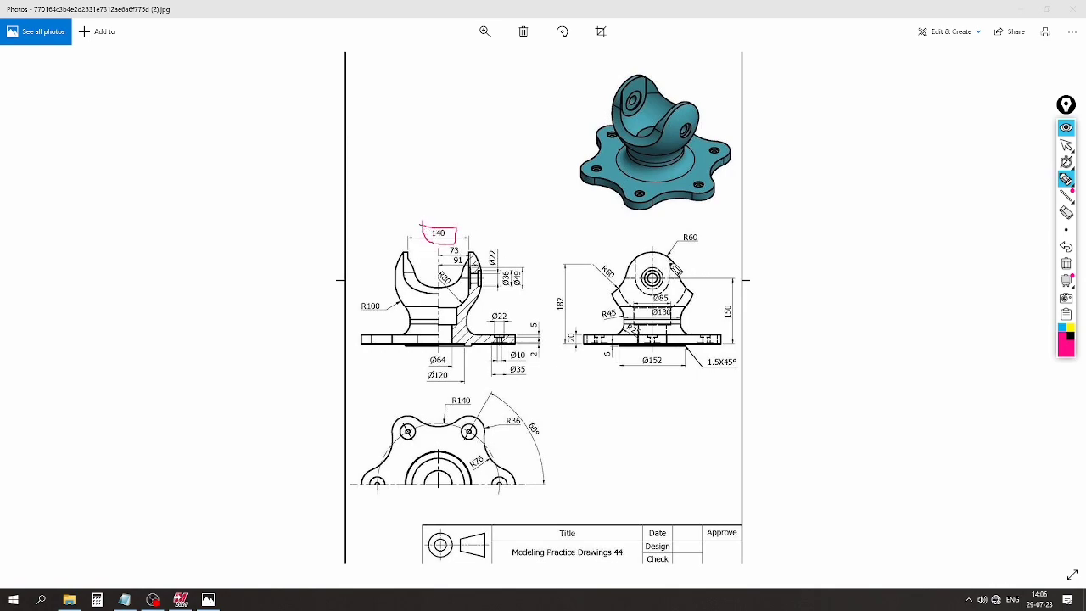
{"action": "left_click_drag", "start_coordinate": [669, 264], "coordinate": [753, 257]}
{"action": "left_click", "coordinate": [1066, 264]}
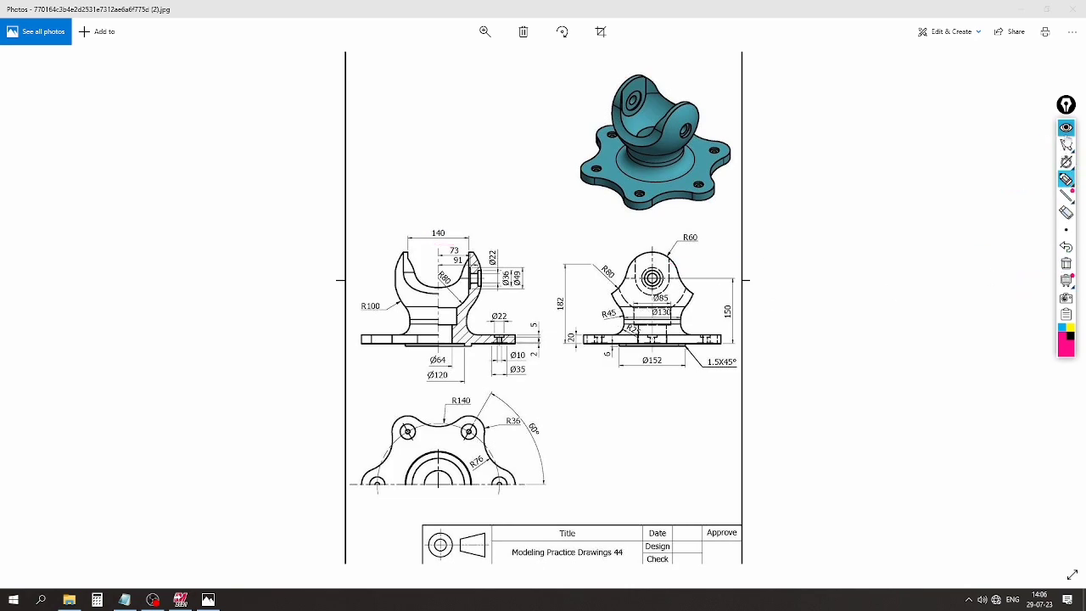
Check the side radius and diameter note in Notepad against the drawing's side view, marking them and clearing the marks.
{"action": "left_click", "coordinate": [1067, 127]}
{"action": "left_click", "coordinate": [125, 599]}
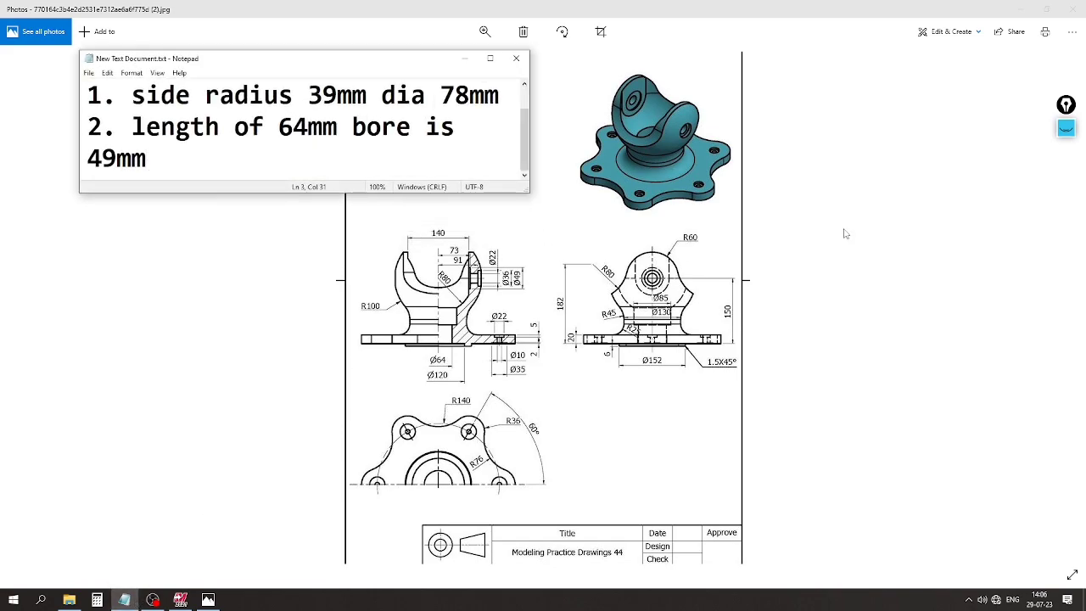
{"action": "left_click", "coordinate": [1066, 128]}
{"action": "mouse_move", "coordinate": [1067, 179]}
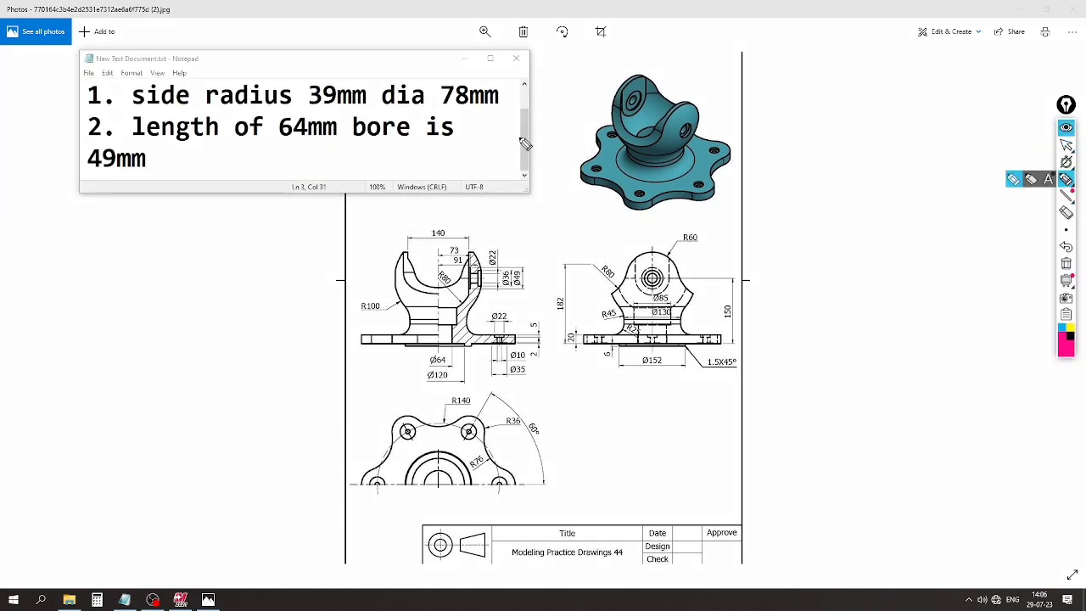
{"action": "left_click_drag", "start_coordinate": [310, 106], "coordinate": [507, 122]}
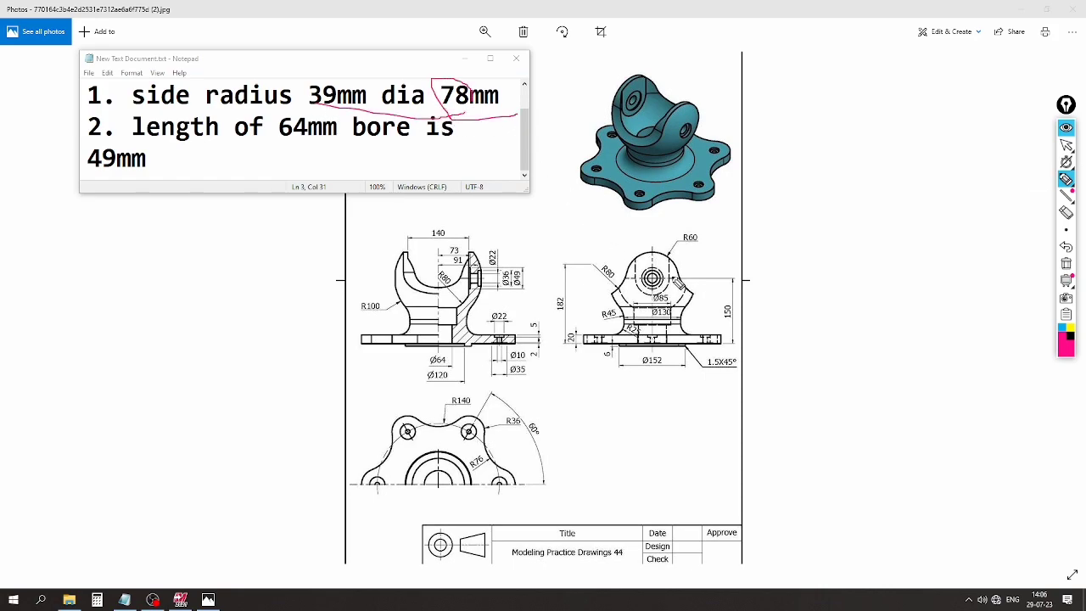
{"action": "mouse_move", "coordinate": [669, 280]}
{"action": "left_mouse_down"}
{"action": "mouse_move", "coordinate": [743, 227]}
{"action": "mouse_move", "coordinate": [756, 74]}
{"action": "mouse_move", "coordinate": [460, 95]}
{"action": "left_mouse_up"}
{"action": "left_click", "coordinate": [1067, 263]}
{"action": "left_click", "coordinate": [1066, 146]}
{"action": "left_click", "coordinate": [1067, 131]}
{"action": "left_click", "coordinate": [464, 59]}
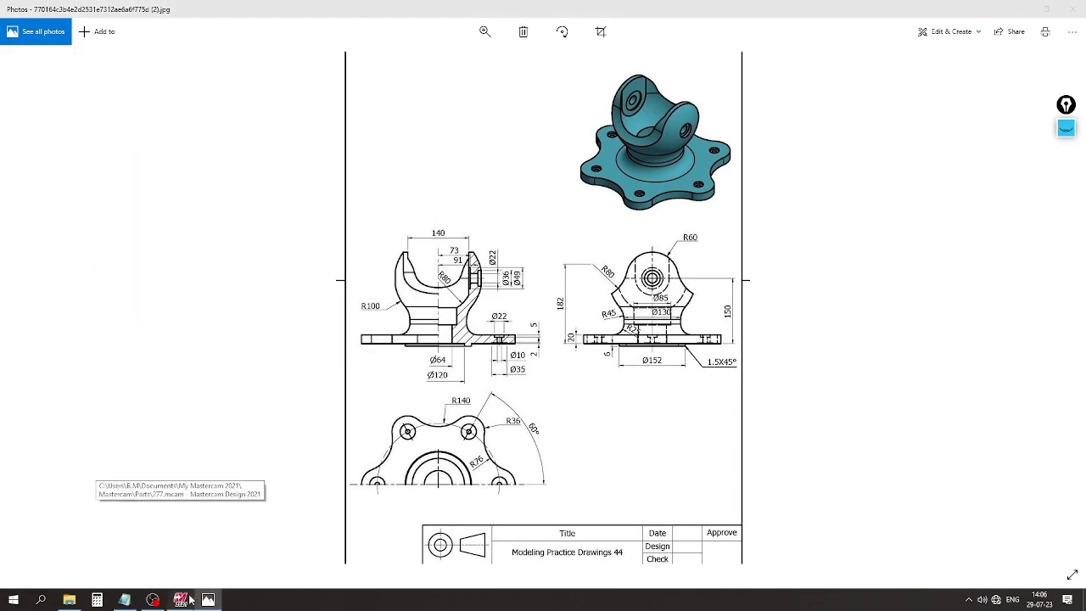
Switch to Mastercam, set the Right view and section the fork body at the Right plane.
{"action": "left_click", "coordinate": [191, 600]}
{"action": "right_click", "coordinate": [710, 195]}
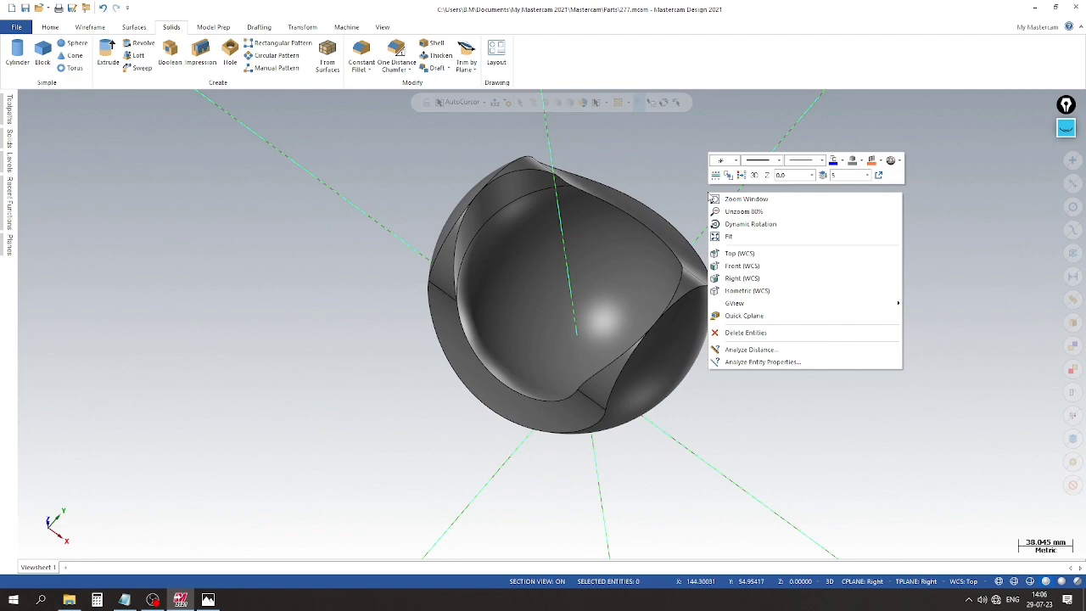
{"action": "left_click", "coordinate": [747, 277]}
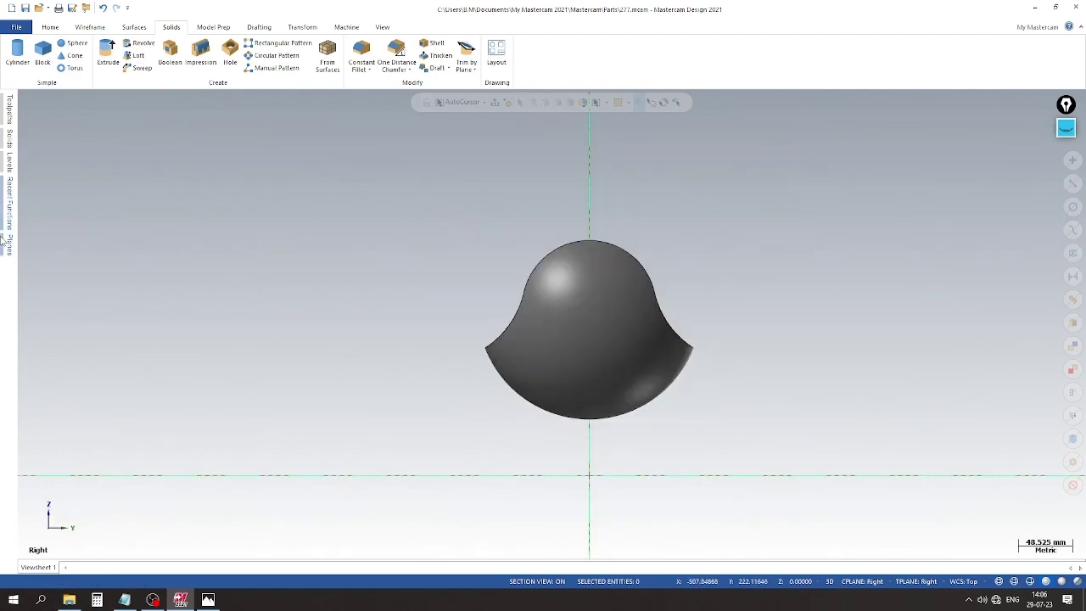
{"action": "mouse_move", "coordinate": [8, 204]}
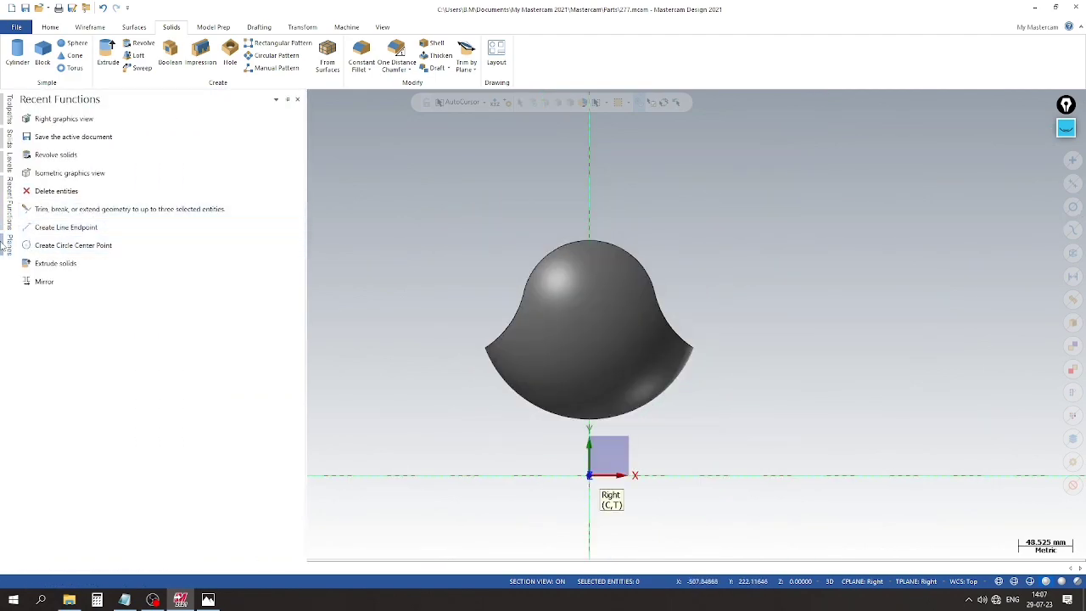
{"action": "mouse_move", "coordinate": [9, 244]}
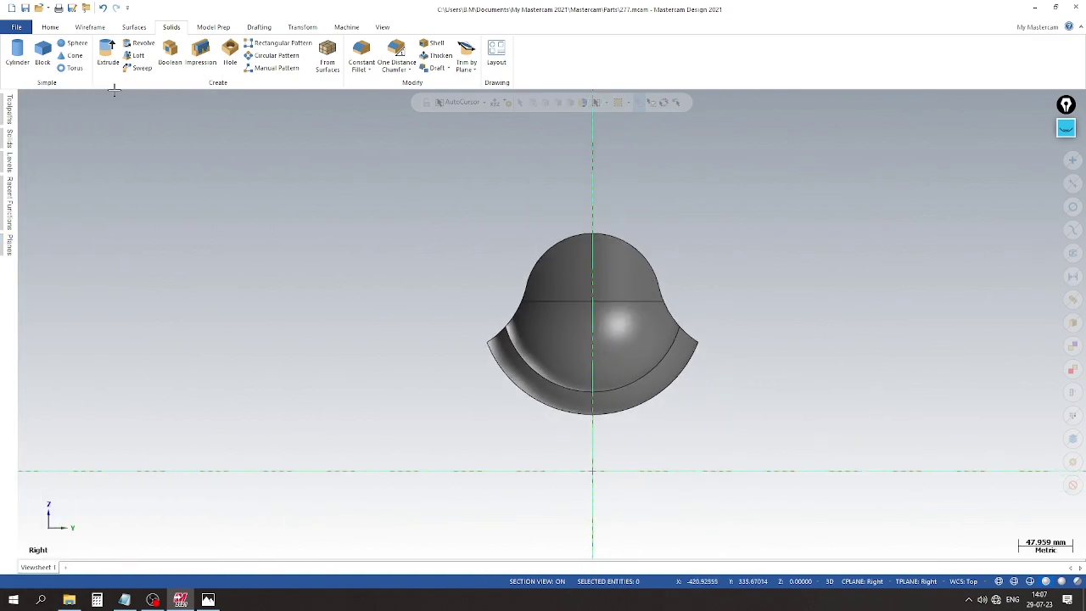
Draw a 150 mm vertical line upward from the origin in the Right view.
{"action": "left_click", "coordinate": [50, 26]}
{"action": "left_click", "coordinate": [90, 26]}
{"action": "left_click", "coordinate": [80, 58]}
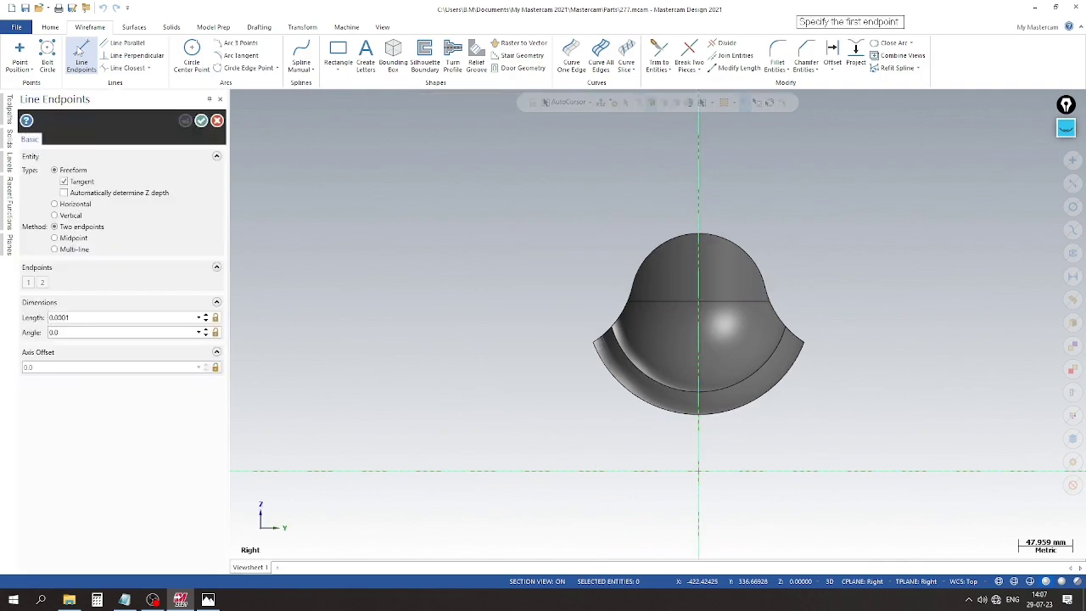
{"action": "left_click", "coordinate": [700, 472]}
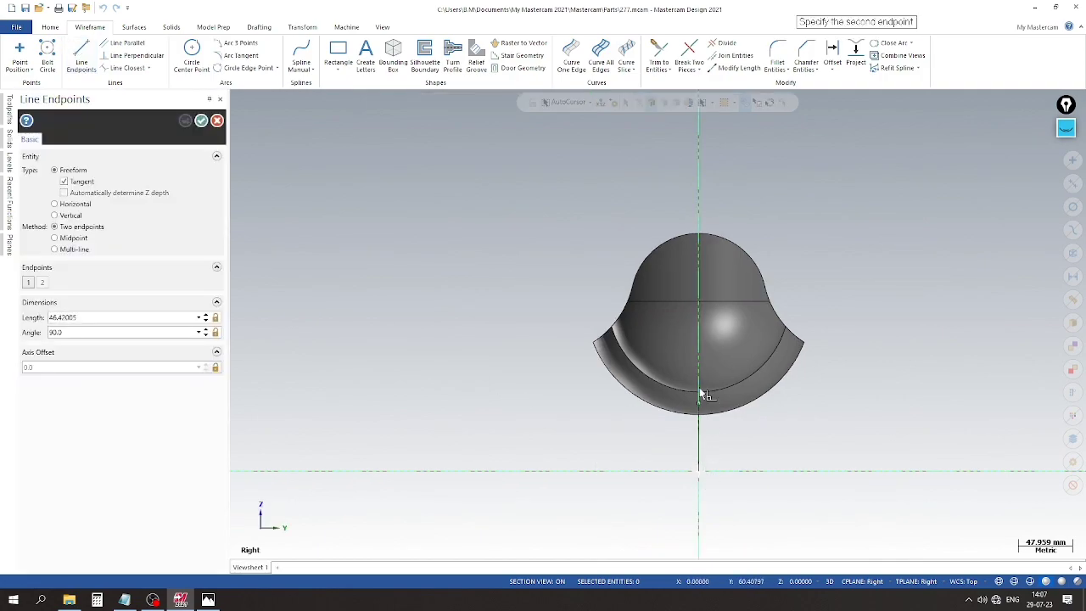
{"action": "left_click", "coordinate": [700, 336]}
{"action": "double_click", "coordinate": [175, 316]}
{"action": "type", "text": "150"}
{"action": "key", "text": "Return"}
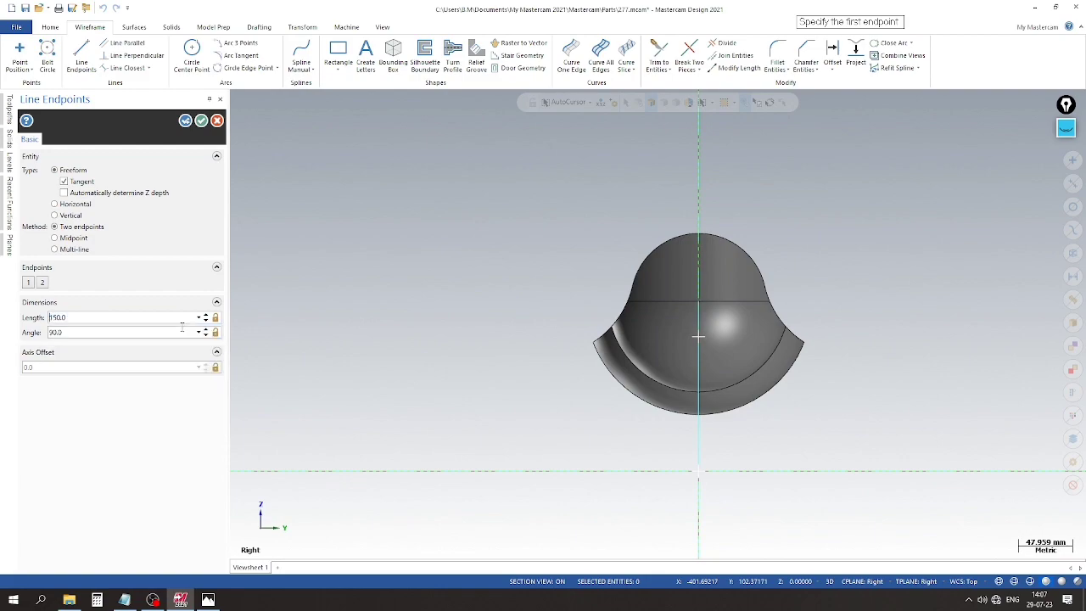
{"action": "left_click", "coordinate": [202, 122]}
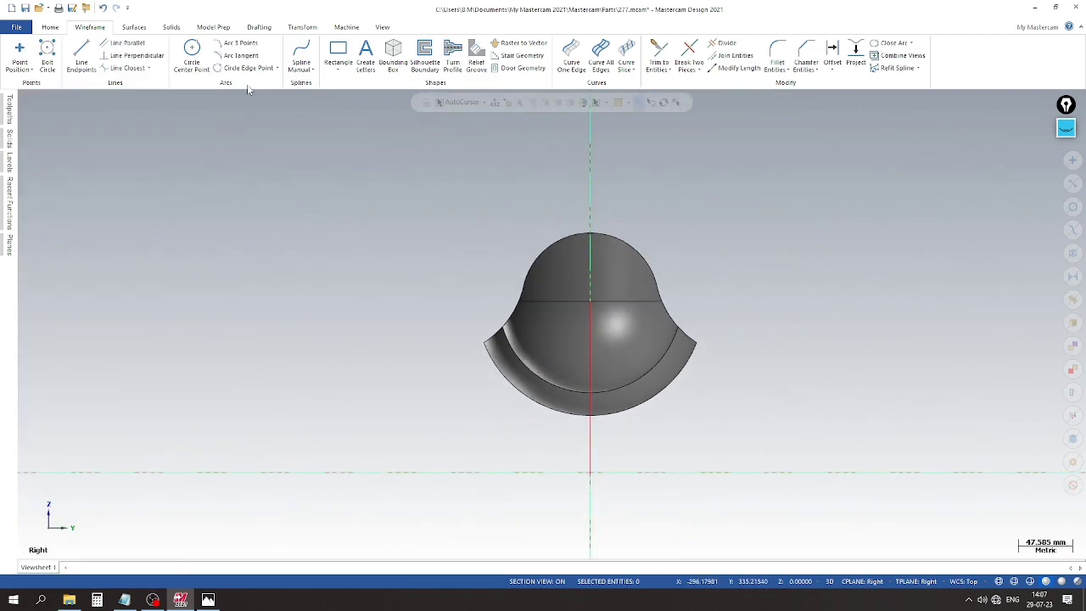
Try to draw a circle of radius 60 mm about the centre of the fork's rounded end.
{"action": "left_click", "coordinate": [192, 53]}
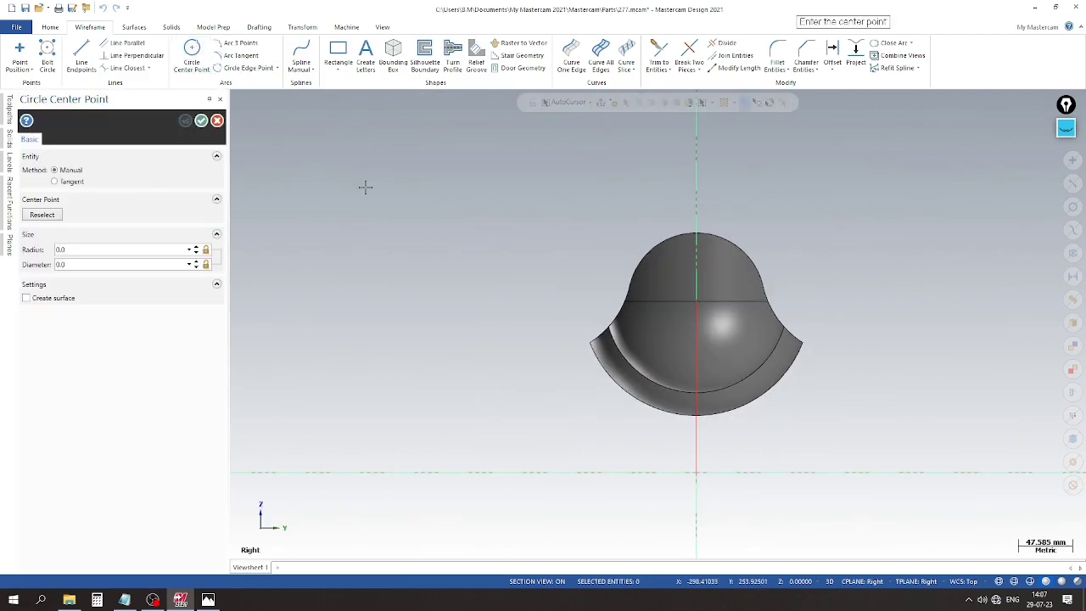
{"action": "left_click", "coordinate": [699, 303]}
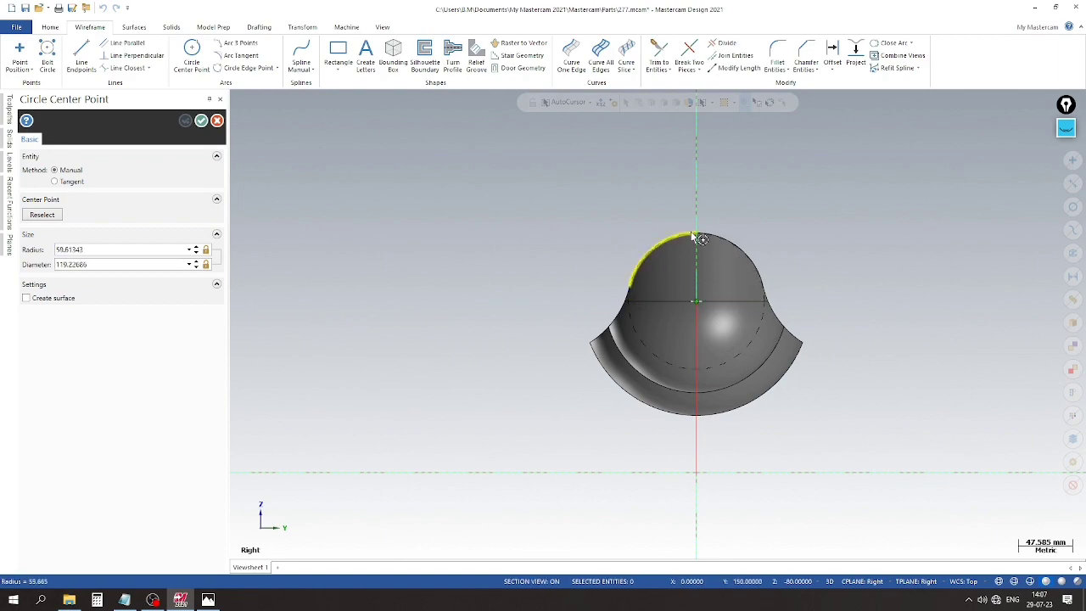
{"action": "left_click", "coordinate": [687, 209]}
{"action": "left_click", "coordinate": [107, 250]}
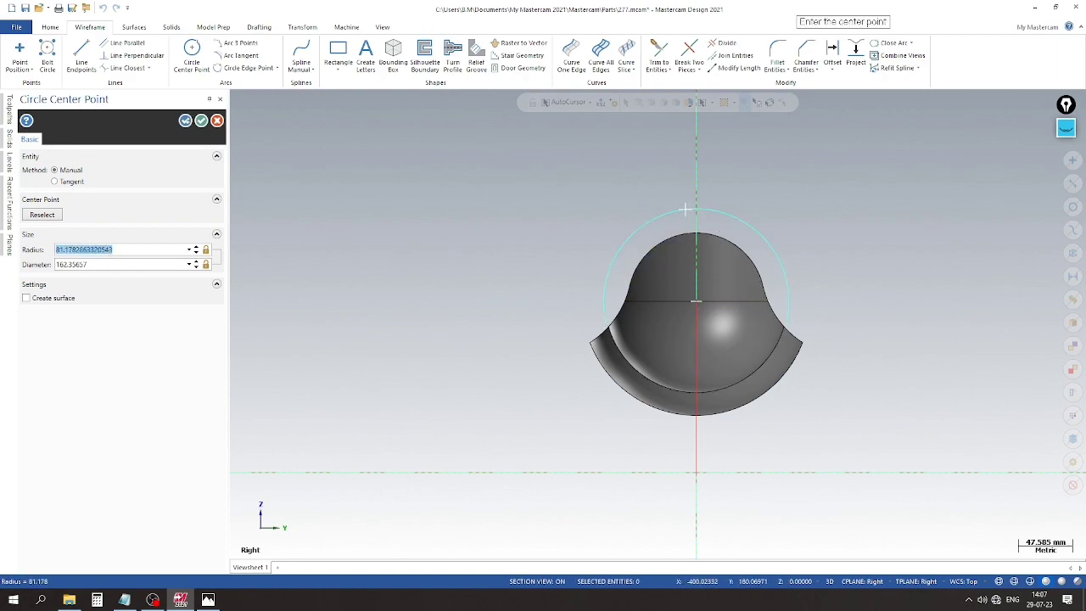
{"action": "type", "text": "60"}
{"action": "key", "text": "Return"}
{"action": "middle_click_drag", "start_coordinate": [303, 269], "coordinate": [425, 333]}
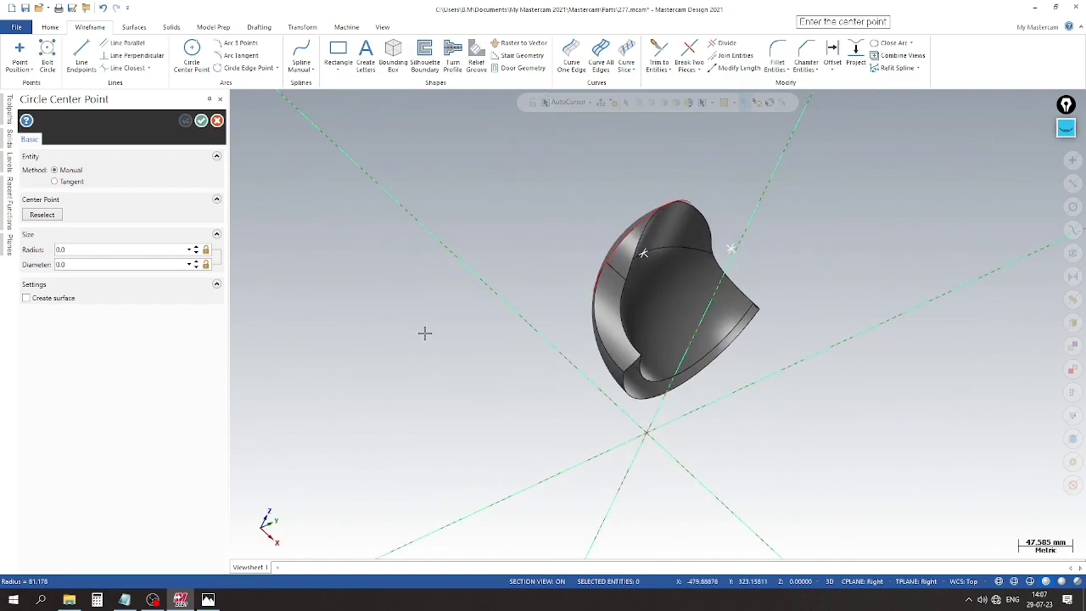
{"action": "left_click", "coordinate": [220, 100]}
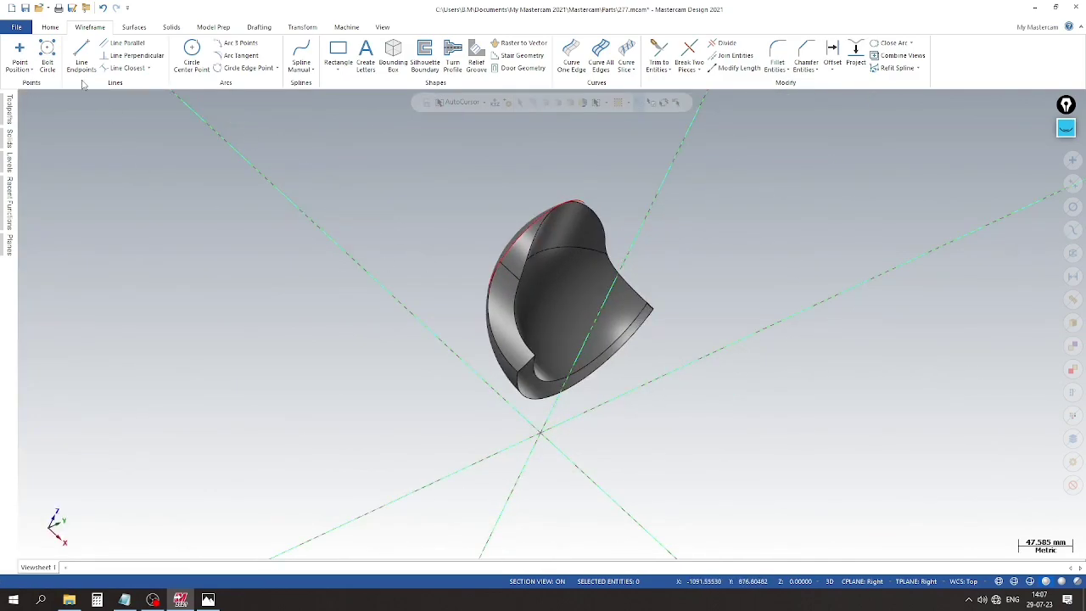
{"action": "scroll", "coordinate": [668, 242], "scroll_direction": "up", "scroll_amount": 1}
{"action": "scroll", "coordinate": [669, 242], "scroll_direction": "down", "scroll_amount": 2}
{"action": "mouse_move", "coordinate": [668, 242]}
{"action": "middle_mouse_down"}
{"action": "mouse_move", "coordinate": [640, 262]}
{"action": "mouse_move", "coordinate": [695, 378]}
{"action": "mouse_move", "coordinate": [584, 315]}
{"action": "mouse_move", "coordinate": [426, 374]}
{"action": "mouse_move", "coordinate": [492, 381]}
{"action": "mouse_move", "coordinate": [611, 360]}
{"action": "middle_mouse_up"}
Draw a 78 mm diameter circle centred on the upper end of the 150 mm vertical line.
{"action": "right_click", "coordinate": [732, 337]}
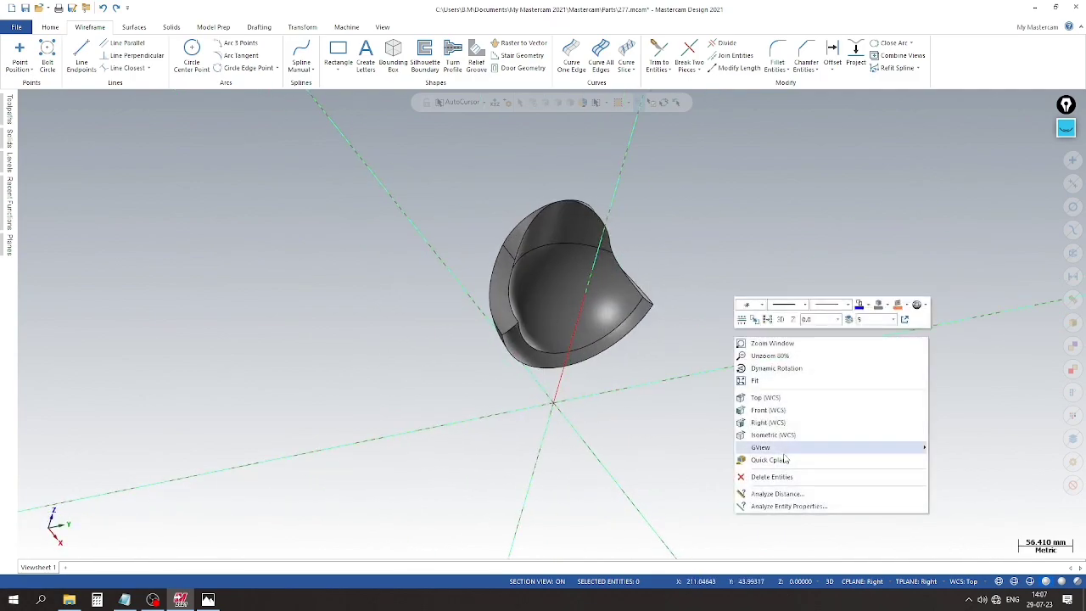
{"action": "left_click", "coordinate": [779, 422]}
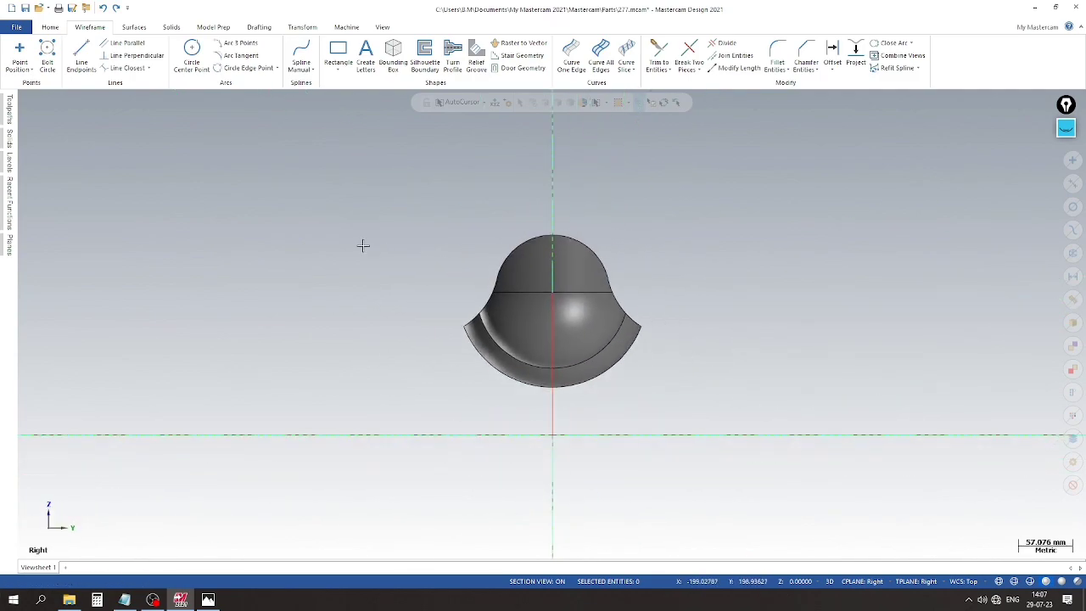
{"action": "left_click", "coordinate": [195, 53]}
{"action": "middle_click_drag", "start_coordinate": [337, 257], "coordinate": [399, 289]}
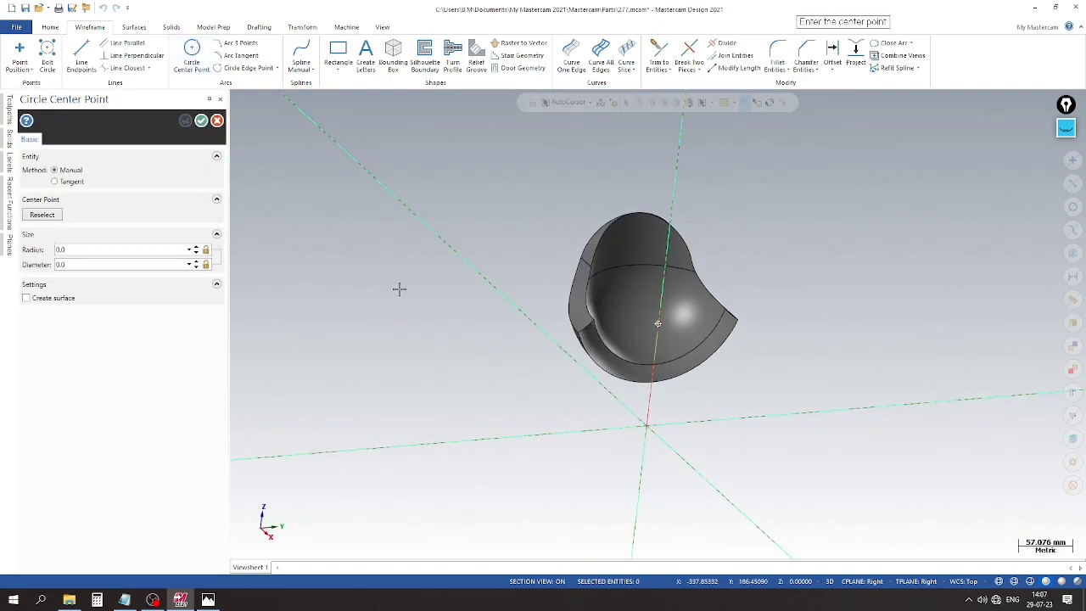
{"action": "left_click", "coordinate": [661, 293]}
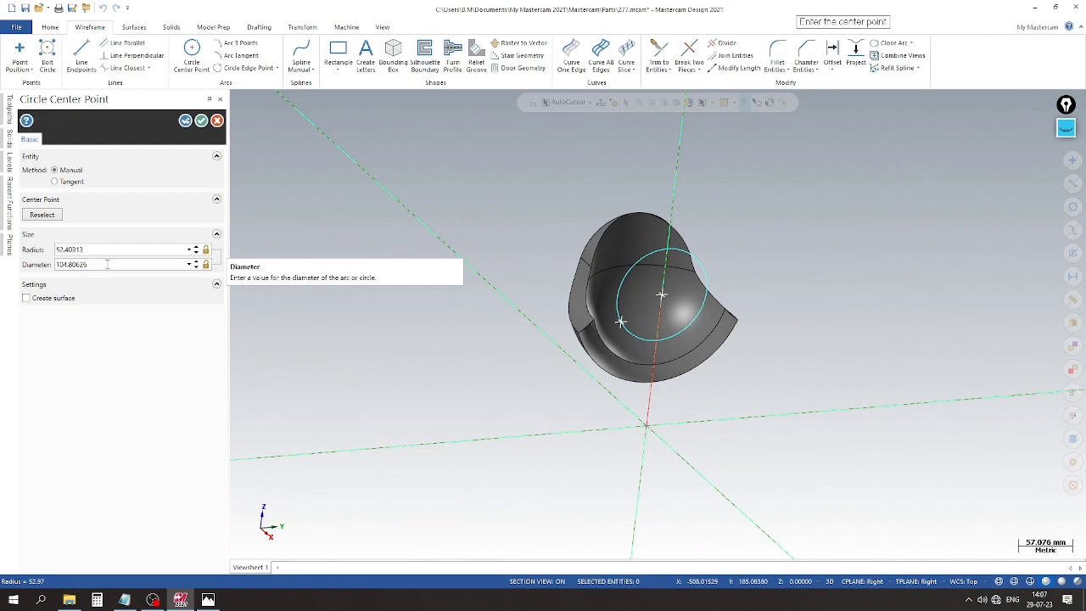
{"action": "left_click", "coordinate": [107, 264]}
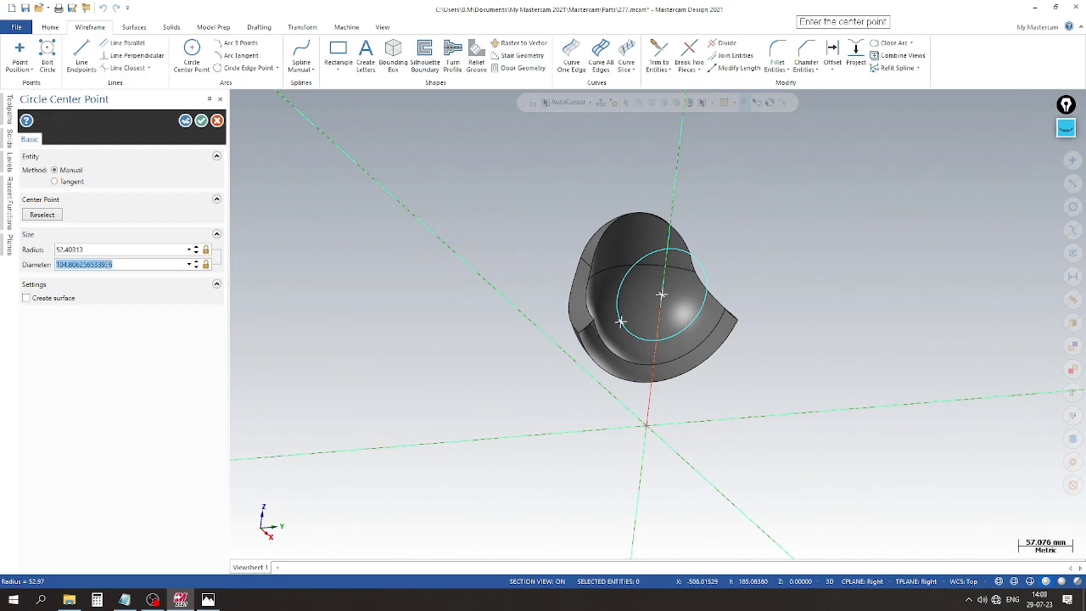
{"action": "type", "text": "78"}
{"action": "key", "text": "Return"}
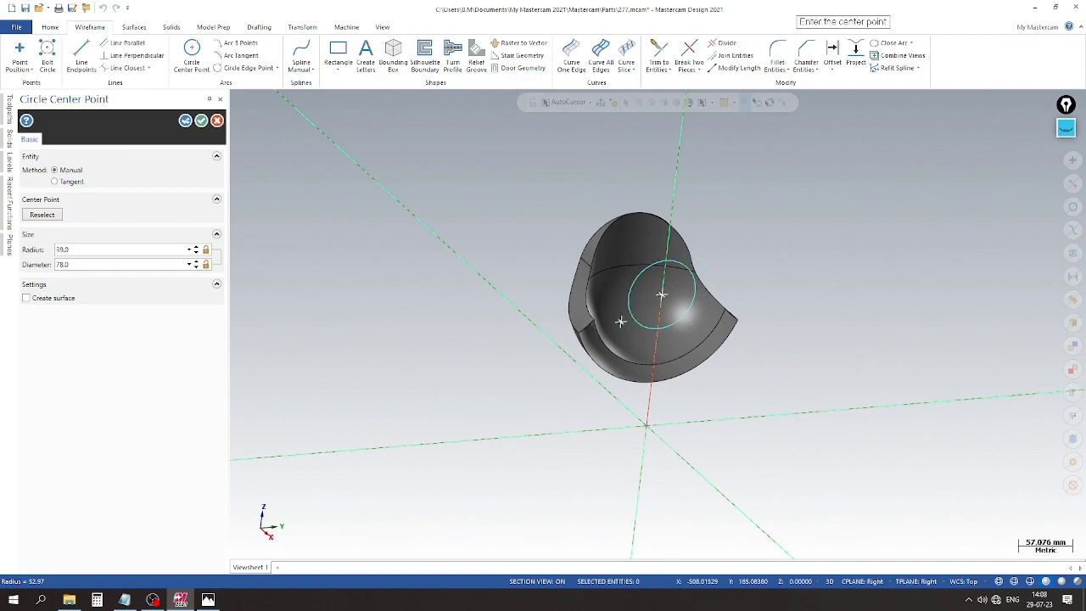
{"action": "key", "text": "Return"}
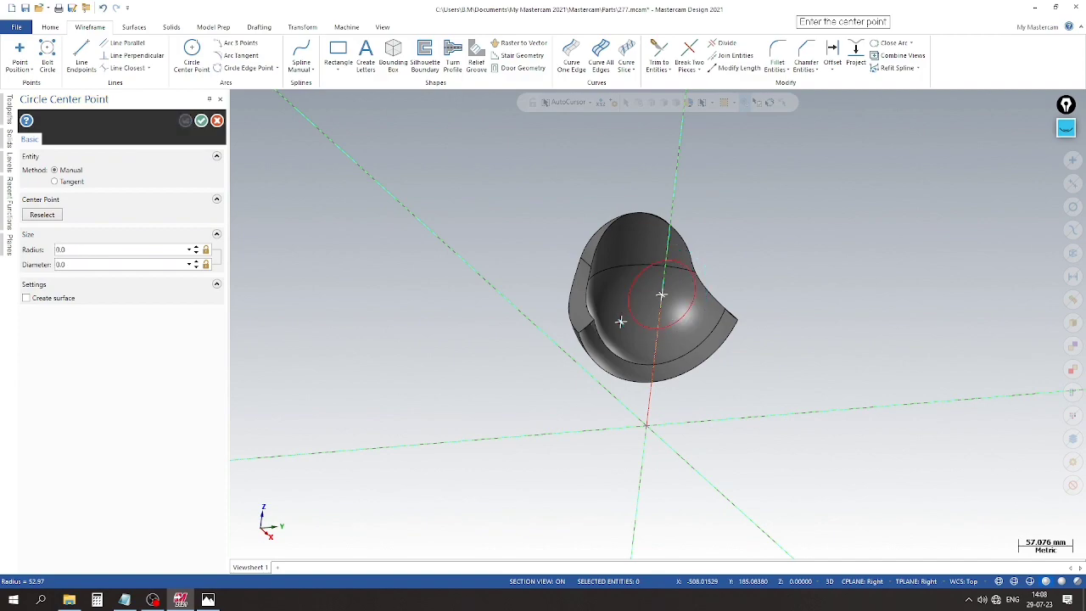
Draw a concentric circle of radius 60 mm around the 78 mm diameter circle and check it in the Right view.
{"action": "left_click", "coordinate": [662, 296]}
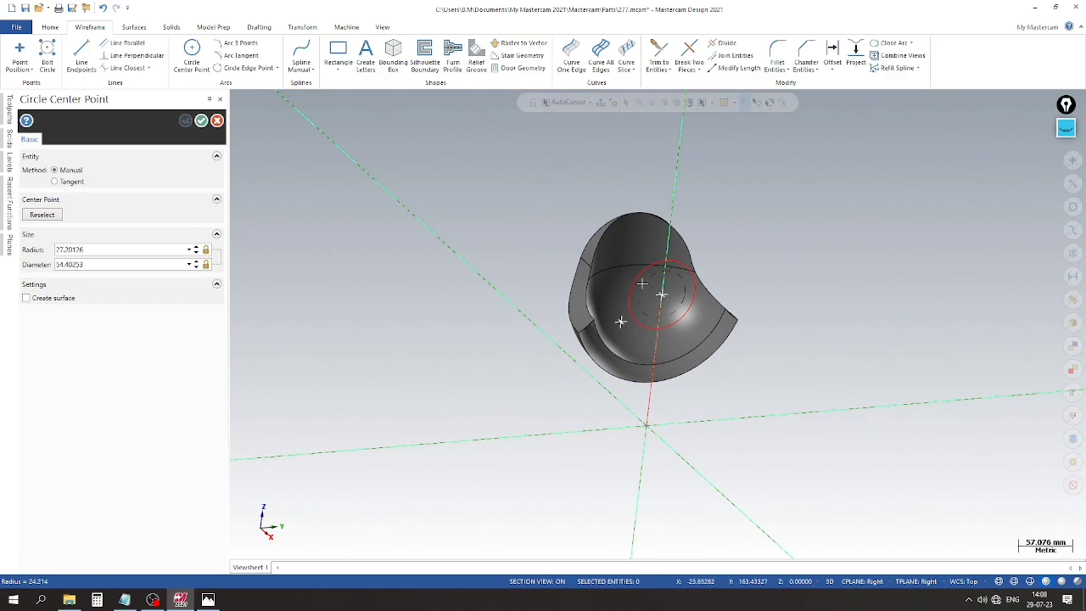
{"action": "left_click", "coordinate": [134, 249]}
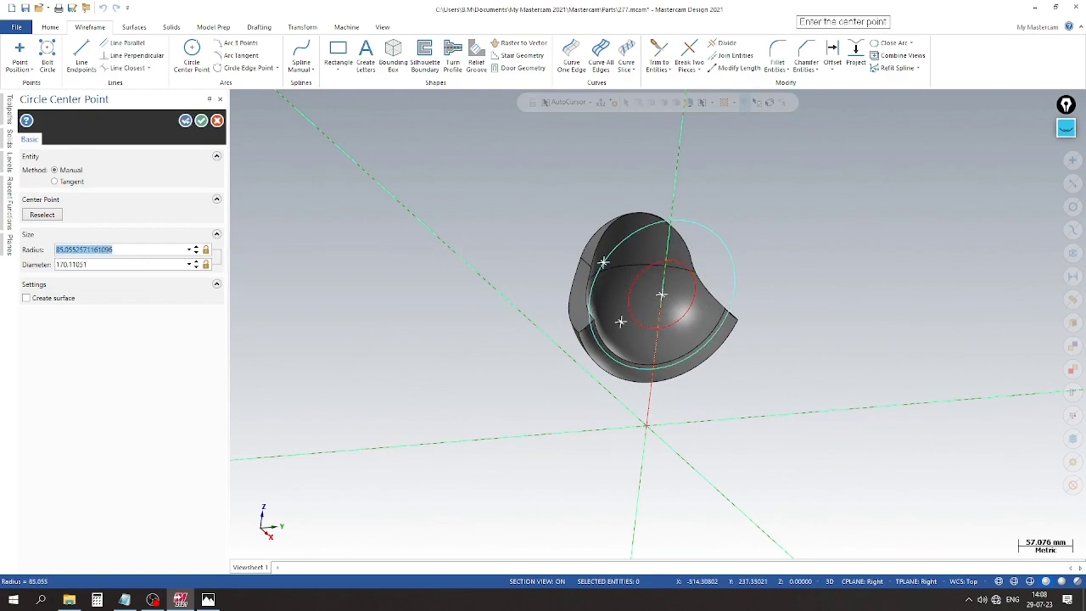
{"action": "type", "text": "60"}
{"action": "key", "text": "Return"}
{"action": "key", "text": "Return"}
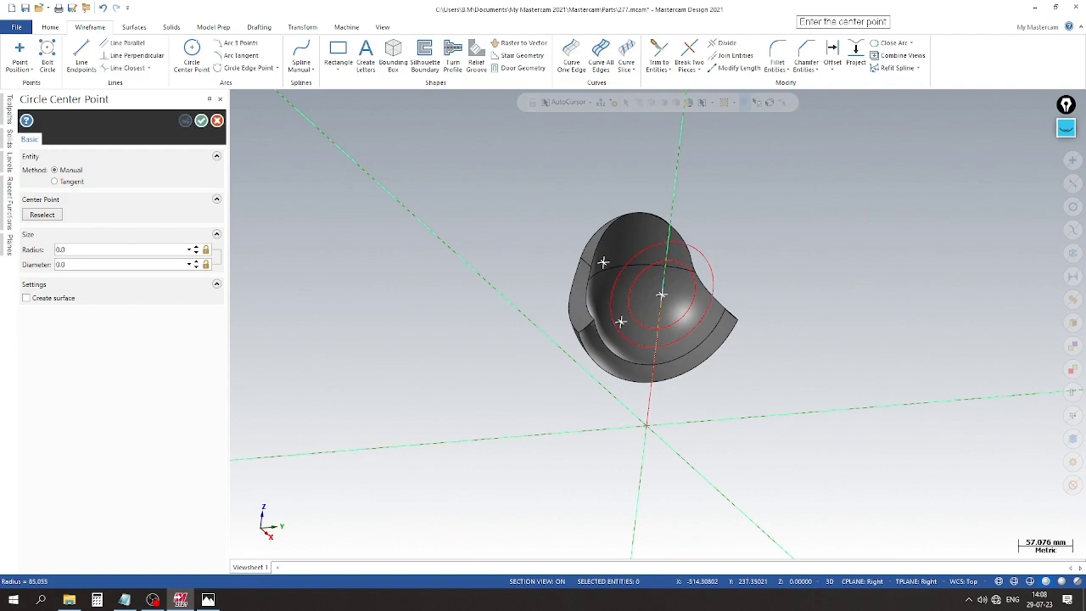
{"action": "right_click", "coordinate": [794, 285]}
{"action": "left_click", "coordinate": [821, 360]}
{"action": "scroll", "coordinate": [534, 208], "scroll_direction": "up", "scroll_amount": 2}
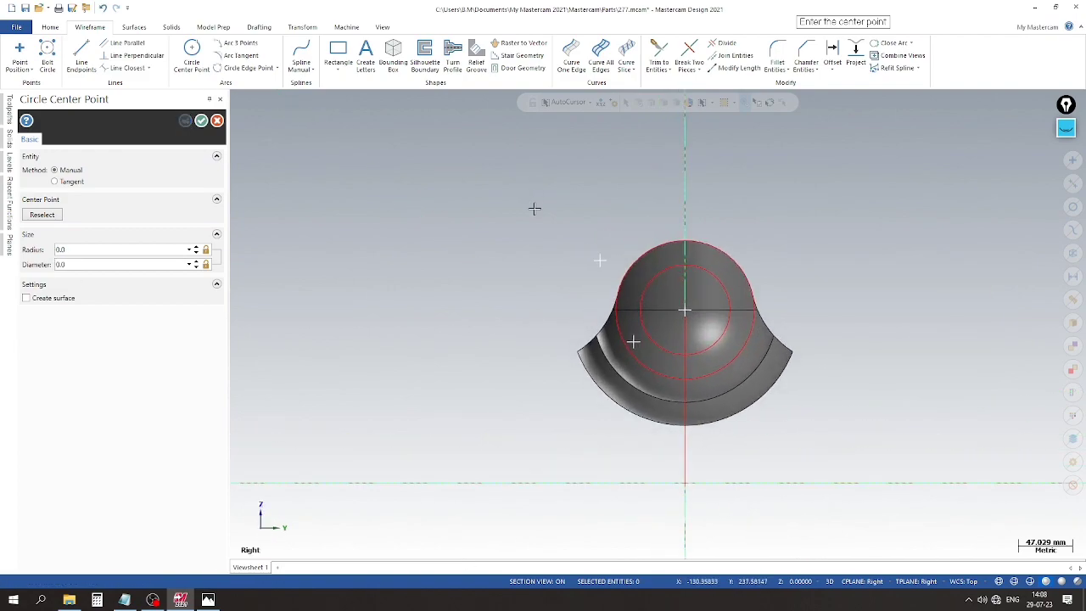
{"action": "scroll", "coordinate": [650, 181], "scroll_direction": "up", "scroll_amount": 1}
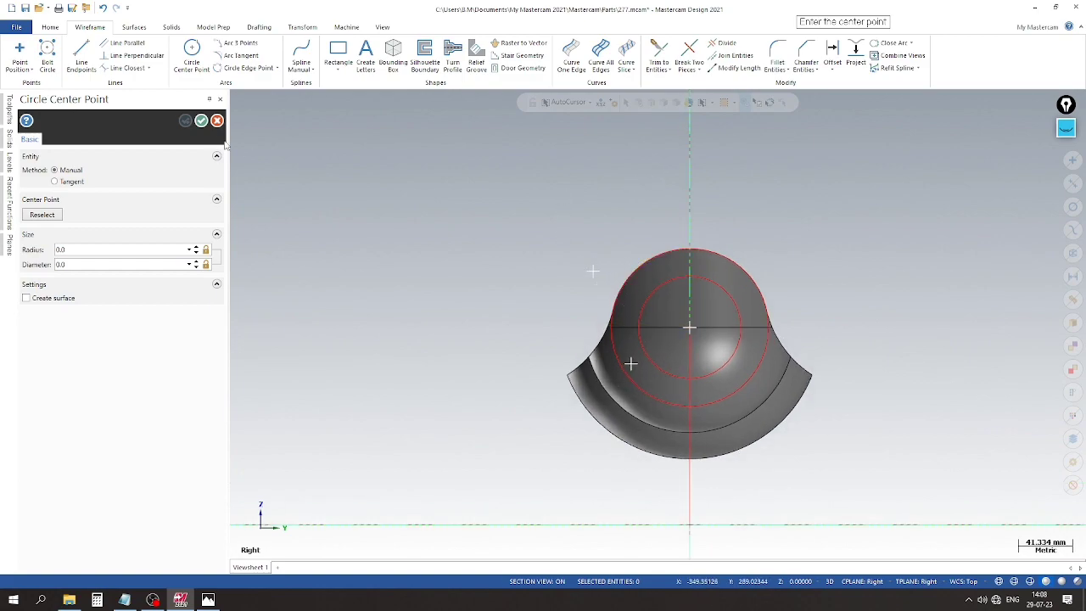
{"action": "left_click", "coordinate": [201, 122]}
{"action": "left_click", "coordinate": [81, 58]}
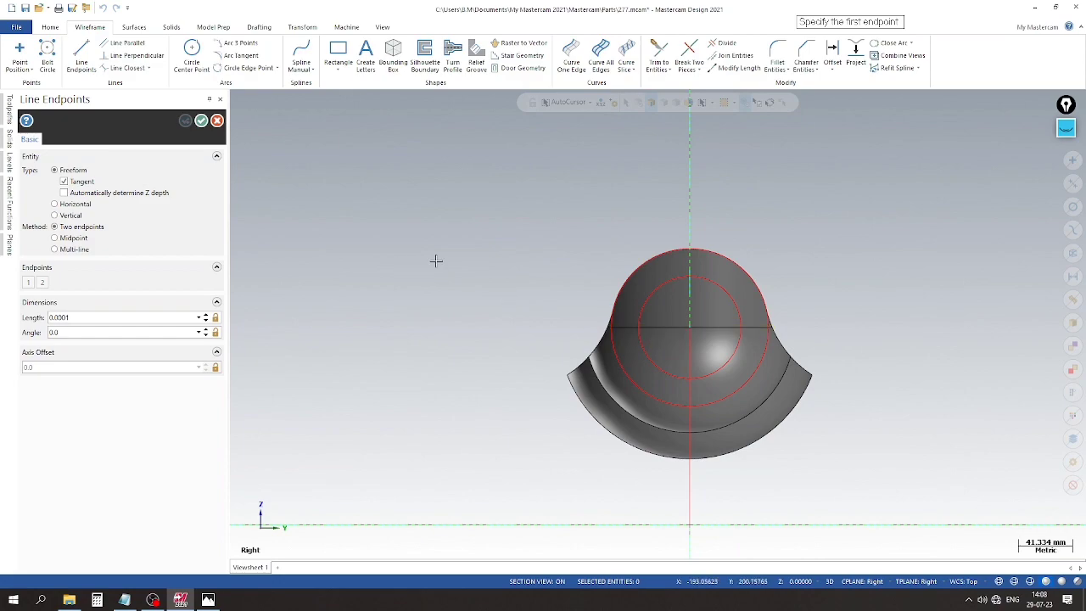
{"action": "scroll", "coordinate": [419, 260], "scroll_direction": "down", "scroll_amount": 1}
{"action": "left_click", "coordinate": [201, 122]}
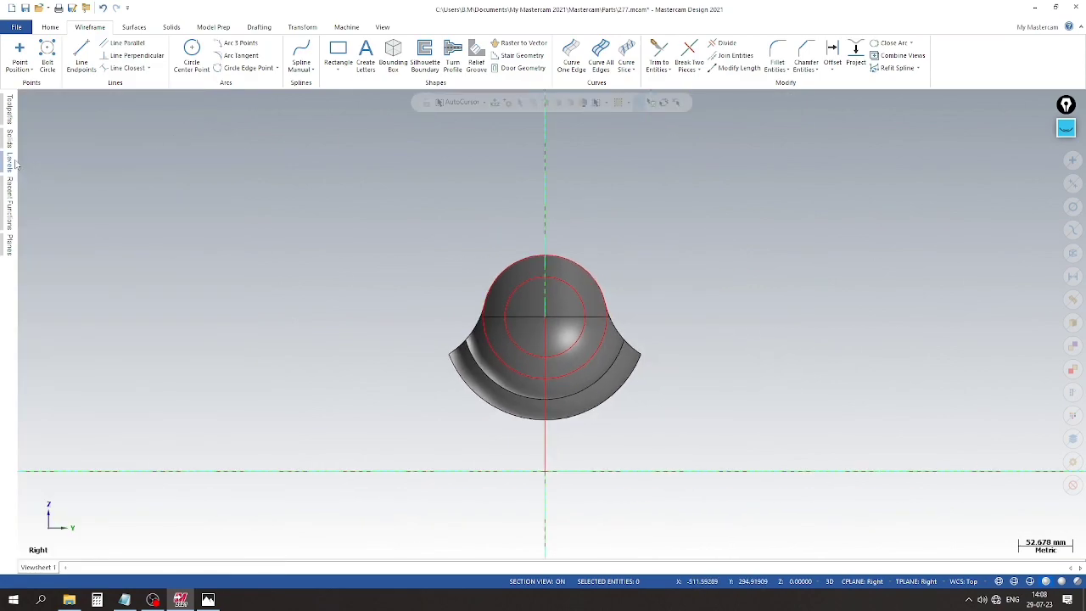
Hide level 2 with the solid fork body, leaving only the new wireframe on level 5 displayed.
{"action": "left_click", "coordinate": [11, 164]}
{"action": "left_click", "coordinate": [65, 153]}
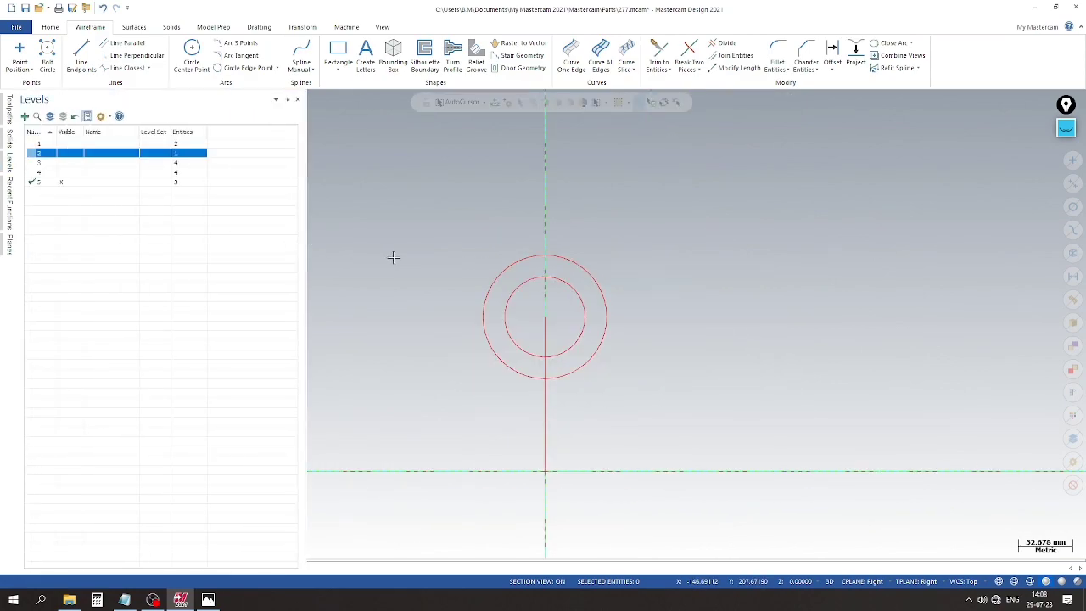
Draw a horizontal line from the circles' centre past the outer circle's negative-Y side, and a vertical line about 111 mm upward from that side's quadrant.
{"action": "left_click", "coordinate": [81, 53]}
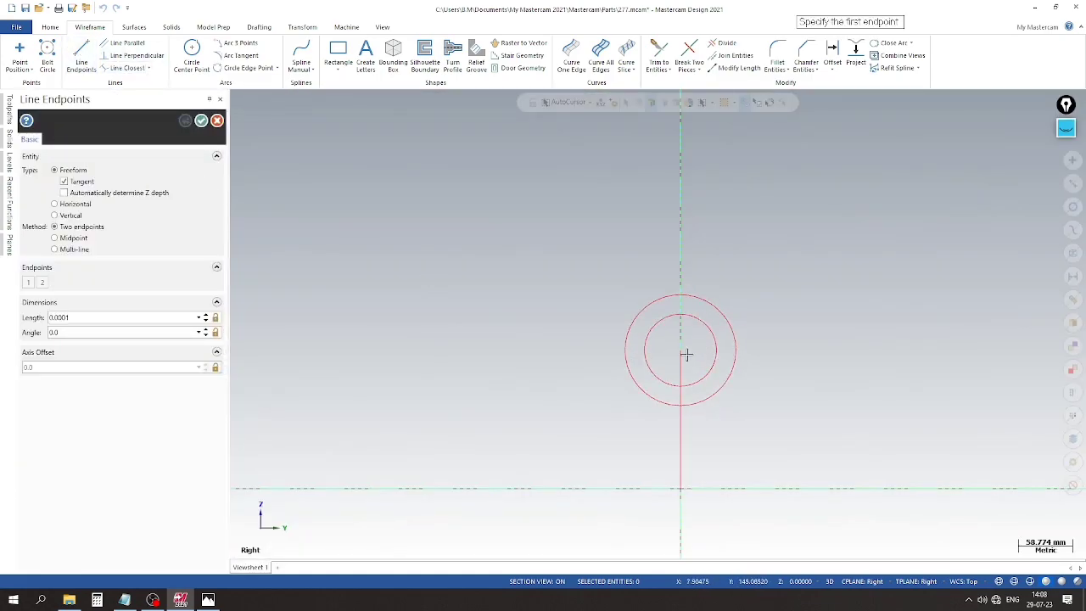
{"action": "left_click", "coordinate": [685, 354]}
{"action": "left_click", "coordinate": [492, 351]}
{"action": "left_click", "coordinate": [628, 354]}
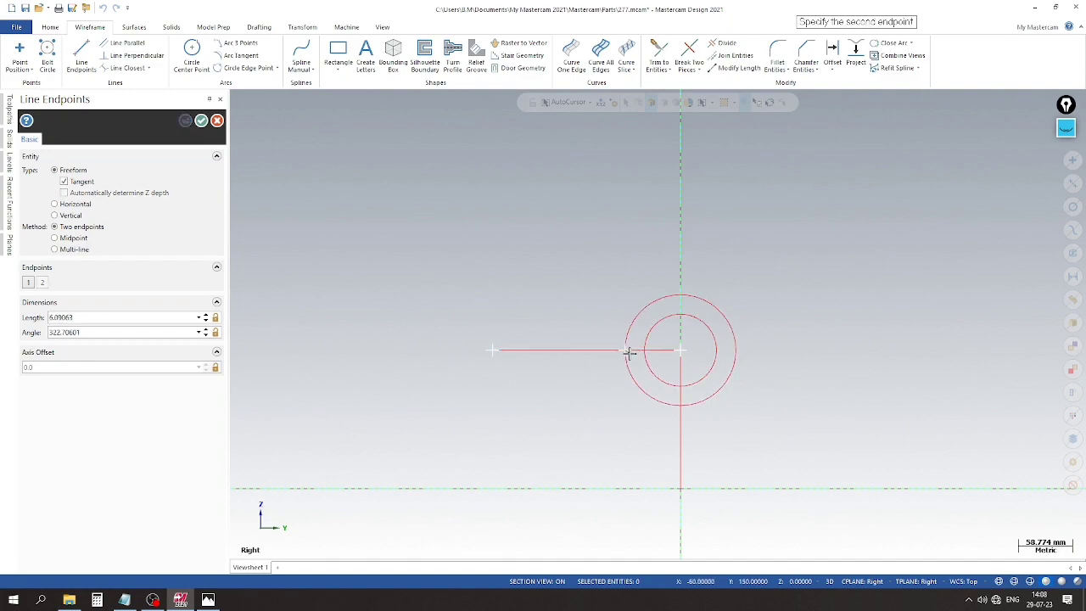
{"action": "left_click", "coordinate": [625, 247]}
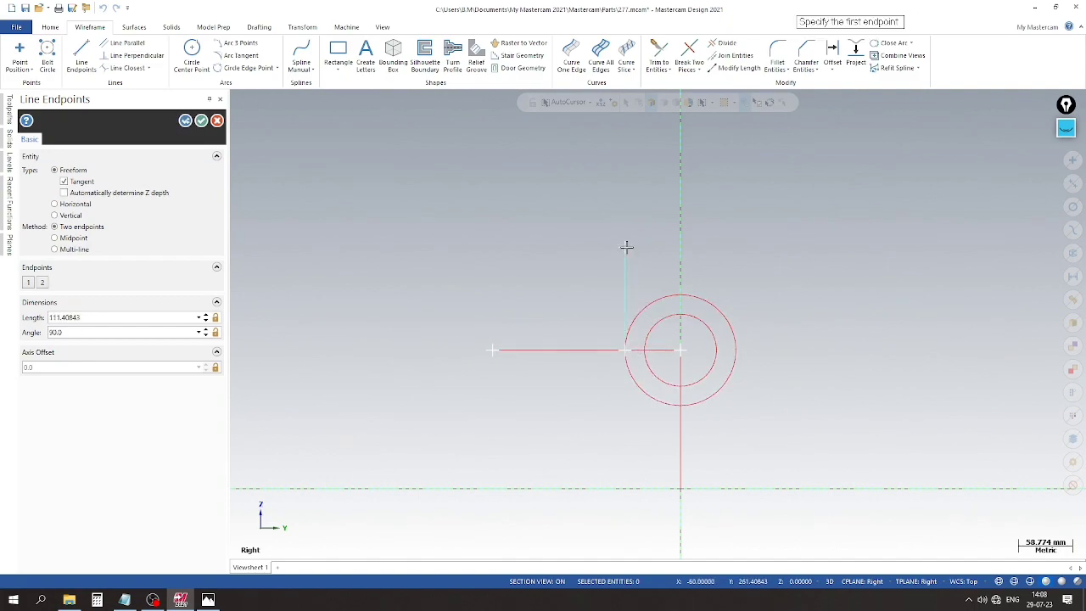
Draw a vertical line about 125 mm upward from the outer circle's positive-Y side and show level 2 with the solid fork body.
{"action": "left_click", "coordinate": [735, 349]}
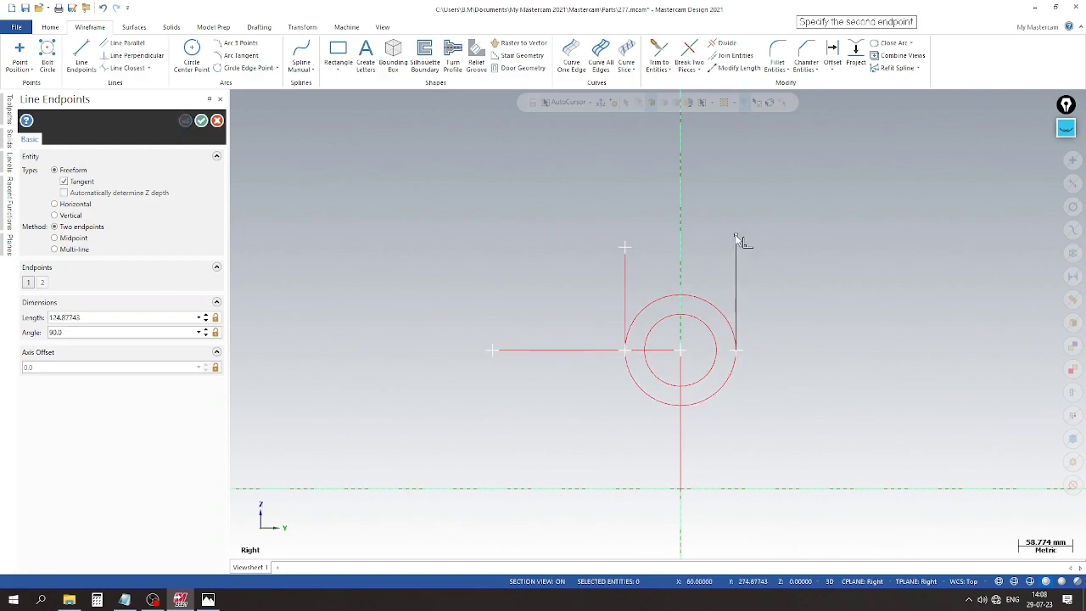
{"action": "left_click", "coordinate": [201, 120]}
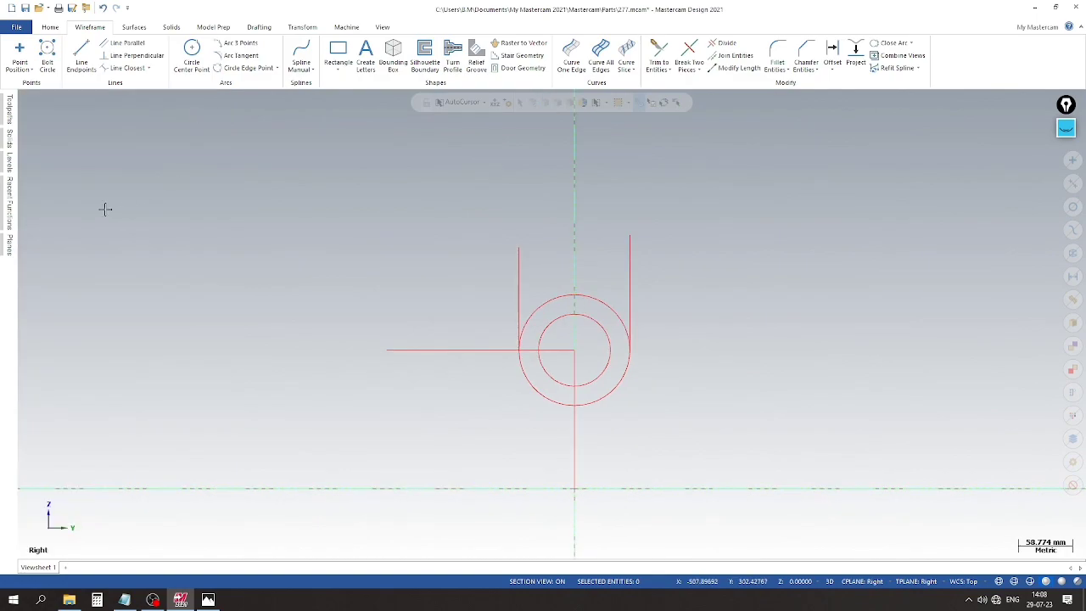
{"action": "left_click", "coordinate": [9, 163]}
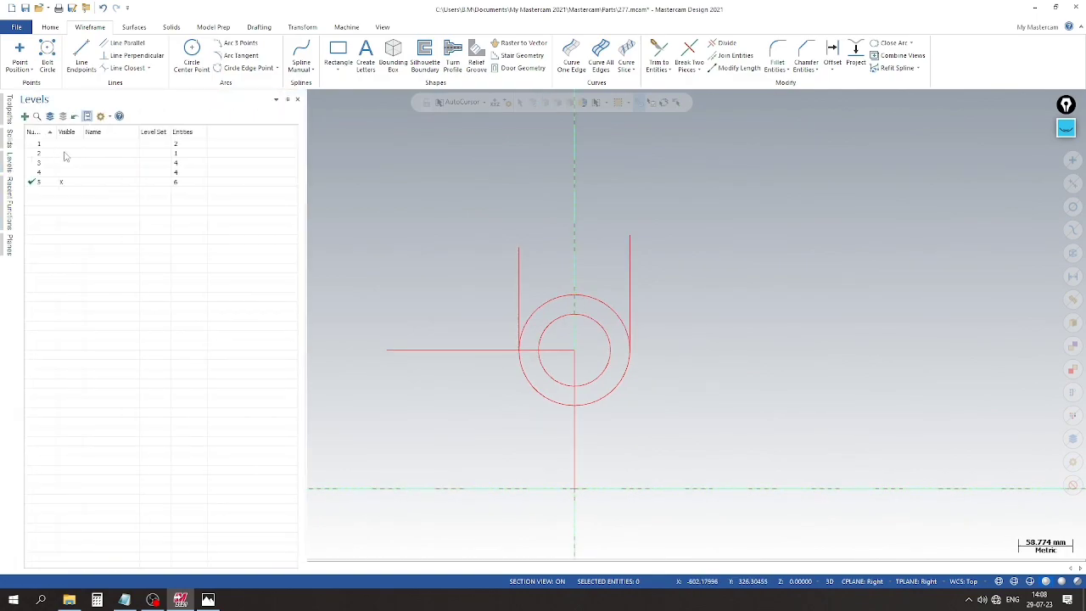
{"action": "left_click", "coordinate": [67, 153]}
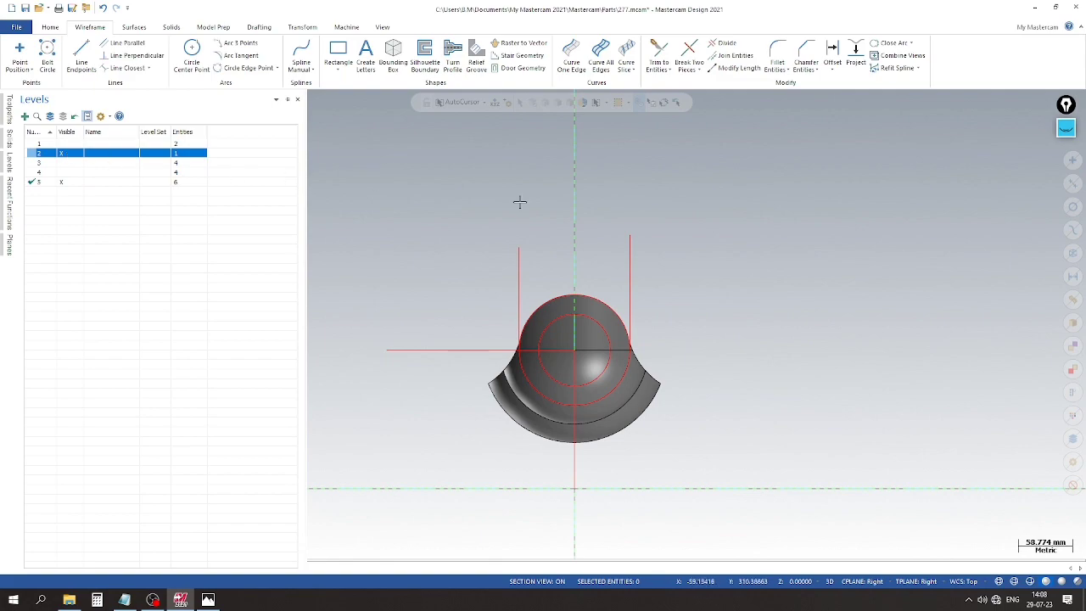
Delete the two vertical lines that rise from the sides of the outer circle.
{"action": "left_click", "coordinate": [508, 277]}
{"action": "left_click", "coordinate": [628, 262]}
{"action": "right_click", "coordinate": [628, 259]}
{"action": "left_click", "coordinate": [666, 396]}
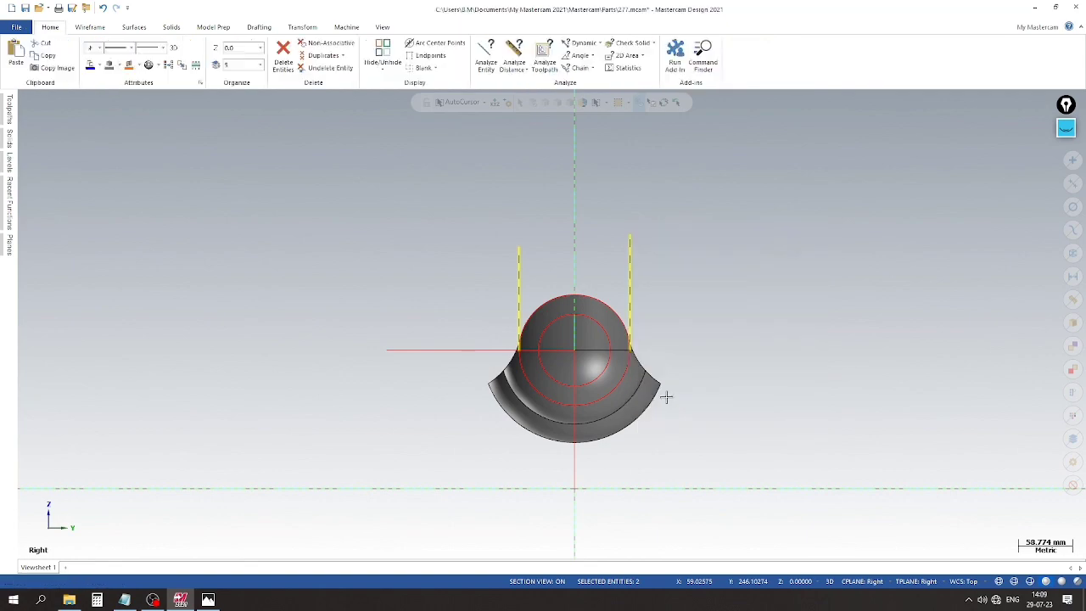
Check the inner circle's diameter with Smart Dimension without placing a dimension.
{"action": "scroll", "coordinate": [531, 314], "scroll_direction": "up", "scroll_amount": 2}
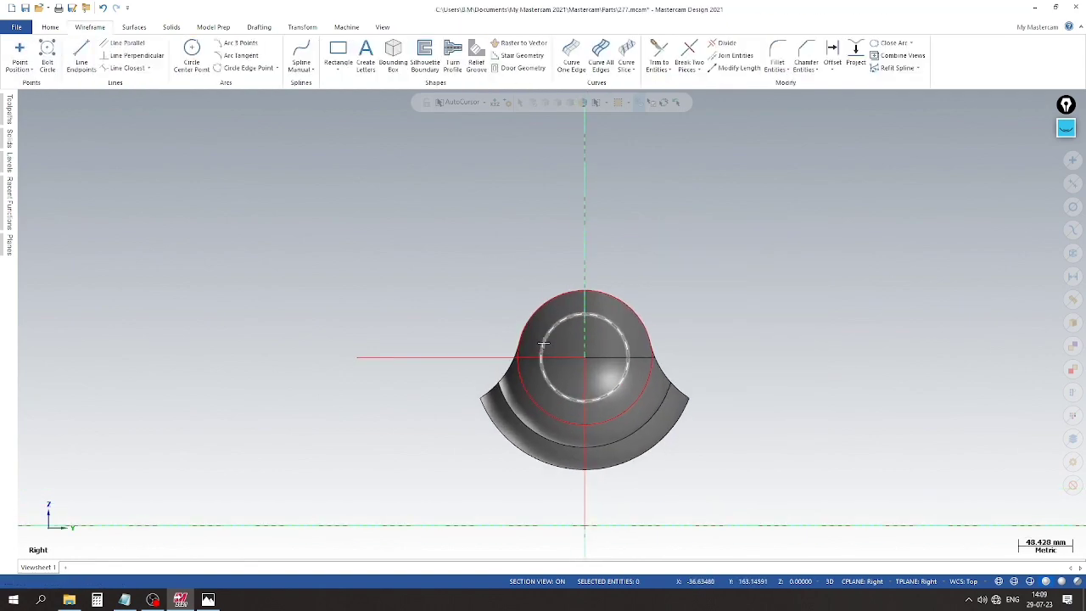
{"action": "scroll", "coordinate": [399, 249], "scroll_direction": "down", "scroll_amount": 1}
{"action": "left_click", "coordinate": [258, 27]}
{"action": "left_click", "coordinate": [24, 58]}
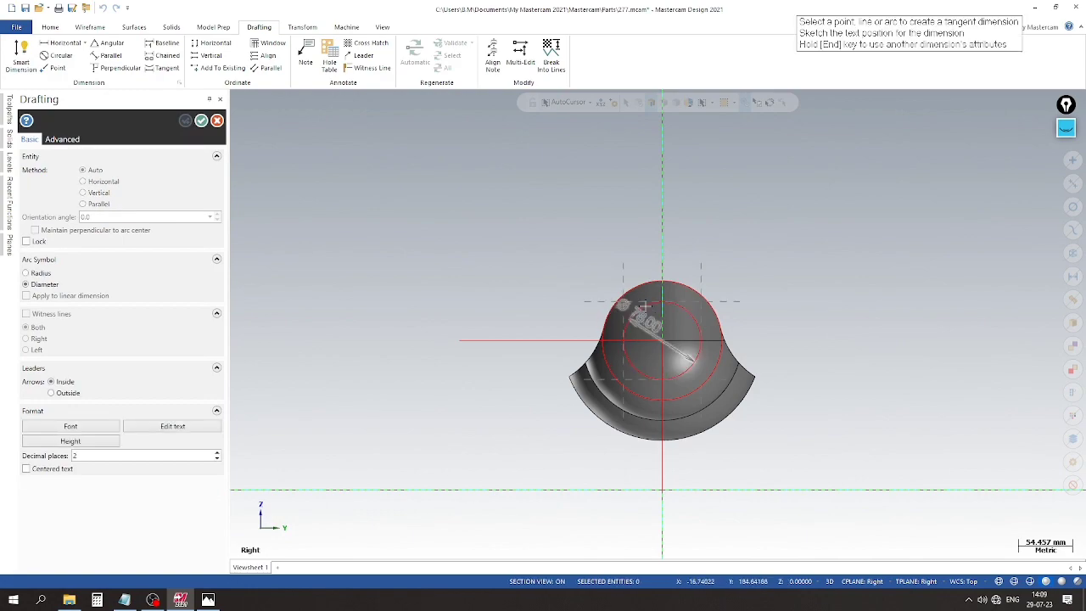
{"action": "key", "text": "Escape"}
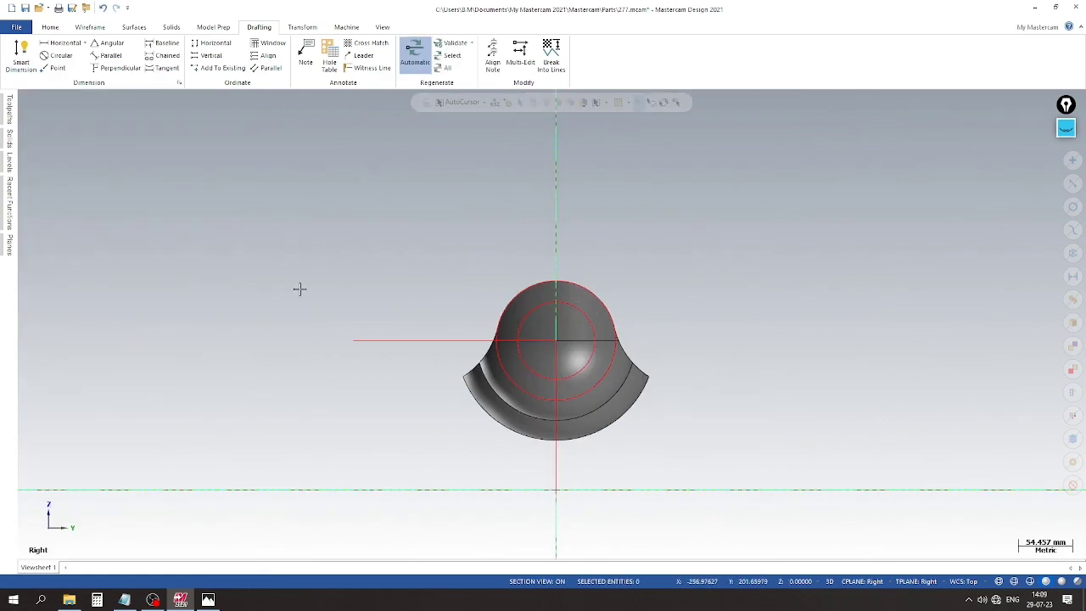
{"action": "scroll", "coordinate": [283, 288], "scroll_direction": "up", "scroll_amount": 1}
{"action": "left_click", "coordinate": [87, 27]}
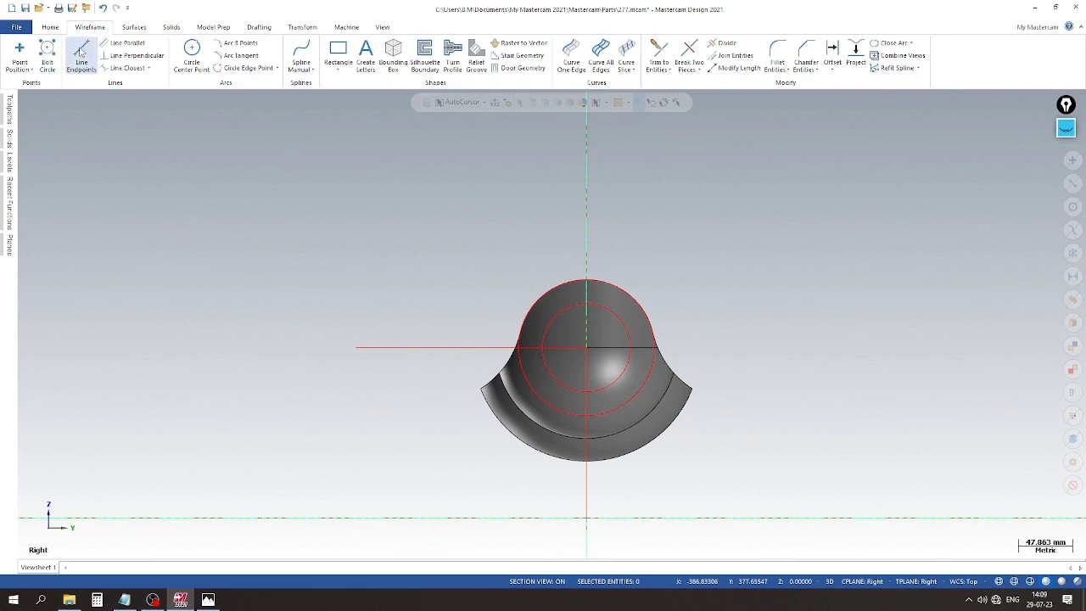
{"action": "left_click", "coordinate": [80, 54]}
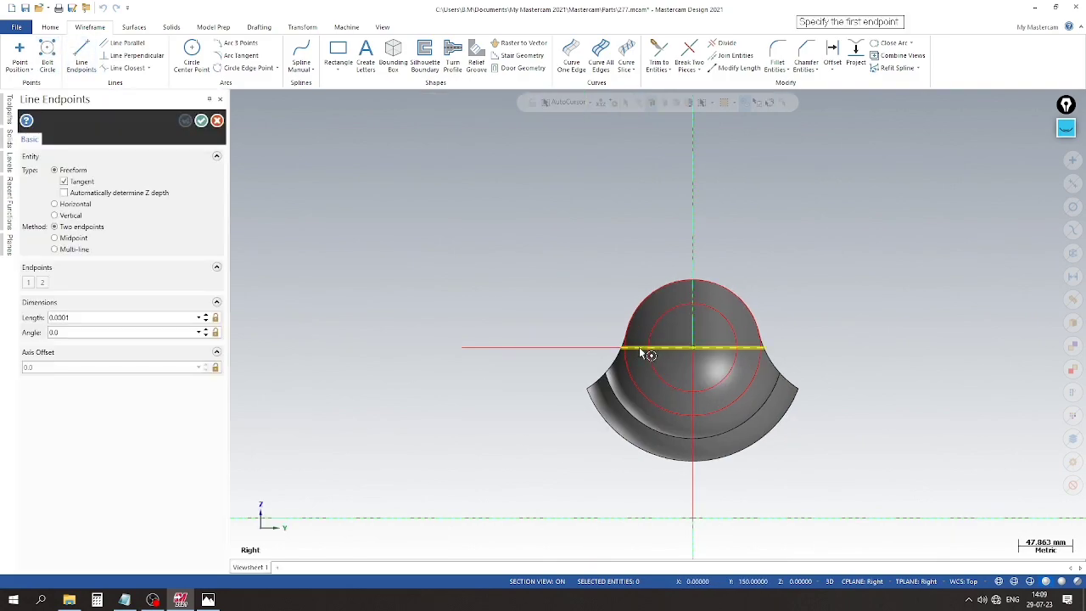
{"action": "left_click", "coordinate": [216, 121]}
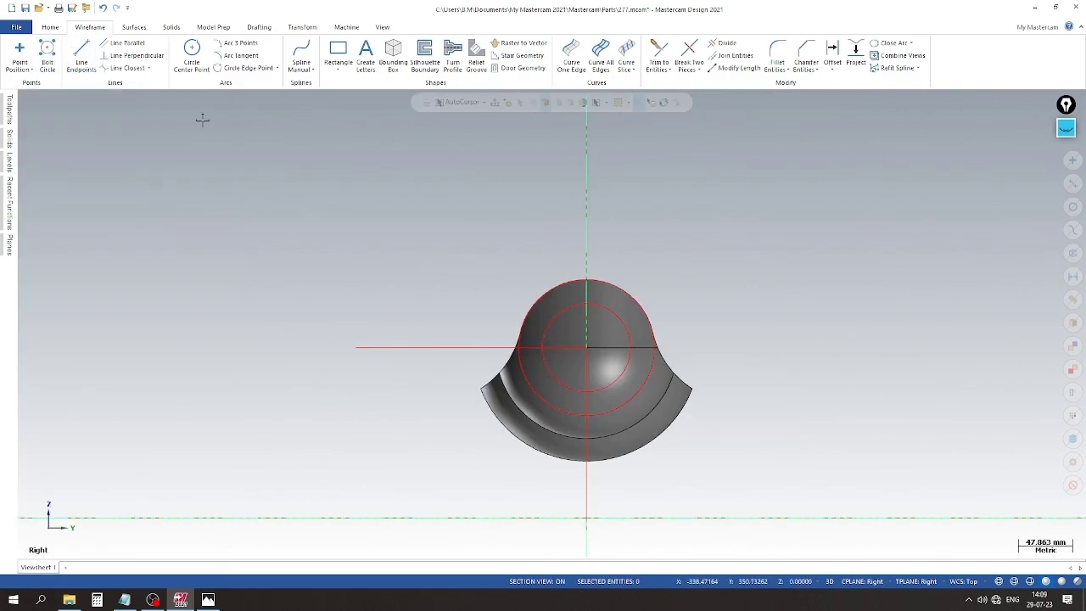
Hide level 2 and draw vertical lines upward from both side quadrants of the inner circle, the positive-Y one about 99 mm long.
{"action": "left_click", "coordinate": [8, 162]}
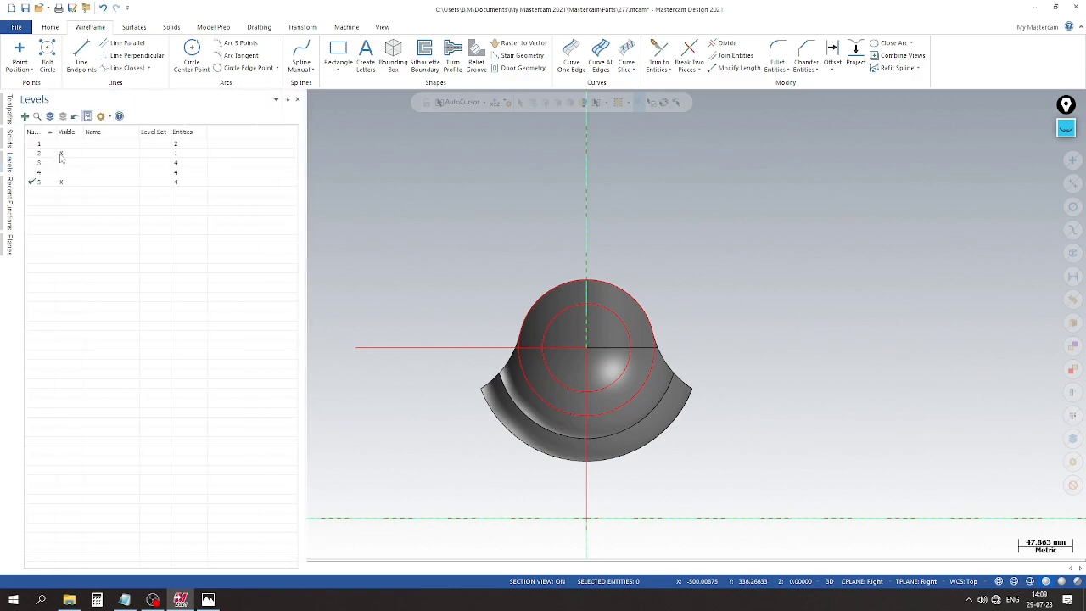
{"action": "left_click", "coordinate": [60, 153]}
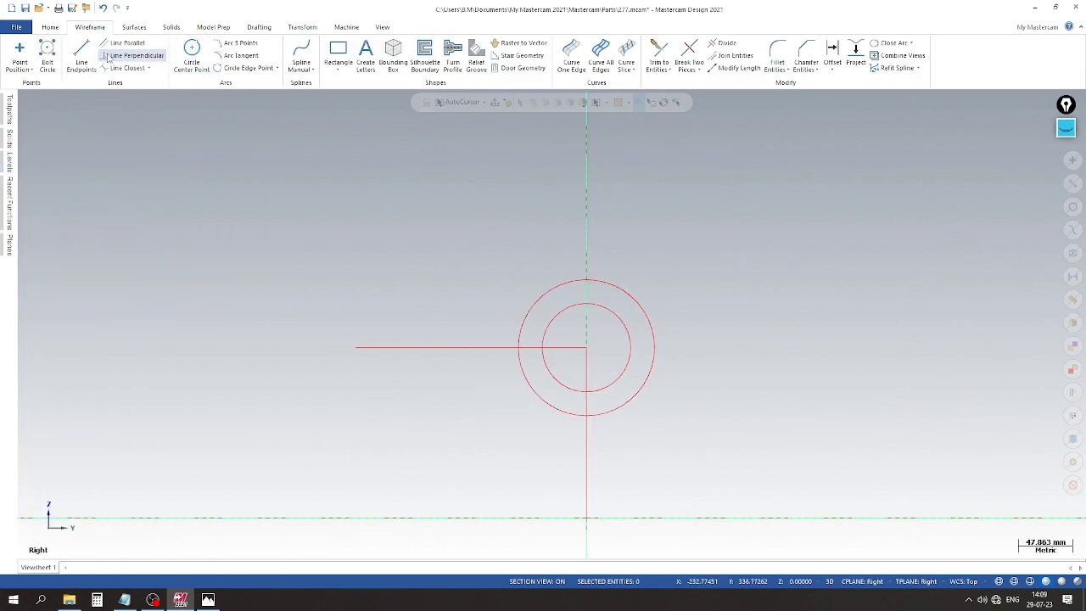
{"action": "left_click", "coordinate": [82, 55]}
{"action": "left_click", "coordinate": [649, 347]}
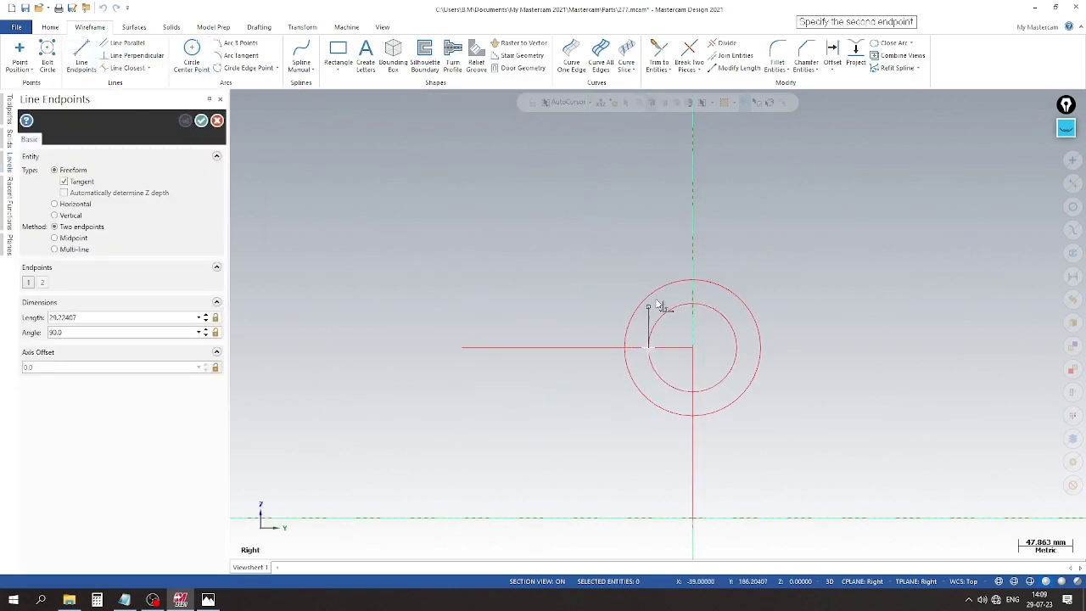
{"action": "left_click", "coordinate": [649, 248]}
{"action": "left_click", "coordinate": [736, 347]}
{"action": "left_click", "coordinate": [737, 236]}
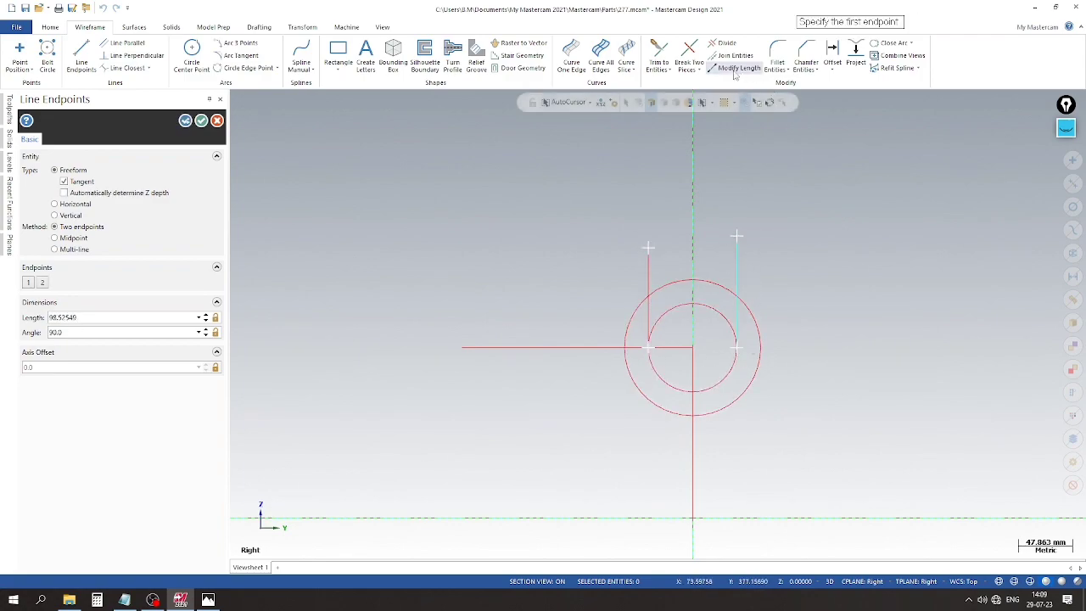
Trim the vertical lines and both circles into one closed profile with the outer arc above and the inner circle's lower half below.
{"action": "left_click", "coordinate": [666, 53]}
{"action": "scroll", "coordinate": [681, 213], "scroll_direction": "up", "scroll_amount": 1}
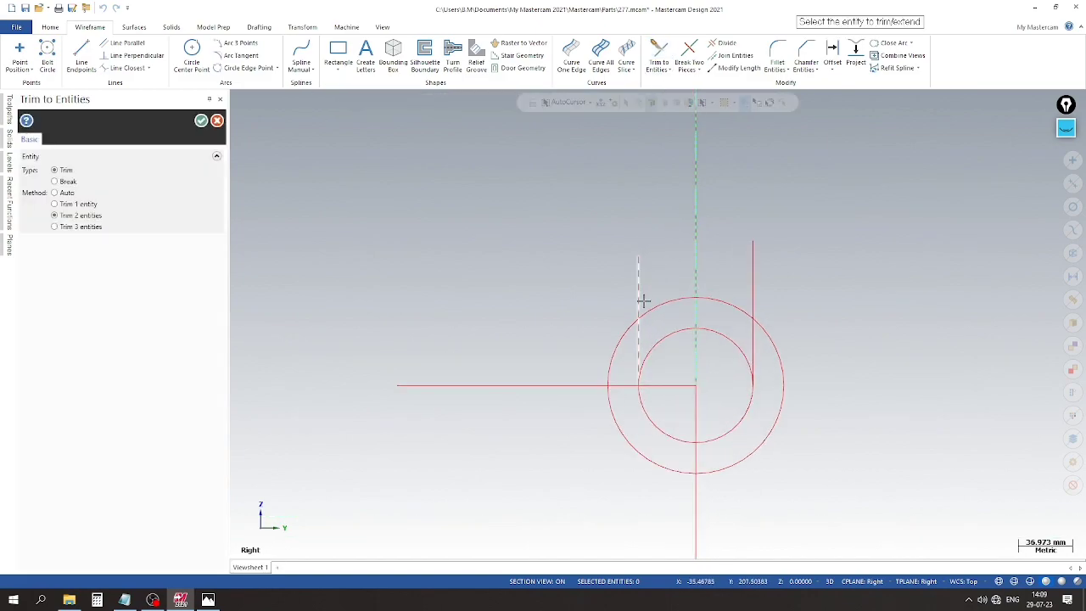
{"action": "left_click", "coordinate": [640, 336]}
{"action": "left_click", "coordinate": [741, 315]}
{"action": "left_click", "coordinate": [751, 341]}
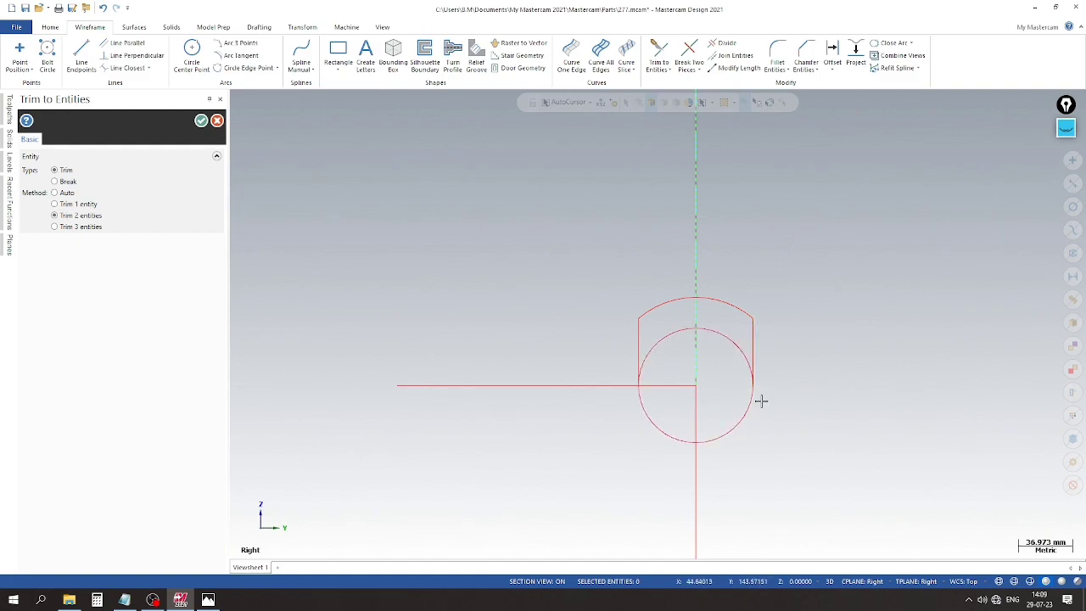
{"action": "left_click", "coordinate": [638, 354]}
{"action": "left_click", "coordinate": [644, 416]}
{"action": "scroll", "coordinate": [513, 242], "scroll_direction": "down", "scroll_amount": 1}
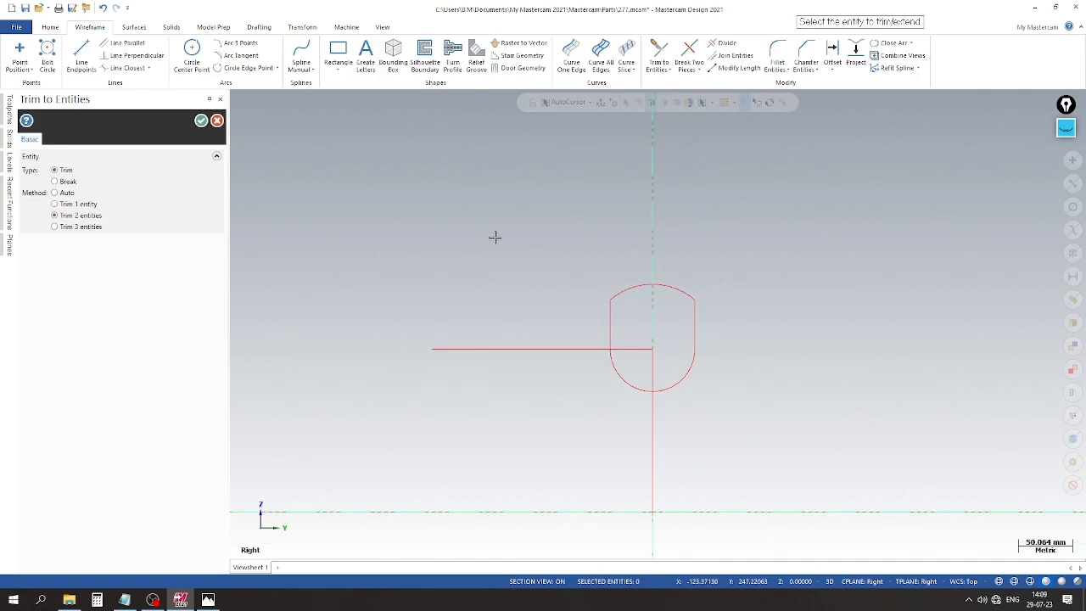
{"action": "left_click", "coordinate": [200, 123]}
Delete the horizontal and vertical construction lines that meet at the former circle centre.
{"action": "left_click", "coordinate": [398, 348]}
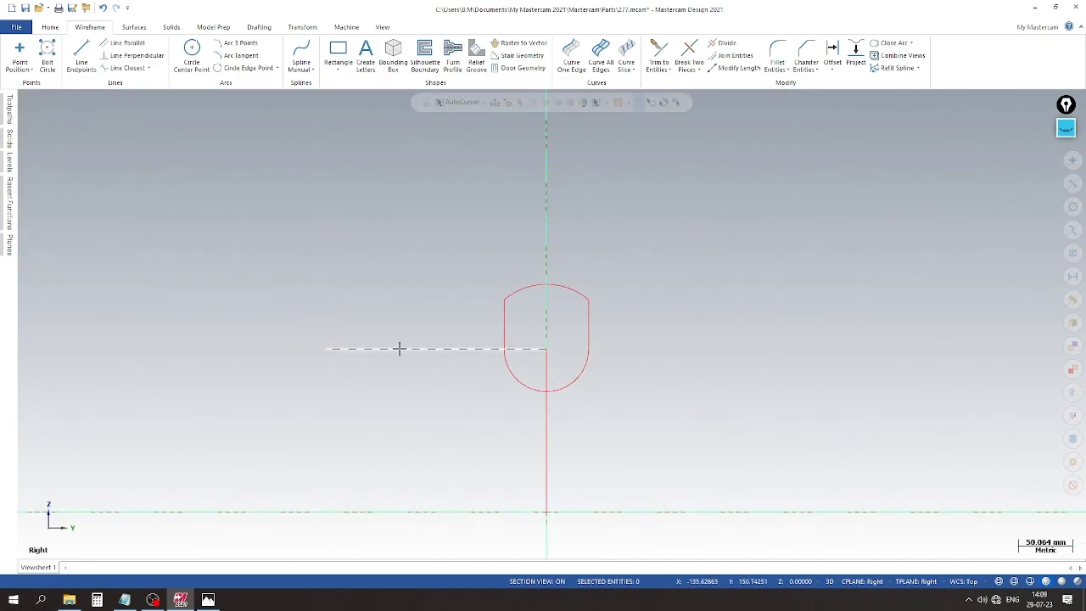
{"action": "left_click", "coordinate": [547, 407]}
{"action": "right_click", "coordinate": [547, 407]}
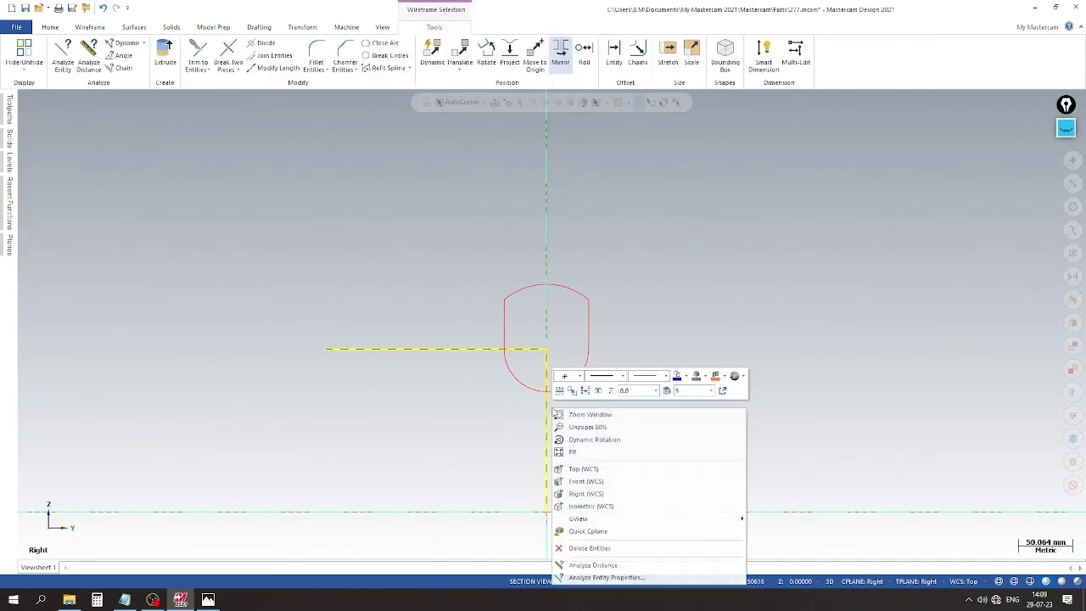
{"action": "left_click", "coordinate": [585, 548]}
Switch to the isometric view and show level 2 with the solid fork body together with the closed profile.
{"action": "right_click", "coordinate": [646, 216]}
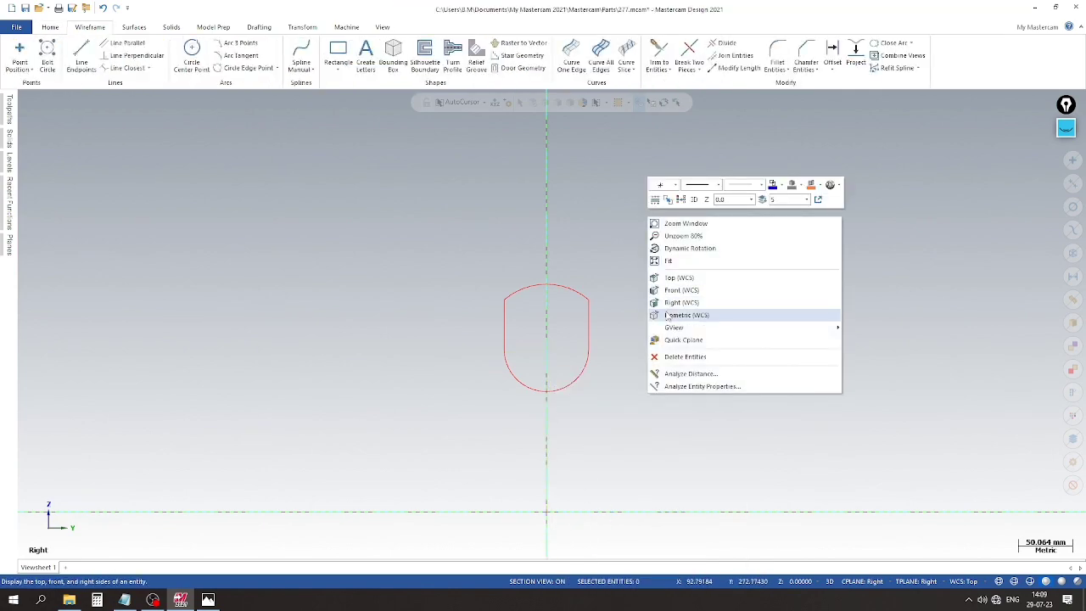
{"action": "left_click", "coordinate": [665, 311]}
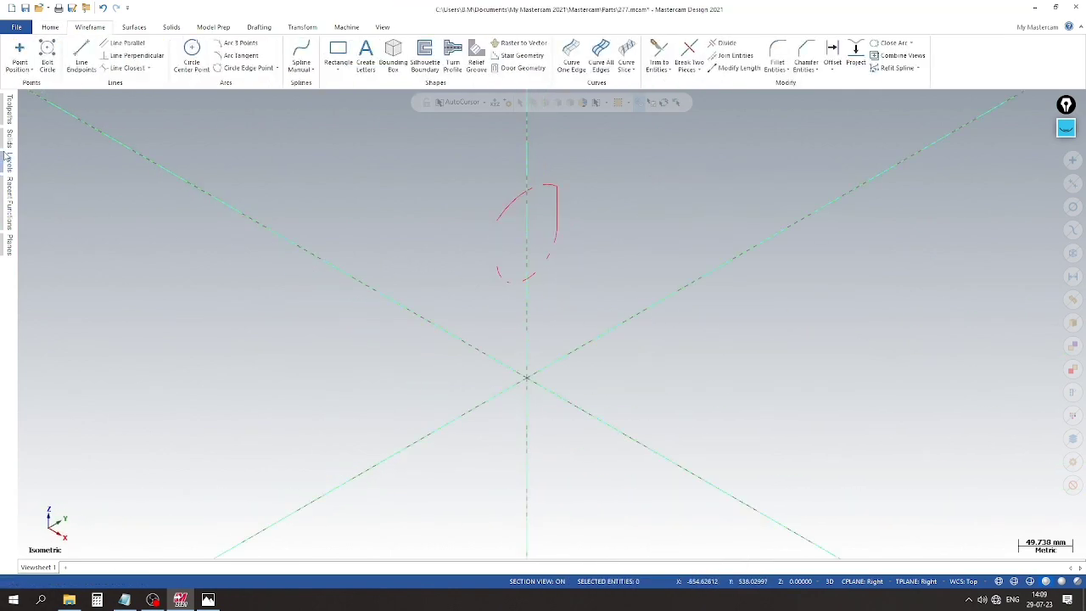
{"action": "left_click", "coordinate": [5, 158]}
{"action": "left_click", "coordinate": [60, 157]}
{"action": "mouse_move", "coordinate": [778, 399]}
{"action": "middle_mouse_down"}
{"action": "mouse_move", "coordinate": [747, 375]}
{"action": "mouse_move", "coordinate": [764, 391]}
{"action": "middle_mouse_up"}
{"action": "middle_click_drag", "start_coordinate": [739, 393], "coordinate": [772, 378]}
{"action": "middle_click_drag", "start_coordinate": [453, 257], "coordinate": [370, 255]}
Translate the closed profile with the Move method by a Z delta of 70 mm to both sides.
{"action": "left_click_drag", "start_coordinate": [462, 153], "coordinate": [731, 391]}
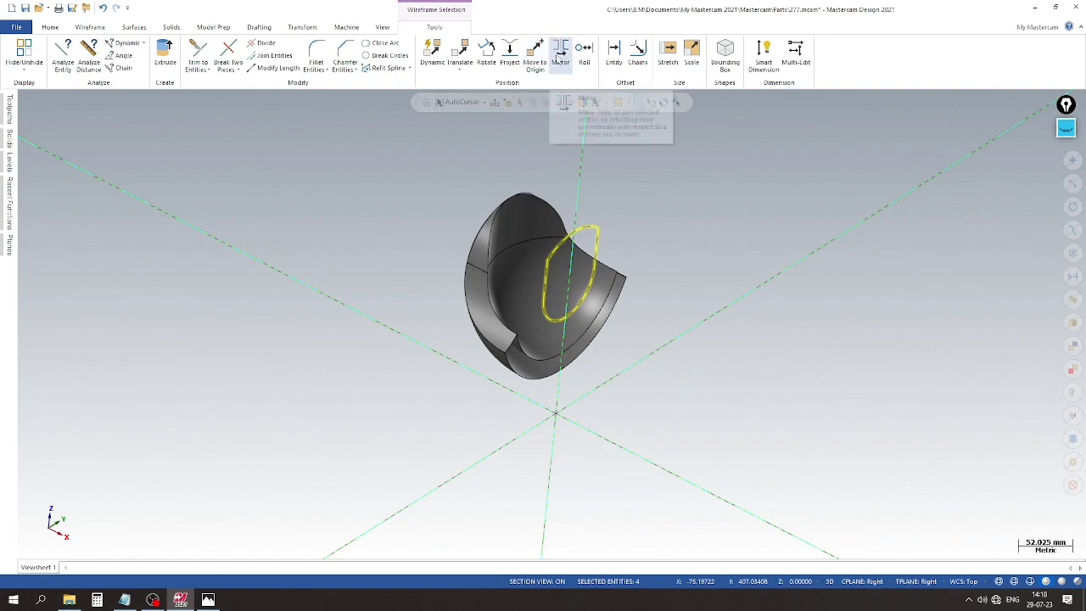
{"action": "left_click", "coordinate": [459, 54]}
{"action": "left_click_drag", "start_coordinate": [694, 284], "coordinate": [728, 322]}
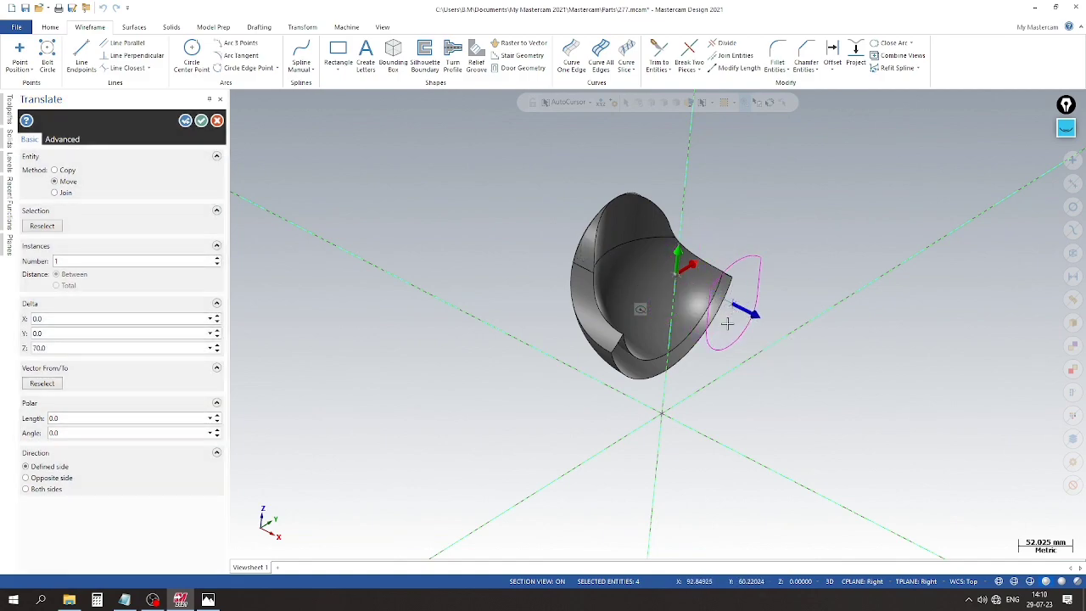
{"action": "double_click", "coordinate": [69, 347]}
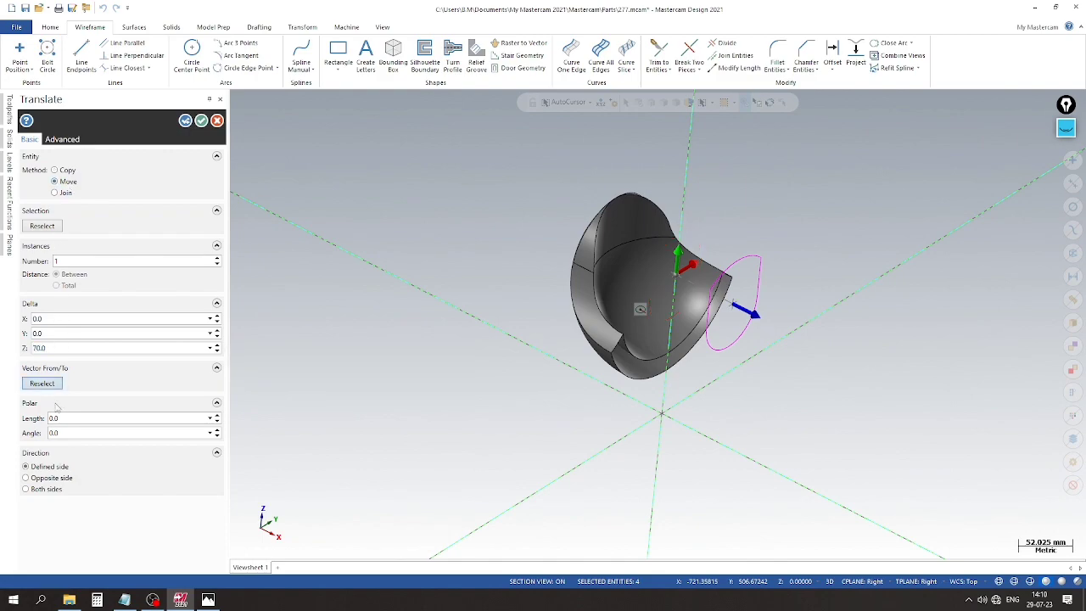
{"action": "left_click", "coordinate": [47, 489]}
{"action": "mouse_move", "coordinate": [489, 406]}
{"action": "middle_mouse_down"}
{"action": "mouse_move", "coordinate": [368, 373]}
{"action": "mouse_move", "coordinate": [432, 402]}
{"action": "mouse_move", "coordinate": [461, 436]}
{"action": "mouse_move", "coordinate": [460, 420]}
{"action": "mouse_move", "coordinate": [381, 368]}
{"action": "mouse_move", "coordinate": [412, 376]}
{"action": "mouse_move", "coordinate": [443, 393]}
{"action": "mouse_move", "coordinate": [361, 385]}
{"action": "mouse_move", "coordinate": [548, 390]}
{"action": "mouse_move", "coordinate": [585, 420]}
{"action": "middle_mouse_up"}
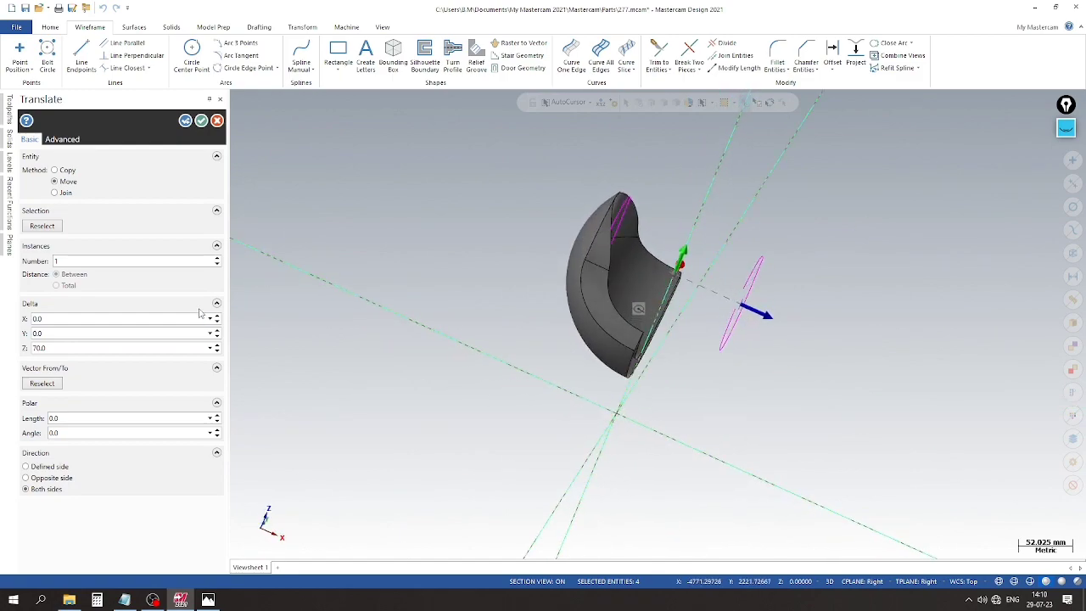
{"action": "left_click", "coordinate": [201, 120]}
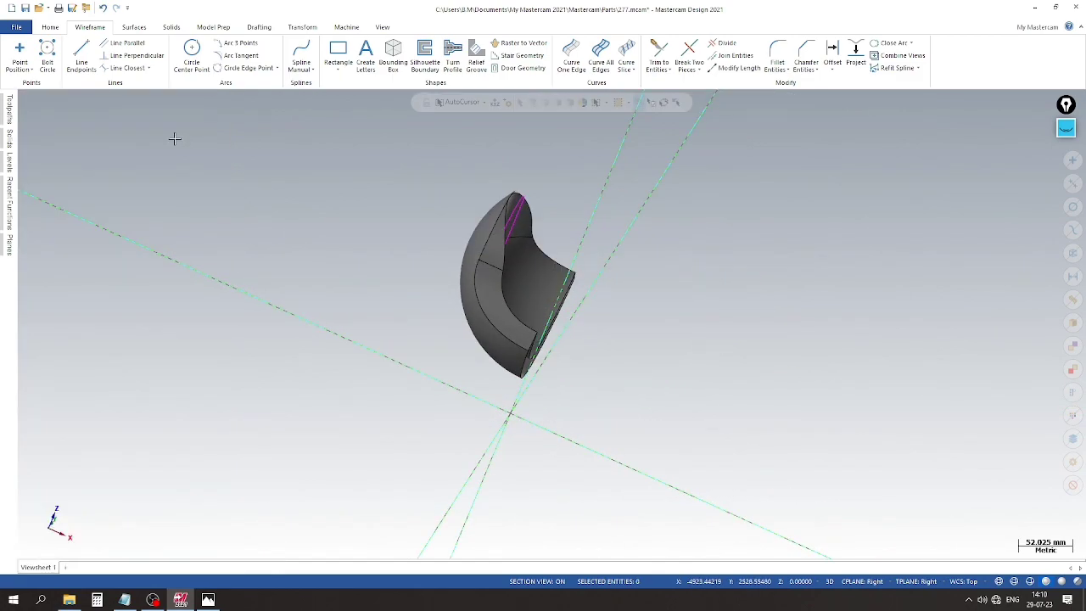
Turn off sectioning on the Right plane to display the whole fork and clear the result colours from the two moved profiles.
{"action": "left_click", "coordinate": [7, 244]}
{"action": "left_click", "coordinate": [208, 185]}
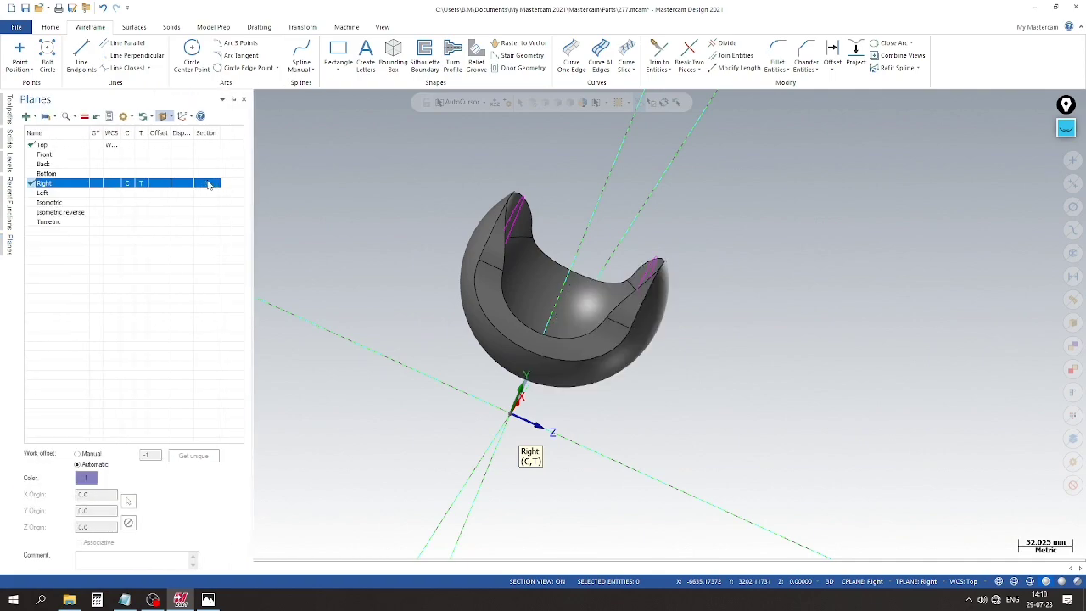
{"action": "middle_click_drag", "start_coordinate": [321, 244], "coordinate": [721, 230]}
{"action": "right_click", "coordinate": [736, 154]}
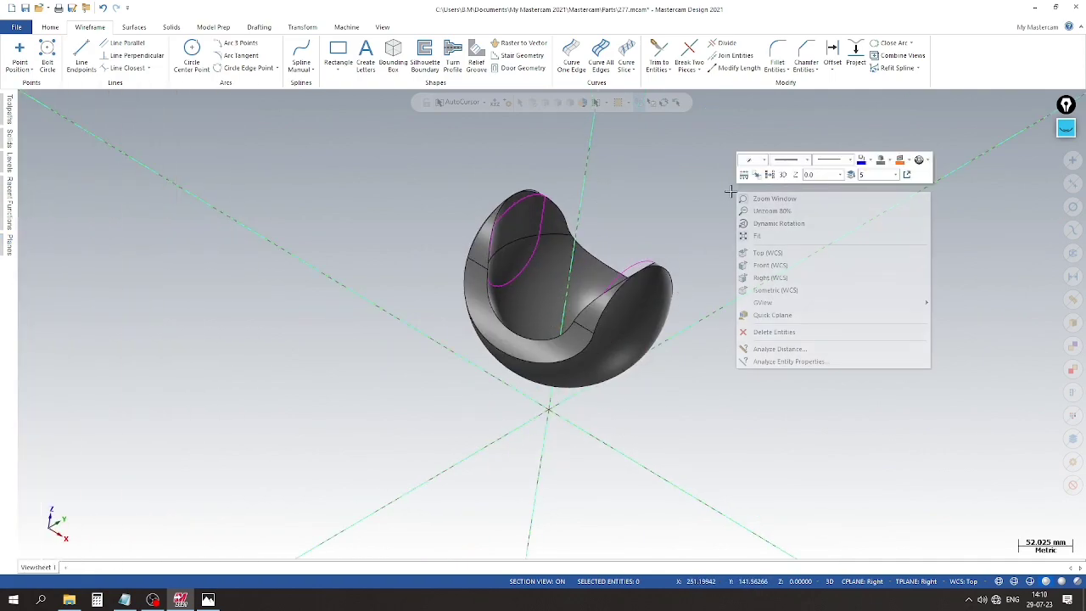
{"action": "scroll", "coordinate": [767, 189], "scroll_direction": "up", "scroll_amount": 2}
{"action": "middle_click_drag", "start_coordinate": [767, 189], "coordinate": [288, 243]}
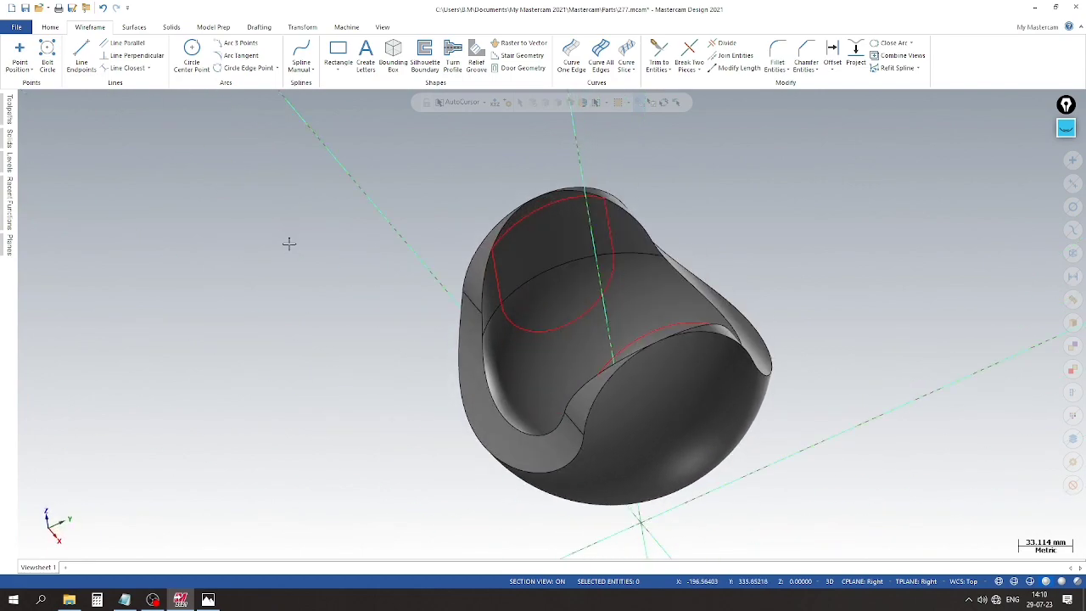
Extrude the closed profile at the negative-X fork arm 10 mm outward in one direction, adding it as a boss.
{"action": "left_click", "coordinate": [170, 27]}
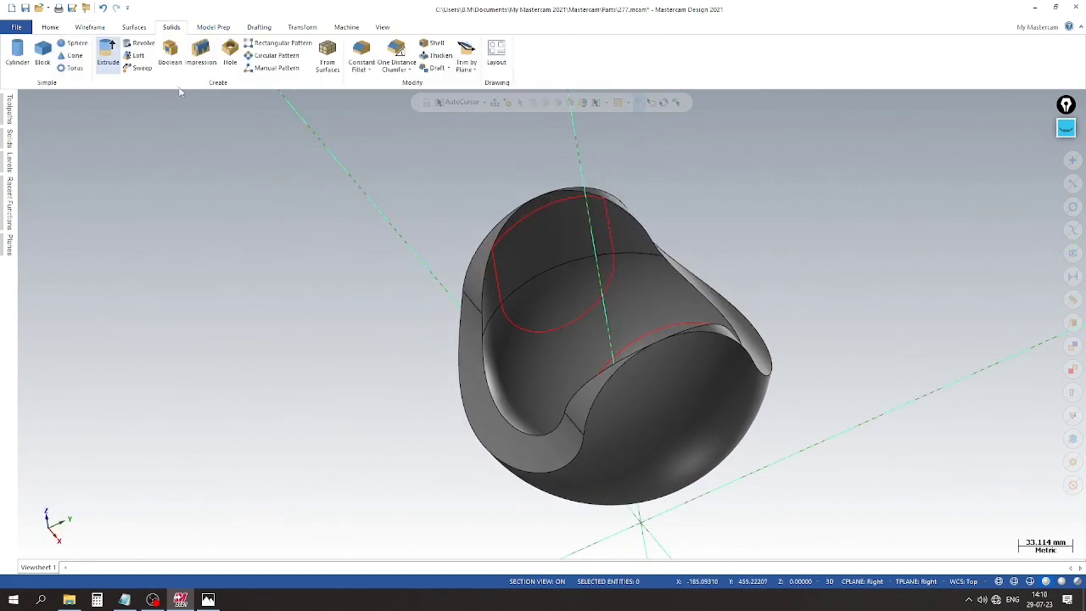
{"action": "left_click", "coordinate": [108, 55]}
{"action": "left_click", "coordinate": [648, 224]}
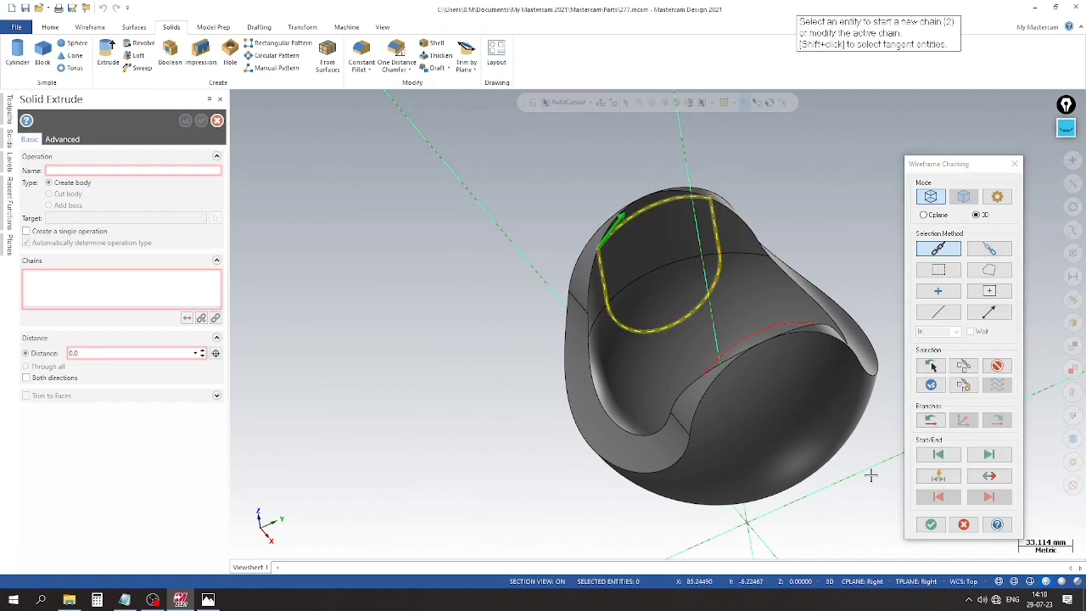
{"action": "left_click", "coordinate": [929, 524]}
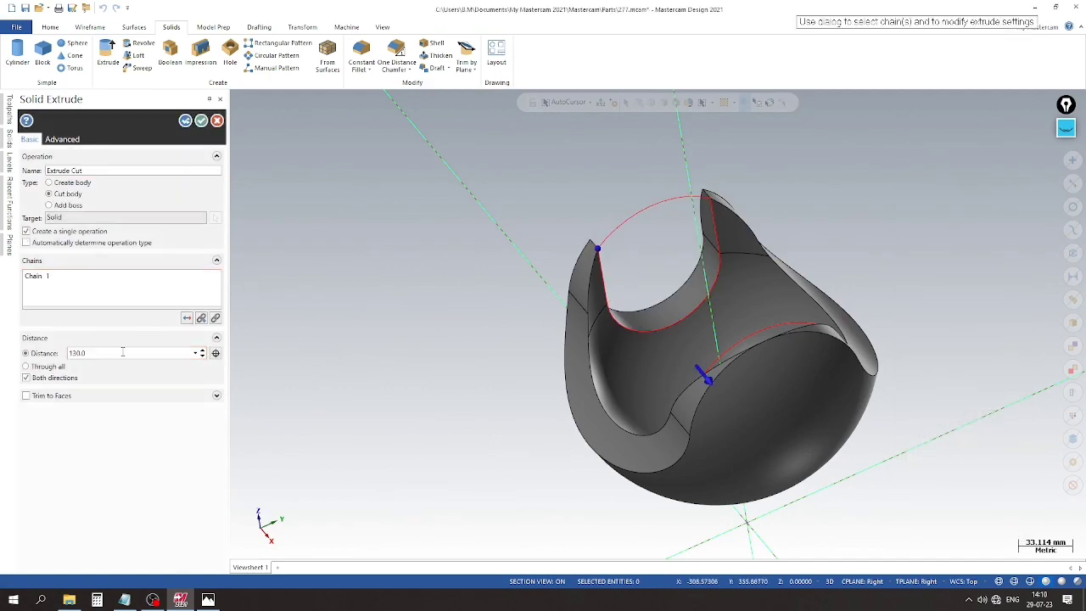
{"action": "left_click", "coordinate": [50, 380]}
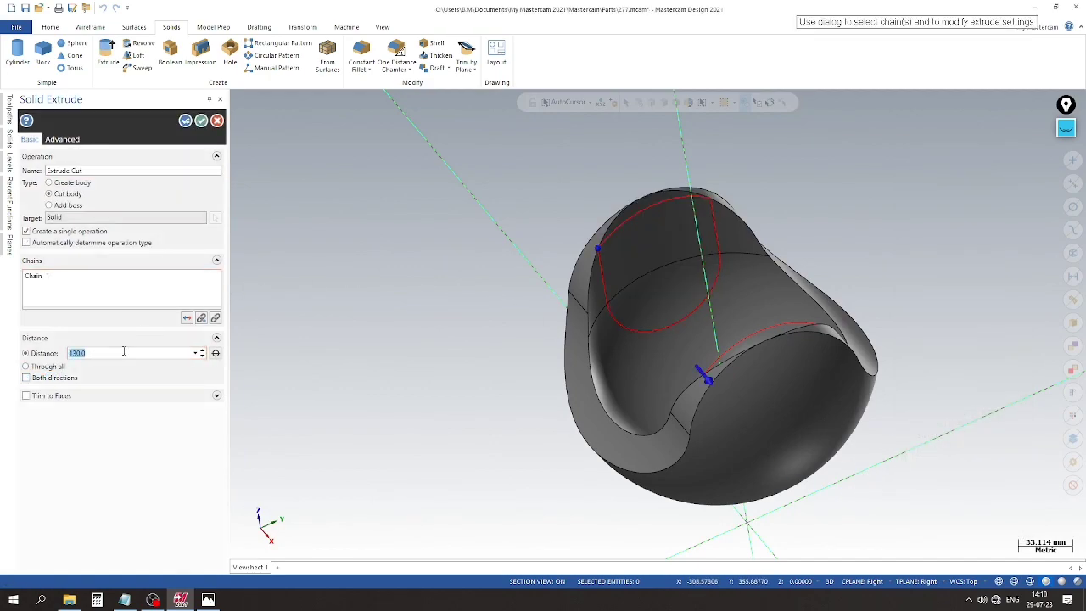
{"action": "left_click", "coordinate": [186, 318]}
{"action": "left_click", "coordinate": [66, 185]}
{"action": "middle_click_drag", "start_coordinate": [339, 206], "coordinate": [399, 230]}
{"action": "scroll", "coordinate": [600, 204], "scroll_direction": "up", "scroll_amount": 3}
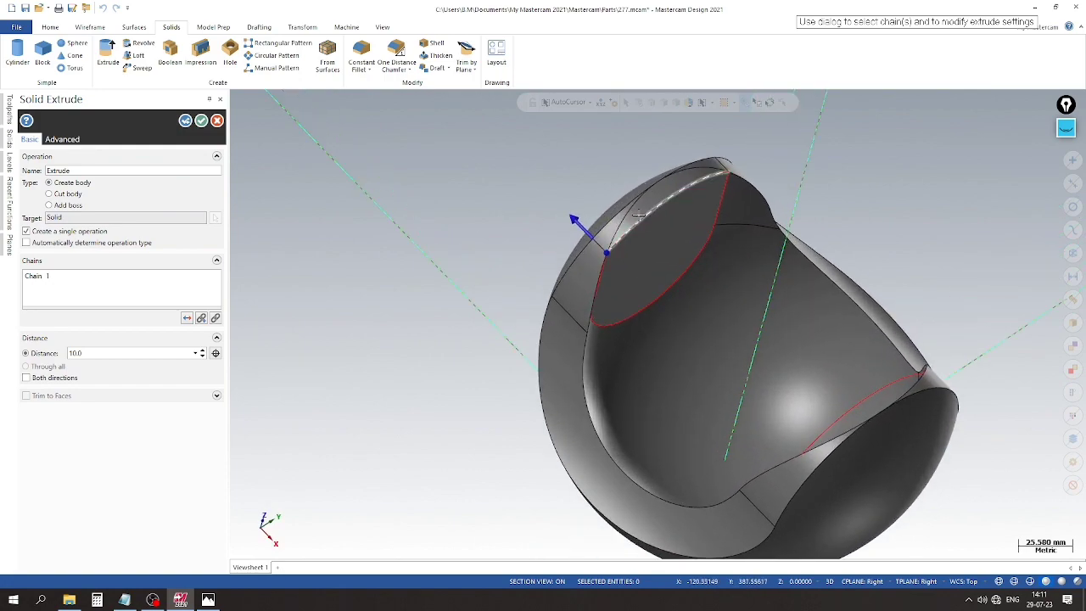
{"action": "scroll", "coordinate": [619, 185], "scroll_direction": "up", "scroll_amount": 2}
{"action": "left_click", "coordinate": [201, 356]}
{"action": "left_click", "coordinate": [202, 350]}
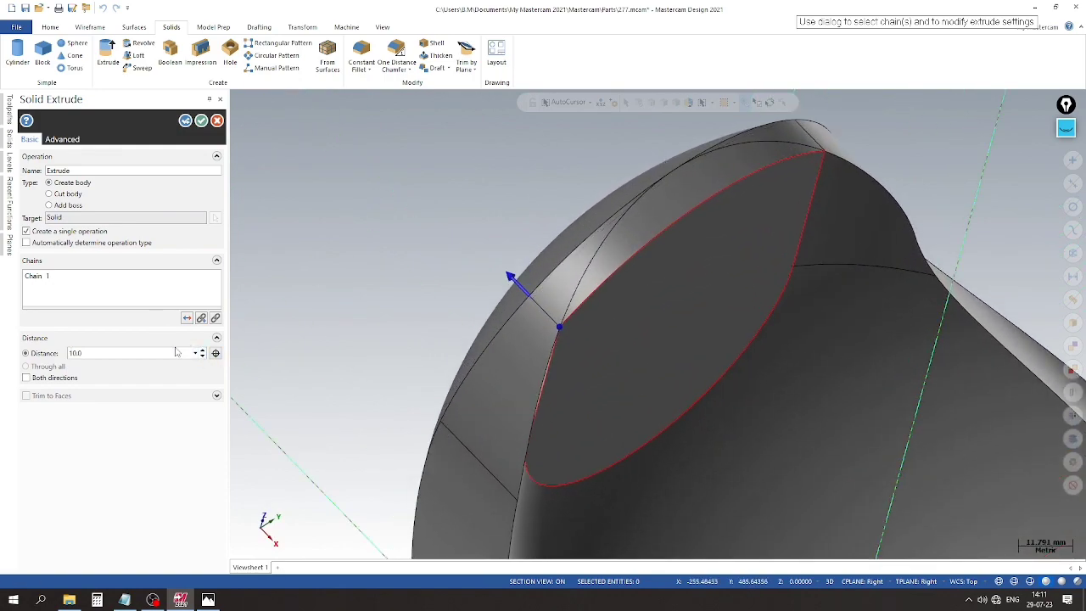
{"action": "left_click", "coordinate": [67, 205]}
{"action": "middle_click_drag", "start_coordinate": [406, 219], "coordinate": [308, 282]}
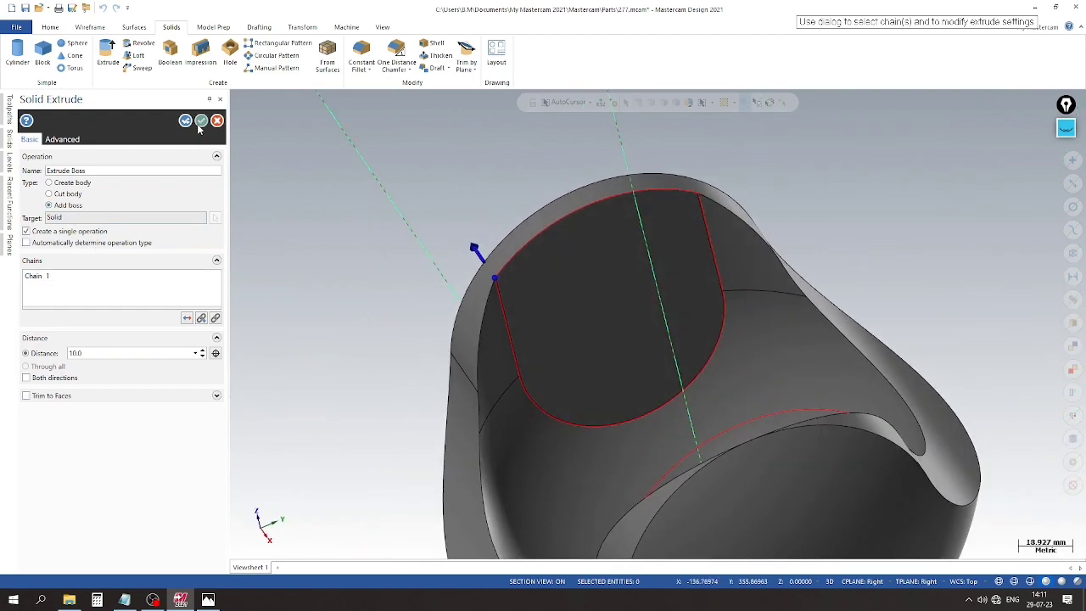
Extrude the closed profile at the positive-X fork arm 10 mm outward as an added boss.
{"action": "scroll", "coordinate": [388, 202], "scroll_direction": "down", "scroll_amount": 3}
{"action": "middle_click_drag", "start_coordinate": [378, 248], "coordinate": [644, 305]}
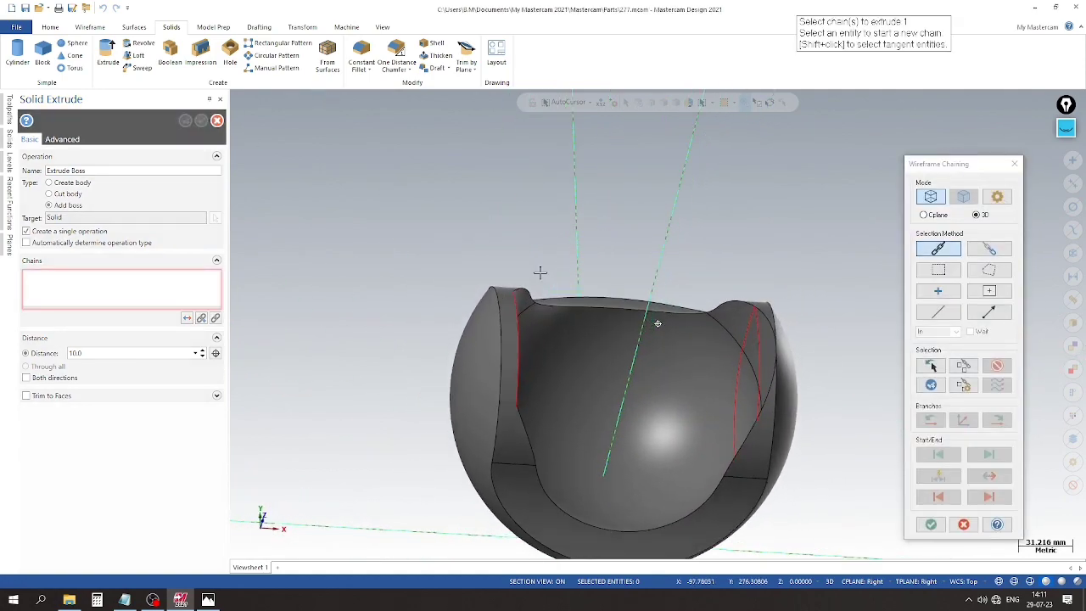
{"action": "left_click", "coordinate": [762, 346]}
{"action": "left_click", "coordinate": [930, 525]}
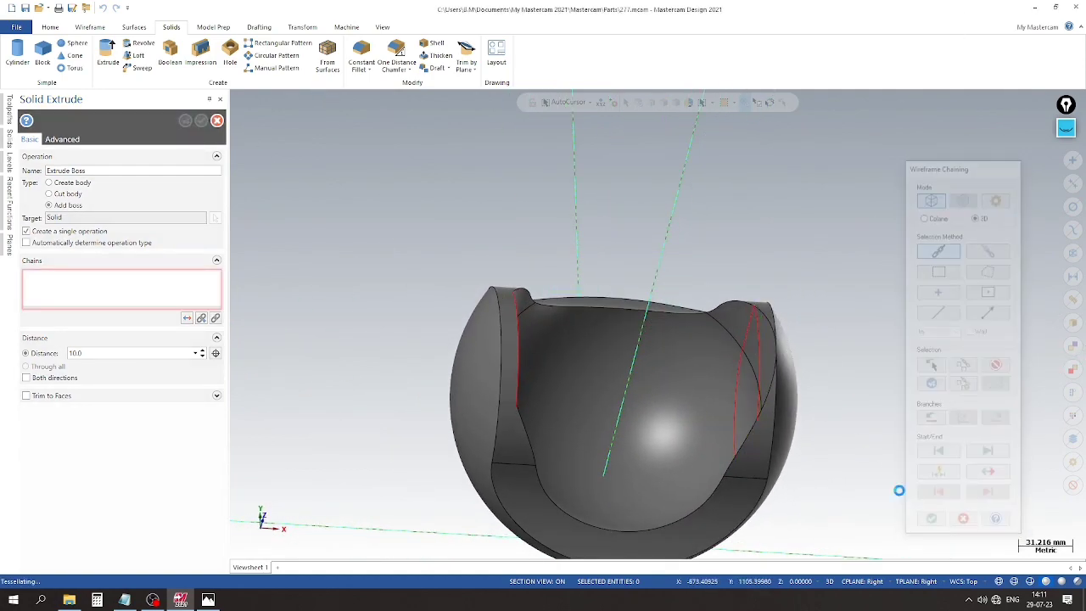
{"action": "left_click", "coordinate": [189, 318]}
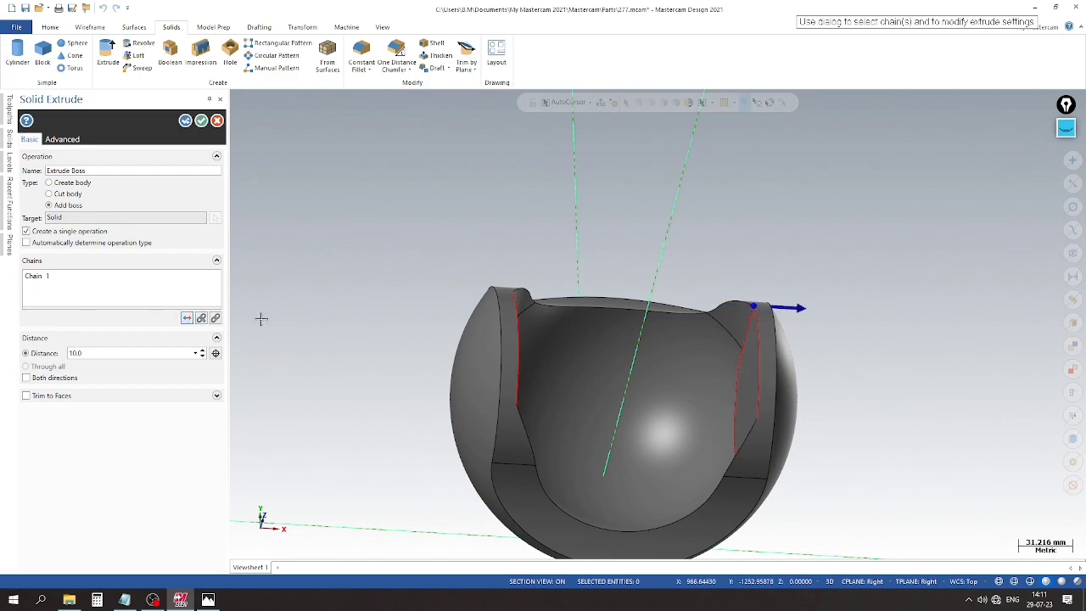
{"action": "left_click", "coordinate": [217, 121]}
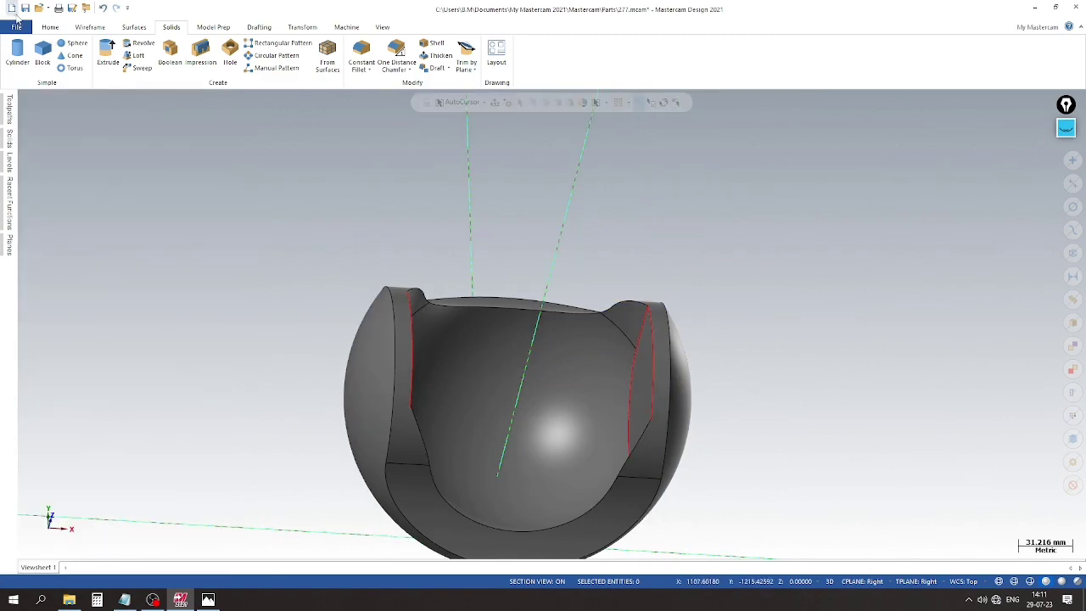
Switch to the front view of the fork body.
{"action": "scroll", "coordinate": [698, 268], "scroll_direction": "down", "scroll_amount": 3}
{"action": "mouse_move", "coordinate": [551, 324]}
{"action": "middle_mouse_down"}
{"action": "mouse_move", "coordinate": [603, 247]}
{"action": "mouse_move", "coordinate": [559, 261]}
{"action": "mouse_move", "coordinate": [718, 254]}
{"action": "mouse_move", "coordinate": [660, 247]}
{"action": "mouse_move", "coordinate": [618, 188]}
{"action": "middle_mouse_up"}
{"action": "right_click", "coordinate": [617, 188]}
{"action": "left_click", "coordinate": [651, 301]}
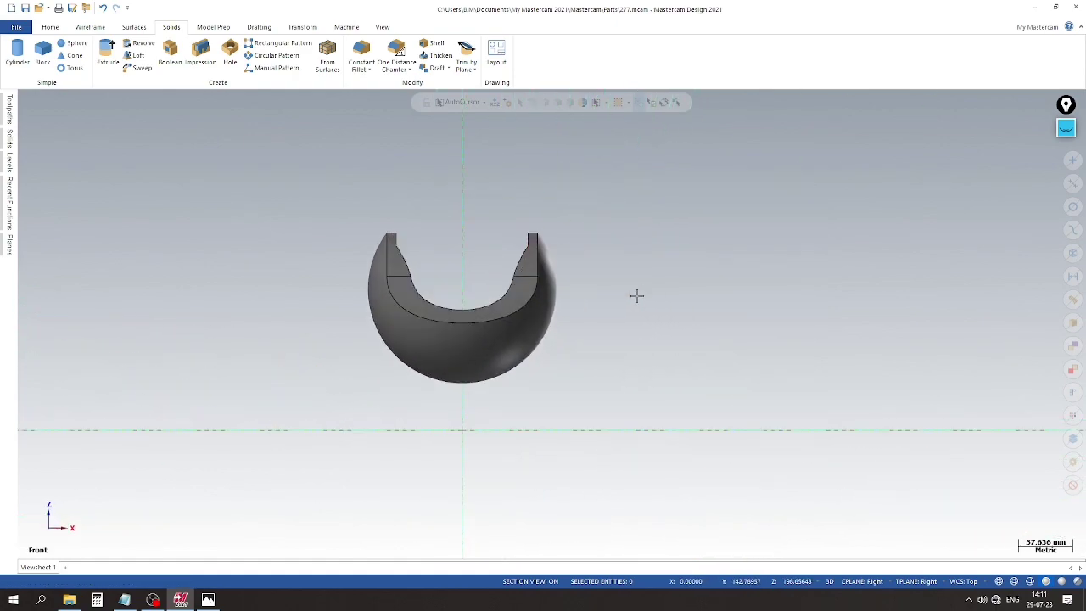
{"action": "scroll", "coordinate": [648, 296], "scroll_direction": "up", "scroll_amount": 2}
{"action": "scroll", "coordinate": [793, 332], "scroll_direction": "down", "scroll_amount": 3}
Set the construction plane to Front.
{"action": "left_click", "coordinate": [865, 581]}
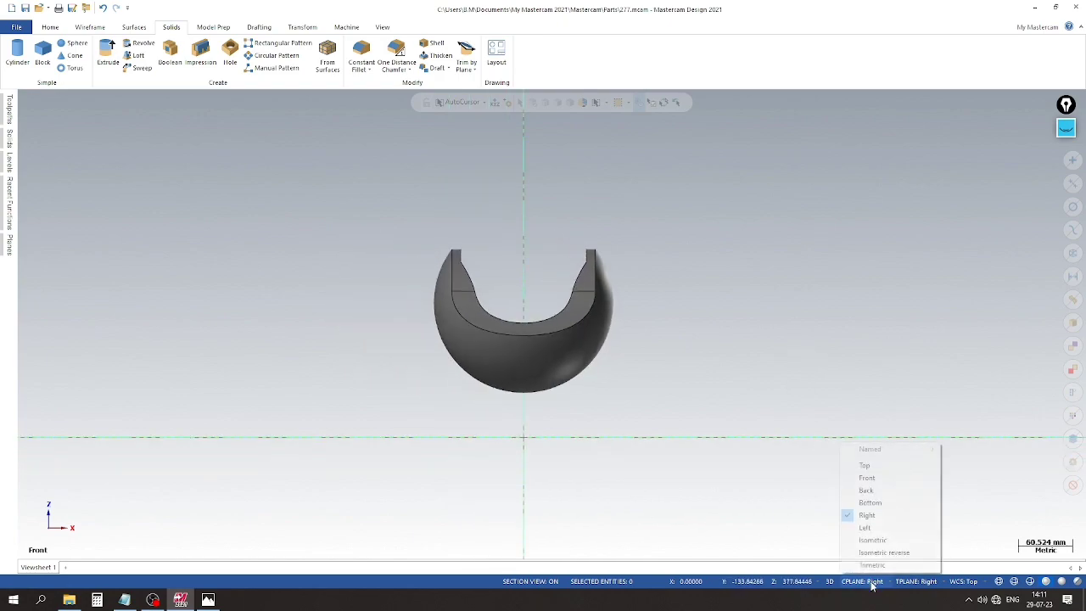
{"action": "left_click", "coordinate": [733, 286]}
{"action": "right_click", "coordinate": [733, 286]}
{"action": "left_click", "coordinate": [773, 388]}
{"action": "right_click", "coordinate": [778, 420]}
{"action": "left_click", "coordinate": [801, 443]}
{"action": "left_click", "coordinate": [864, 581]}
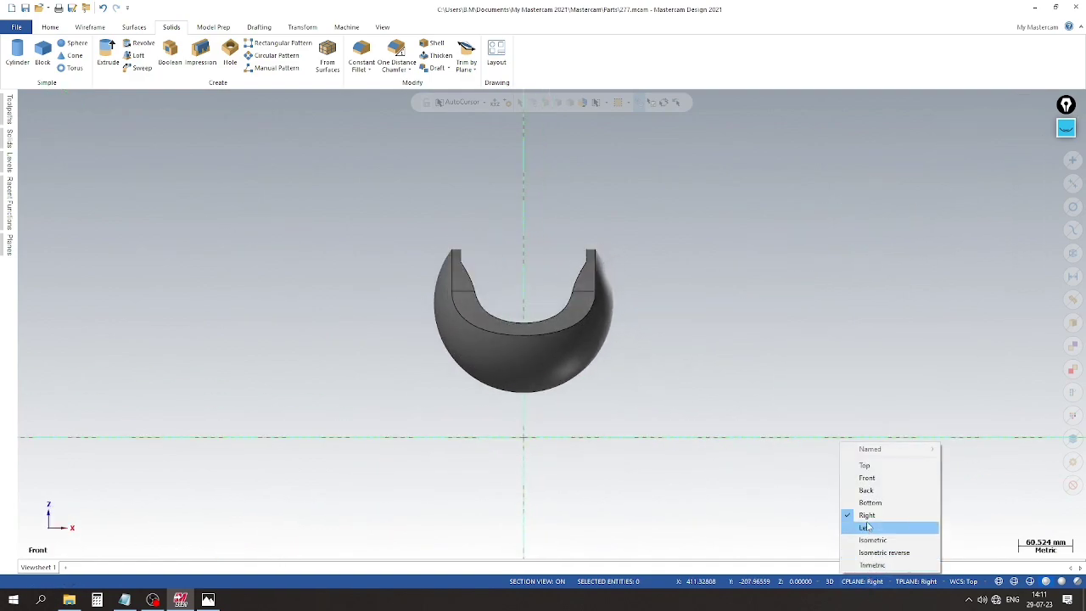
{"action": "left_click", "coordinate": [866, 478]}
Check the gap between the inner faces of the fork arms with a smart dimension and delete the dimension.
{"action": "scroll", "coordinate": [545, 244], "scroll_direction": "up", "scroll_amount": 2}
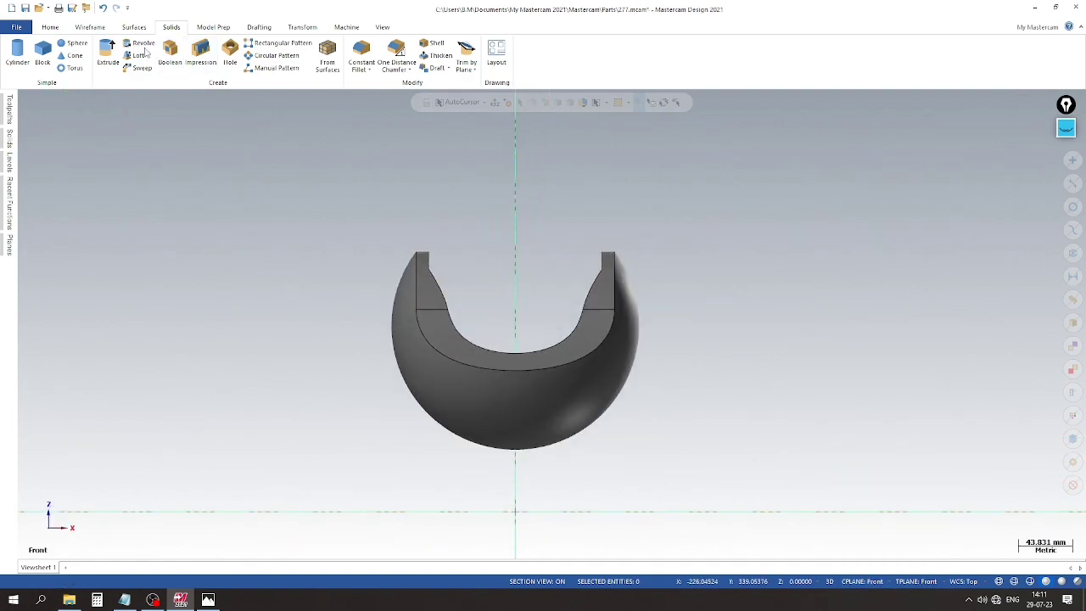
{"action": "left_click", "coordinate": [90, 27]}
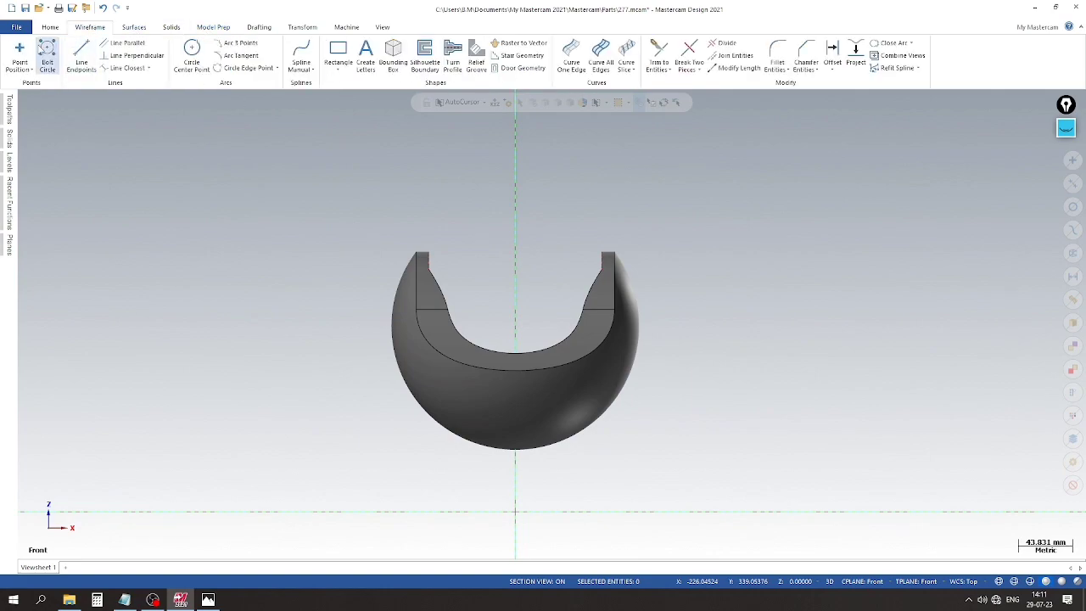
{"action": "left_click", "coordinate": [259, 28]}
{"action": "left_click", "coordinate": [20, 53]}
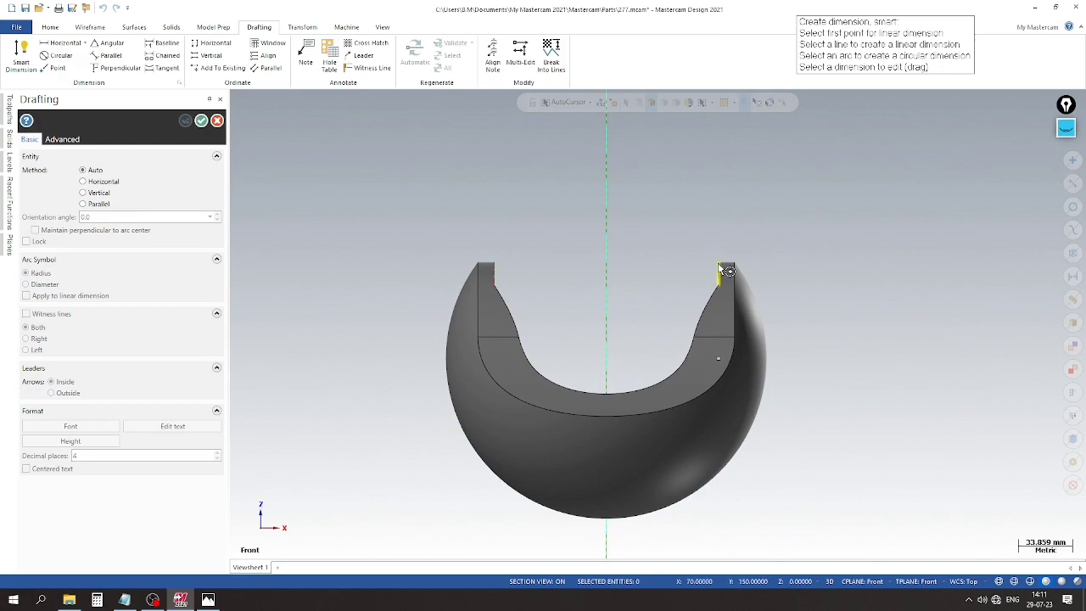
{"action": "left_click", "coordinate": [720, 265]}
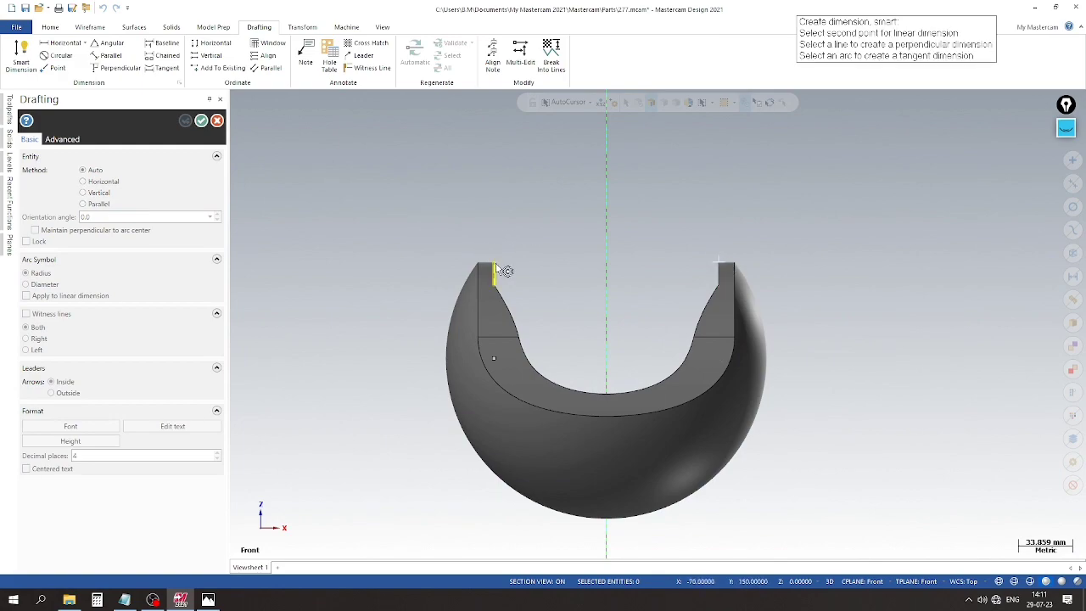
{"action": "left_click", "coordinate": [496, 265]}
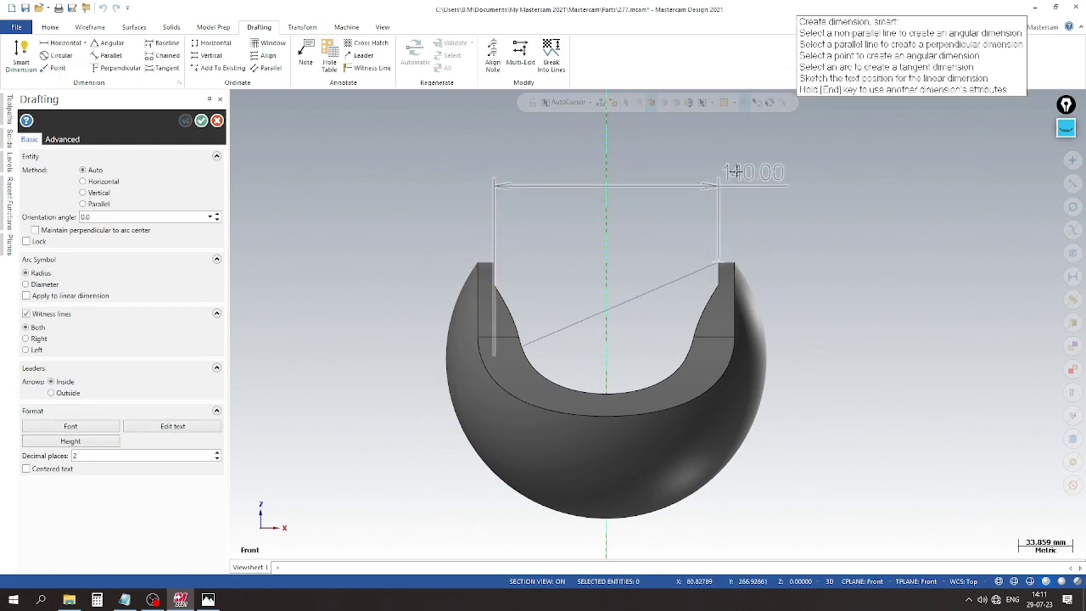
{"action": "left_click", "coordinate": [735, 172]}
{"action": "left_click", "coordinate": [201, 121]}
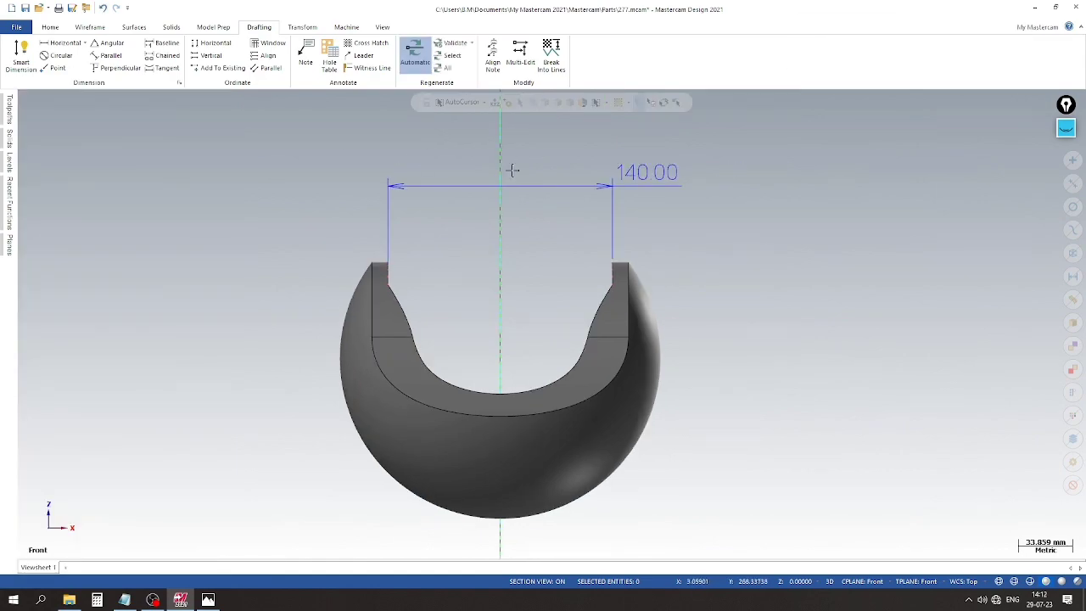
{"action": "left_click", "coordinate": [625, 175]}
{"action": "right_click", "coordinate": [612, 237]}
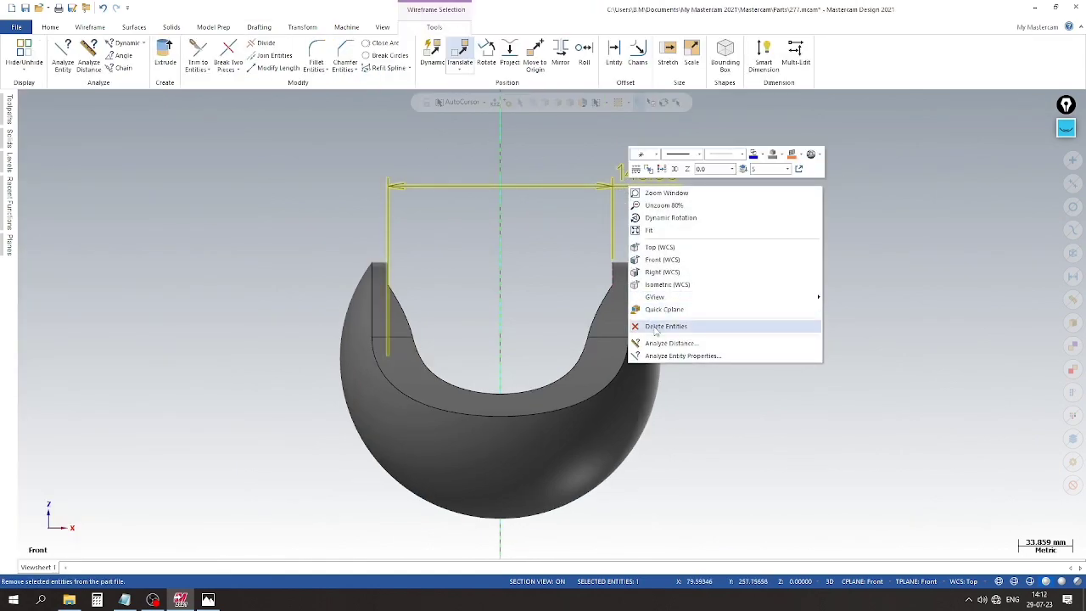
{"action": "left_click", "coordinate": [662, 329]}
Check the fork opening width in the reference drawing in Photos and return to Mastercam.
{"action": "left_click", "coordinate": [208, 600]}
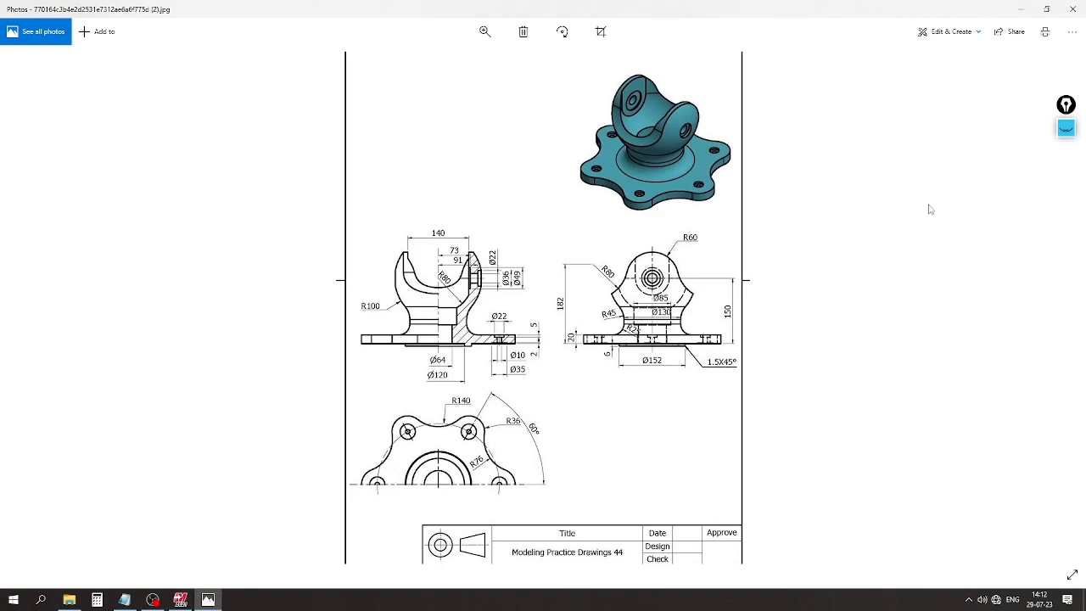
{"action": "left_click", "coordinate": [1065, 128]}
{"action": "left_click", "coordinate": [1067, 179]}
{"action": "left_click_drag", "start_coordinate": [429, 223], "coordinate": [526, 176]}
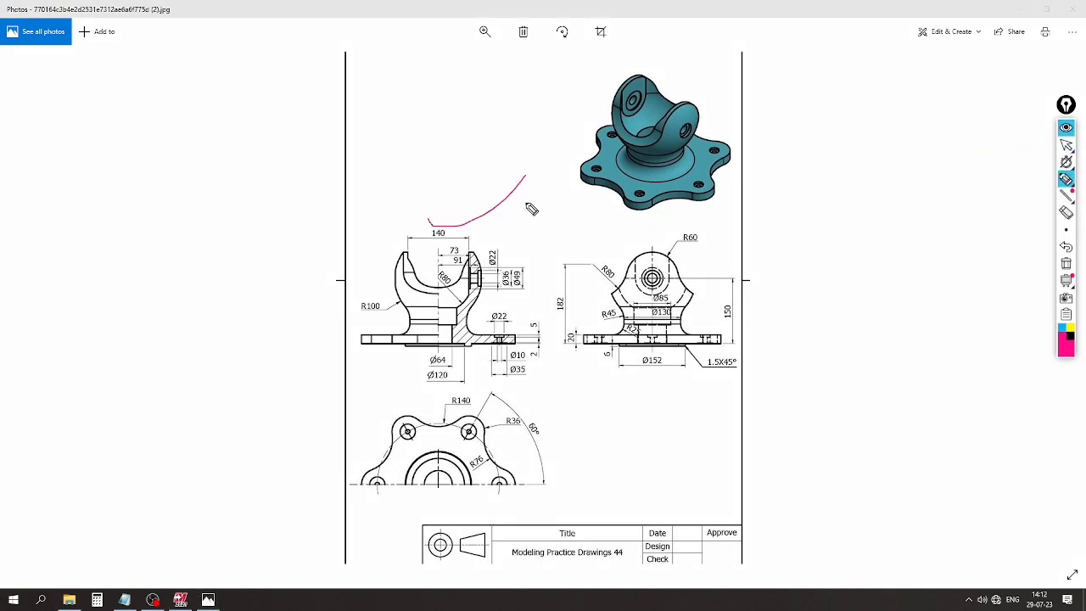
{"action": "left_click", "coordinate": [1066, 263]}
{"action": "left_click", "coordinate": [1066, 145]}
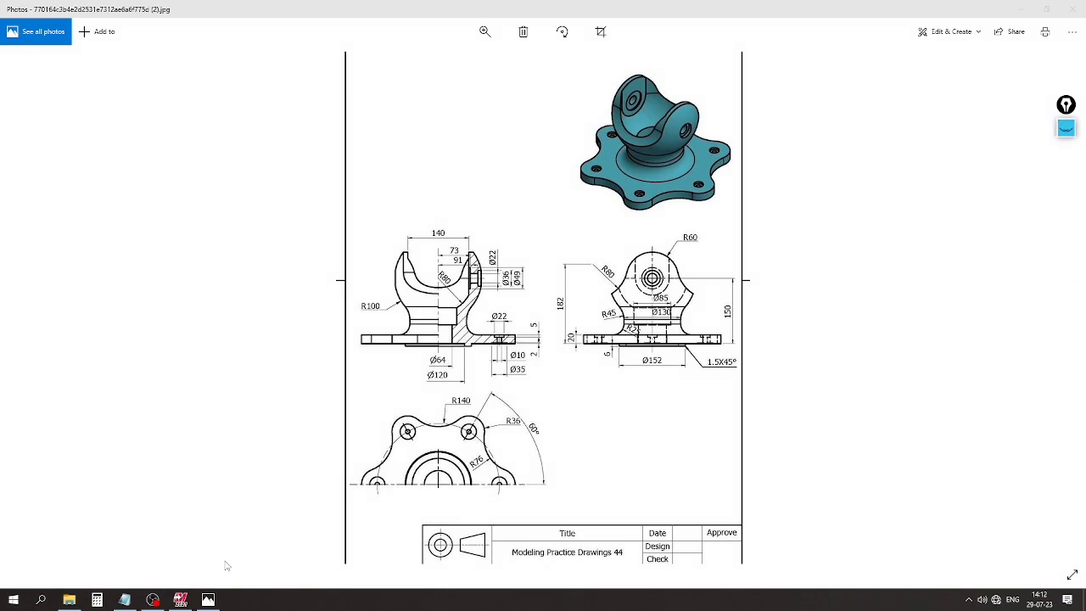
{"action": "left_click", "coordinate": [179, 600]}
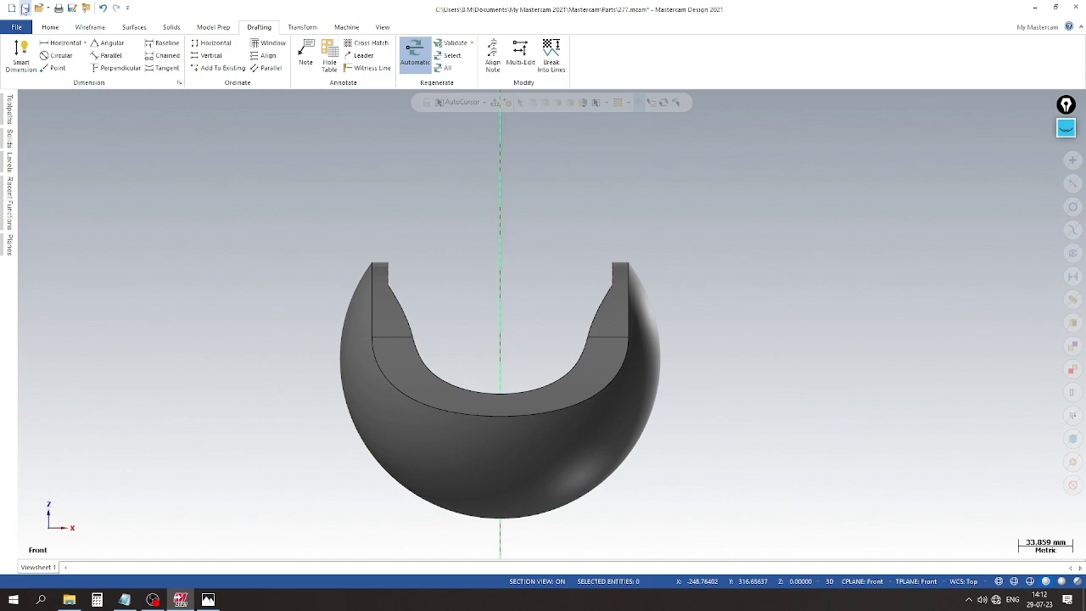
Save the part file, and hide level 5 with the profiles while making a new level 6 the active one.
{"action": "left_click", "coordinate": [25, 8]}
{"action": "middle_click_drag", "start_coordinate": [543, 313], "coordinate": [594, 323]}
{"action": "scroll", "coordinate": [593, 323], "scroll_direction": "down", "scroll_amount": 2}
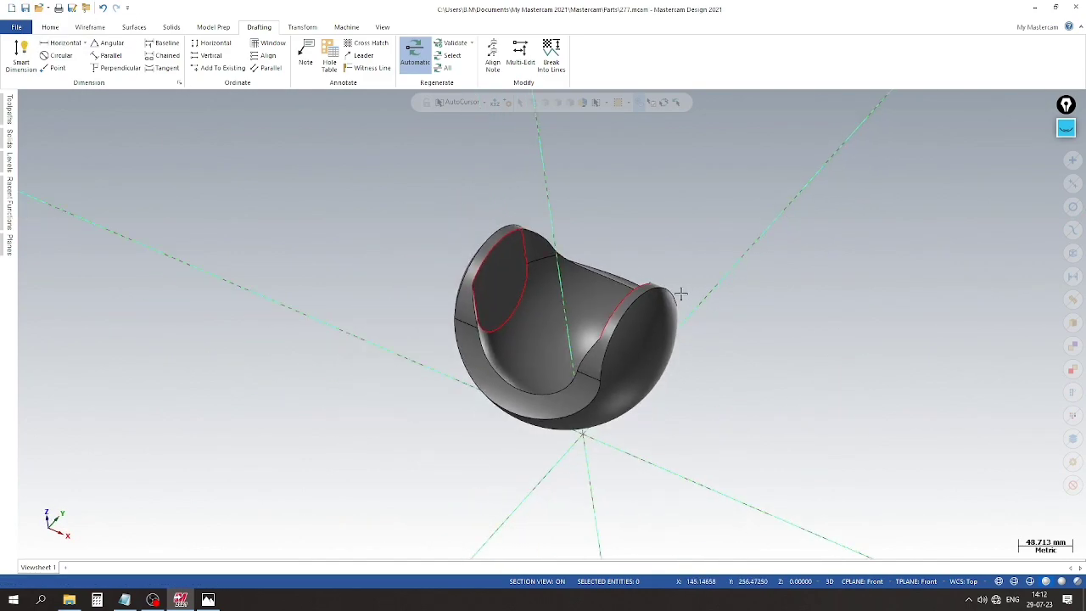
{"action": "left_click", "coordinate": [10, 163]}
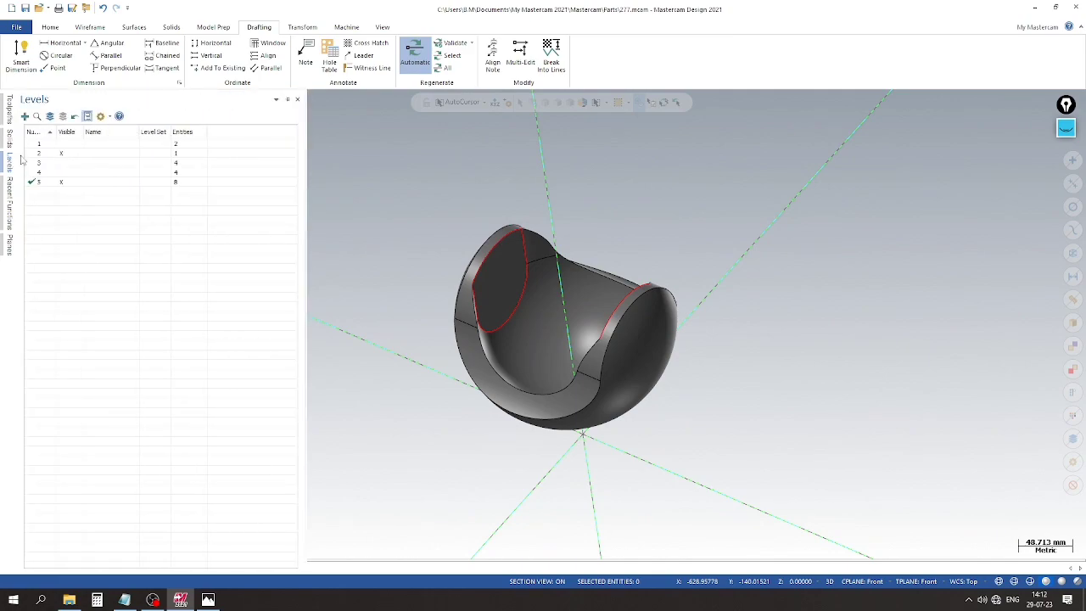
{"action": "left_click", "coordinate": [60, 184]}
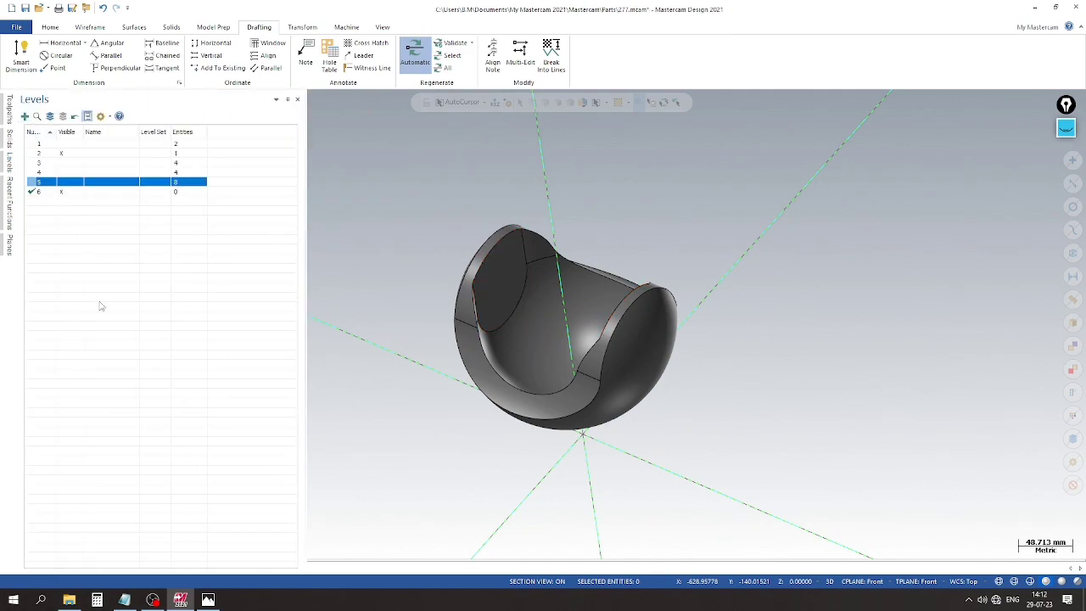
Return to the front view and turn on sectioning on the Front plane to cut through the fork body.
{"action": "middle_click_drag", "start_coordinate": [458, 207], "coordinate": [858, 229]}
{"action": "scroll", "coordinate": [561, 253], "scroll_direction": "up", "scroll_amount": 2}
{"action": "scroll", "coordinate": [460, 237], "scroll_direction": "down", "scroll_amount": 3}
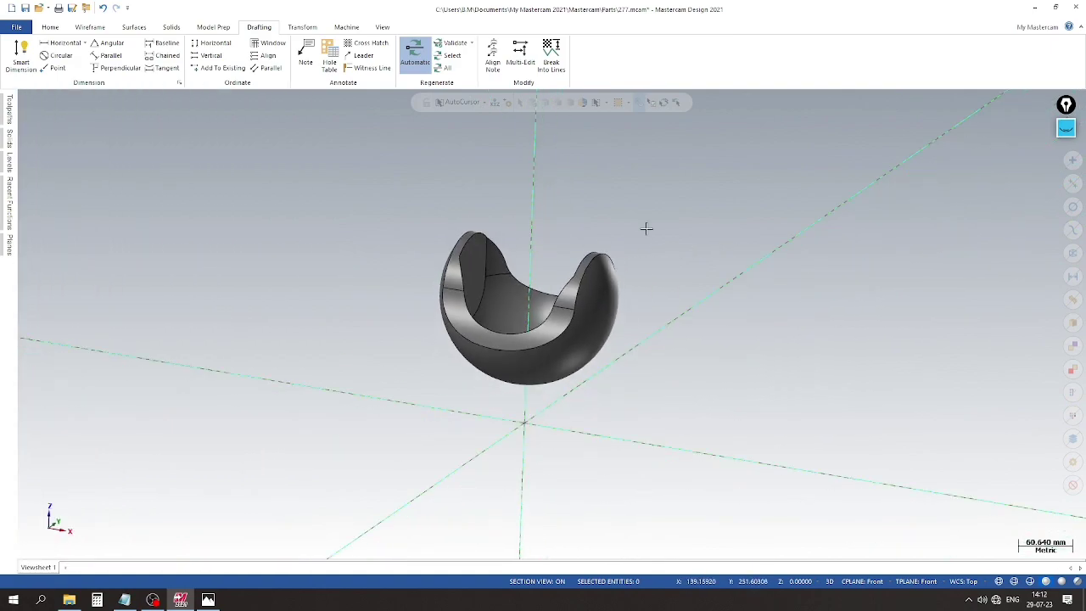
{"action": "left_click", "coordinate": [862, 581]}
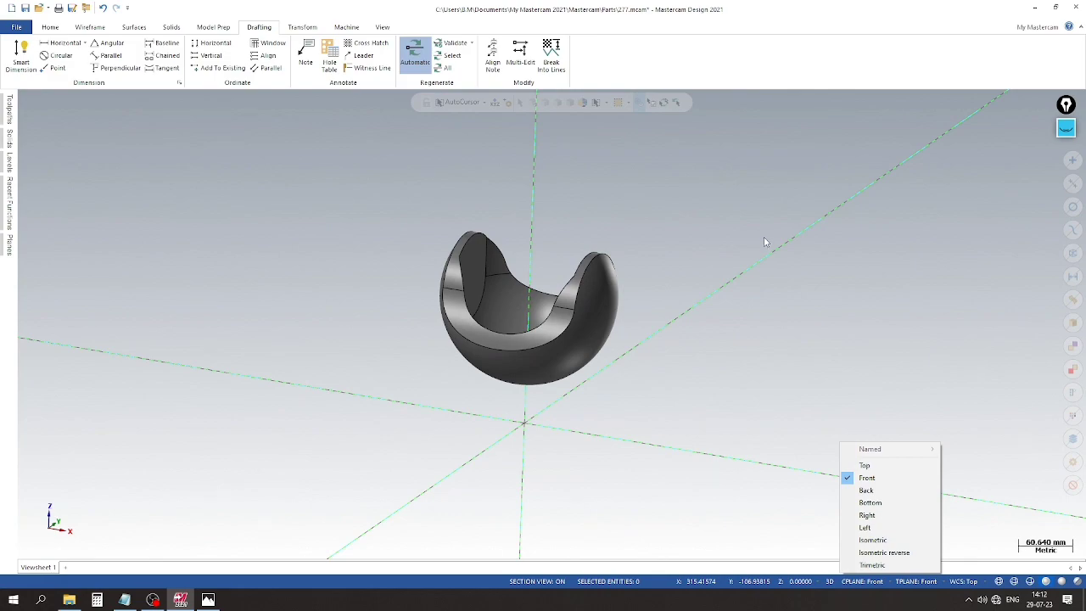
{"action": "right_click", "coordinate": [693, 194]}
{"action": "left_click", "coordinate": [721, 286]}
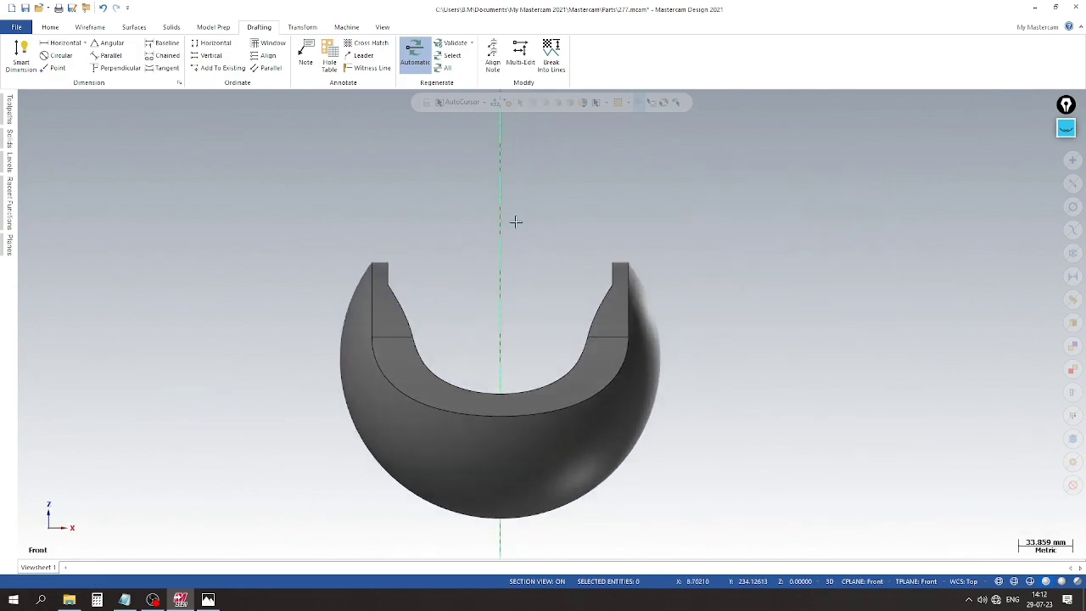
{"action": "scroll", "coordinate": [519, 219], "scroll_direction": "down", "scroll_amount": 1}
{"action": "left_click", "coordinate": [9, 246]}
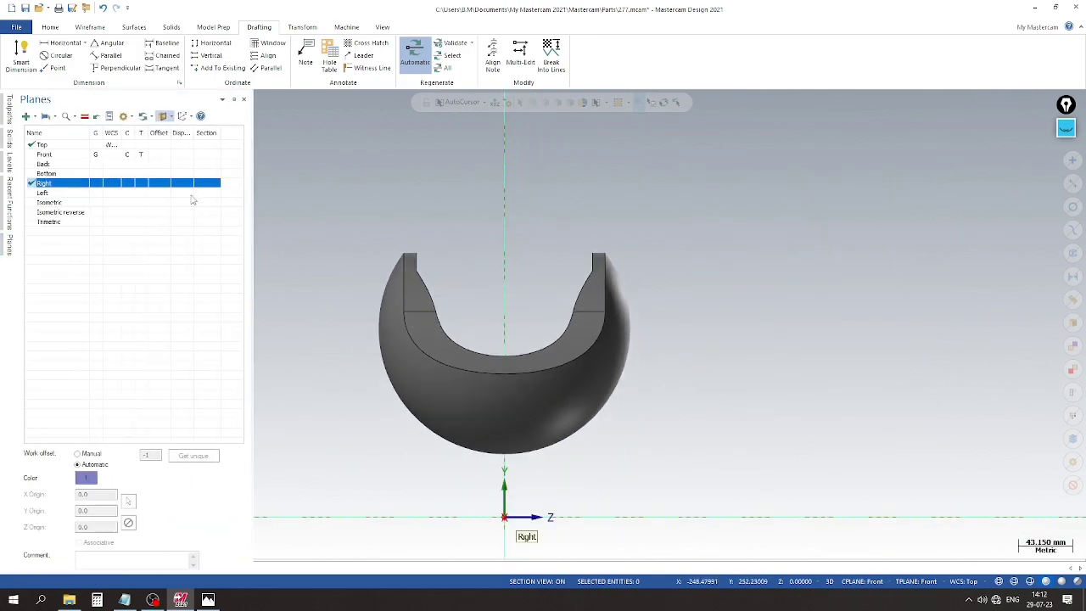
{"action": "left_click", "coordinate": [204, 156]}
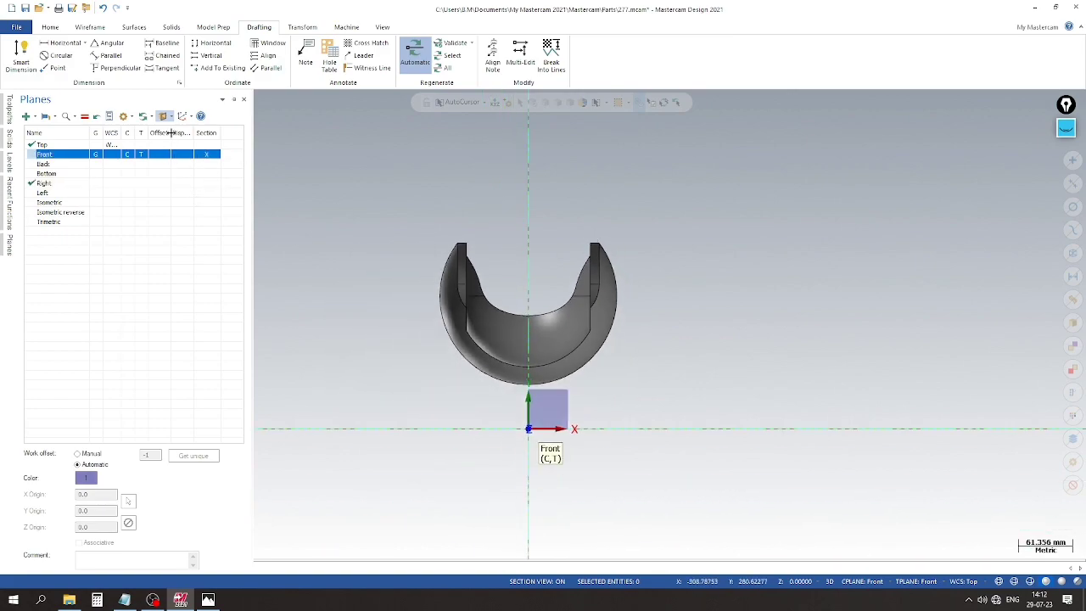
{"action": "left_click", "coordinate": [430, 219]}
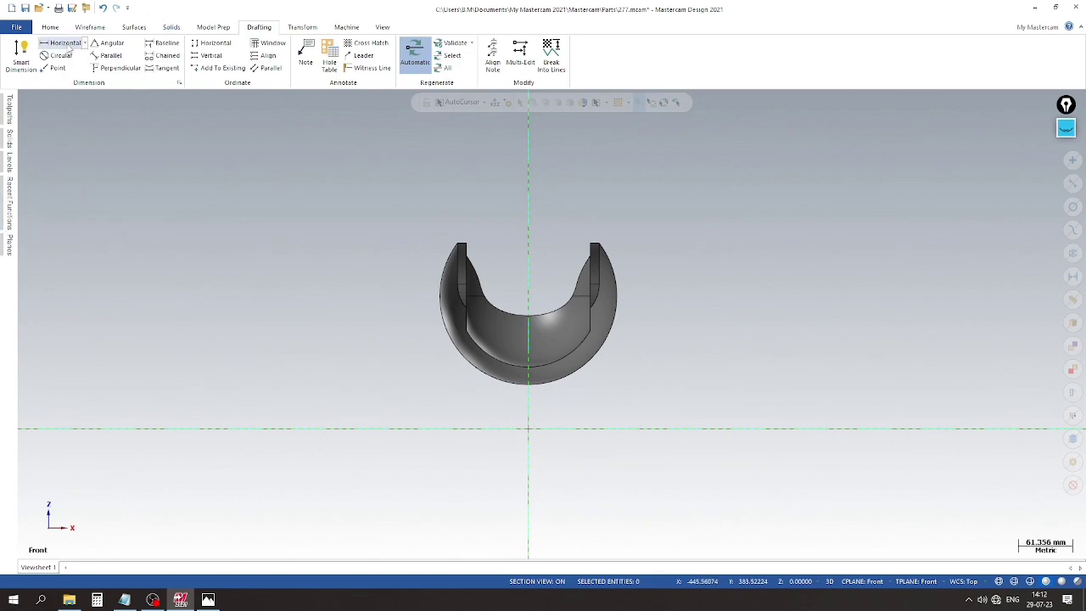
Draw a 150 mm vertical line up from the origin on the Front plane.
{"action": "left_click", "coordinate": [90, 26]}
{"action": "left_click", "coordinate": [82, 60]}
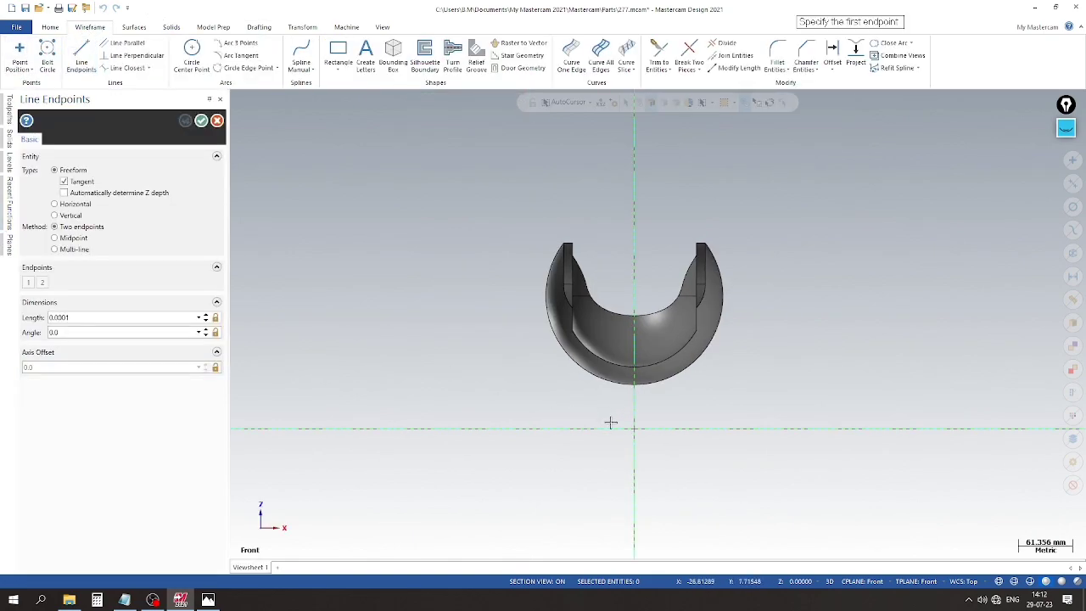
{"action": "left_click", "coordinate": [98, 319]}
{"action": "left_click", "coordinate": [193, 319]}
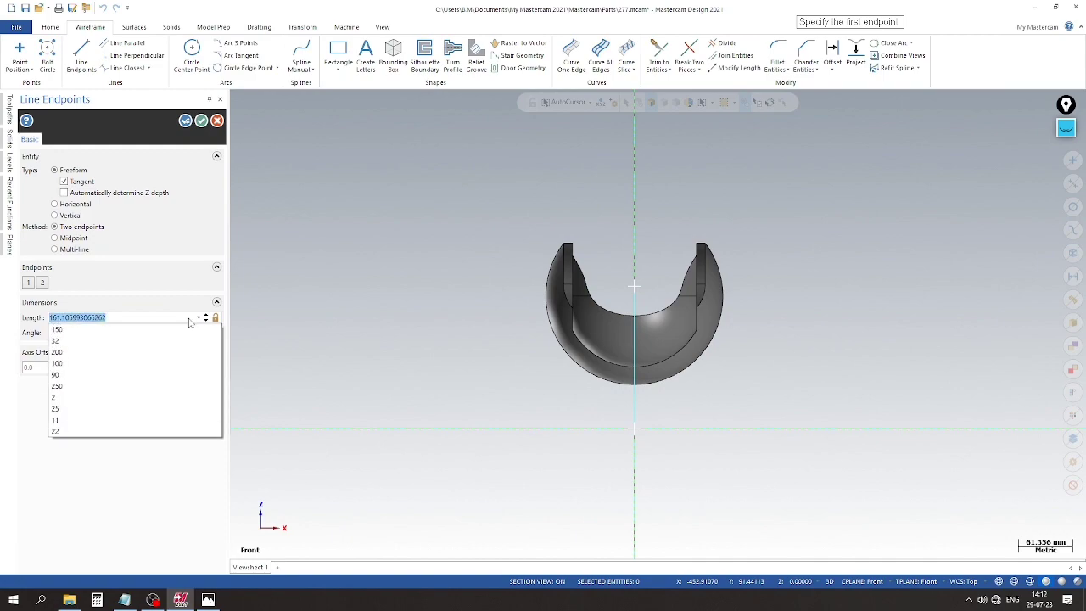
{"action": "left_click", "coordinate": [187, 329]}
{"action": "left_click", "coordinate": [200, 122]}
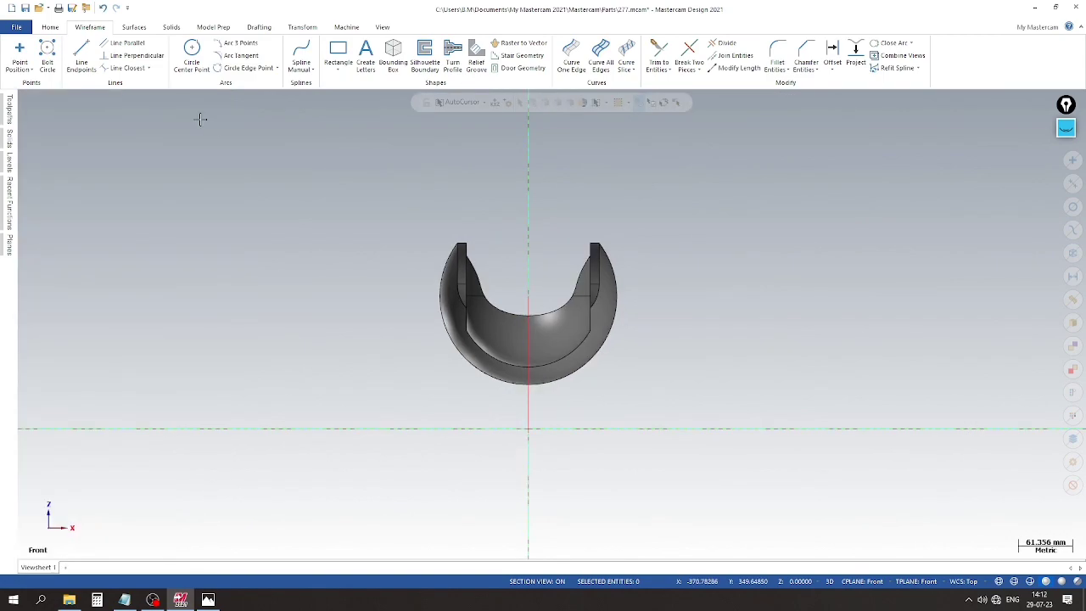
Inspect the fork in the front view, check its dimensions in the reference drawing in Photos, and return to Mastercam.
{"action": "scroll", "coordinate": [624, 247], "scroll_direction": "up", "scroll_amount": 3}
{"action": "scroll", "coordinate": [460, 285], "scroll_direction": "up", "scroll_amount": 2}
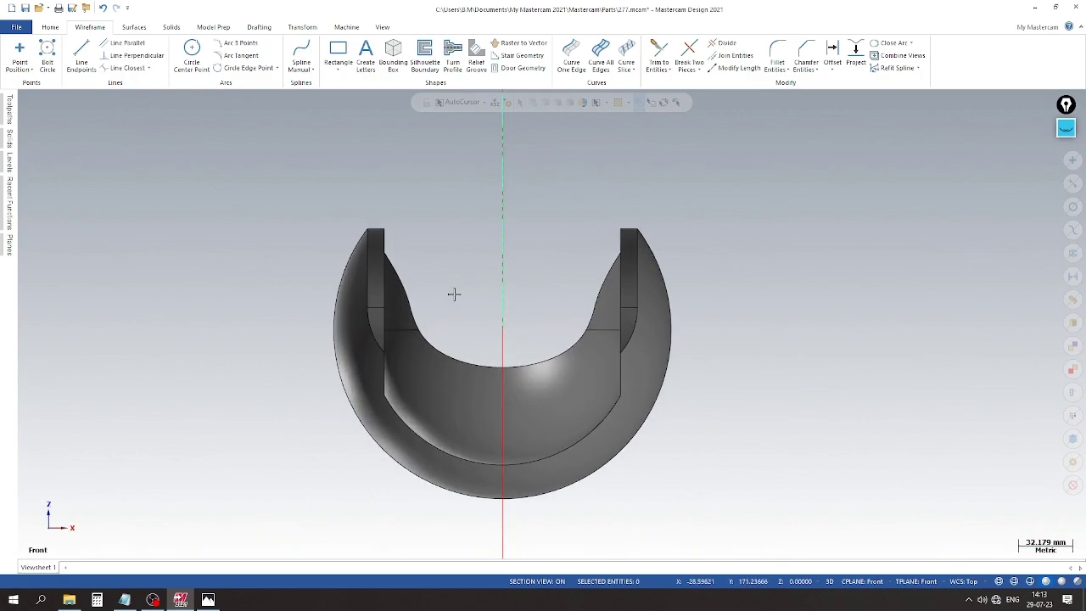
{"action": "scroll", "coordinate": [526, 238], "scroll_direction": "down", "scroll_amount": 1}
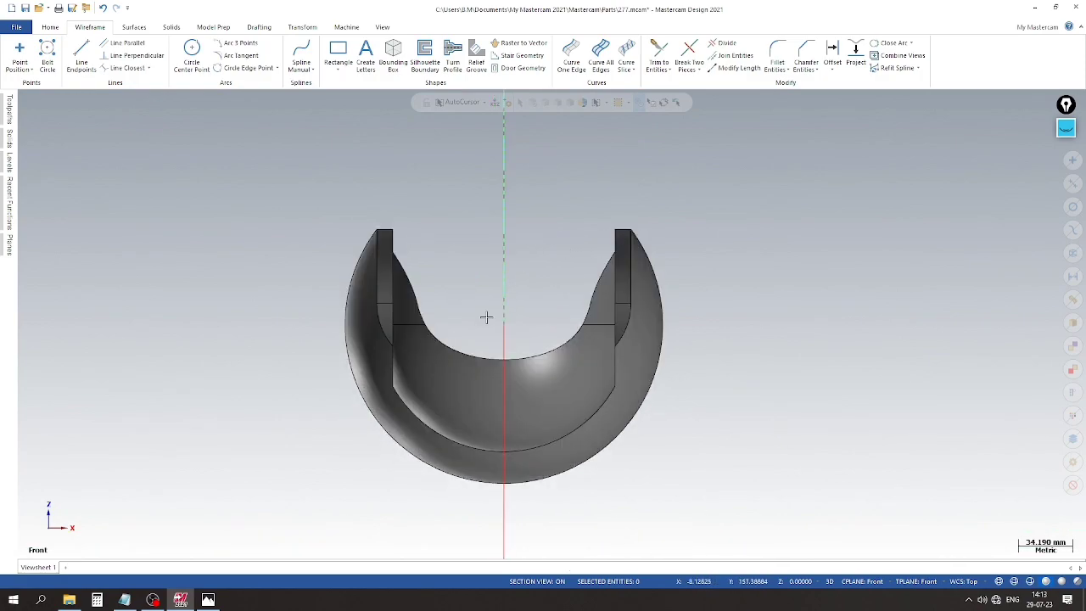
{"action": "middle_click_drag", "start_coordinate": [479, 319], "coordinate": [882, 375]}
{"action": "right_click", "coordinate": [571, 259]}
{"action": "left_click", "coordinate": [616, 335]}
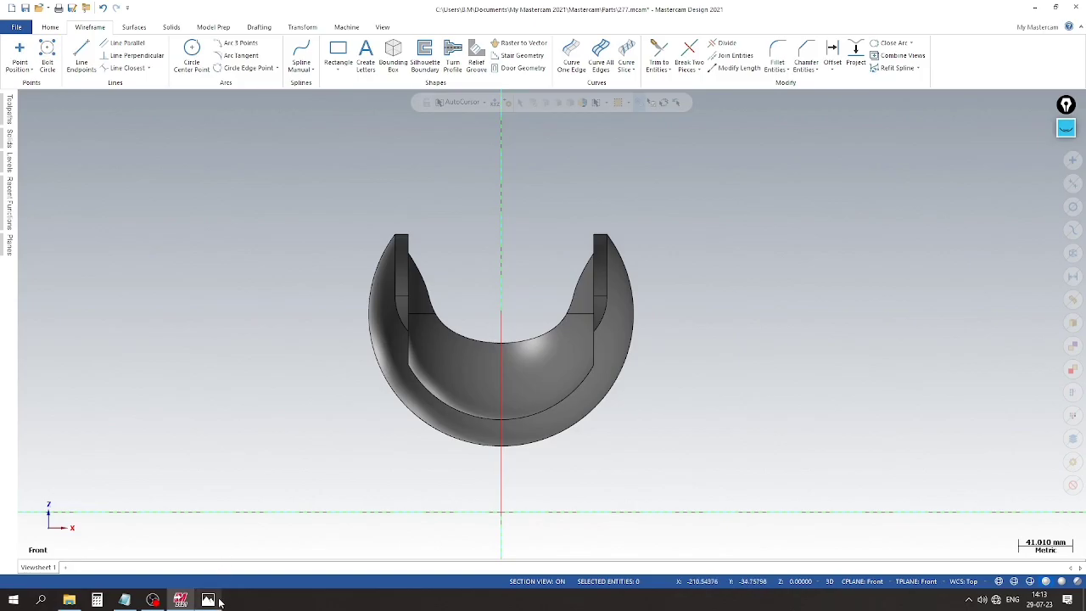
{"action": "left_click", "coordinate": [208, 600]}
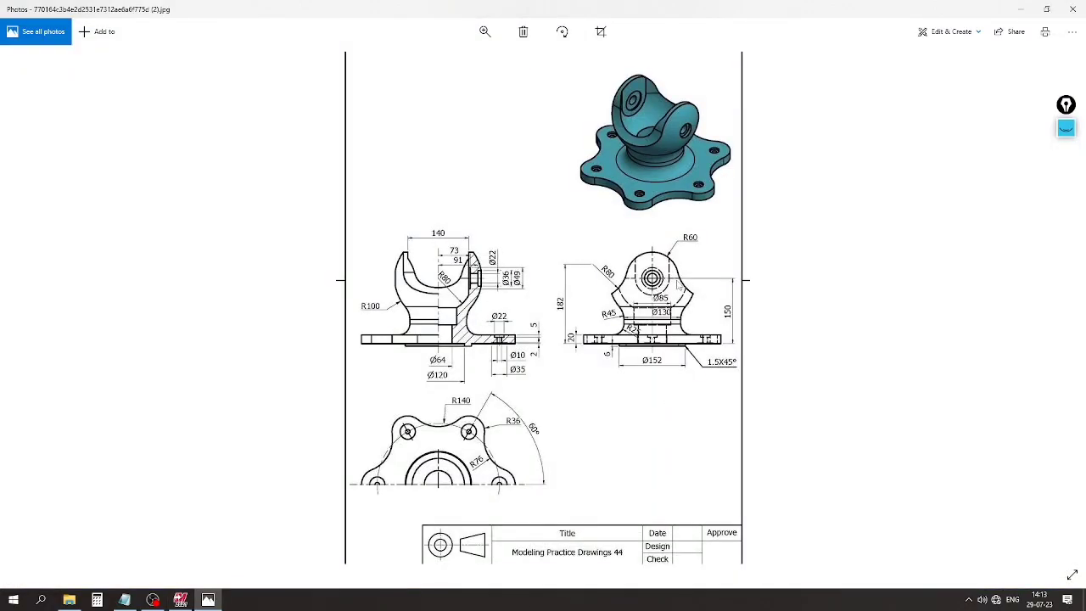
{"action": "left_click", "coordinate": [208, 600]}
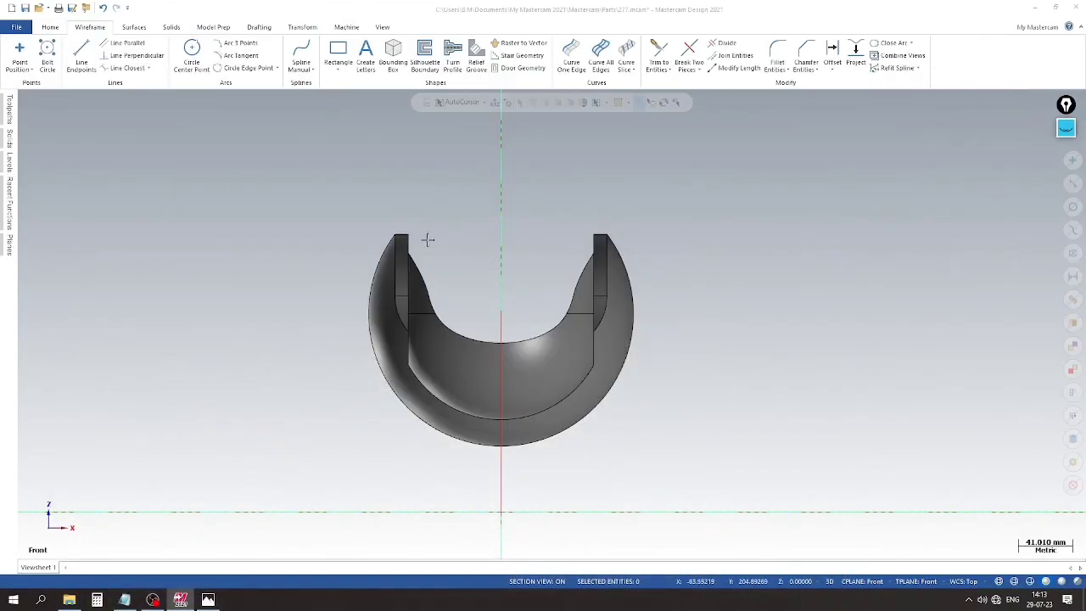
Draw a horizontal line about 162 mm long outward toward +X from the upper end of the 150 mm vertical line.
{"action": "left_click", "coordinate": [82, 56]}
{"action": "left_click", "coordinate": [588, 327]}
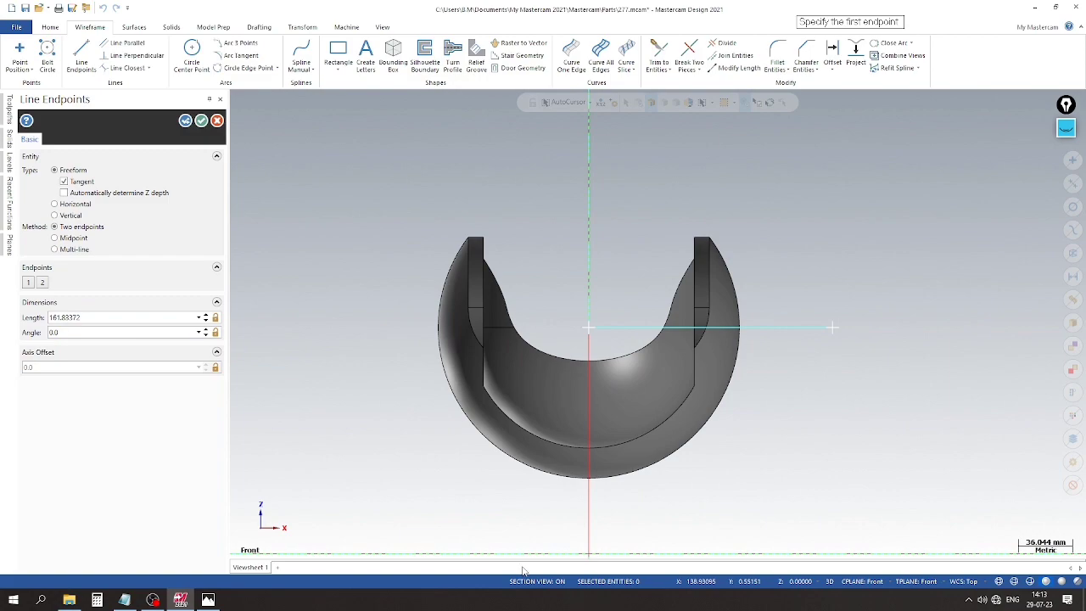
{"action": "left_click", "coordinate": [206, 122]}
{"action": "scroll", "coordinate": [722, 322], "scroll_direction": "up", "scroll_amount": 4}
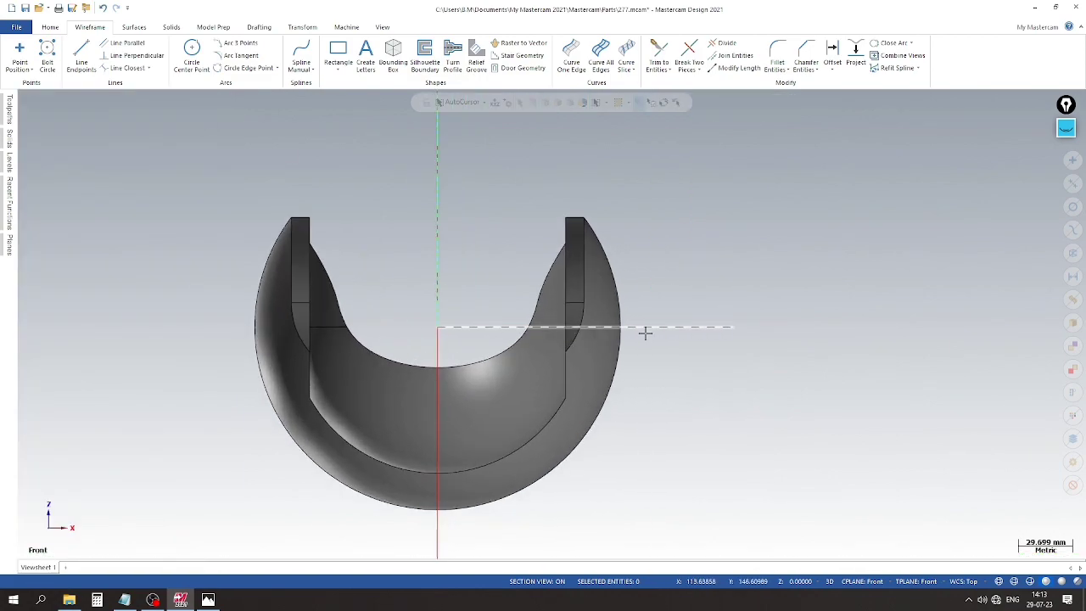
{"action": "scroll", "coordinate": [652, 329], "scroll_direction": "down", "scroll_amount": 2}
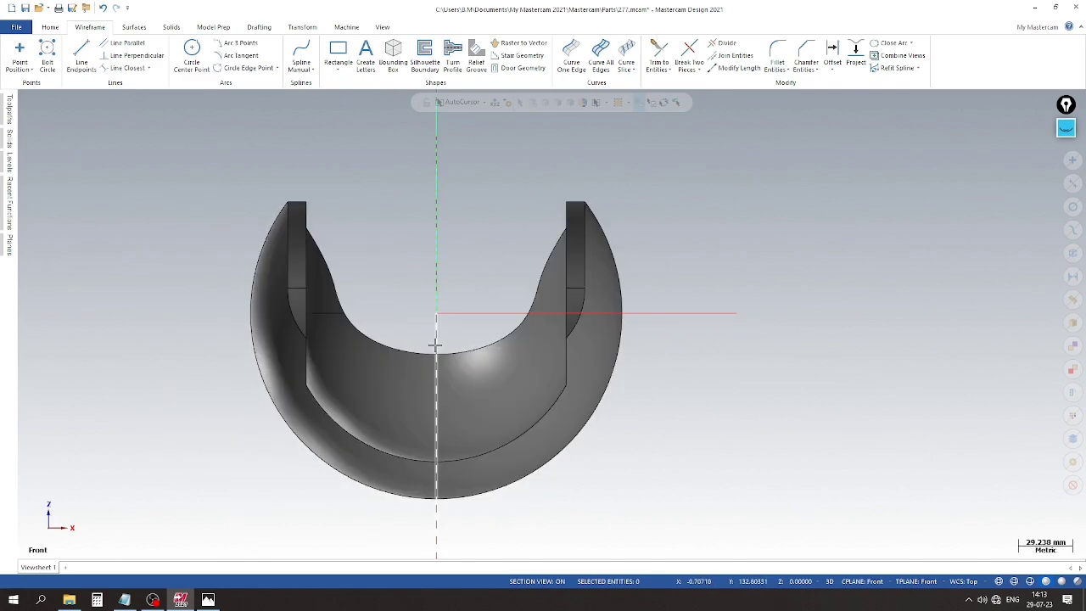
Draw a vertical line about 89 mm long upward from the upper end of the 150 mm line.
{"action": "left_click", "coordinate": [80, 54]}
{"action": "left_click", "coordinate": [543, 314]}
{"action": "left_click", "coordinate": [543, 153]}
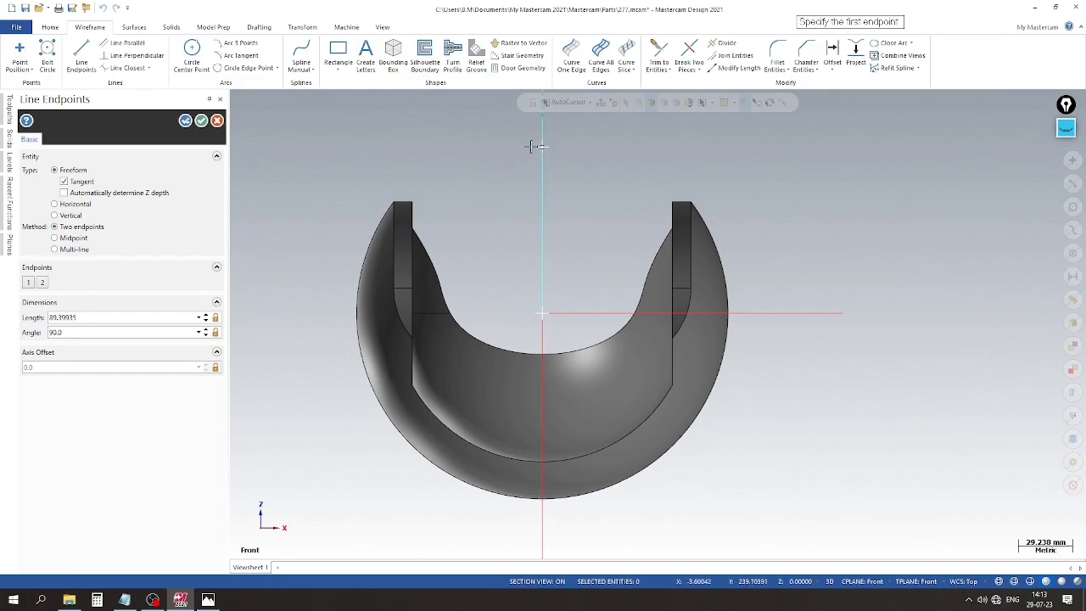
{"action": "left_click", "coordinate": [201, 121]}
{"action": "scroll", "coordinate": [450, 289], "scroll_direction": "down", "scroll_amount": 2}
{"action": "scroll", "coordinate": [460, 280], "scroll_direction": "up", "scroll_amount": 1}
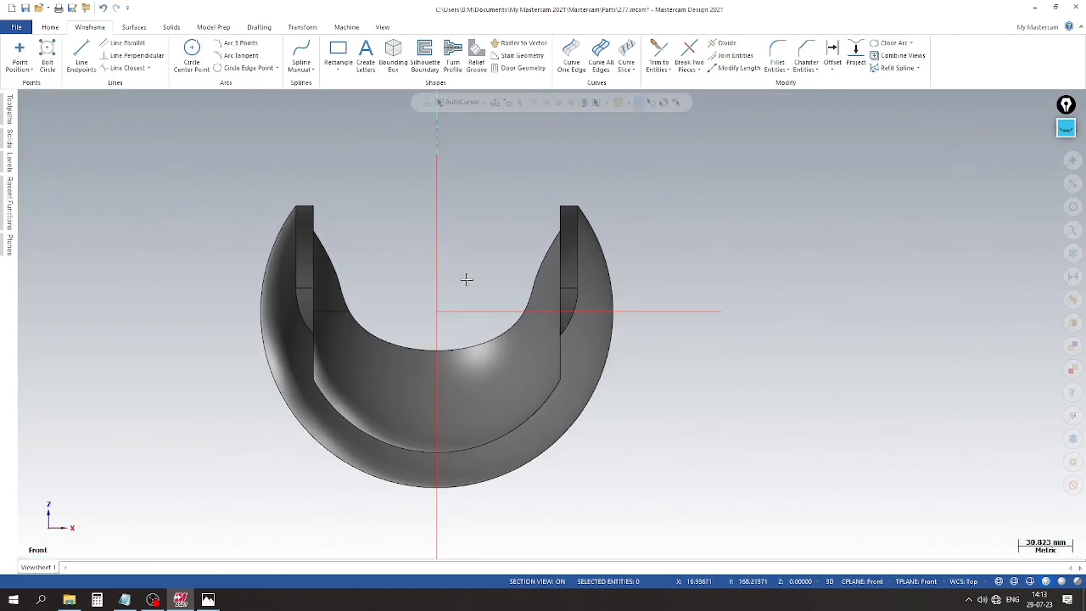
Check the arm boss dimensions in the reference drawing in Photos, marking the area near the 91 dimension in red and clearing the mark.
{"action": "left_click", "coordinate": [207, 600]}
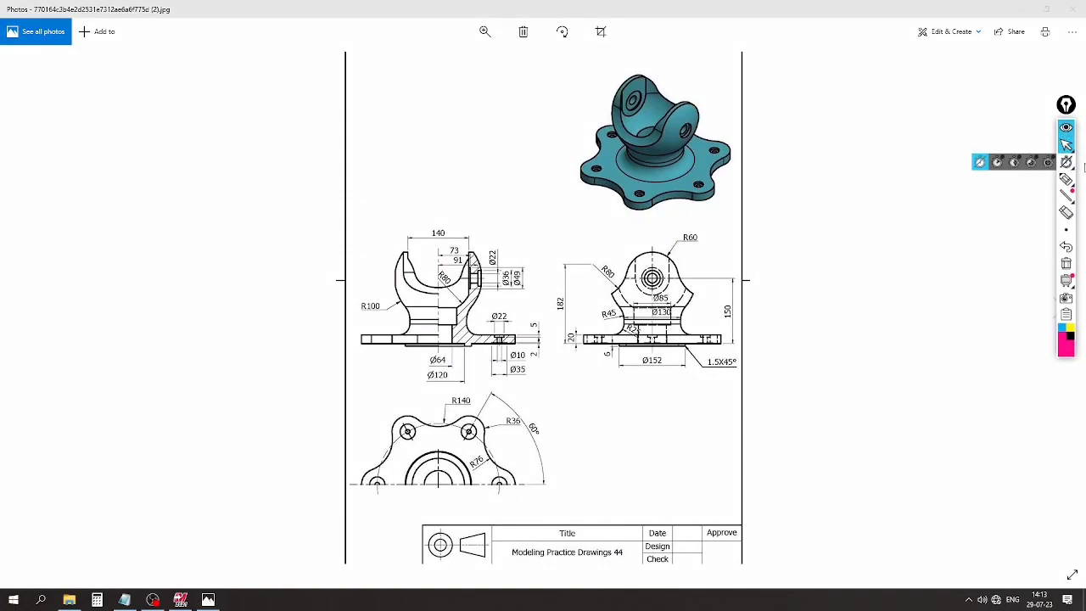
{"action": "left_click", "coordinate": [1066, 179]}
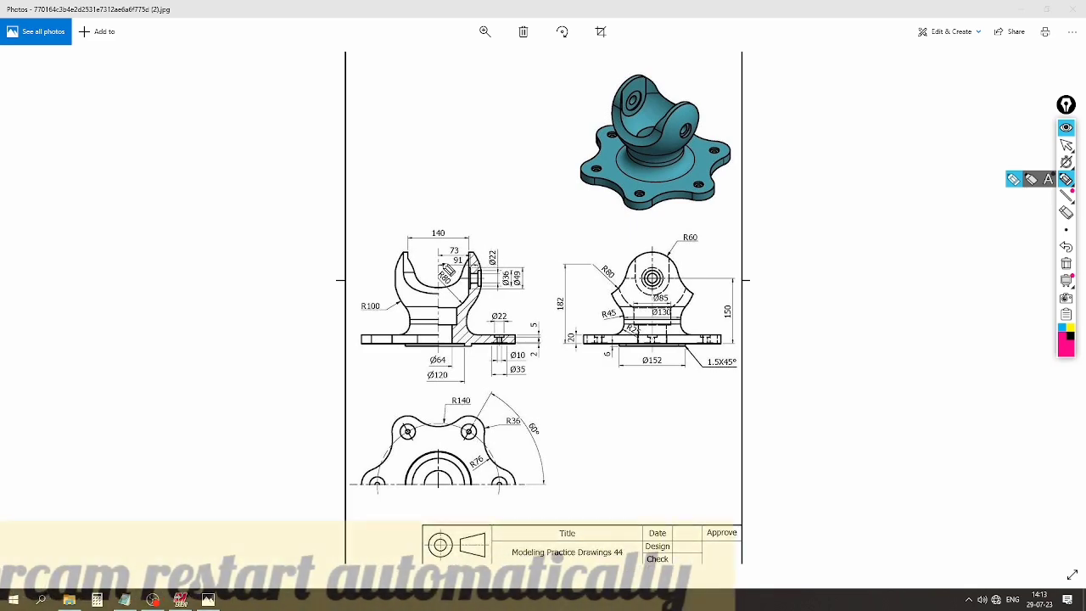
{"action": "left_click_drag", "start_coordinate": [442, 262], "coordinate": [466, 262]}
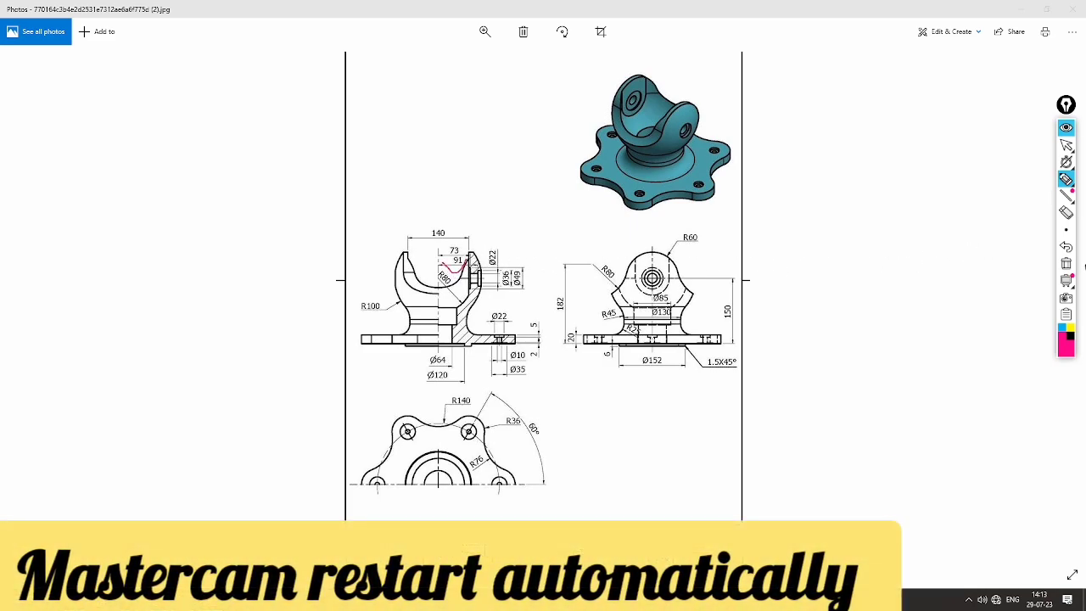
{"action": "left_click", "coordinate": [1066, 265]}
{"action": "left_click", "coordinate": [1066, 128]}
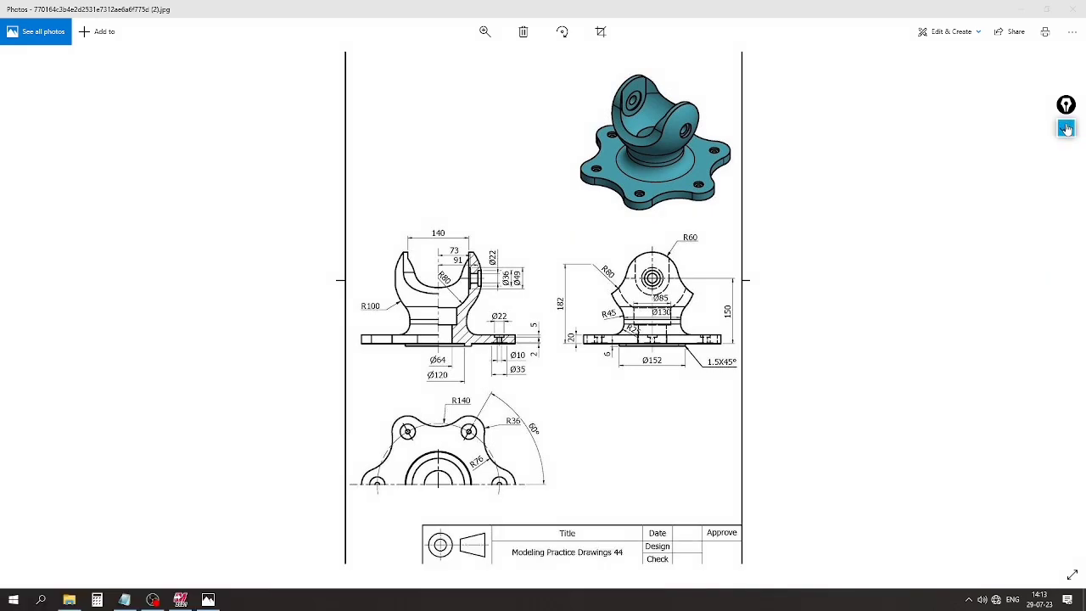
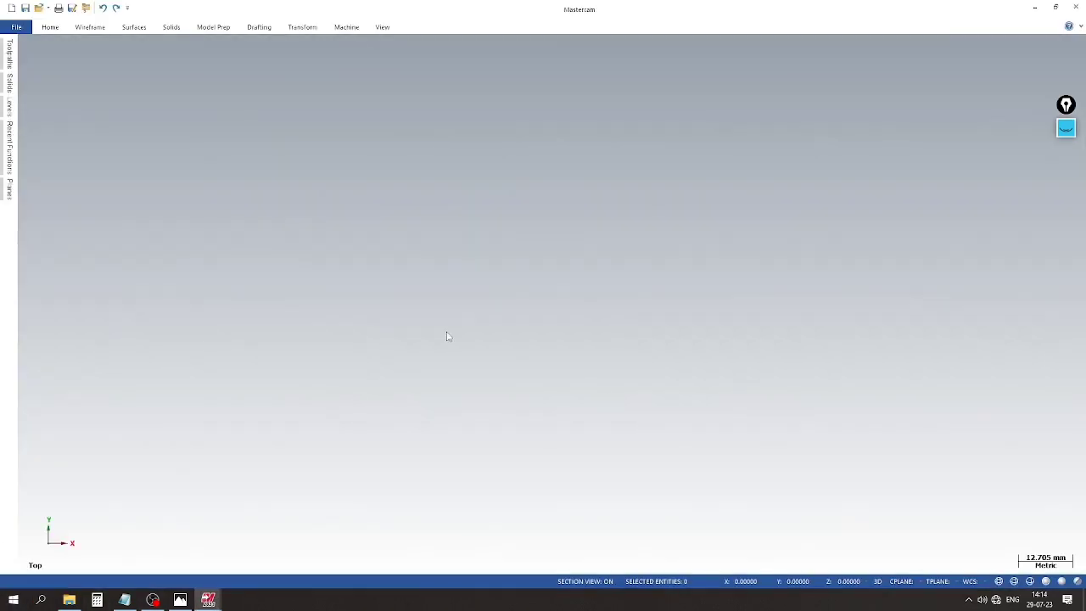
Reopen the recent part file 277.mcam in the restarted Mastercam and restore the full command ribbon.
{"action": "left_click", "coordinate": [17, 27]}
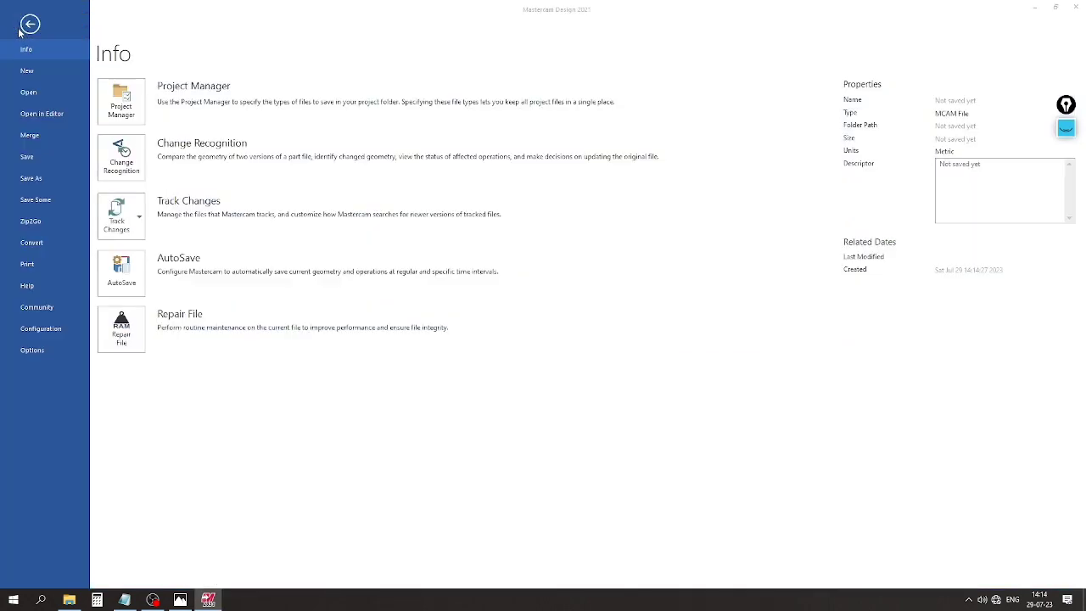
{"action": "left_click", "coordinate": [38, 92]}
{"action": "left_click", "coordinate": [254, 87]}
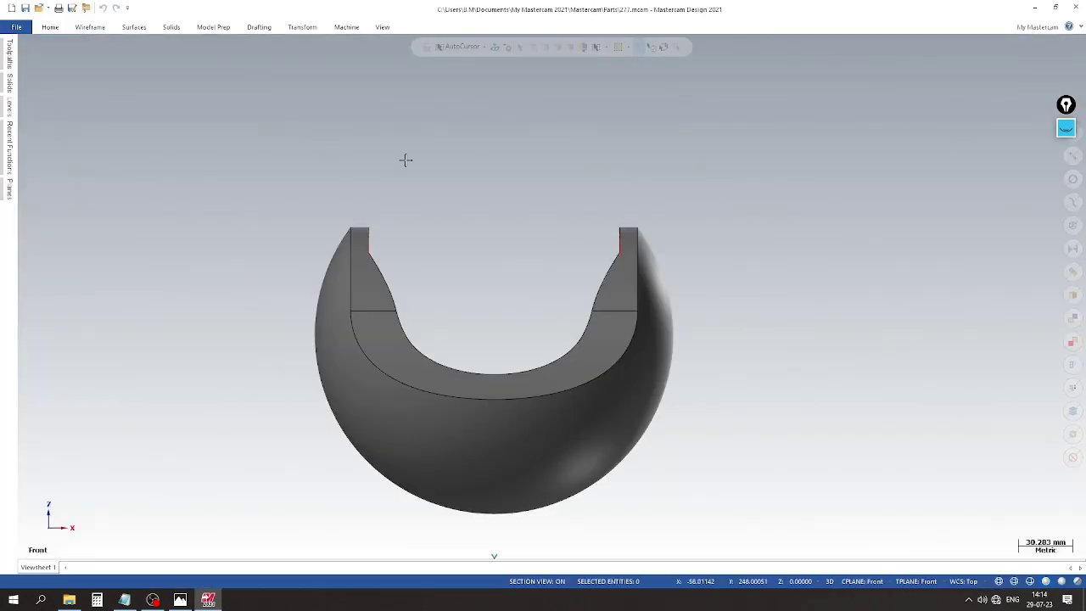
{"action": "scroll", "coordinate": [518, 164], "scroll_direction": "down", "scroll_amount": 3}
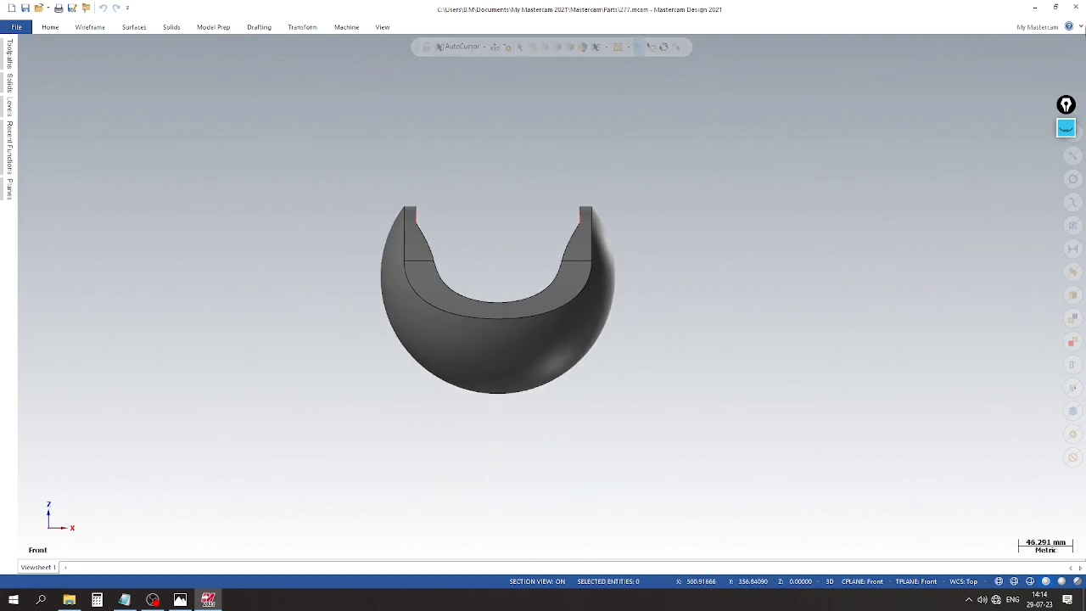
{"action": "left_click", "coordinate": [1080, 26]}
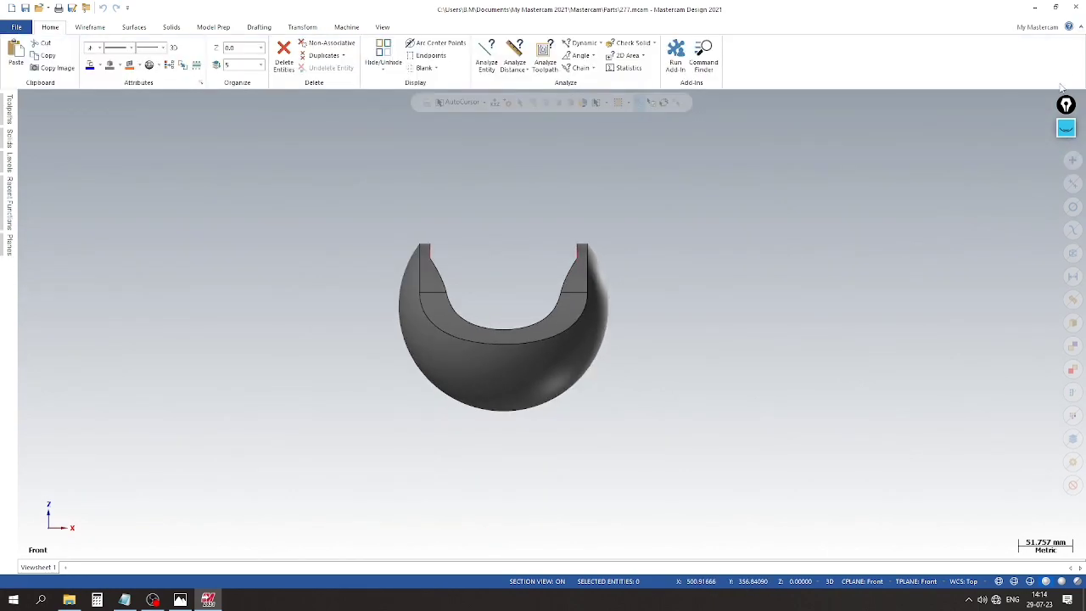
Turn on the display of the coordinate axes in the graphics view.
{"action": "left_click", "coordinate": [382, 26]}
{"action": "left_click", "coordinate": [642, 55]}
{"action": "middle_click_drag", "start_coordinate": [661, 223], "coordinate": [623, 261]}
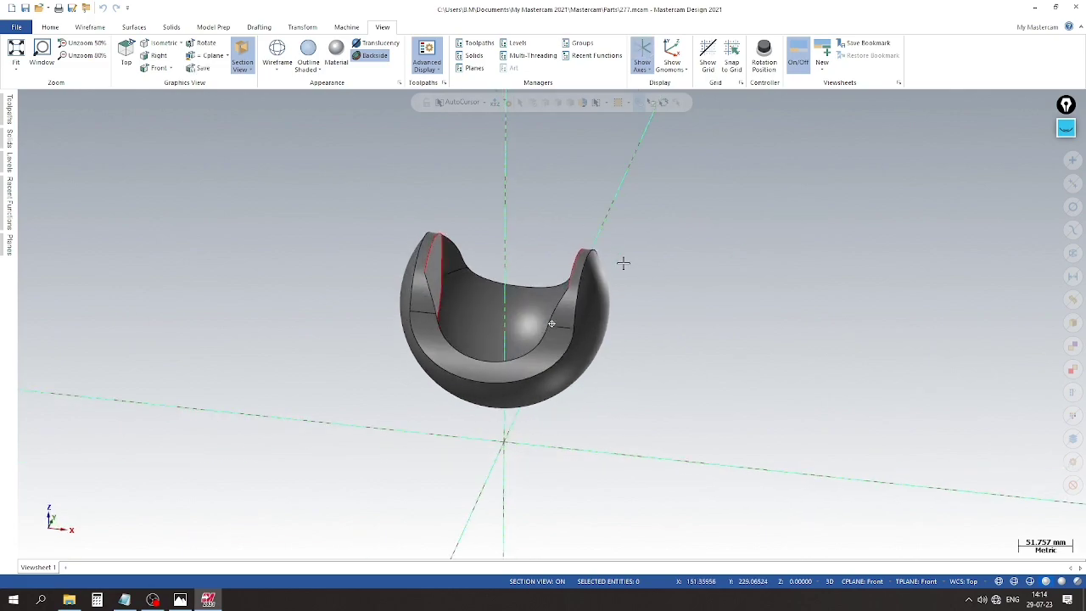
Make a new level 6 active with level 5 hidden, and save the part file.
{"action": "mouse_move", "coordinate": [18, 164]}
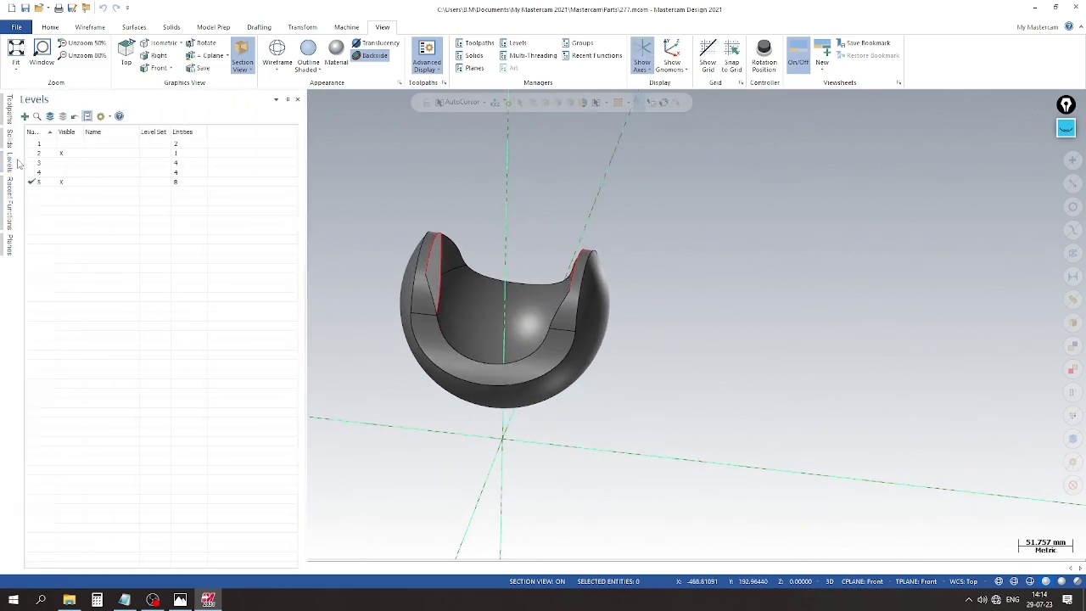
{"action": "left_click", "coordinate": [24, 116]}
{"action": "left_click", "coordinate": [25, 8]}
Return to the front view and enable sectioning on the Front plane to cut through the fork body.
{"action": "scroll", "coordinate": [652, 213], "scroll_direction": "up", "scroll_amount": 2}
{"action": "scroll", "coordinate": [651, 213], "scroll_direction": "down", "scroll_amount": 4}
{"action": "middle_click_drag", "start_coordinate": [552, 323], "coordinate": [319, 225]}
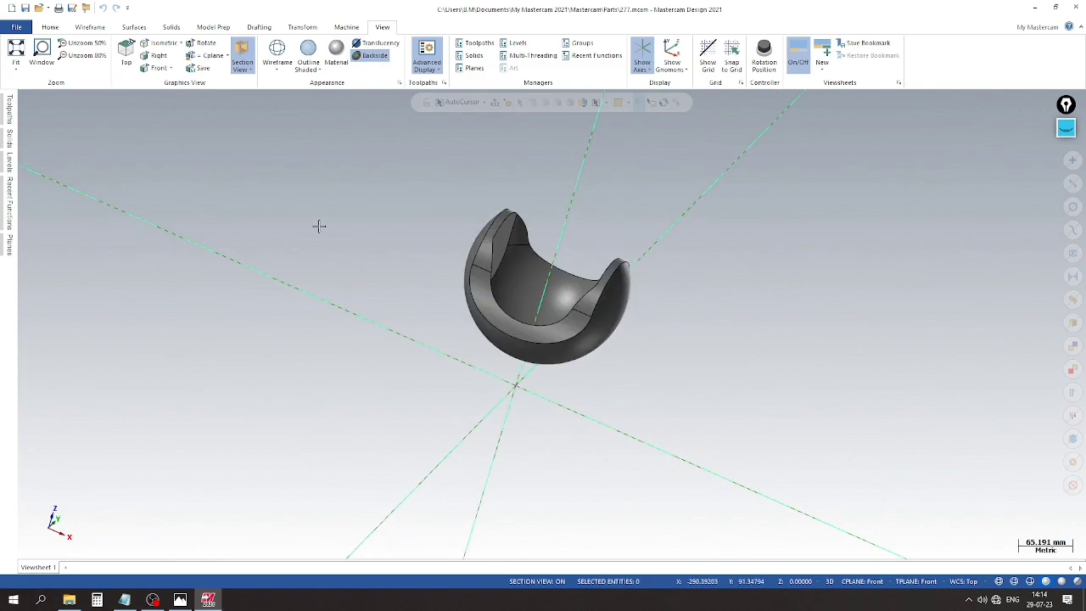
{"action": "right_click", "coordinate": [336, 186]}
{"action": "left_click", "coordinate": [424, 257]}
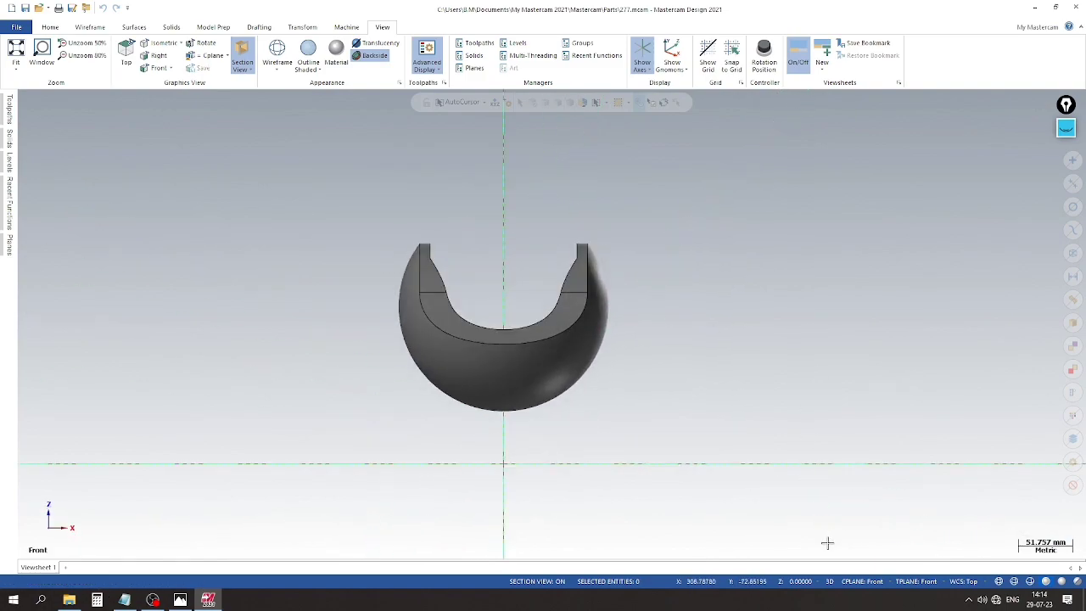
{"action": "left_click", "coordinate": [861, 581]}
{"action": "left_click", "coordinate": [878, 481]}
{"action": "left_click", "coordinate": [7, 241]}
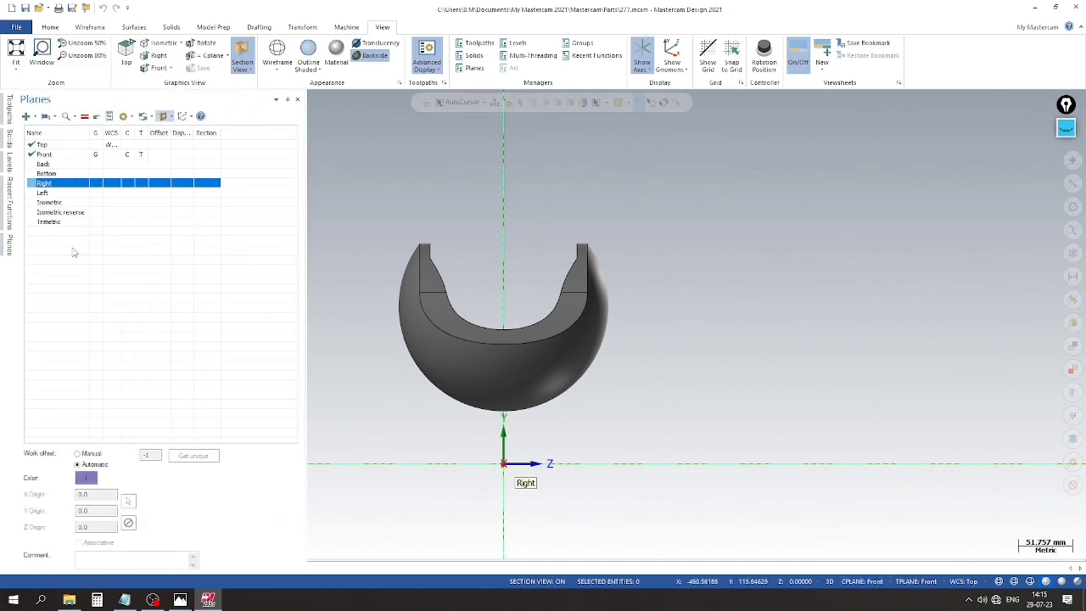
{"action": "left_click", "coordinate": [211, 185]}
{"action": "left_click", "coordinate": [211, 185]}
{"action": "left_click", "coordinate": [207, 155]}
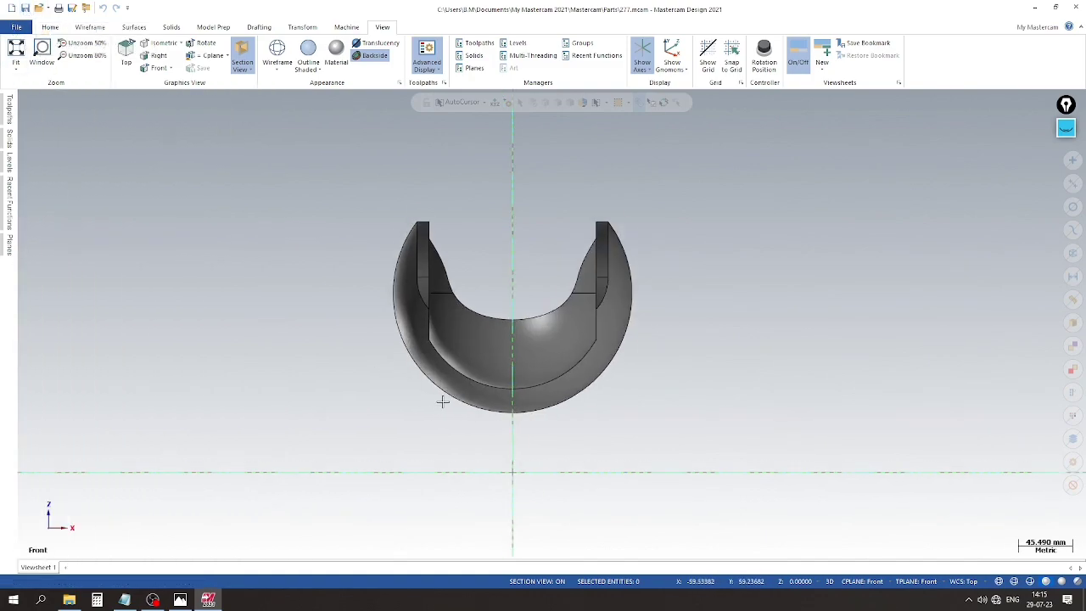
Draw a vertical construction line 150 mm long upward from the origin on level 6.
{"action": "left_click", "coordinate": [90, 27]}
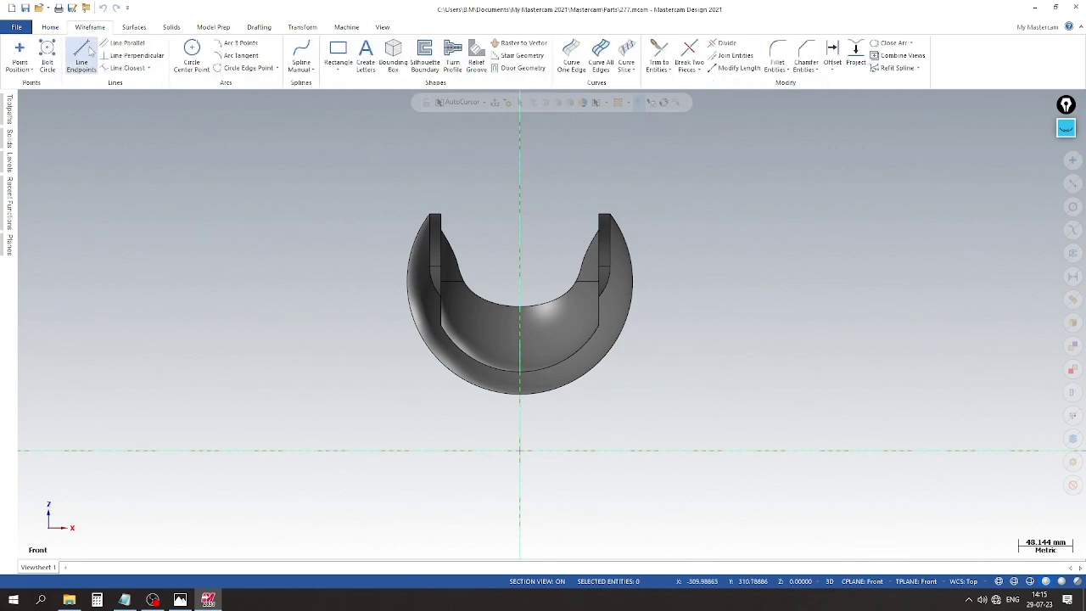
{"action": "left_click", "coordinate": [88, 53]}
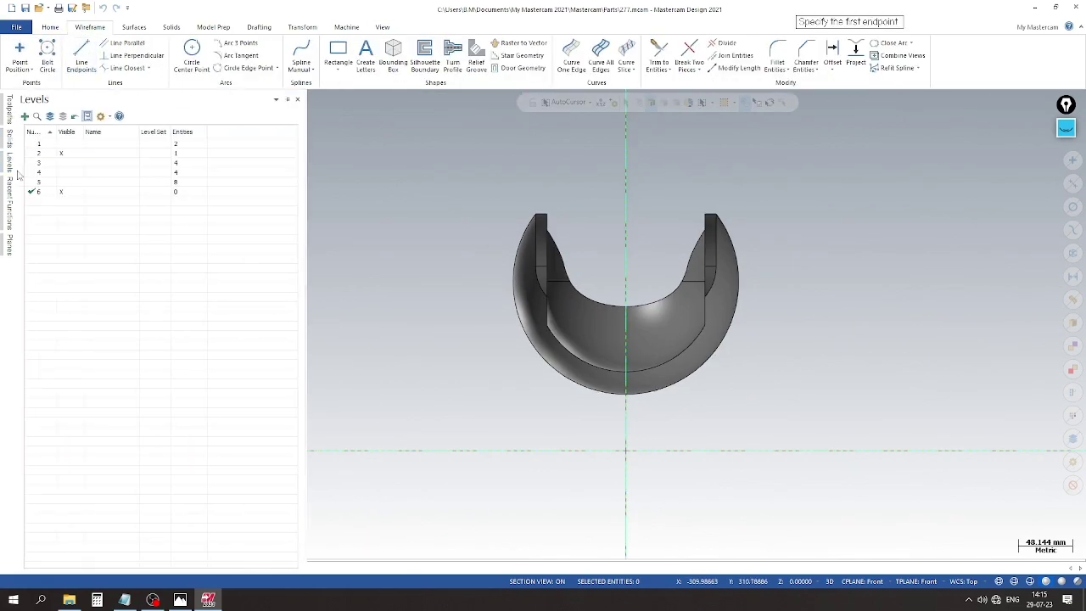
{"action": "left_click", "coordinate": [626, 451]}
{"action": "left_click", "coordinate": [629, 239]}
{"action": "left_click", "coordinate": [95, 318]}
{"action": "type", "text": "150"}
{"action": "scroll", "coordinate": [781, 312], "scroll_direction": "up", "scroll_amount": 1}
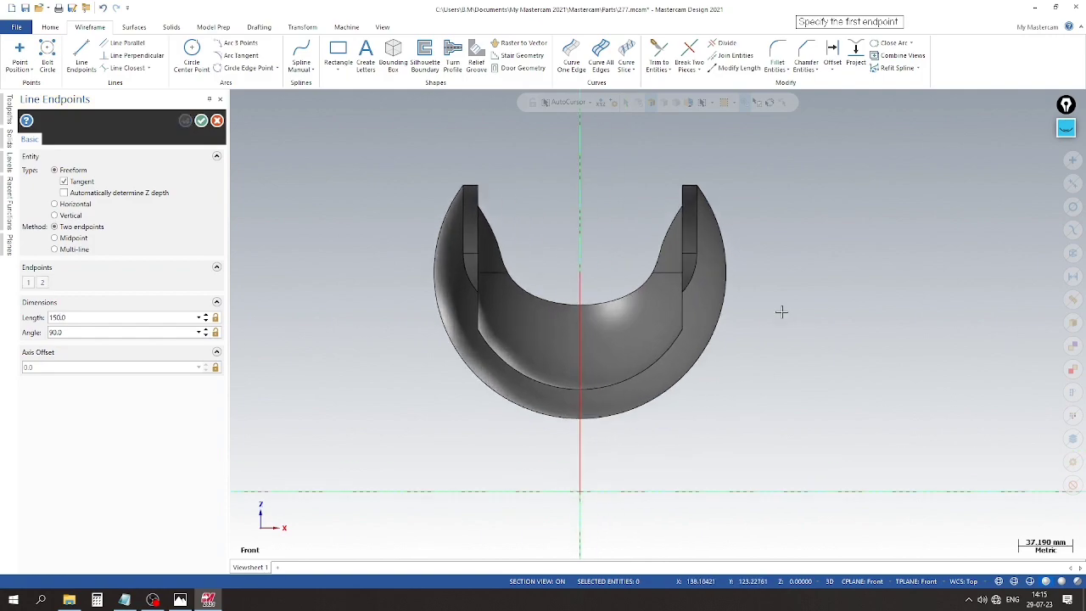
From the upper end of the 150 mm line, draw a horizontal line toward +X past the fork arm and a vertical line upward past the arm tips.
{"action": "left_click", "coordinate": [583, 269]}
{"action": "left_click", "coordinate": [829, 274]}
{"action": "left_click", "coordinate": [581, 273]}
{"action": "left_click", "coordinate": [579, 125]}
{"action": "left_click", "coordinate": [197, 121]}
{"action": "scroll", "coordinate": [560, 403], "scroll_direction": "down", "scroll_amount": 1}
{"action": "scroll", "coordinate": [552, 396], "scroll_direction": "up", "scroll_amount": 1}
{"action": "scroll", "coordinate": [607, 299], "scroll_direction": "up", "scroll_amount": 1}
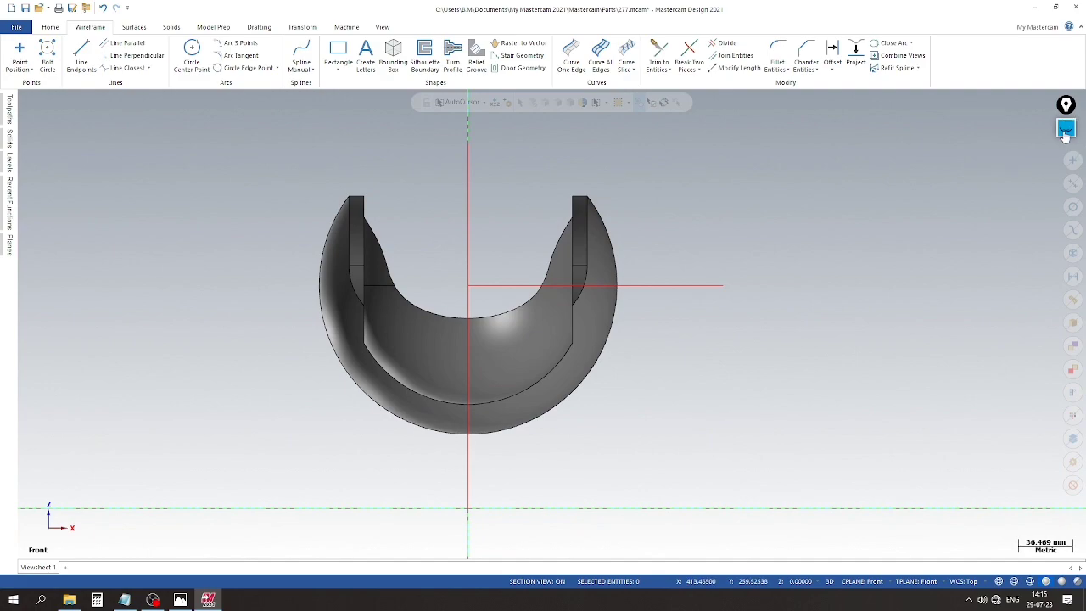
Switch to the drawing in Photos and examine the fork's section view, temporarily marking the 73 and 91 distances and the hole diameters.
{"action": "left_click_drag", "start_coordinate": [1068, 106], "coordinate": [1020, 54]}
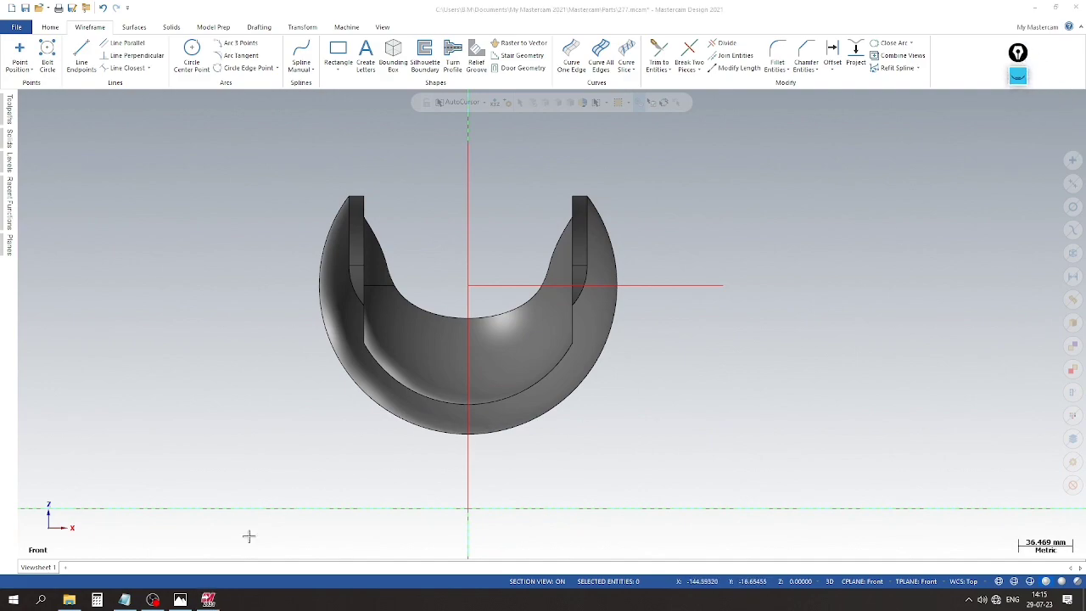
{"action": "left_click_drag", "start_coordinate": [180, 598], "coordinate": [221, 599]}
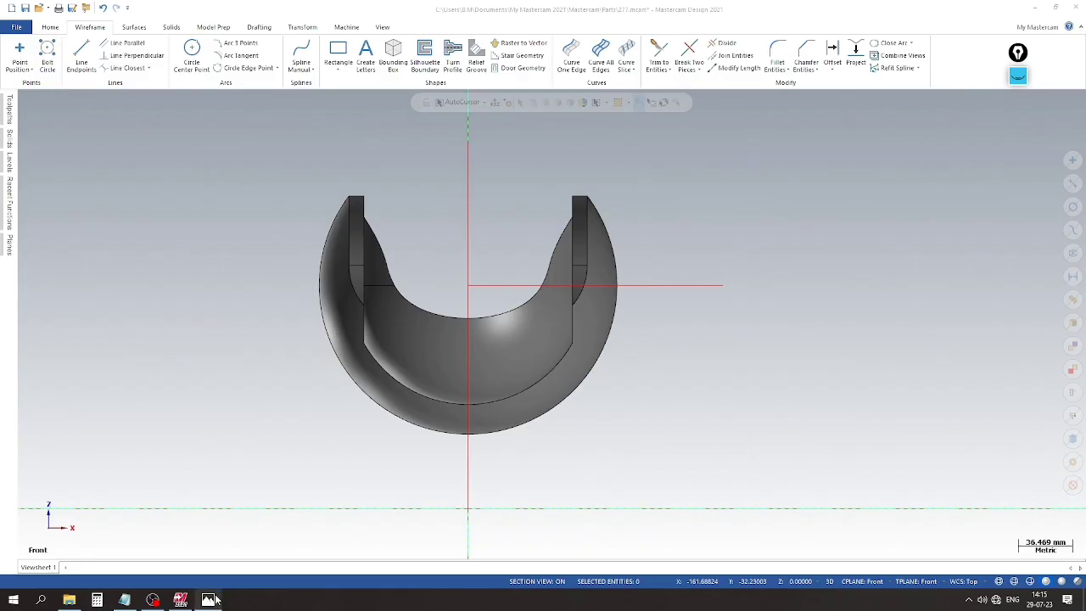
{"action": "left_click", "coordinate": [217, 599]}
{"action": "left_click", "coordinate": [1018, 77]}
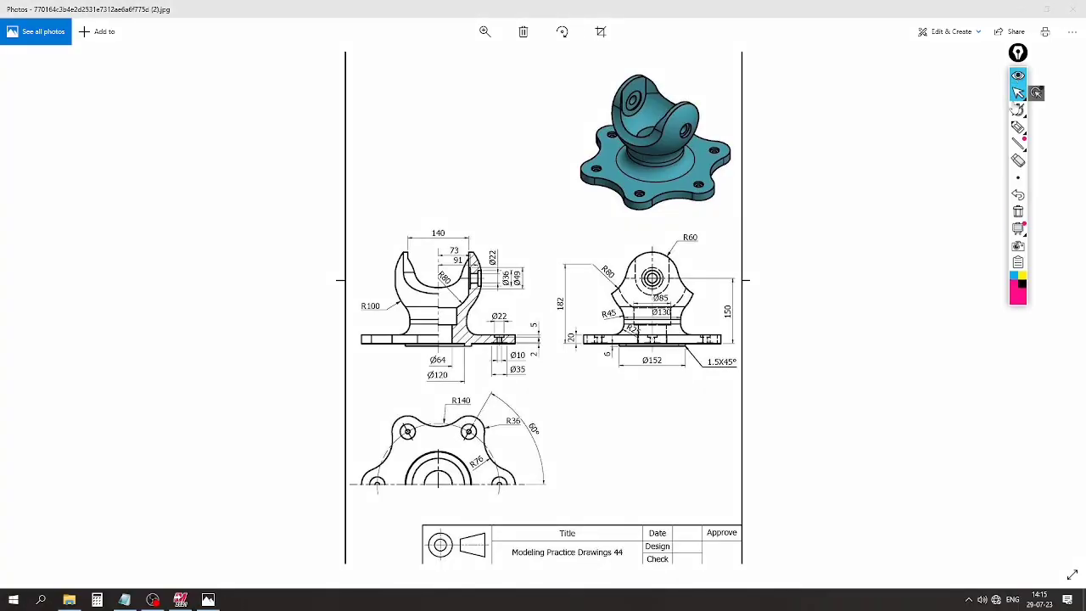
{"action": "left_click", "coordinate": [1018, 127]}
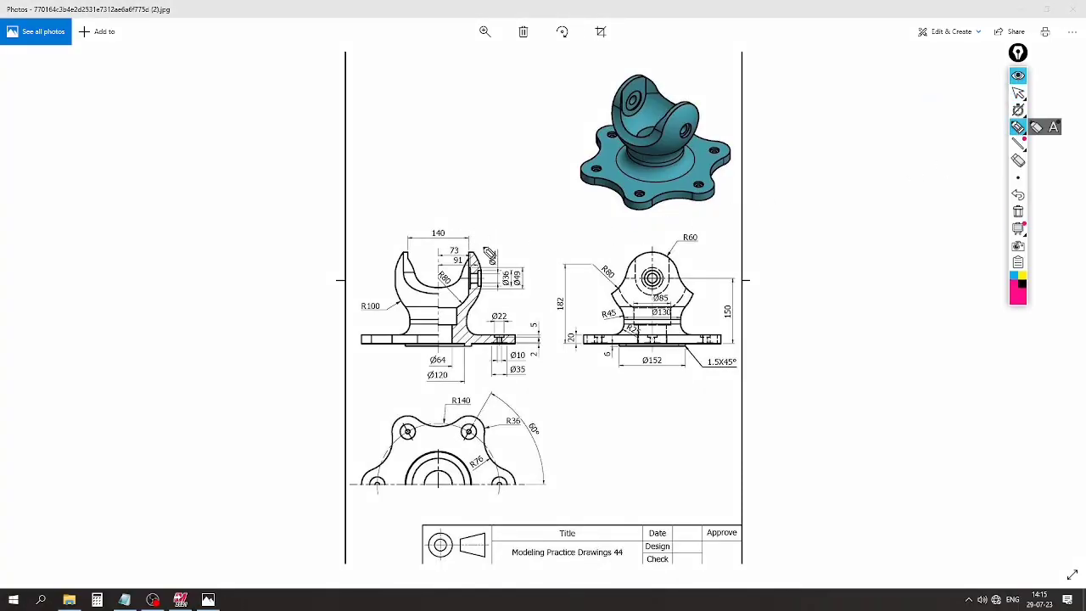
{"action": "left_click_drag", "start_coordinate": [456, 252], "coordinate": [516, 222]}
{"action": "left_click_drag", "start_coordinate": [481, 261], "coordinate": [507, 219]}
{"action": "left_click_drag", "start_coordinate": [526, 274], "coordinate": [583, 254]}
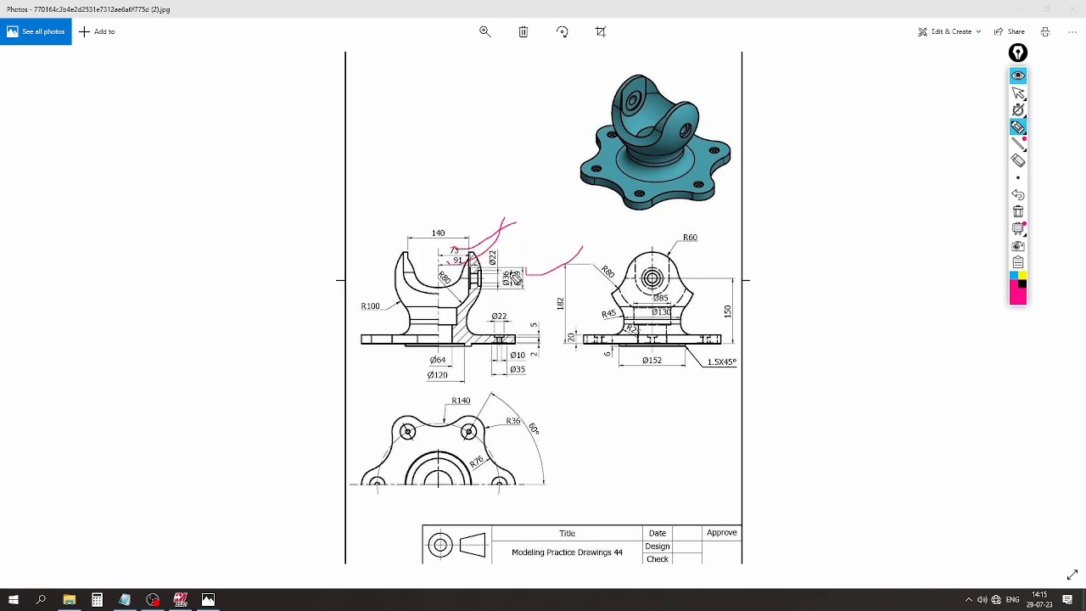
{"action": "left_click", "coordinate": [1017, 212]}
{"action": "left_click", "coordinate": [1018, 76]}
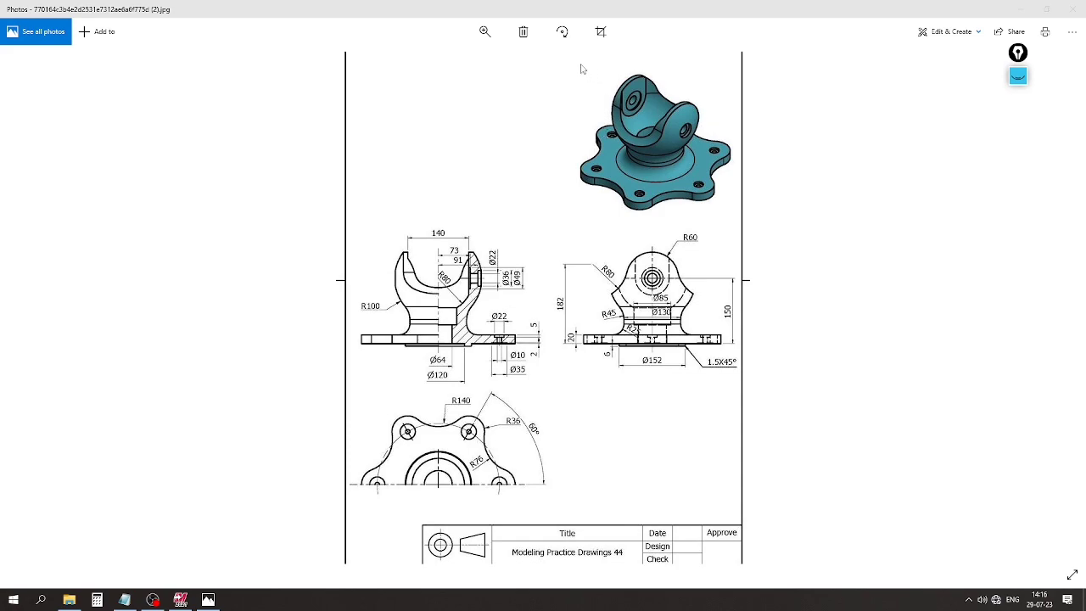
{"action": "left_click", "coordinate": [484, 31]}
{"action": "left_click", "coordinate": [470, 57]}
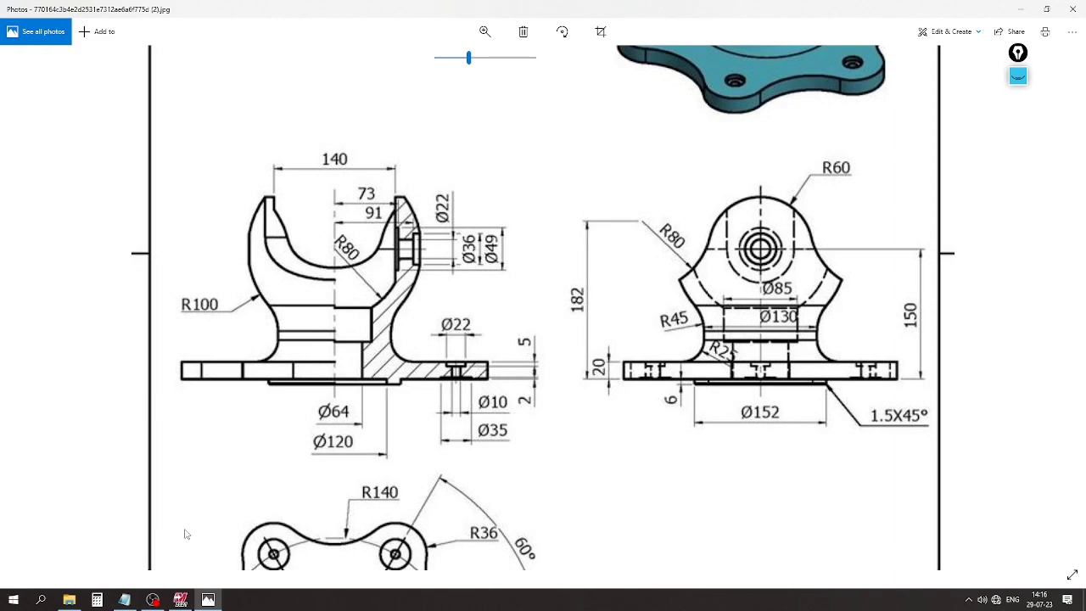
Return to Mastercam and offset a copy of the vertical centre line above the 150 mm point by 91 mm toward +X.
{"action": "left_click", "coordinate": [180, 600]}
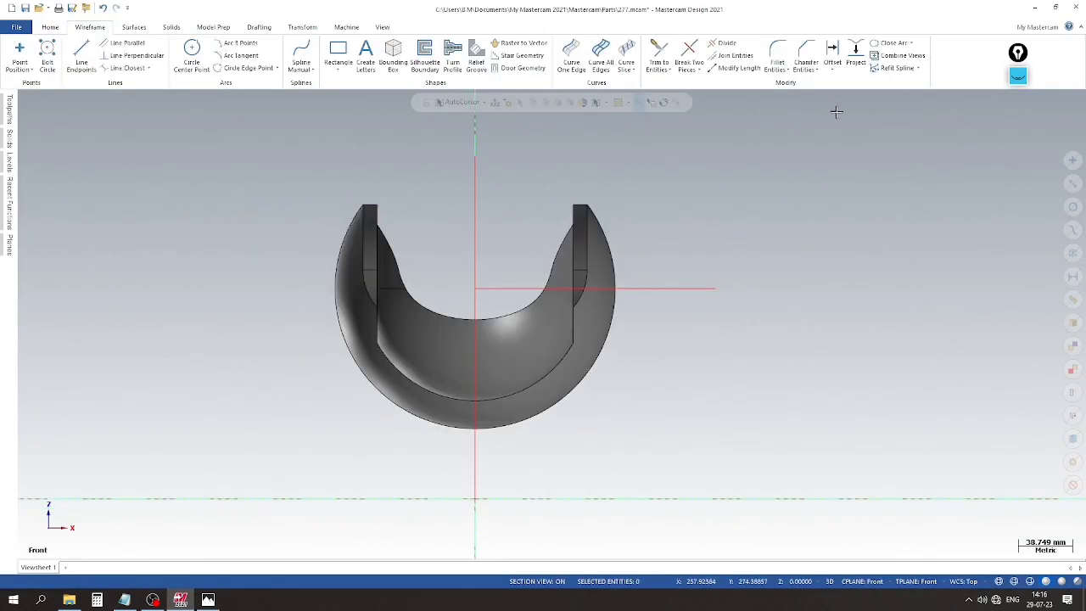
{"action": "left_click", "coordinate": [834, 51]}
{"action": "type", "text": "9"}
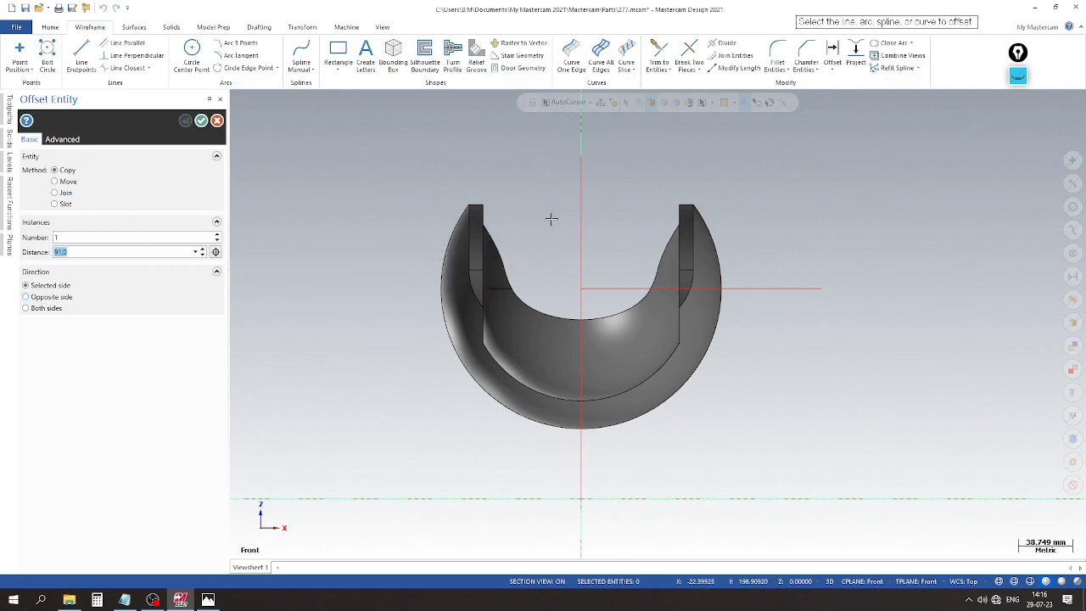
{"action": "left_click", "coordinate": [580, 212]}
{"action": "left_click", "coordinate": [764, 211]}
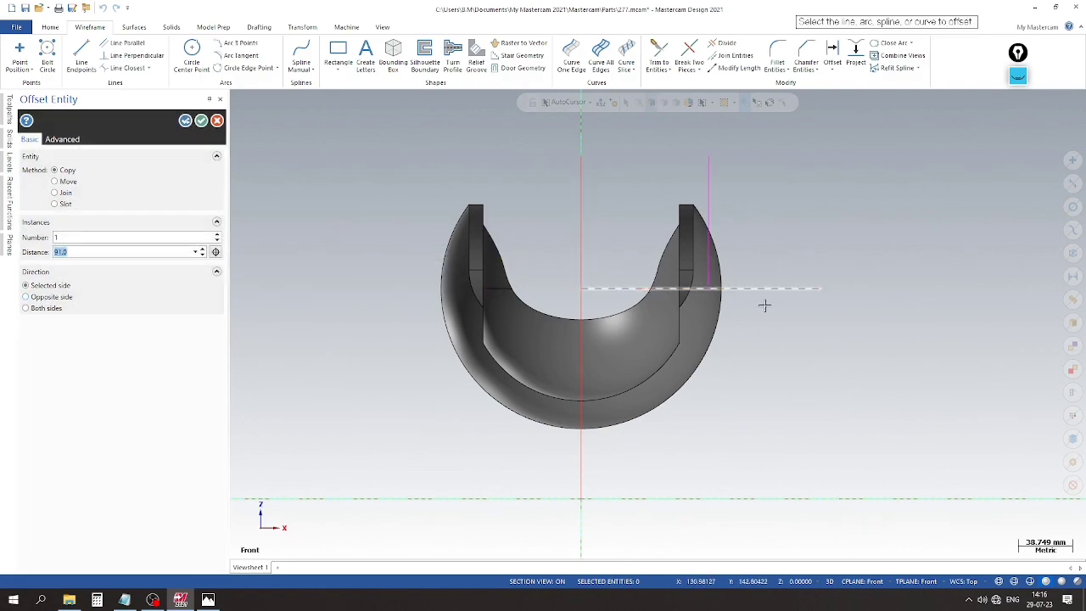
Offset another copy of the vertical centre line by 73 mm toward +X and finish the offsets.
{"action": "scroll", "coordinate": [765, 321], "scroll_direction": "up", "scroll_amount": 2}
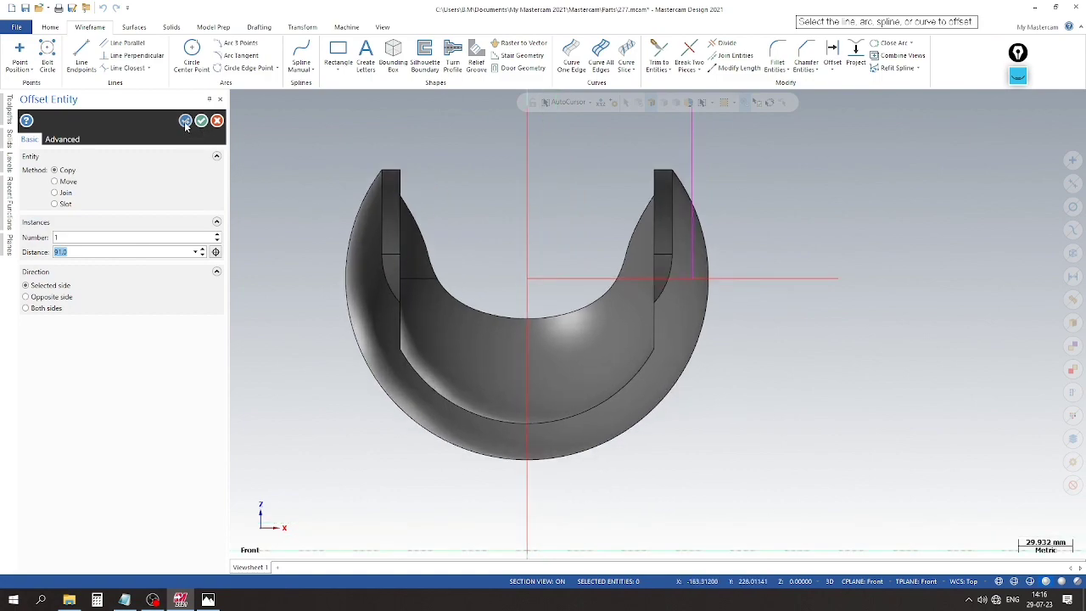
{"action": "type", "text": "73"}
{"action": "left_click", "coordinate": [526, 176]}
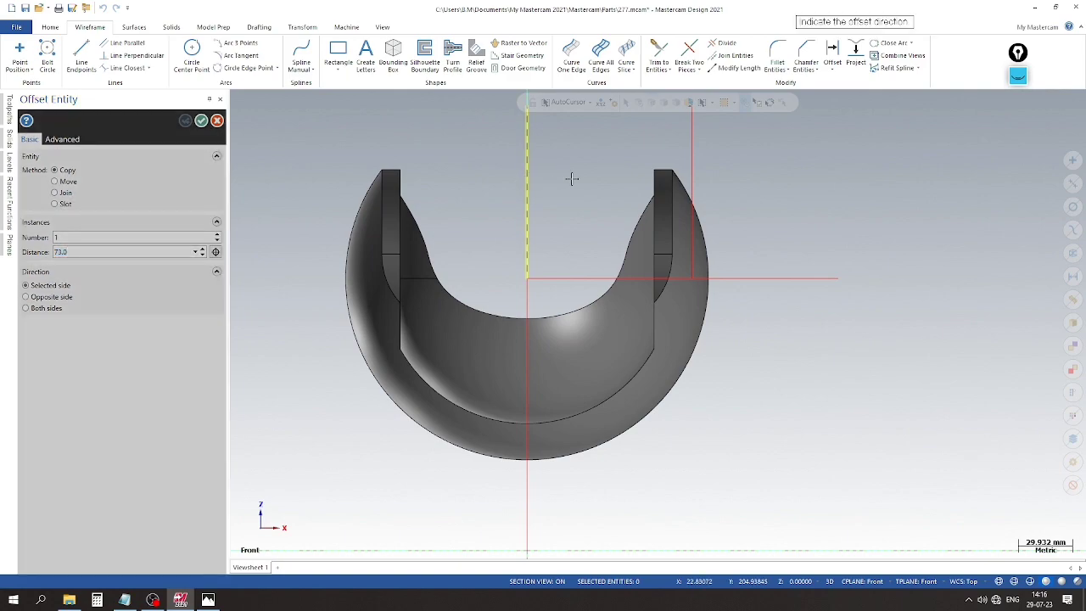
{"action": "left_click", "coordinate": [601, 181]}
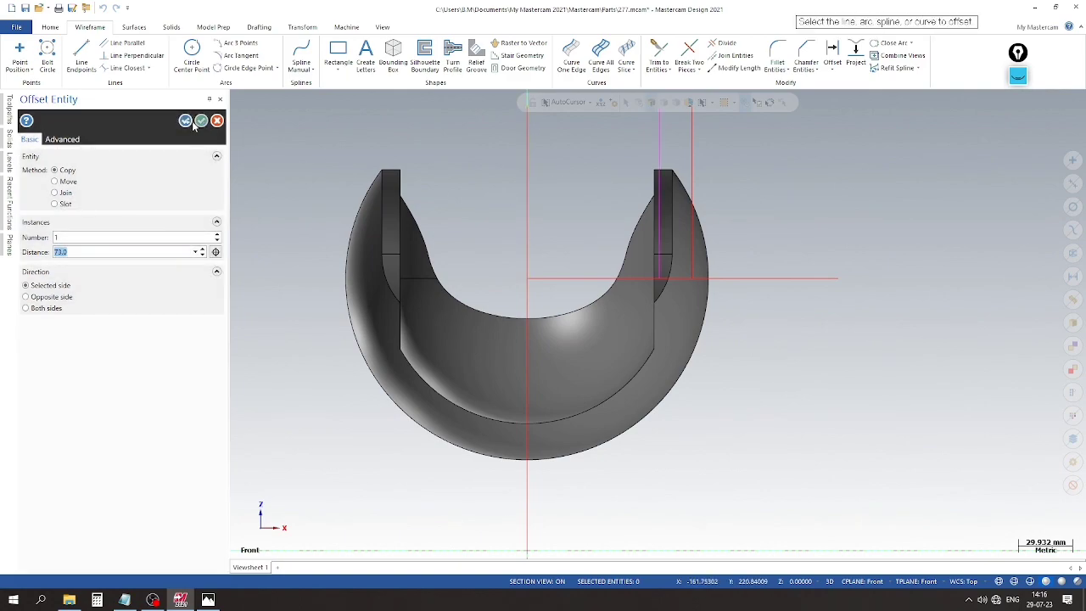
{"action": "key", "text": "Escape"}
{"action": "scroll", "coordinate": [434, 242], "scroll_direction": "up", "scroll_amount": 2}
Check the hole diameters in the drawing, and offset the horizontal hole axis upward by half of 36 mm (18 mm).
{"action": "left_click", "coordinate": [207, 599]}
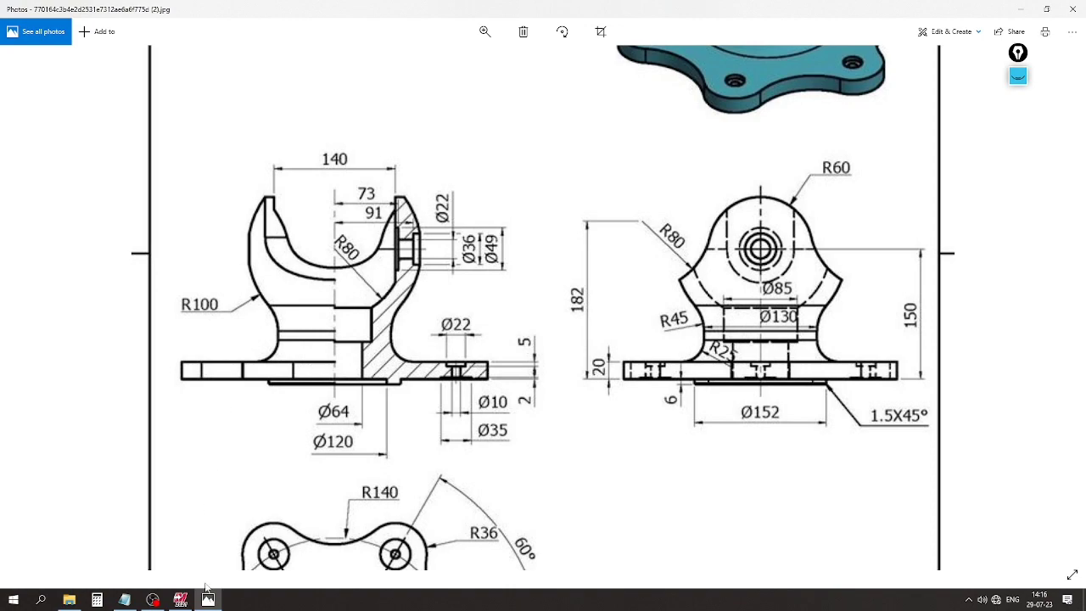
{"action": "left_click", "coordinate": [180, 599]}
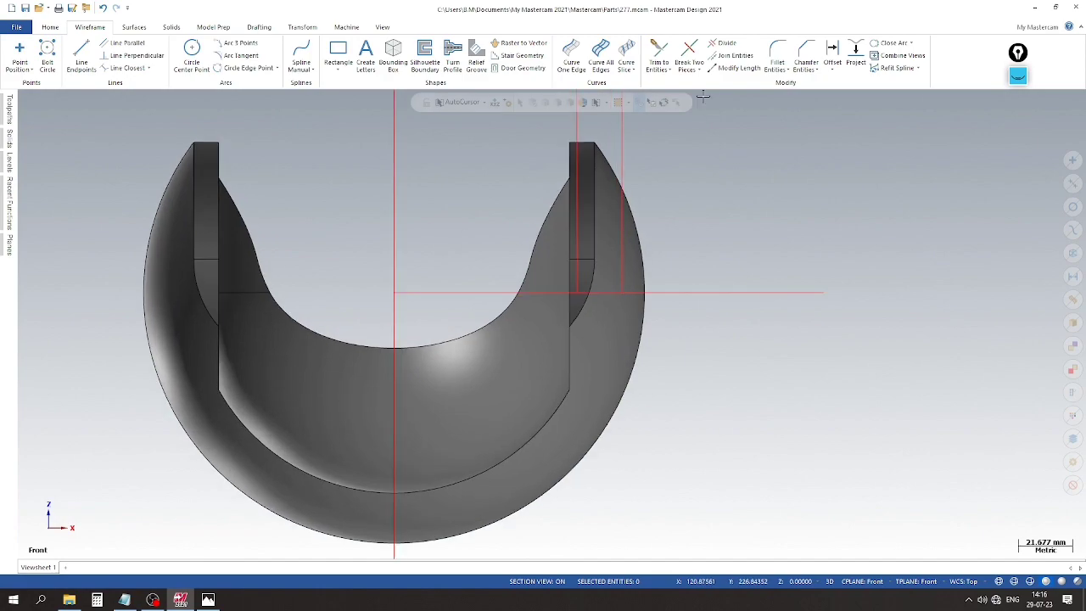
{"action": "left_click", "coordinate": [832, 53]}
{"action": "type", "text": "3"}
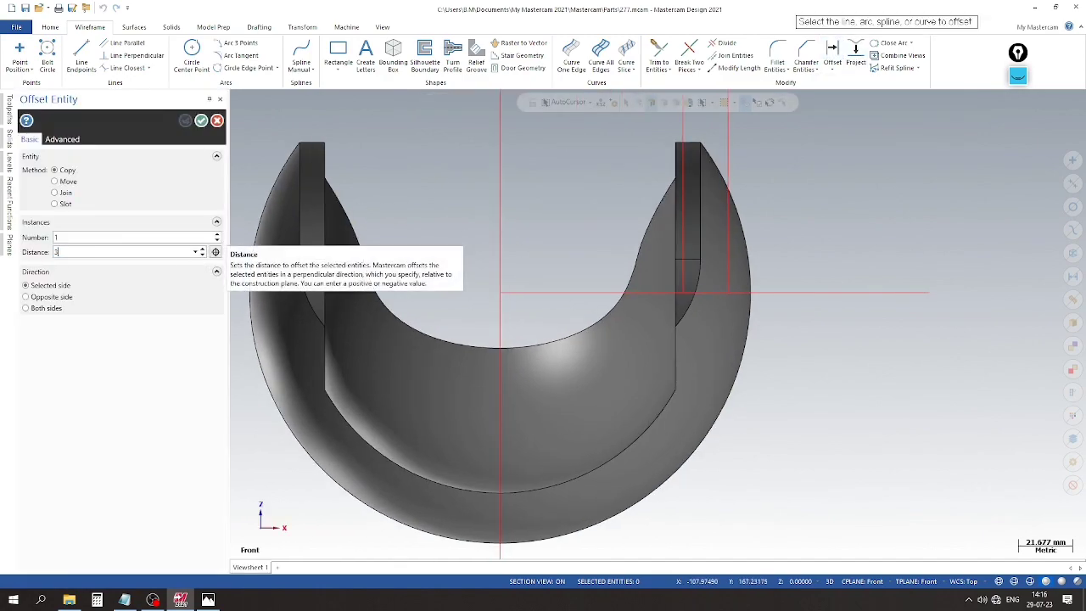
{"action": "type", "text": "6/2"}
{"action": "key", "text": "Return"}
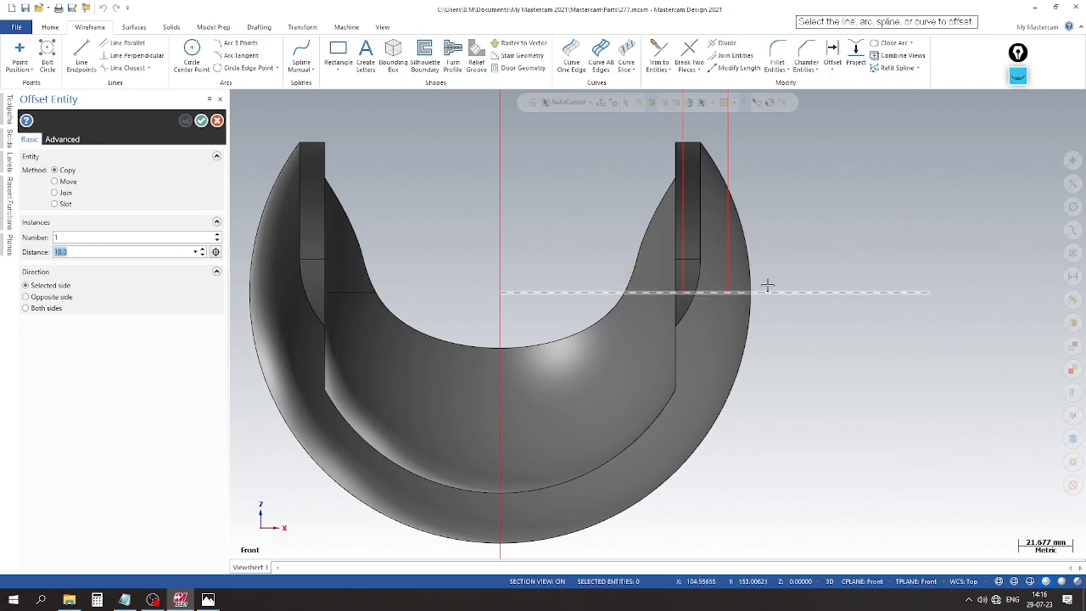
{"action": "left_click", "coordinate": [835, 294]}
{"action": "left_click", "coordinate": [837, 237]}
{"action": "scroll", "coordinate": [828, 242], "scroll_direction": "up", "scroll_amount": 2}
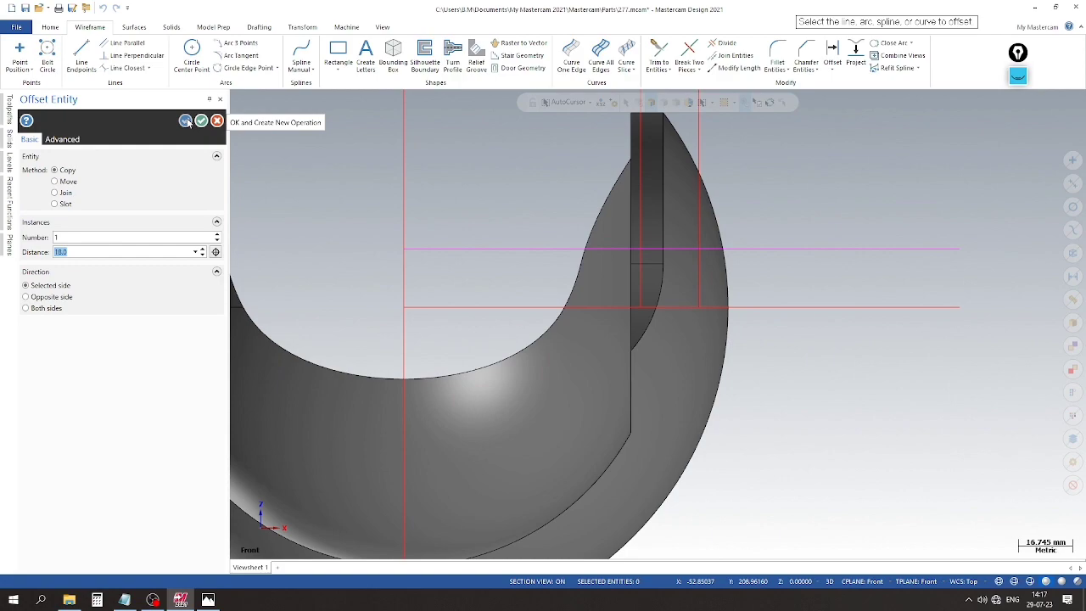
{"action": "left_click", "coordinate": [186, 121]}
Offset a copy of the horizontal hole axis 11 mm upward and finish the offset.
{"action": "type", "text": "2"}
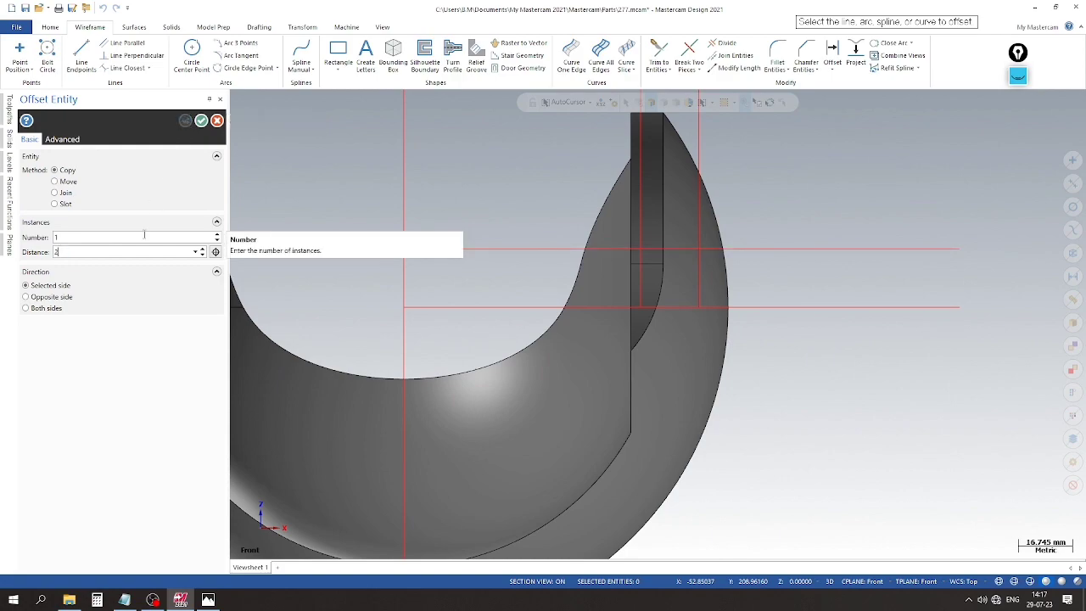
{"action": "left_click", "coordinate": [466, 305]}
{"action": "scroll", "coordinate": [485, 284], "scroll_direction": "up", "scroll_amount": 1}
{"action": "scroll", "coordinate": [683, 223], "scroll_direction": "down", "scroll_amount": 1}
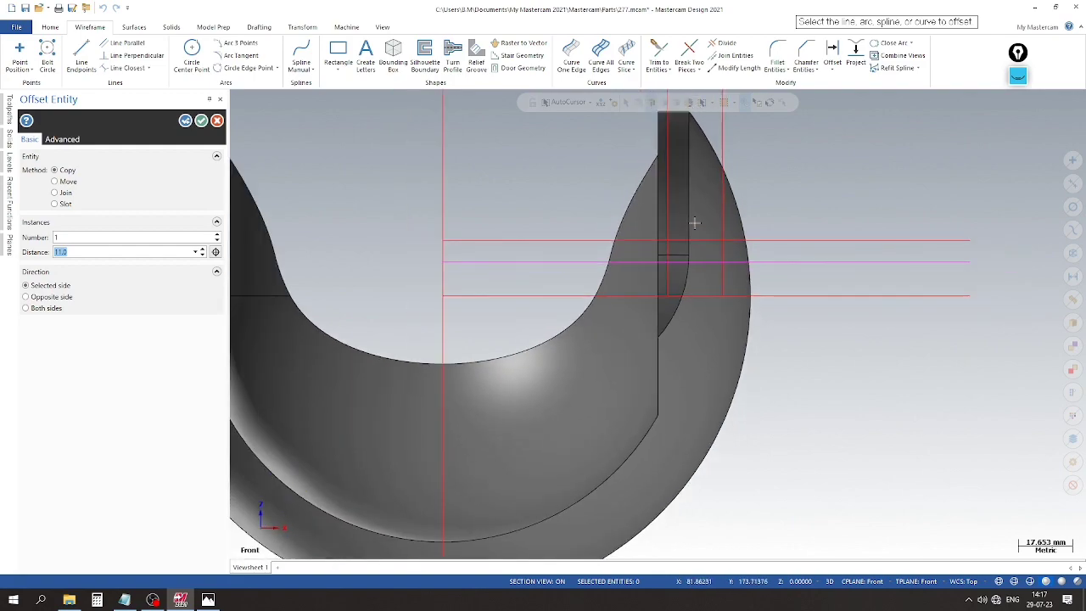
{"action": "scroll", "coordinate": [711, 253], "scroll_direction": "down", "scroll_amount": 1}
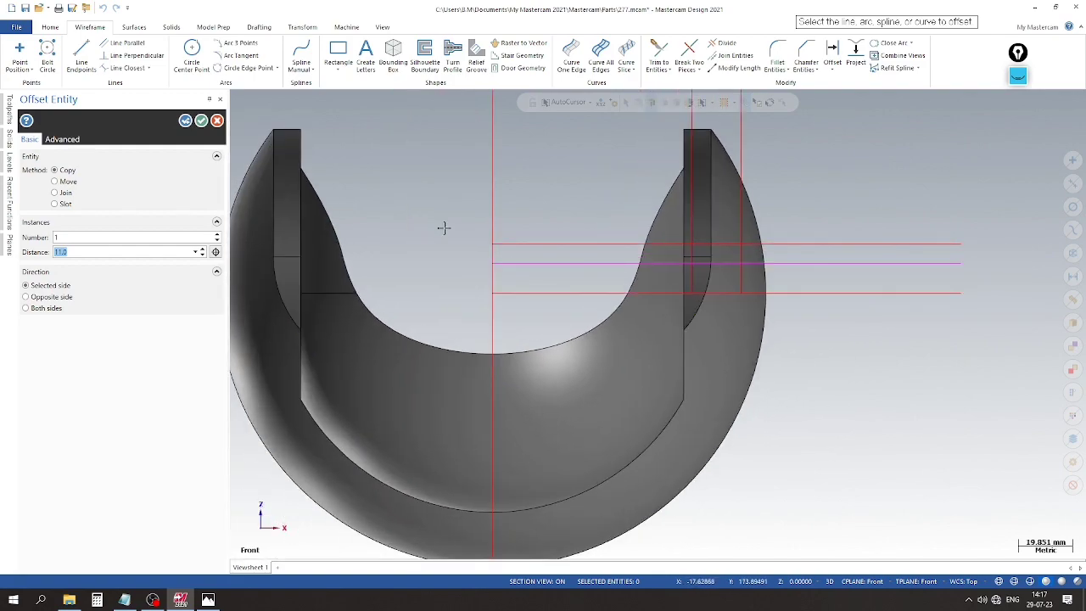
{"action": "left_click", "coordinate": [201, 120]}
Offset a copy of the horizontal hole axis 19.5 mm upward and accept it.
{"action": "scroll", "coordinate": [764, 235], "scroll_direction": "up", "scroll_amount": 2}
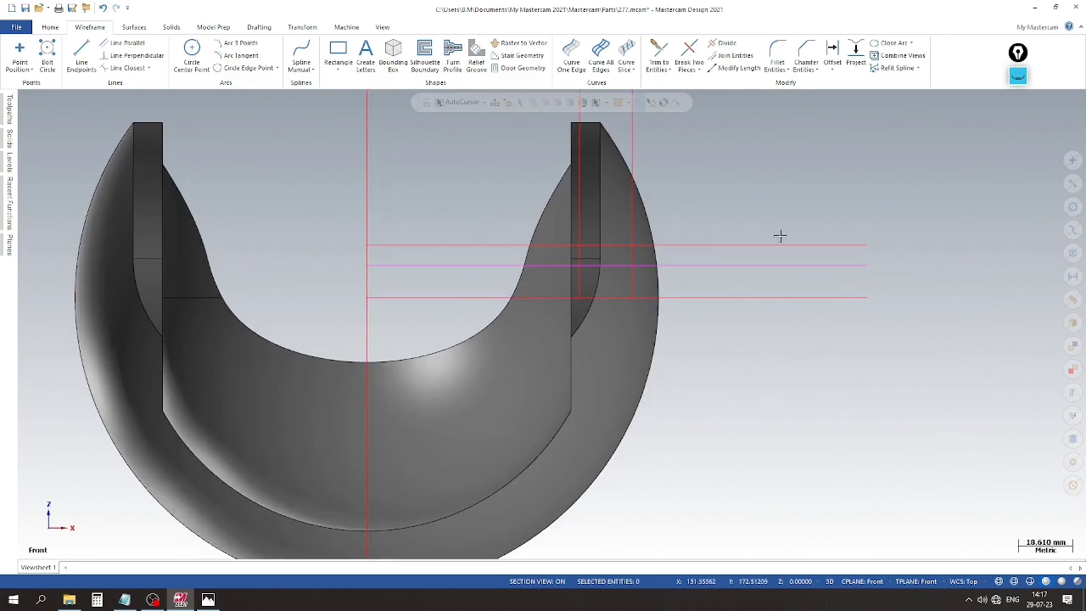
{"action": "scroll", "coordinate": [737, 175], "scroll_direction": "down", "scroll_amount": 2}
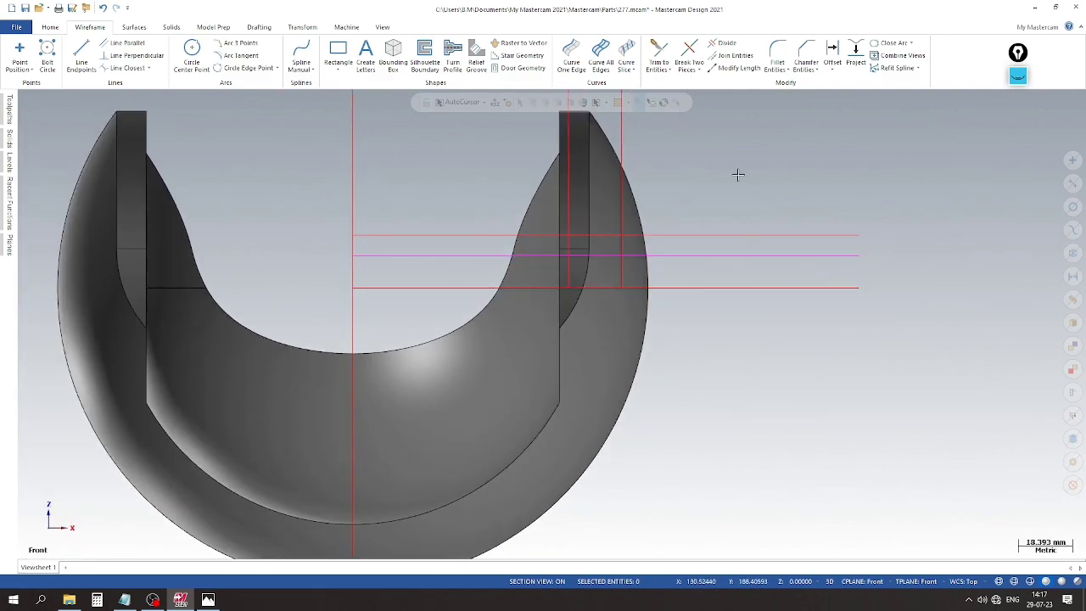
{"action": "left_click", "coordinate": [832, 55]}
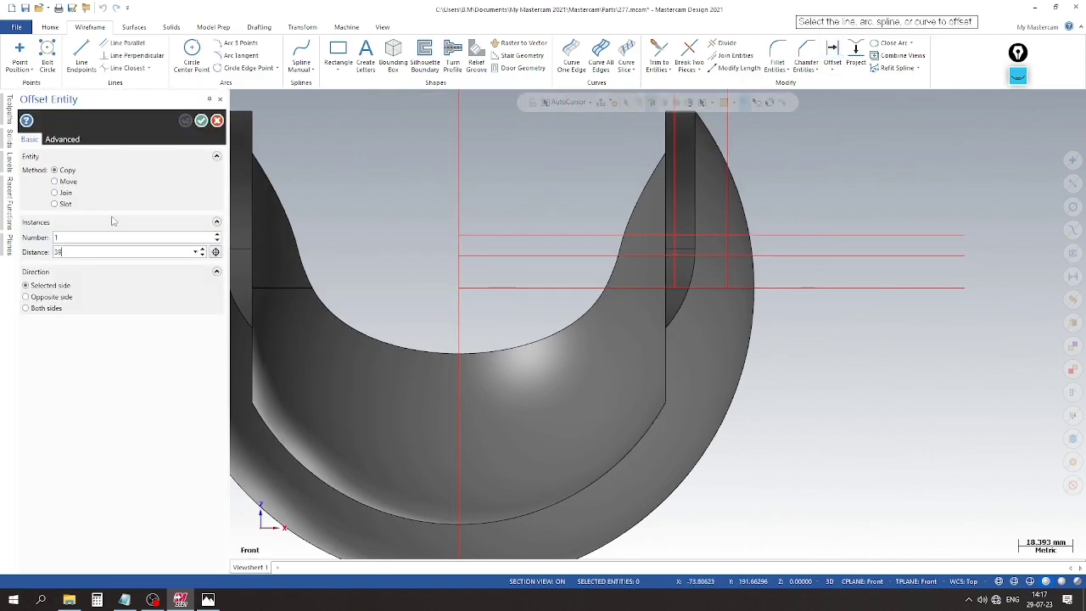
{"action": "left_click", "coordinate": [492, 289]}
{"action": "left_click", "coordinate": [486, 195]}
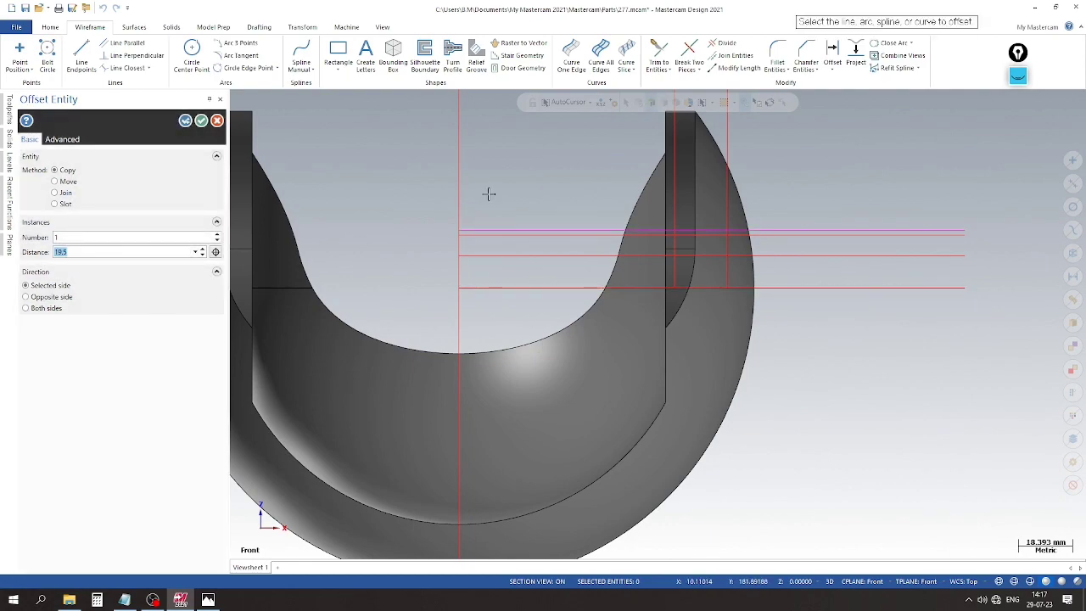
{"action": "left_click", "coordinate": [201, 121]}
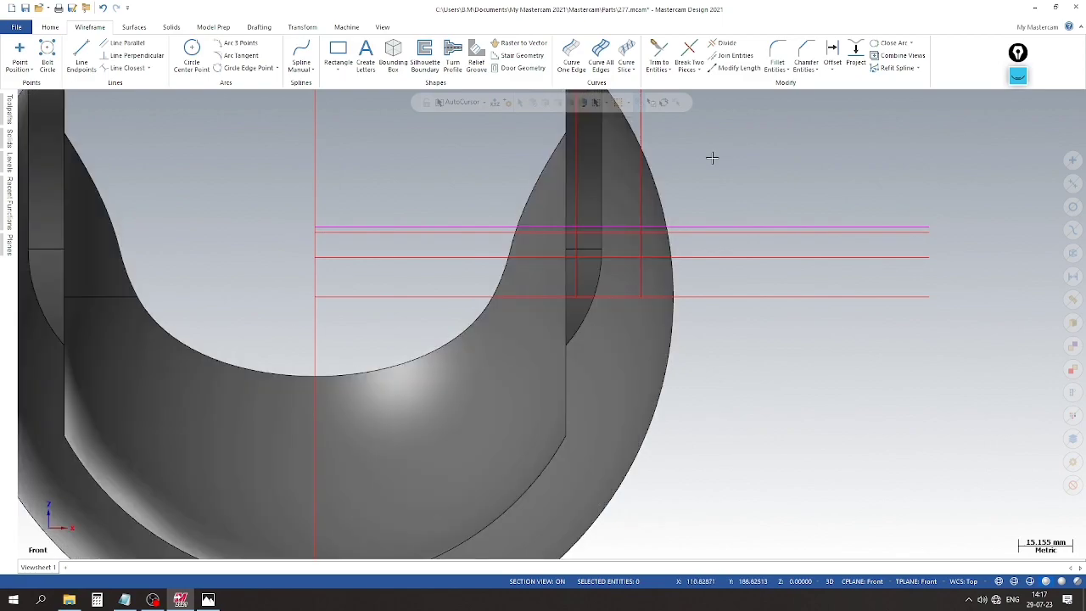
With Divide set to Trim, remove the 18 mm and 19.5 mm offset line segments between the two vertical offset lines.
{"action": "scroll", "coordinate": [684, 315], "scroll_direction": "up", "scroll_amount": 1}
{"action": "scroll", "coordinate": [416, 225], "scroll_direction": "up", "scroll_amount": 1}
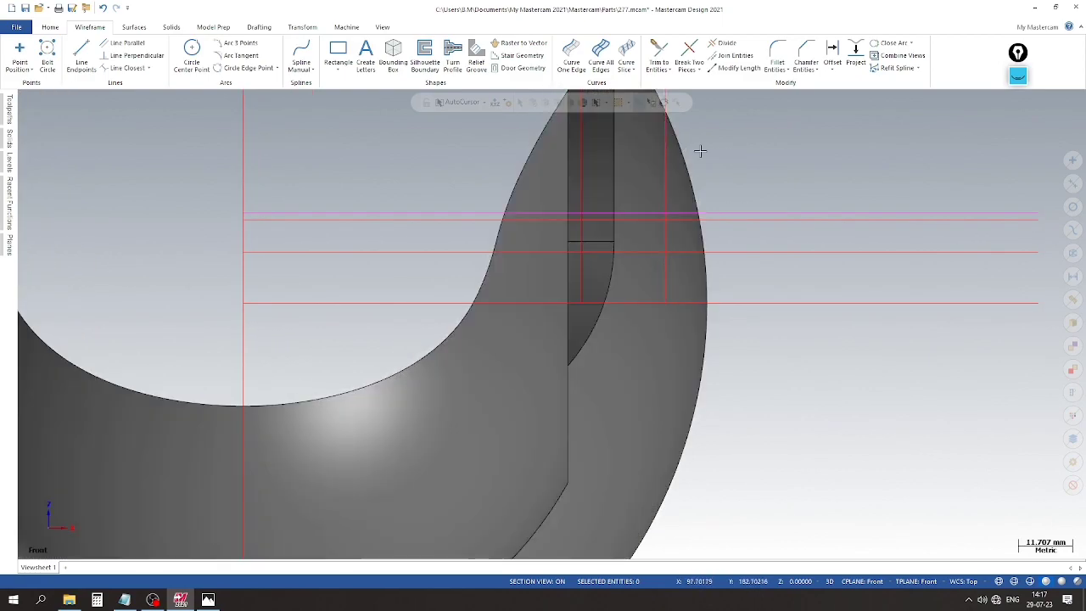
{"action": "left_click", "coordinate": [722, 42]}
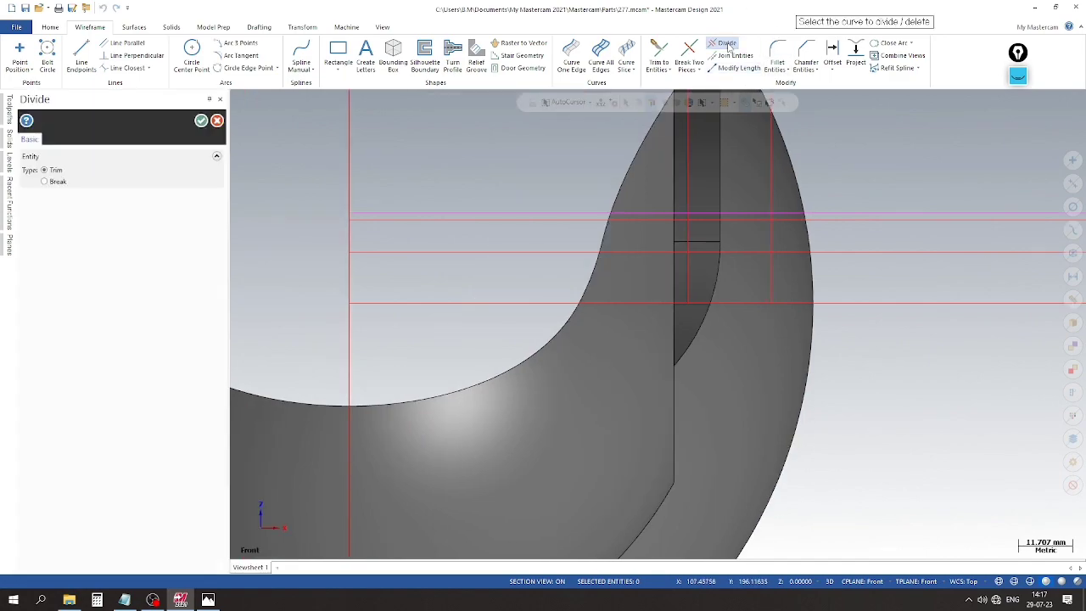
{"action": "scroll", "coordinate": [708, 214], "scroll_direction": "up", "scroll_amount": 2}
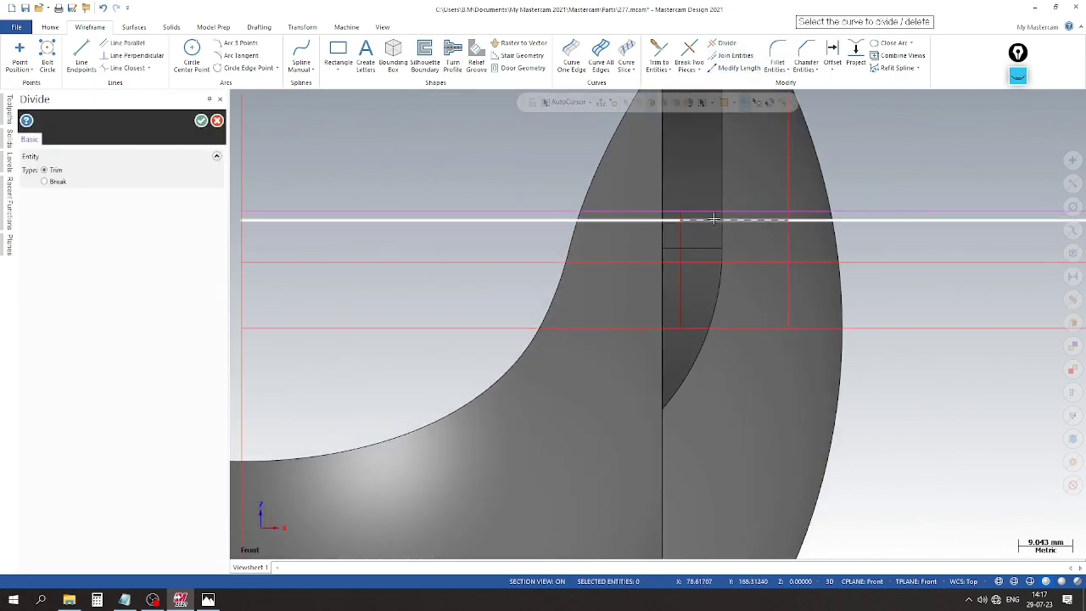
{"action": "scroll", "coordinate": [709, 210], "scroll_direction": "up", "scroll_amount": 1}
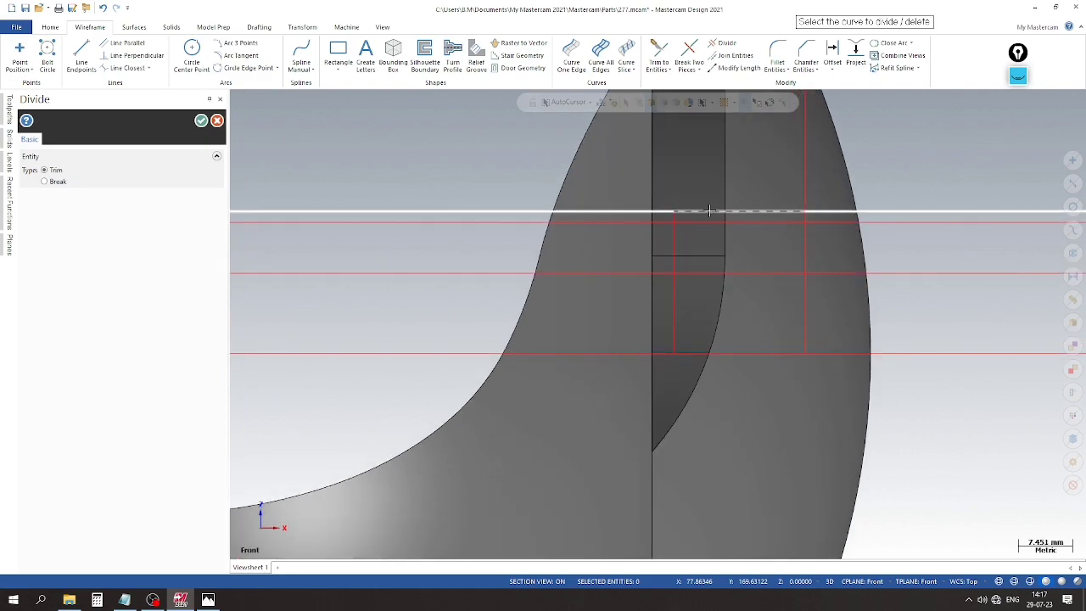
{"action": "left_click", "coordinate": [710, 210]}
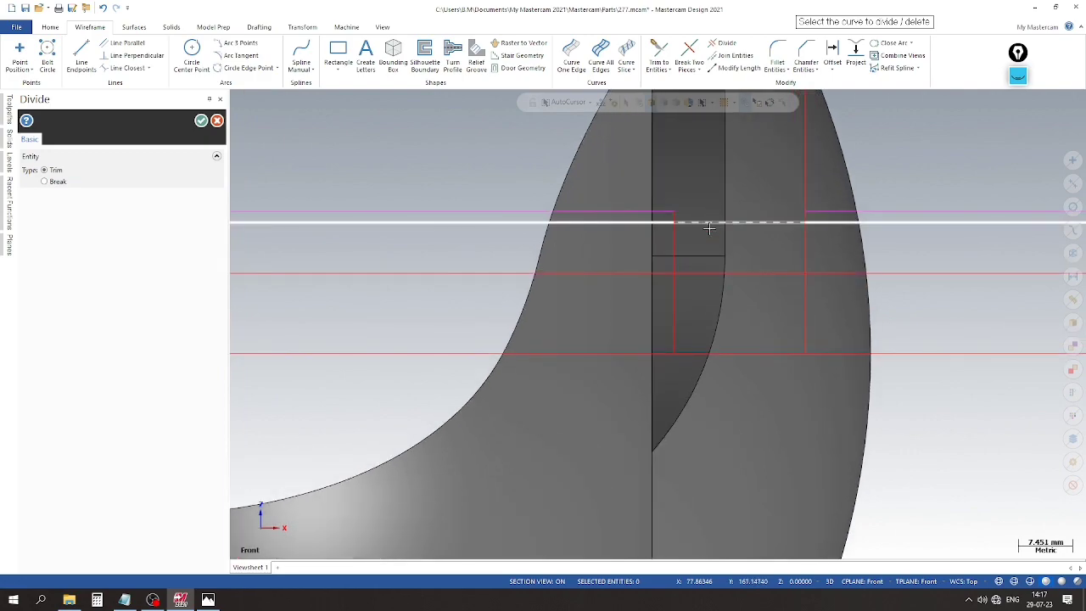
{"action": "scroll", "coordinate": [551, 223], "scroll_direction": "down", "scroll_amount": 1}
{"action": "scroll", "coordinate": [552, 223], "scroll_direction": "down", "scroll_amount": 1}
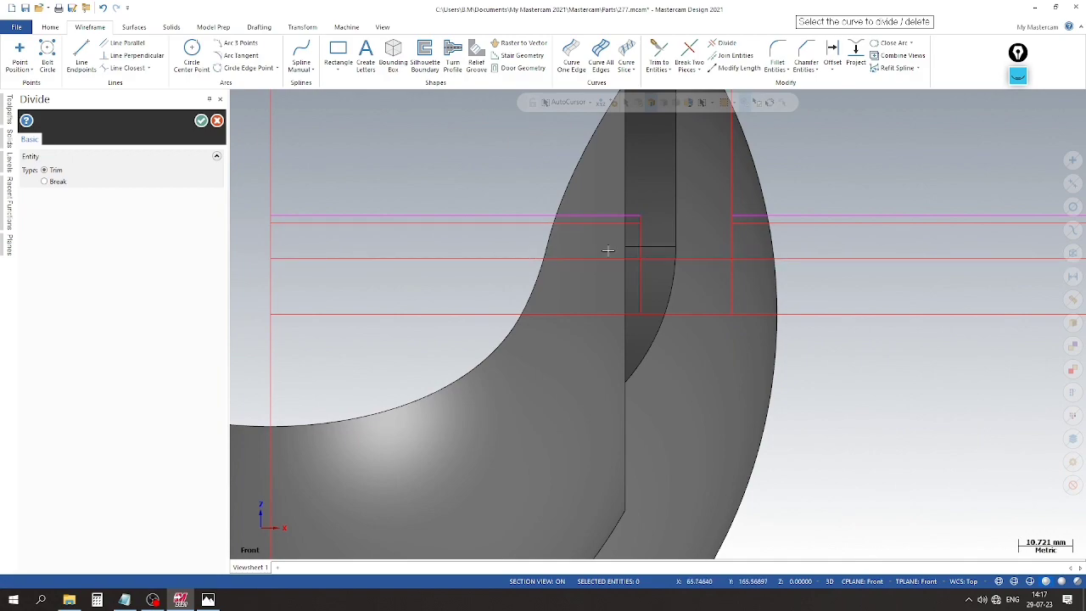
Trim away the lower ends of both vertical offset lines and the 11 mm offset line outside the outer vertical.
{"action": "left_click", "coordinate": [644, 289]}
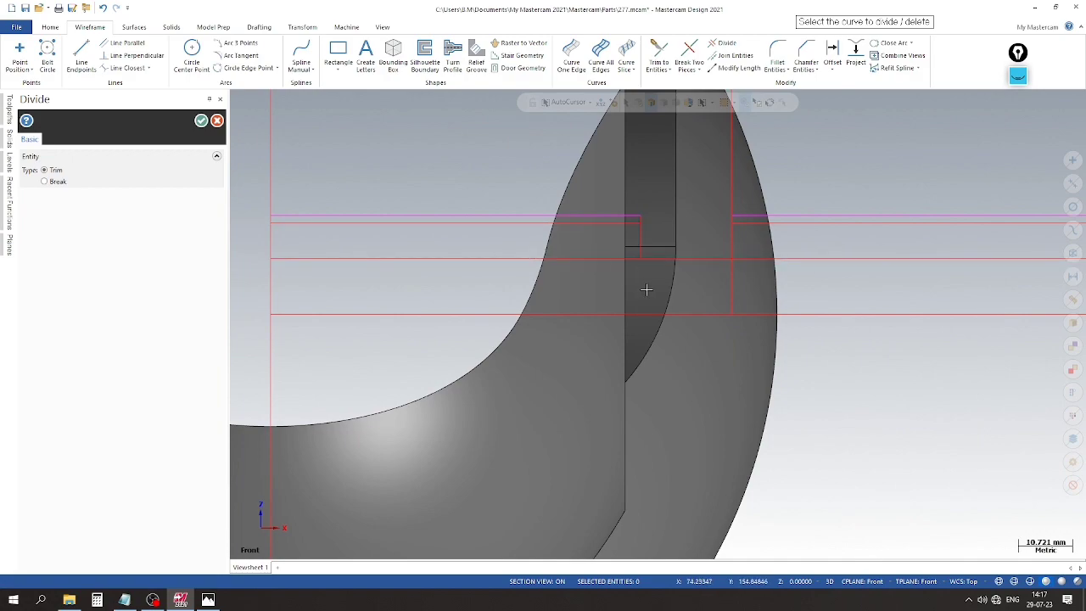
{"action": "left_click", "coordinate": [732, 277]}
{"action": "left_click", "coordinate": [772, 259]}
Remove the outer 19.5 mm line, the outer vertical's upper extension, and the inner 18 mm and 11 mm segments, leaving the stepped profile.
{"action": "scroll", "coordinate": [750, 216], "scroll_direction": "up", "scroll_amount": 2}
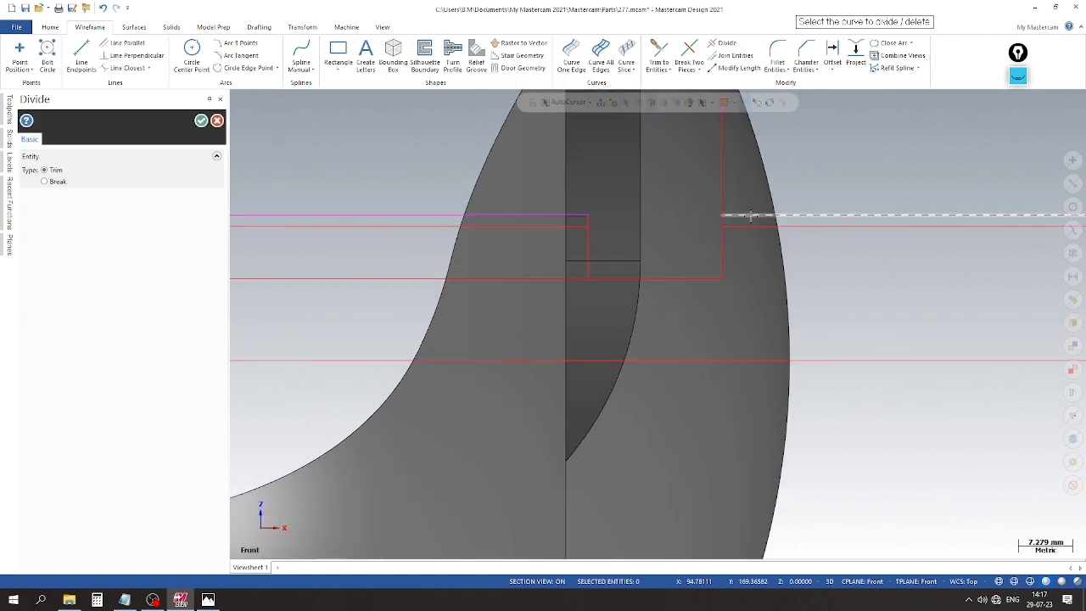
{"action": "left_click", "coordinate": [745, 214]}
{"action": "left_click", "coordinate": [709, 212]}
{"action": "scroll", "coordinate": [727, 196], "scroll_direction": "down", "scroll_amount": 3}
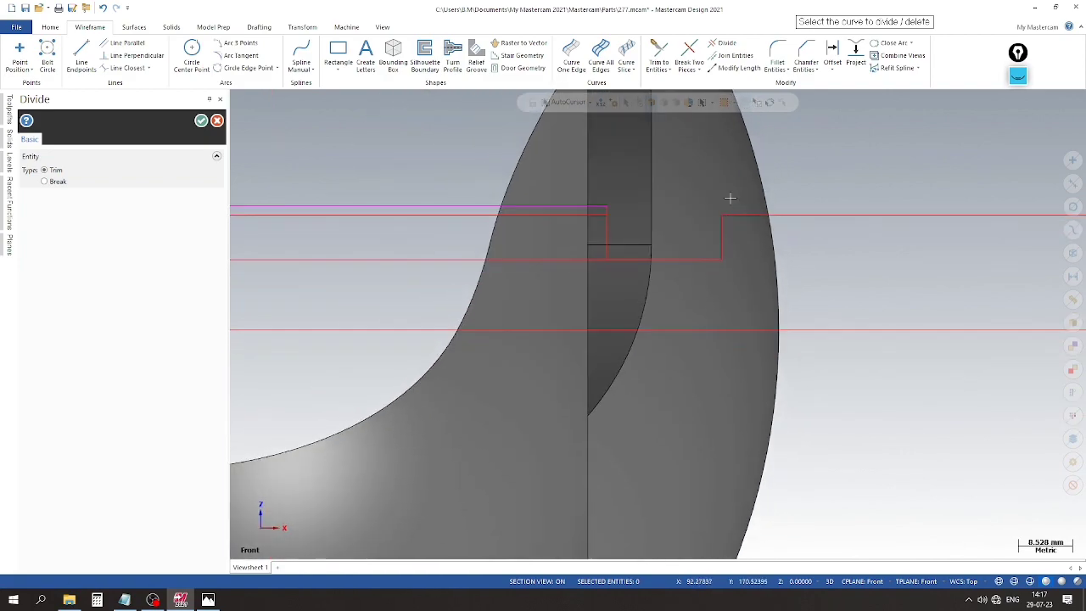
{"action": "scroll", "coordinate": [598, 206], "scroll_direction": "up", "scroll_amount": 1}
{"action": "left_click", "coordinate": [589, 205]}
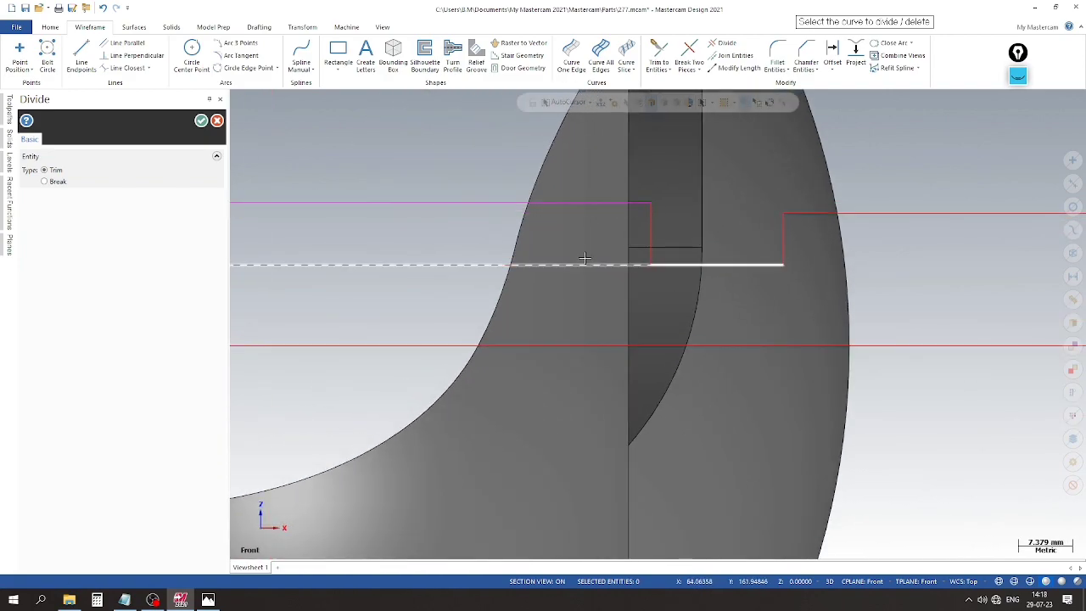
{"action": "scroll", "coordinate": [585, 257], "scroll_direction": "down", "scroll_amount": 3}
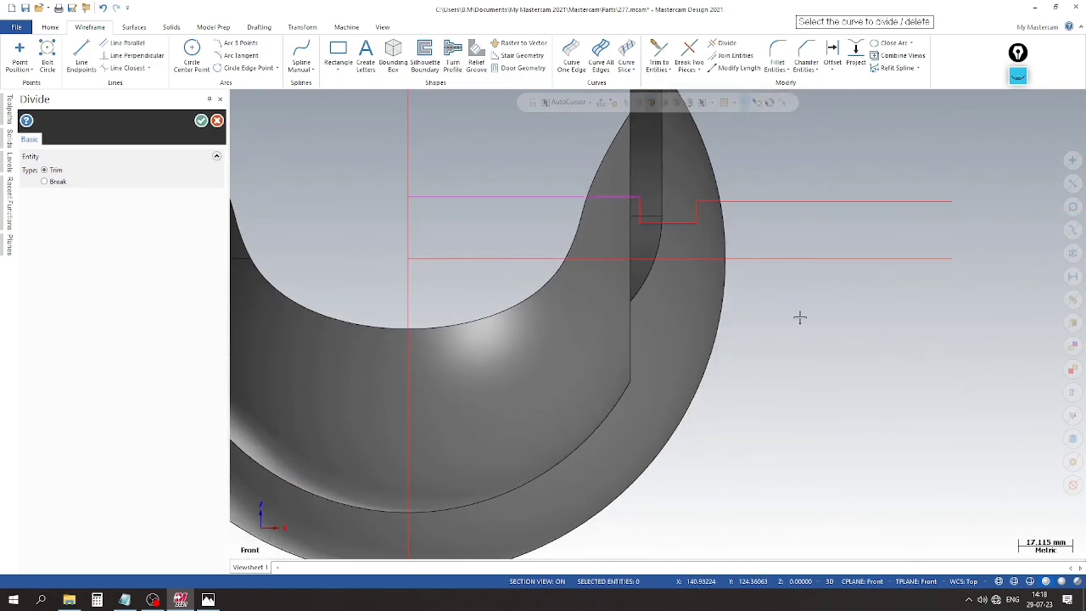
{"action": "scroll", "coordinate": [517, 208], "scroll_direction": "down", "scroll_amount": 2}
{"action": "scroll", "coordinate": [681, 186], "scroll_direction": "up", "scroll_amount": 1}
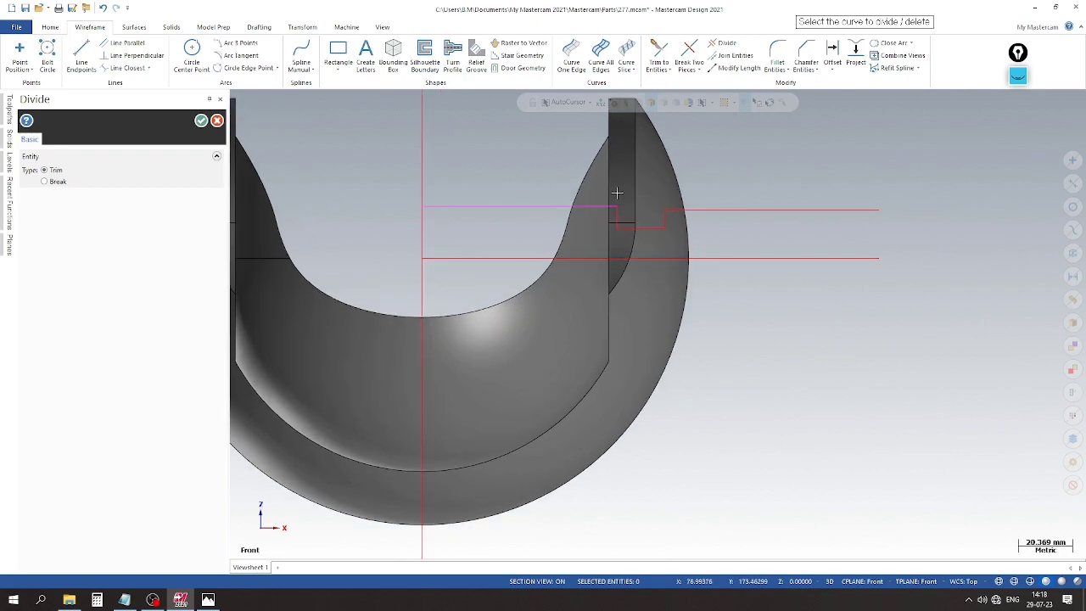
Finish the Divide operation and clear the result colors from the profile lines.
{"action": "right_click", "coordinate": [528, 142]}
{"action": "scroll", "coordinate": [619, 196], "scroll_direction": "up", "scroll_amount": 1}
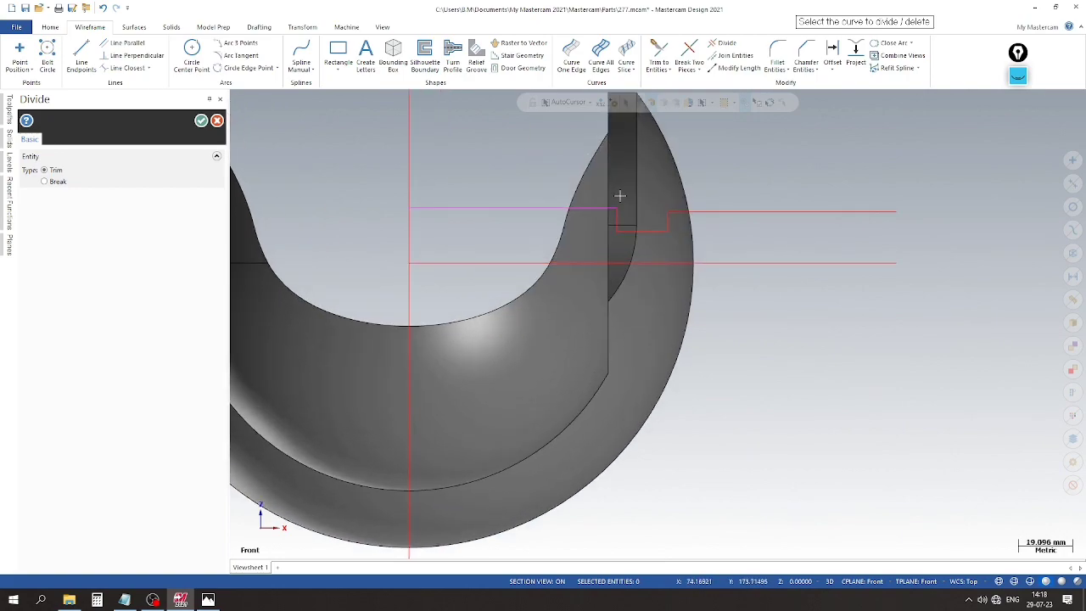
{"action": "scroll", "coordinate": [619, 196], "scroll_direction": "up", "scroll_amount": 1}
{"action": "right_click", "coordinate": [459, 156]}
{"action": "left_click", "coordinate": [201, 121]}
{"action": "scroll", "coordinate": [433, 194], "scroll_direction": "up", "scroll_amount": 1}
{"action": "right_click", "coordinate": [817, 204]}
{"action": "left_click", "coordinate": [839, 188]}
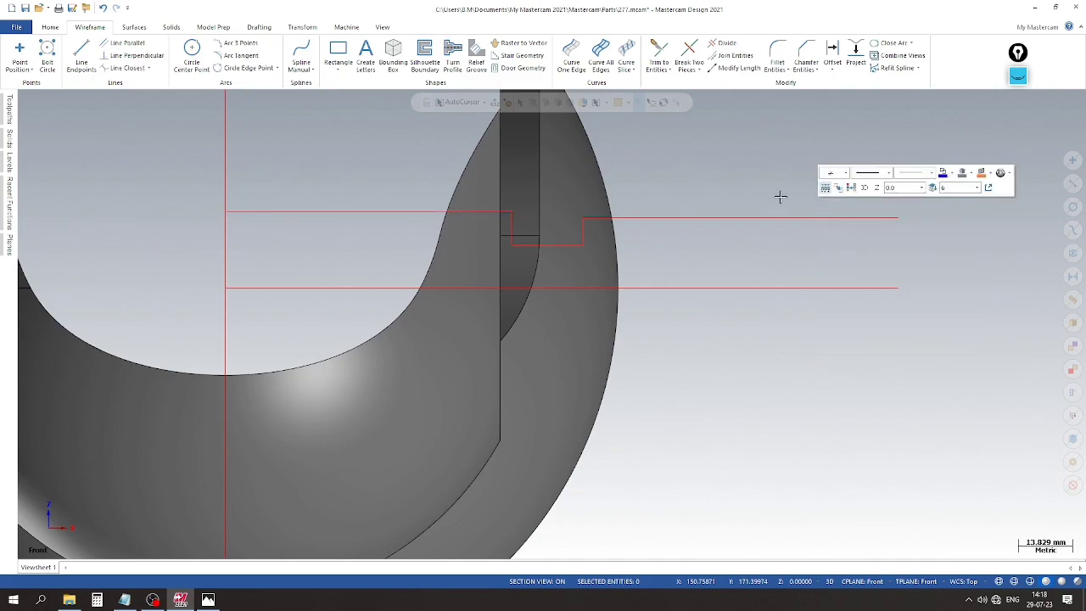
Place two vertical parallel lines, one about 105.6 mm from the vertical axis and another about 39.6 mm inward from it.
{"action": "scroll", "coordinate": [657, 211], "scroll_direction": "up", "scroll_amount": 3}
{"action": "scroll", "coordinate": [719, 206], "scroll_direction": "down", "scroll_amount": 5}
{"action": "scroll", "coordinate": [766, 230], "scroll_direction": "down", "scroll_amount": 2}
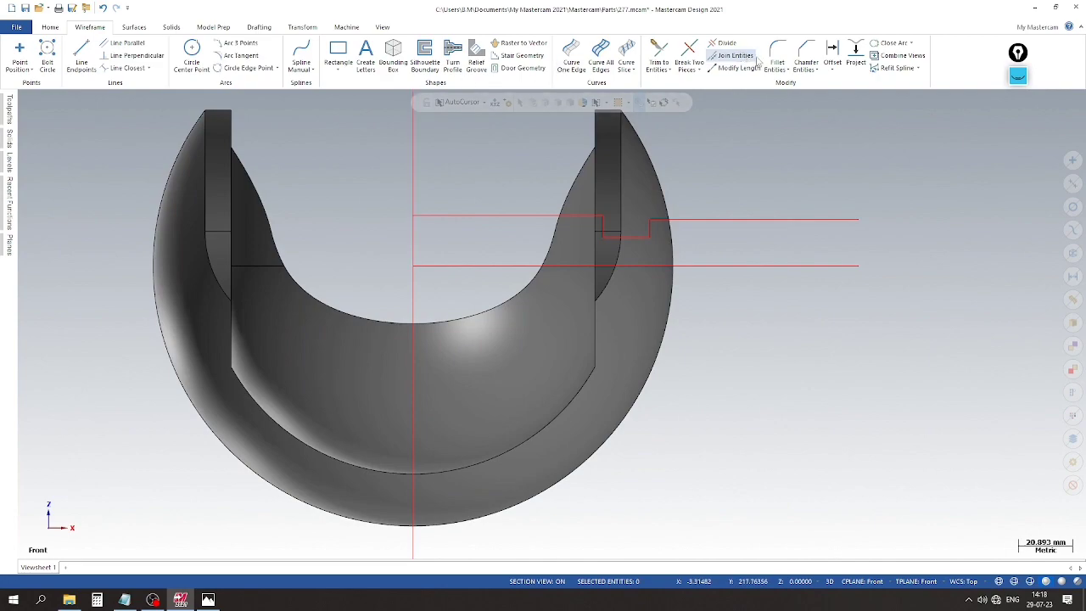
{"action": "left_click", "coordinate": [119, 46]}
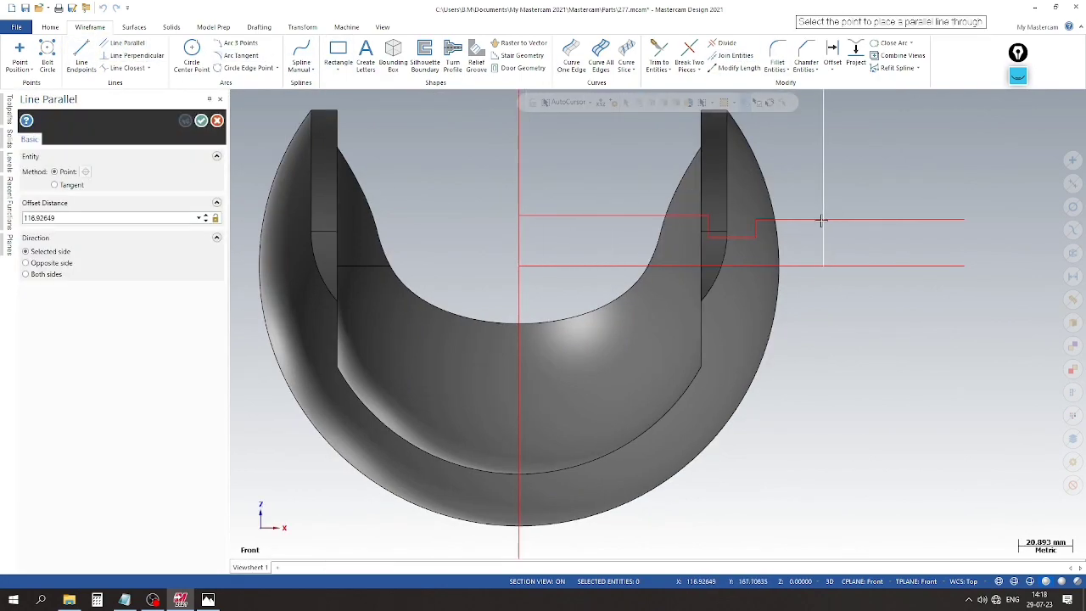
{"action": "left_click", "coordinate": [793, 219]}
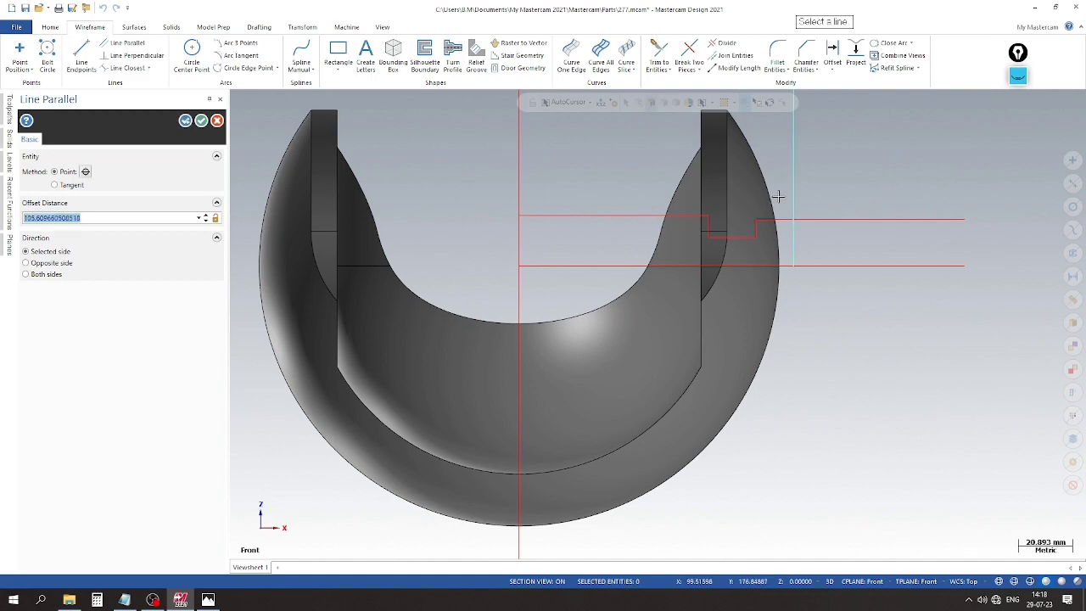
{"action": "left_click", "coordinate": [792, 195]}
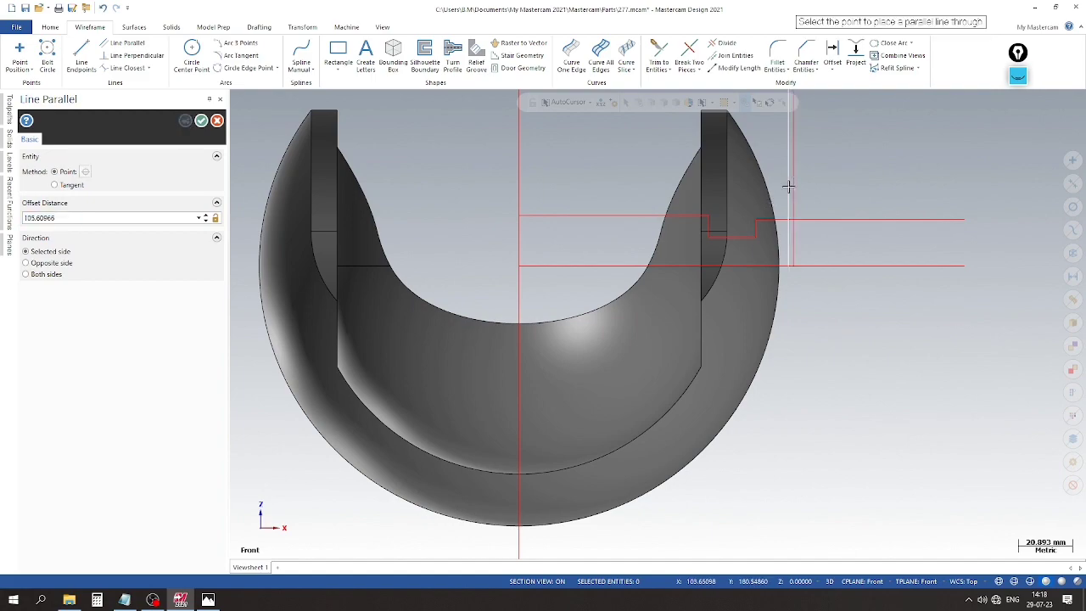
{"action": "left_click", "coordinate": [690, 202]}
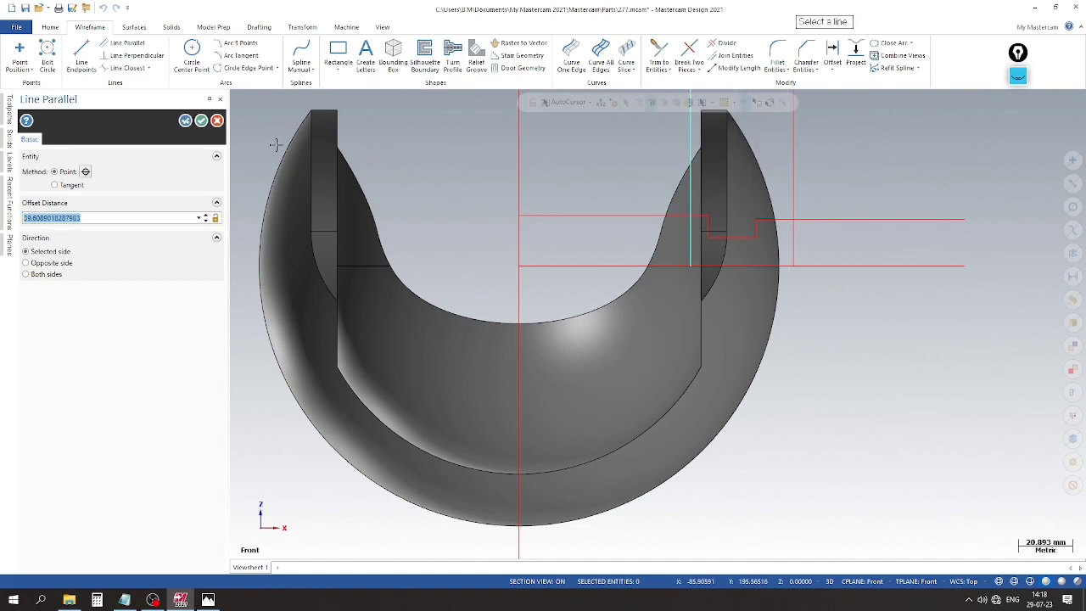
{"action": "left_click", "coordinate": [202, 121]}
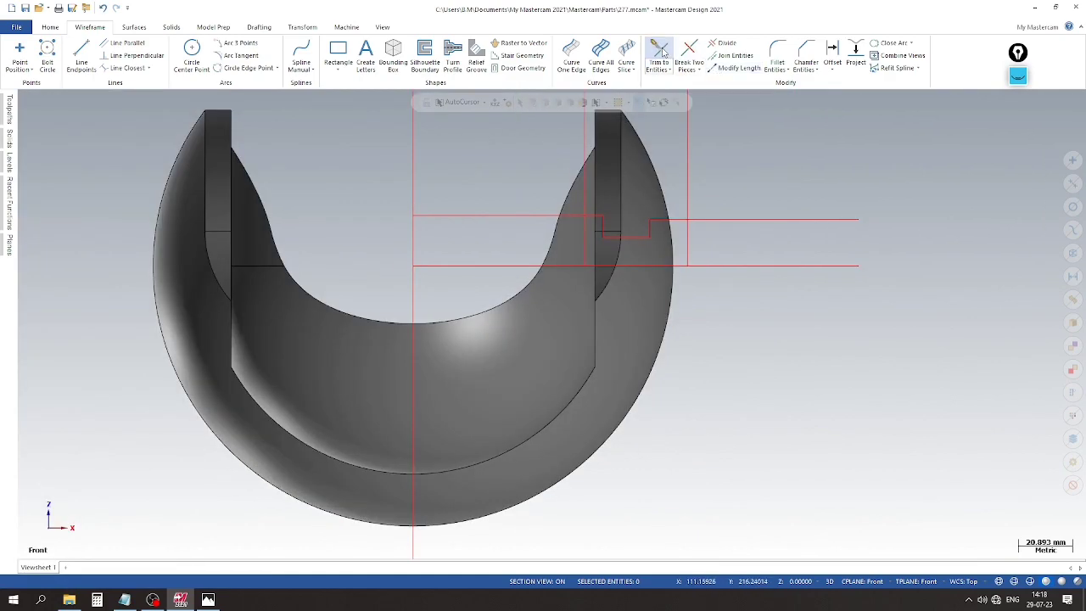
With Trim to Entities, trim the inner vertical line and the 19.5 mm offset line into a corner.
{"action": "left_click", "coordinate": [661, 52]}
{"action": "scroll", "coordinate": [694, 214], "scroll_direction": "up", "scroll_amount": 2}
{"action": "left_click", "coordinate": [697, 214]}
{"action": "left_click", "coordinate": [693, 222]}
{"action": "left_click", "coordinate": [699, 281]}
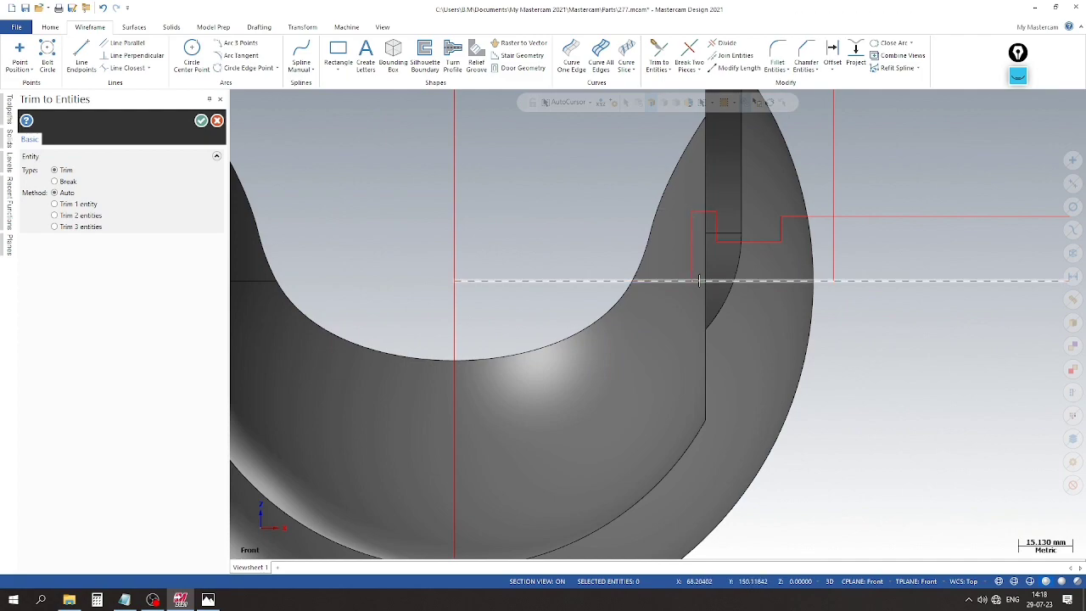
{"action": "left_click", "coordinate": [689, 259]}
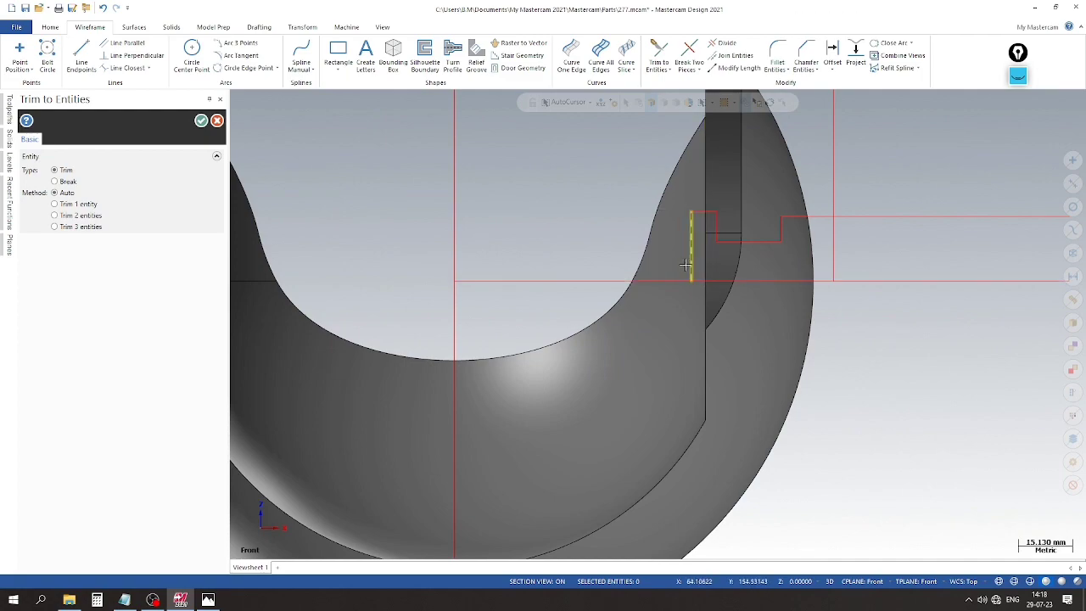
Trim the outer vertical line into corners with the horizontal hole axis and the 18 mm offset line.
{"action": "left_click", "coordinate": [701, 278]}
{"action": "left_click", "coordinate": [717, 278]}
{"action": "left_click", "coordinate": [834, 254]}
{"action": "left_click", "coordinate": [833, 247]}
{"action": "left_click", "coordinate": [825, 218]}
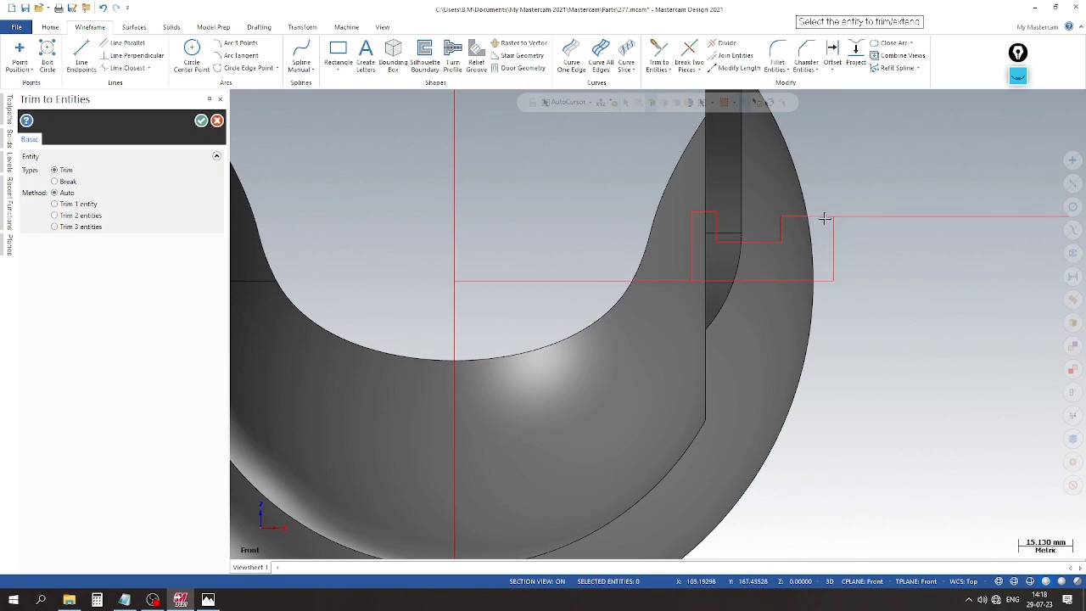
{"action": "left_click", "coordinate": [824, 218]}
{"action": "left_click", "coordinate": [833, 238]}
{"action": "scroll", "coordinate": [638, 193], "scroll_direction": "down", "scroll_amount": 1}
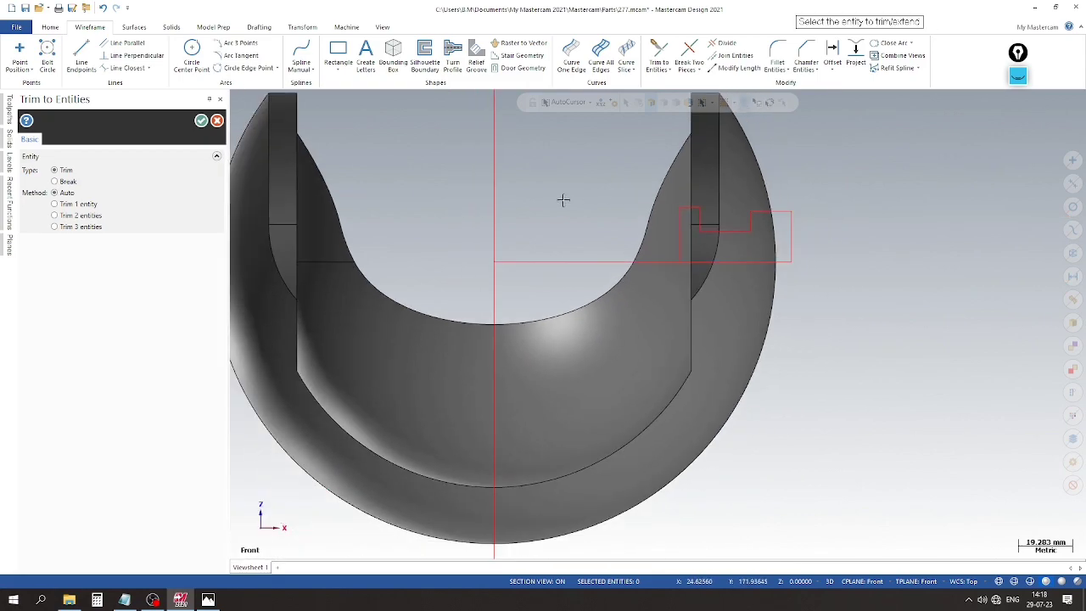
Undo the removal of the horizontal hole axis, and trim it to the inner vertical line using Trim 2 entities to close the profile.
{"action": "key", "text": "Escape"}
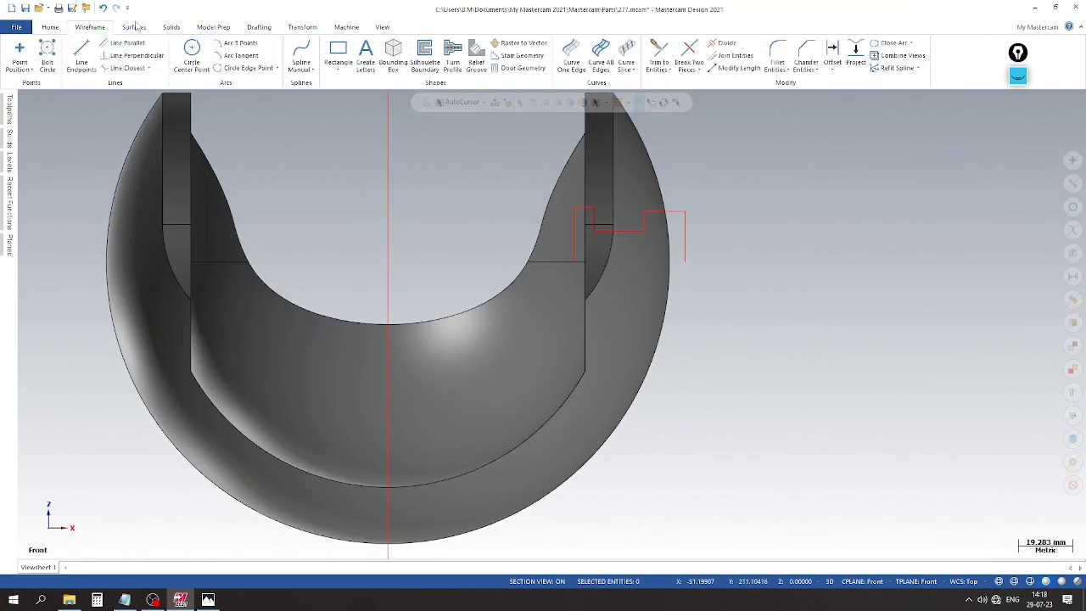
{"action": "left_click", "coordinate": [102, 8]}
{"action": "left_click", "coordinate": [658, 57]}
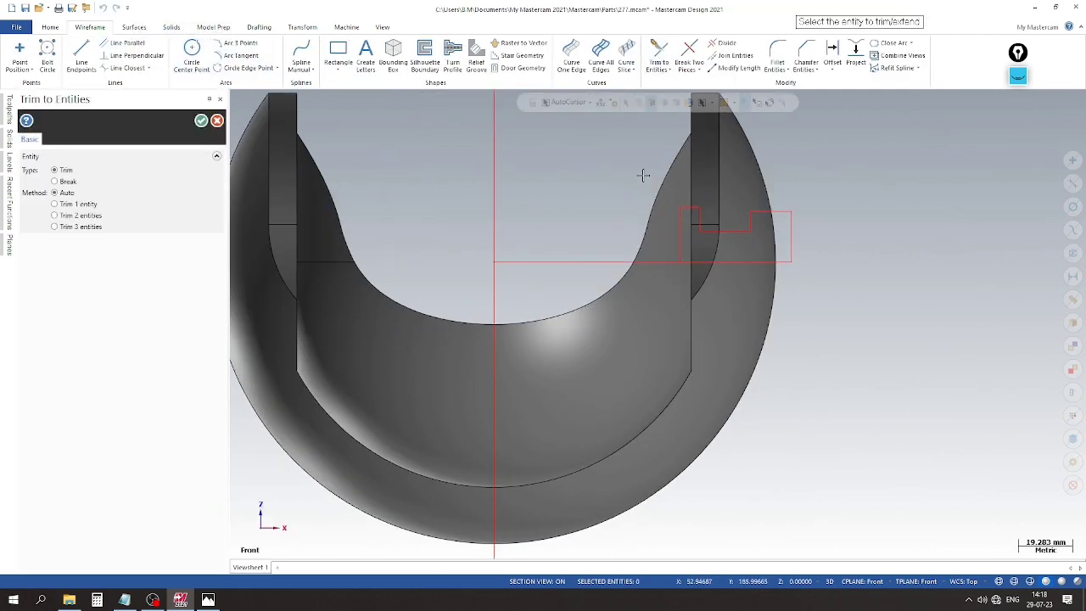
{"action": "middle_click_drag", "start_coordinate": [740, 310], "coordinate": [822, 344]}
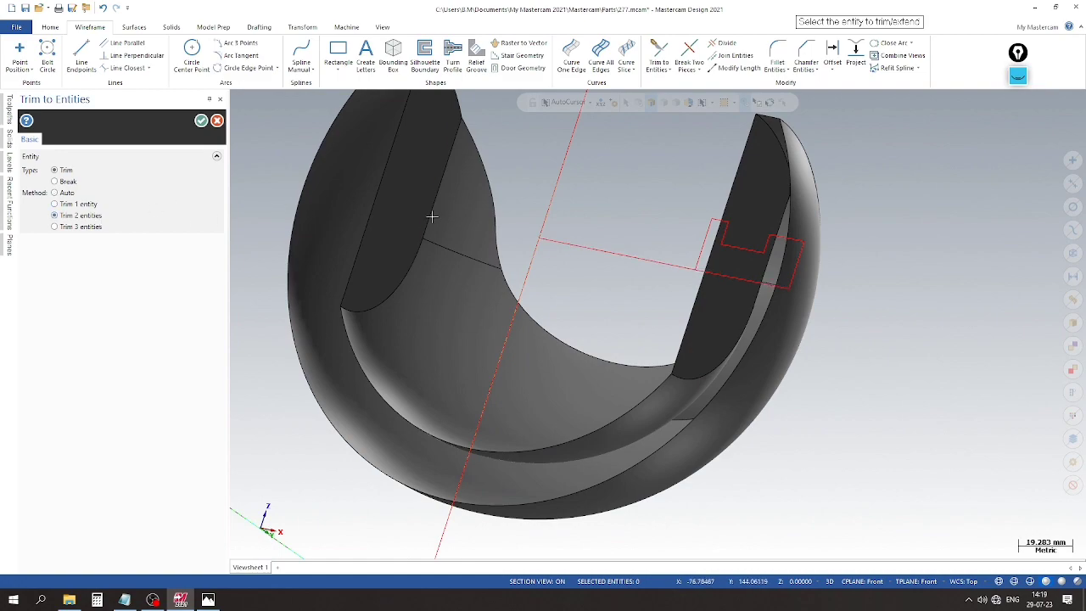
{"action": "left_click", "coordinate": [701, 268]}
{"action": "left_click", "coordinate": [694, 273]}
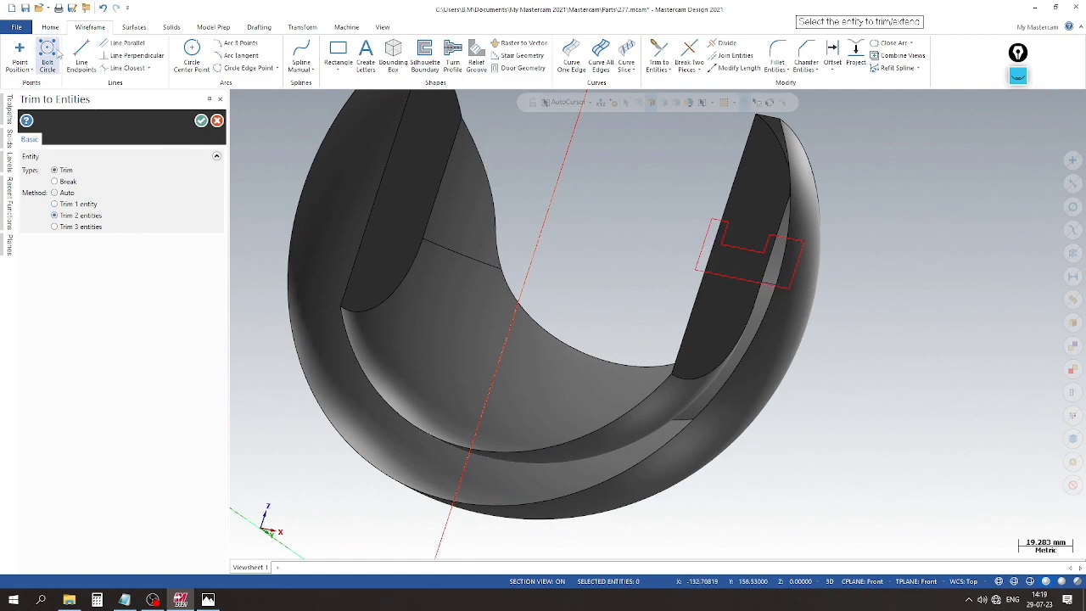
Save the part, delete the vertical construction line running through the fork body, and save again.
{"action": "left_click", "coordinate": [26, 8]}
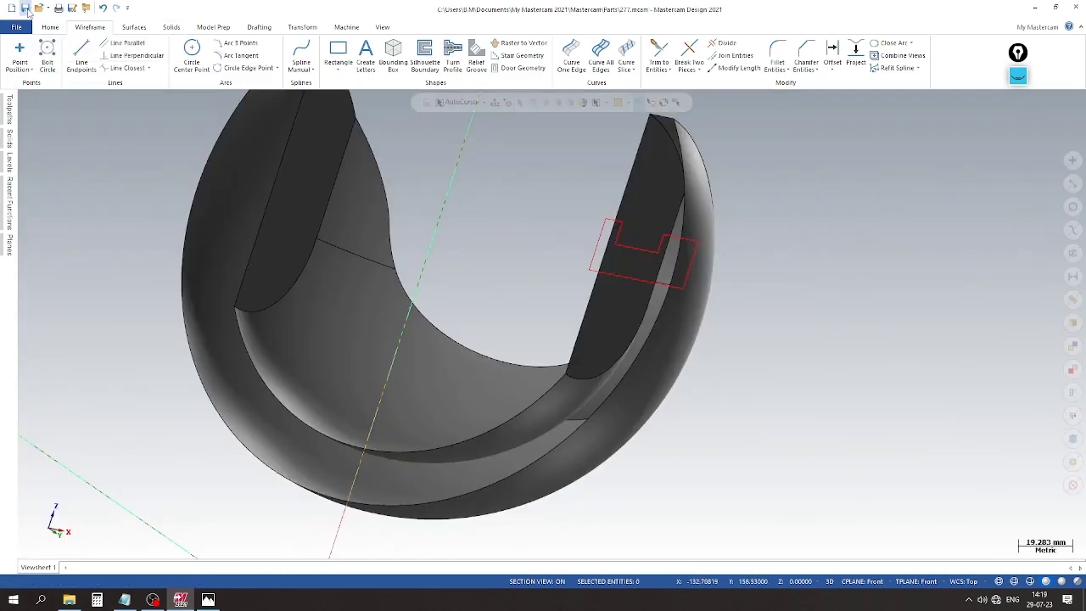
{"action": "scroll", "coordinate": [712, 280], "scroll_direction": "up", "scroll_amount": 2}
{"action": "scroll", "coordinate": [713, 280], "scroll_direction": "down", "scroll_amount": 5}
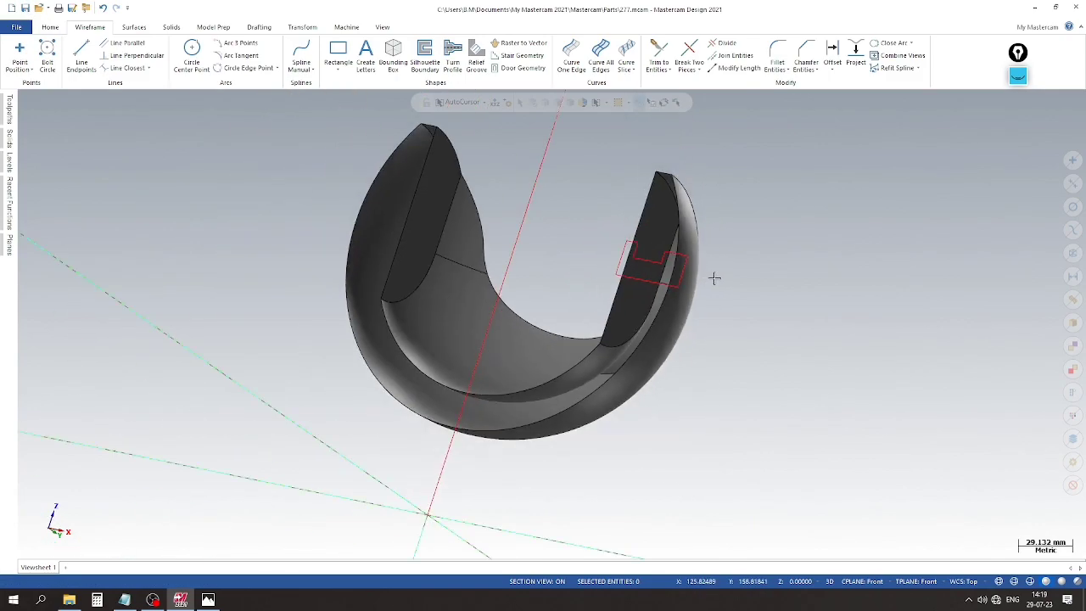
{"action": "mouse_move", "coordinate": [624, 292]}
{"action": "middle_mouse_down"}
{"action": "mouse_move", "coordinate": [681, 311]}
{"action": "mouse_move", "coordinate": [705, 306]}
{"action": "mouse_move", "coordinate": [686, 307]}
{"action": "mouse_move", "coordinate": [710, 342]}
{"action": "middle_mouse_up"}
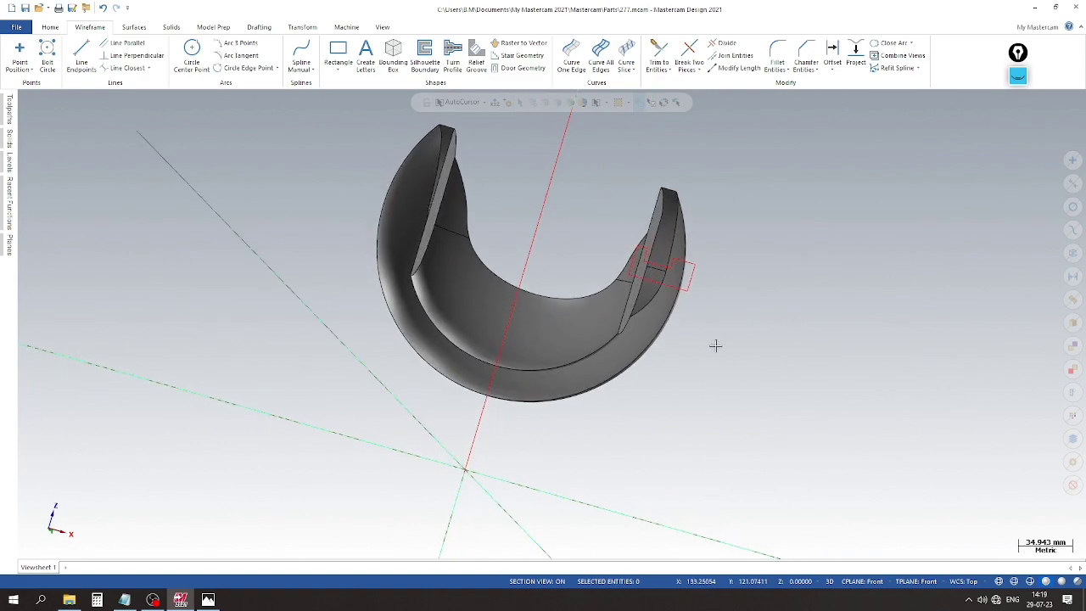
{"action": "left_click", "coordinate": [524, 246]}
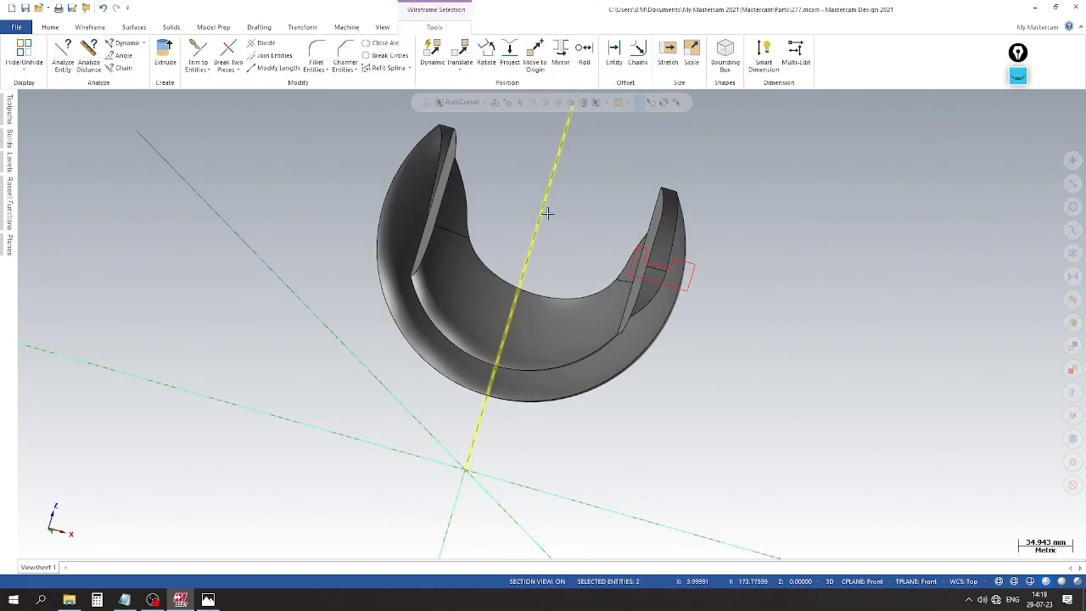
{"action": "right_click", "coordinate": [546, 214]}
{"action": "left_click", "coordinate": [585, 334]}
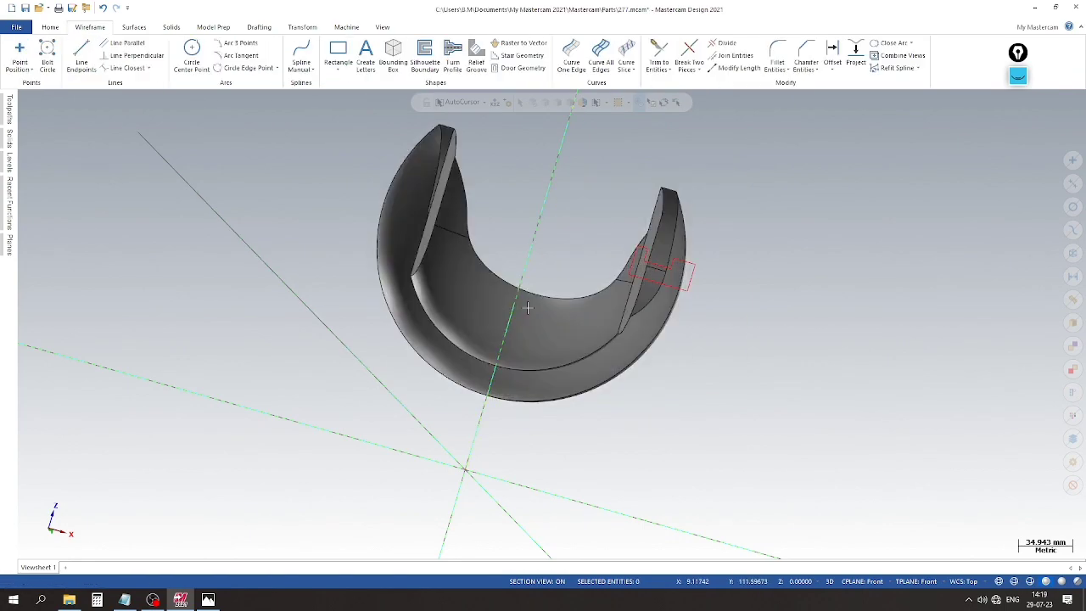
{"action": "key", "text": "ctrl+s"}
Revolve-cut the stepped profile through the fork arm a full 360 degrees about the profile's straight base line.
{"action": "scroll", "coordinate": [746, 272], "scroll_direction": "up", "scroll_amount": 3}
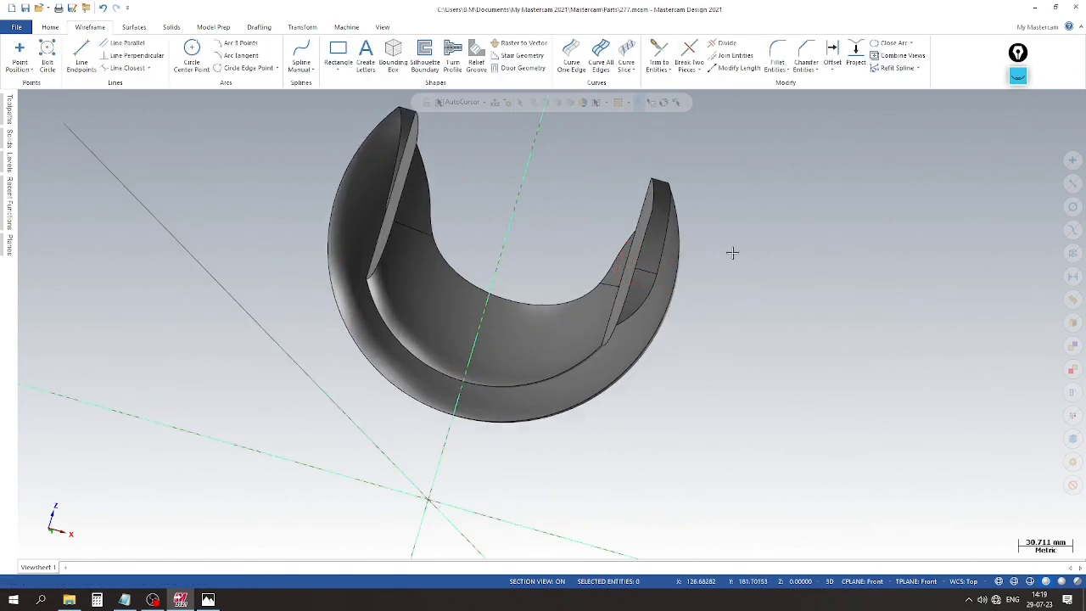
{"action": "left_click", "coordinate": [173, 28]}
{"action": "left_click", "coordinate": [143, 44]}
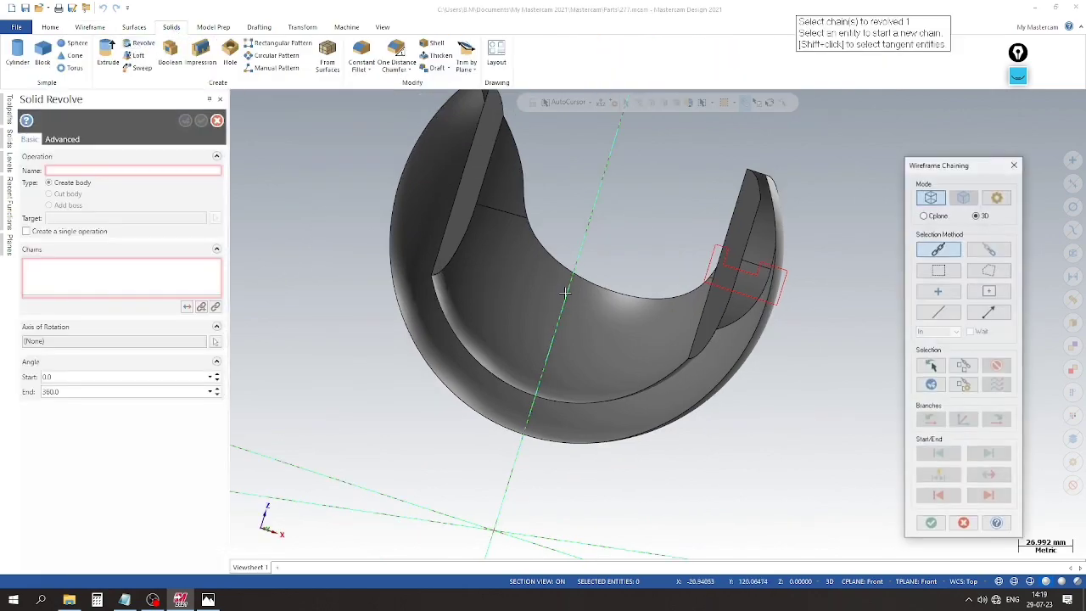
{"action": "left_click", "coordinate": [745, 293]}
{"action": "left_click", "coordinate": [930, 522]}
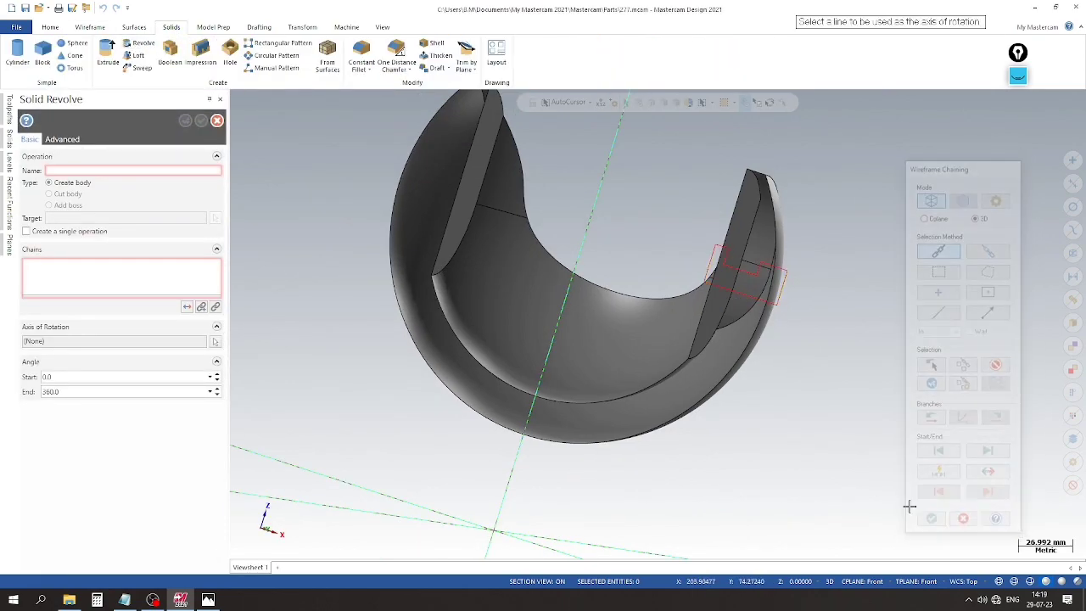
{"action": "left_click", "coordinate": [752, 305]}
{"action": "left_click", "coordinate": [72, 195]}
{"action": "middle_click_drag", "start_coordinate": [814, 314], "coordinate": [932, 311]}
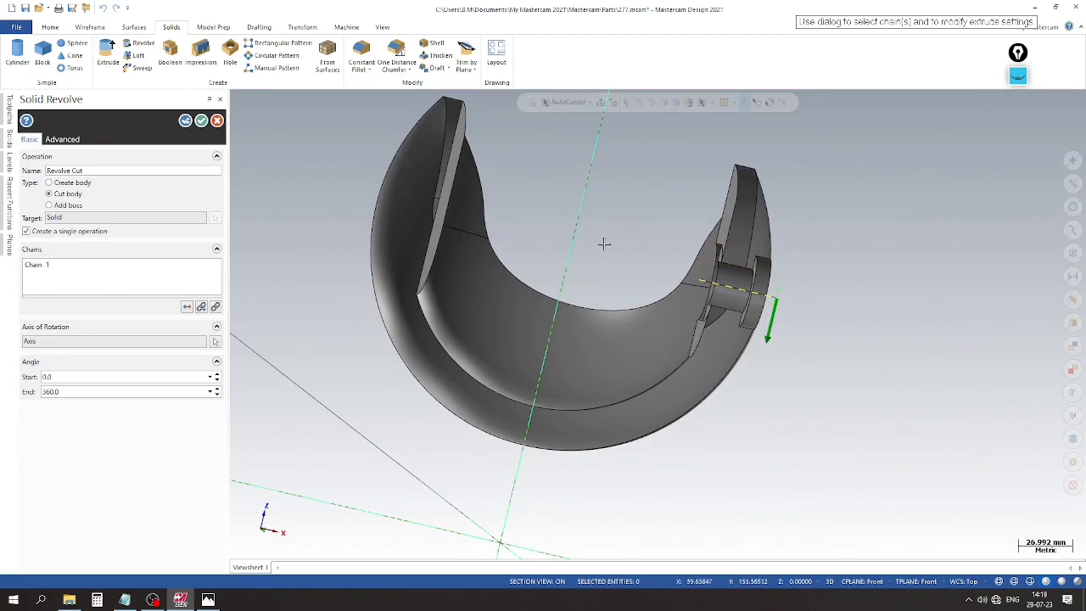
{"action": "left_click", "coordinate": [201, 121]}
Mirror a copy of the stepped hole profile about the Y axis onto the opposite fork arm, working in the front view.
{"action": "left_click_drag", "start_coordinate": [558, 216], "coordinate": [754, 300]}
{"action": "right_click", "coordinate": [698, 252]}
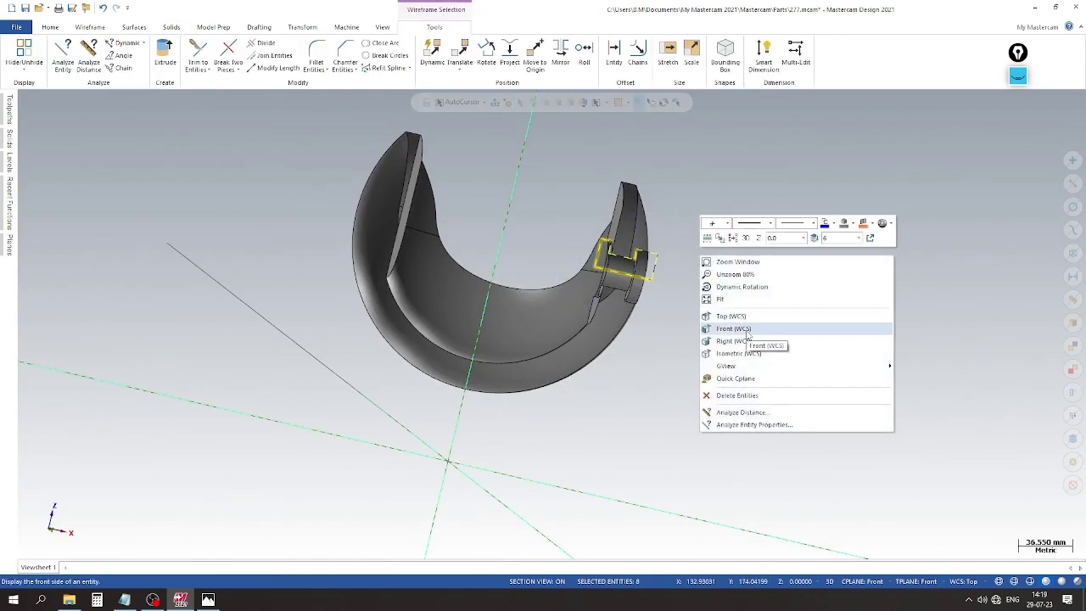
{"action": "left_click", "coordinate": [746, 334]}
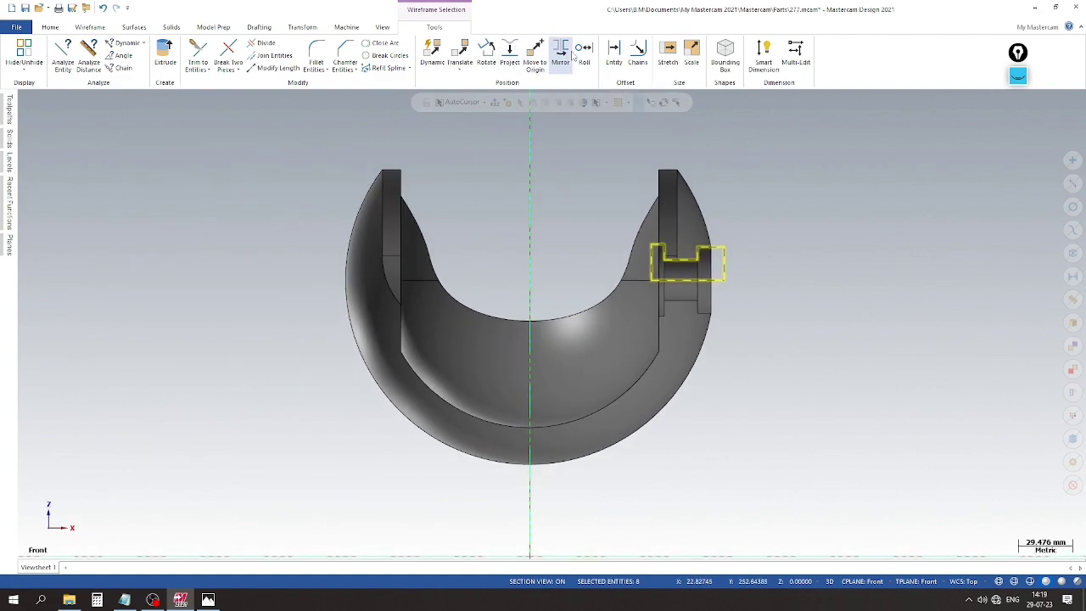
{"action": "left_click", "coordinate": [560, 54]}
{"action": "left_click", "coordinate": [41, 286]}
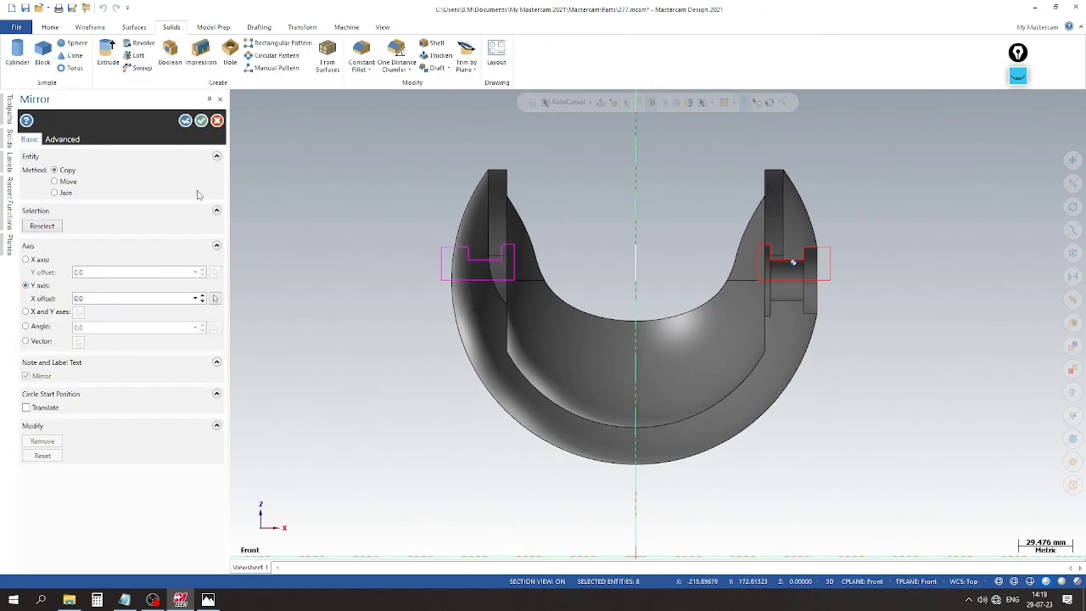
{"action": "left_click", "coordinate": [201, 120]}
Revolve-cut the mirrored profile through the opposite fork arm about its straight base line.
{"action": "middle_click_drag", "start_coordinate": [650, 258], "coordinate": [606, 268]}
{"action": "left_click", "coordinate": [136, 43]}
{"action": "left_click", "coordinate": [458, 226]}
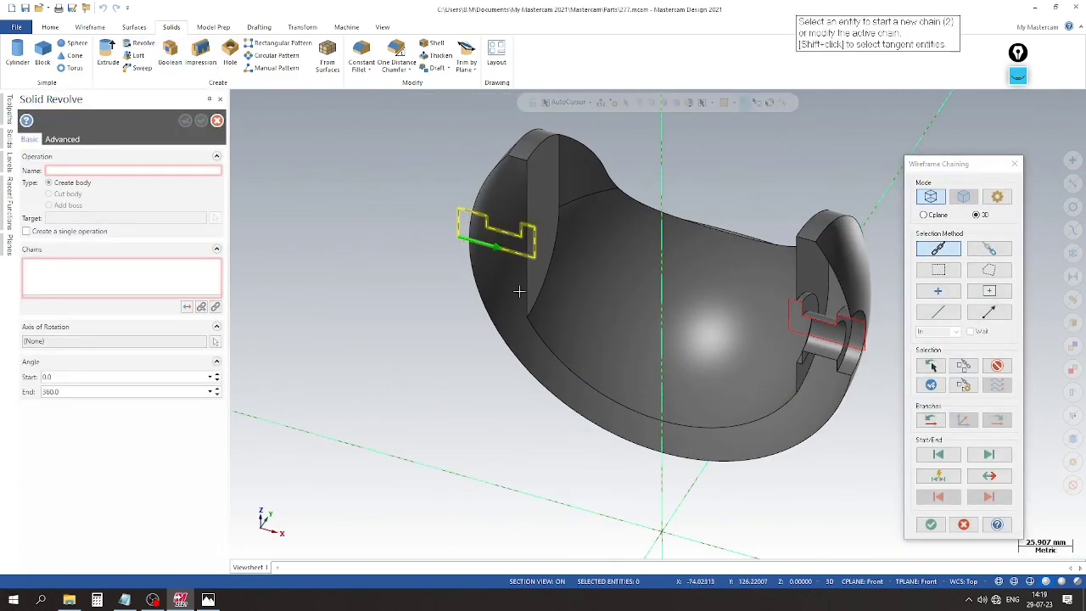
{"action": "key", "text": "Return"}
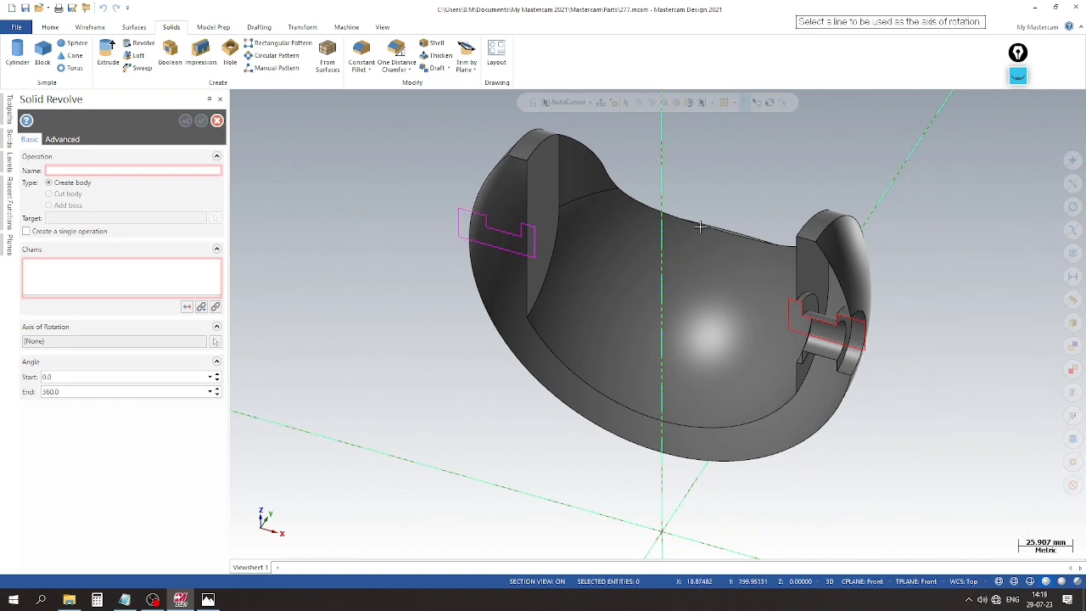
{"action": "left_click", "coordinate": [494, 248]}
{"action": "left_click", "coordinate": [201, 120]}
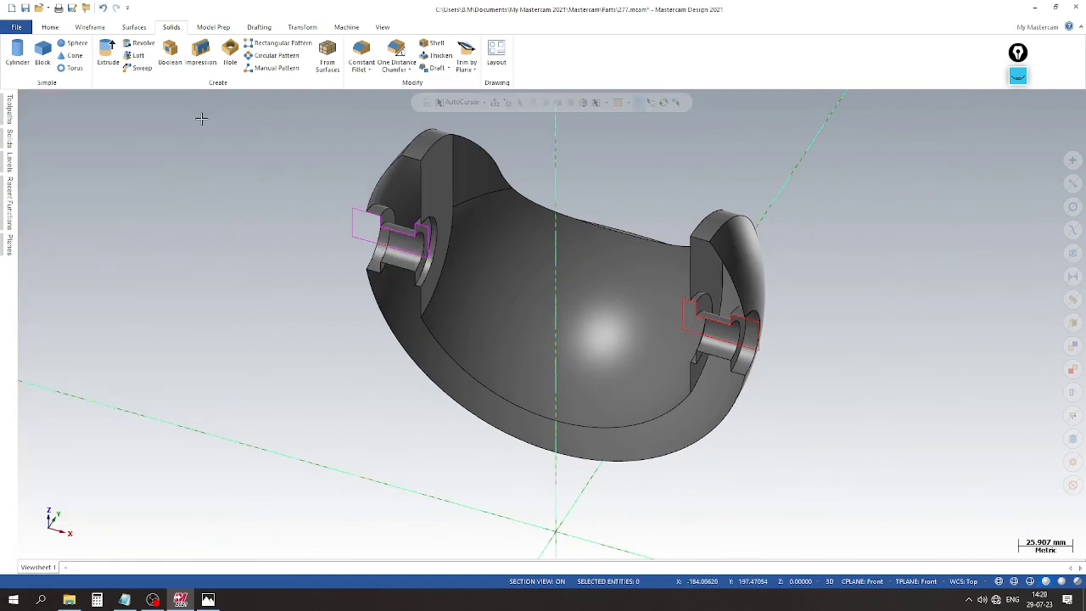
Add level 7 as the active level, hide the profiles on level 6, and save the part.
{"action": "left_click", "coordinate": [13, 171]}
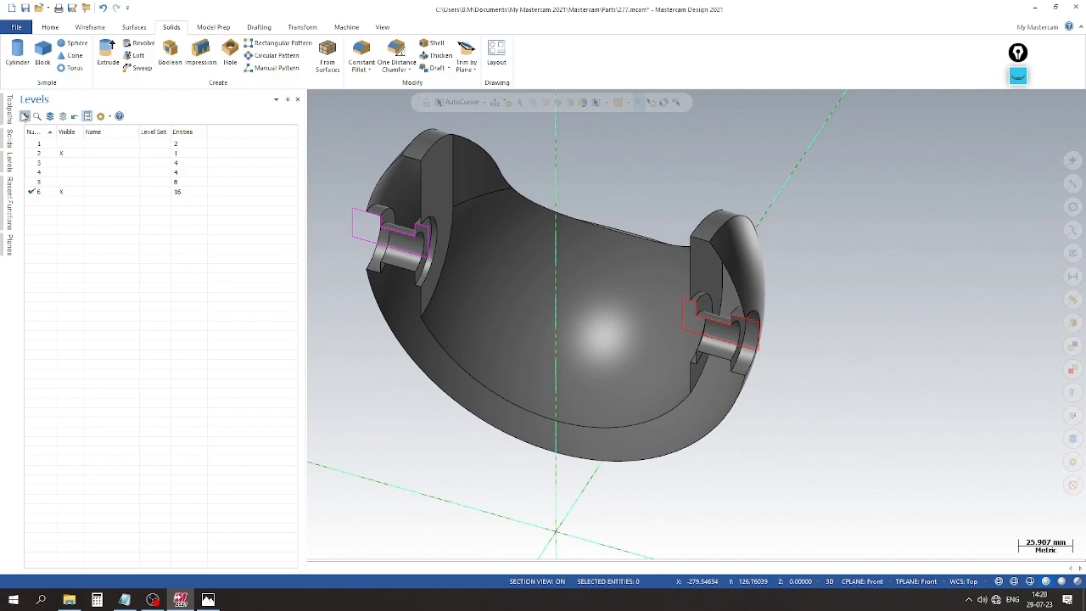
{"action": "left_click", "coordinate": [68, 193]}
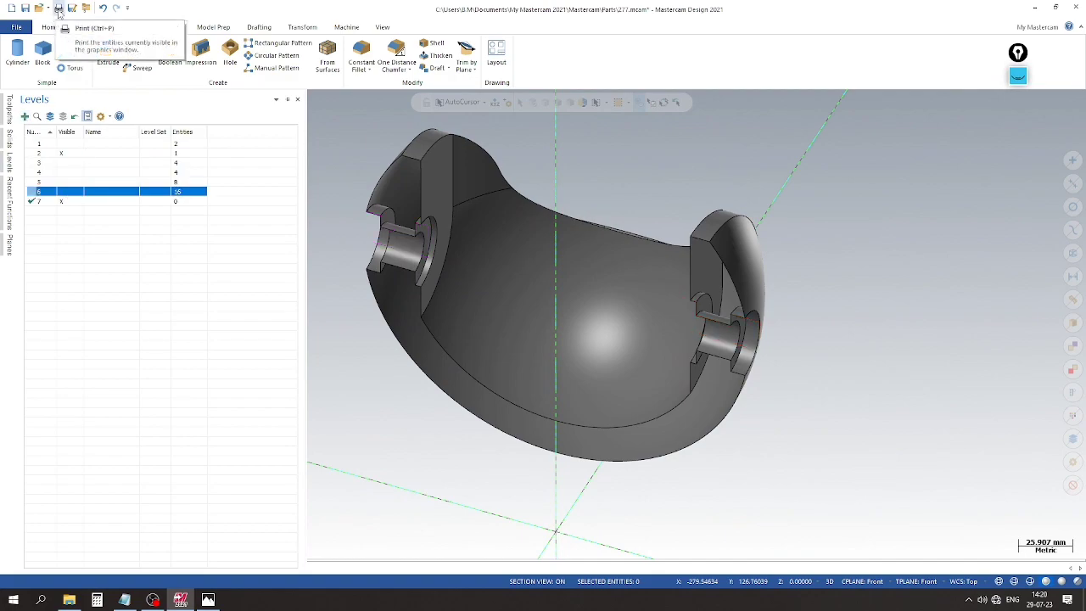
{"action": "left_click", "coordinate": [26, 8]}
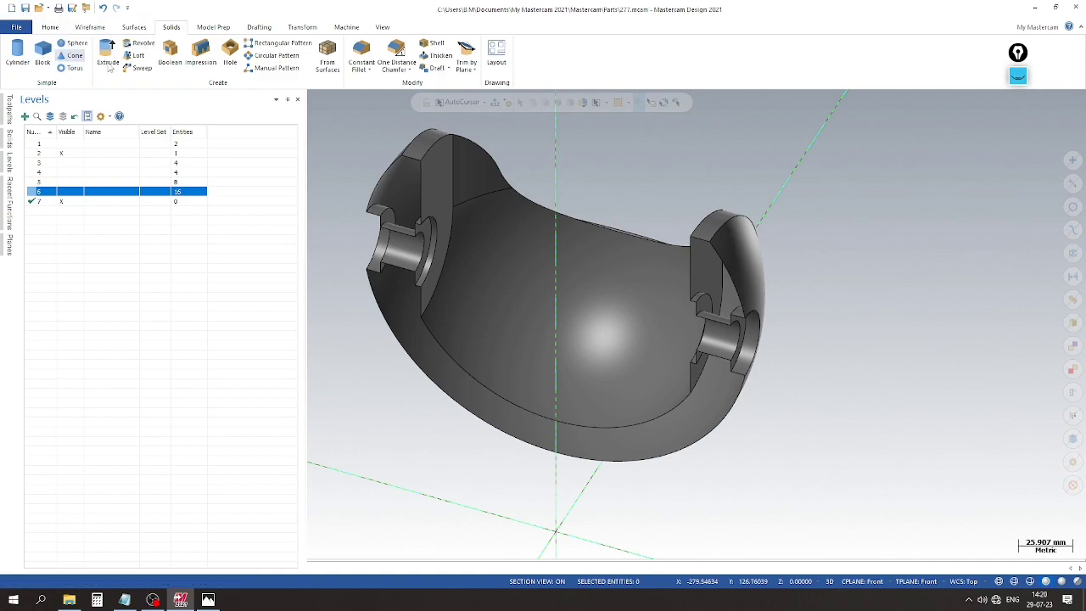
{"action": "left_click", "coordinate": [597, 155]}
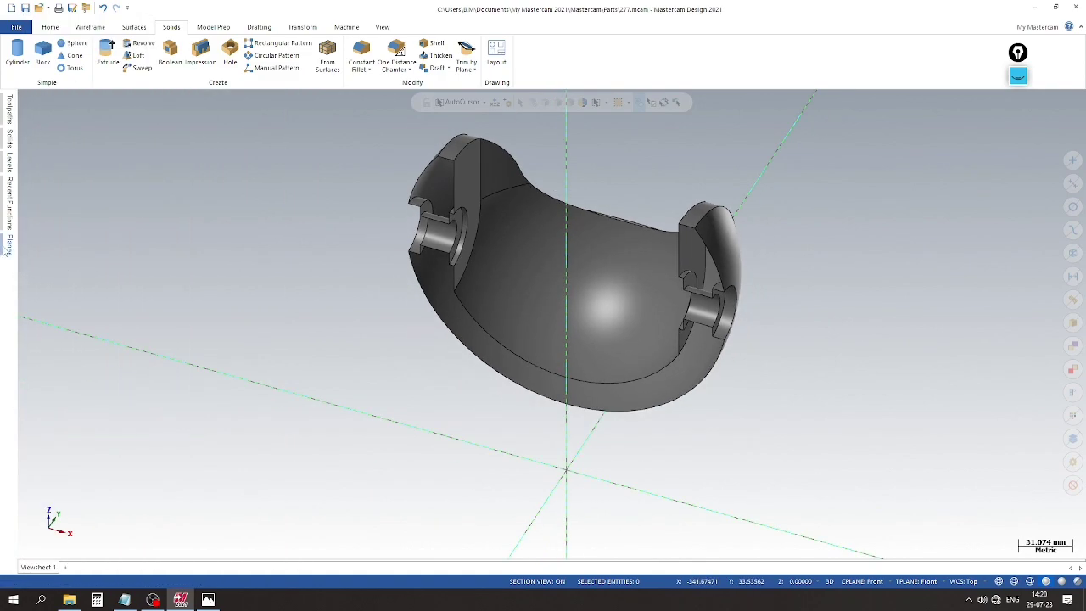
Turn off the section through the fork body so that it displays whole, and save the part.
{"action": "left_click", "coordinate": [8, 246]}
{"action": "left_click", "coordinate": [208, 156]}
{"action": "scroll", "coordinate": [606, 309], "scroll_direction": "up", "scroll_amount": 2}
{"action": "scroll", "coordinate": [607, 292], "scroll_direction": "down", "scroll_amount": 3}
{"action": "middle_click_drag", "start_coordinate": [545, 269], "coordinate": [460, 308]}
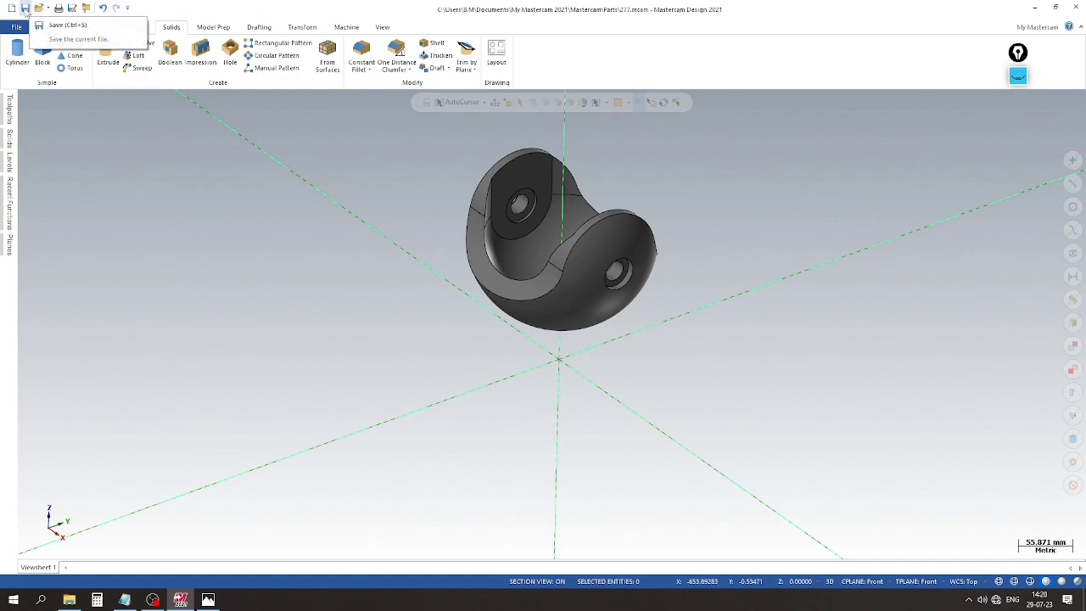
{"action": "scroll", "coordinate": [424, 198], "scroll_direction": "down", "scroll_amount": 2}
{"action": "scroll", "coordinate": [454, 293], "scroll_direction": "up", "scroll_amount": 1}
{"action": "scroll", "coordinate": [475, 287], "scroll_direction": "up", "scroll_amount": 1}
{"action": "scroll", "coordinate": [687, 305], "scroll_direction": "up", "scroll_amount": 1}
{"action": "scroll", "coordinate": [721, 290], "scroll_direction": "down", "scroll_amount": 3}
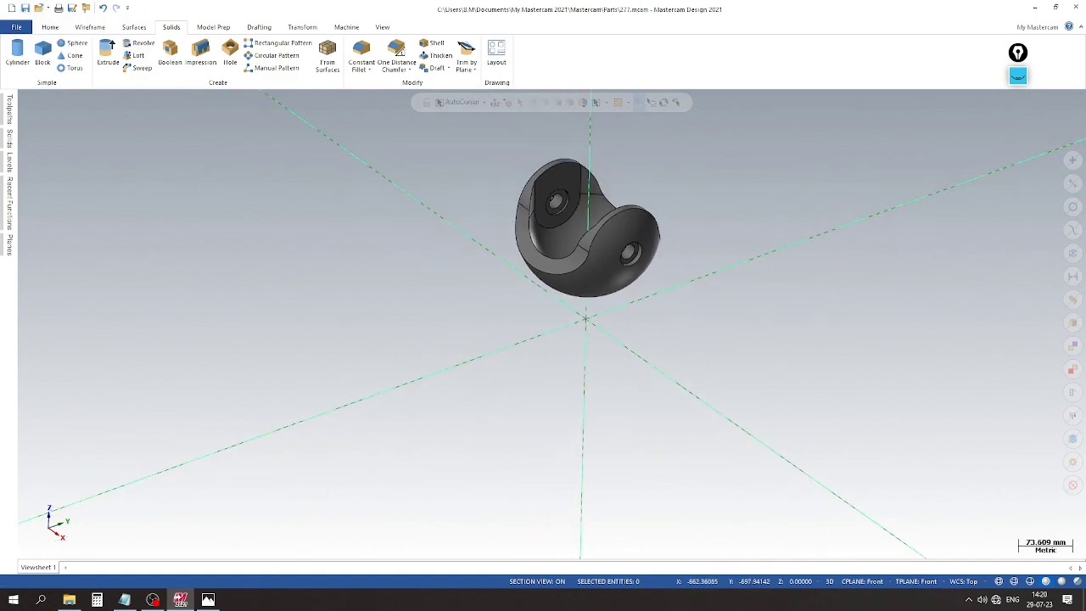
Check the base and flange dimensions on the reference drawing, and view the model from the top and in isometric.
{"action": "left_click", "coordinate": [208, 600]}
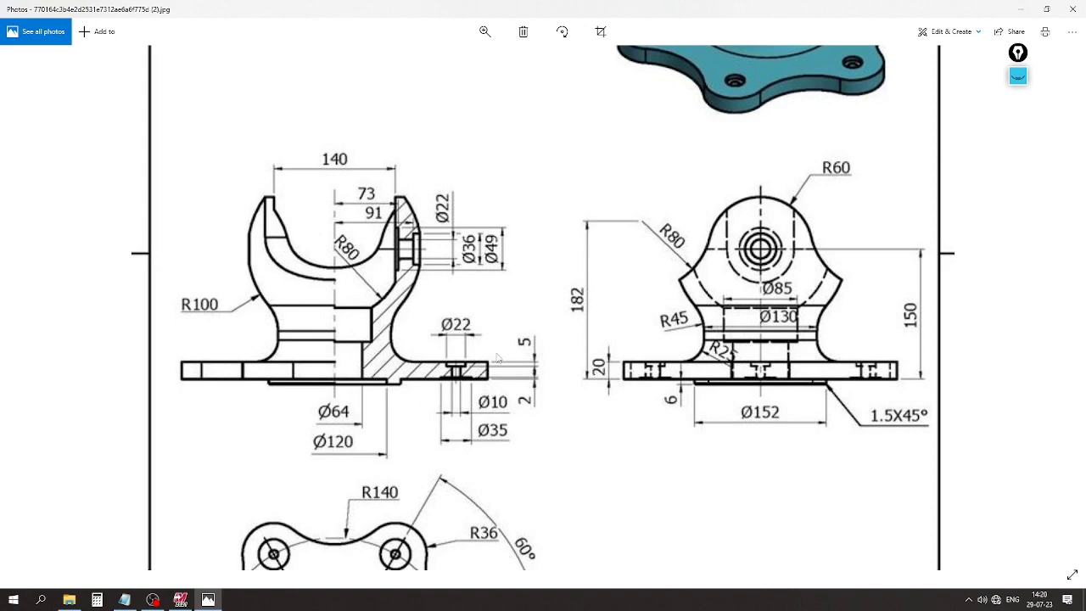
{"action": "left_click", "coordinate": [180, 599]}
{"action": "right_click", "coordinate": [369, 201]}
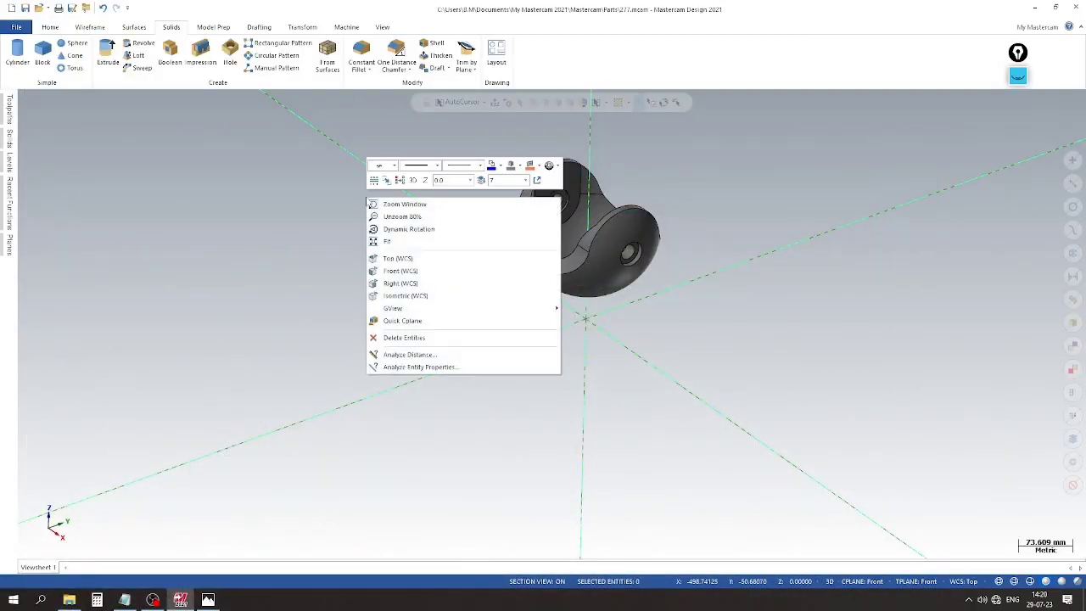
{"action": "left_click", "coordinate": [390, 258]}
{"action": "right_click", "coordinate": [562, 211]}
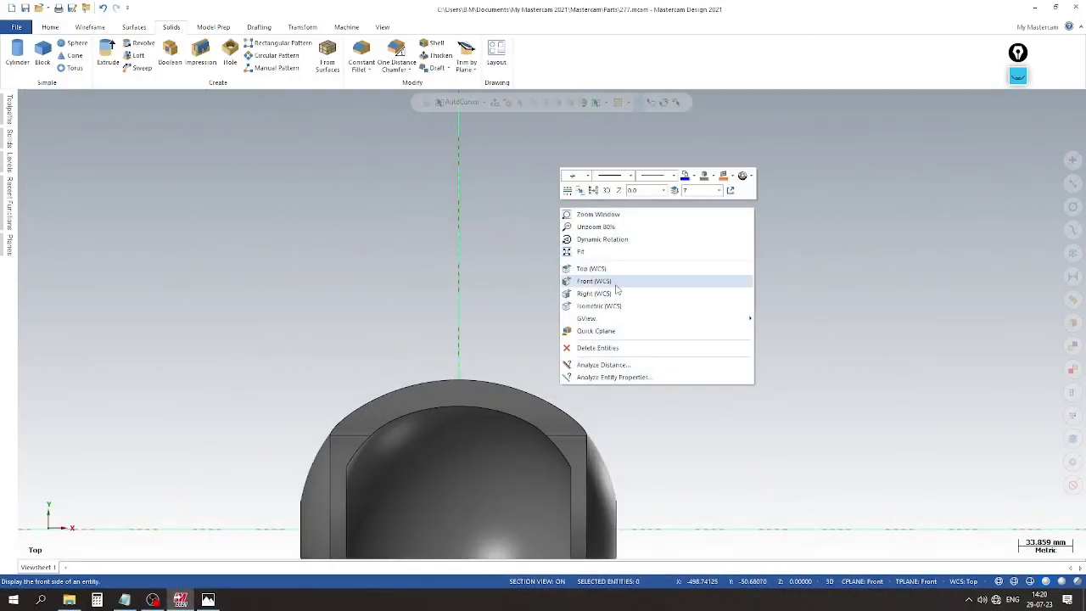
{"action": "left_click", "coordinate": [636, 306]}
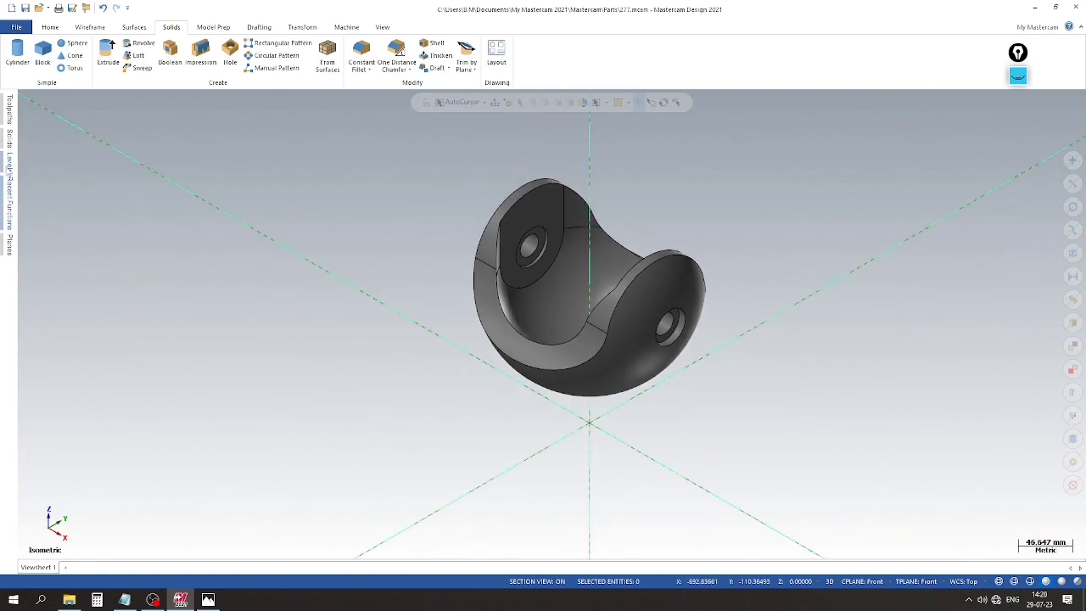
Set the construction plane to Top with level 7 active, and fit the model in the isometric view.
{"action": "left_click", "coordinate": [10, 165]}
{"action": "left_click", "coordinate": [61, 200]}
{"action": "left_click", "coordinate": [872, 582]}
{"action": "left_click", "coordinate": [866, 472]}
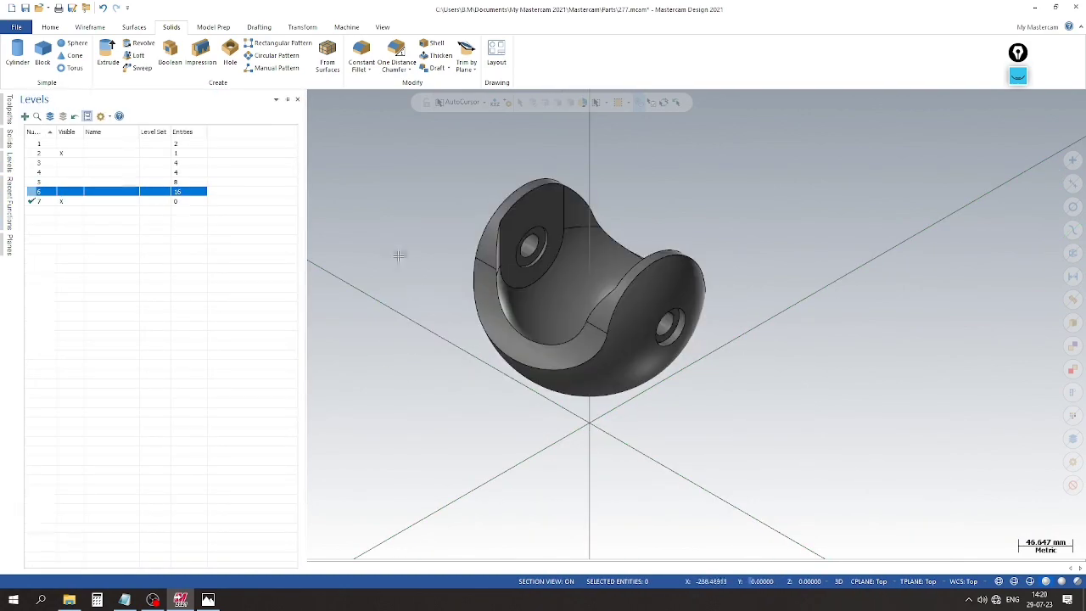
{"action": "key", "text": "alt+F1"}
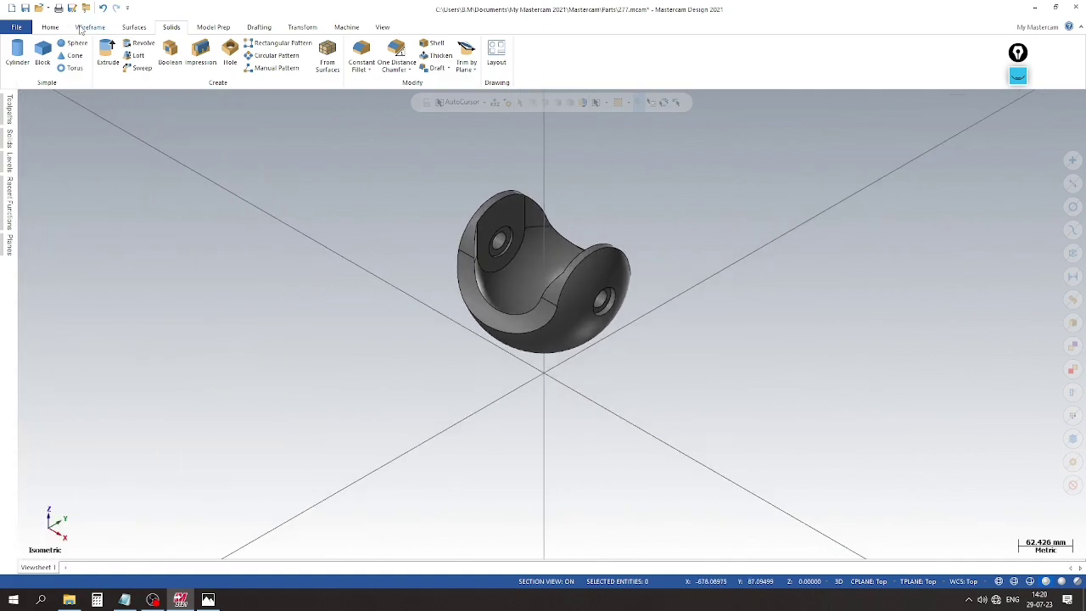
Start a centre-point circle with its centre at the origin on the Top plane.
{"action": "left_click", "coordinate": [82, 27]}
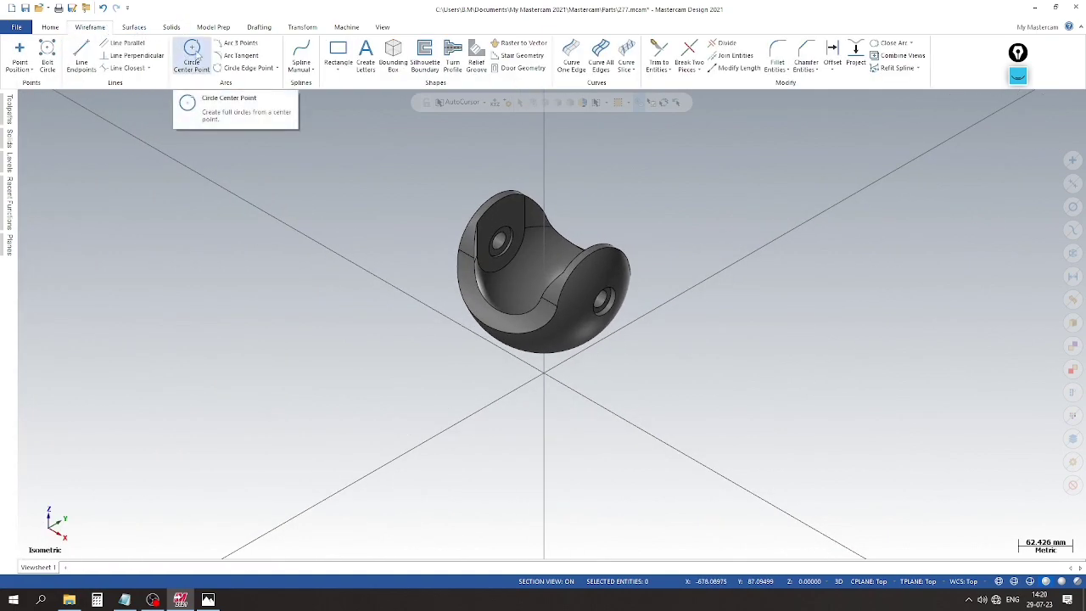
{"action": "scroll", "coordinate": [222, 167], "scroll_direction": "down", "scroll_amount": 3}
{"action": "scroll", "coordinate": [271, 259], "scroll_direction": "up", "scroll_amount": 2}
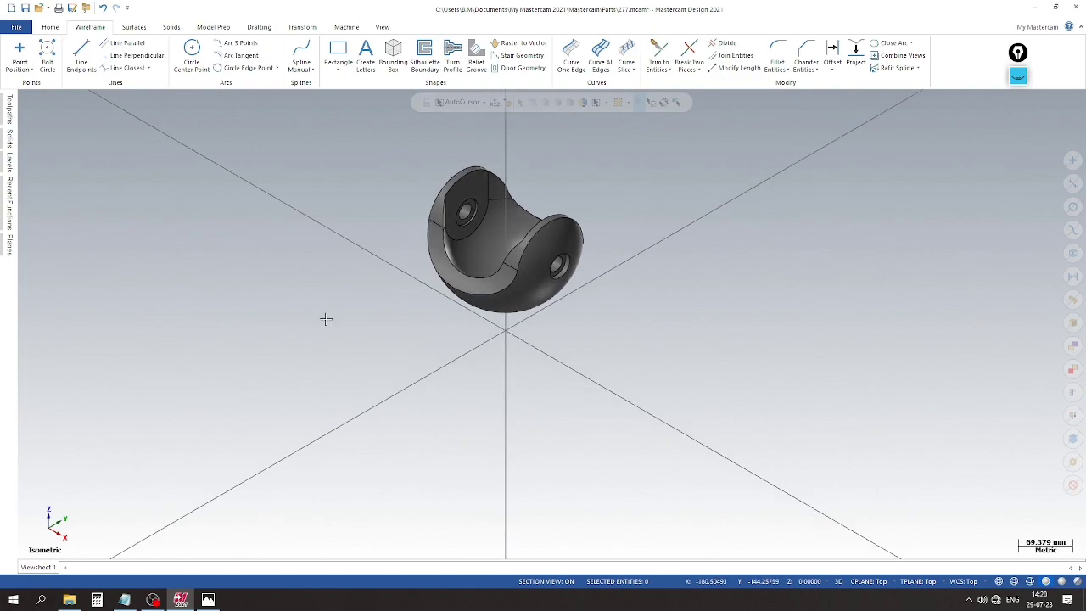
{"action": "left_click", "coordinate": [192, 53]}
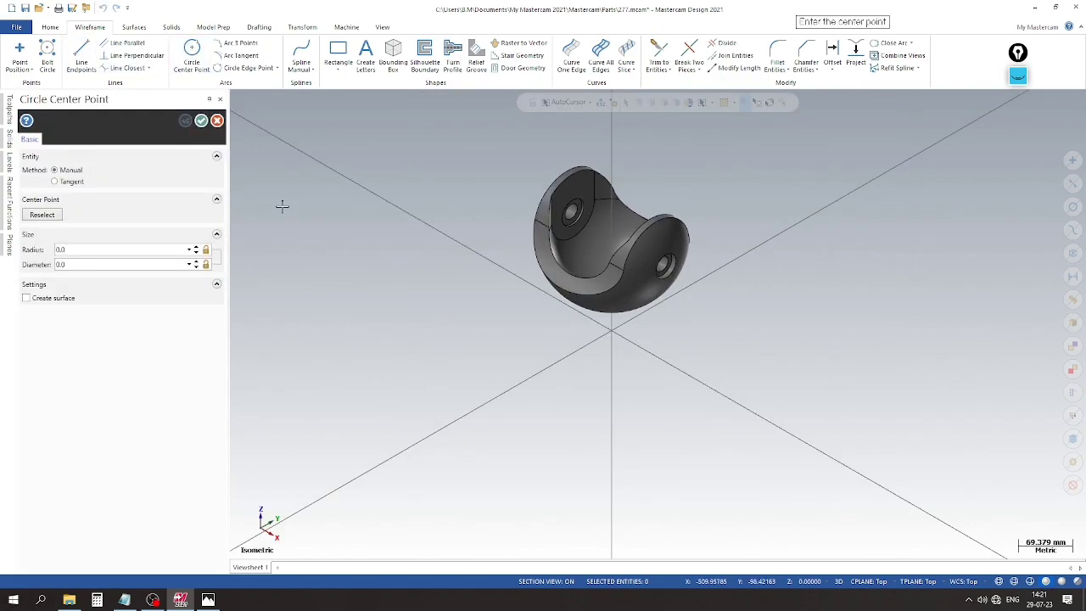
{"action": "left_click", "coordinate": [609, 330]}
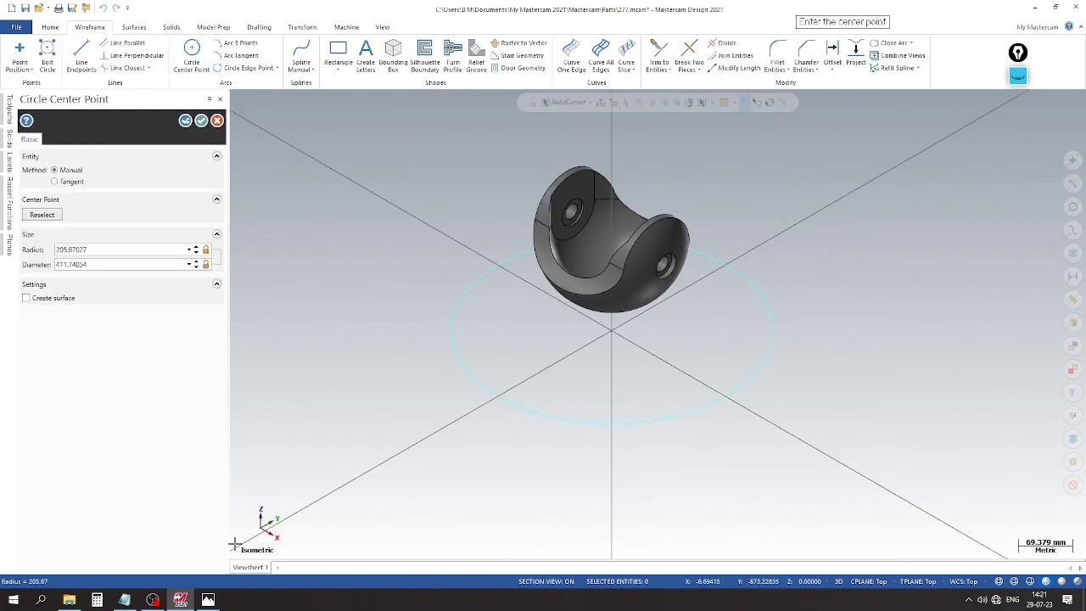
Examine the base plate's plan view in the reference drawing, outline the R140 dimension with the pen, and clear the markup.
{"action": "left_click", "coordinate": [208, 600]}
{"action": "left_click", "coordinate": [1019, 76]}
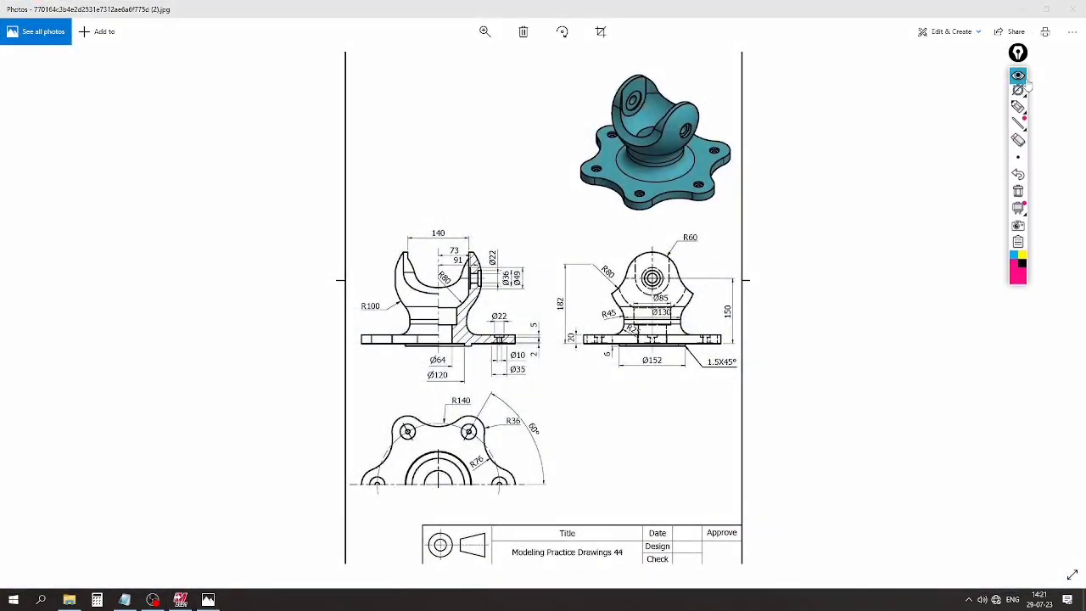
{"action": "left_click", "coordinate": [1021, 125]}
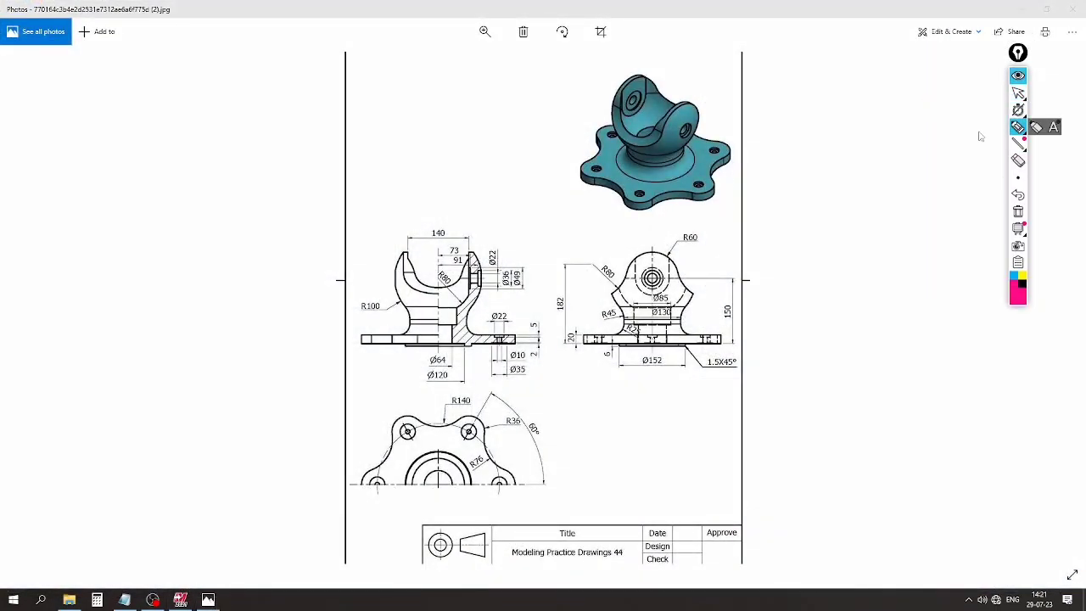
{"action": "left_click_drag", "start_coordinate": [441, 397], "coordinate": [434, 392]}
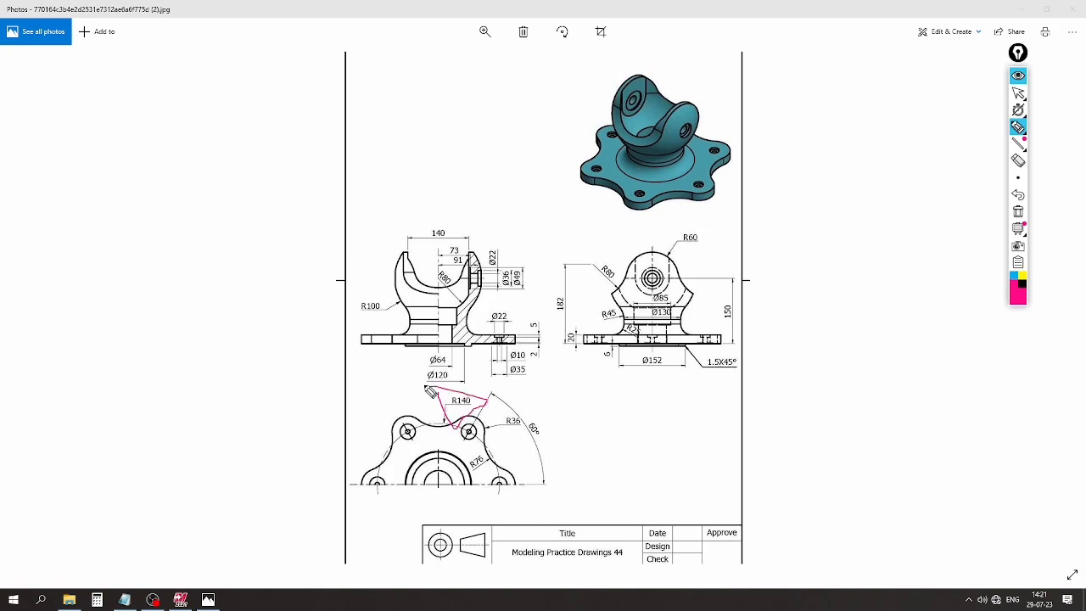
{"action": "left_click", "coordinate": [1018, 211]}
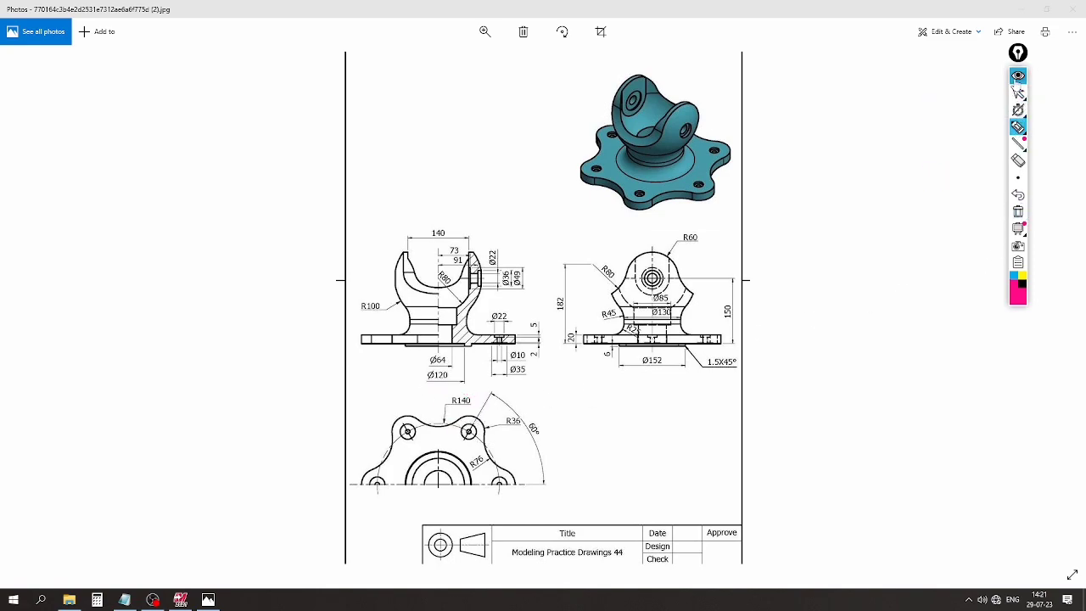
Hide the pen toolbar, switch to Mastercam, and place and delete the freehand circle centred at the origin.
{"action": "left_click", "coordinate": [1016, 78]}
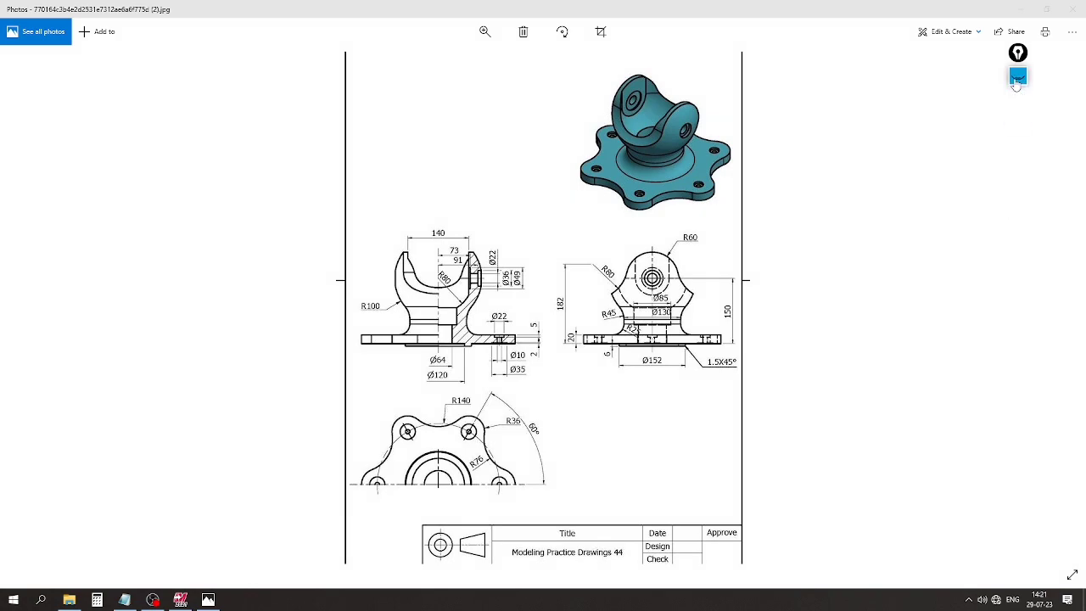
{"action": "left_click", "coordinate": [180, 598]}
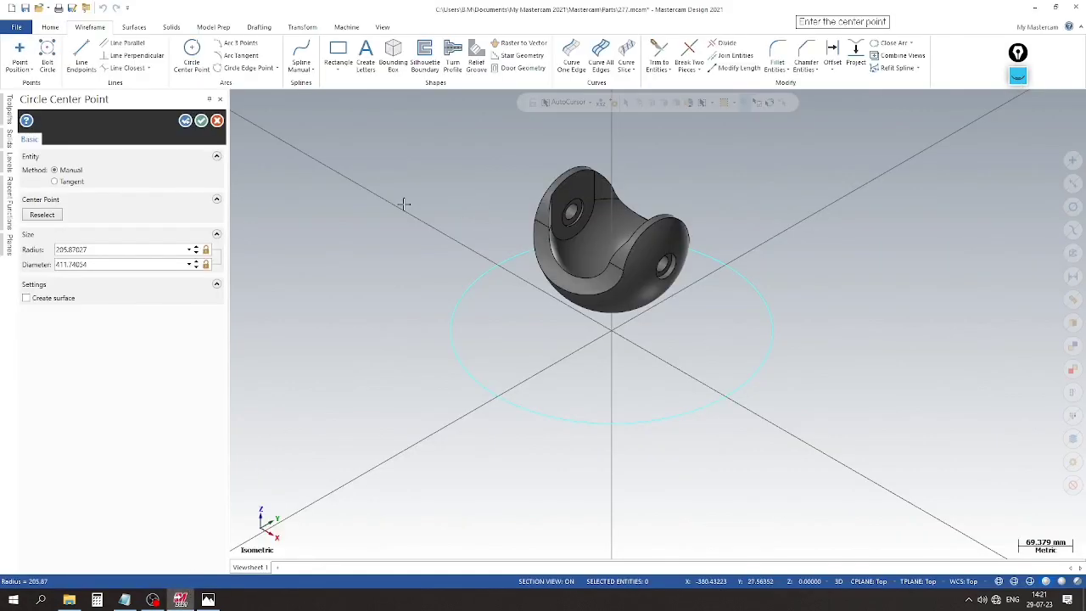
{"action": "left_click", "coordinate": [201, 120]}
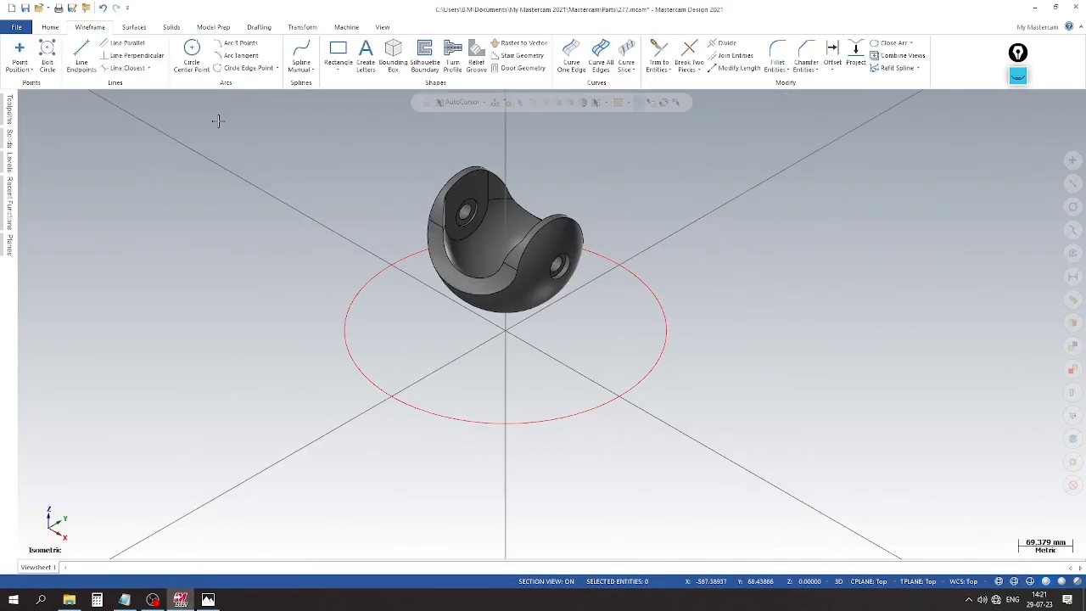
{"action": "right_click", "coordinate": [383, 277]}
{"action": "left_click", "coordinate": [412, 416]}
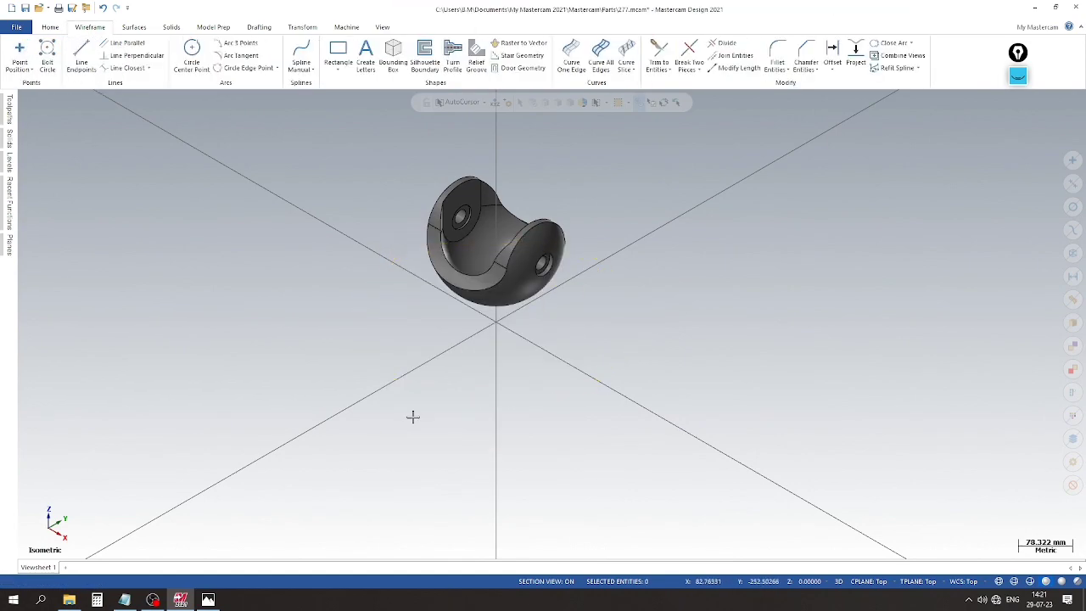
Set up a full bolt circle centred at the origin with 6 arcs, a 280 mm diameter and a 60-degree start angle.
{"action": "left_click", "coordinate": [48, 59]}
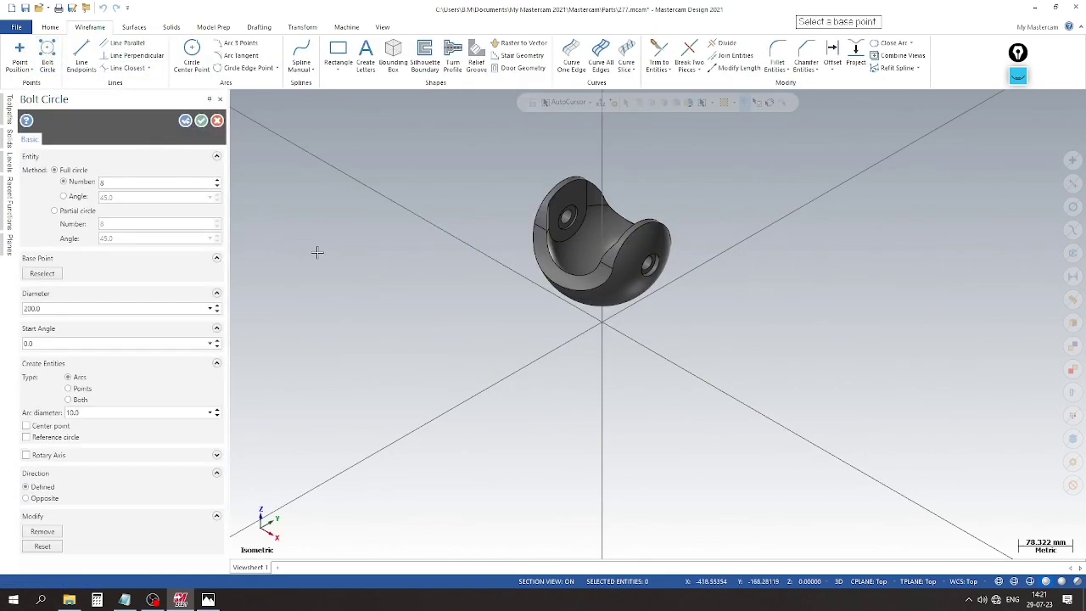
{"action": "left_click", "coordinate": [602, 321]}
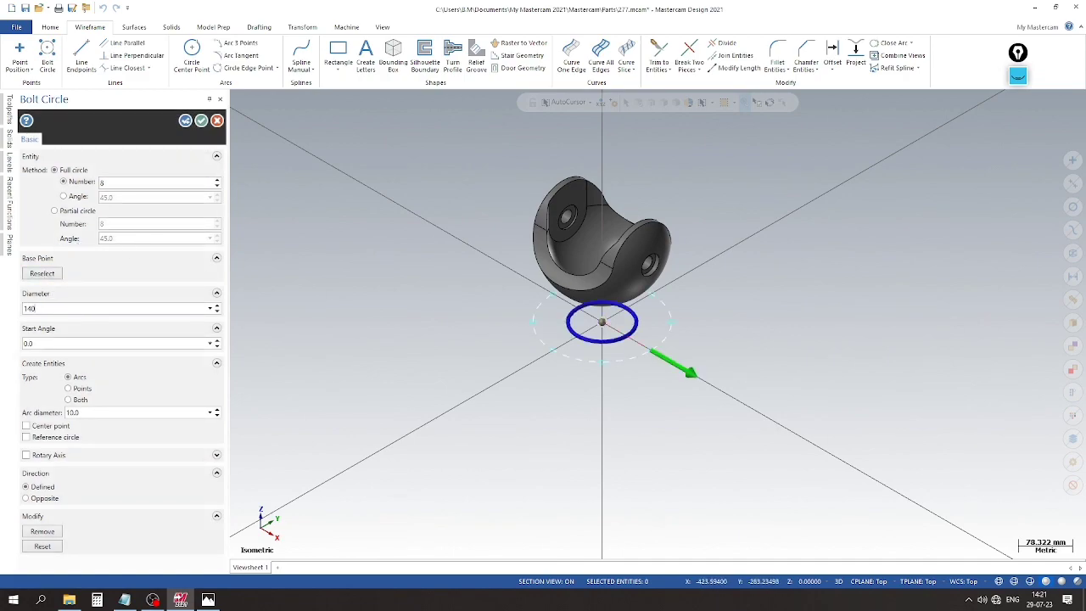
{"action": "type", "text": "140*2"}
{"action": "key", "text": "Return"}
{"action": "left_click", "coordinate": [91, 343]}
{"action": "type", "text": "360/6"}
{"action": "key", "text": "Return"}
{"action": "scroll", "coordinate": [637, 368], "scroll_direction": "up", "scroll_amount": 6}
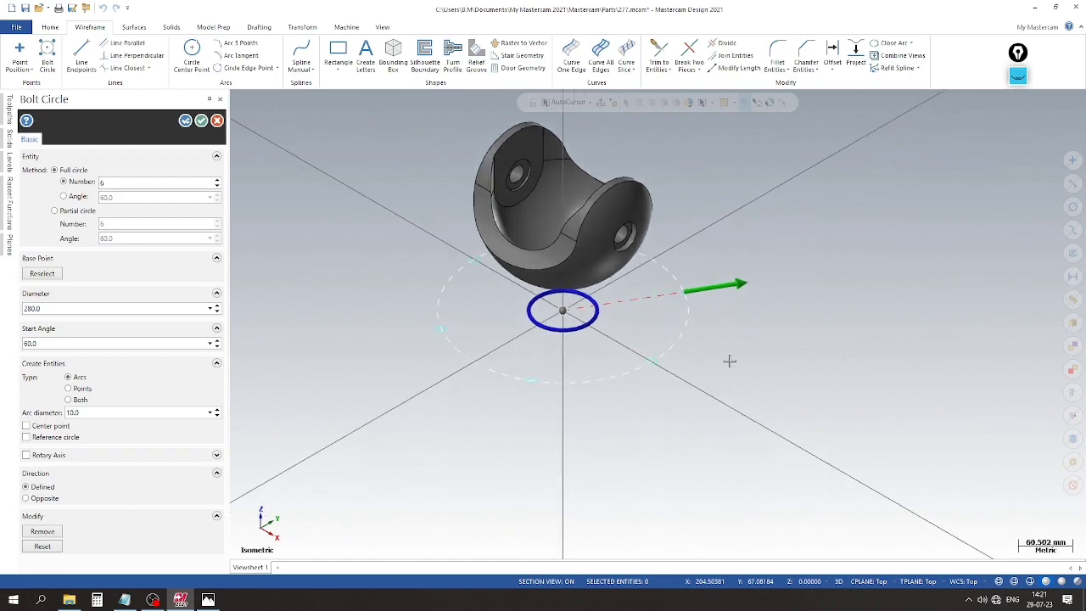
Check the hole size on the reference drawing and create the bolt circle with an arc diameter of 10 mm.
{"action": "left_click", "coordinate": [207, 599]}
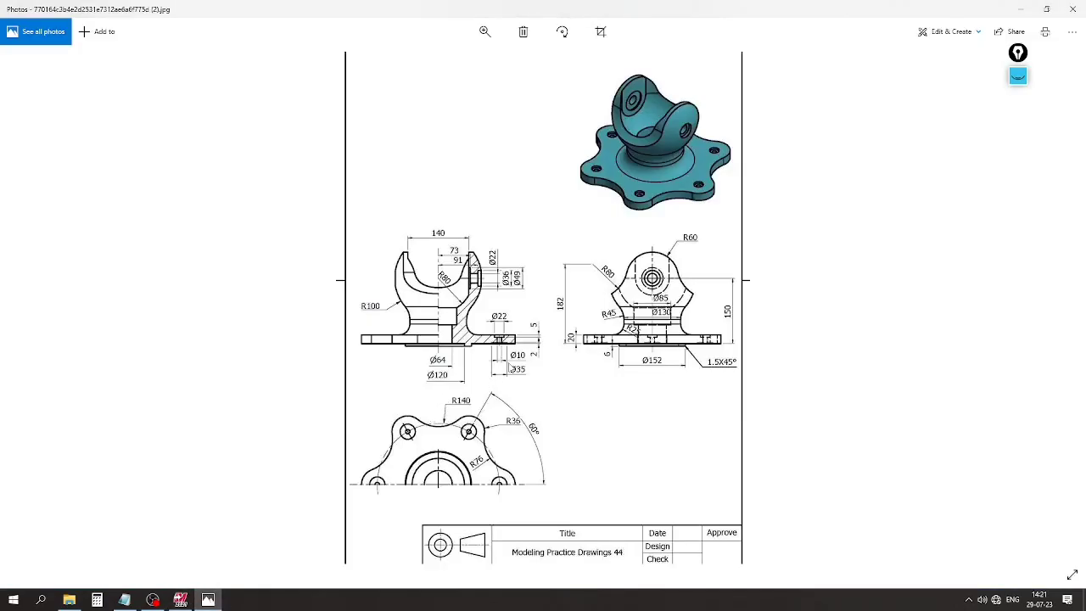
{"action": "left_click", "coordinate": [208, 599]}
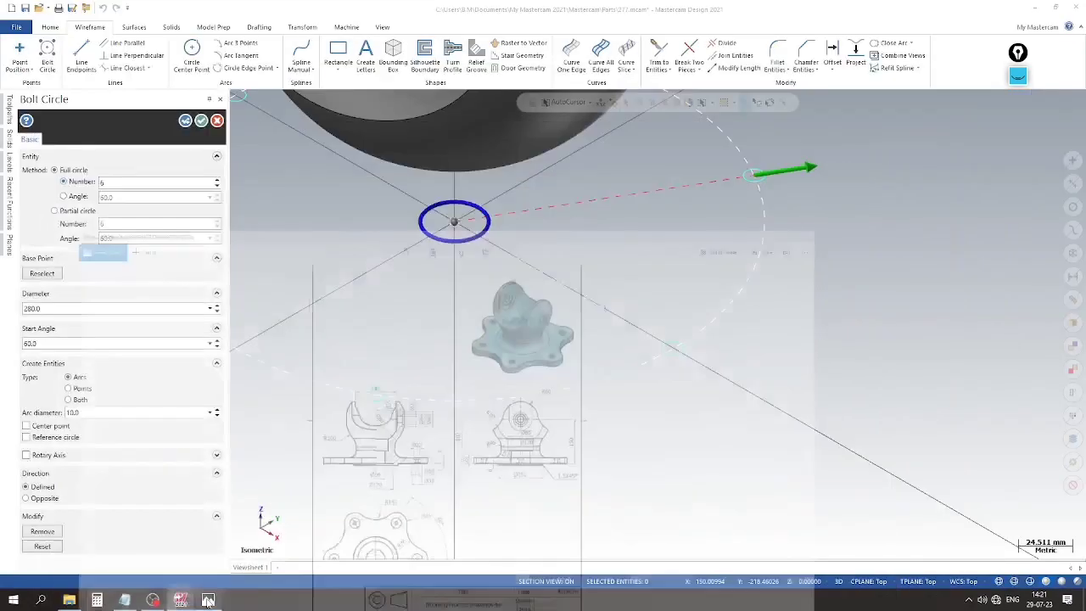
{"action": "left_click", "coordinate": [98, 411]}
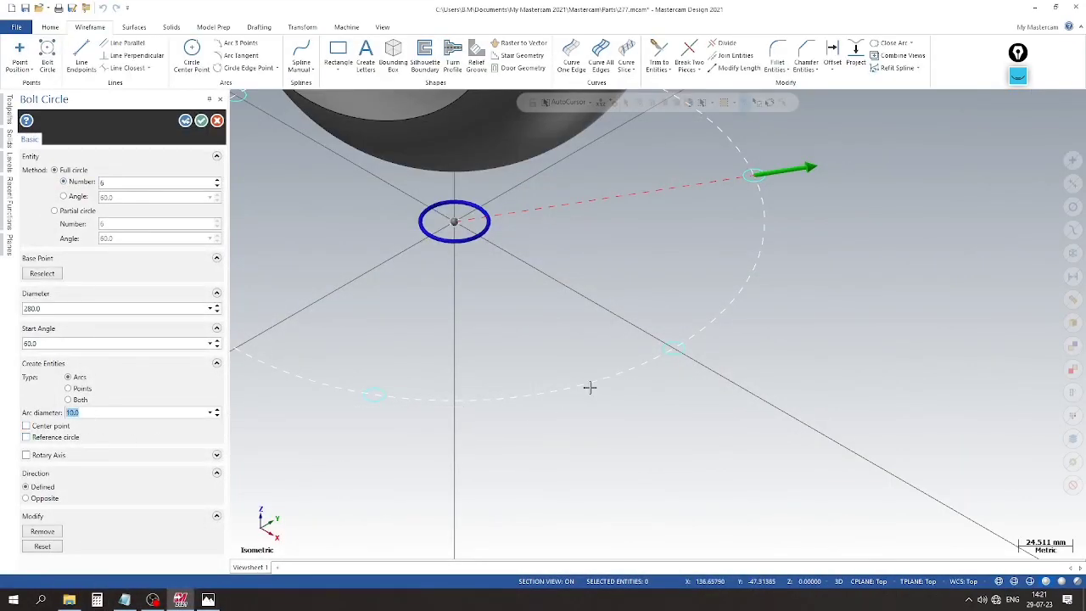
{"action": "left_click", "coordinate": [201, 121]}
Show the model from the top and hide level 2, leaving only the bolt-hole circles on display.
{"action": "right_click", "coordinate": [702, 284]}
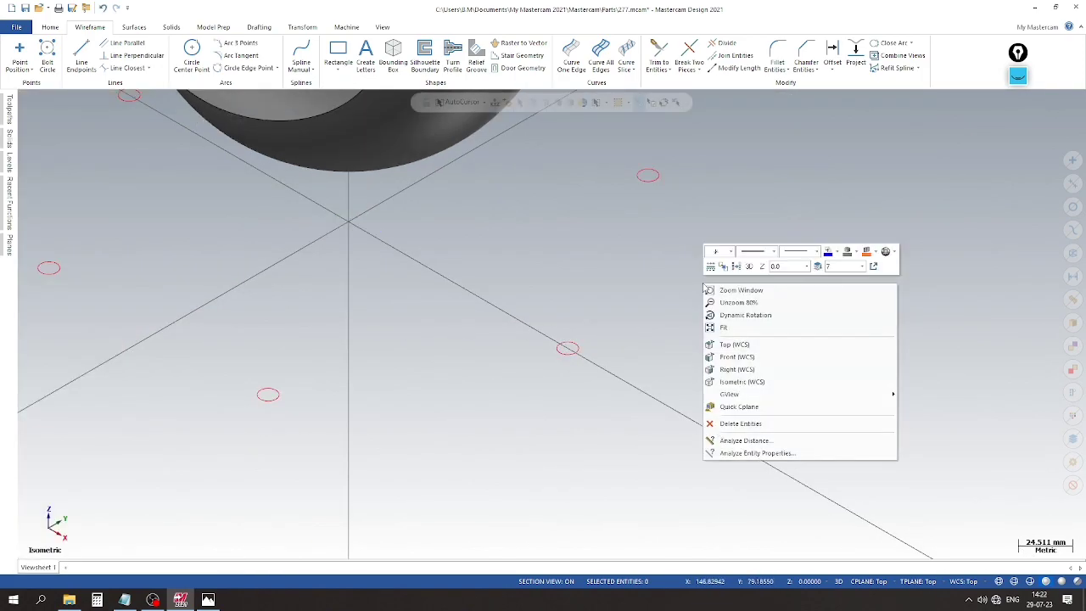
{"action": "left_click", "coordinate": [726, 344]}
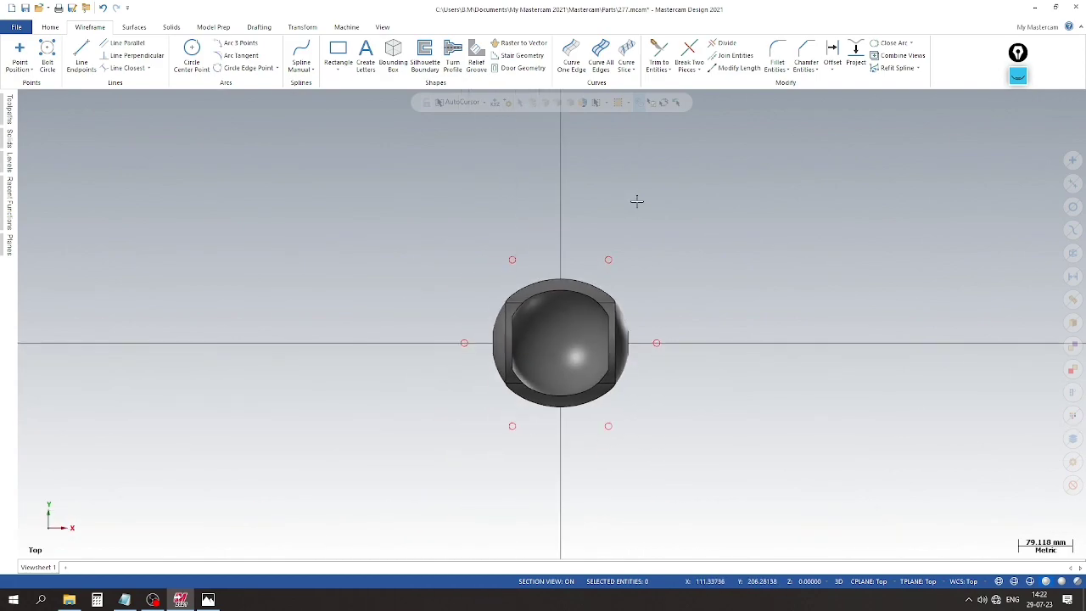
{"action": "scroll", "coordinate": [592, 409], "scroll_direction": "up", "scroll_amount": 2}
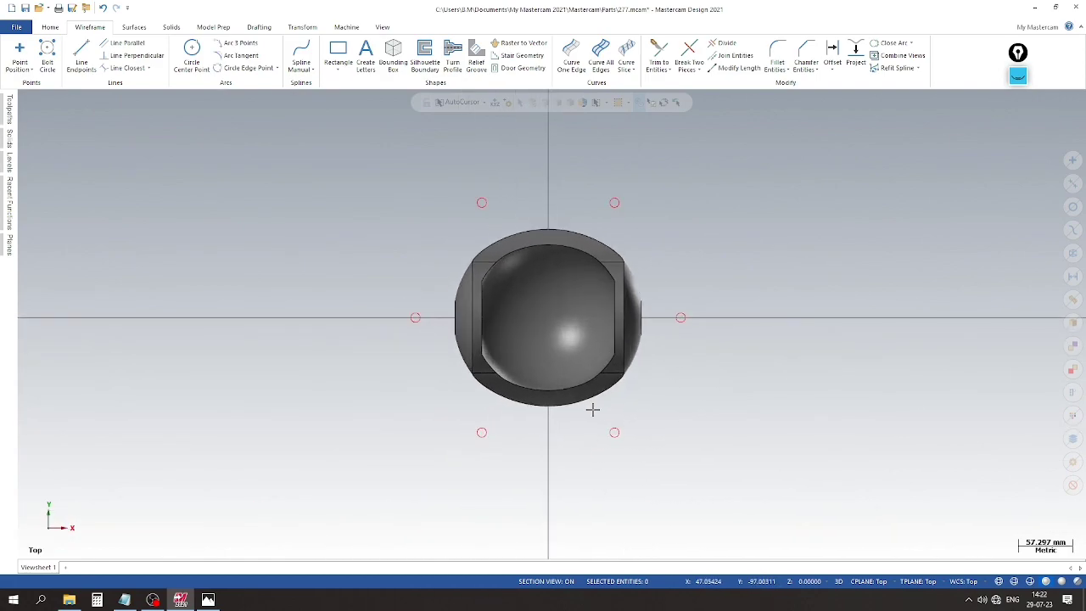
{"action": "left_click", "coordinate": [10, 166]}
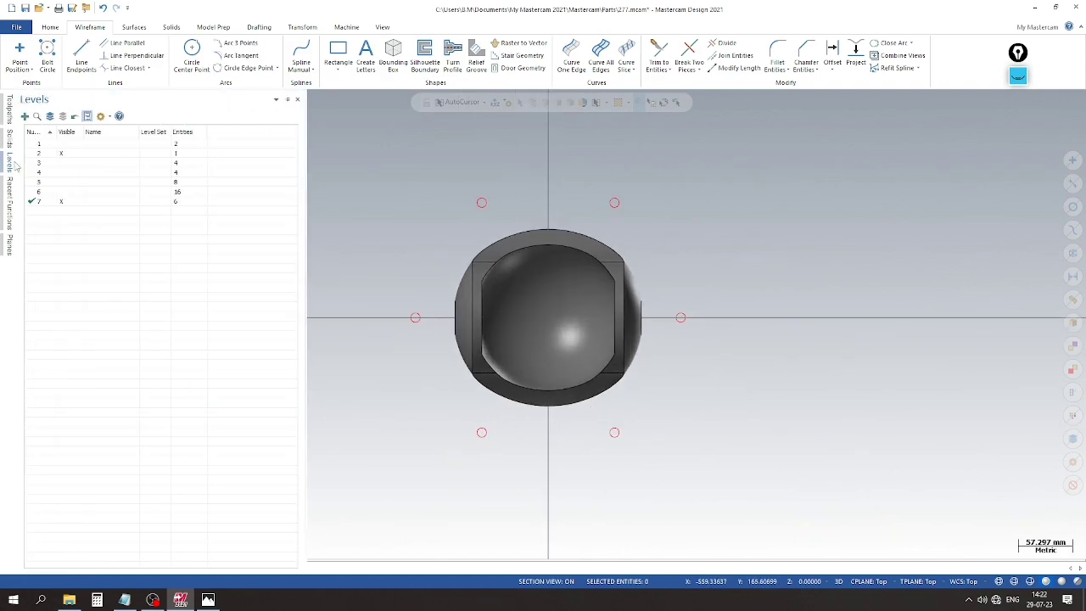
{"action": "left_click", "coordinate": [101, 154]}
{"action": "left_click", "coordinate": [64, 153]}
{"action": "scroll", "coordinate": [494, 257], "scroll_direction": "down", "scroll_amount": 2}
{"action": "scroll", "coordinate": [476, 350], "scroll_direction": "up", "scroll_amount": 1}
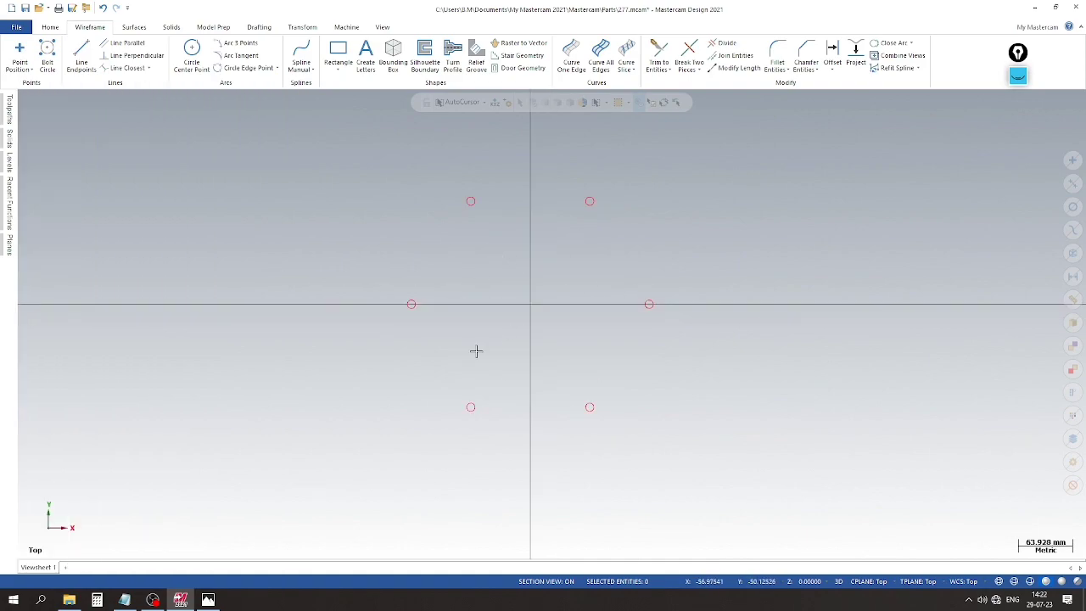
Check the lobe radius on the reference drawing and create a matching six-arc bolt circle at the origin with a 72 mm arc diameter.
{"action": "left_click", "coordinate": [208, 600]}
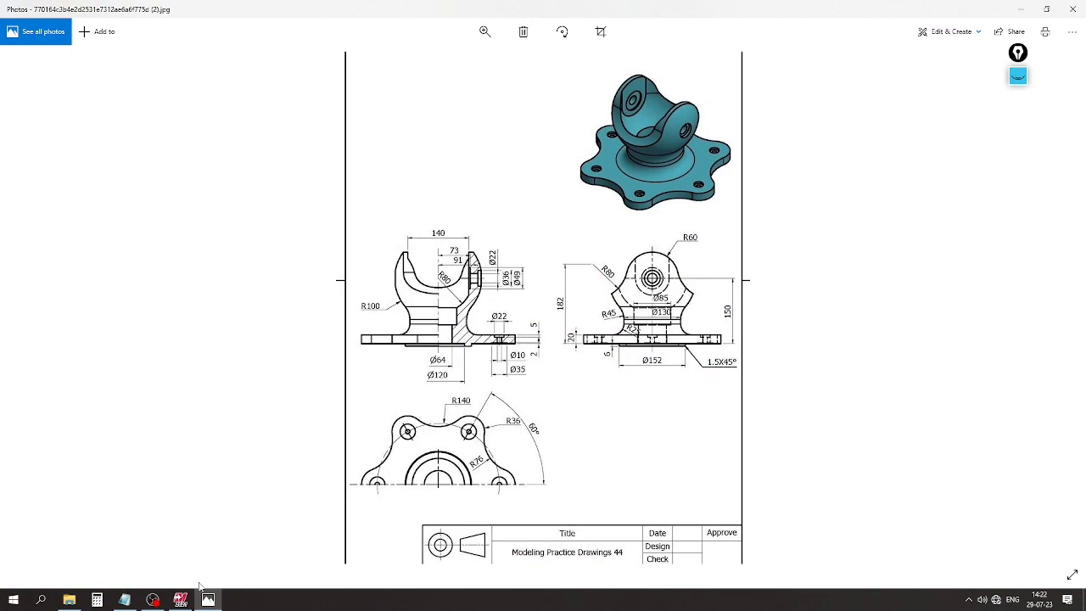
{"action": "mouse_move", "coordinate": [212, 595]}
{"action": "left_click", "coordinate": [210, 601]}
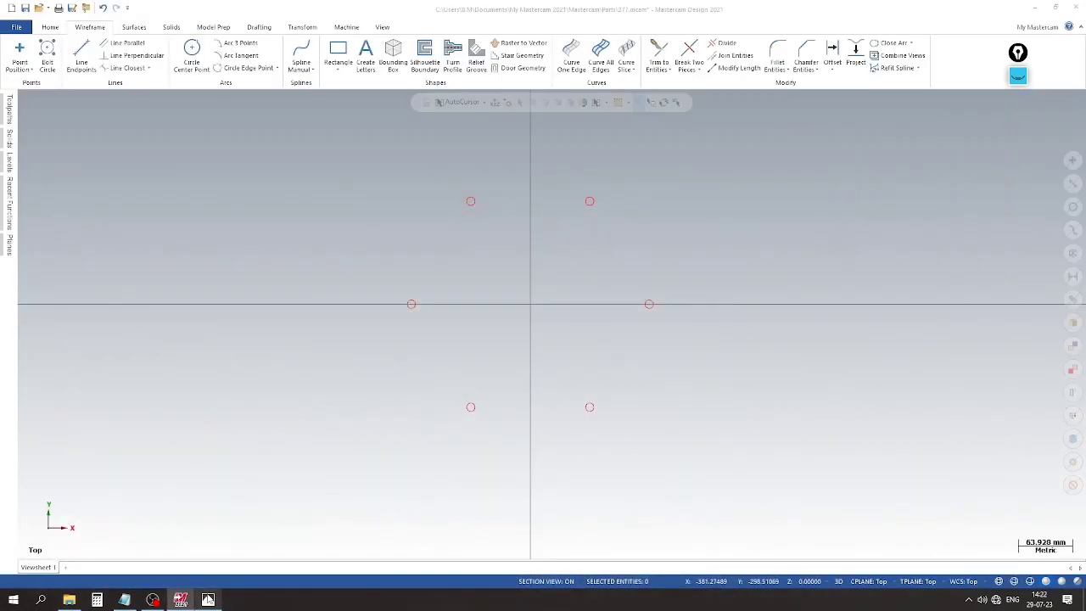
{"action": "left_click", "coordinate": [48, 58]}
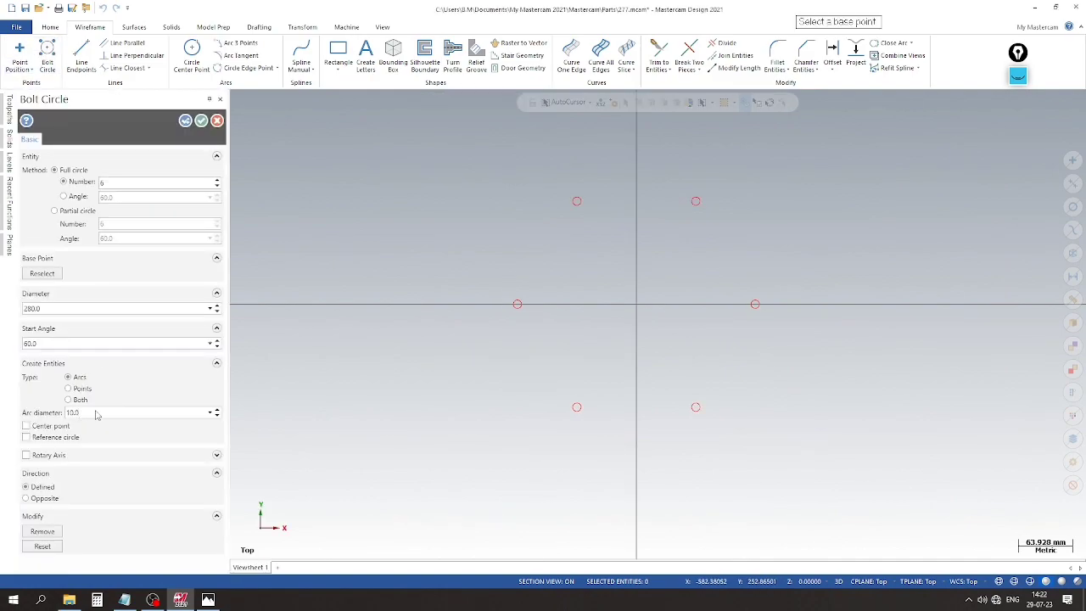
{"action": "left_click", "coordinate": [636, 304]}
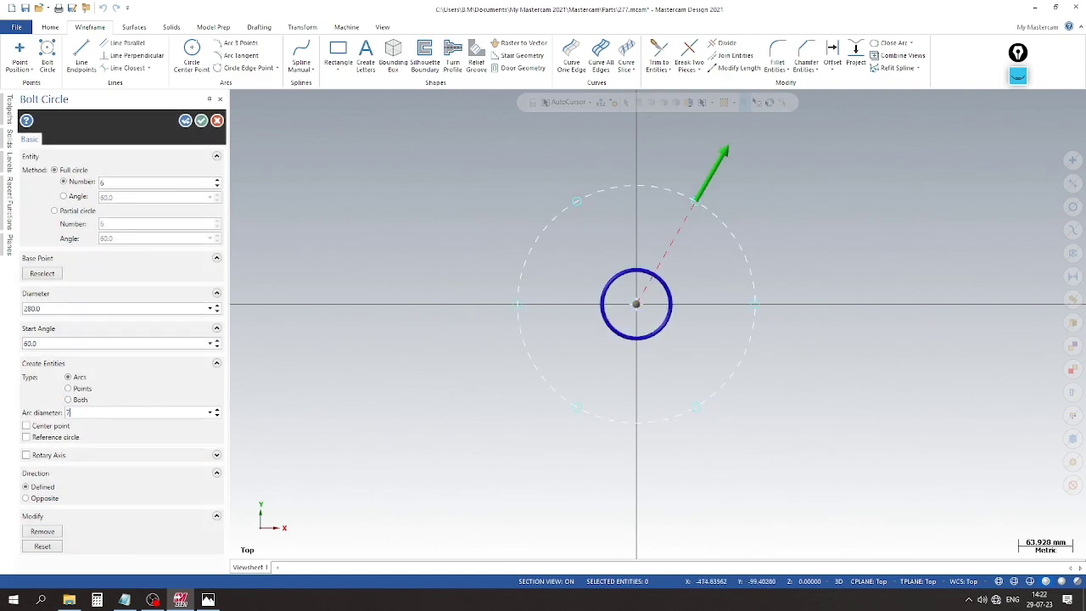
{"action": "type", "text": "72"}
{"action": "key", "text": "Return"}
{"action": "left_click", "coordinate": [201, 120]}
{"action": "scroll", "coordinate": [417, 272], "scroll_direction": "up", "scroll_amount": 1}
{"action": "scroll", "coordinate": [454, 246], "scroll_direction": "down", "scroll_amount": 1}
{"action": "scroll", "coordinate": [454, 246], "scroll_direction": "down", "scroll_amount": 1}
Examine the lobe radii in the base plate's plan view on the reference drawing and compare them with the circles.
{"action": "left_click", "coordinate": [208, 599]}
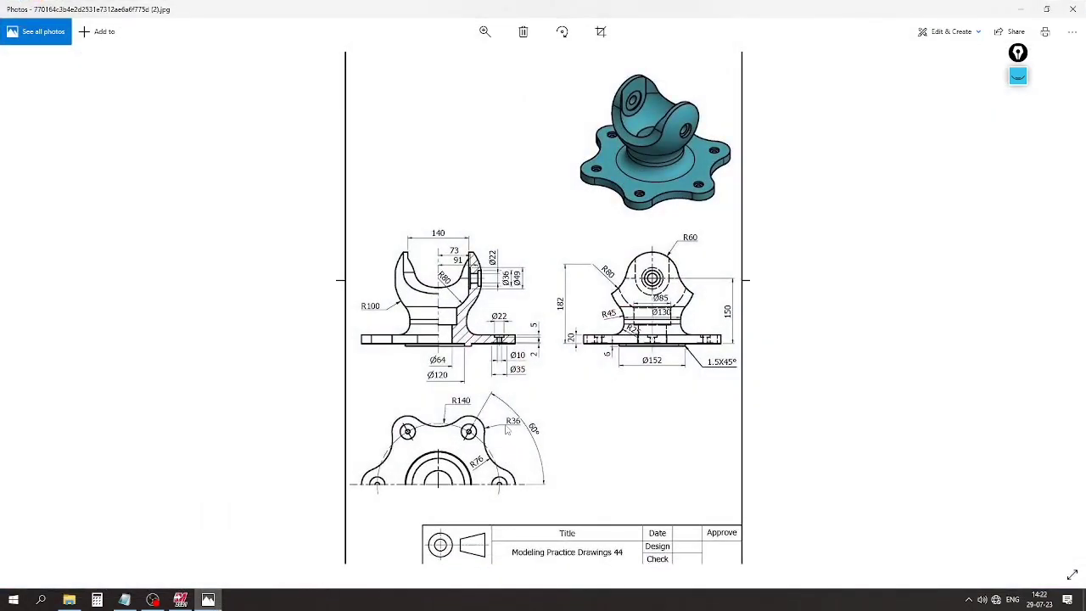
{"action": "left_click", "coordinate": [209, 600]}
{"action": "scroll", "coordinate": [550, 240], "scroll_direction": "down", "scroll_amount": 1}
{"action": "scroll", "coordinate": [596, 247], "scroll_direction": "up", "scroll_amount": 2}
{"action": "scroll", "coordinate": [594, 271], "scroll_direction": "down", "scroll_amount": 2}
{"action": "scroll", "coordinate": [501, 195], "scroll_direction": "up", "scroll_amount": 3}
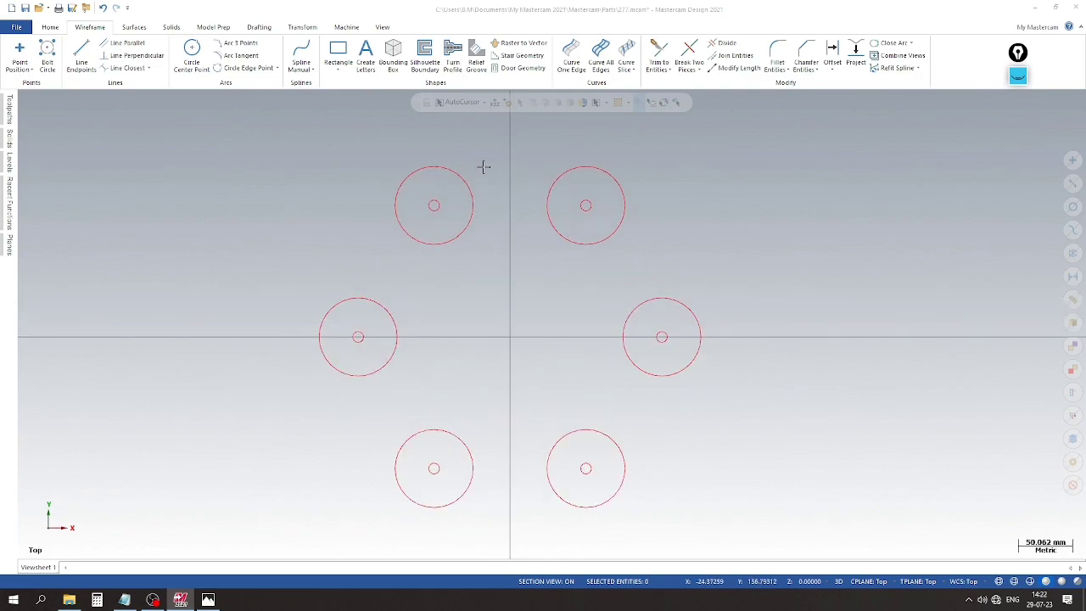
Try to create a 72 mm radius tangent arc on the upper-left lobe circle using the Arc one entity method.
{"action": "left_click", "coordinate": [241, 55]}
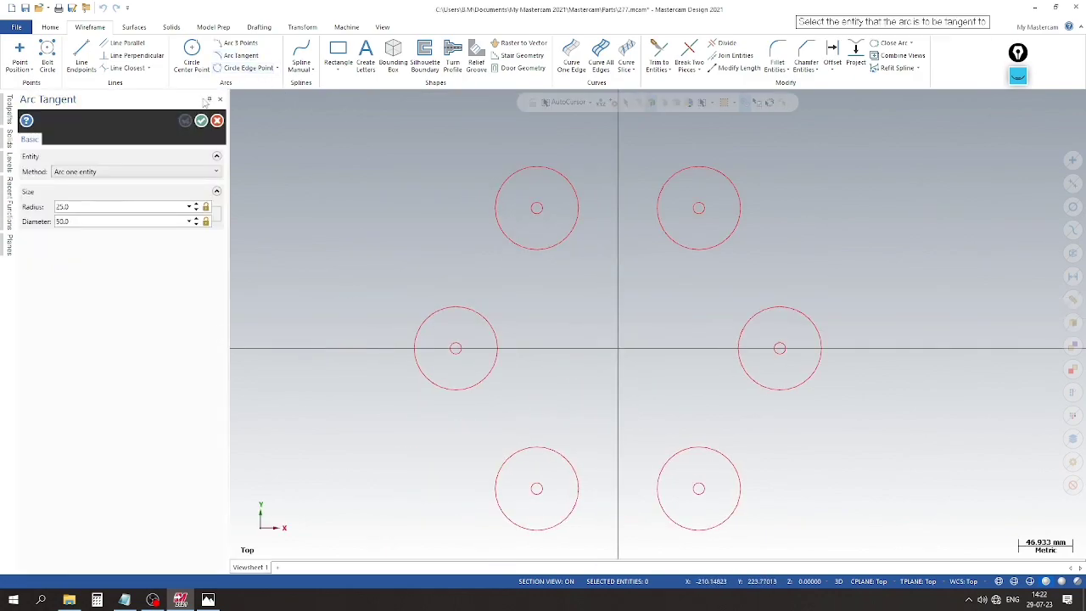
{"action": "left_click", "coordinate": [131, 174]}
{"action": "left_click", "coordinate": [132, 174]}
{"action": "left_click", "coordinate": [578, 186]}
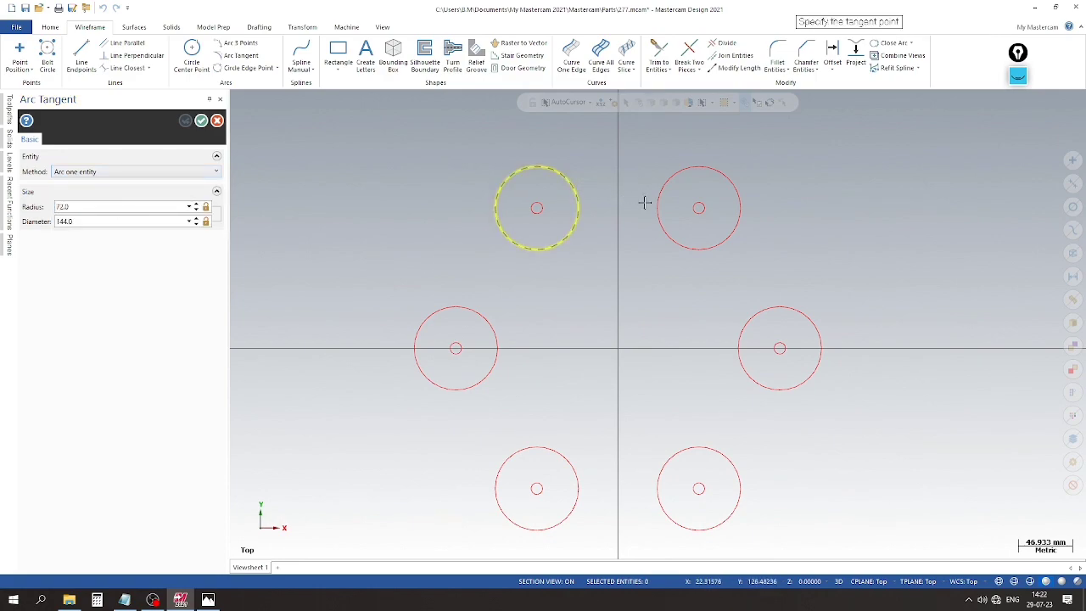
{"action": "left_click", "coordinate": [578, 208]}
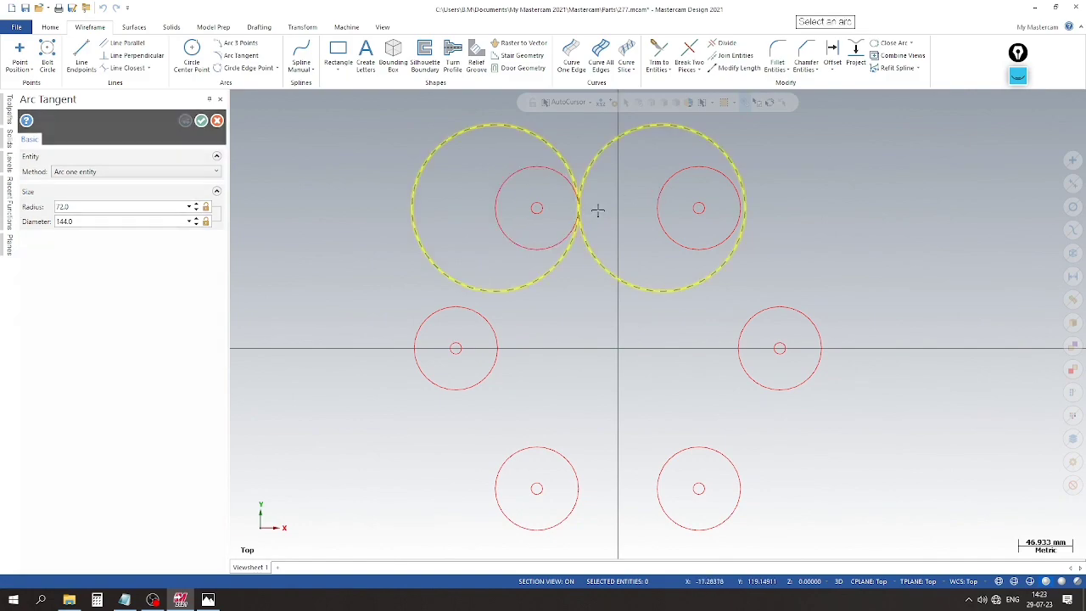
{"action": "key", "text": "Escape"}
{"action": "key", "text": "Escape"}
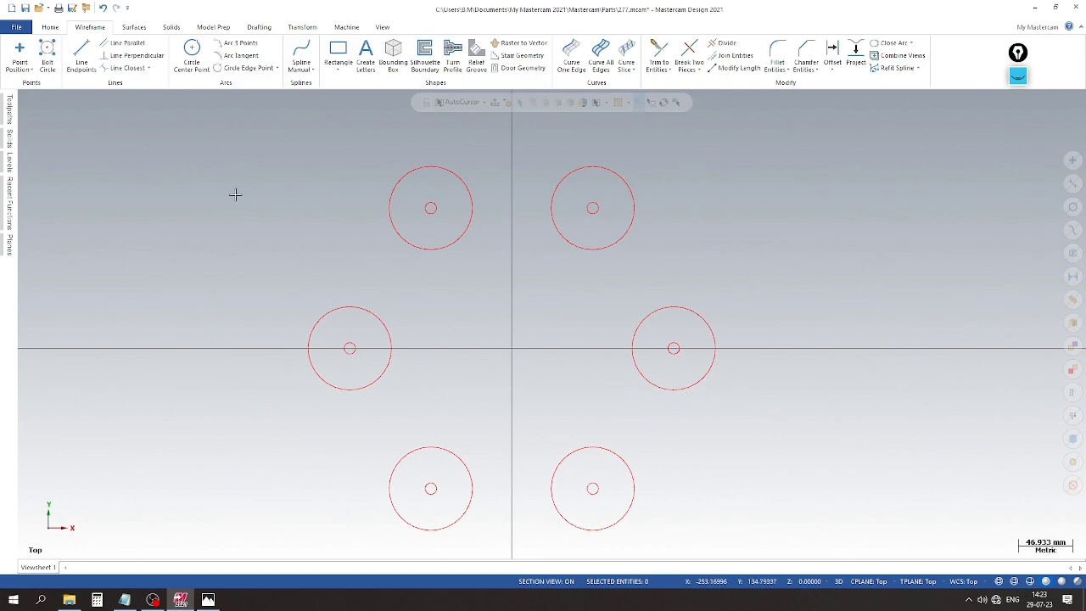
Try to create a 72 mm radius arc tangent to the upper-left lobe circle through a point on the upper-right one, using Arc one point.
{"action": "scroll", "coordinate": [408, 132], "scroll_direction": "up", "scroll_amount": 2}
{"action": "left_click", "coordinate": [241, 55]}
{"action": "left_click", "coordinate": [112, 172]}
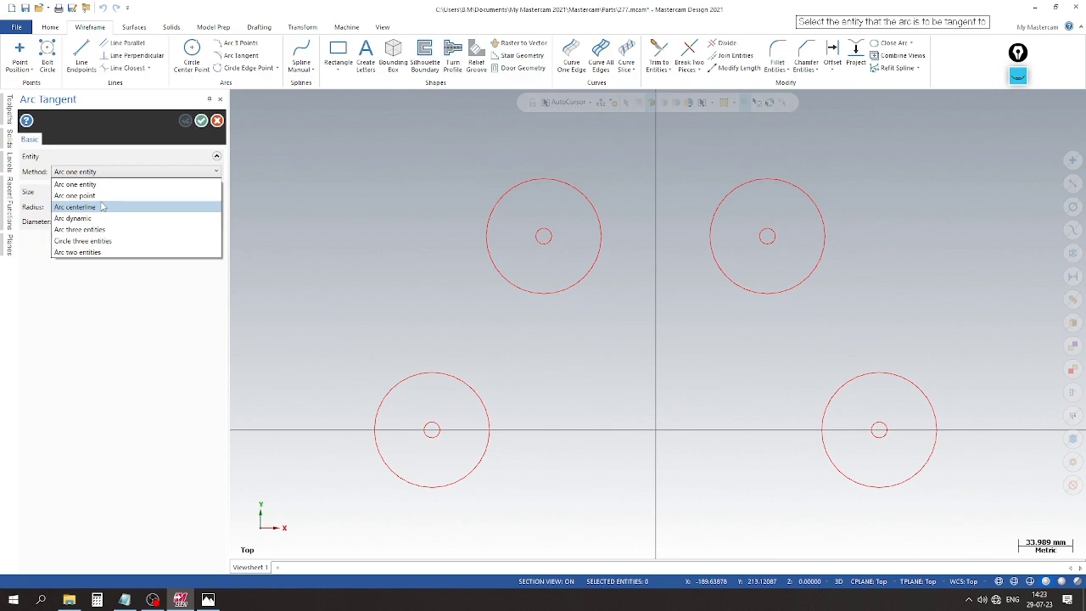
{"action": "left_click", "coordinate": [103, 200]}
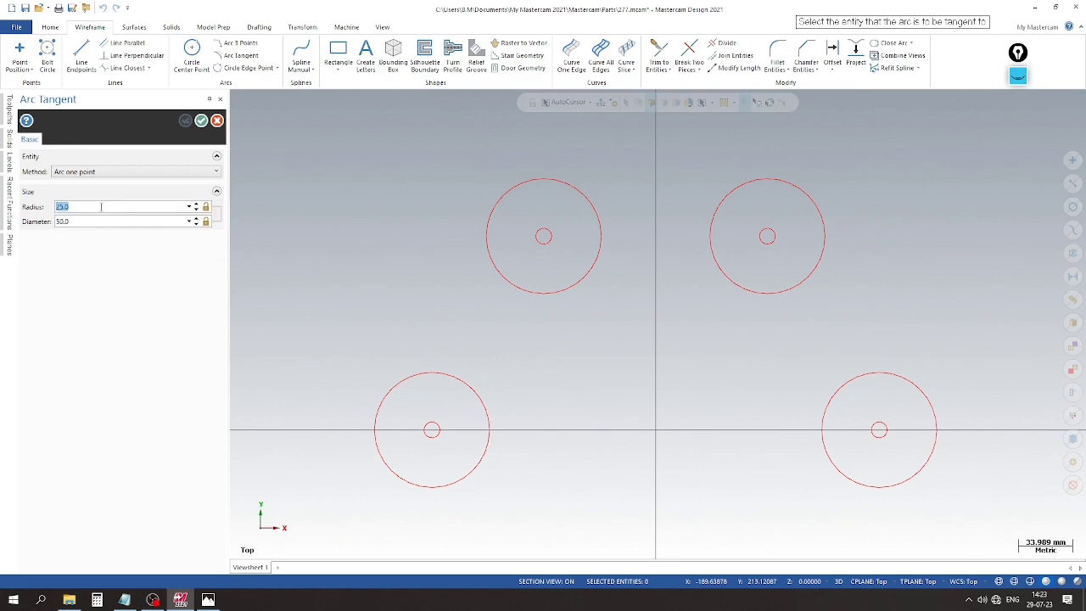
{"action": "left_click", "coordinate": [597, 206]}
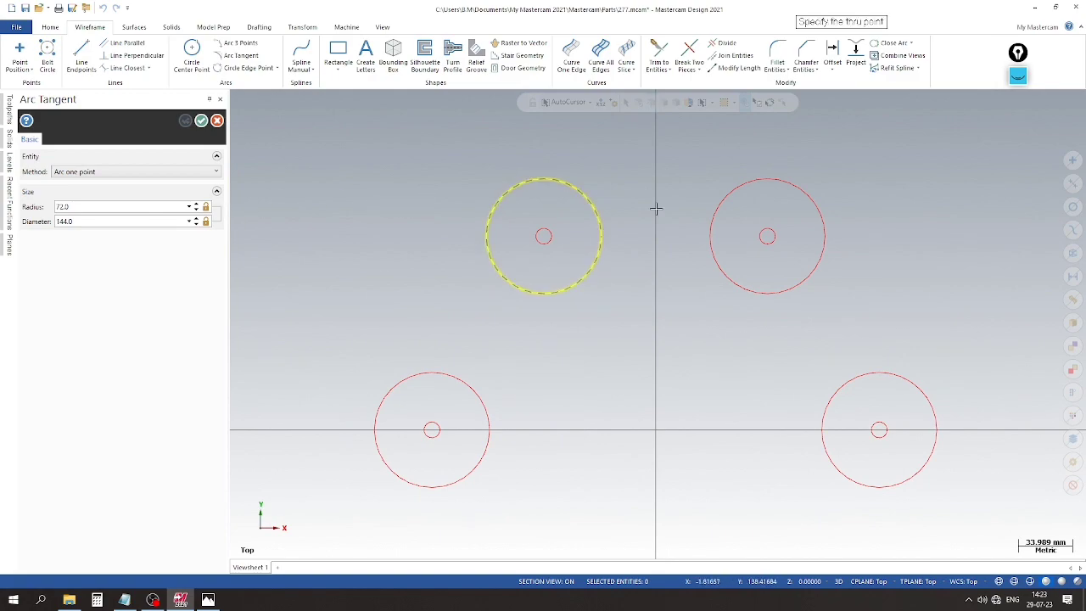
{"action": "left_click", "coordinate": [709, 239]}
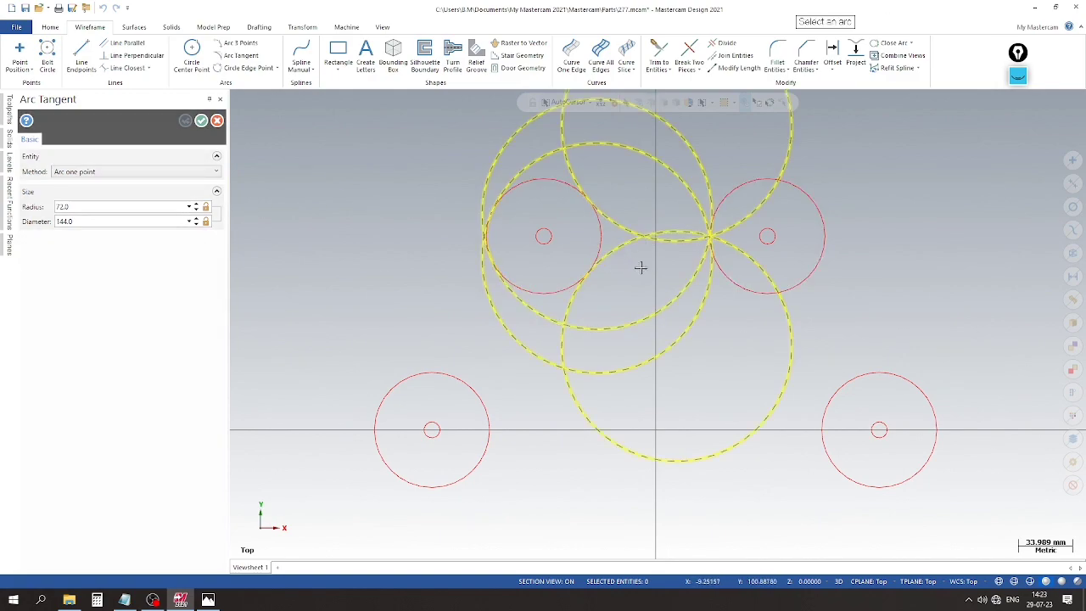
{"action": "scroll", "coordinate": [684, 216], "scroll_direction": "up", "scroll_amount": 1}
{"action": "scroll", "coordinate": [656, 298], "scroll_direction": "down", "scroll_amount": 1}
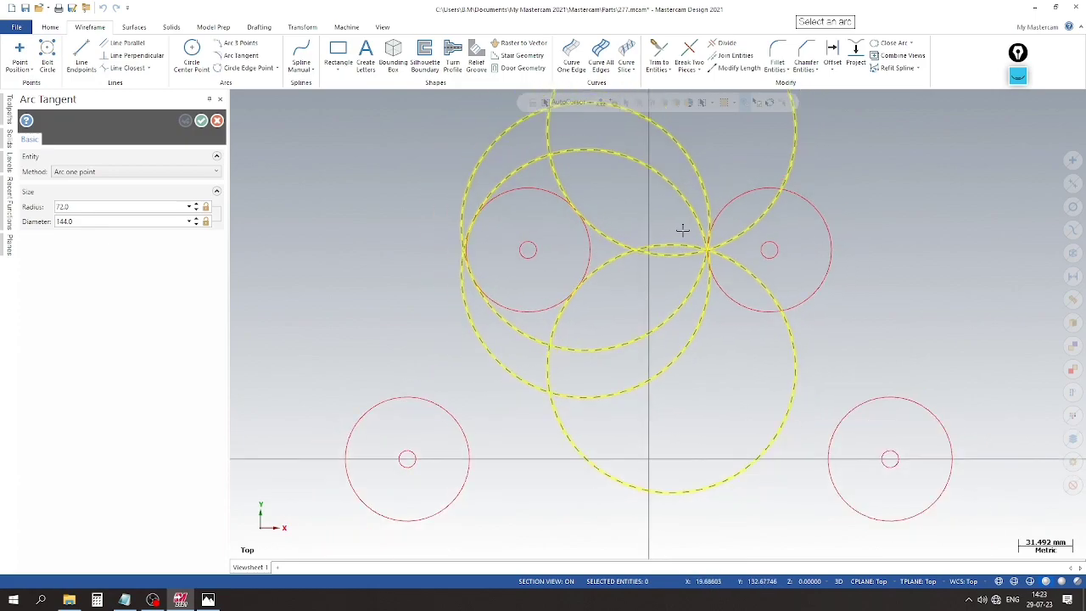
{"action": "key", "text": "Escape"}
{"action": "scroll", "coordinate": [604, 278], "scroll_direction": "up", "scroll_amount": 1}
{"action": "scroll", "coordinate": [604, 278], "scroll_direction": "up", "scroll_amount": 1}
{"action": "key", "text": "Escape"}
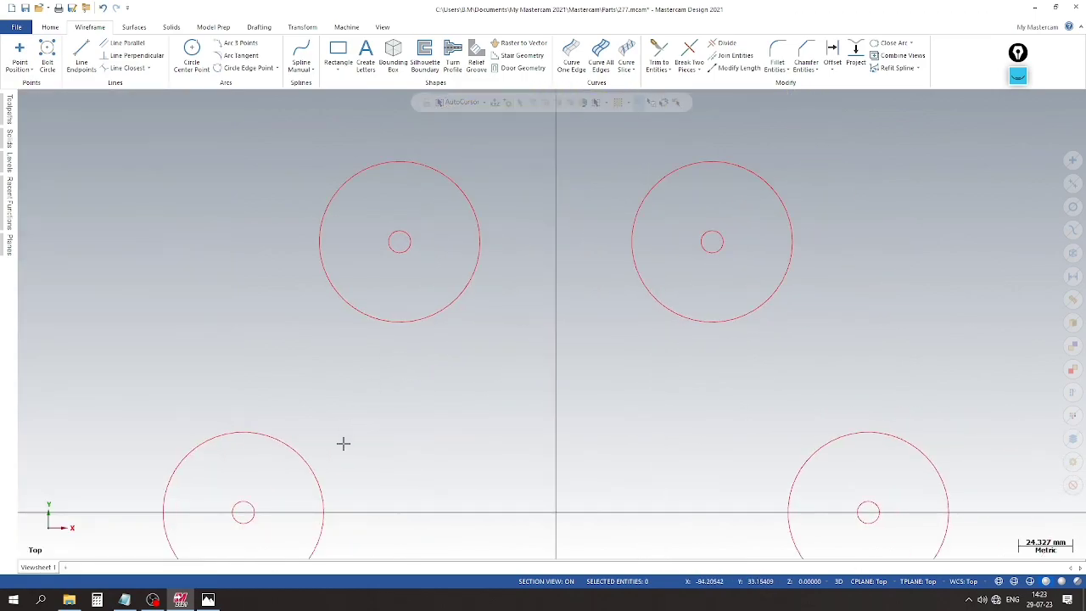
Check the connecting arc radius on the reference drawing and create a 76 mm radius arc tangent to the two upper lobe circles using Arc two entities.
{"action": "left_click", "coordinate": [207, 600]}
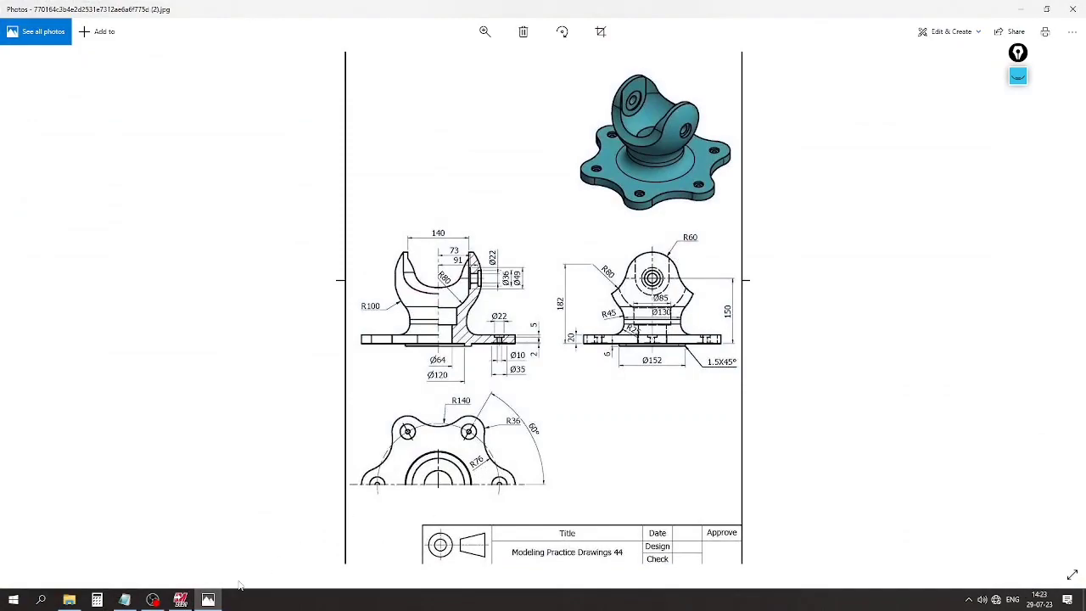
{"action": "left_click", "coordinate": [208, 599]}
{"action": "scroll", "coordinate": [449, 268], "scroll_direction": "down", "scroll_amount": 1}
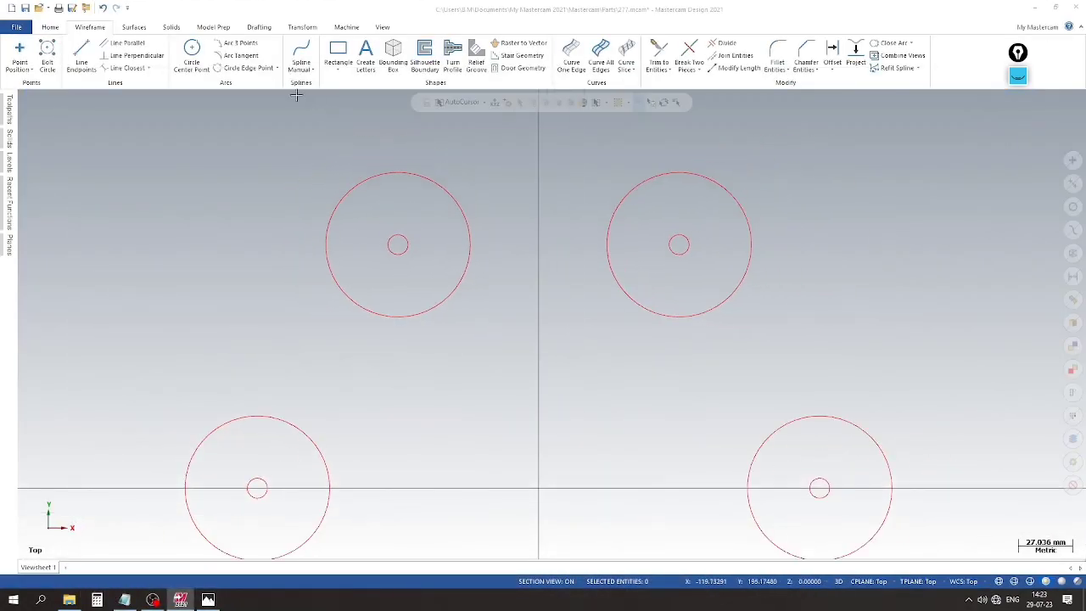
{"action": "left_click", "coordinate": [240, 55]}
{"action": "left_click", "coordinate": [134, 172]}
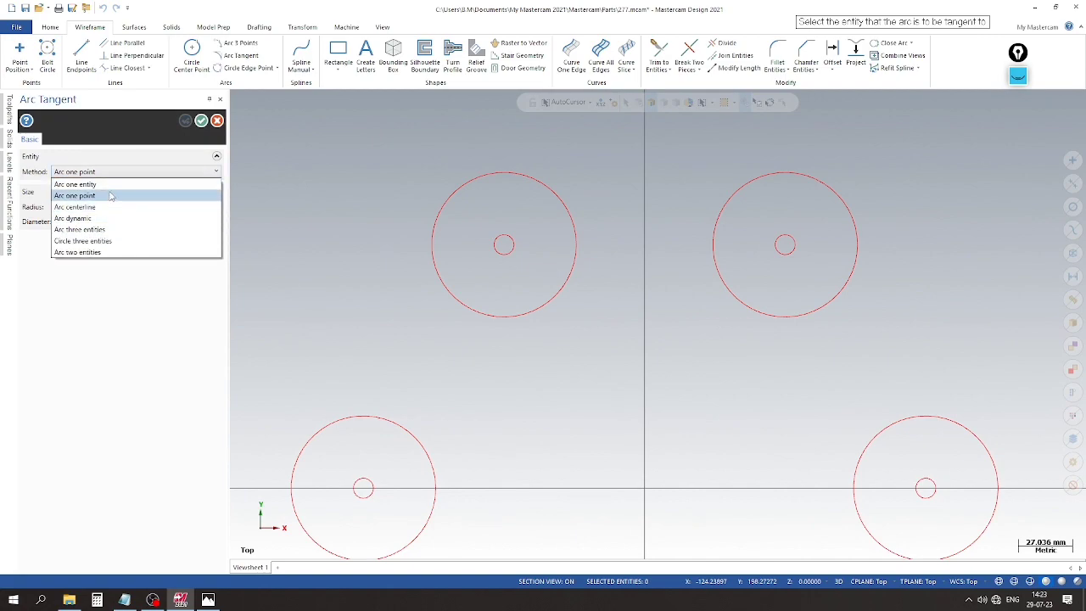
{"action": "left_click", "coordinate": [123, 253]}
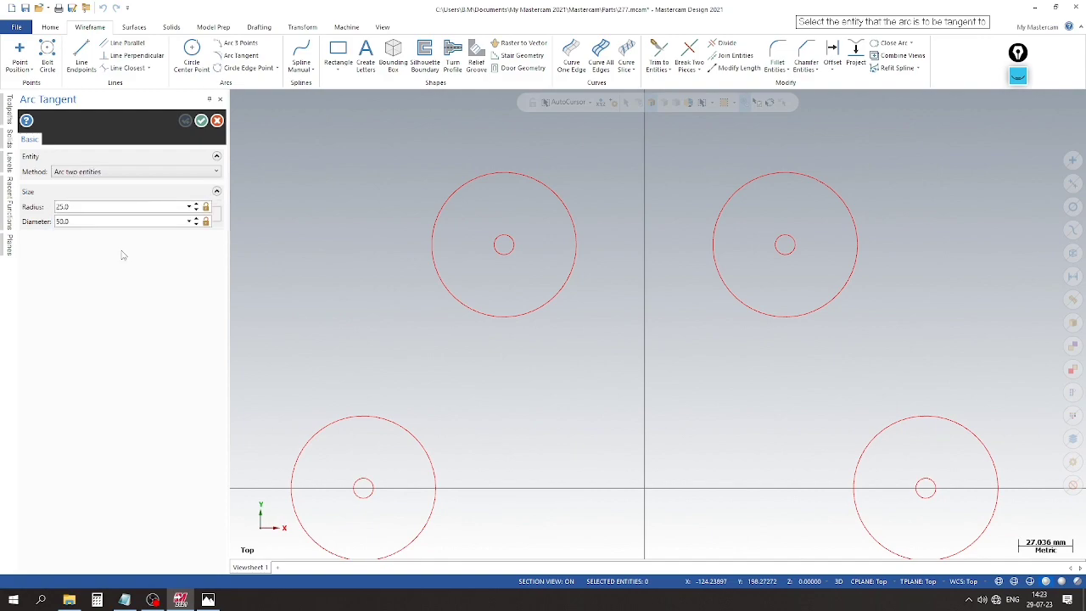
{"action": "left_click", "coordinate": [134, 209]}
{"action": "left_click", "coordinate": [573, 200]}
{"action": "left_click", "coordinate": [711, 217]}
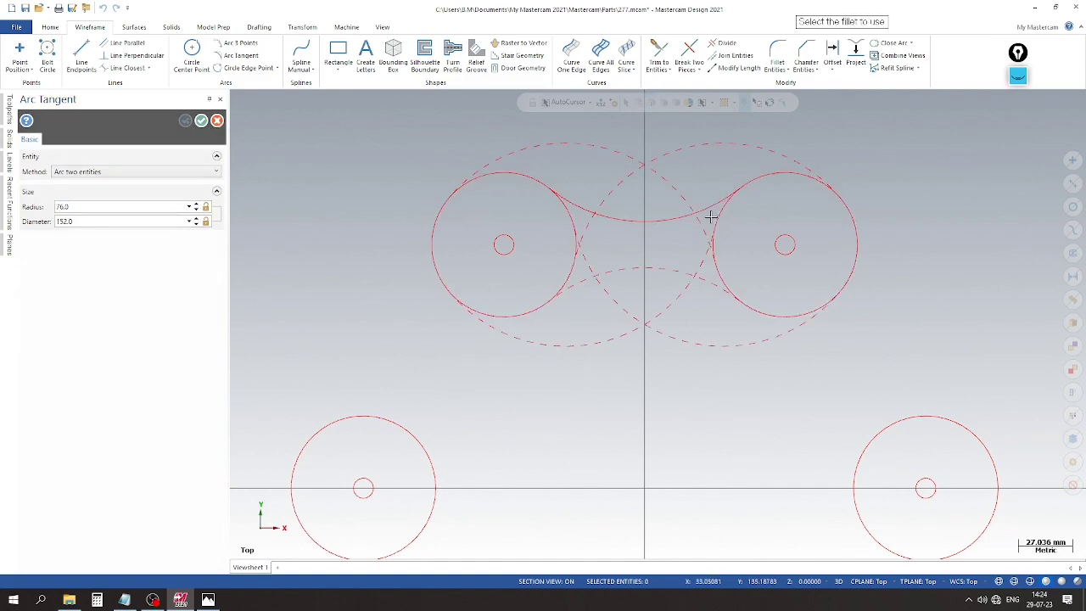
{"action": "left_click", "coordinate": [658, 211]}
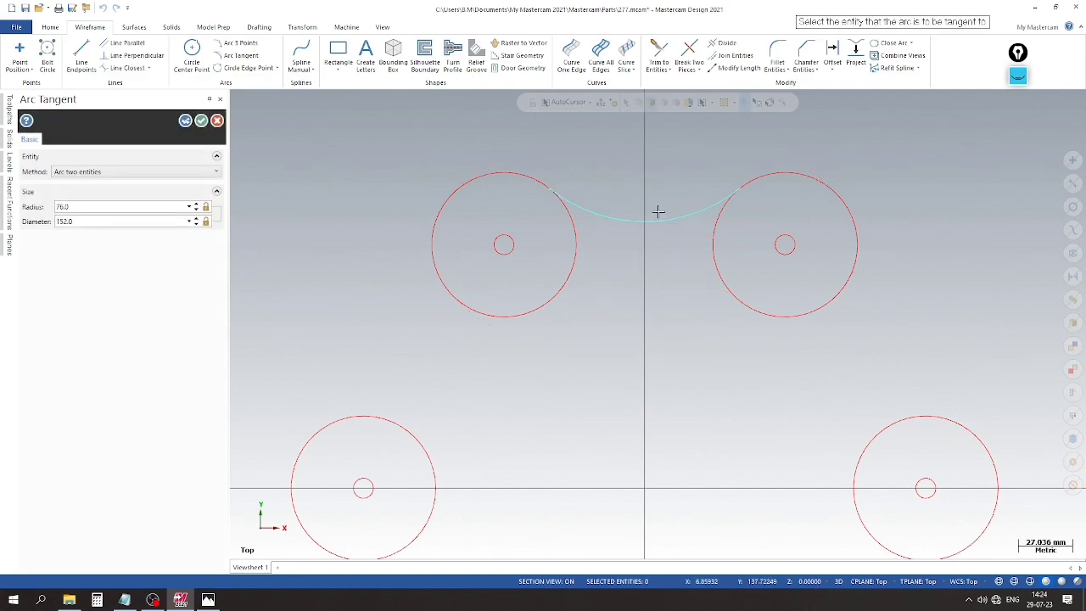
{"action": "left_click", "coordinate": [202, 120]}
Rotate-copy the connecting arc about the origin at 60° between copies, joining all six lobe circles.
{"action": "scroll", "coordinate": [577, 221], "scroll_direction": "down", "scroll_amount": 4}
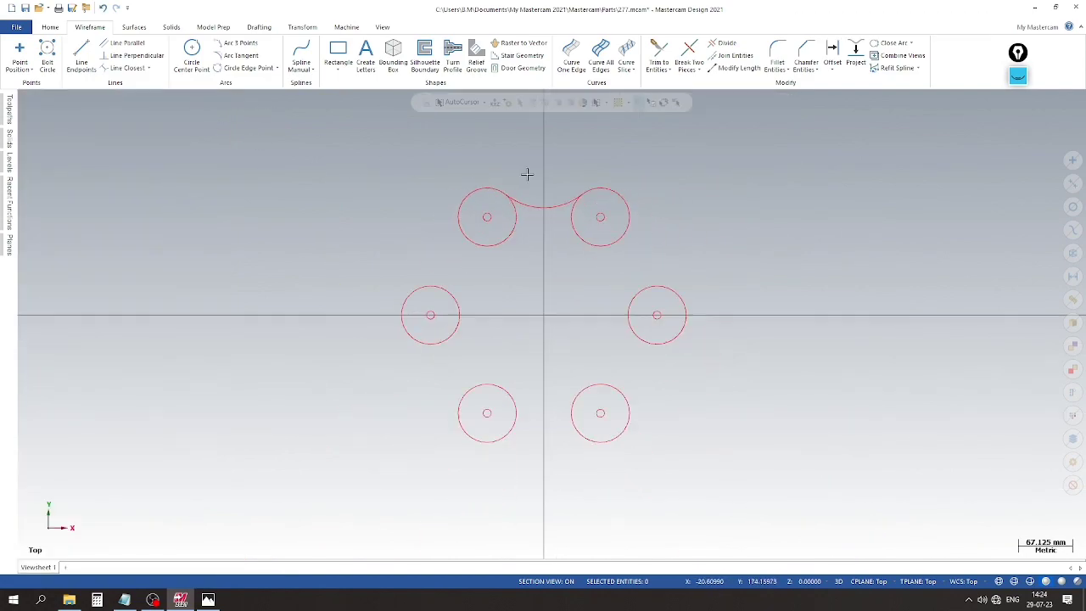
{"action": "left_click", "coordinate": [539, 202]}
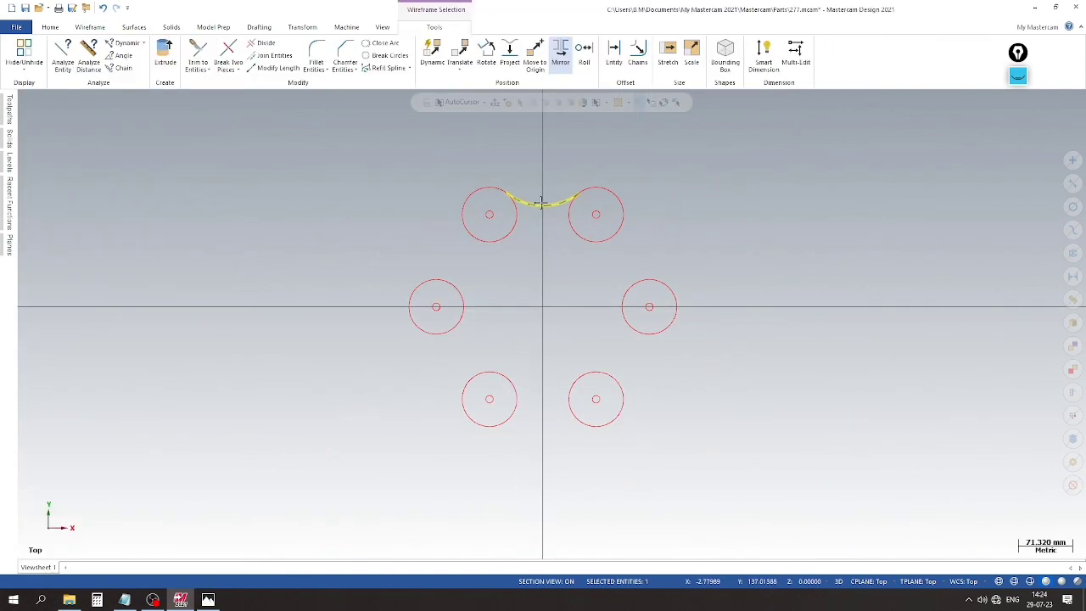
{"action": "left_click", "coordinate": [486, 52]}
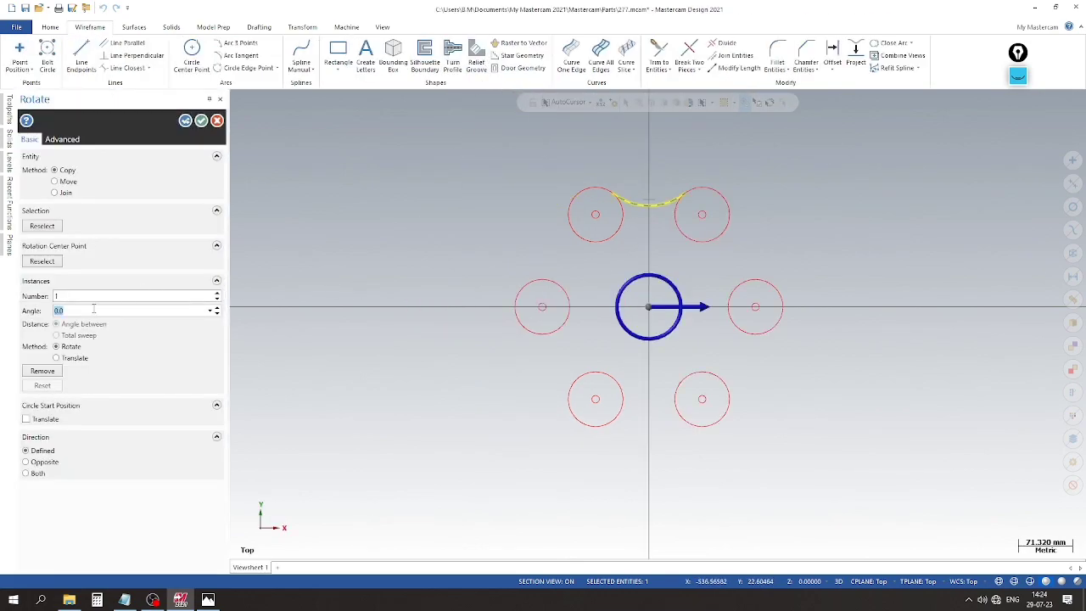
{"action": "type", "text": "60"}
{"action": "key", "text": "Return"}
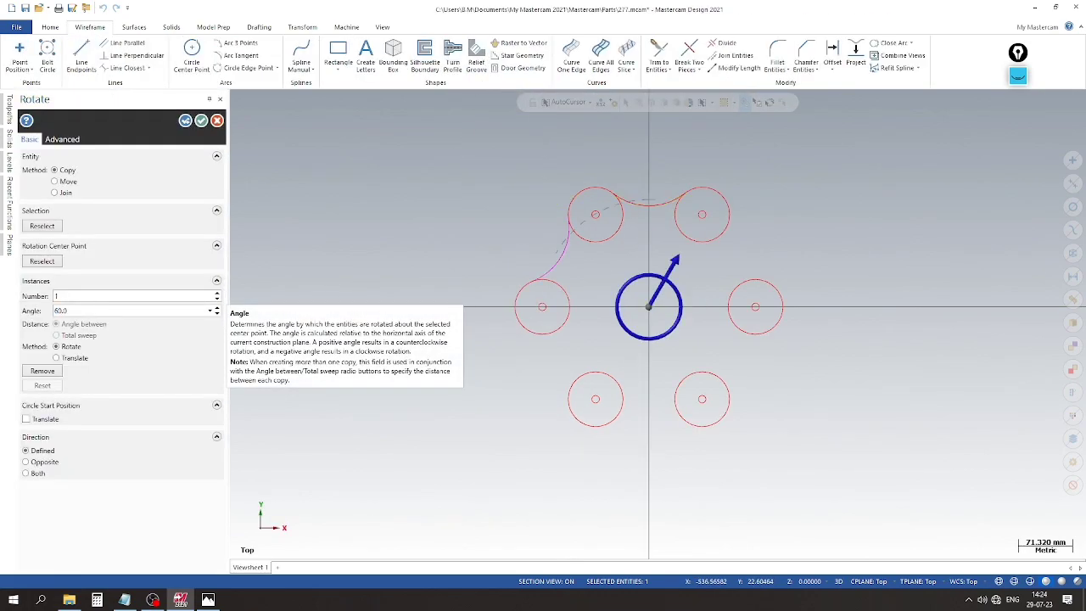
{"action": "left_click", "coordinate": [217, 293]}
{"action": "left_click", "coordinate": [217, 292]}
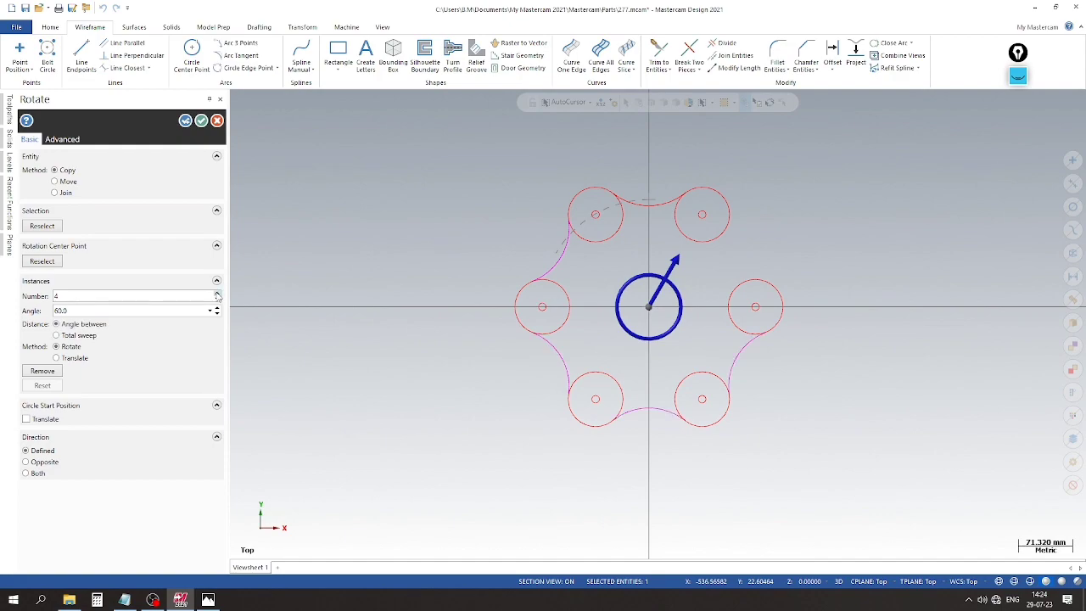
{"action": "left_click", "coordinate": [202, 121]}
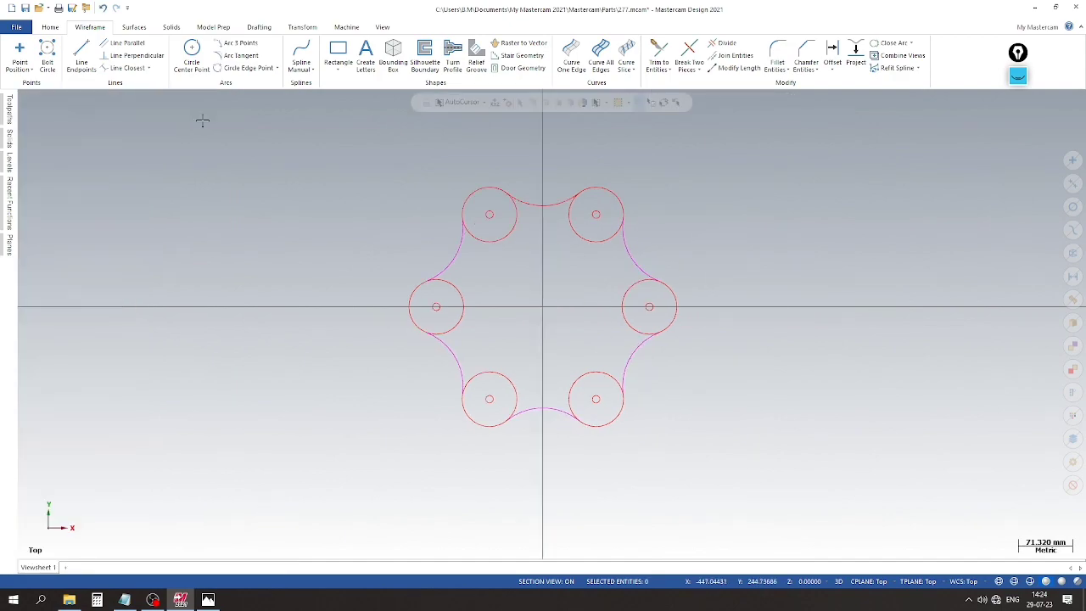
Trim away the inner portions of the six lobe circles with Divide, leaving one continuous base plate outline.
{"action": "left_click", "coordinate": [724, 47]}
{"action": "left_click", "coordinate": [621, 211]}
{"action": "scroll", "coordinate": [574, 283], "scroll_direction": "up", "scroll_amount": 2}
{"action": "left_click", "coordinate": [540, 289]}
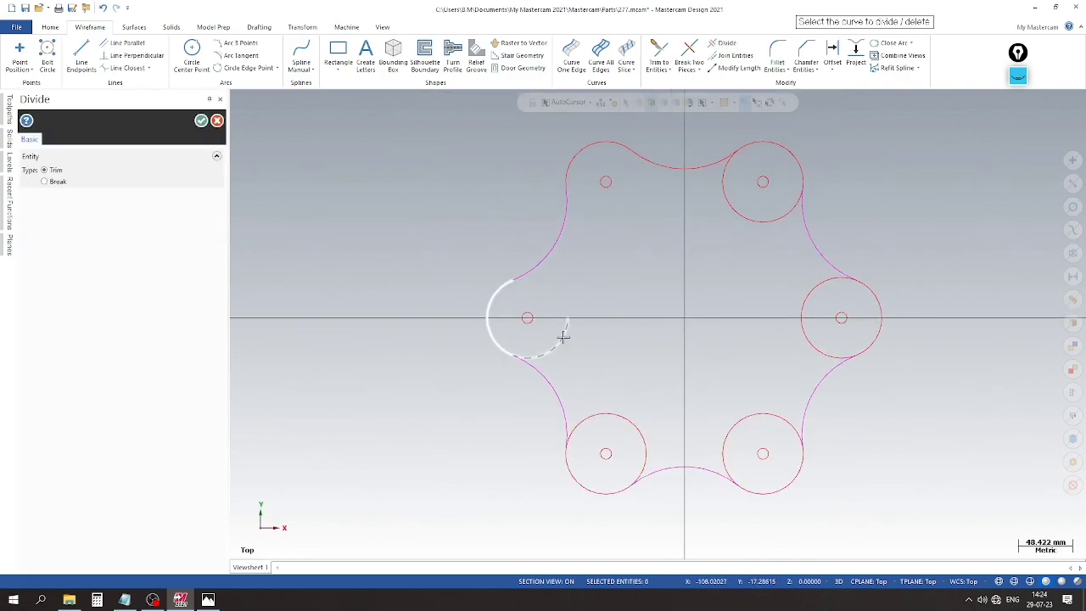
{"action": "left_click", "coordinate": [592, 416]}
{"action": "left_click", "coordinate": [641, 461]}
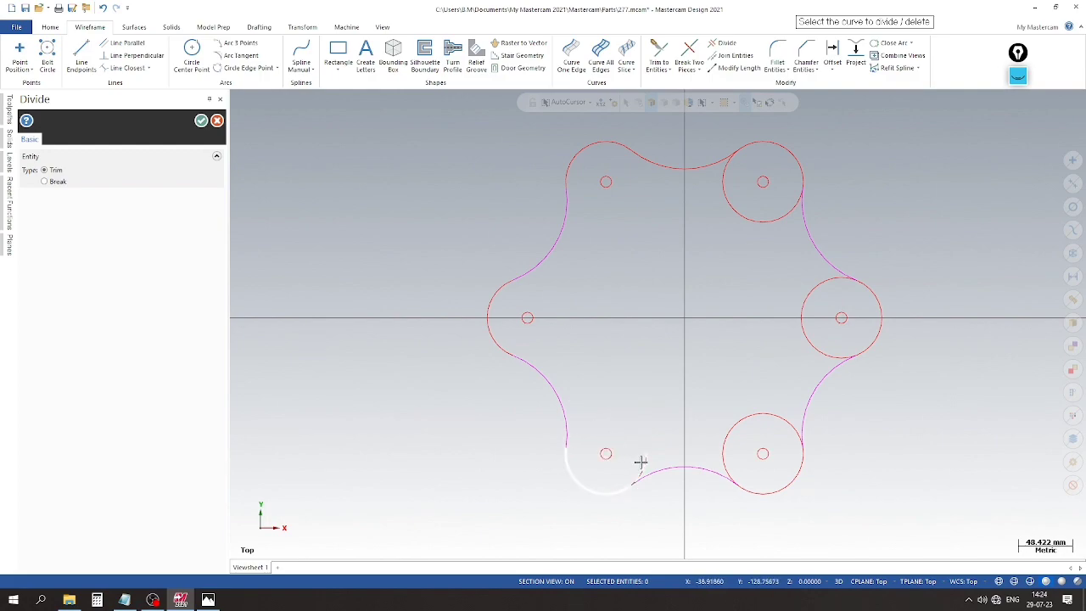
{"action": "left_click", "coordinate": [724, 452]}
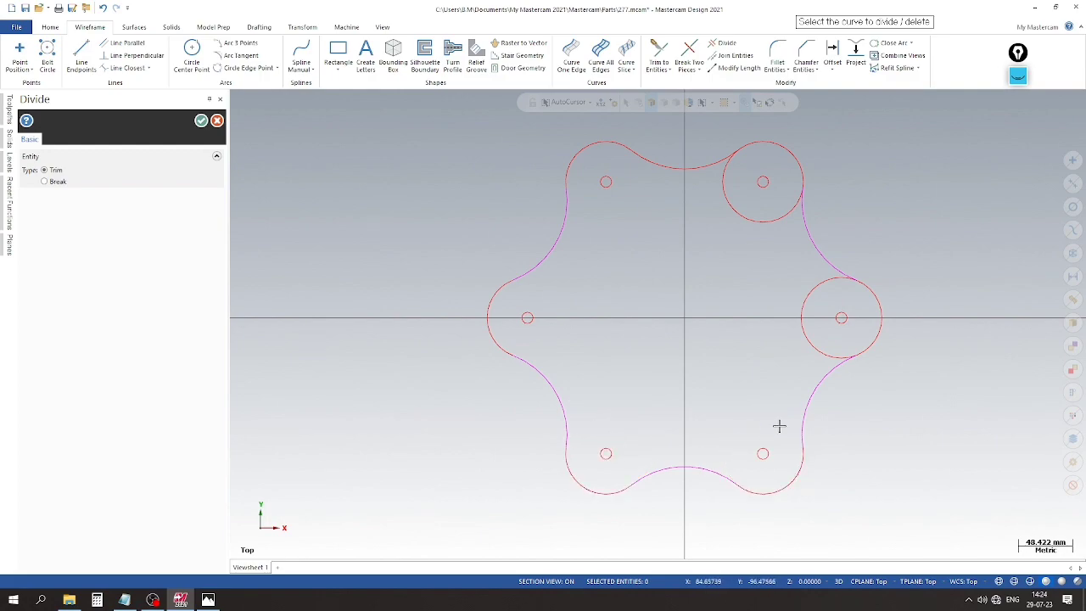
{"action": "left_click", "coordinate": [844, 354]}
{"action": "left_click", "coordinate": [781, 213]}
{"action": "left_click", "coordinate": [200, 121]}
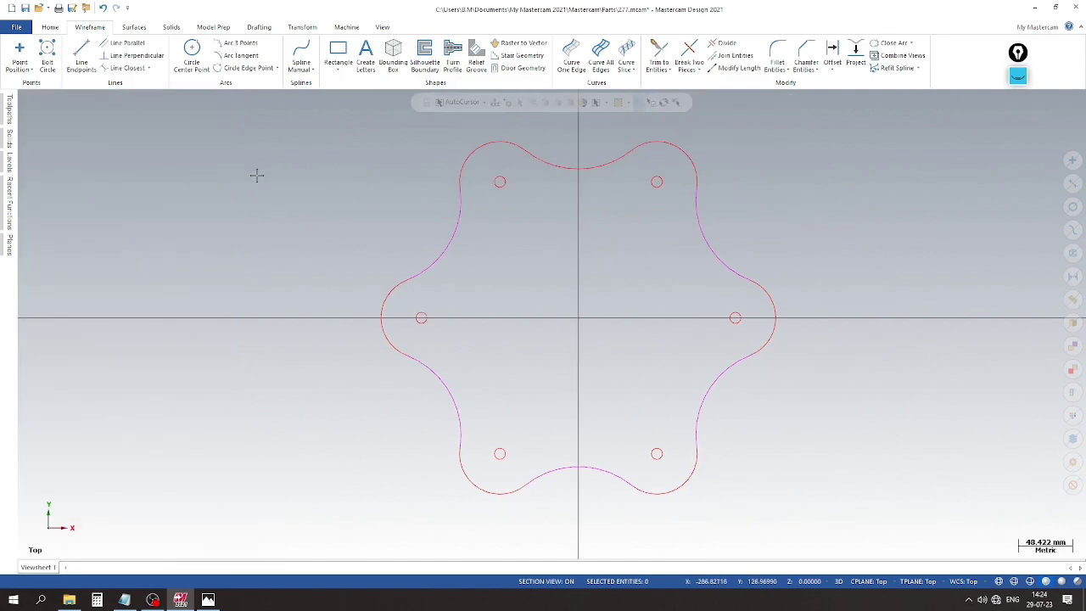
Clear the result colors from the rotated arcs and switch the base outline to the isometric view.
{"action": "right_click", "coordinate": [257, 175]}
{"action": "left_click", "coordinate": [290, 159]}
{"action": "scroll", "coordinate": [521, 165], "scroll_direction": "up", "scroll_amount": 6}
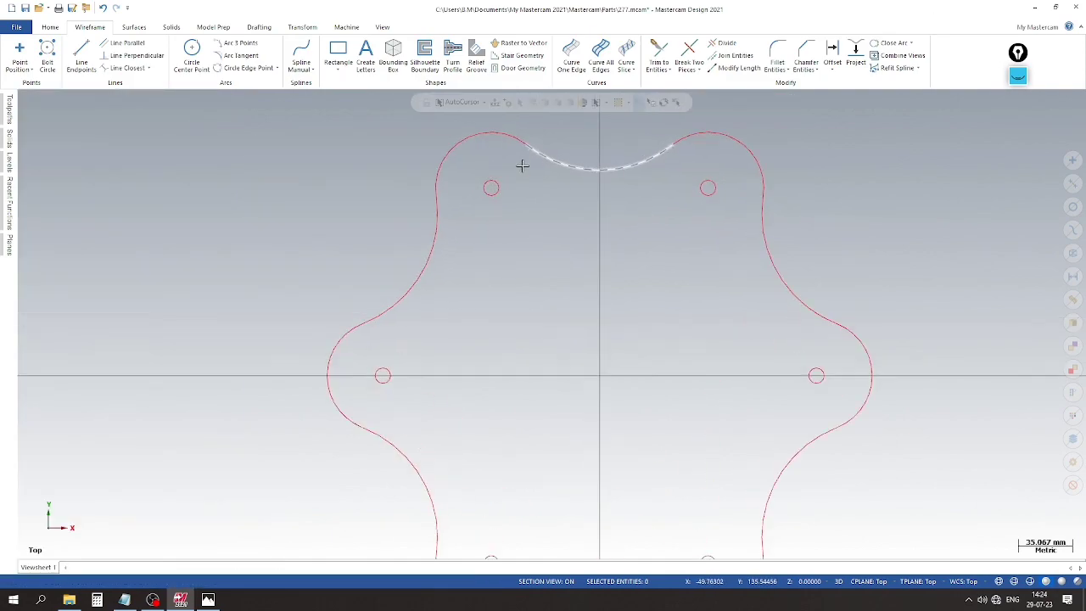
{"action": "scroll", "coordinate": [407, 266], "scroll_direction": "down", "scroll_amount": 1}
{"action": "scroll", "coordinate": [408, 267], "scroll_direction": "down", "scroll_amount": 5}
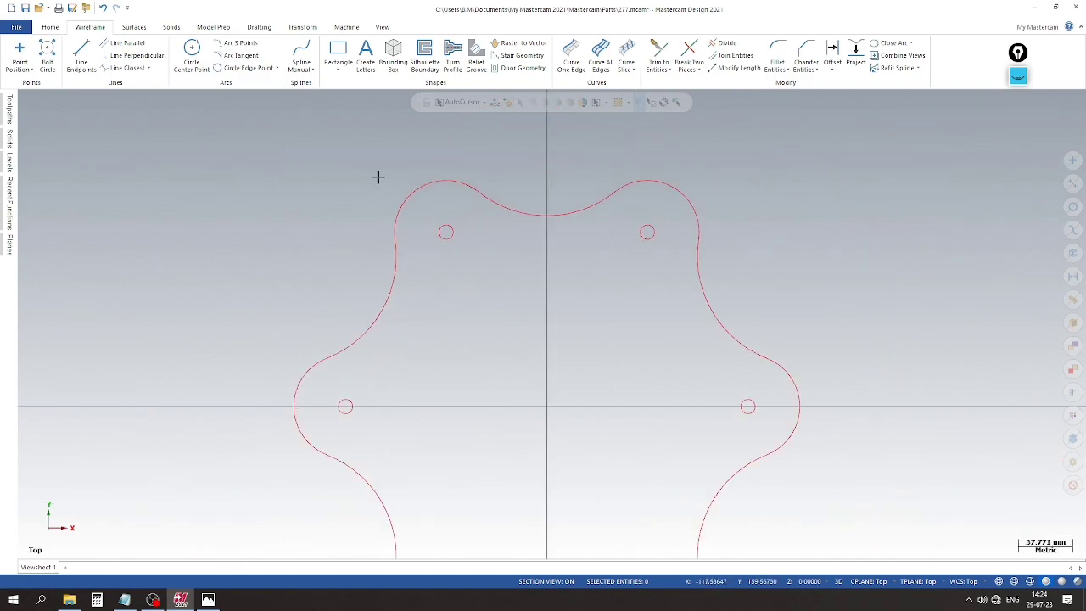
{"action": "scroll", "coordinate": [458, 303], "scroll_direction": "up", "scroll_amount": 1}
{"action": "scroll", "coordinate": [458, 303], "scroll_direction": "up", "scroll_amount": 2}
{"action": "scroll", "coordinate": [458, 390], "scroll_direction": "down", "scroll_amount": 1}
{"action": "scroll", "coordinate": [487, 383], "scroll_direction": "up", "scroll_amount": 2}
{"action": "scroll", "coordinate": [500, 382], "scroll_direction": "down", "scroll_amount": 3}
{"action": "scroll", "coordinate": [501, 383], "scroll_direction": "down", "scroll_amount": 1}
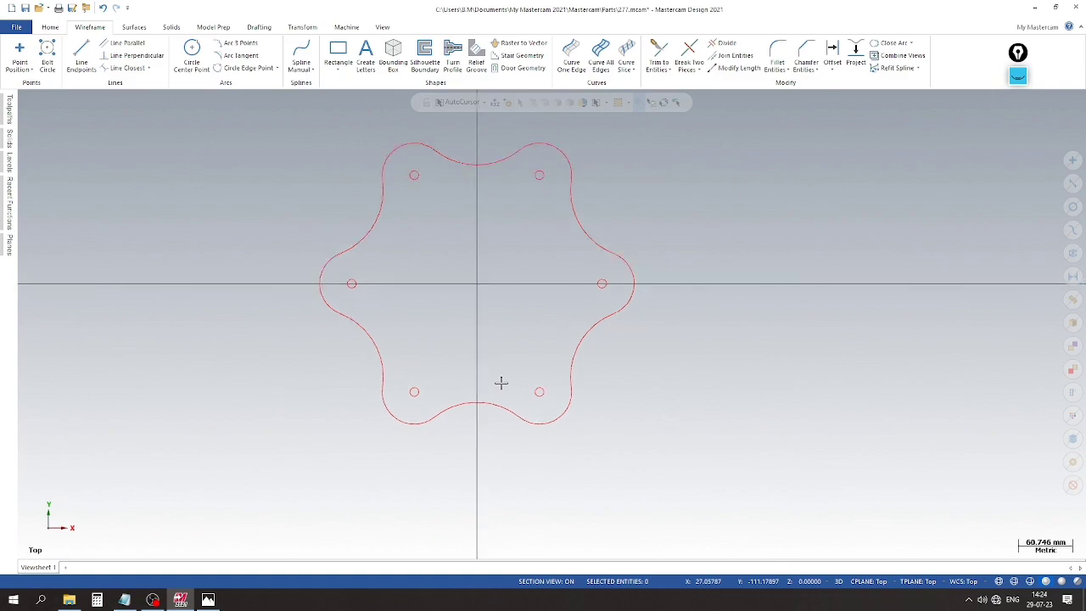
{"action": "right_click", "coordinate": [727, 246]}
{"action": "left_click", "coordinate": [767, 345]}
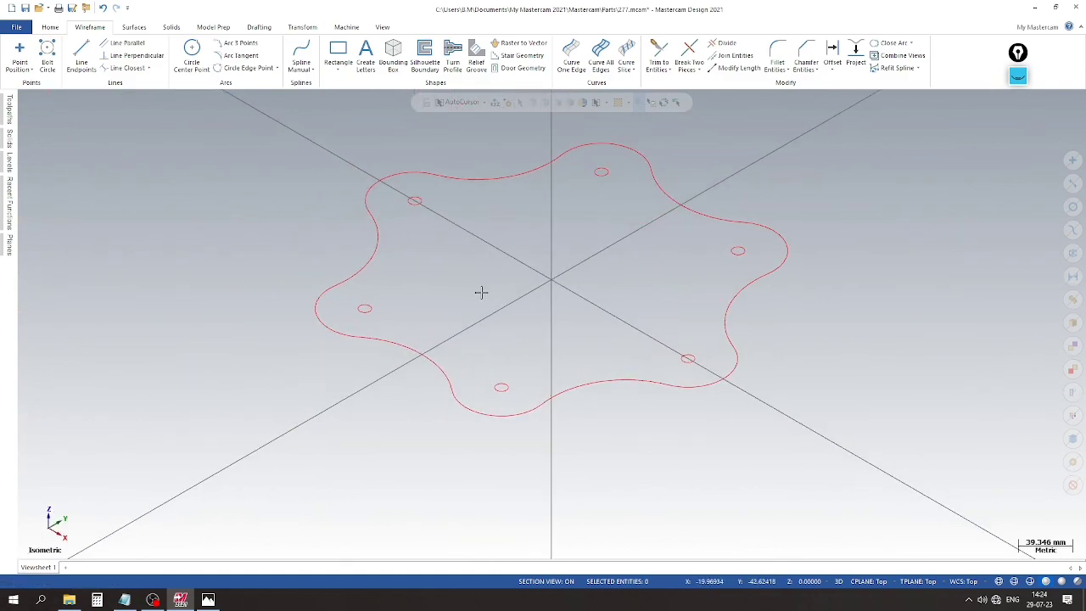
Check the base plate thickness on the reference drawing.
{"action": "left_click", "coordinate": [208, 600]}
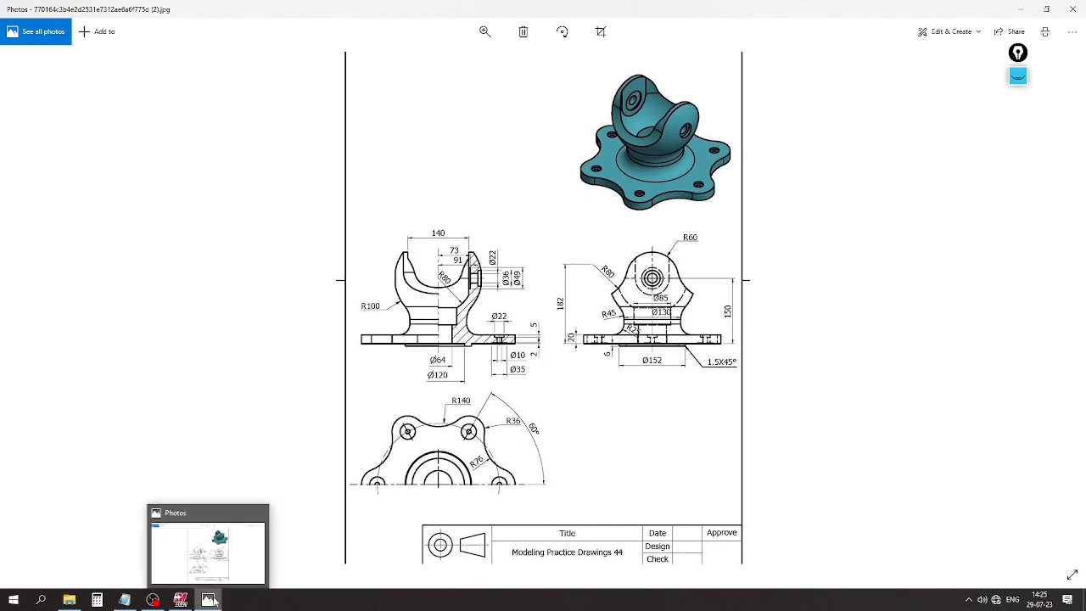
{"action": "left_click", "coordinate": [208, 599]}
{"action": "scroll", "coordinate": [435, 267], "scroll_direction": "up", "scroll_amount": 2}
{"action": "scroll", "coordinate": [351, 279], "scroll_direction": "down", "scroll_amount": 1}
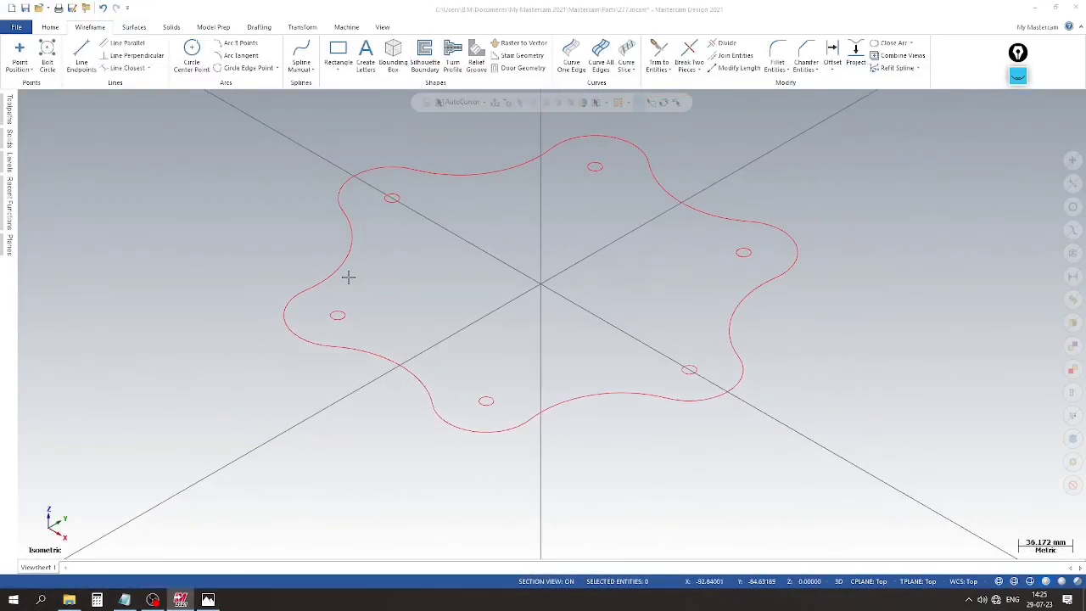
Extrude the lobed outline together with its six hole circles 20 mm downward as a new solid body.
{"action": "left_click", "coordinate": [171, 27]}
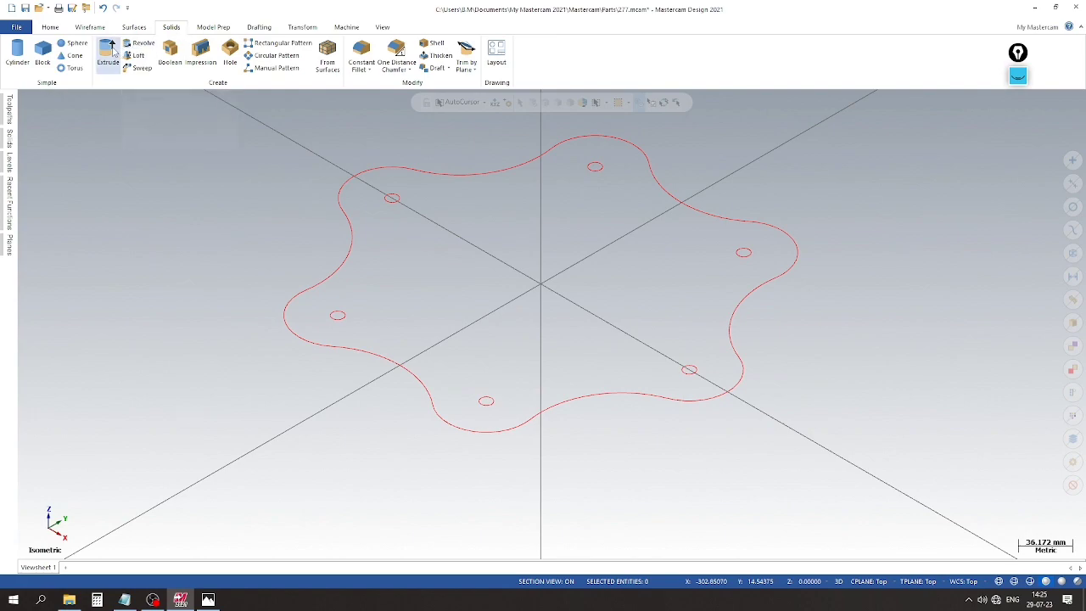
{"action": "left_click", "coordinate": [451, 213]}
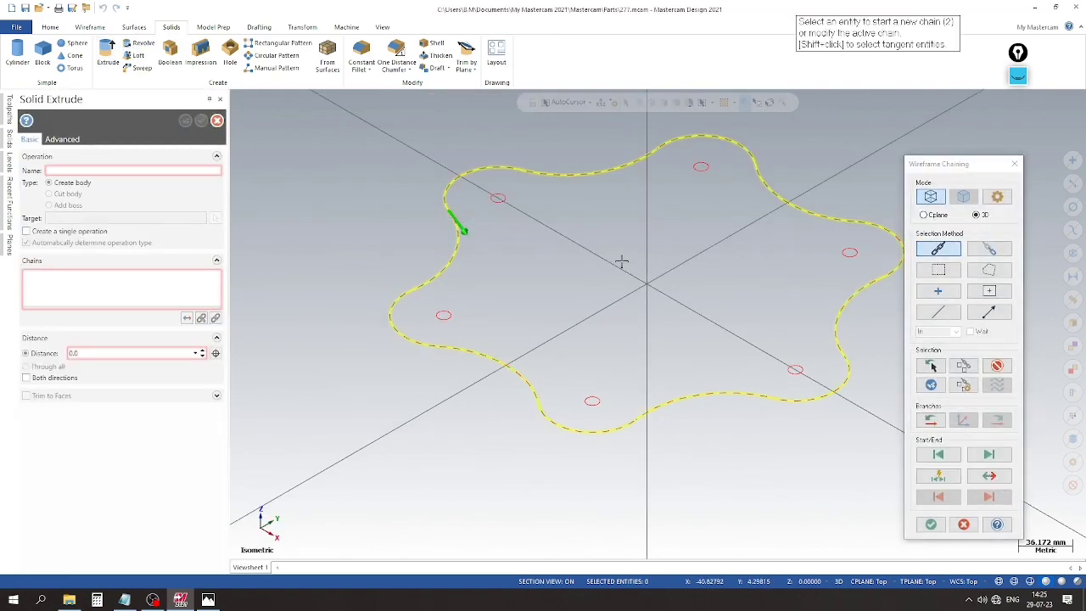
{"action": "left_click", "coordinate": [496, 197]}
{"action": "left_click", "coordinate": [962, 365]}
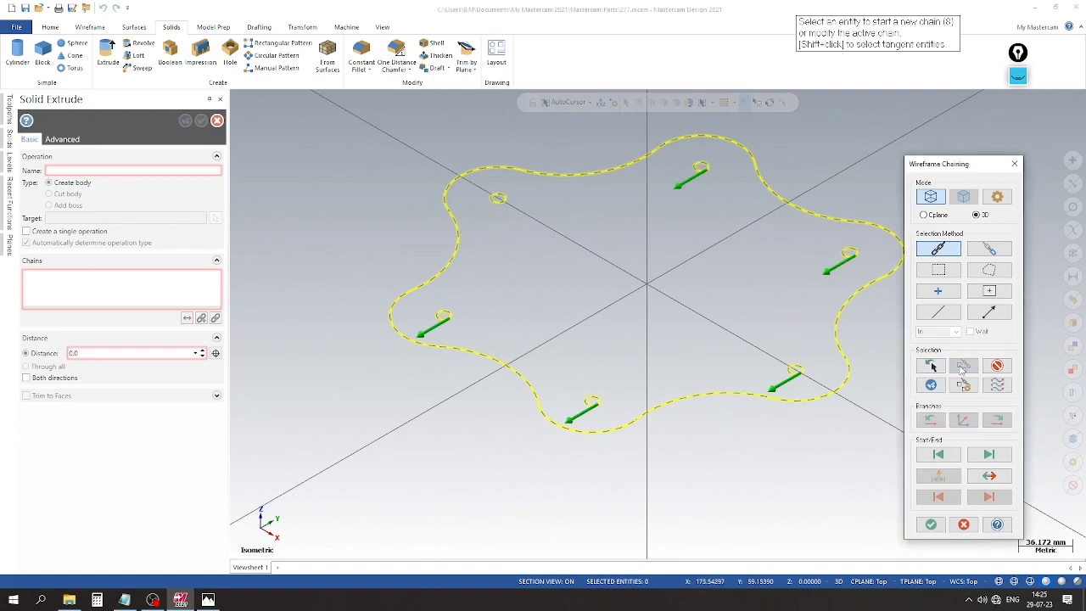
{"action": "left_click", "coordinate": [931, 525]}
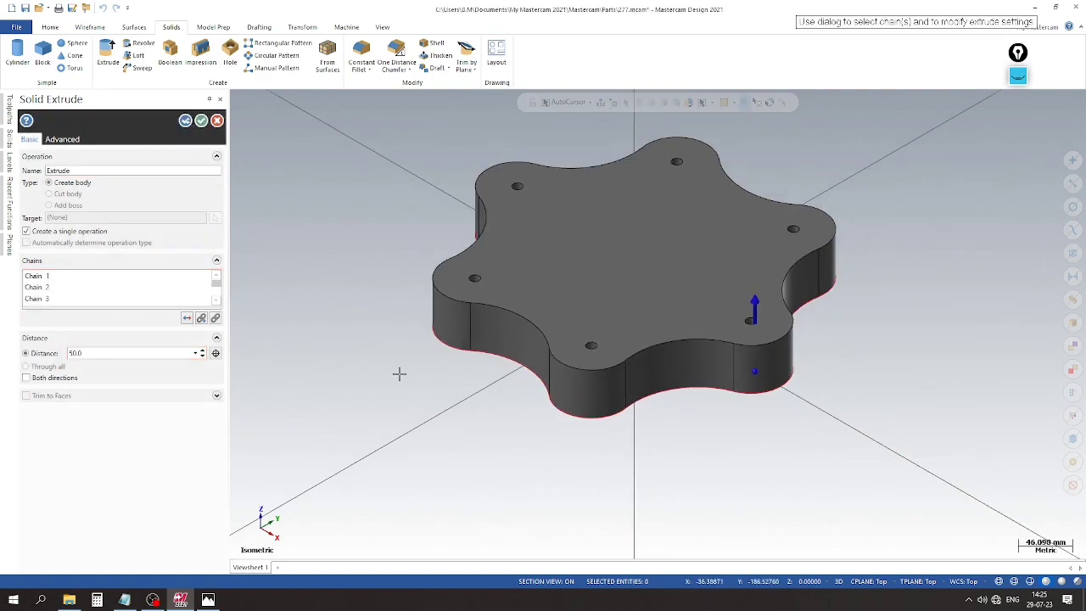
{"action": "left_click", "coordinate": [186, 318]}
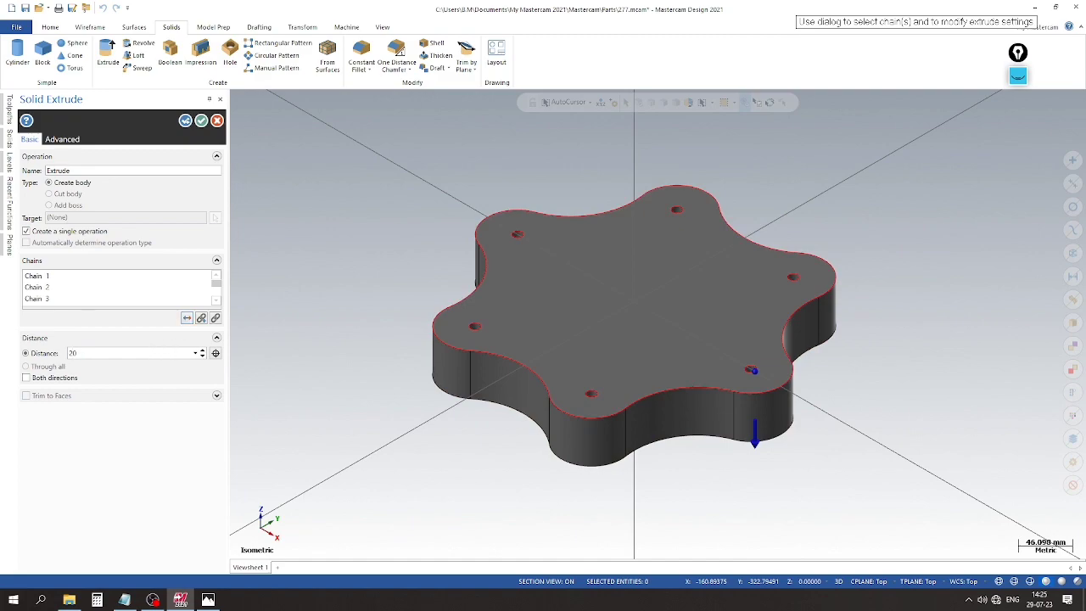
{"action": "key", "text": "Return"}
{"action": "left_click", "coordinate": [216, 317]}
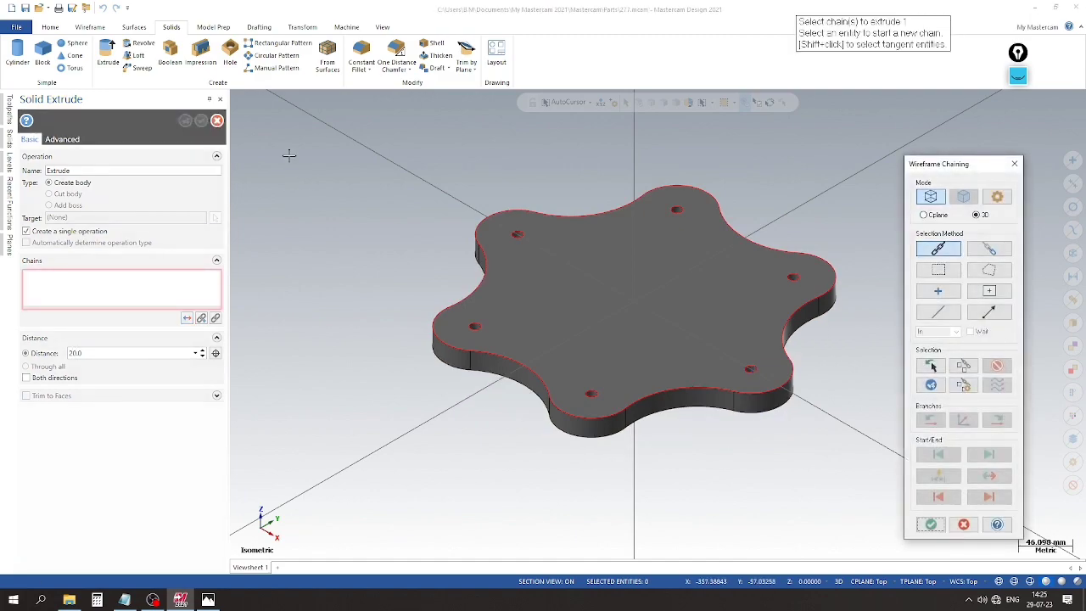
{"action": "key", "text": "Escape"}
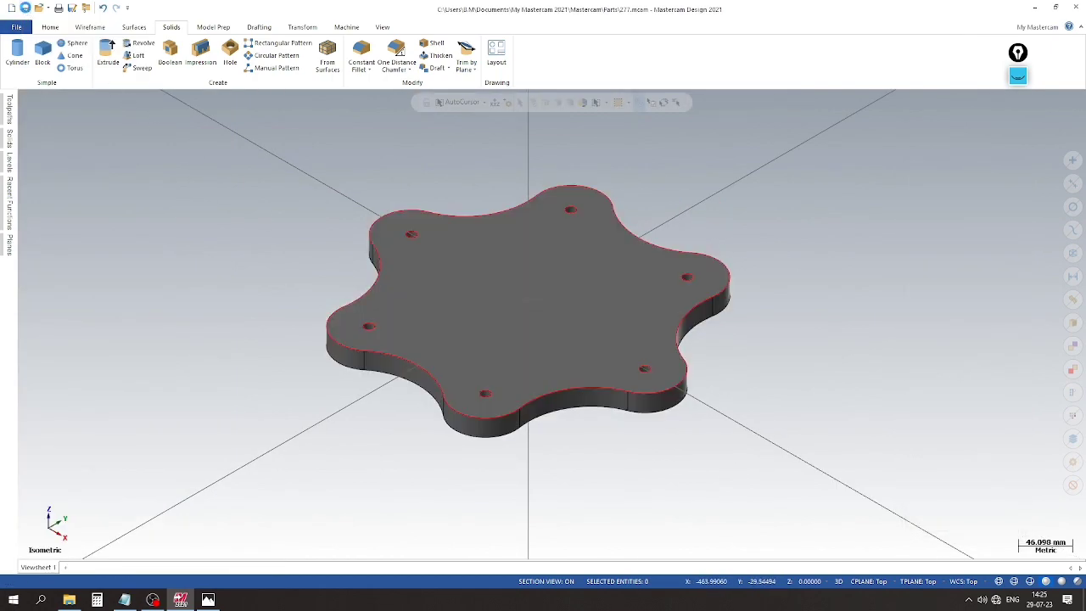
Add level 8 as the active level and make level 2 visible to view the fork head with the base plate.
{"action": "middle_click_drag", "start_coordinate": [392, 231], "coordinate": [634, 301]}
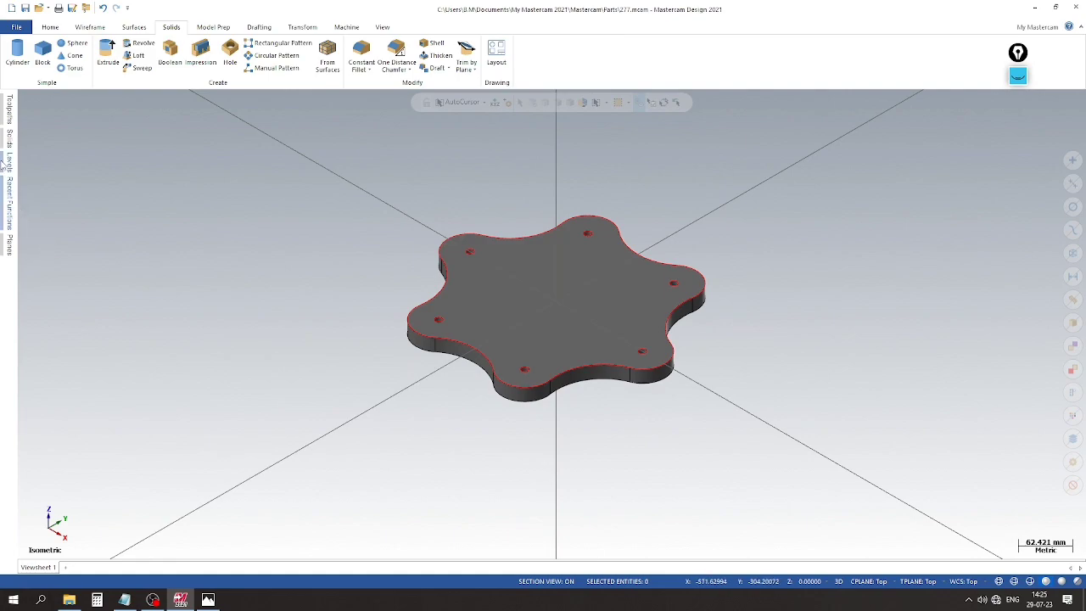
{"action": "left_click", "coordinate": [7, 162]}
{"action": "left_click", "coordinate": [26, 116]}
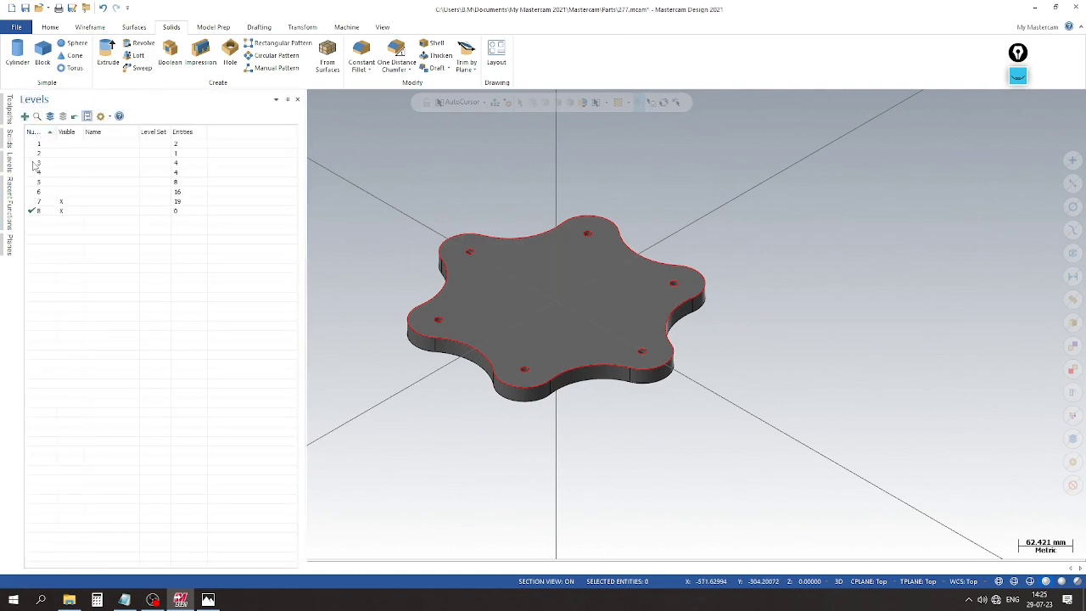
{"action": "left_click", "coordinate": [61, 202]}
{"action": "left_click", "coordinate": [61, 202]}
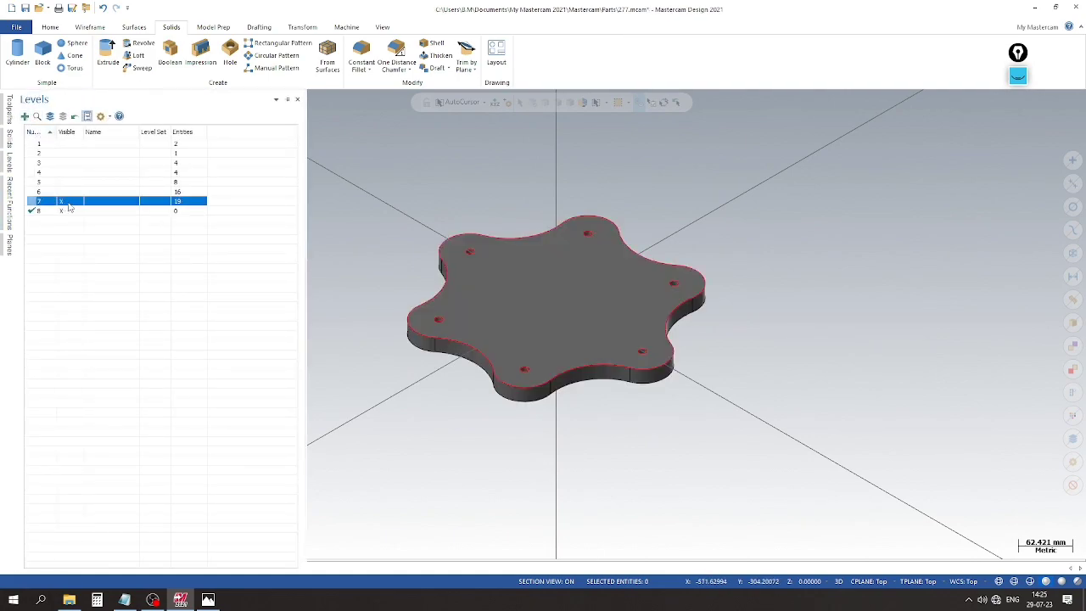
{"action": "left_click", "coordinate": [66, 153]}
{"action": "scroll", "coordinate": [417, 257], "scroll_direction": "up", "scroll_amount": 1}
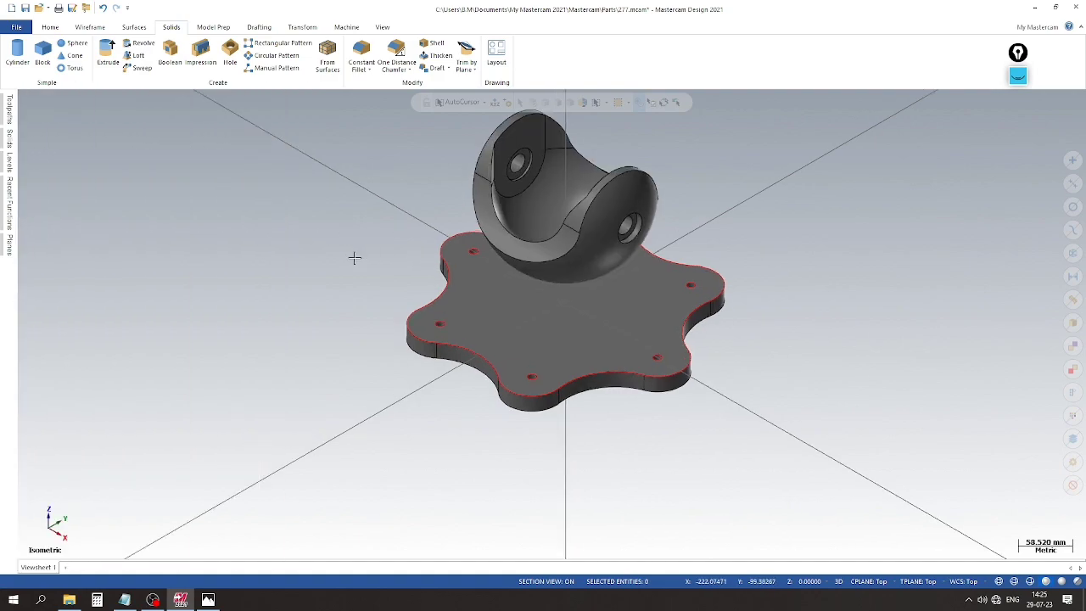
{"action": "scroll", "coordinate": [355, 258], "scroll_direction": "down", "scroll_amount": 2}
{"action": "middle_click_drag", "start_coordinate": [364, 328], "coordinate": [334, 300]}
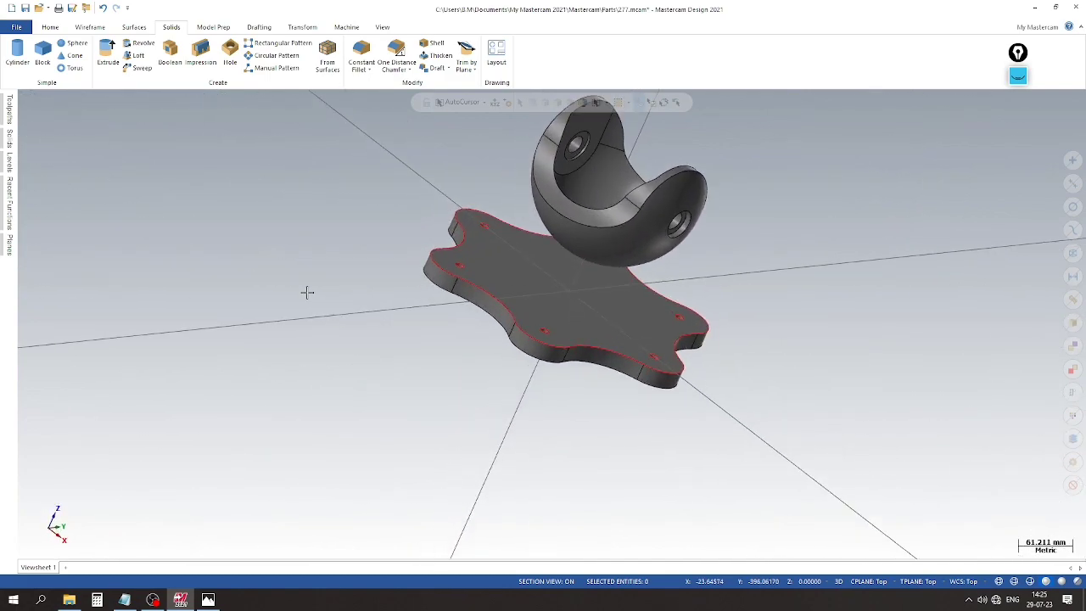
{"action": "left_click", "coordinate": [8, 161]}
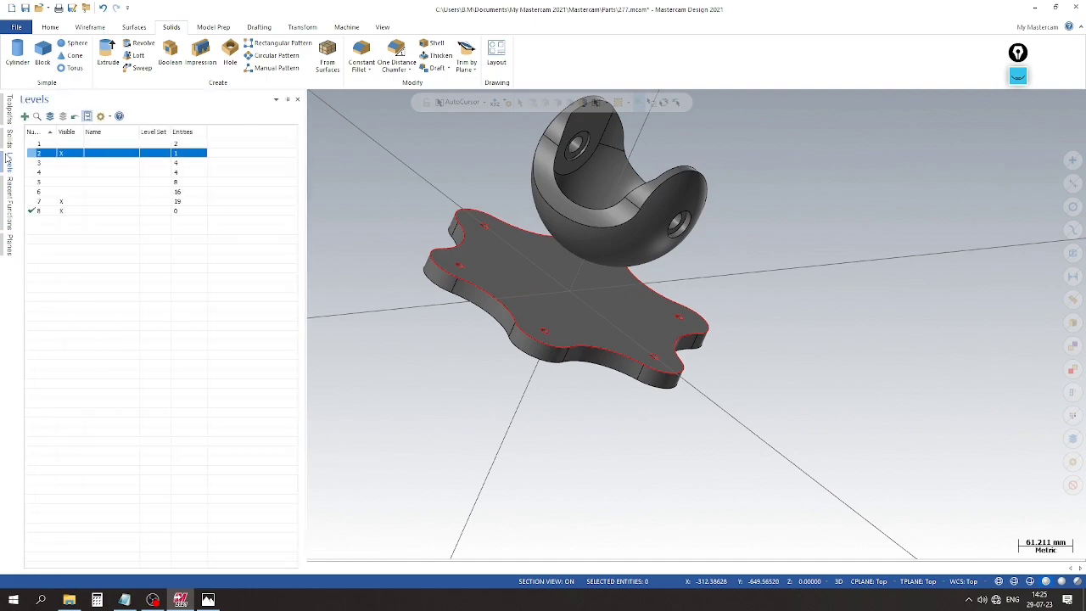
{"action": "left_click", "coordinate": [64, 202]}
{"action": "left_click", "coordinate": [67, 204]}
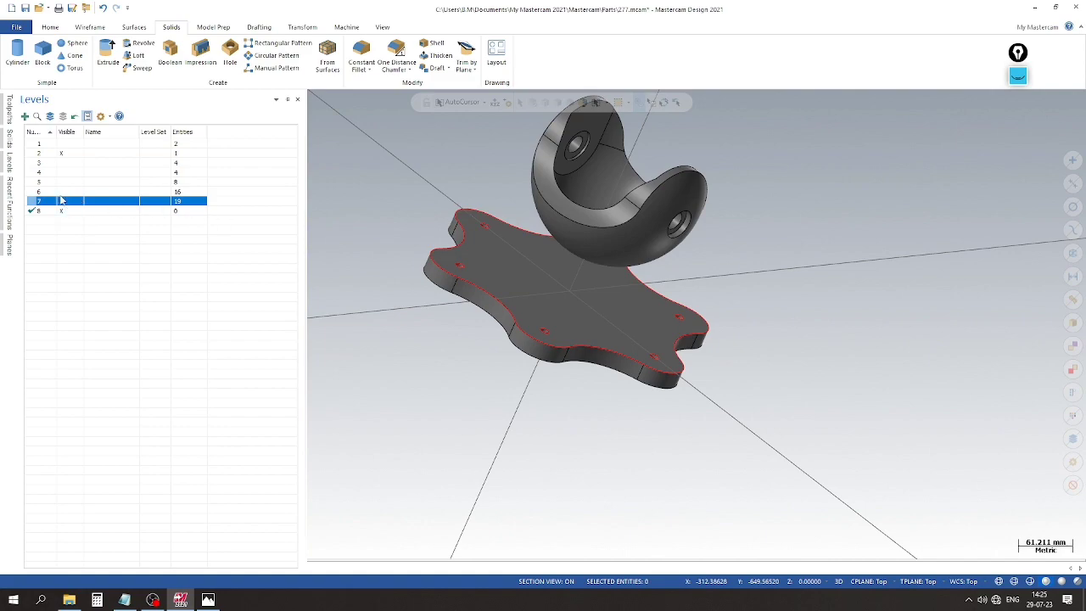
Move the lobed base plate solid to level 8.
{"action": "left_click", "coordinate": [539, 288]}
{"action": "right_click", "coordinate": [538, 291]}
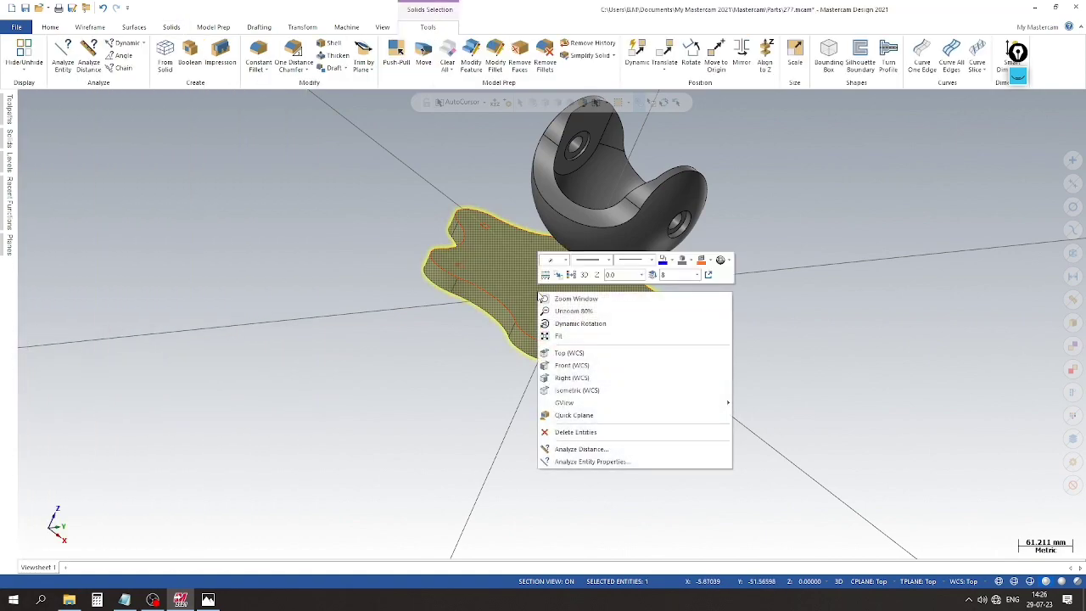
{"action": "left_click", "coordinate": [652, 274]}
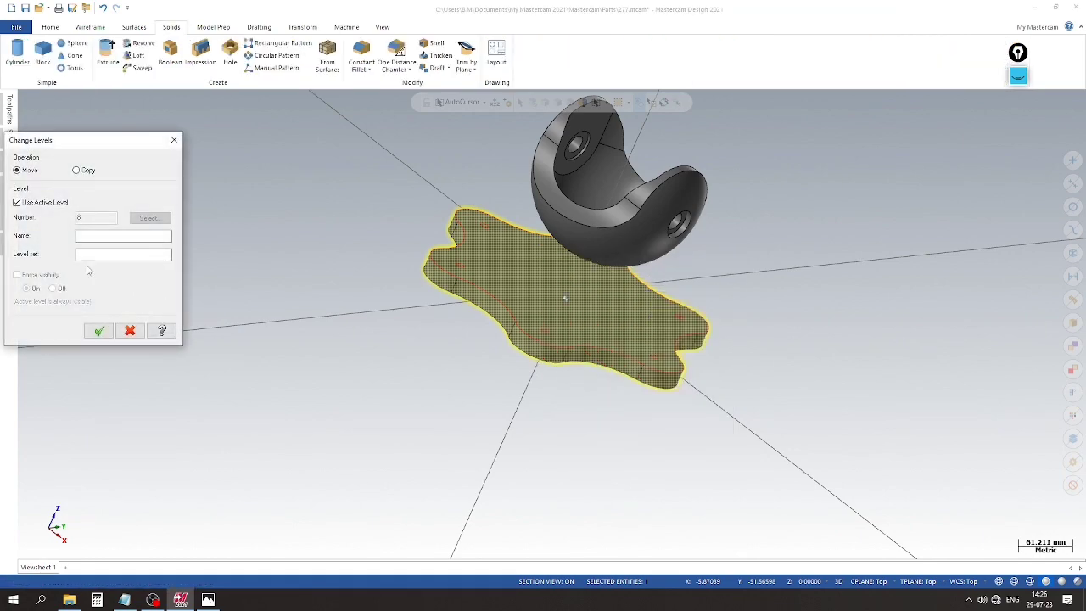
{"action": "left_click", "coordinate": [16, 202]}
{"action": "left_click", "coordinate": [100, 218]}
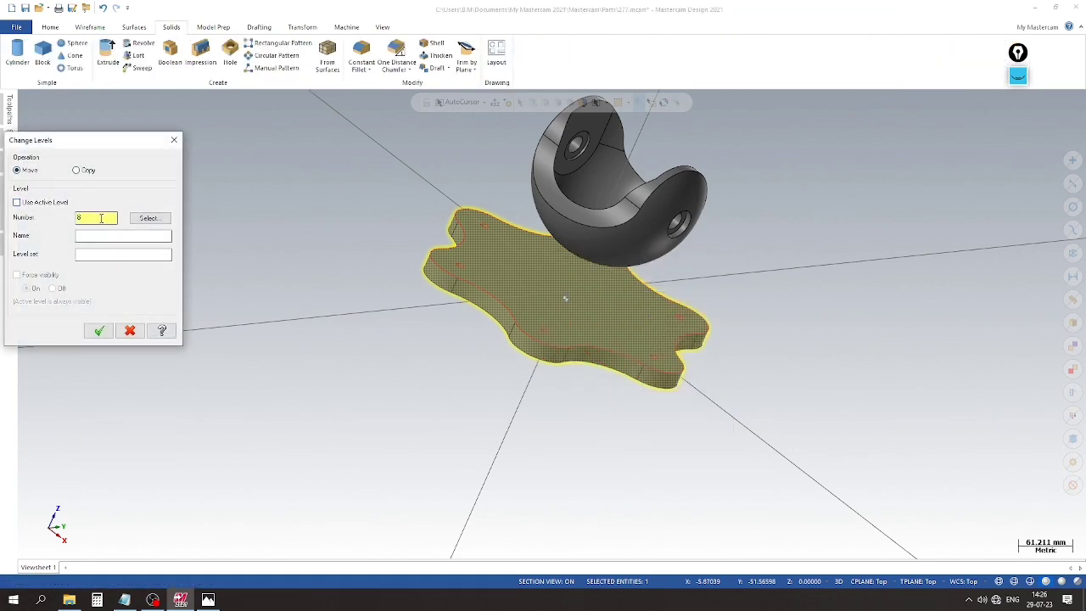
{"action": "left_click", "coordinate": [149, 218]}
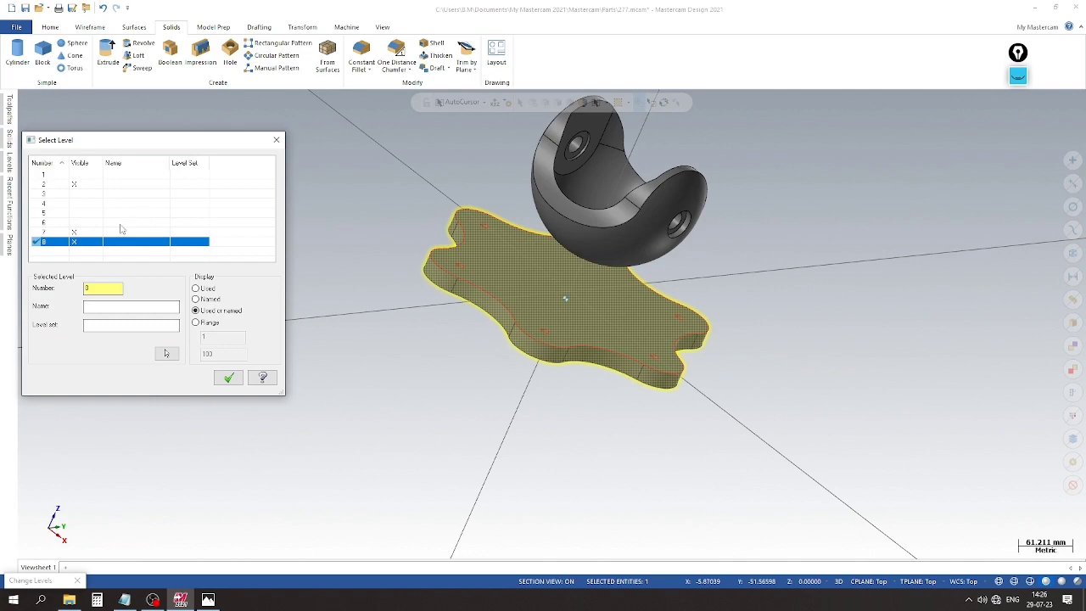
{"action": "left_click", "coordinate": [227, 377]}
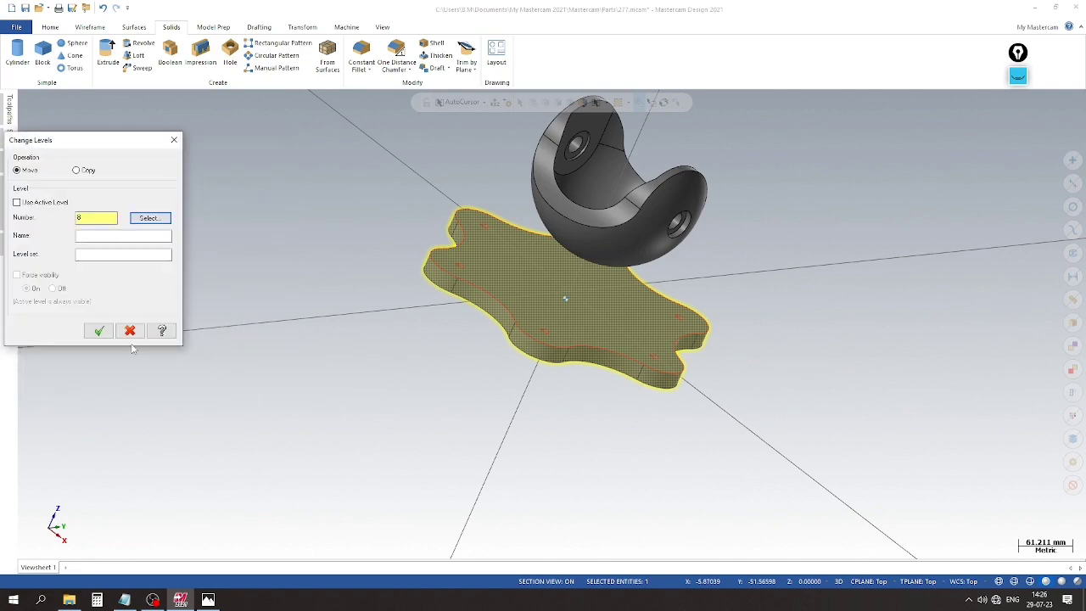
{"action": "left_click", "coordinate": [98, 330]}
Hide level 7 with the base outline wireframe and add level 9 as the active level.
{"action": "mouse_move", "coordinate": [8, 163]}
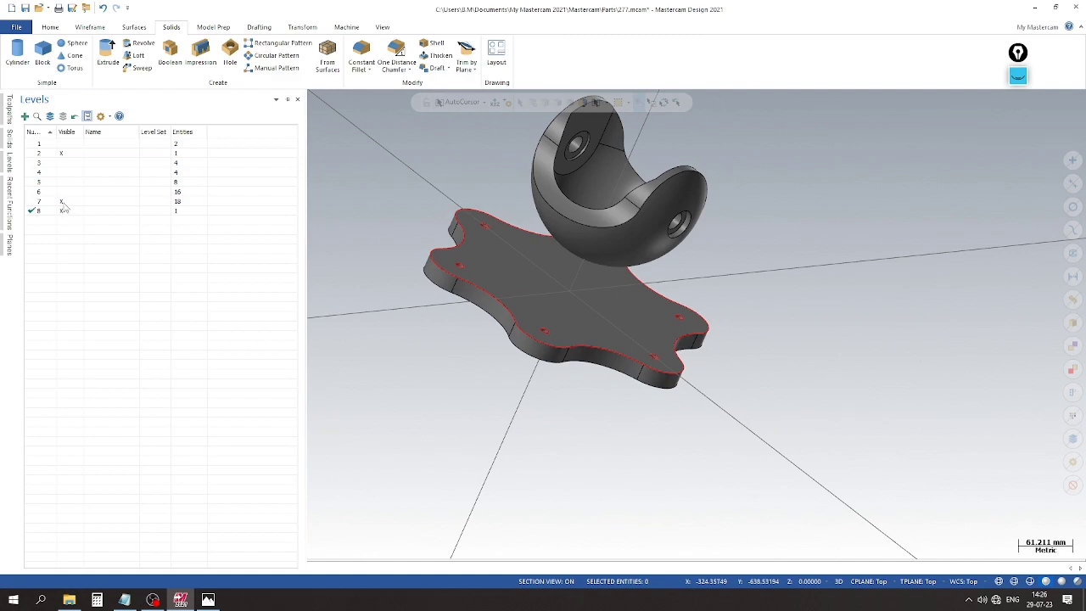
{"action": "left_click", "coordinate": [63, 203]}
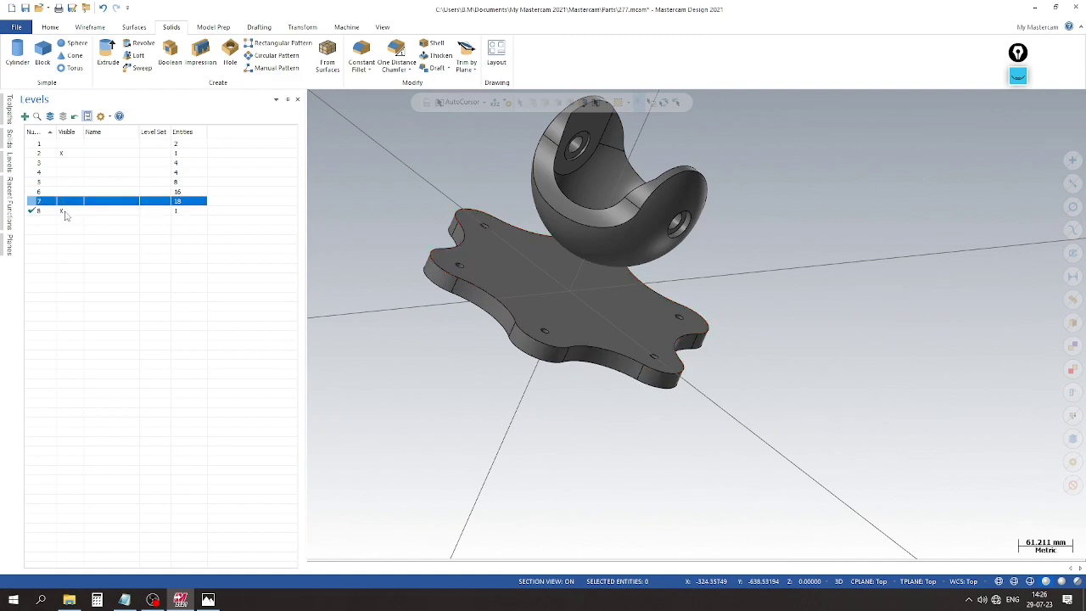
{"action": "left_click", "coordinate": [24, 116]}
Save the part file.
{"action": "left_click", "coordinate": [25, 8]}
{"action": "left_click", "coordinate": [393, 365]}
{"action": "scroll", "coordinate": [444, 411], "scroll_direction": "up", "scroll_amount": 2}
{"action": "scroll", "coordinate": [444, 412], "scroll_direction": "down", "scroll_amount": 2}
{"action": "mouse_move", "coordinate": [421, 409]}
{"action": "middle_mouse_down"}
{"action": "mouse_move", "coordinate": [551, 346]}
{"action": "mouse_move", "coordinate": [390, 402]}
{"action": "mouse_move", "coordinate": [456, 381]}
{"action": "mouse_move", "coordinate": [405, 452]}
{"action": "mouse_move", "coordinate": [407, 213]}
{"action": "mouse_move", "coordinate": [453, 187]}
{"action": "mouse_move", "coordinate": [420, 346]}
{"action": "middle_mouse_up"}
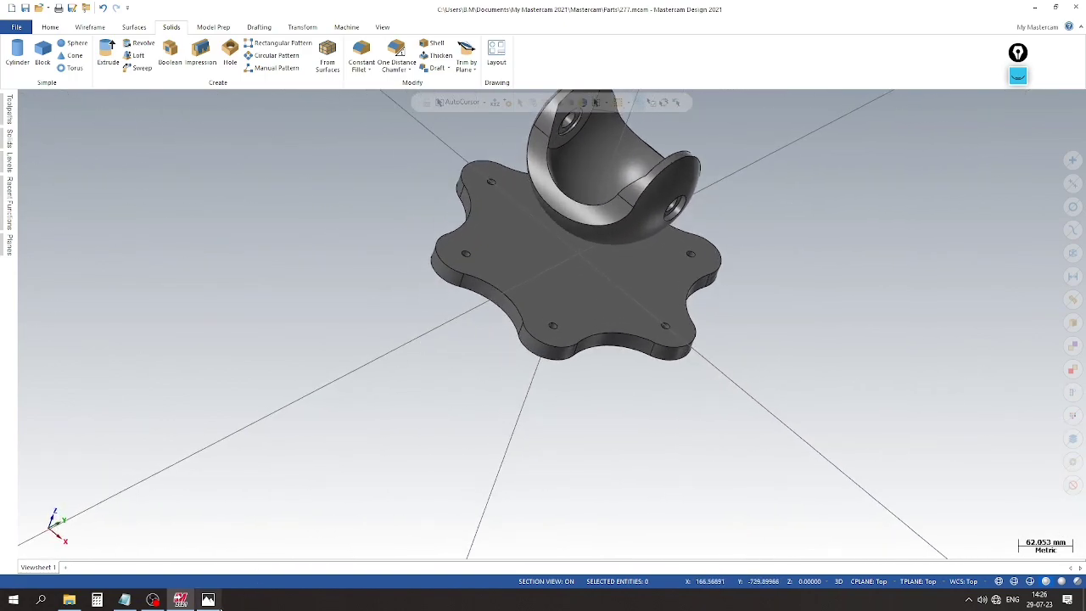
Mark the Ø120 and Ø152 base diameters on the reference drawing in Photos and return to Mastercam.
{"action": "left_click", "coordinate": [207, 600]}
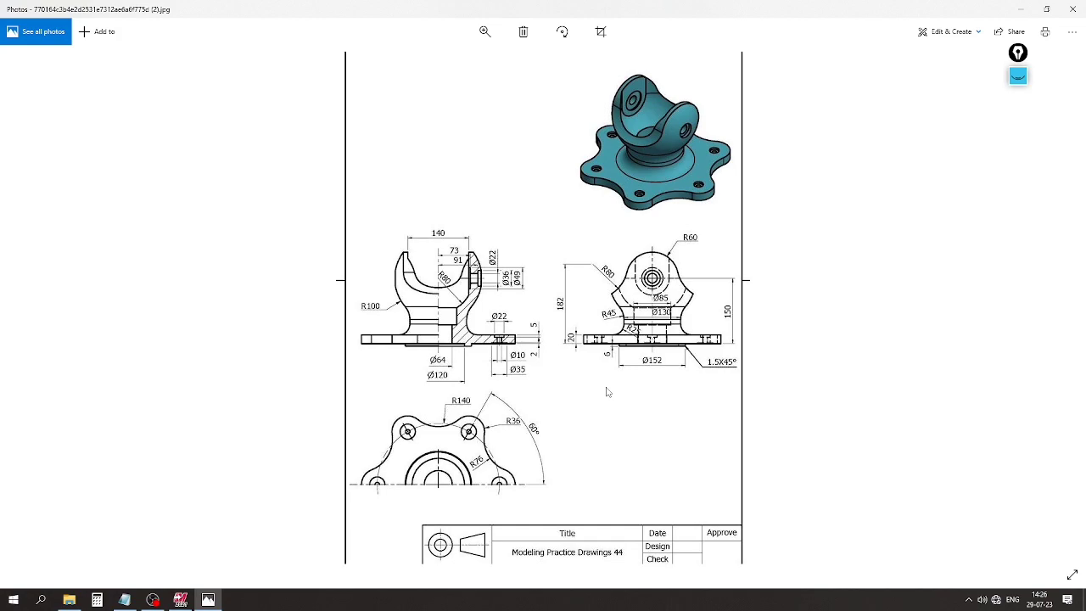
{"action": "left_click", "coordinate": [1017, 76]}
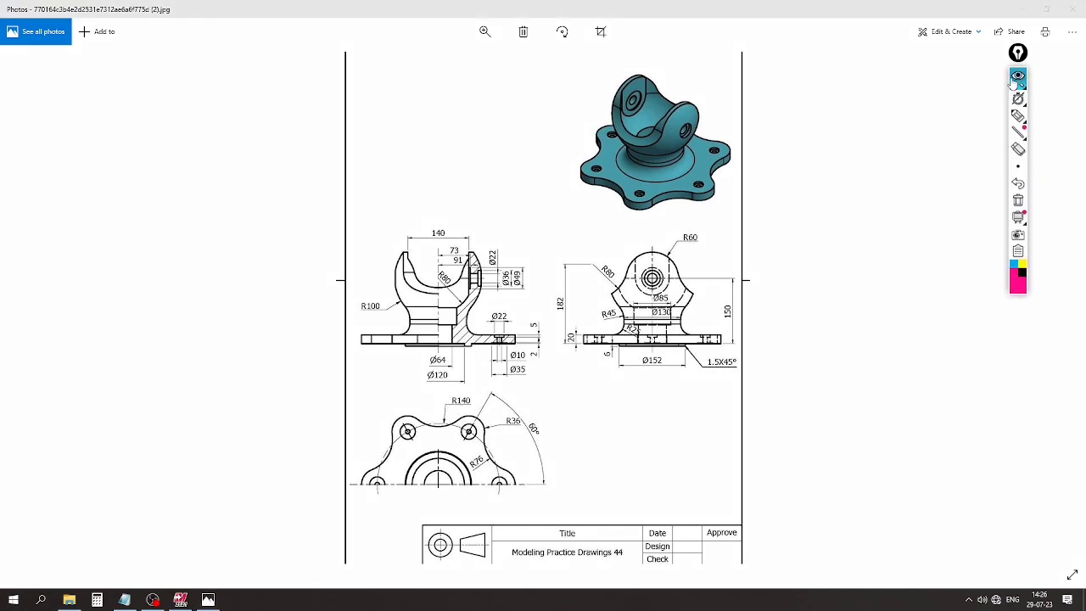
{"action": "left_click", "coordinate": [1017, 126]}
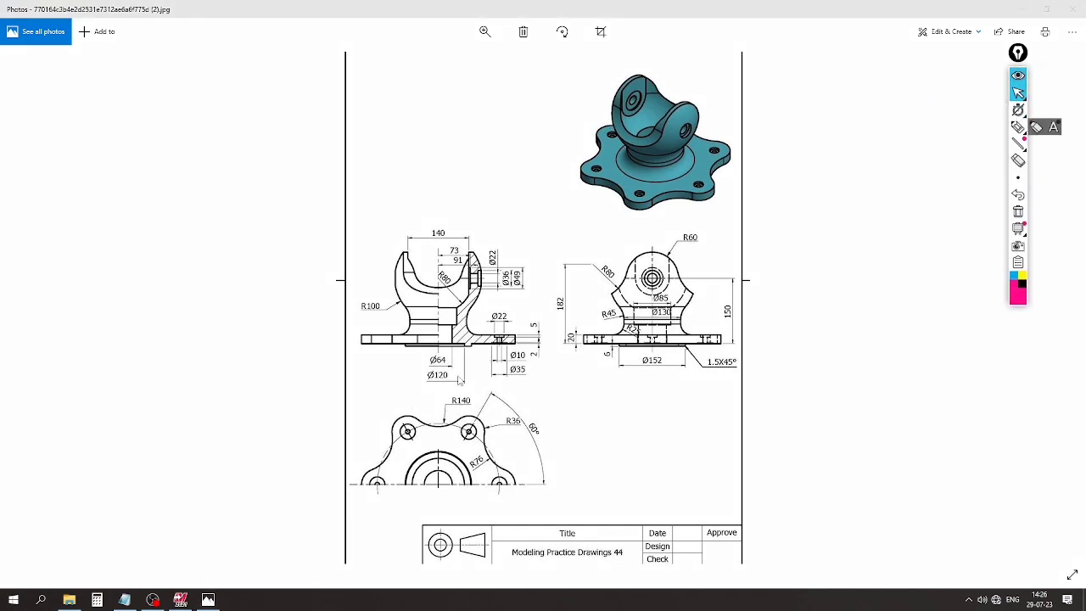
{"action": "left_click", "coordinate": [1018, 127]}
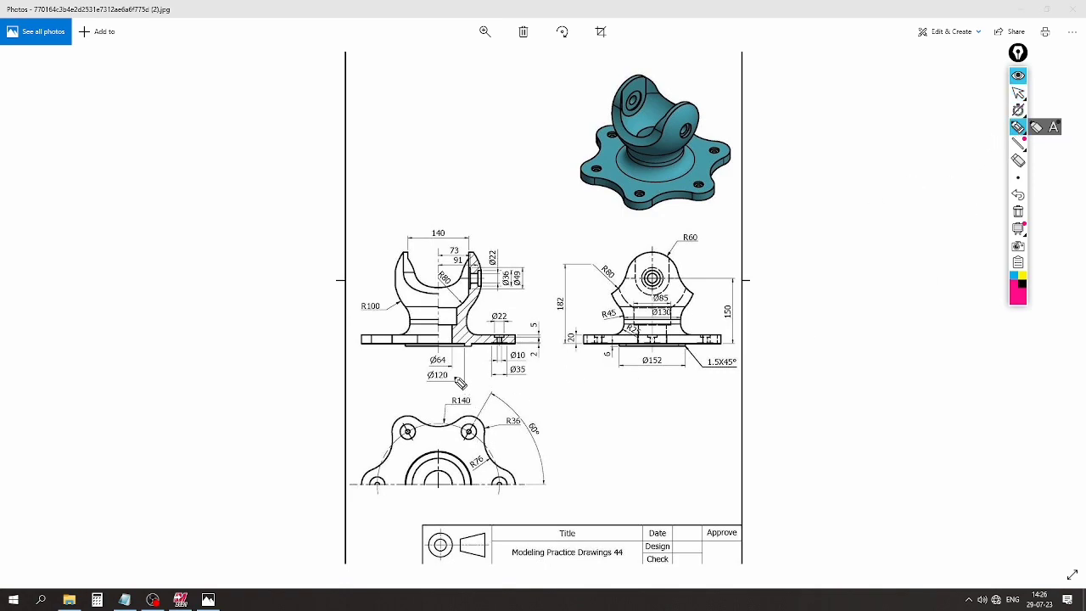
{"action": "left_click_drag", "start_coordinate": [462, 378], "coordinate": [373, 395]}
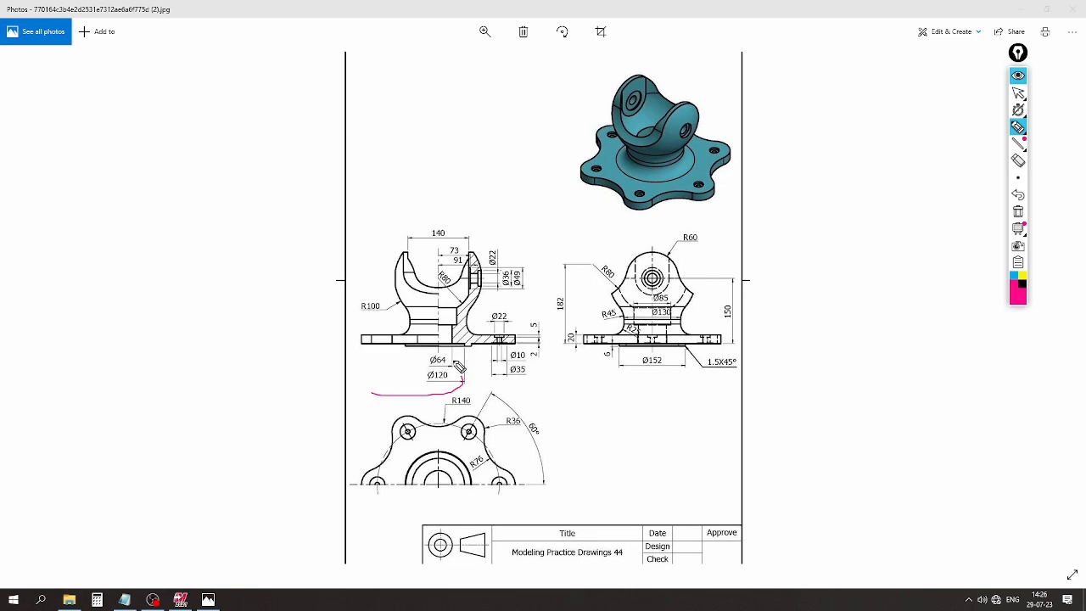
{"action": "left_click_drag", "start_coordinate": [685, 365], "coordinate": [624, 387]}
{"action": "left_click", "coordinate": [1018, 75]}
{"action": "left_click", "coordinate": [180, 600]}
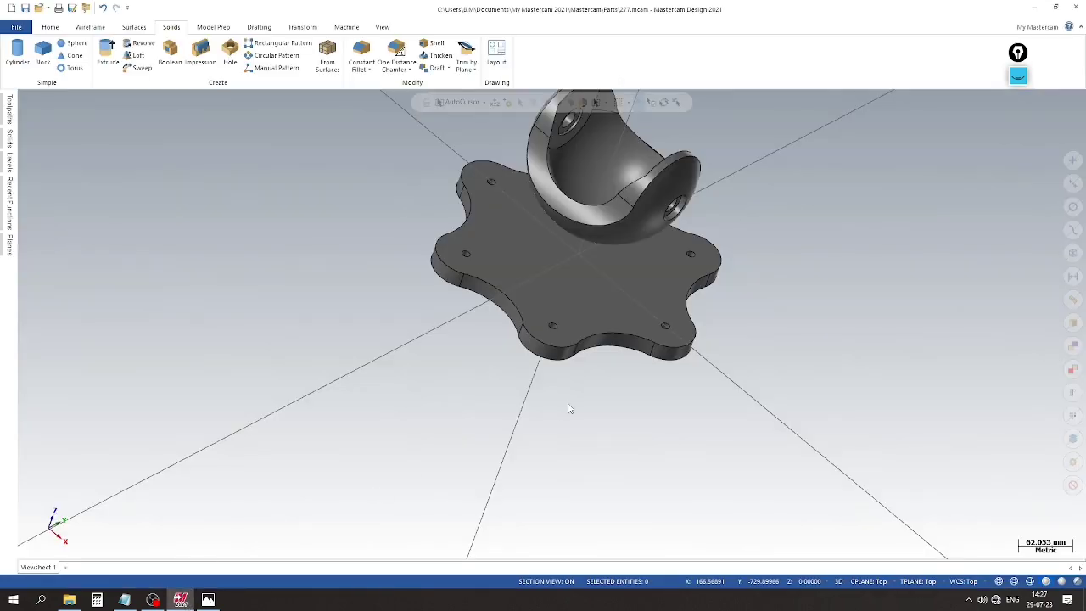
Set a Quick Cplane construction plane on the underside face of the base plate.
{"action": "mouse_move", "coordinate": [289, 439]}
{"action": "middle_mouse_down"}
{"action": "mouse_move", "coordinate": [398, 390]}
{"action": "mouse_move", "coordinate": [383, 438]}
{"action": "mouse_move", "coordinate": [451, 264]}
{"action": "mouse_move", "coordinate": [371, 317]}
{"action": "mouse_move", "coordinate": [368, 339]}
{"action": "middle_mouse_up"}
{"action": "scroll", "coordinate": [369, 339], "scroll_direction": "up", "scroll_amount": 1}
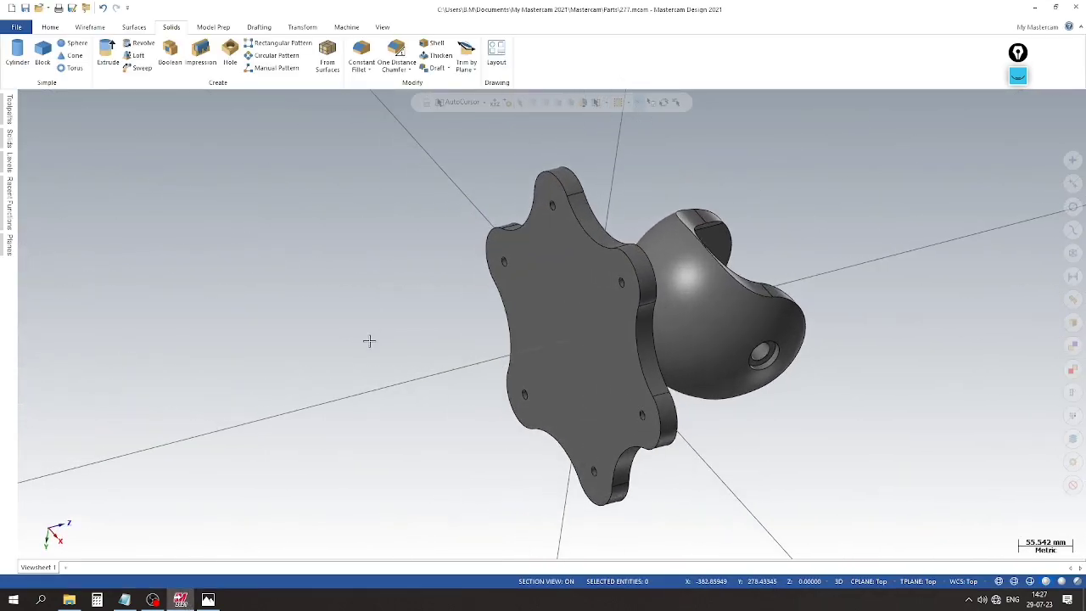
{"action": "left_click", "coordinate": [89, 28]}
{"action": "right_click", "coordinate": [236, 155]}
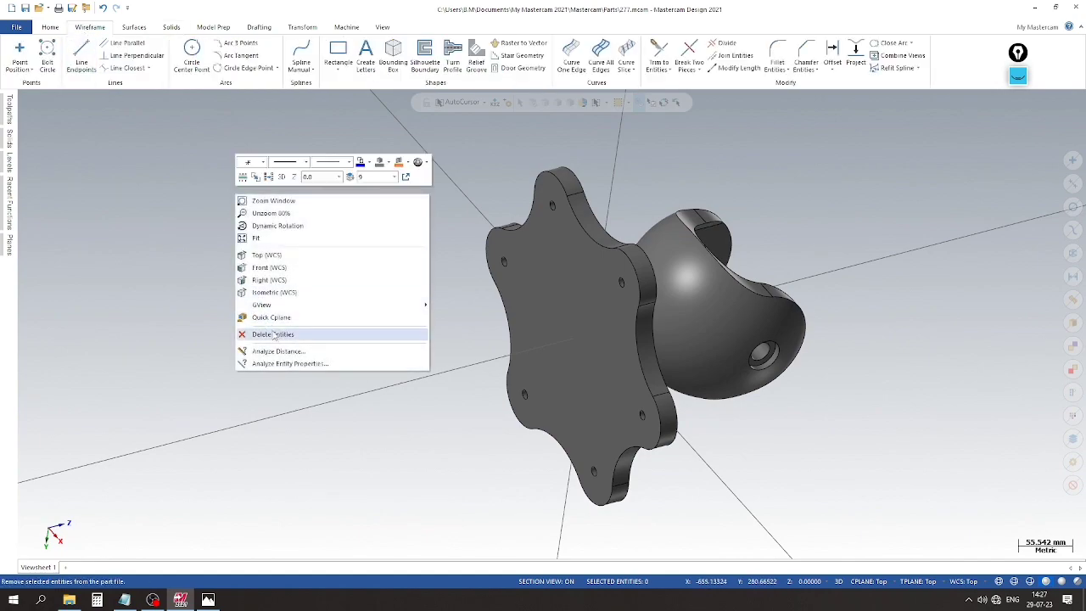
{"action": "left_click", "coordinate": [287, 351]}
{"action": "left_click", "coordinate": [582, 358]}
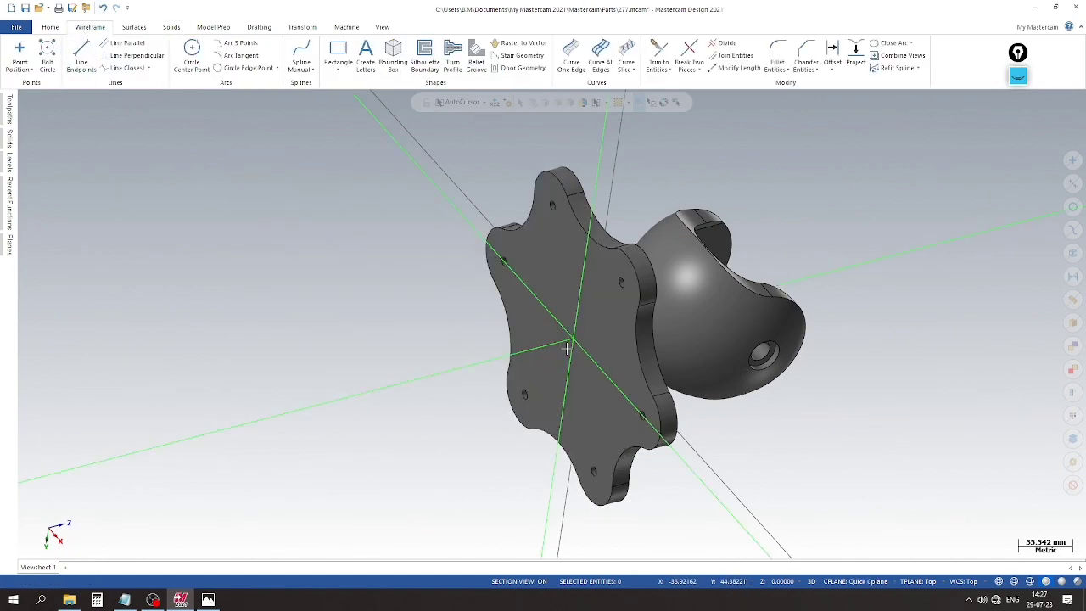
Draw a circle 152 mm in diameter at the center of the base plate's underside.
{"action": "left_click", "coordinate": [201, 47]}
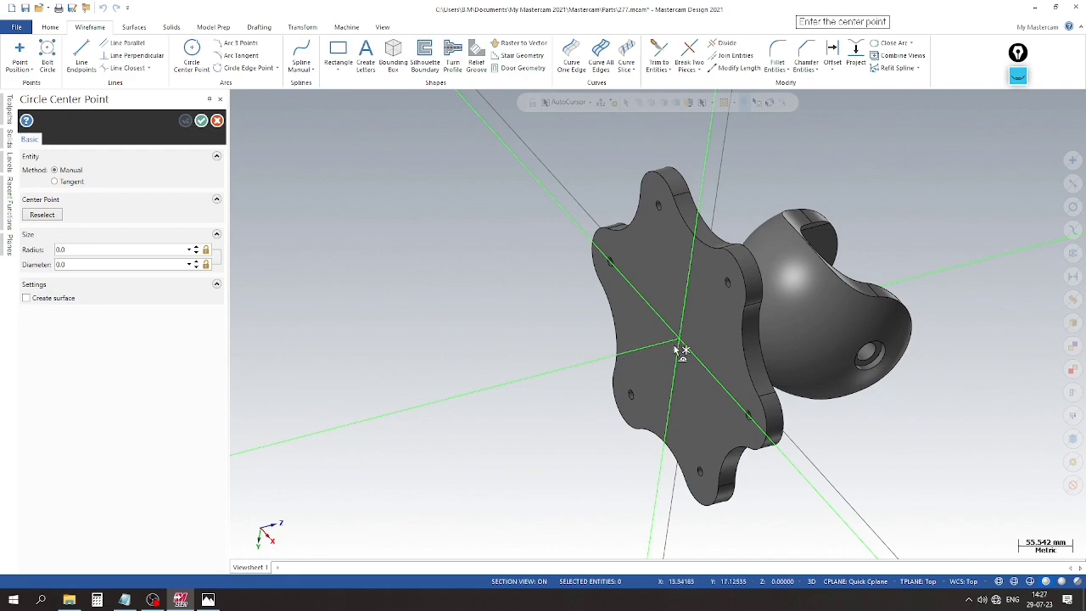
{"action": "left_click", "coordinate": [678, 340]}
{"action": "left_click", "coordinate": [654, 392]}
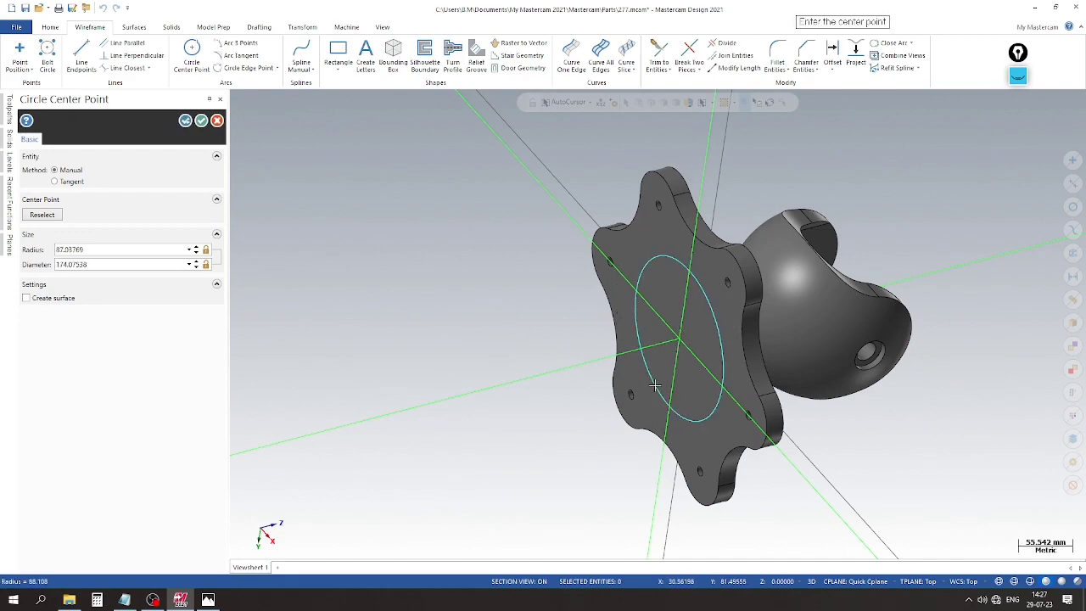
{"action": "left_click", "coordinate": [119, 266]}
{"action": "type", "text": "152"}
{"action": "key", "text": "Return"}
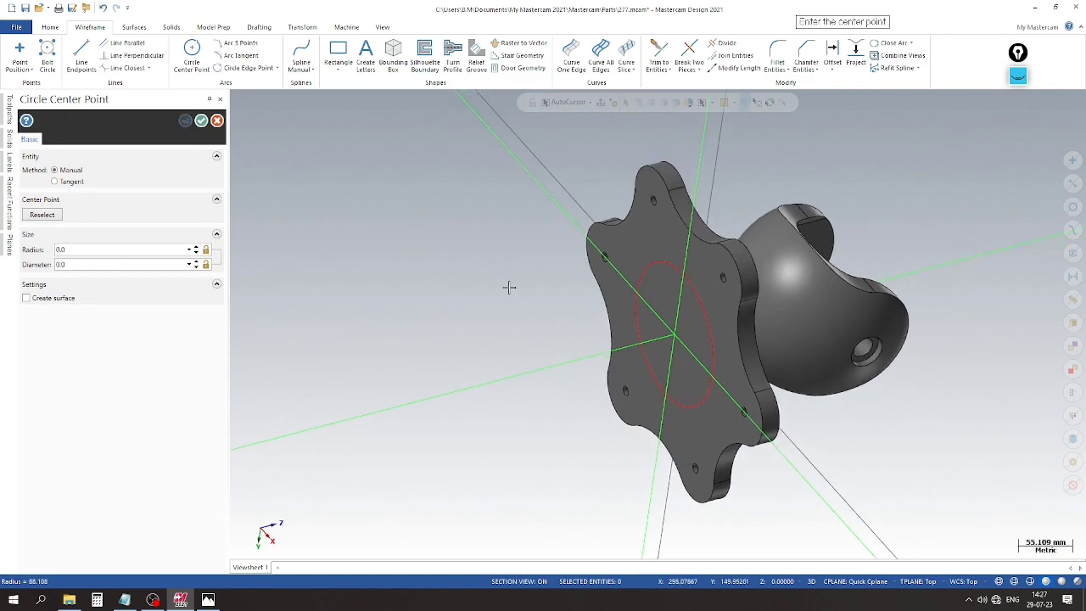
Draw a concentric circle 130 mm in diameter inside the 152 mm circle on the plate's underside.
{"action": "scroll", "coordinate": [509, 287], "scroll_direction": "down", "scroll_amount": 1}
{"action": "middle_click_drag", "start_coordinate": [489, 392], "coordinate": [529, 358]}
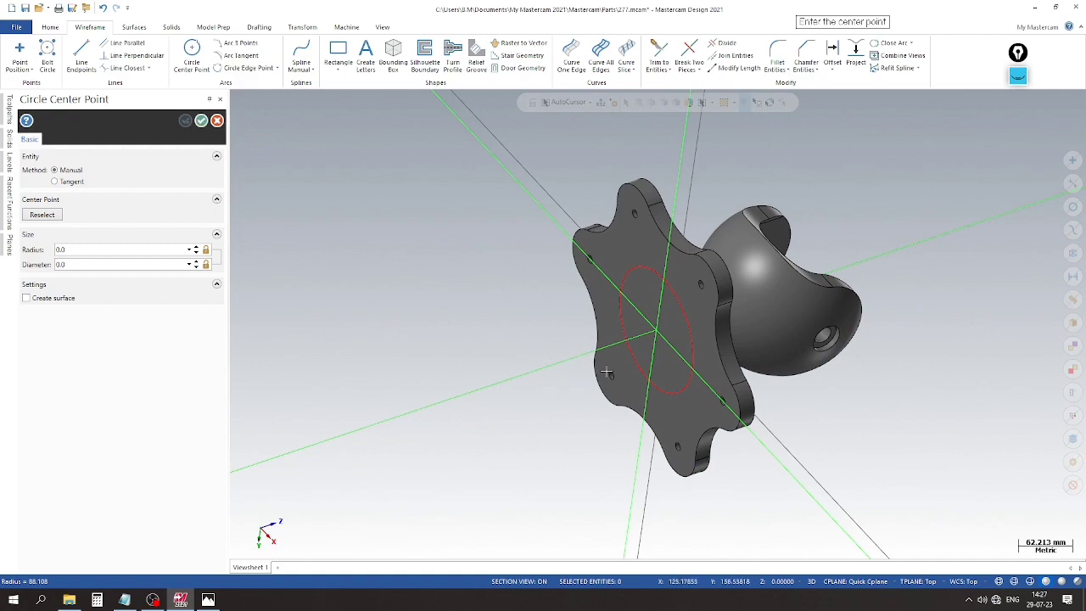
{"action": "left_click", "coordinate": [655, 334]}
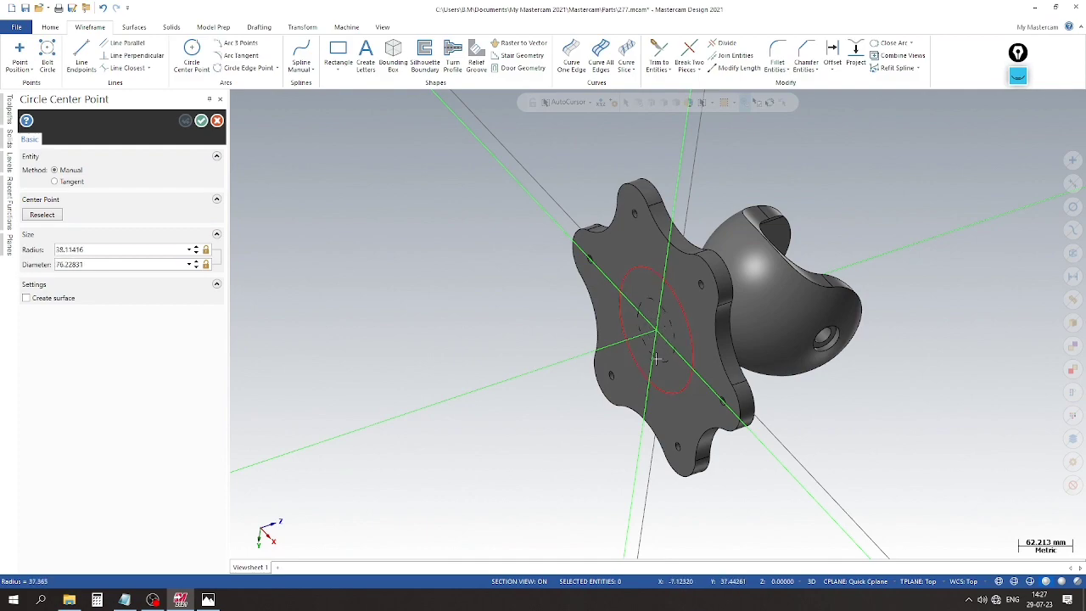
{"action": "left_click", "coordinate": [105, 264]}
{"action": "type", "text": "1"}
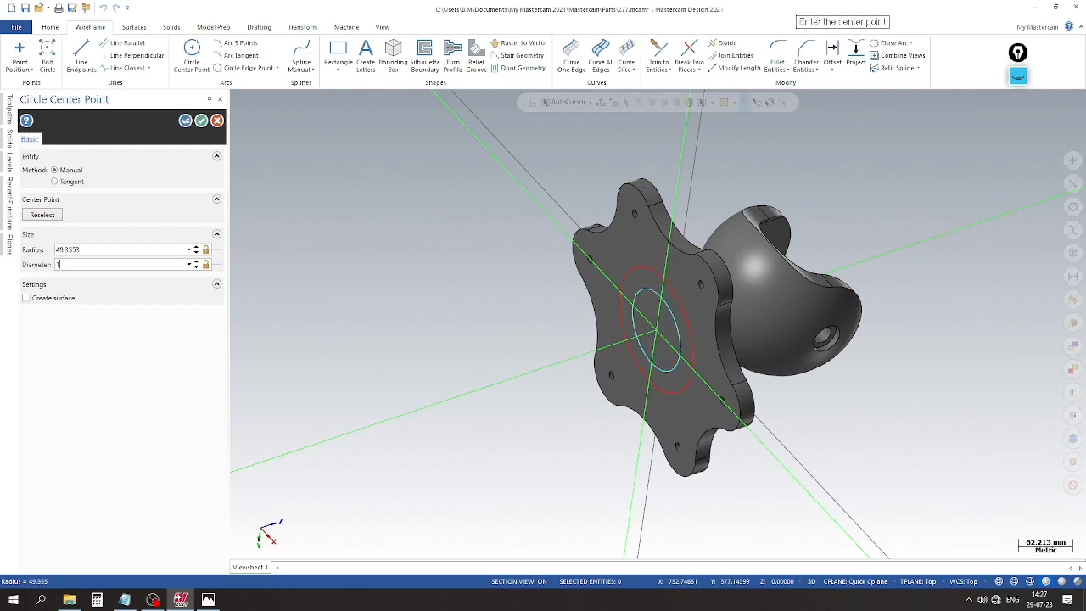
{"action": "type", "text": "30"}
{"action": "key", "text": "Return"}
{"action": "left_click", "coordinate": [185, 121]}
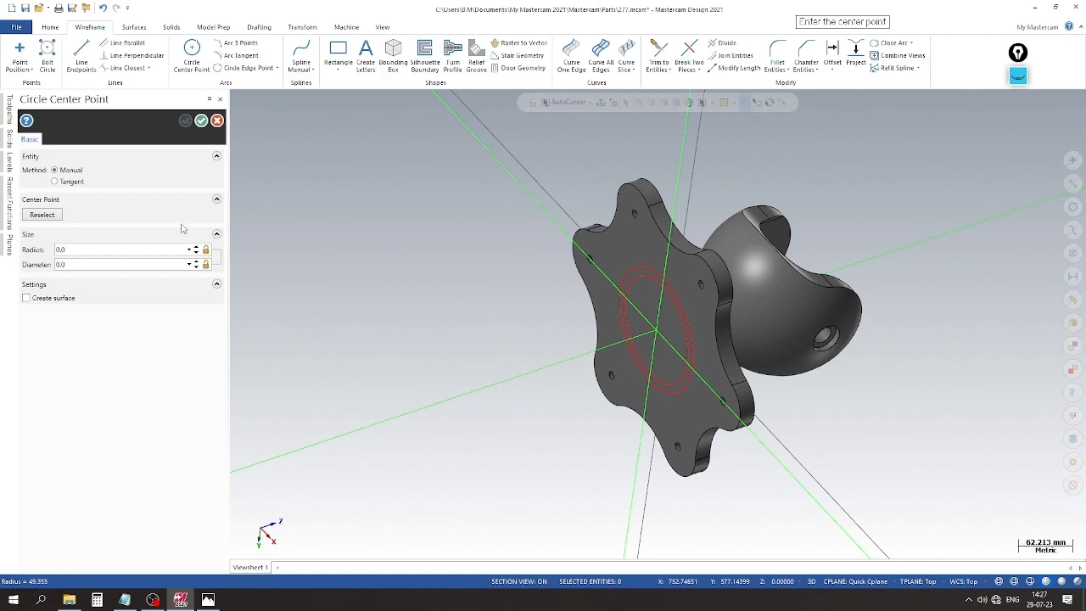
{"action": "left_click", "coordinate": [200, 119]}
Set up a solid extrusion of the 130 mm circle and reverse its direction toward the fork head.
{"action": "middle_click_drag", "start_coordinate": [338, 288], "coordinate": [336, 325]}
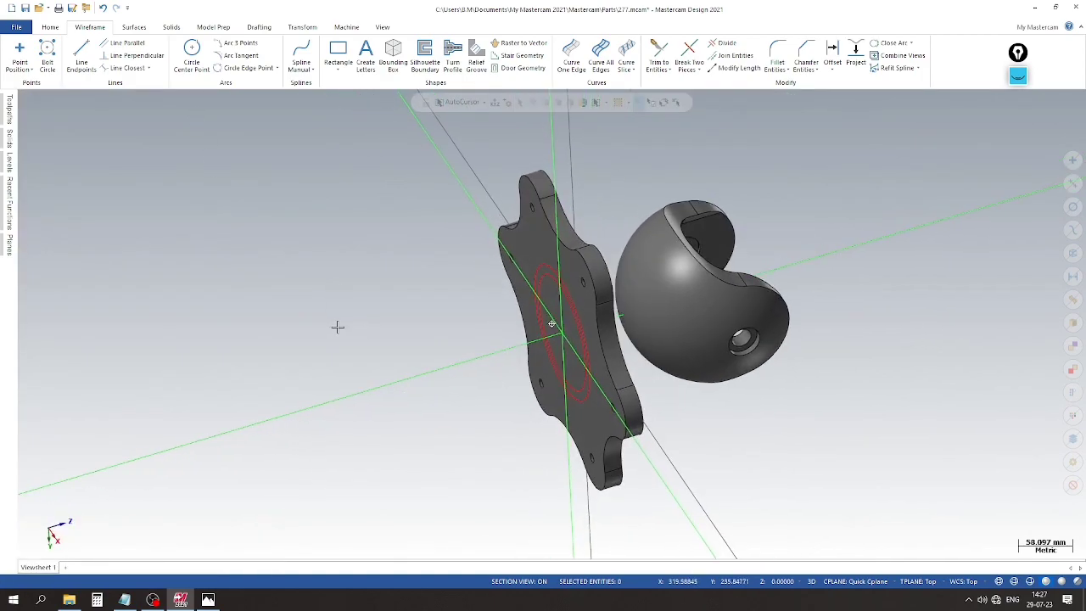
{"action": "left_click", "coordinate": [173, 27]}
{"action": "left_click", "coordinate": [107, 54]}
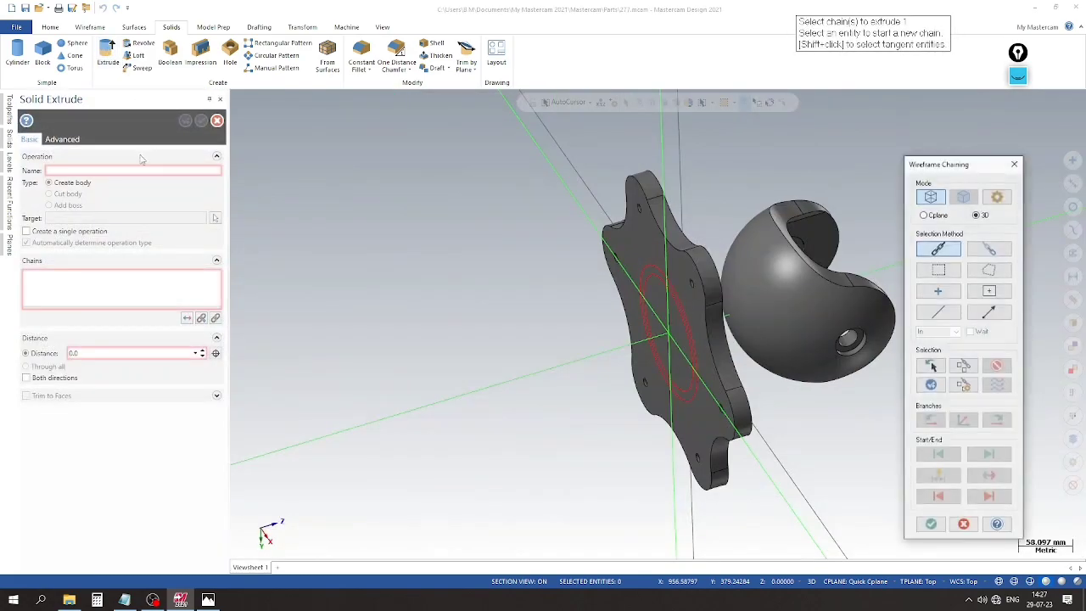
{"action": "left_click", "coordinate": [645, 280]}
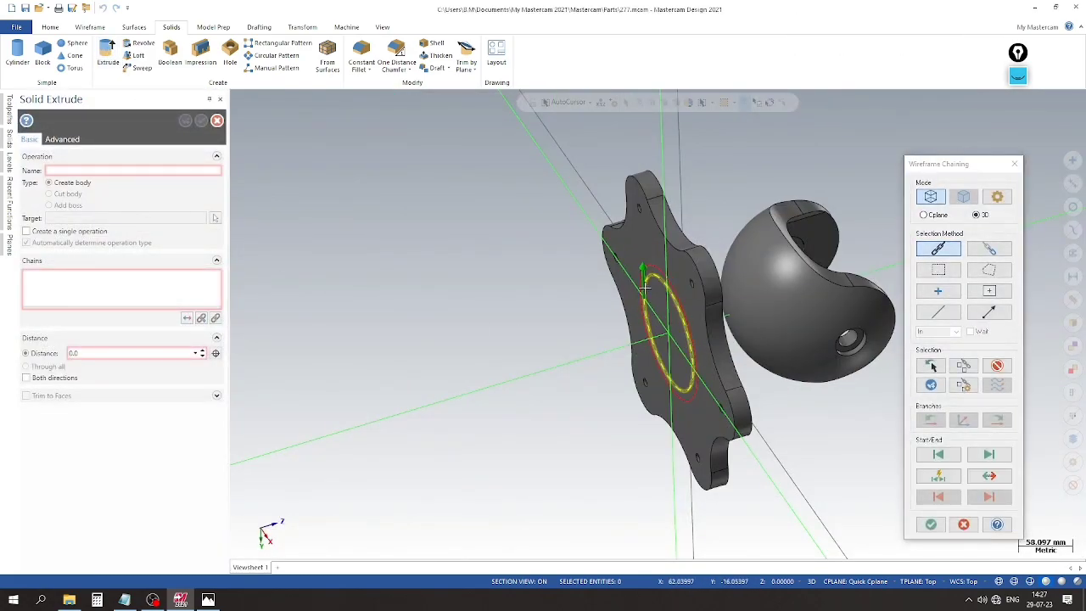
{"action": "left_click", "coordinate": [931, 526]}
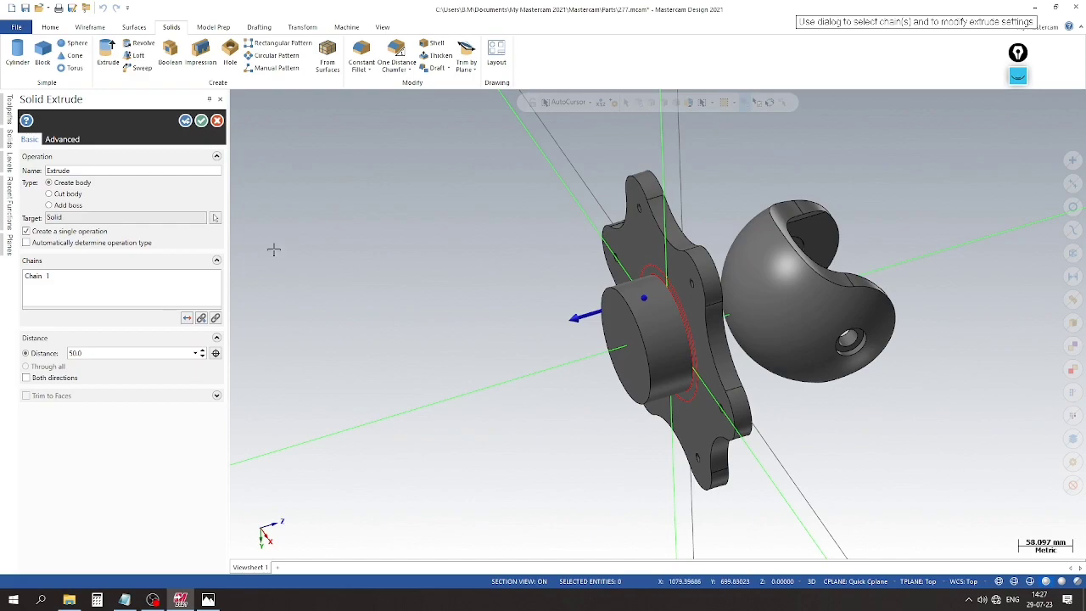
{"action": "middle_click_drag", "start_coordinate": [280, 331], "coordinate": [370, 308]}
{"action": "right_click", "coordinate": [346, 268]}
{"action": "left_click", "coordinate": [374, 328]}
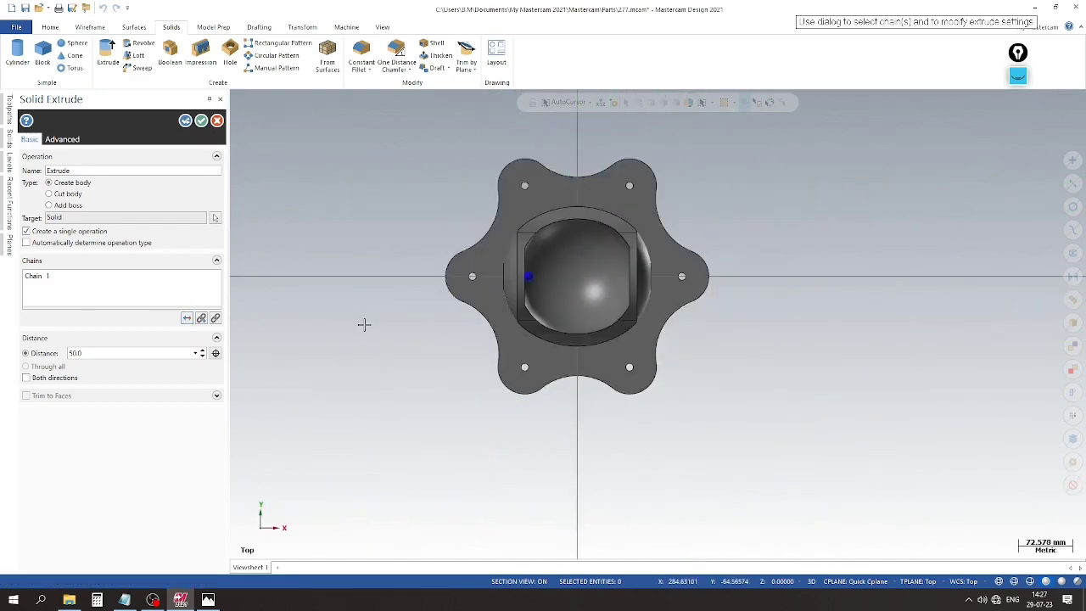
{"action": "right_click", "coordinate": [379, 348]}
{"action": "left_click", "coordinate": [414, 435]}
{"action": "right_click", "coordinate": [394, 342]}
{"action": "left_click", "coordinate": [425, 429]}
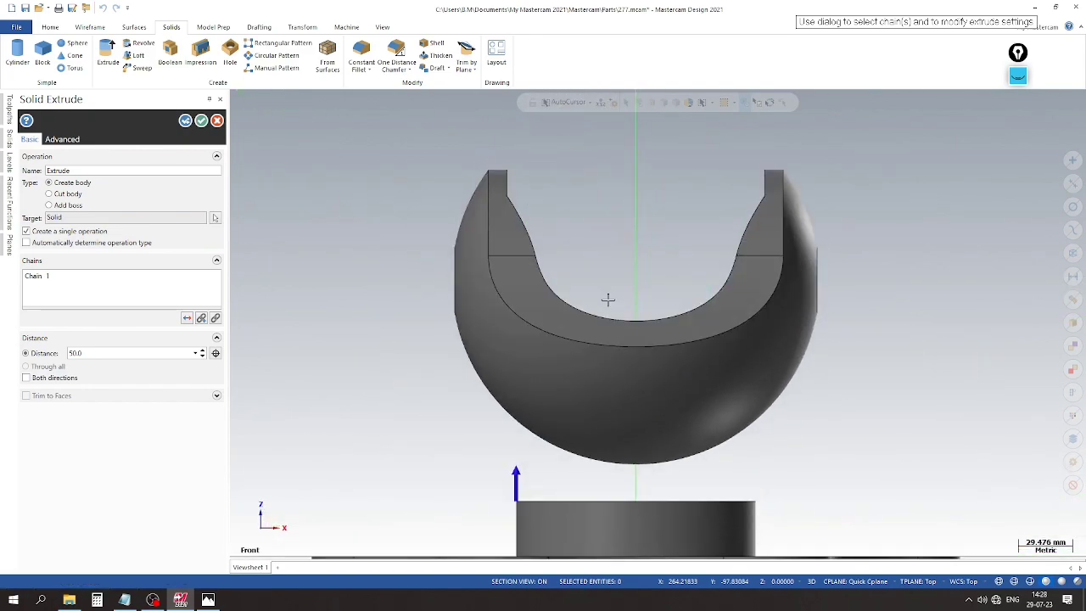
Extrude the 130 mm circle about 96 mm up into the fork head as an added boss on the base plate.
{"action": "left_click", "coordinate": [541, 431]}
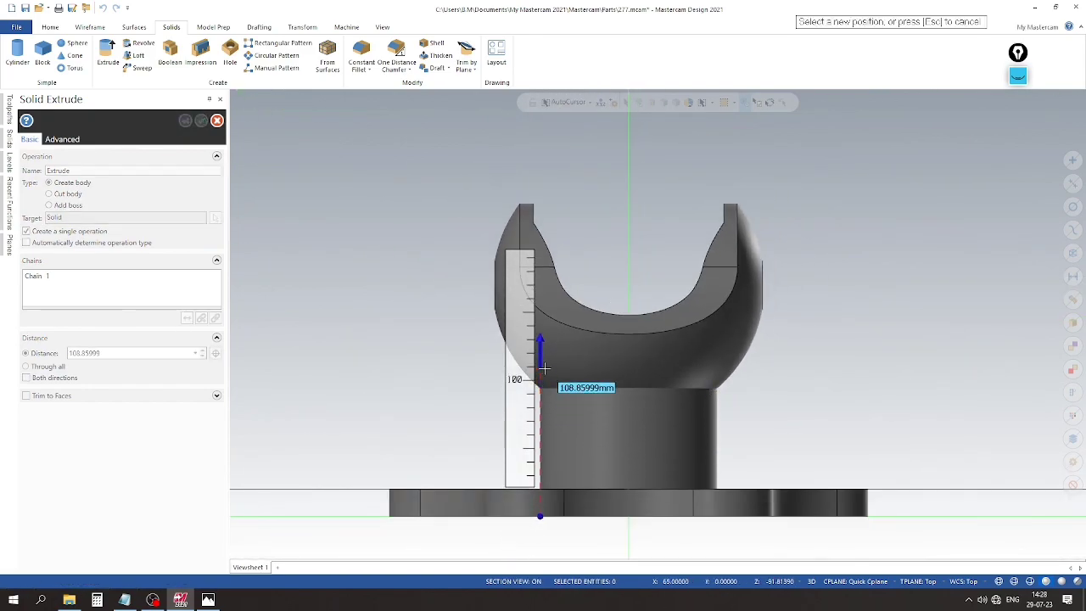
{"action": "left_click", "coordinate": [517, 377]}
{"action": "mouse_move", "coordinate": [440, 364]}
{"action": "middle_mouse_down"}
{"action": "mouse_move", "coordinate": [393, 416]}
{"action": "mouse_move", "coordinate": [523, 438]}
{"action": "mouse_move", "coordinate": [509, 453]}
{"action": "mouse_move", "coordinate": [432, 380]}
{"action": "middle_mouse_up"}
{"action": "left_click", "coordinate": [536, 338]}
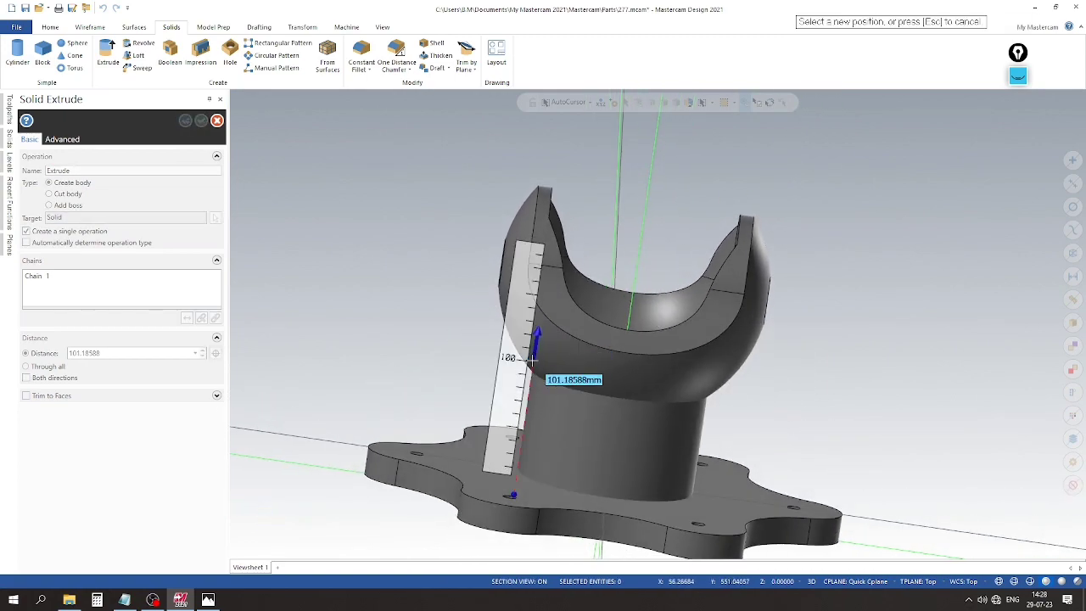
{"action": "left_click", "coordinate": [536, 375]}
{"action": "middle_click_drag", "start_coordinate": [419, 335], "coordinate": [311, 341]}
{"action": "left_click", "coordinate": [69, 207]}
{"action": "middle_click_drag", "start_coordinate": [345, 224], "coordinate": [360, 286]}
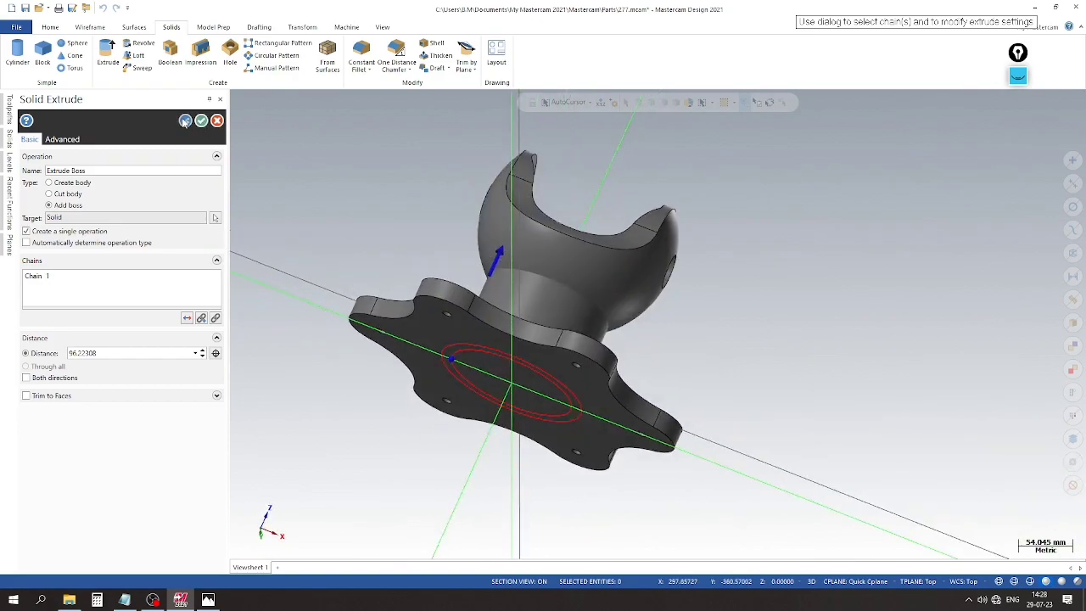
{"action": "left_click", "coordinate": [185, 121]}
Extrude the 152 mm circle 6 mm away from the base plate's underside as an added boss.
{"action": "middle_click_drag", "start_coordinate": [501, 242], "coordinate": [511, 370]}
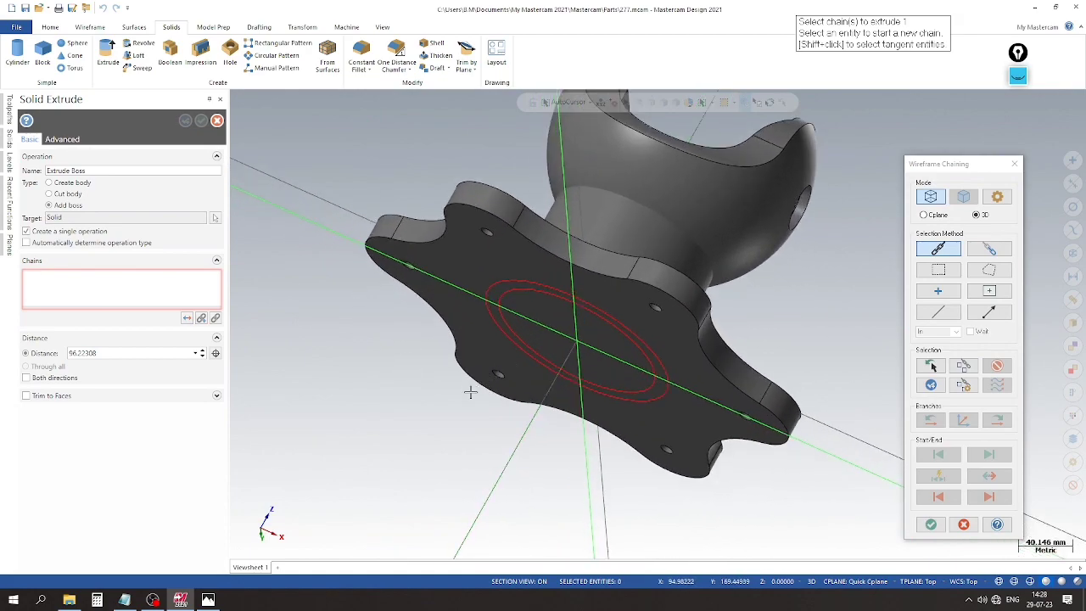
{"action": "left_click", "coordinate": [493, 286]}
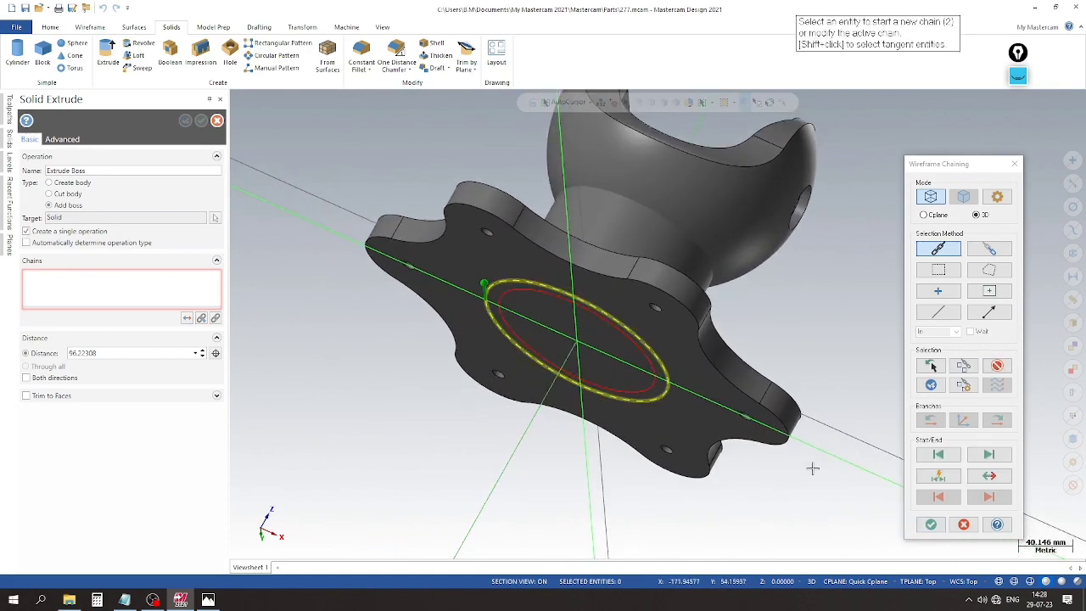
{"action": "left_click", "coordinate": [931, 524]}
{"action": "double_click", "coordinate": [120, 355]}
{"action": "type", "text": "5.0"}
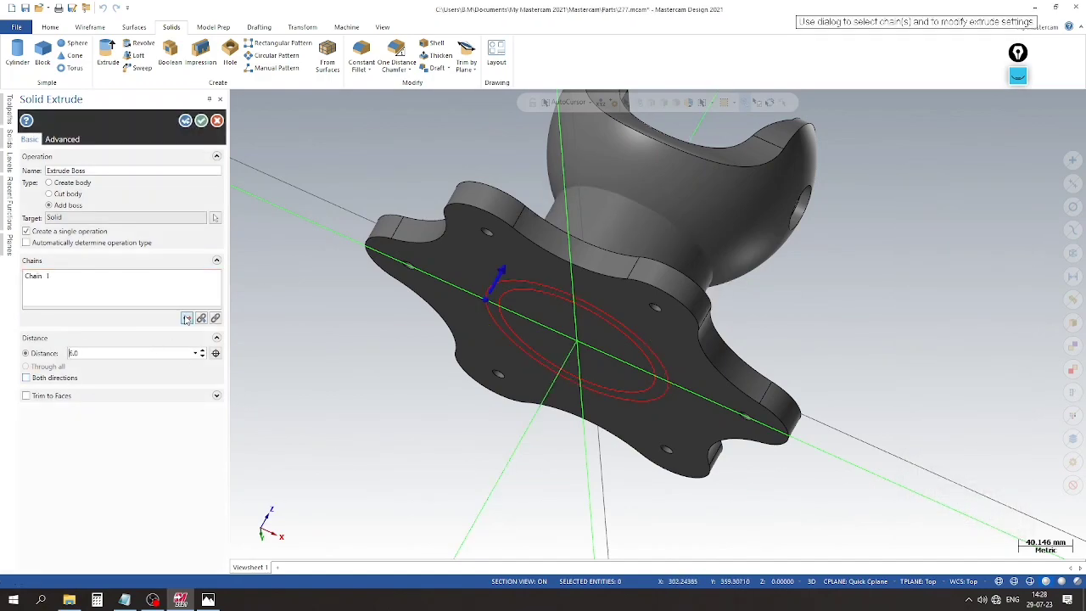
{"action": "left_click", "coordinate": [186, 318]}
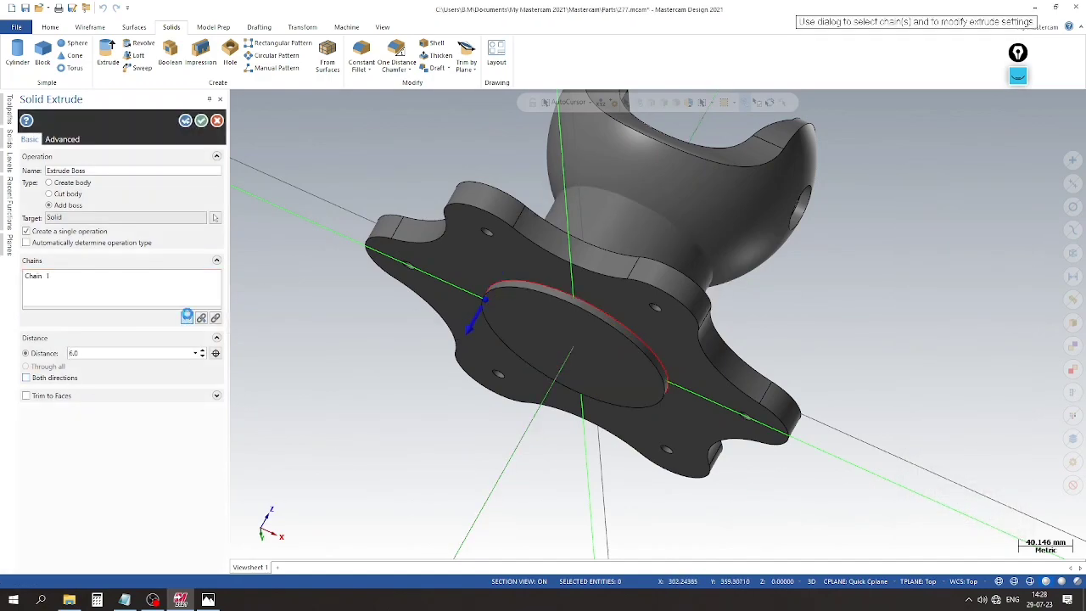
{"action": "left_click", "coordinate": [185, 121]}
{"action": "scroll", "coordinate": [332, 347], "scroll_direction": "up", "scroll_amount": 1}
{"action": "scroll", "coordinate": [334, 347], "scroll_direction": "down", "scroll_amount": 3}
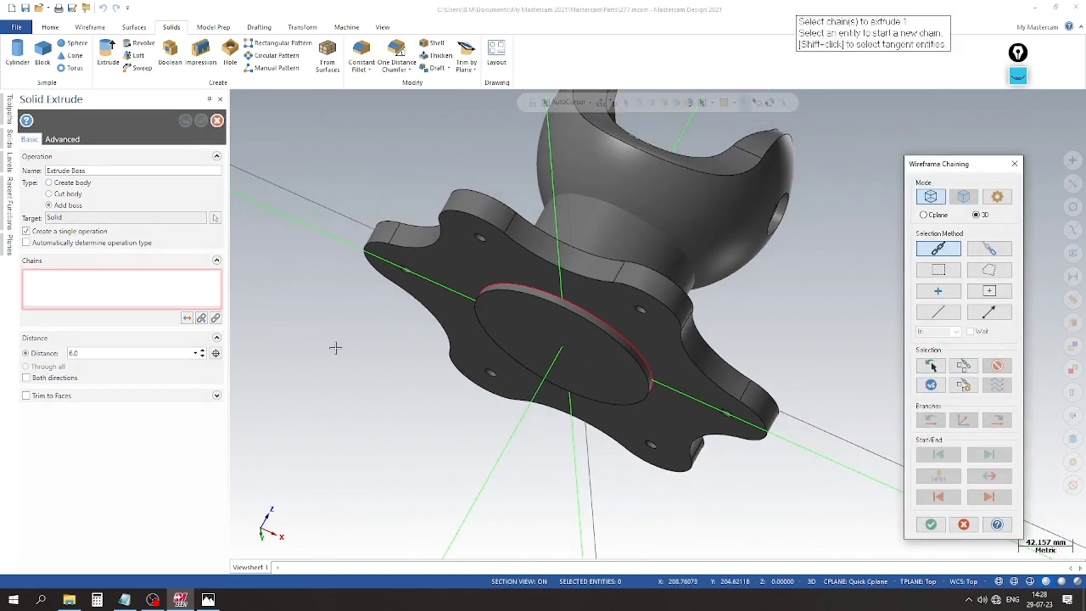
{"action": "left_click", "coordinate": [930, 525]}
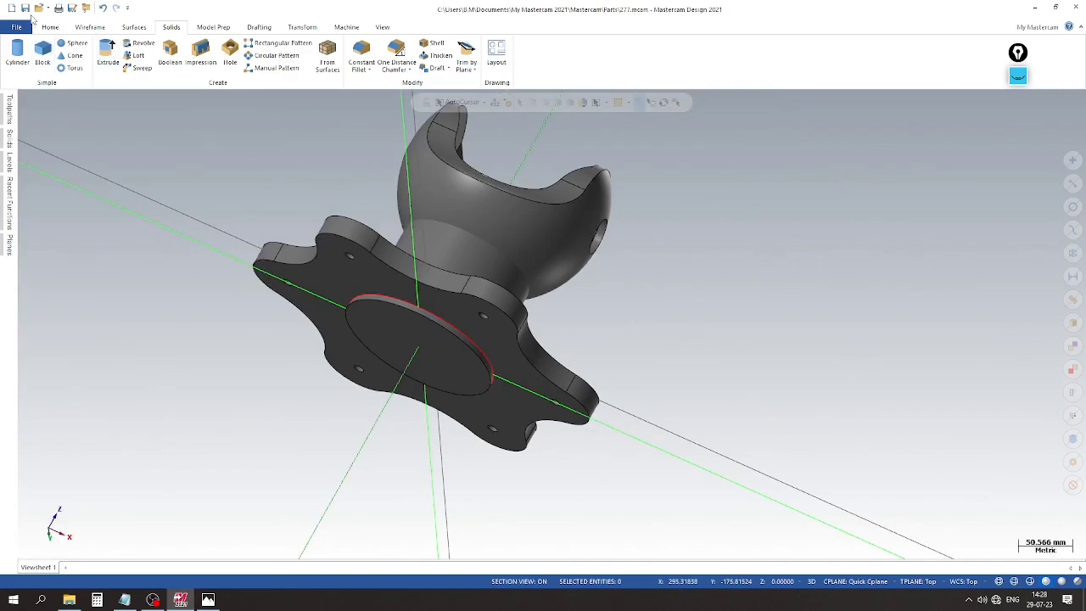
Make level 10 the active level and hide level 9 with the two underside circles.
{"action": "scroll", "coordinate": [619, 304], "scroll_direction": "down", "scroll_amount": 1}
{"action": "middle_click_drag", "start_coordinate": [620, 304], "coordinate": [687, 350]}
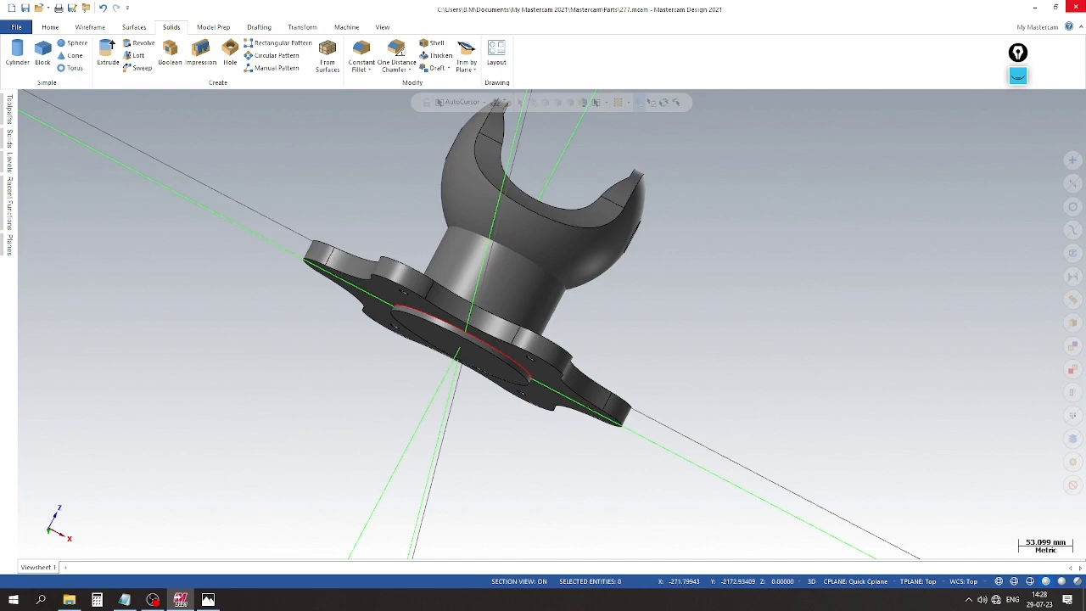
{"action": "scroll", "coordinate": [513, 389], "scroll_direction": "down", "scroll_amount": 5}
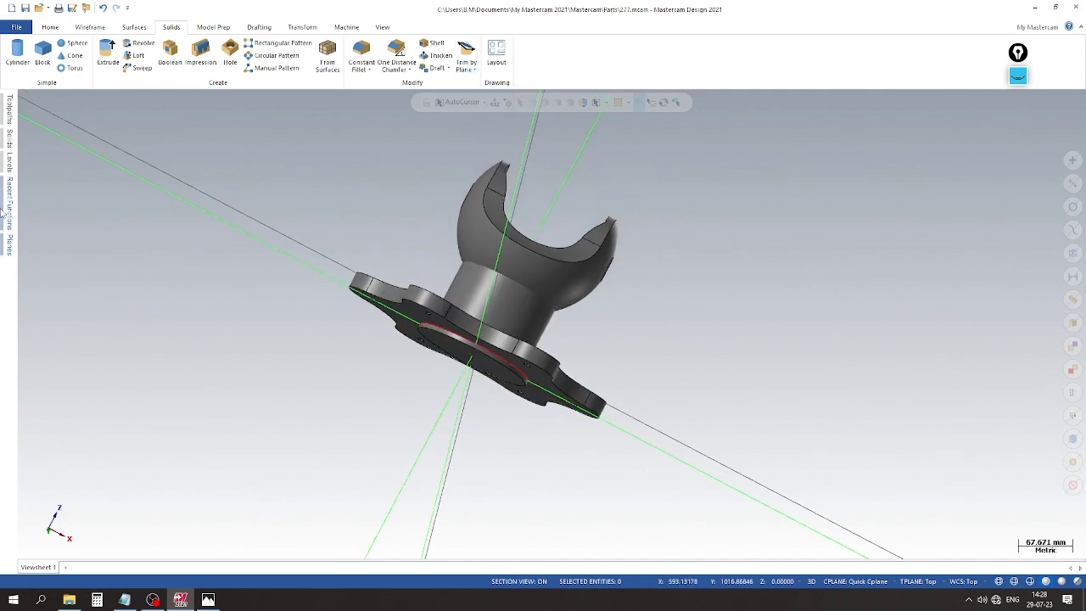
{"action": "left_click", "coordinate": [9, 164]}
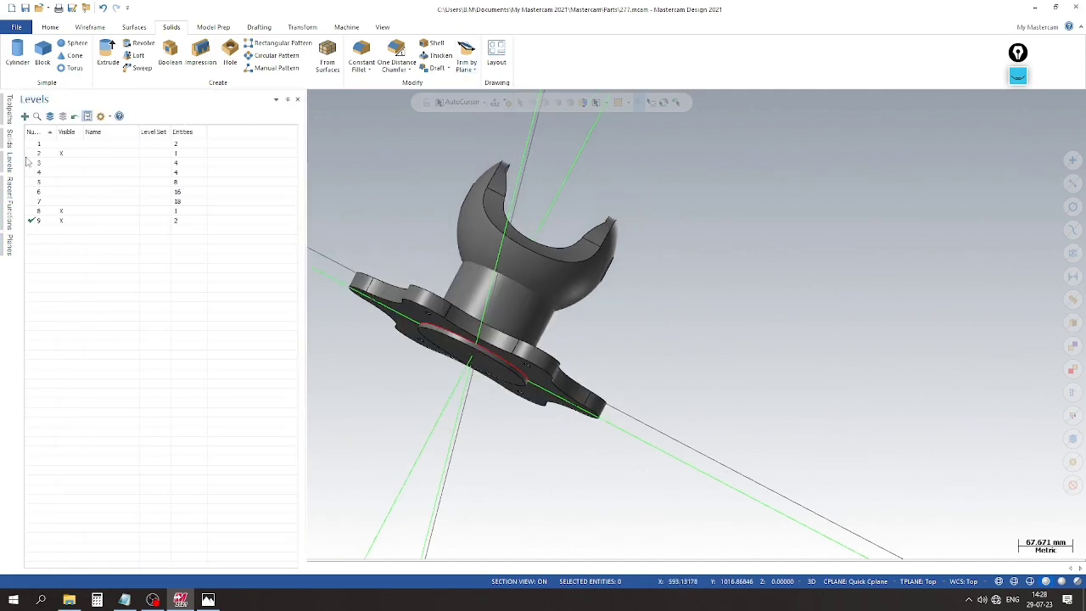
{"action": "left_click", "coordinate": [62, 221]}
{"action": "left_click", "coordinate": [68, 212]}
{"action": "left_click", "coordinate": [62, 211]}
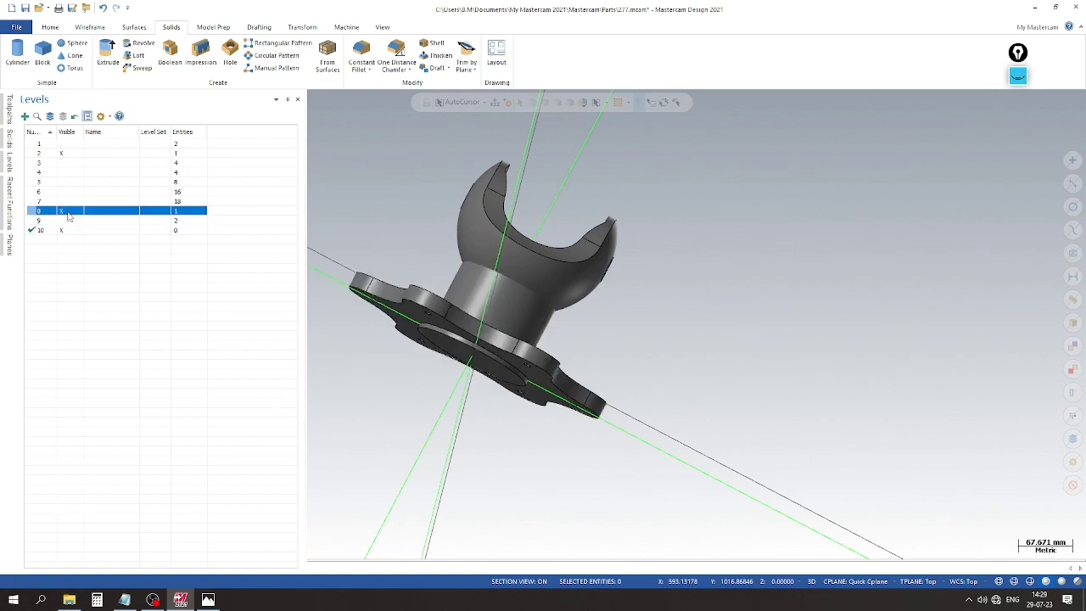
Select the necked base plate and the fork head in turn to check whether they are separate bodies.
{"action": "scroll", "coordinate": [437, 229], "scroll_direction": "up", "scroll_amount": 2}
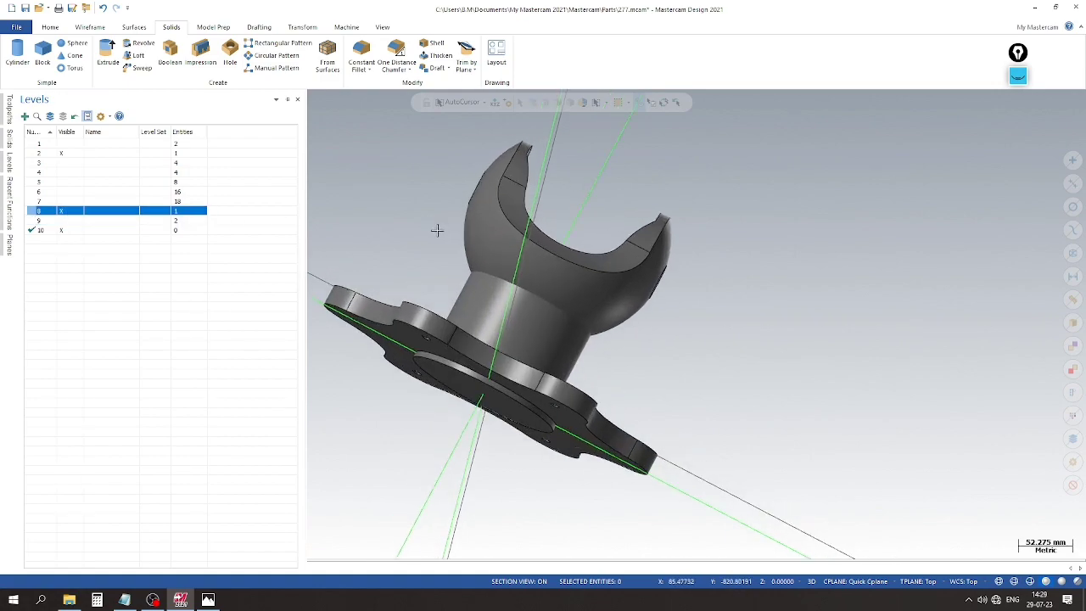
{"action": "left_click", "coordinate": [515, 309]}
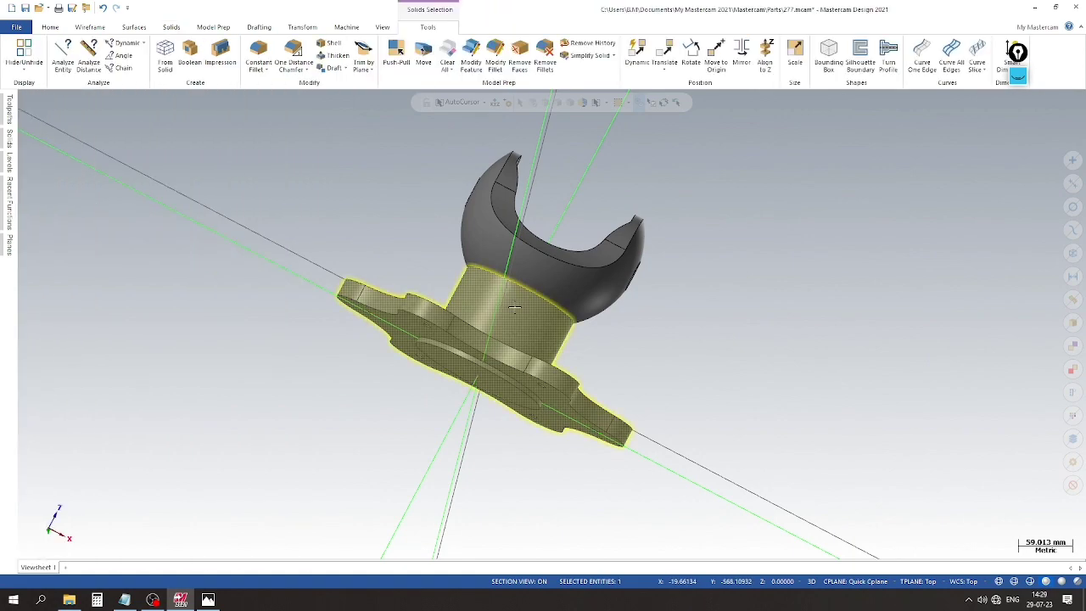
{"action": "left_click", "coordinate": [520, 247]}
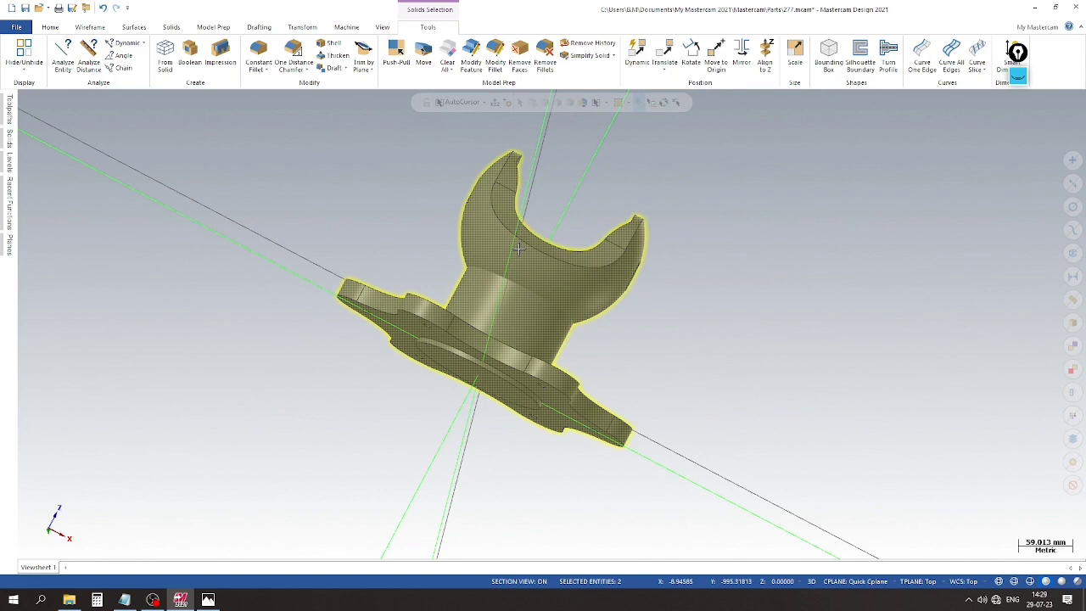
{"action": "key", "text": "Escape"}
{"action": "middle_click_drag", "start_coordinate": [256, 329], "coordinate": [477, 329]}
{"action": "left_click", "coordinate": [480, 329]}
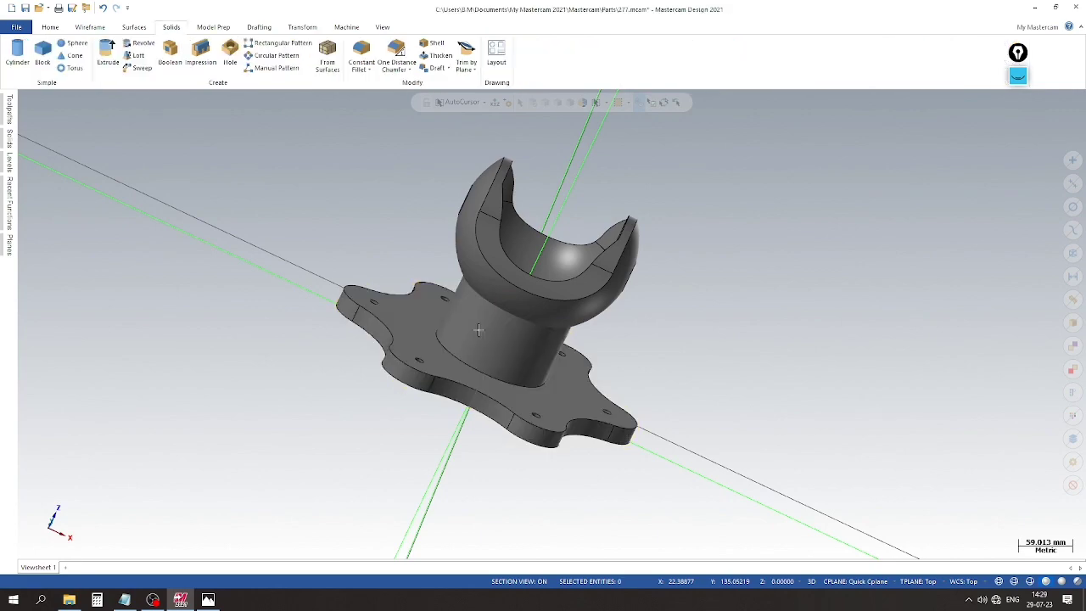
{"action": "key", "text": "Escape"}
{"action": "scroll", "coordinate": [381, 329], "scroll_direction": "up", "scroll_amount": 1}
{"action": "scroll", "coordinate": [303, 233], "scroll_direction": "down", "scroll_amount": 1}
{"action": "left_click", "coordinate": [495, 231]}
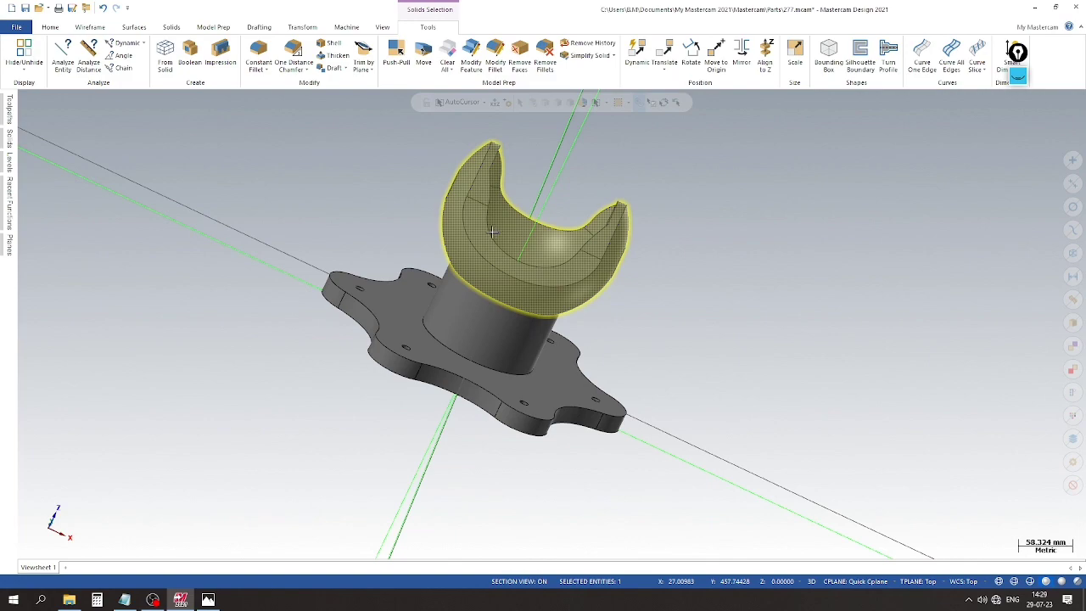
{"action": "key", "text": "Escape"}
{"action": "left_click", "coordinate": [446, 306]}
{"action": "key", "text": "Escape"}
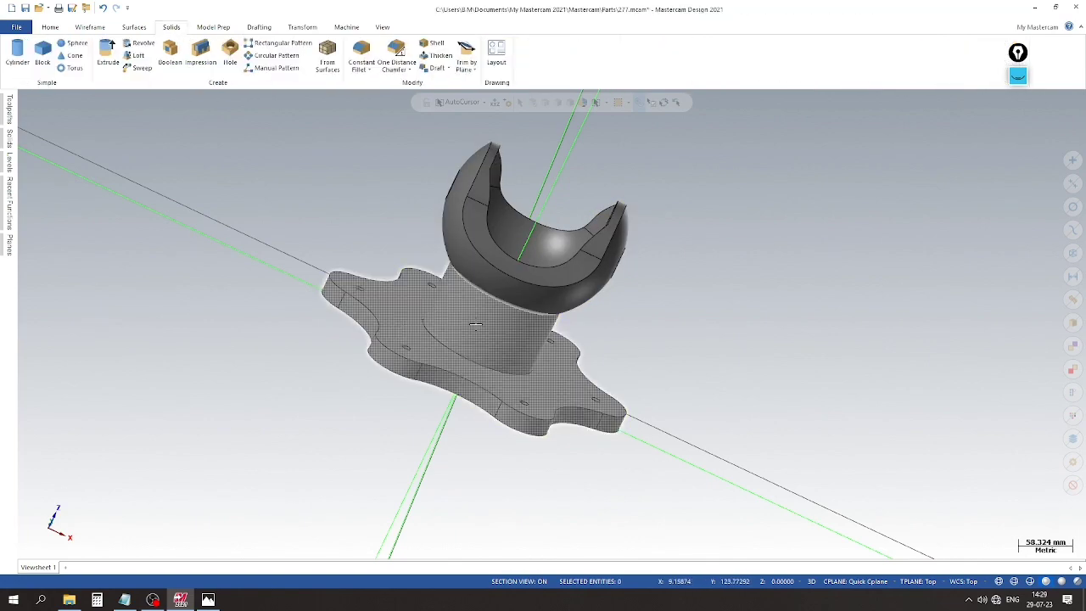
Review the settings of the neck's Extrude Boss operation in the base plate solid's history.
{"action": "left_click", "coordinate": [9, 132]}
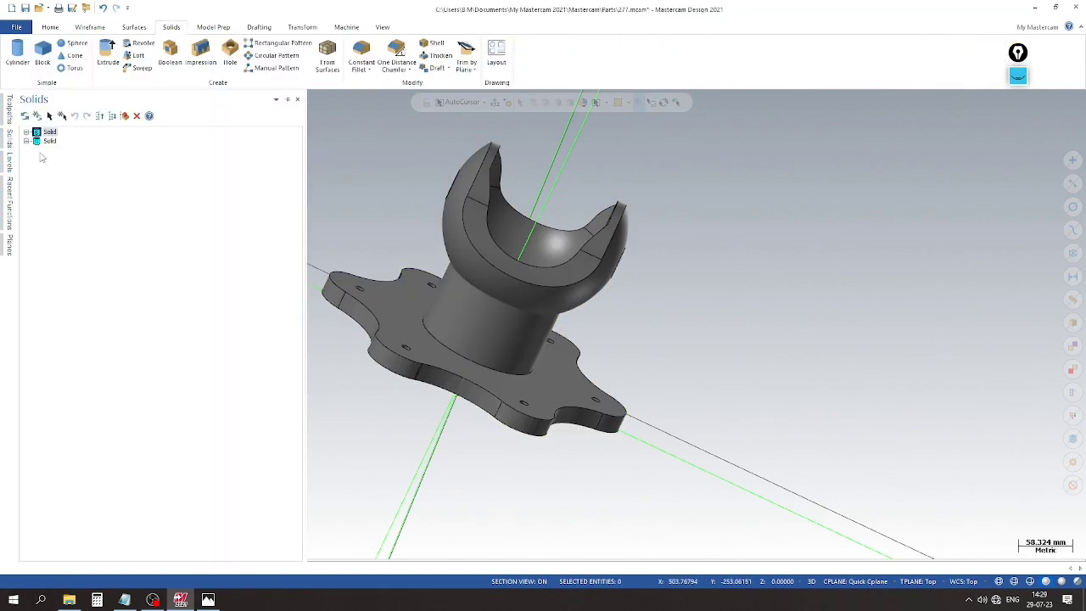
{"action": "left_click", "coordinate": [26, 141]}
{"action": "left_click", "coordinate": [73, 171]}
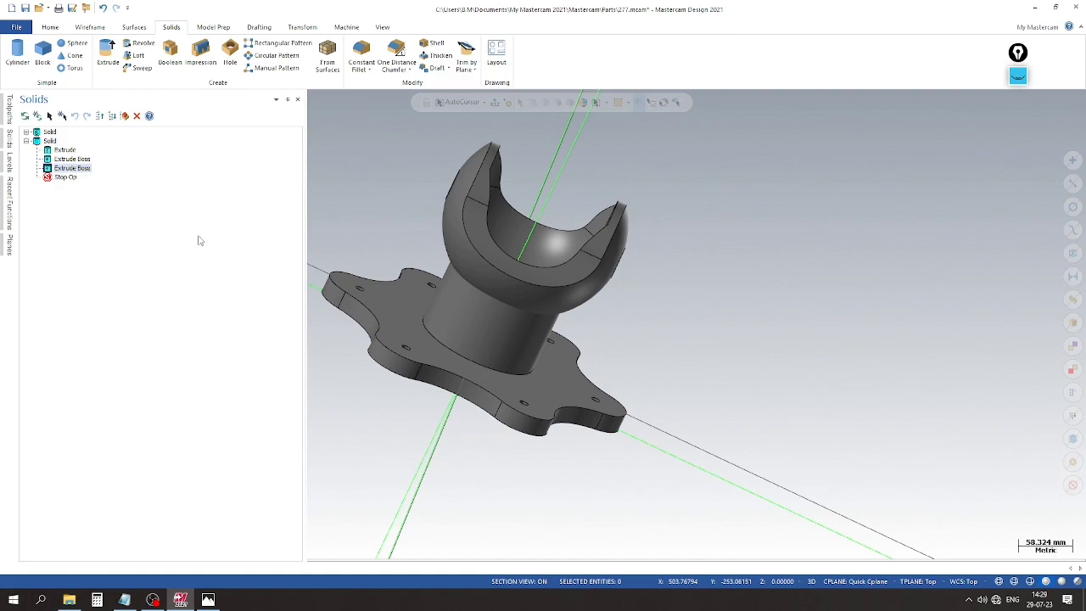
{"action": "left_click", "coordinate": [74, 161]}
{"action": "double_click", "coordinate": [75, 160]}
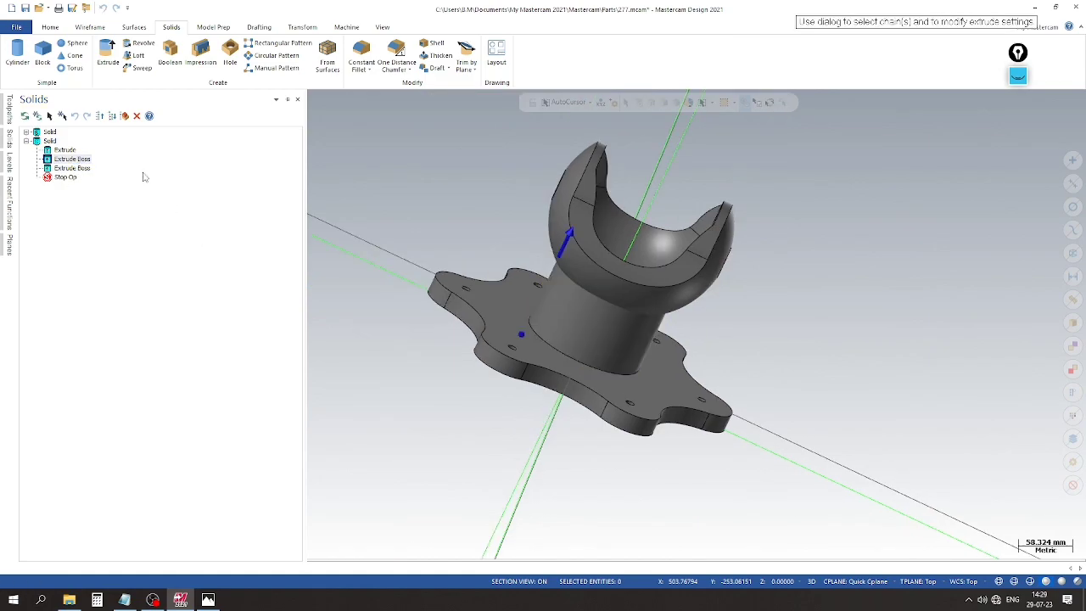
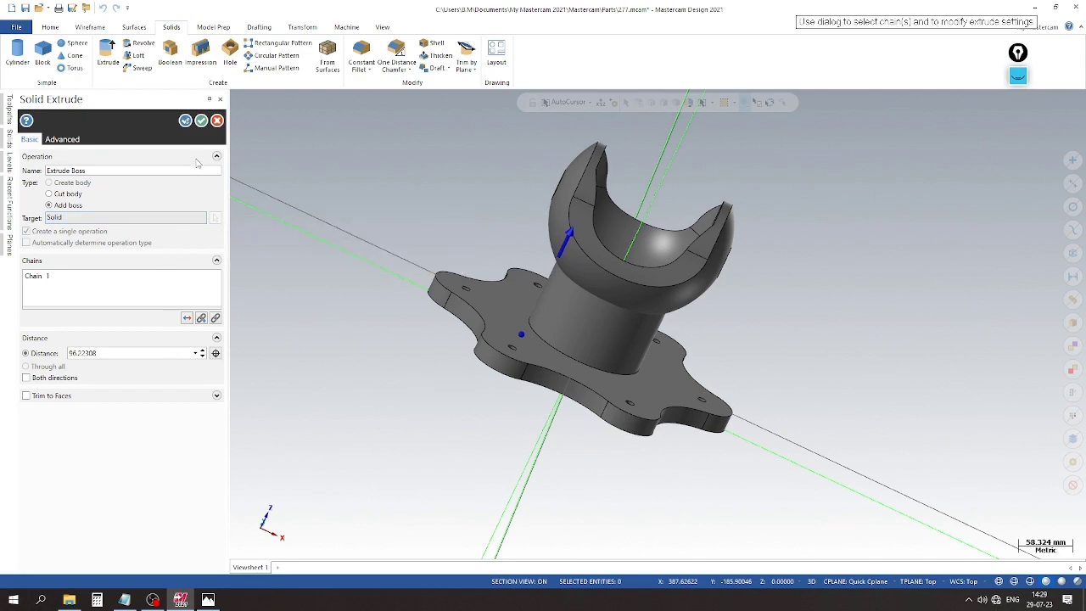
{"action": "left_click", "coordinate": [201, 120]}
Recheck the fork head and base plate bodies by selecting both, and save the part file.
{"action": "scroll", "coordinate": [306, 316], "scroll_direction": "up", "scroll_amount": 1}
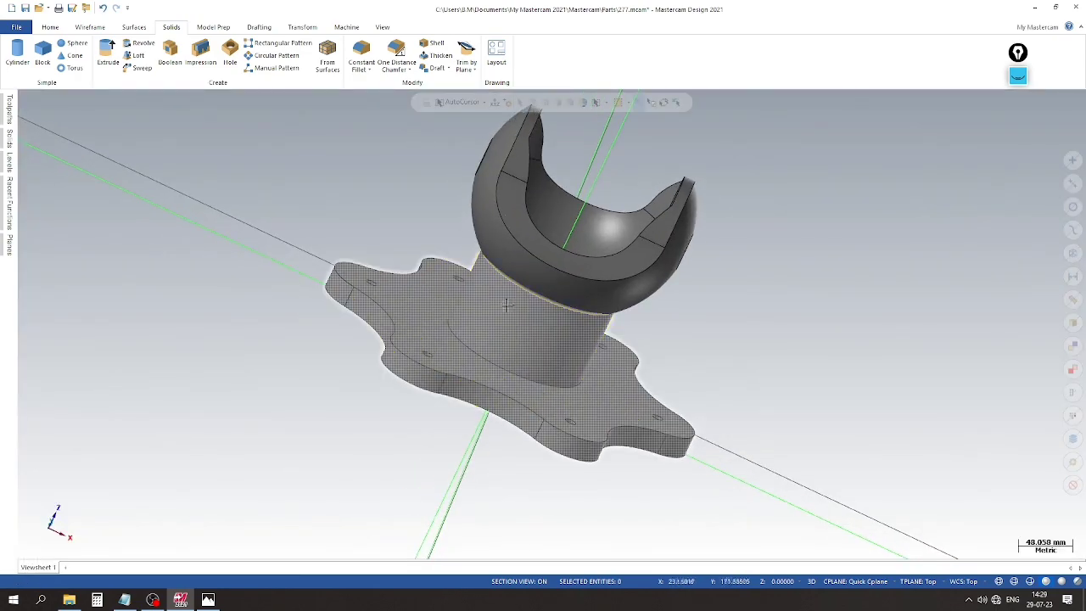
{"action": "left_click", "coordinate": [552, 283]}
{"action": "left_click", "coordinate": [413, 323]}
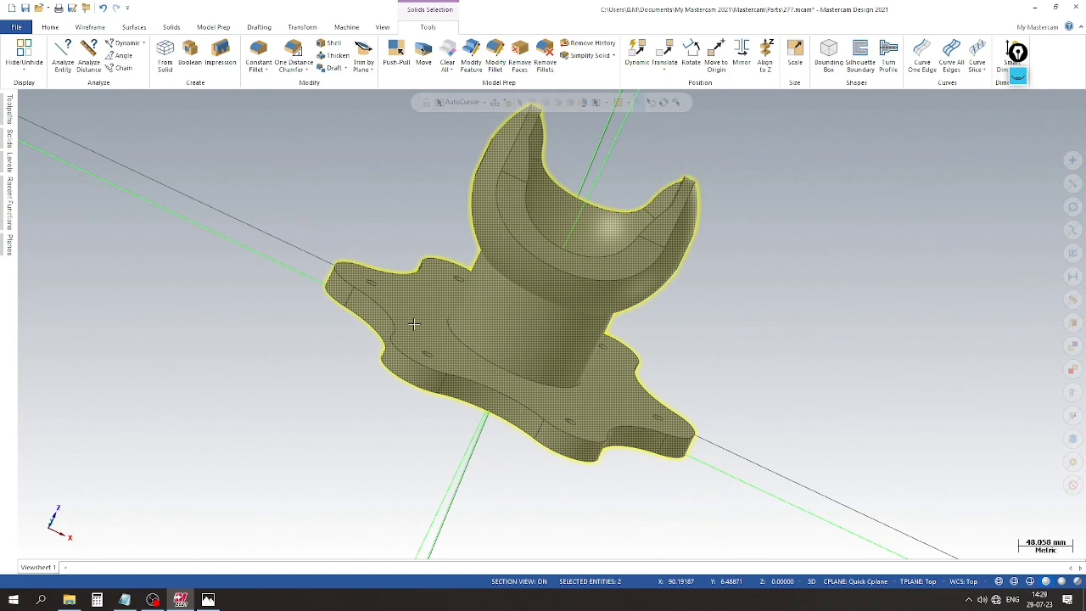
{"action": "key", "text": "Escape"}
{"action": "key", "text": "ctrl+s"}
{"action": "scroll", "coordinate": [450, 361], "scroll_direction": "up", "scroll_amount": 1}
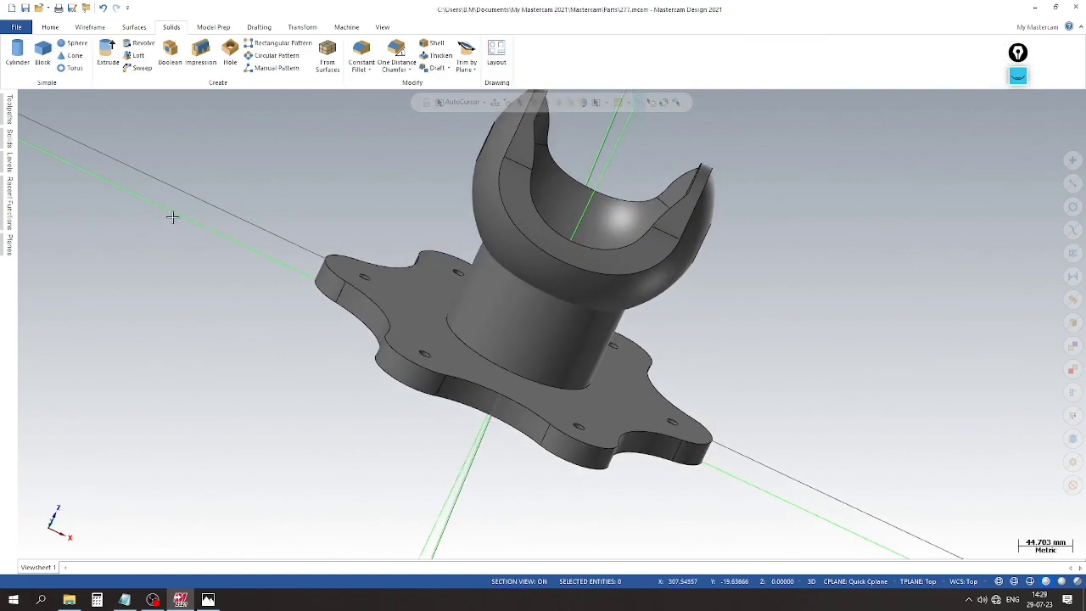
Check the drawing and apply a 25 mm constant radius fillet to the edge between the neck and the base plate.
{"action": "left_click", "coordinate": [208, 600]}
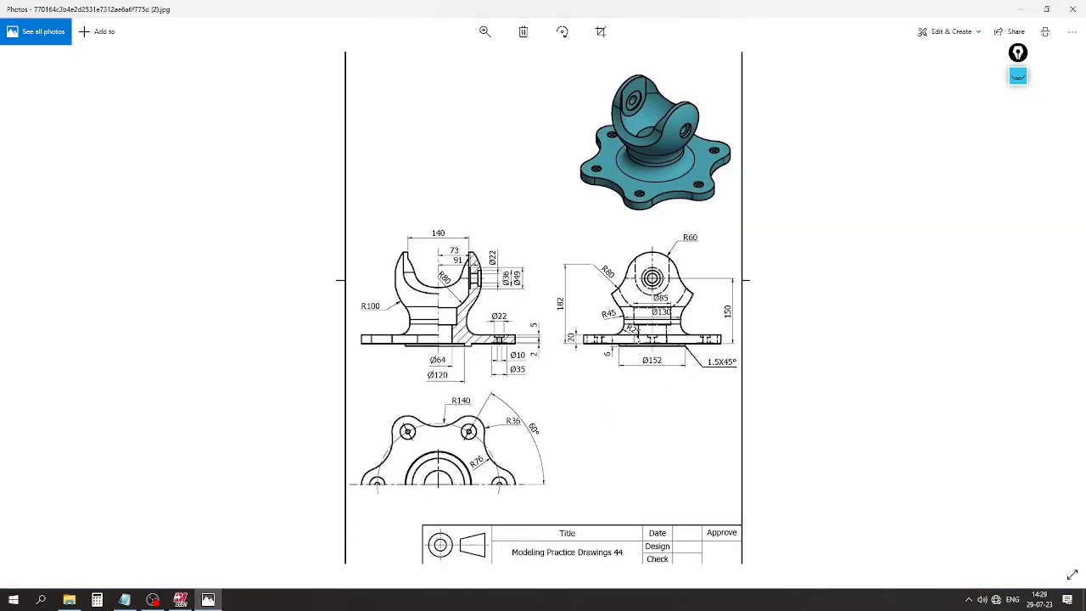
{"action": "left_click", "coordinate": [180, 600]}
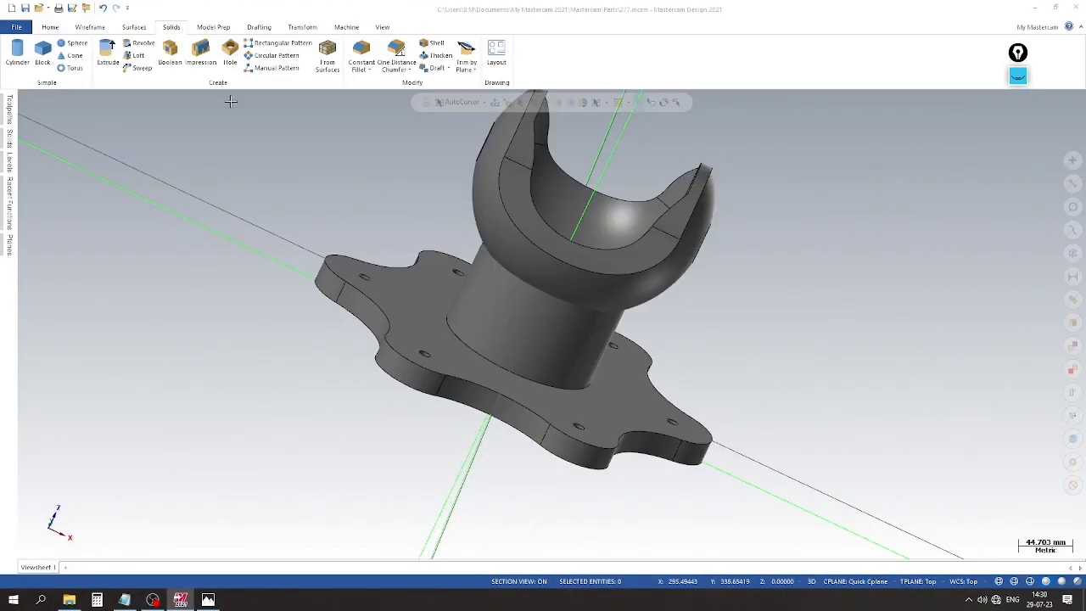
{"action": "left_click", "coordinate": [370, 59]}
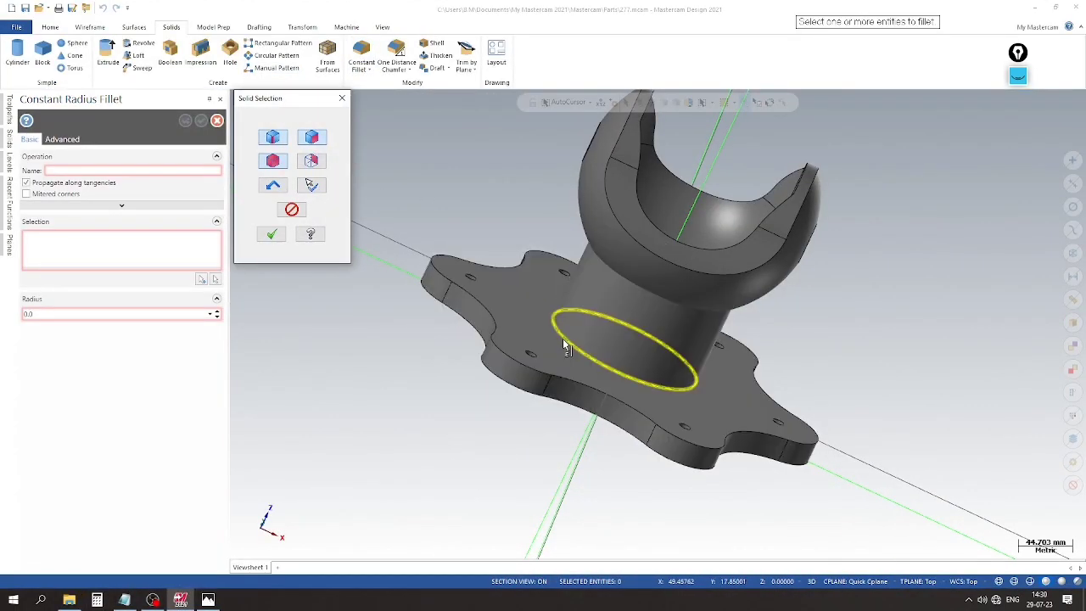
{"action": "left_click", "coordinate": [271, 234]}
{"action": "left_click", "coordinate": [216, 311]}
{"action": "left_click", "coordinate": [216, 310]}
{"action": "left_click", "coordinate": [216, 311]}
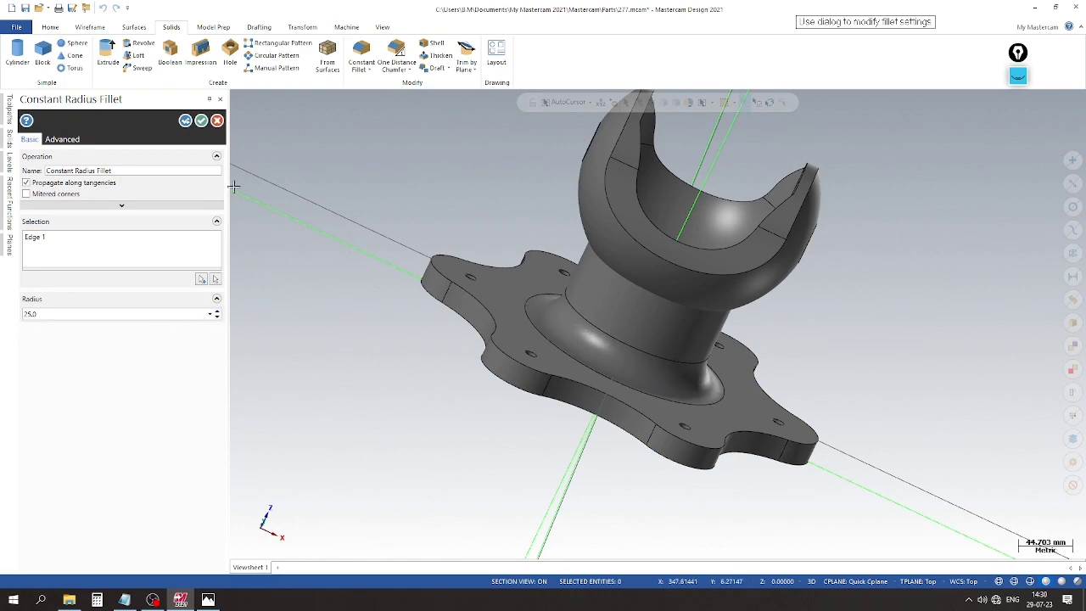
{"action": "left_click", "coordinate": [185, 121]}
{"action": "middle_click_drag", "start_coordinate": [356, 383], "coordinate": [594, 254]}
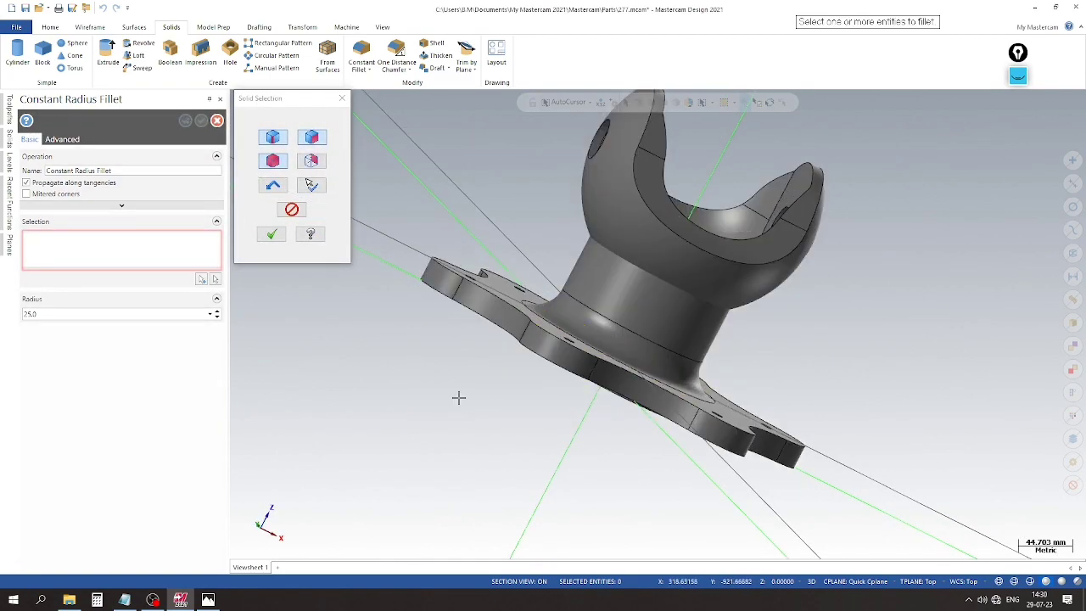
{"action": "middle_click_drag", "start_coordinate": [464, 398], "coordinate": [313, 228]}
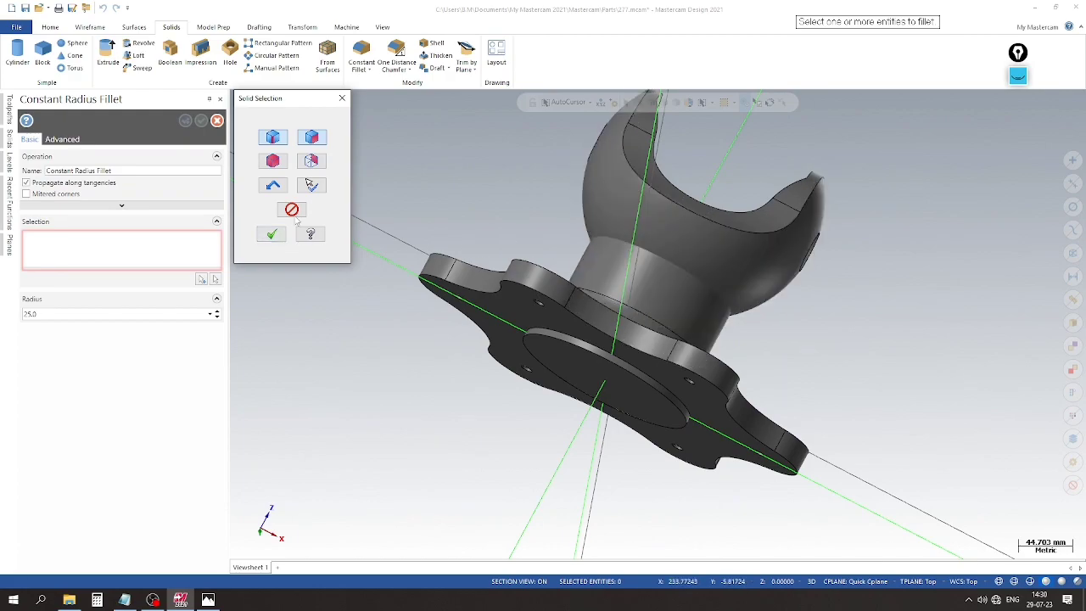
{"action": "scroll", "coordinate": [566, 225], "scroll_direction": "up", "scroll_amount": 2}
{"action": "scroll", "coordinate": [509, 216], "scroll_direction": "up", "scroll_amount": 1}
{"action": "middle_click_drag", "start_coordinate": [657, 323], "coordinate": [521, 242]}
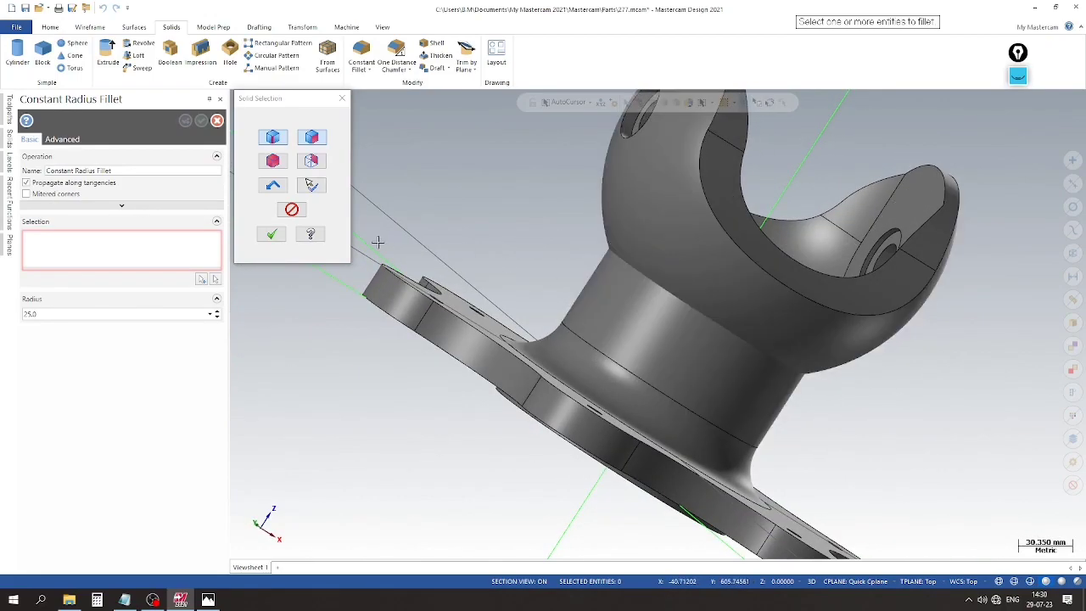
{"action": "left_click", "coordinate": [342, 99]}
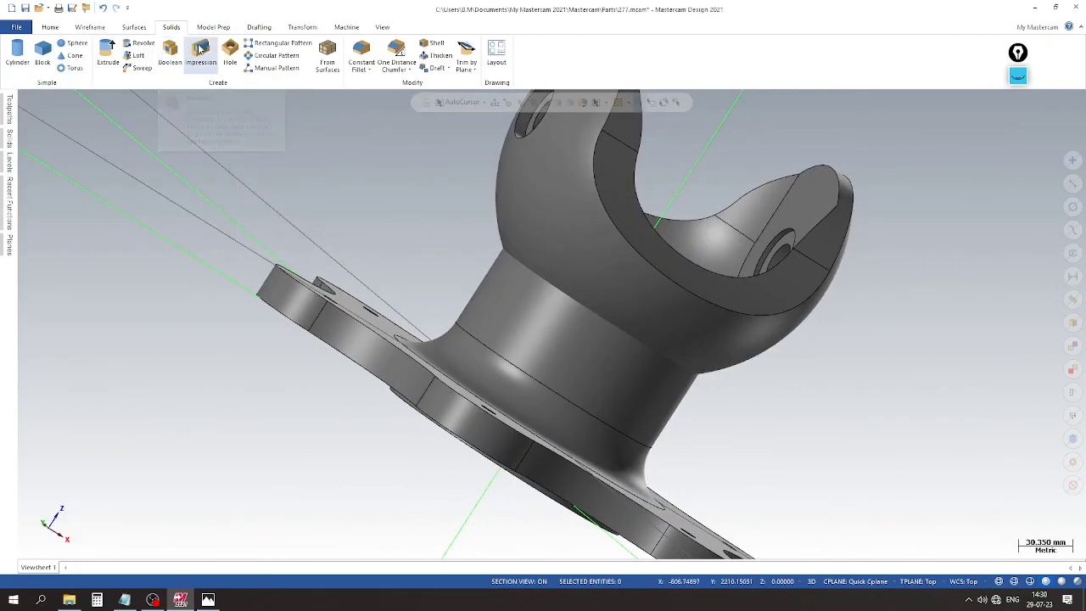
Join the fork head and the necked base plate with a Boolean Add and check that they select as one body.
{"action": "left_click", "coordinate": [171, 53]}
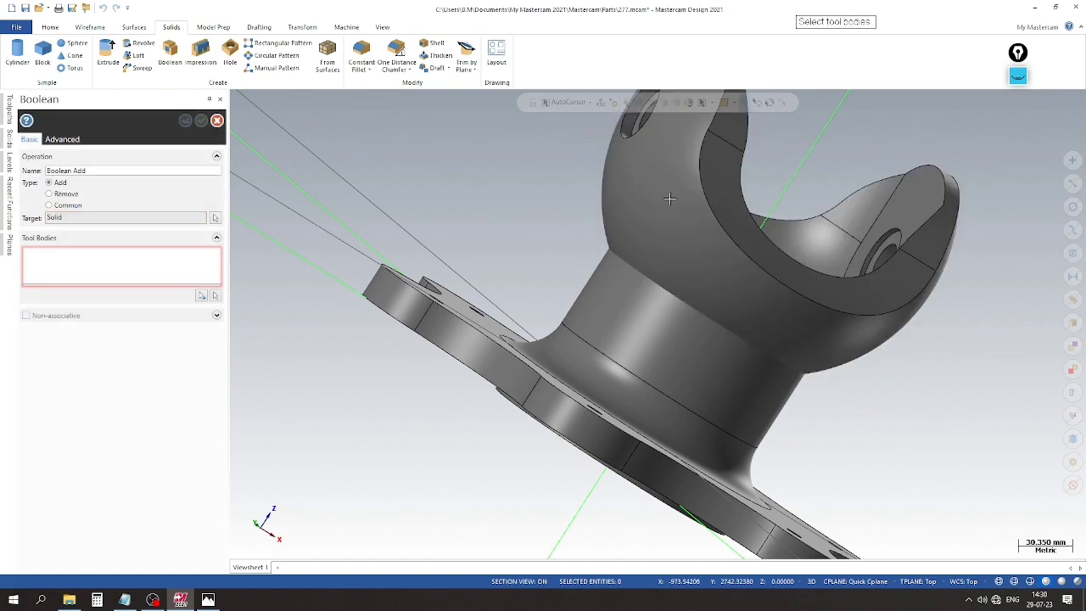
{"action": "left_click", "coordinate": [202, 295]}
{"action": "left_click", "coordinate": [642, 334]}
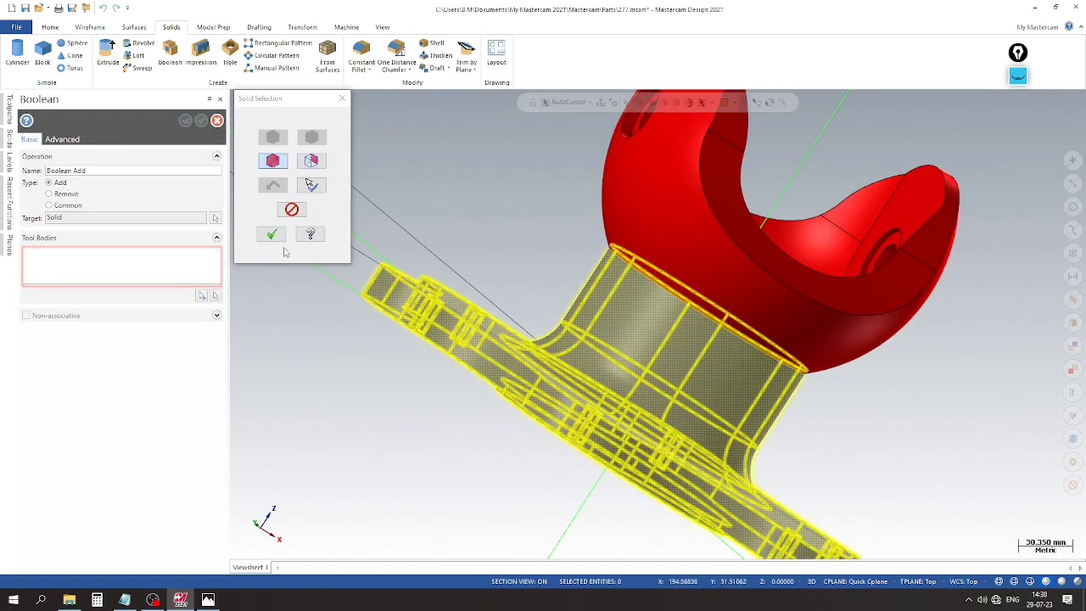
{"action": "left_click", "coordinate": [271, 235]}
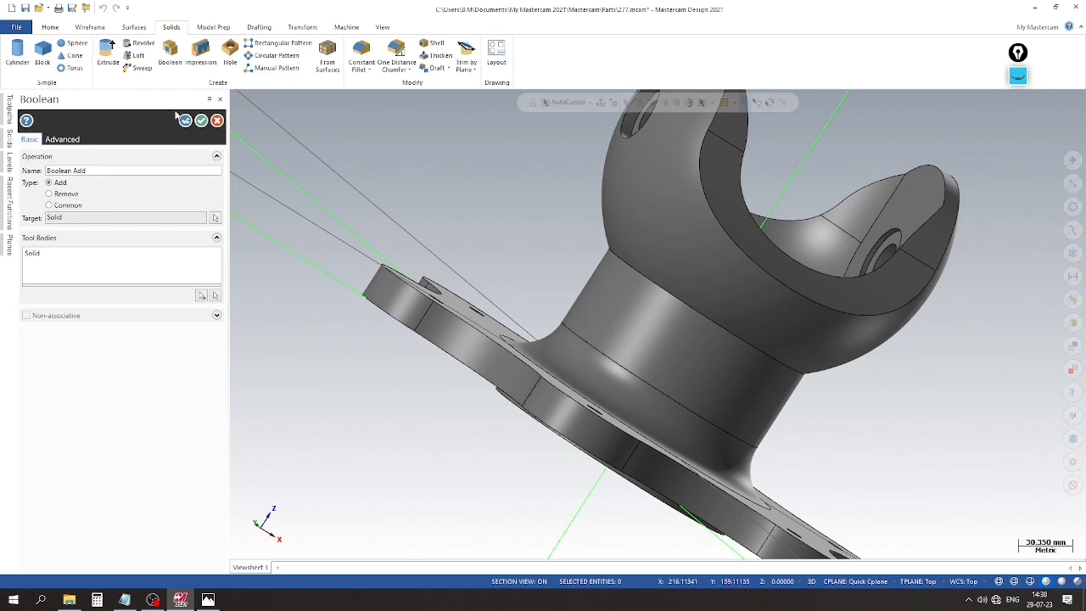
{"action": "left_click", "coordinate": [201, 120]}
{"action": "left_click", "coordinate": [597, 231]}
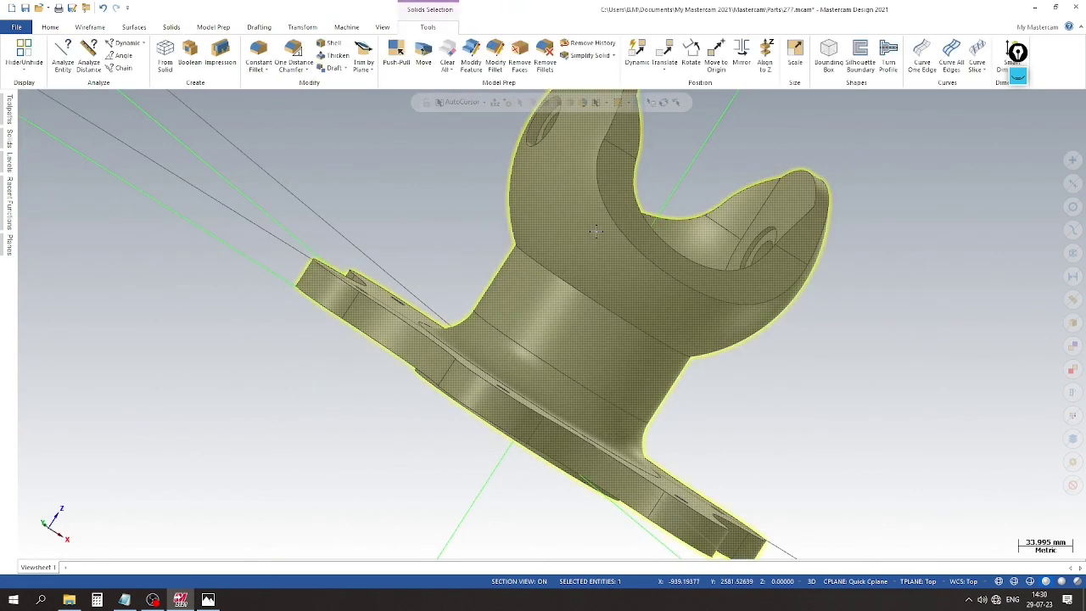
{"action": "key", "text": "Escape"}
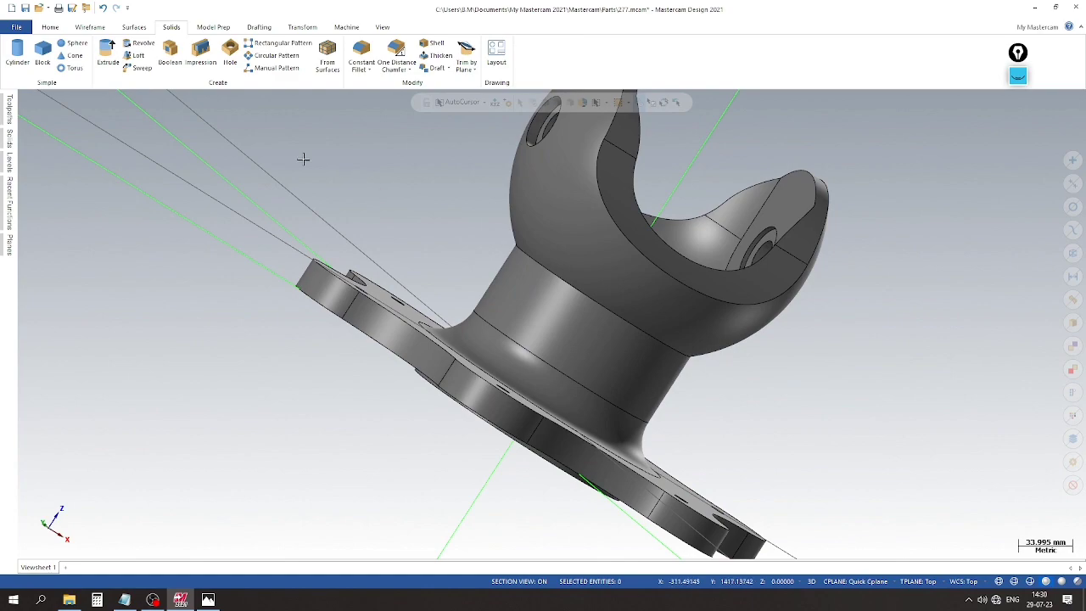
Apply a 45 mm constant radius fillet to the edge between the neck and the fork head, and save the part file.
{"action": "left_click", "coordinate": [360, 51]}
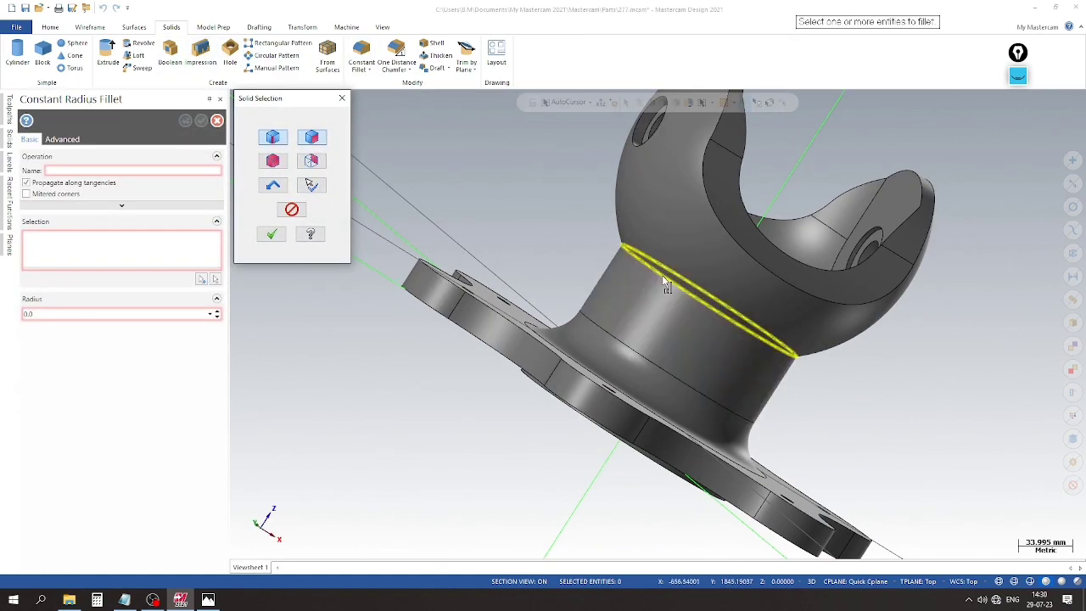
{"action": "left_click", "coordinate": [665, 280]}
{"action": "left_click", "coordinate": [271, 234]}
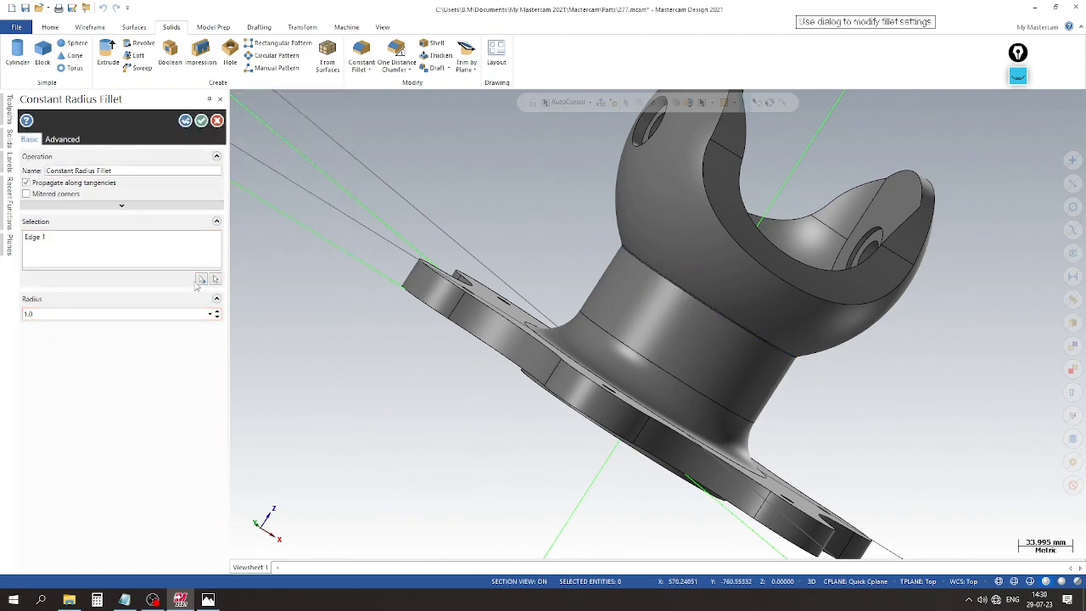
{"action": "left_click", "coordinate": [217, 310]}
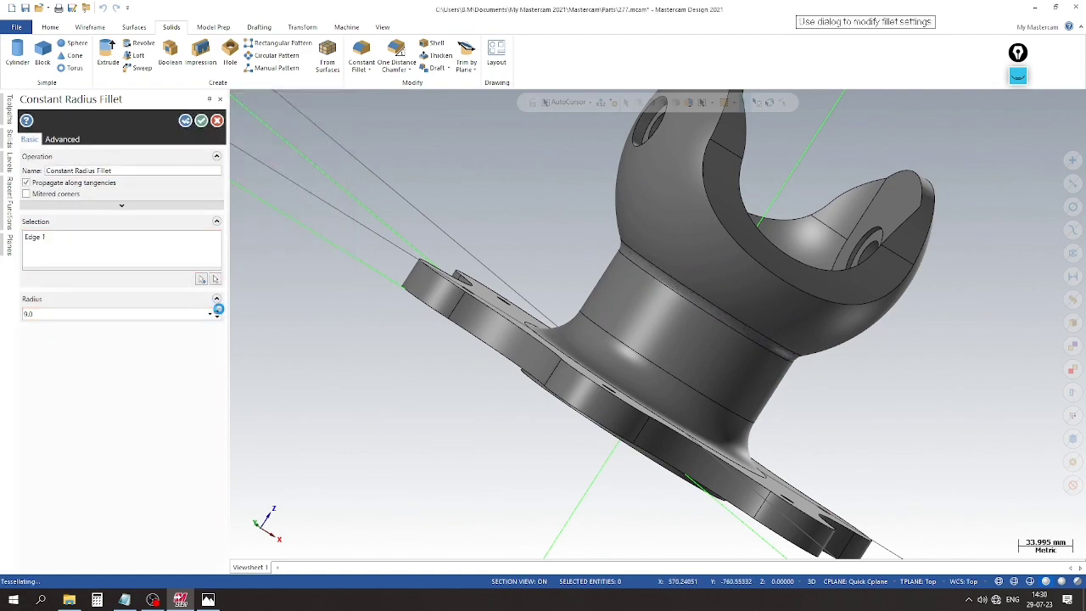
{"action": "left_click", "coordinate": [217, 311]}
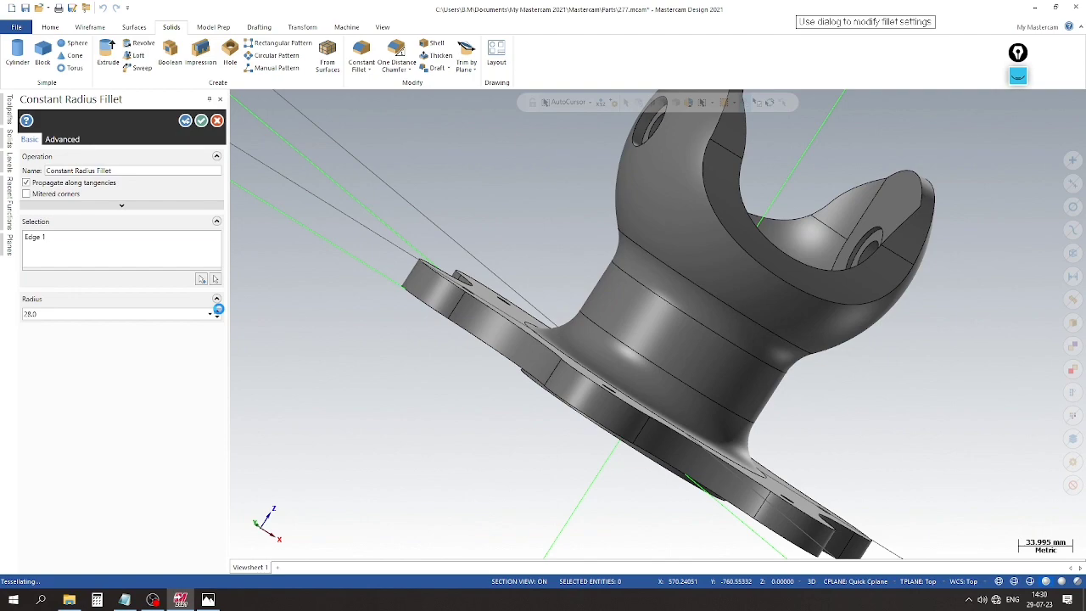
{"action": "left_click", "coordinate": [217, 310]}
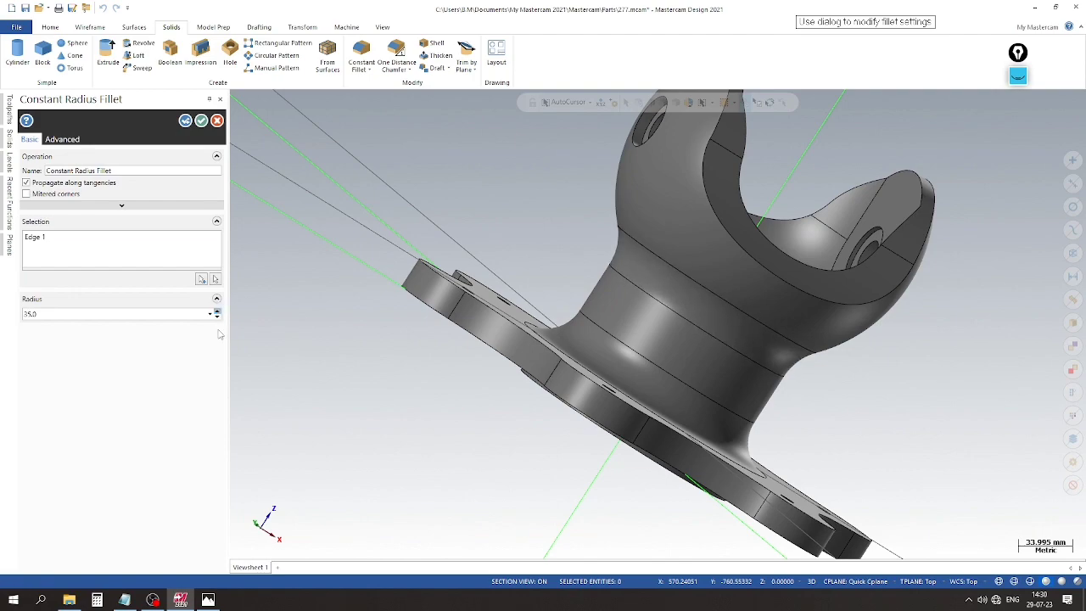
{"action": "left_click", "coordinate": [217, 311]}
{"action": "left_click", "coordinate": [217, 310]}
{"action": "left_click", "coordinate": [207, 599]}
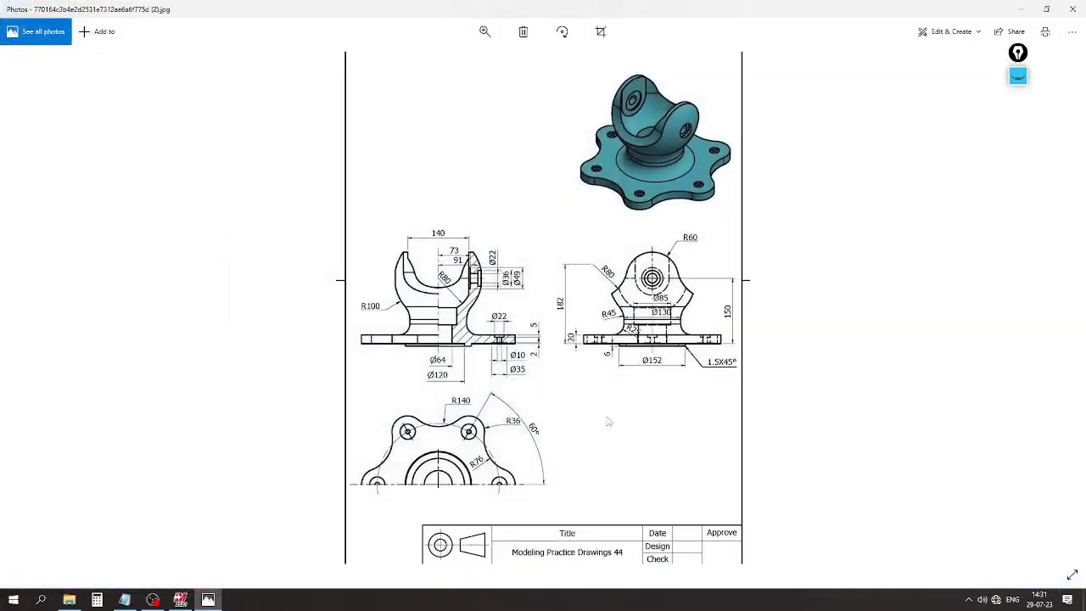
{"action": "left_click", "coordinate": [207, 599]}
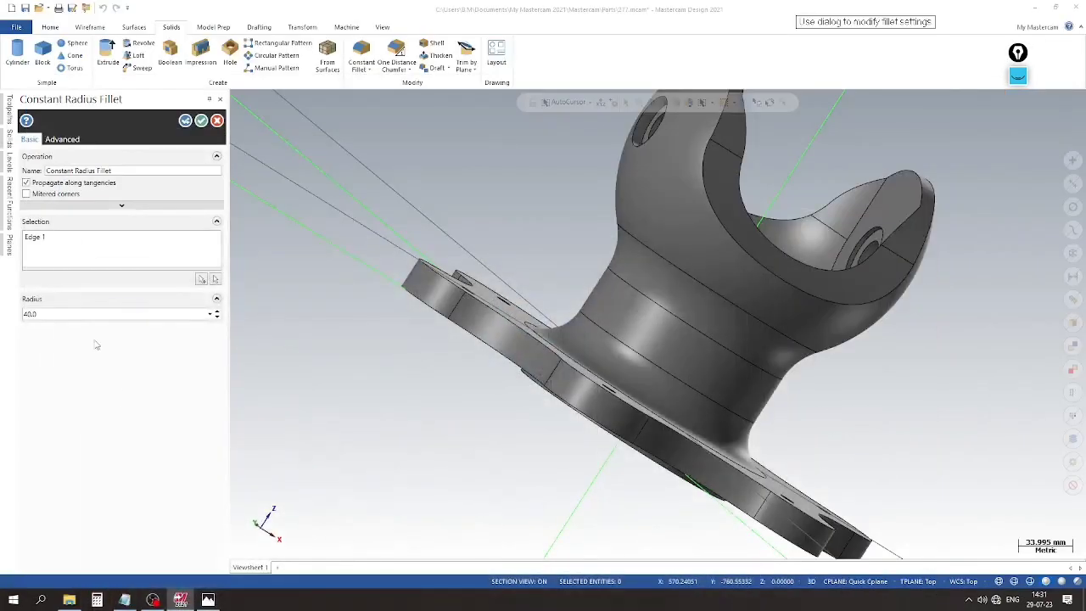
{"action": "type", "text": "45"}
{"action": "key", "text": "Return"}
{"action": "left_click", "coordinate": [201, 121]}
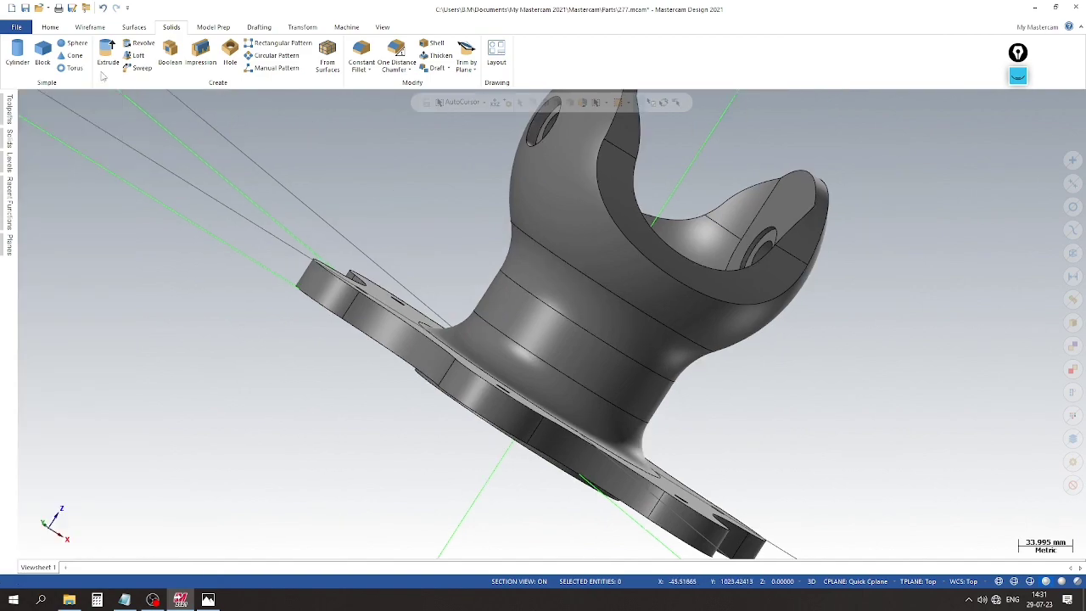
{"action": "left_click", "coordinate": [27, 7]}
Examine the bracket from above and from its underside, and check the drawing for the counterbore dimensions of the base plate holes.
{"action": "mouse_move", "coordinate": [395, 206]}
{"action": "middle_mouse_down"}
{"action": "mouse_move", "coordinate": [398, 238]}
{"action": "mouse_move", "coordinate": [373, 263]}
{"action": "mouse_move", "coordinate": [293, 305]}
{"action": "mouse_move", "coordinate": [493, 292]}
{"action": "mouse_move", "coordinate": [463, 339]}
{"action": "middle_mouse_up"}
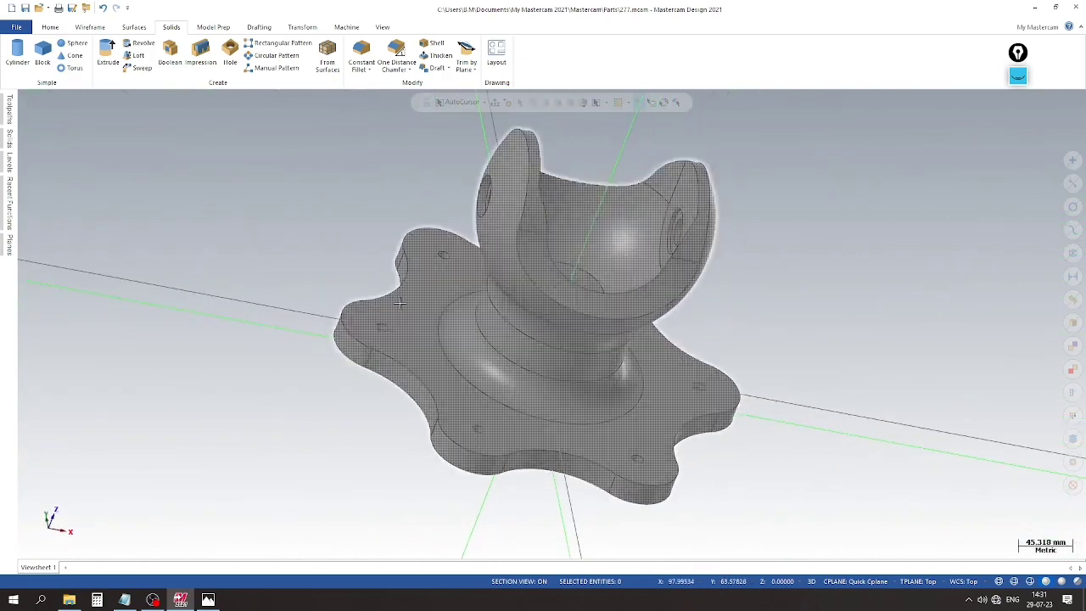
{"action": "scroll", "coordinate": [435, 238], "scroll_direction": "up", "scroll_amount": 2}
{"action": "scroll", "coordinate": [436, 238], "scroll_direction": "down", "scroll_amount": 5}
{"action": "right_click", "coordinate": [701, 213]}
{"action": "left_click", "coordinate": [739, 311]}
{"action": "middle_click_drag", "start_coordinate": [738, 312], "coordinate": [372, 342]}
{"action": "scroll", "coordinate": [373, 342], "scroll_direction": "up", "scroll_amount": 1}
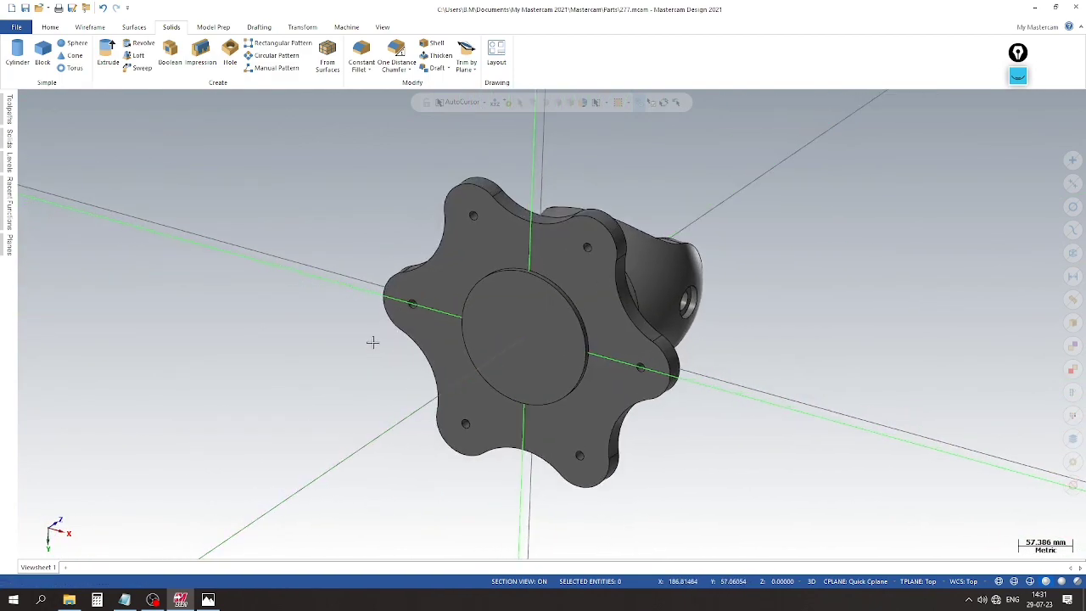
{"action": "scroll", "coordinate": [311, 320], "scroll_direction": "up", "scroll_amount": 4}
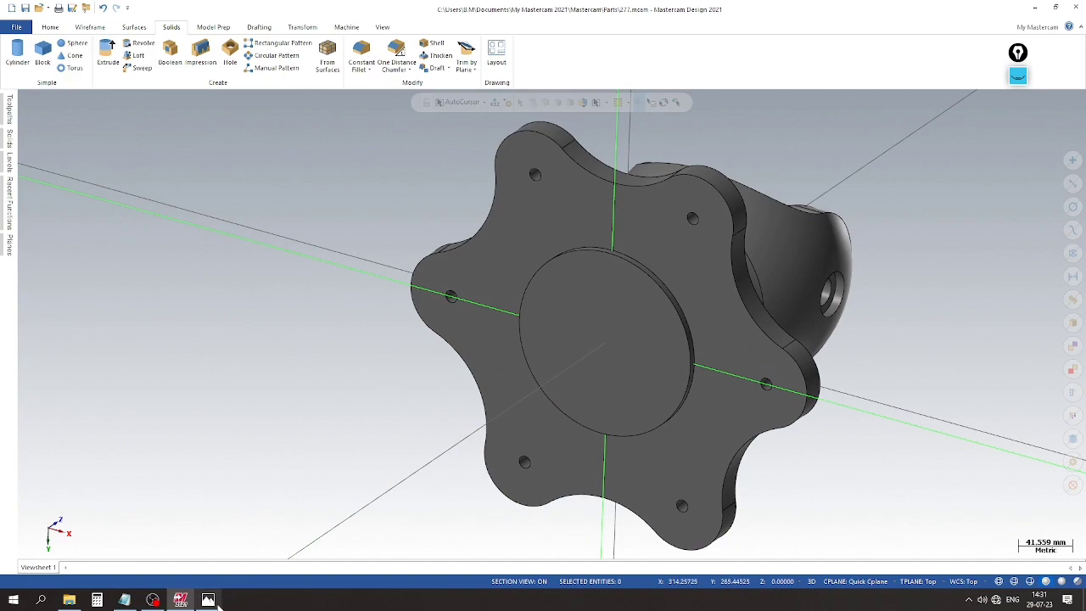
{"action": "left_click", "coordinate": [209, 599]}
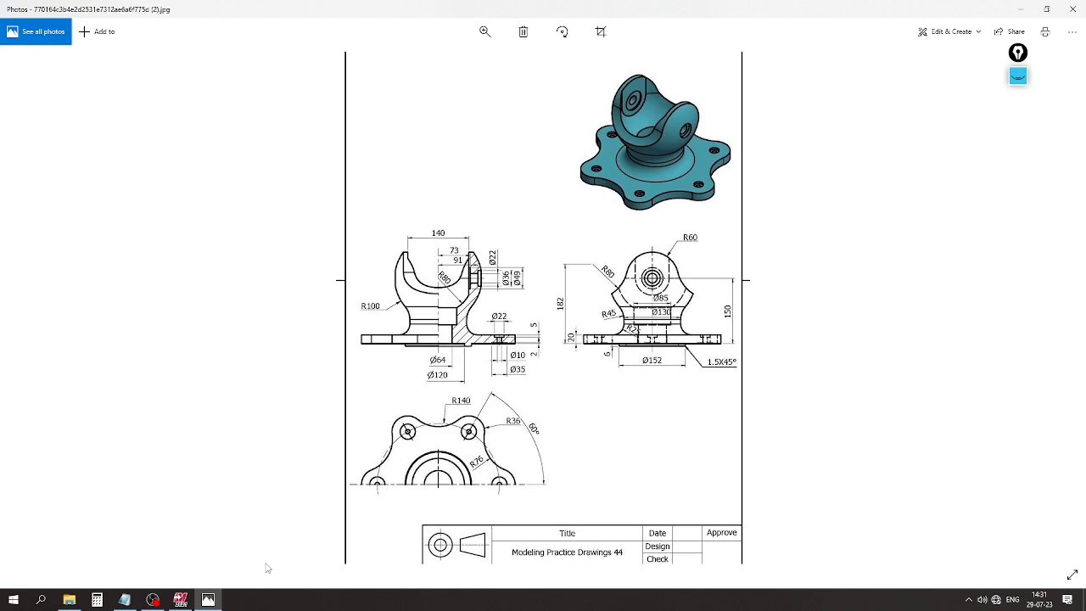
{"action": "left_click", "coordinate": [208, 600]}
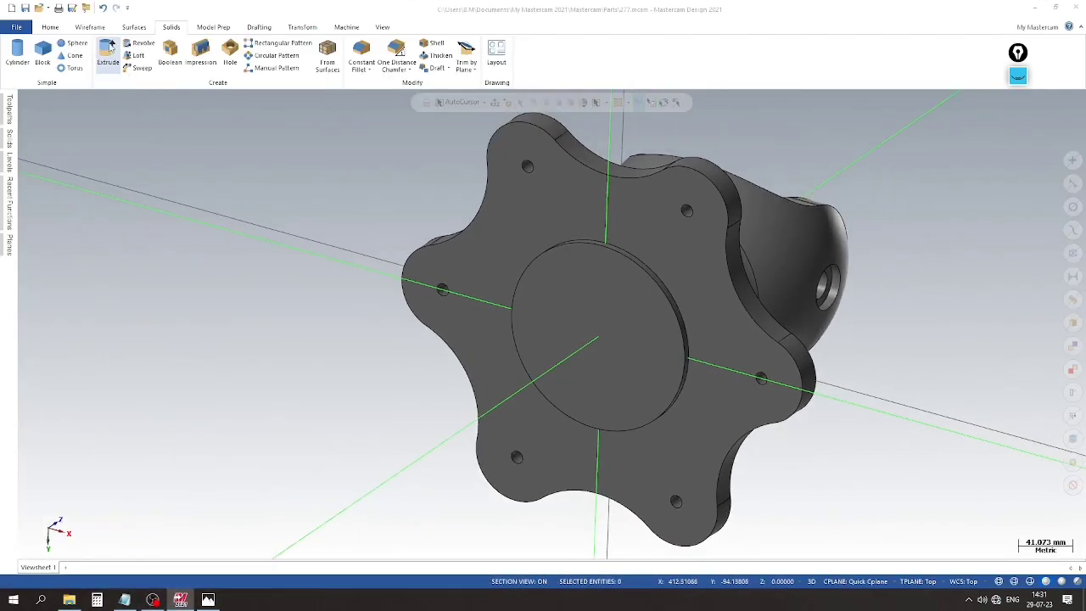
Create a full bolt circle of six 35 mm diameter arcs on a 280 mm diameter, start angle 60, centred on the base plate.
{"action": "left_click", "coordinate": [89, 27]}
{"action": "left_click", "coordinate": [48, 53]}
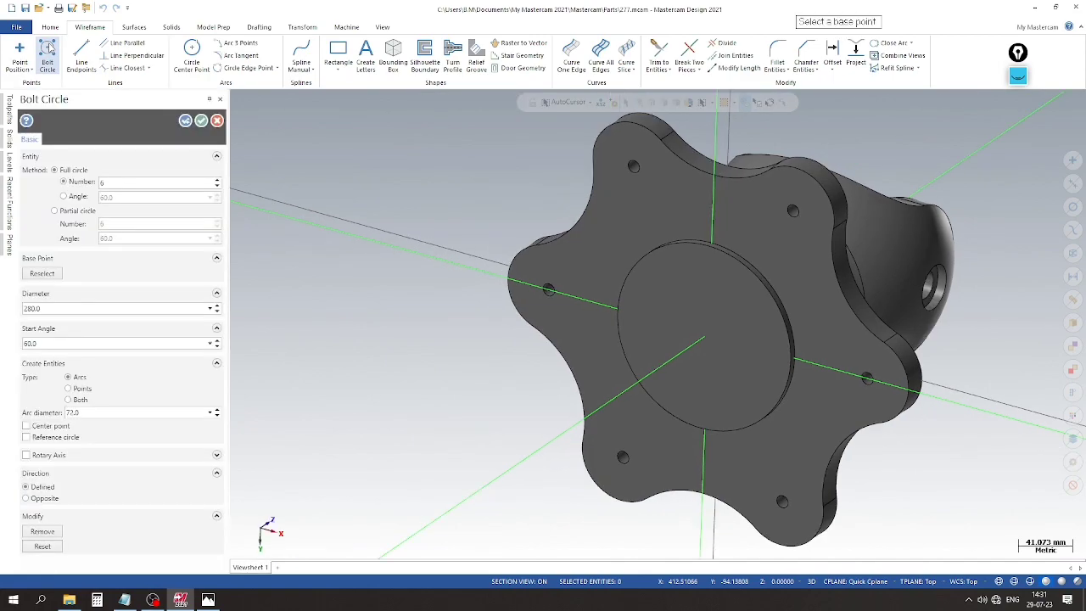
{"action": "left_click", "coordinate": [618, 307]}
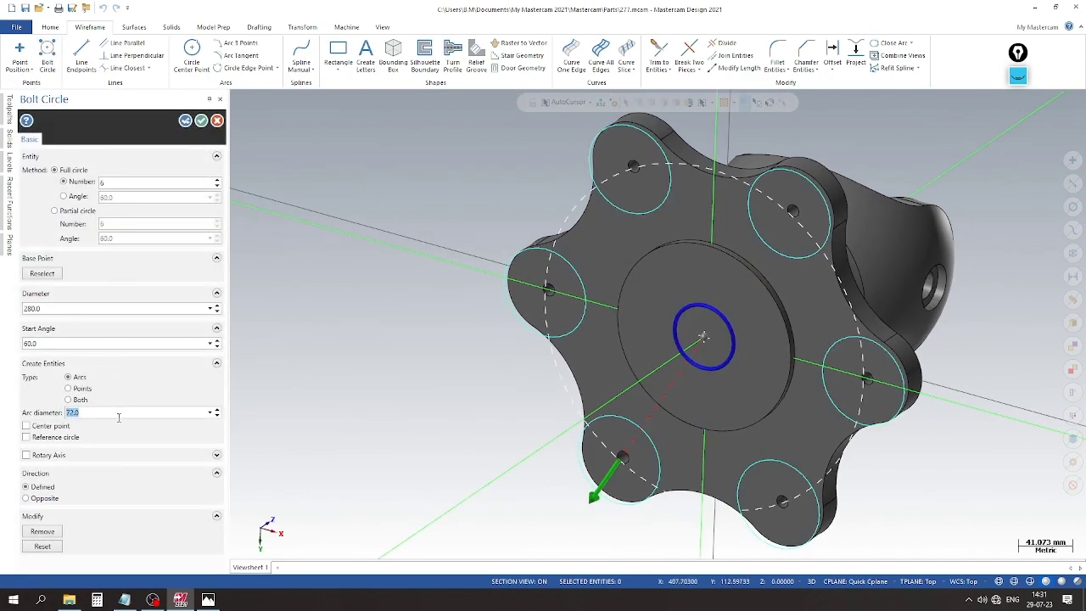
{"action": "key", "text": "Return"}
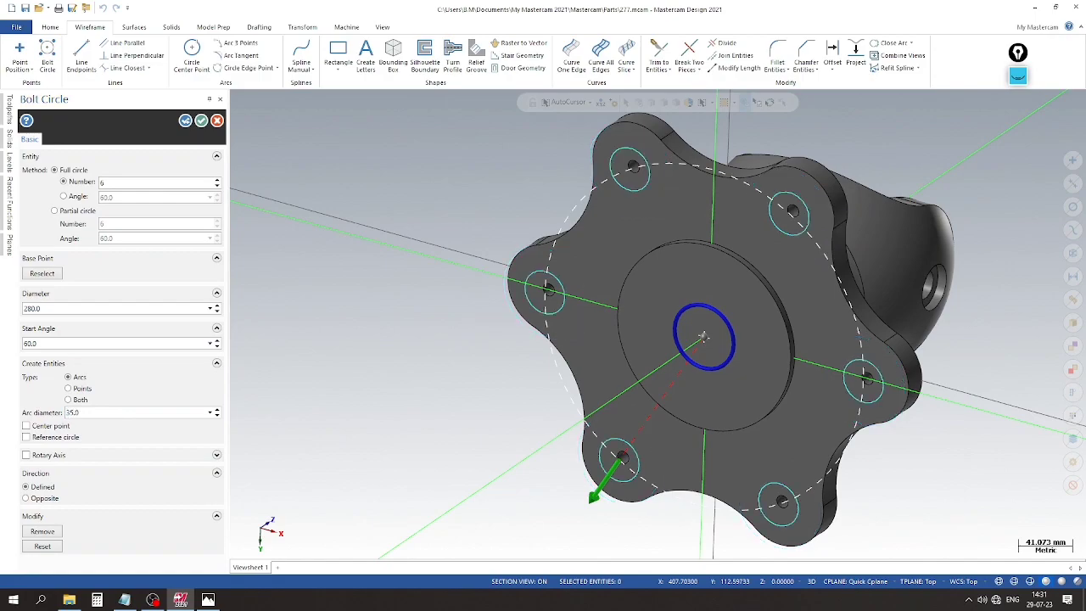
{"action": "scroll", "coordinate": [472, 344], "scroll_direction": "down", "scroll_amount": 3}
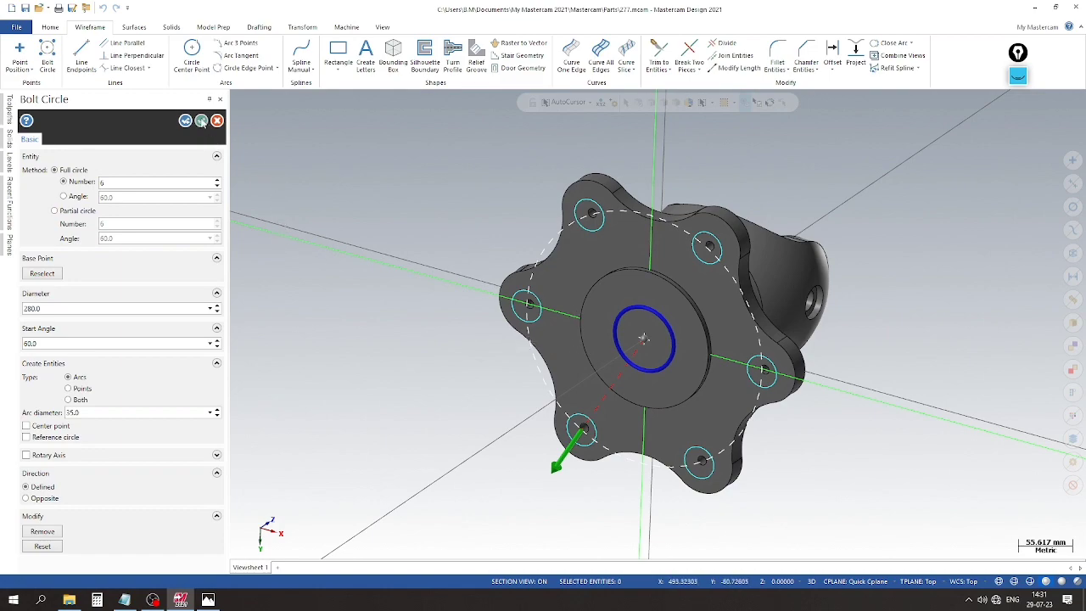
{"action": "left_click", "coordinate": [202, 122]}
{"action": "scroll", "coordinate": [339, 238], "scroll_direction": "up", "scroll_amount": 1}
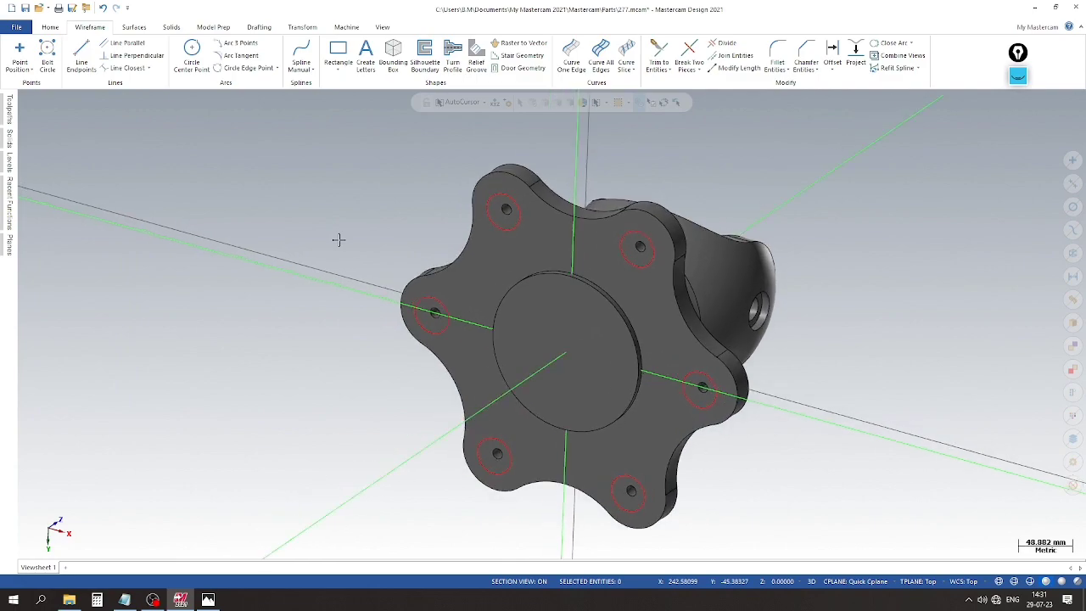
Set up a 2 mm Extrude Cut of the six 35 mm circles, with its direction reversed to point into the base plate.
{"action": "left_click", "coordinate": [171, 27]}
{"action": "left_click", "coordinate": [107, 55]}
{"action": "left_click", "coordinate": [595, 214]}
{"action": "left_click", "coordinate": [962, 366]}
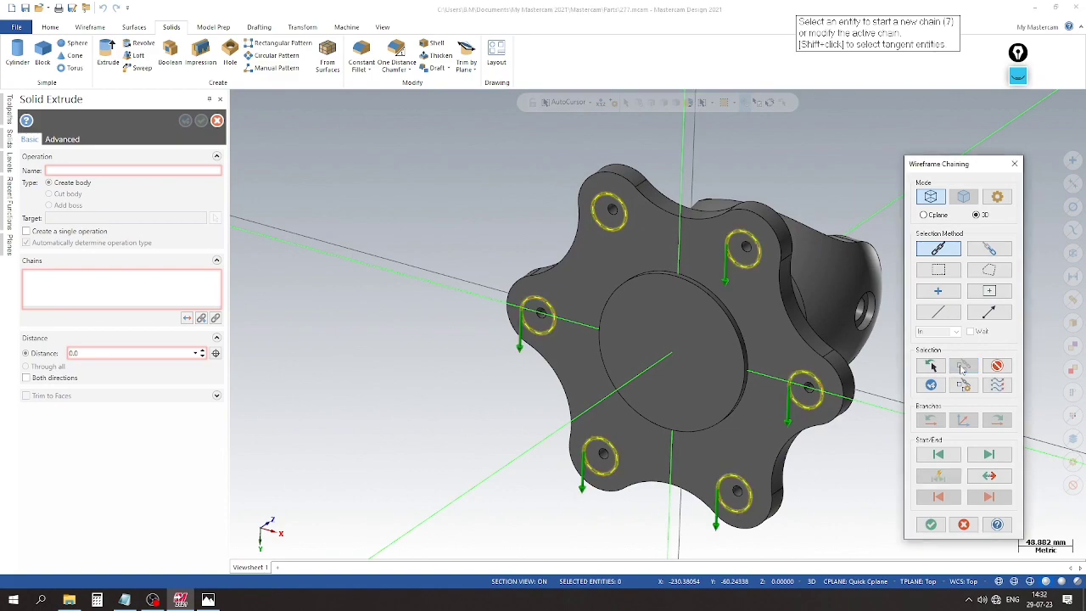
{"action": "left_click", "coordinate": [930, 524]}
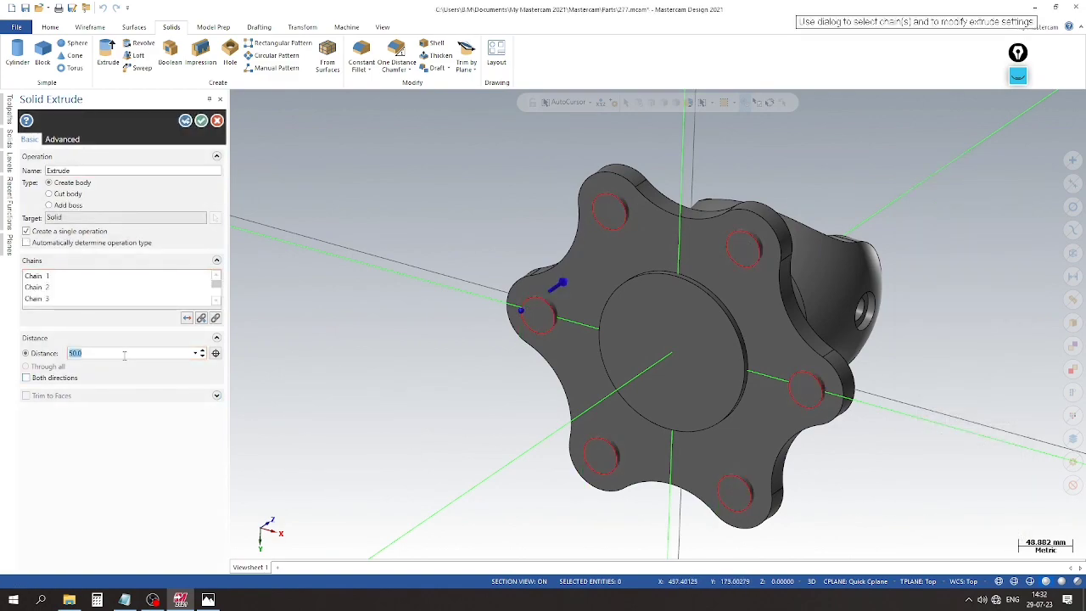
{"action": "key", "text": "Return"}
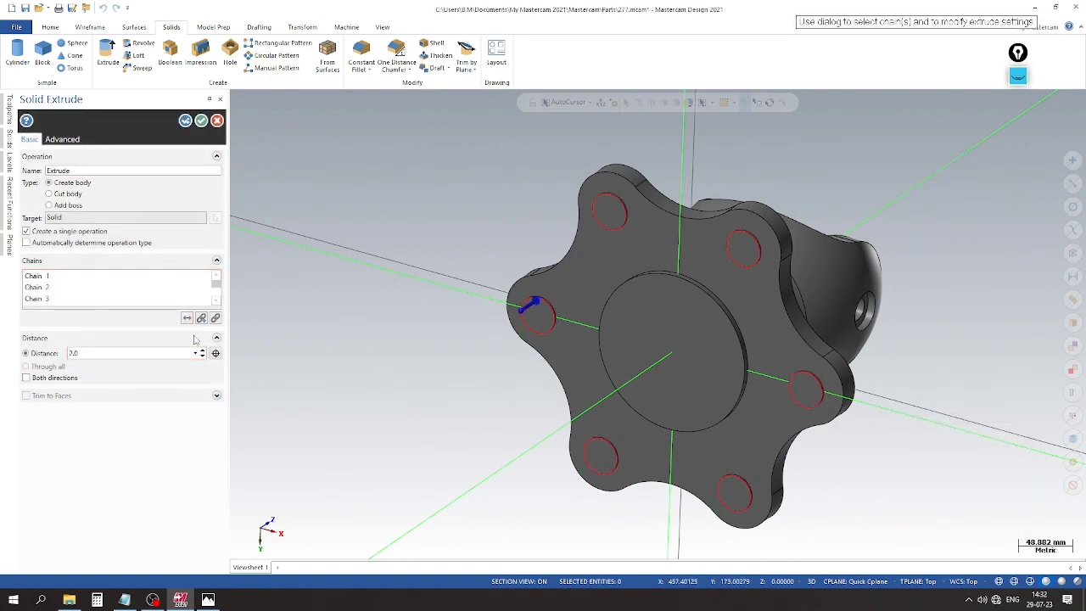
{"action": "middle_click_drag", "start_coordinate": [517, 497], "coordinate": [591, 536]}
{"action": "left_click", "coordinate": [69, 195]}
{"action": "middle_click_drag", "start_coordinate": [243, 237], "coordinate": [419, 223]}
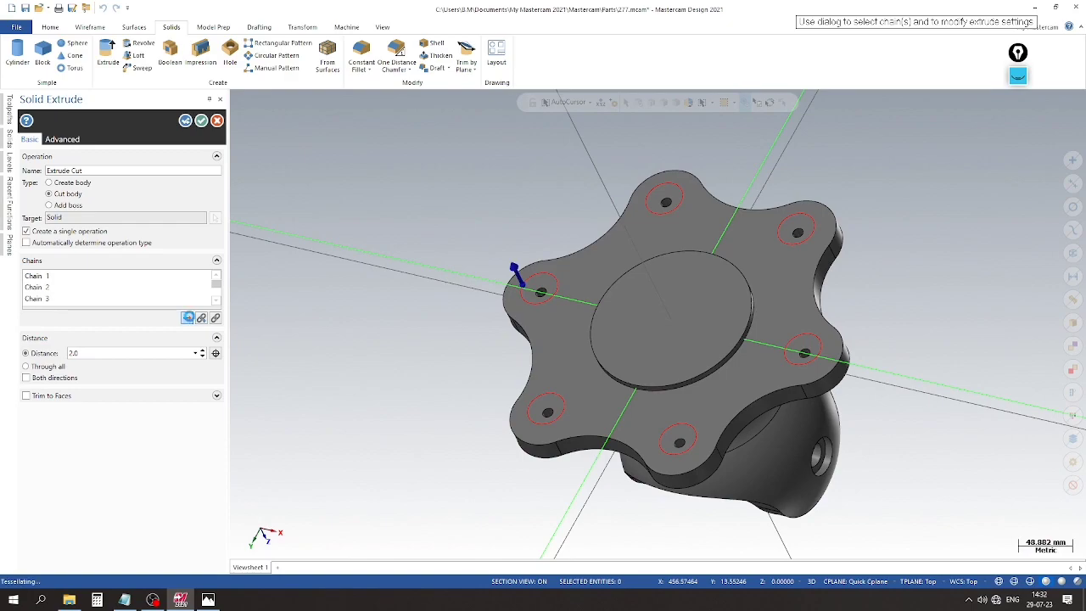
{"action": "scroll", "coordinate": [522, 316], "scroll_direction": "up", "scroll_amount": 1}
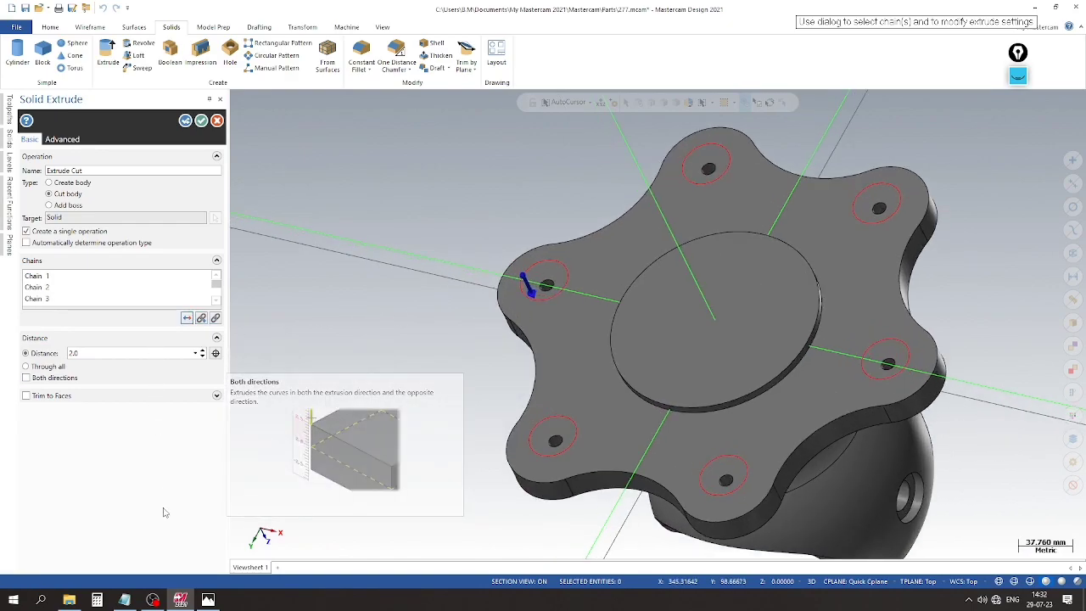
Check the counterbore depth on the drawing, set the cut's distance to 8 mm and complete the six counterbores.
{"action": "left_click", "coordinate": [209, 600]}
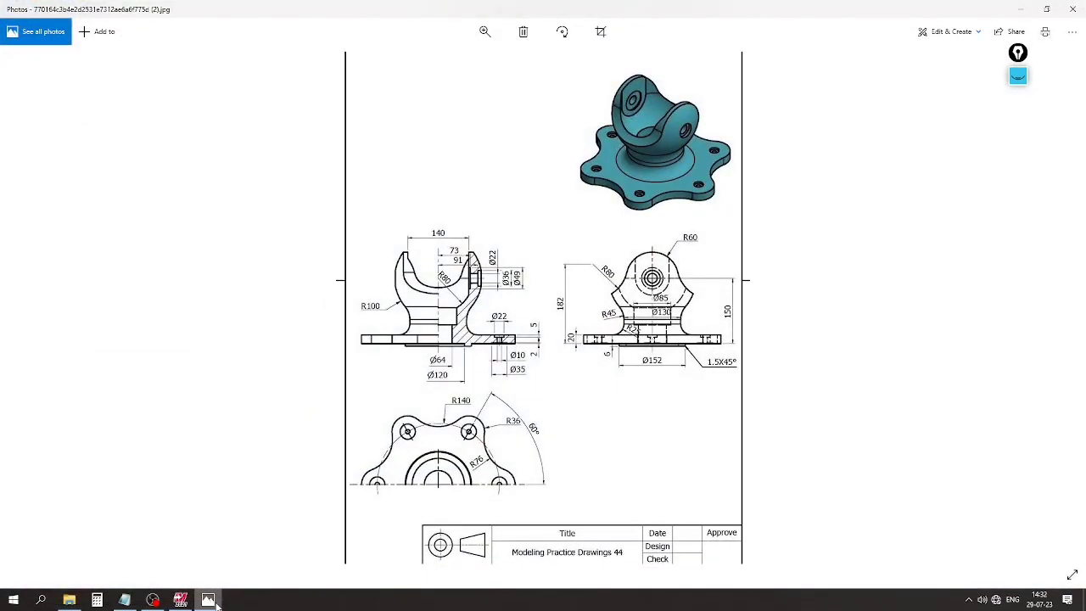
{"action": "left_click", "coordinate": [209, 600]}
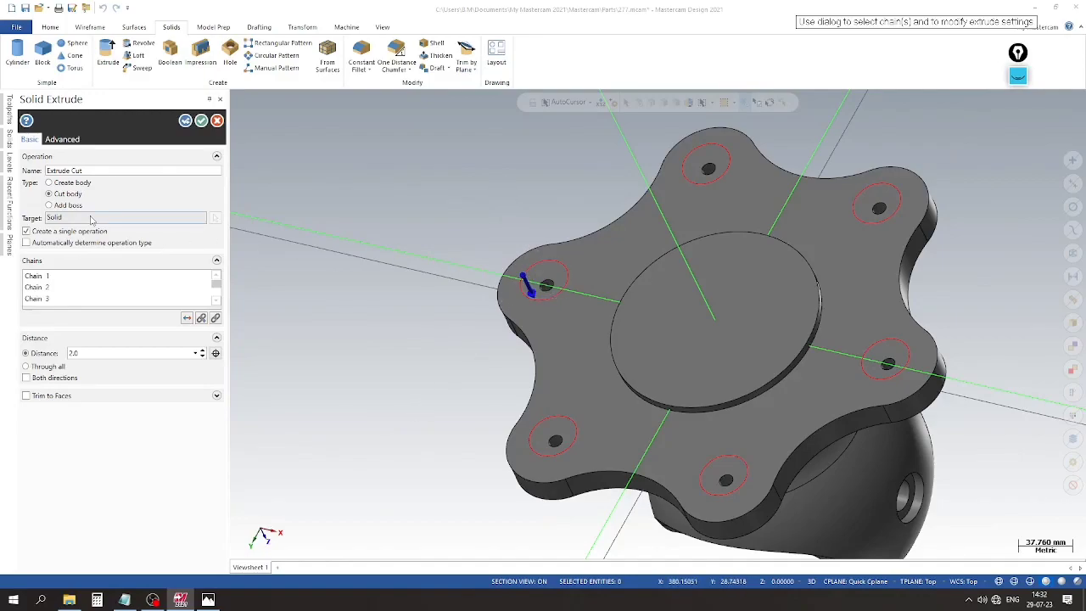
{"action": "scroll", "coordinate": [517, 196], "scroll_direction": "up", "scroll_amount": 3}
{"action": "middle_click_drag", "start_coordinate": [516, 196], "coordinate": [483, 315]}
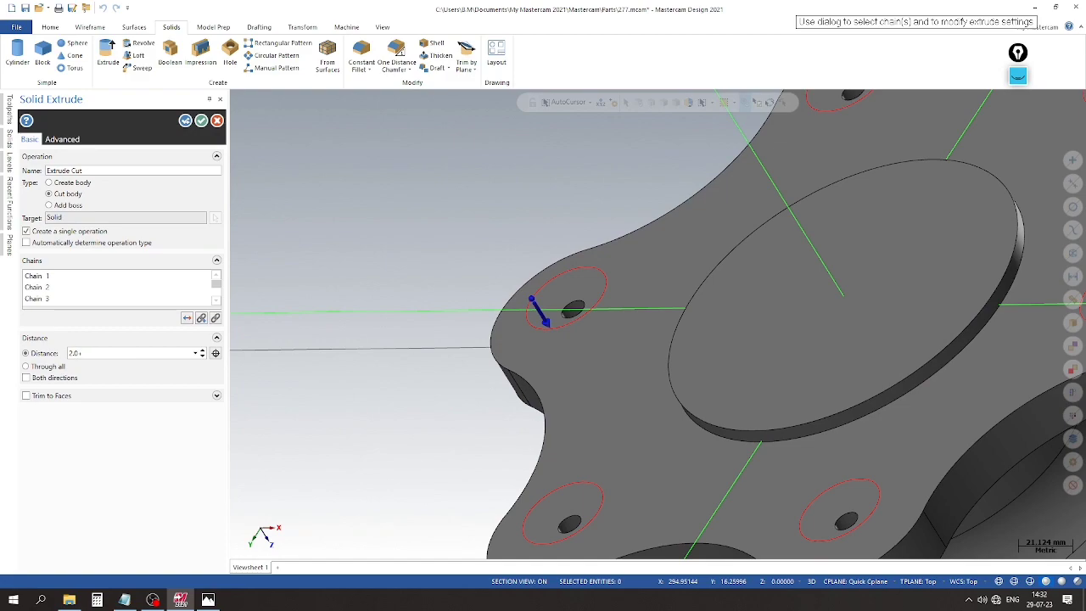
{"action": "key", "text": "Return"}
{"action": "scroll", "coordinate": [291, 322], "scroll_direction": "down", "scroll_amount": 2}
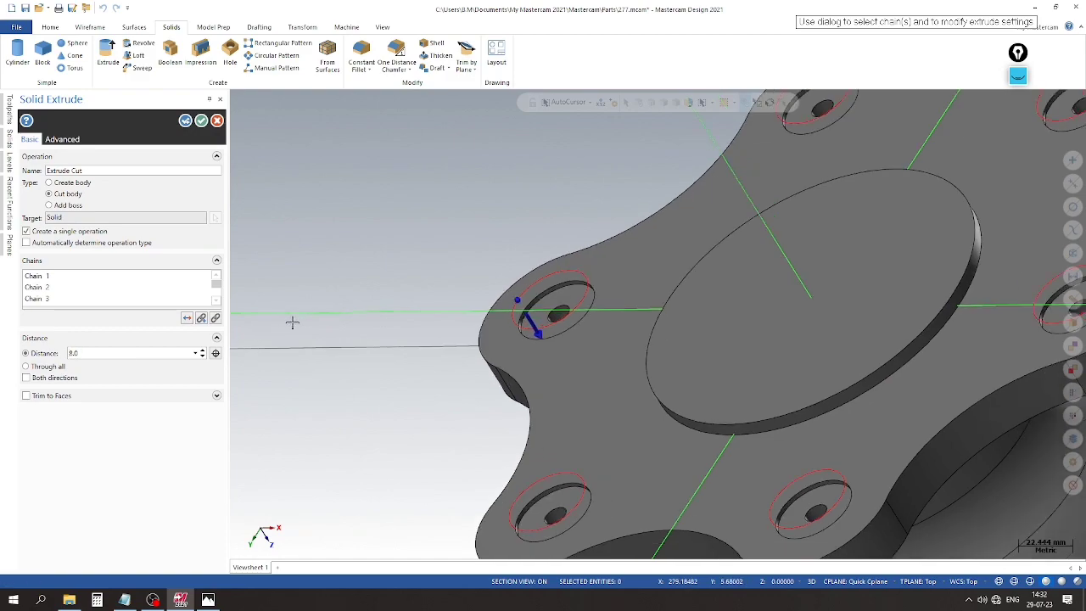
{"action": "left_click", "coordinate": [208, 600]}
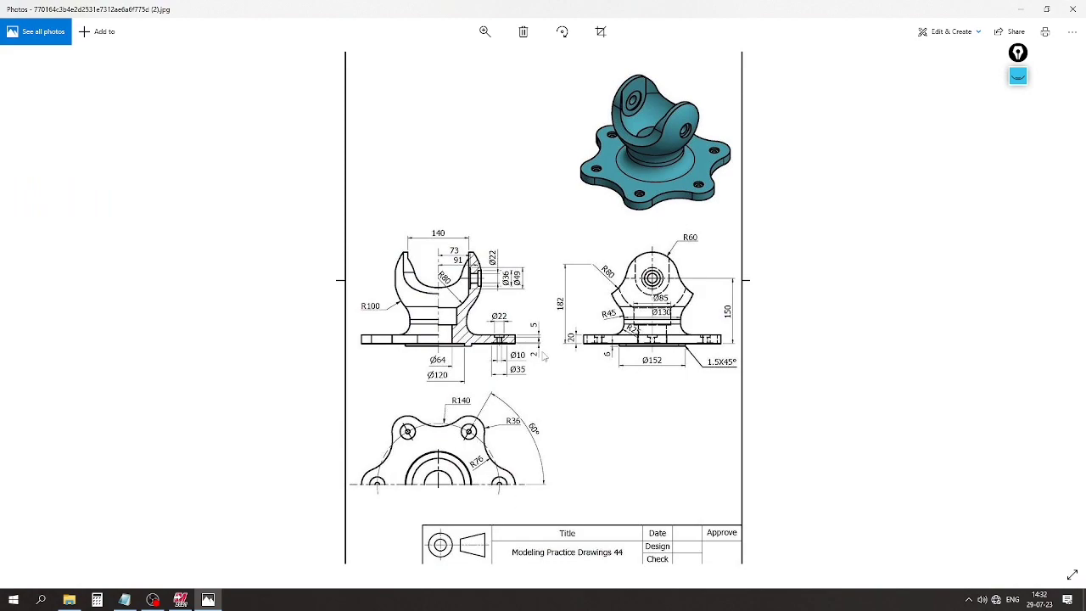
{"action": "left_click", "coordinate": [179, 600]}
{"action": "scroll", "coordinate": [451, 259], "scroll_direction": "up", "scroll_amount": 2}
{"action": "scroll", "coordinate": [568, 279], "scroll_direction": "down", "scroll_amount": 3}
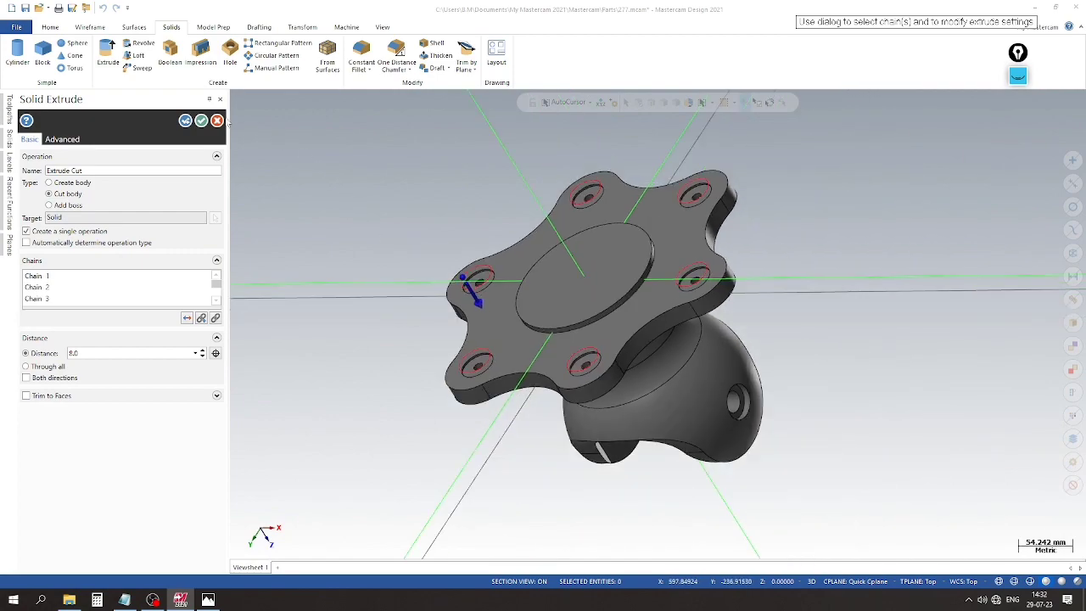
{"action": "left_click", "coordinate": [201, 121]}
{"action": "scroll", "coordinate": [303, 235], "scroll_direction": "up", "scroll_amount": 4}
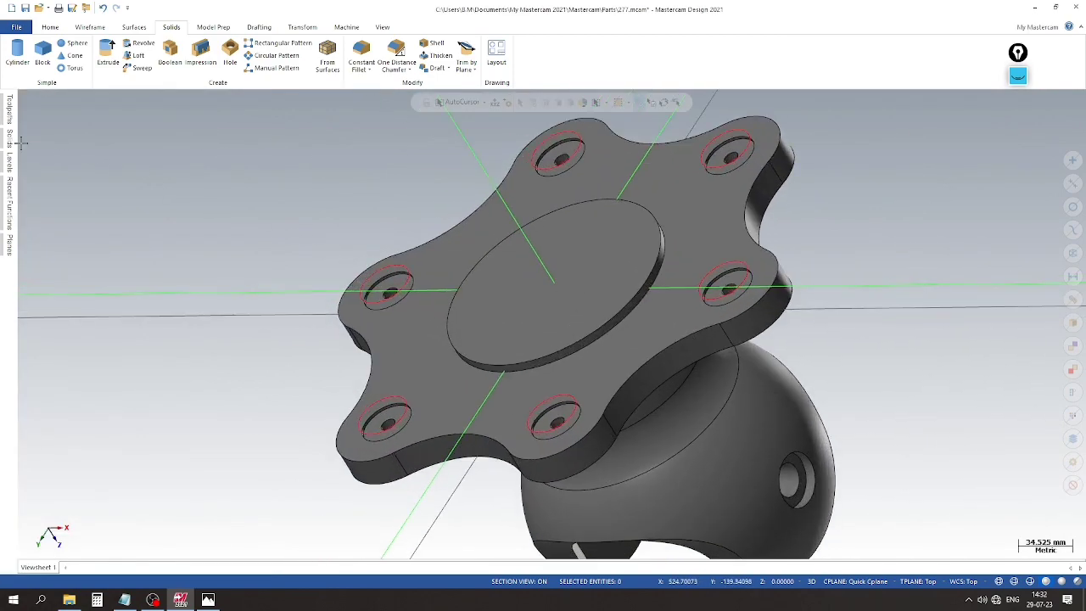
Add a new active level, hide level 10 holding the counterbore circles, and save the part.
{"action": "left_click", "coordinate": [6, 163]}
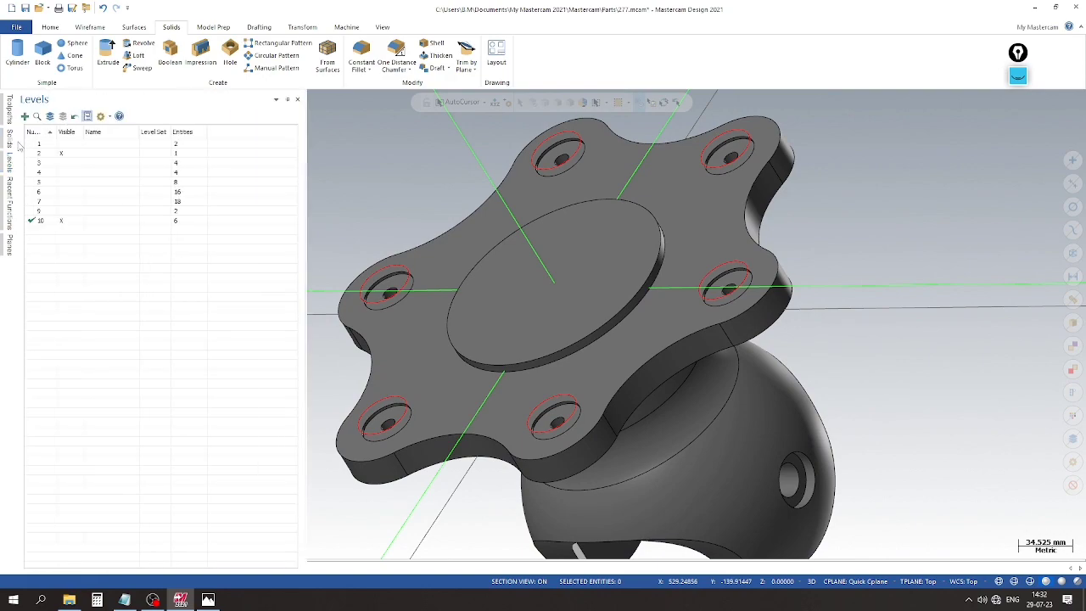
{"action": "left_click", "coordinate": [65, 213]}
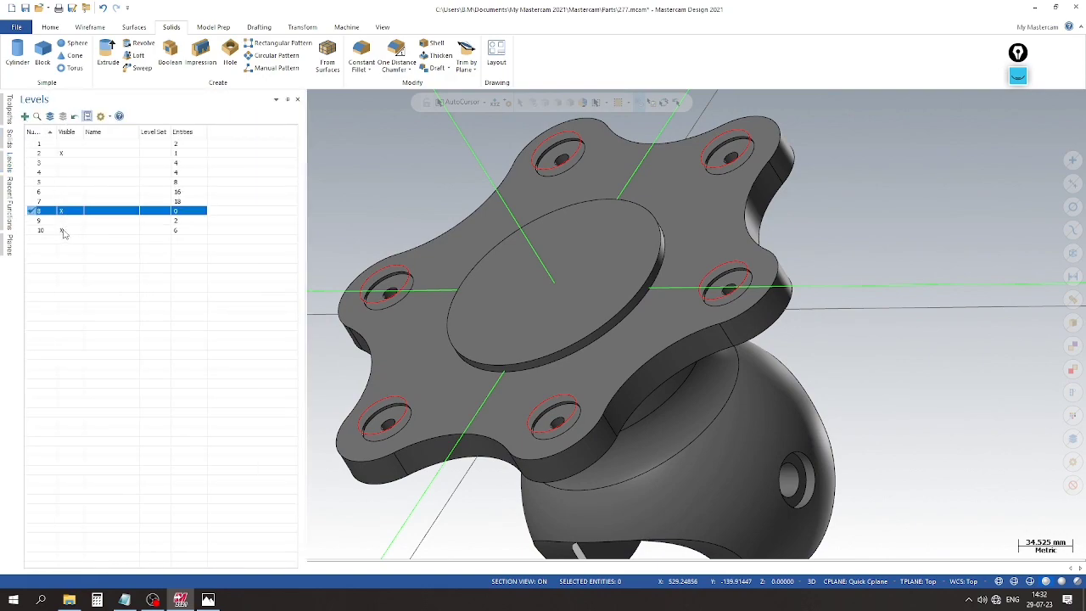
{"action": "left_click", "coordinate": [25, 8]}
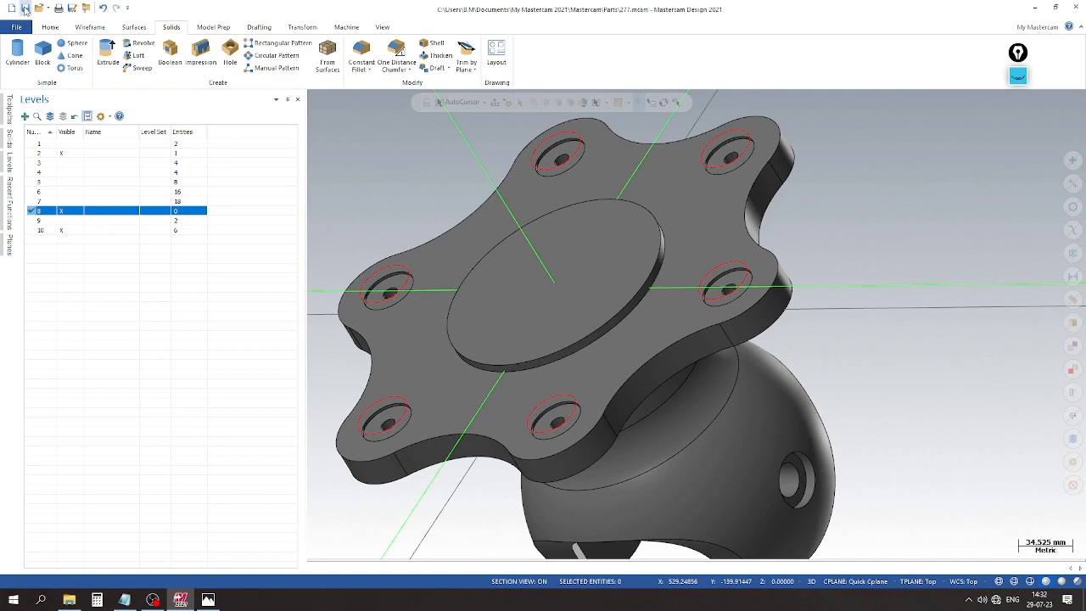
{"action": "scroll", "coordinate": [502, 235], "scroll_direction": "down", "scroll_amount": 3}
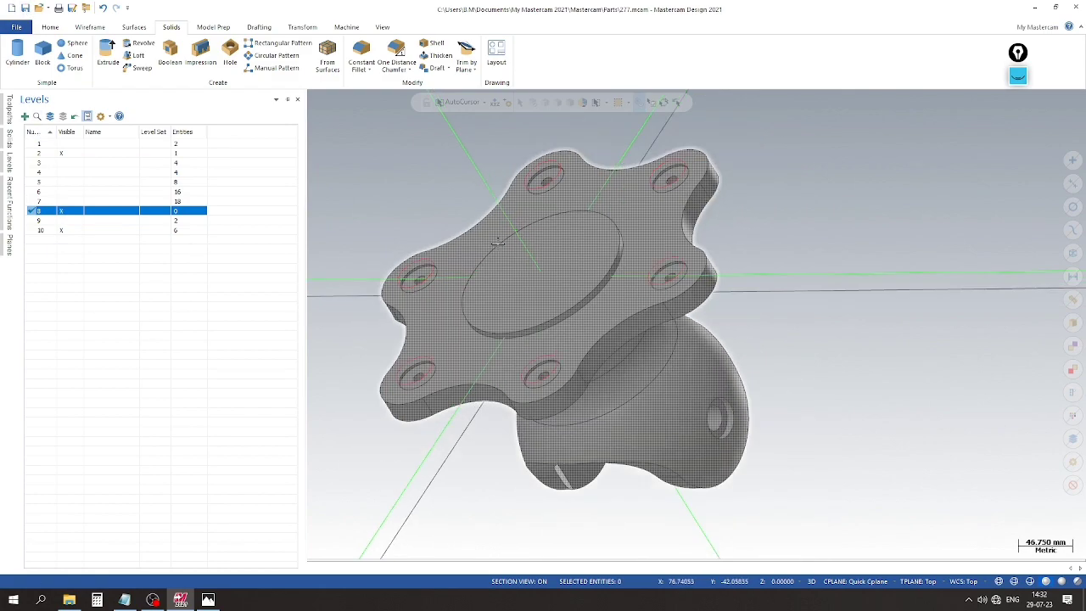
{"action": "scroll", "coordinate": [421, 264], "scroll_direction": "up", "scroll_amount": 2}
{"action": "scroll", "coordinate": [545, 267], "scroll_direction": "down", "scroll_amount": 2}
{"action": "left_click", "coordinate": [24, 117]}
{"action": "left_click", "coordinate": [62, 232]}
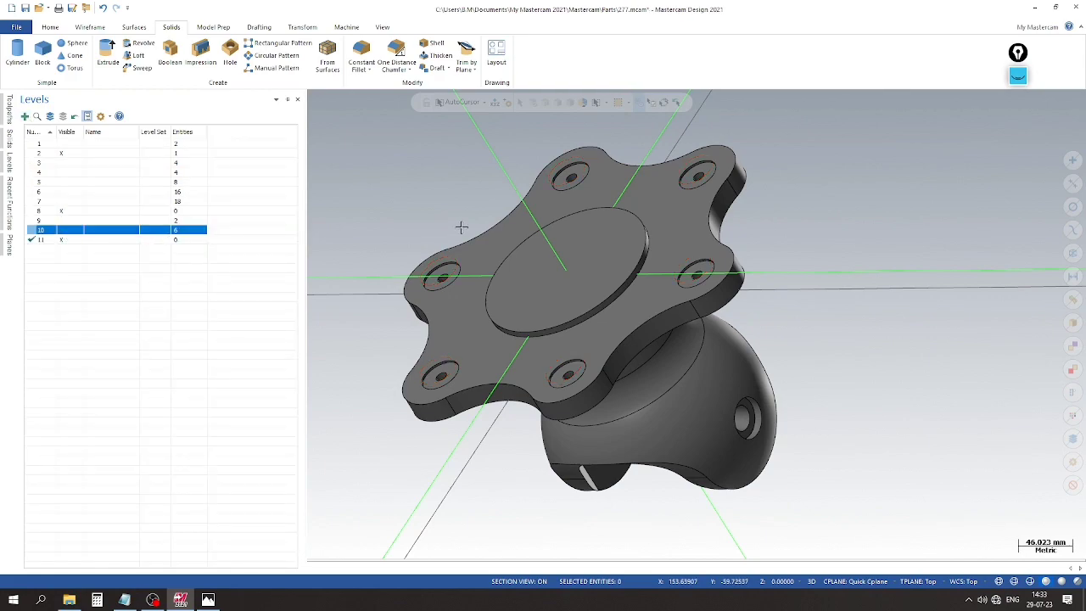
{"action": "left_click", "coordinate": [27, 8]}
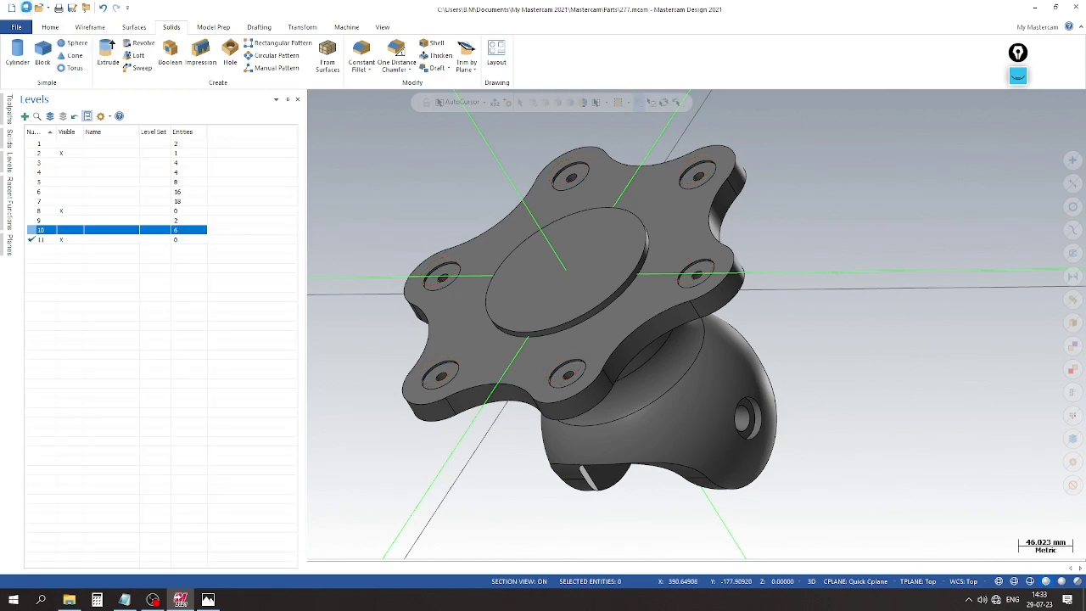
Set a Quick Cplane on the raised round face of the base plate's underside.
{"action": "middle_click_drag", "start_coordinate": [670, 280], "coordinate": [783, 257]}
{"action": "right_click", "coordinate": [785, 254]}
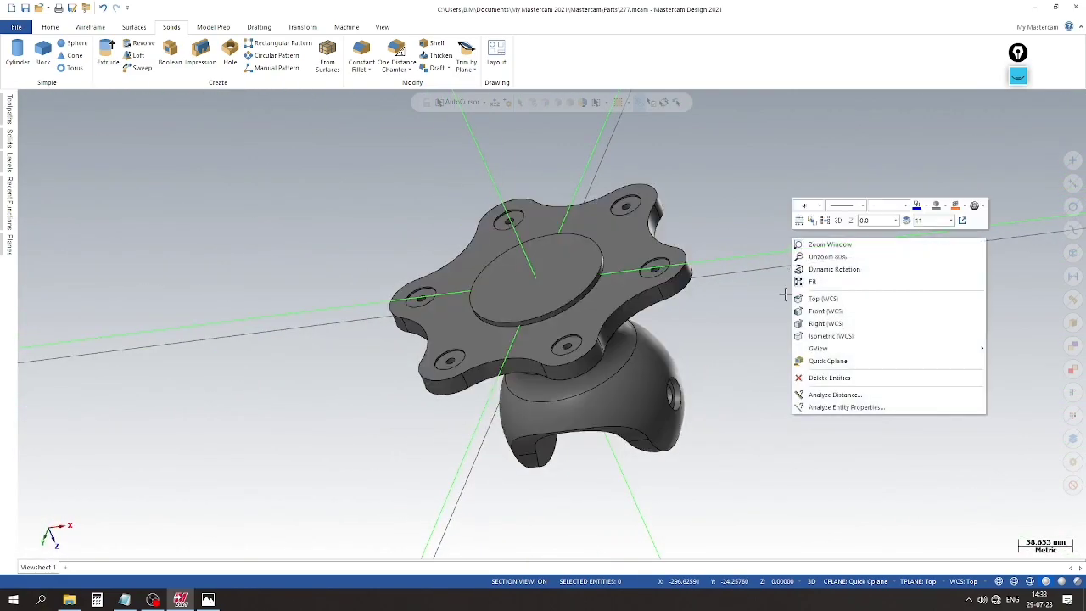
{"action": "left_click", "coordinate": [823, 362]}
{"action": "left_click", "coordinate": [542, 286]}
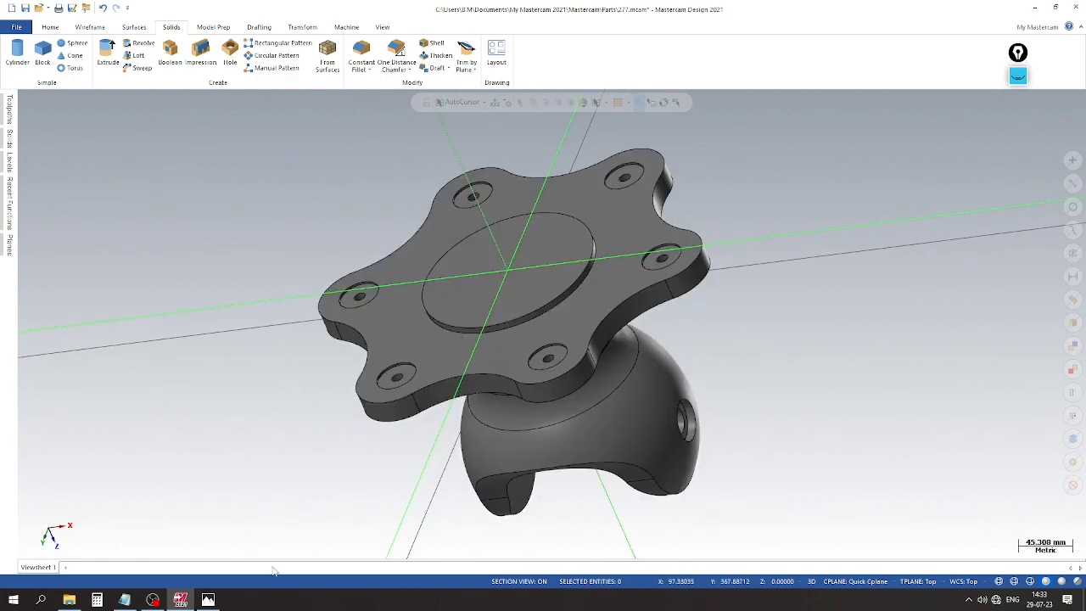
Check the recess diameters on the drawing and create a 120 mm diameter circle centred on the base plate's raised round face.
{"action": "left_click", "coordinate": [207, 598]}
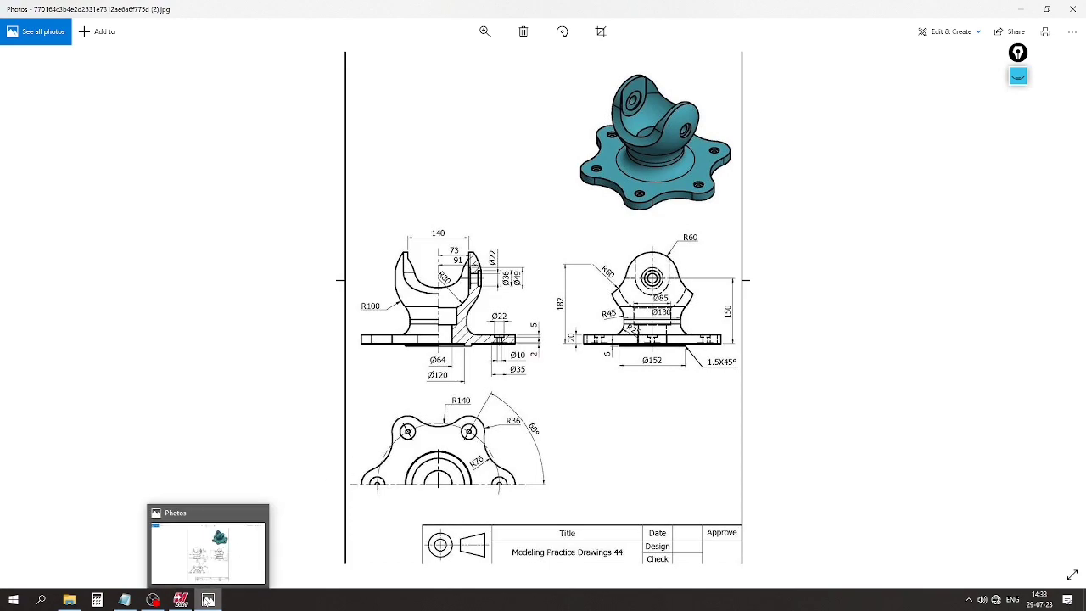
{"action": "left_click", "coordinate": [208, 599]}
{"action": "left_click", "coordinate": [89, 27]}
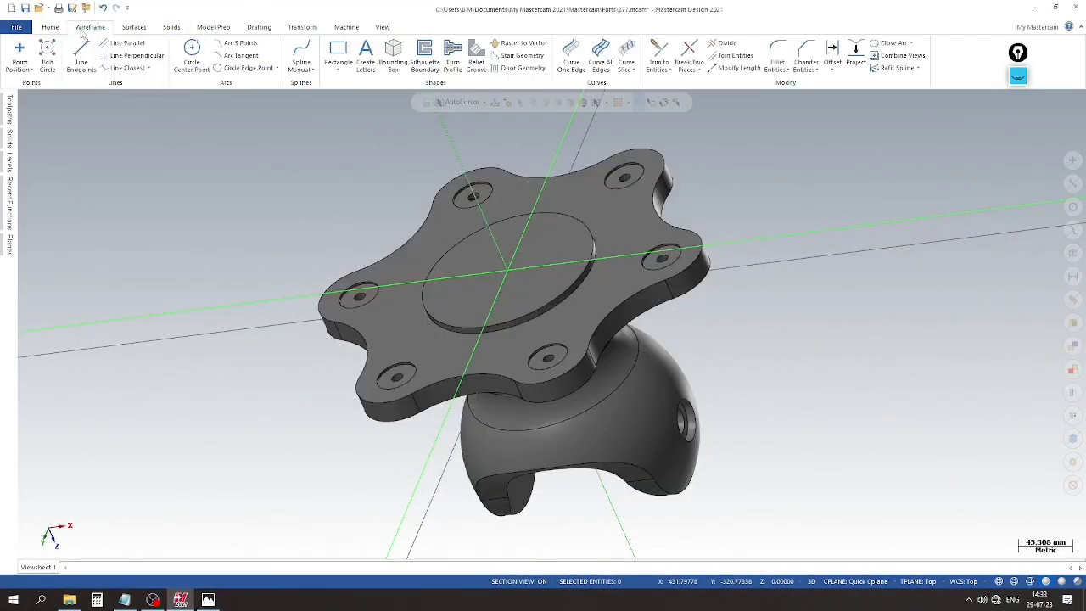
{"action": "left_click", "coordinate": [192, 52]}
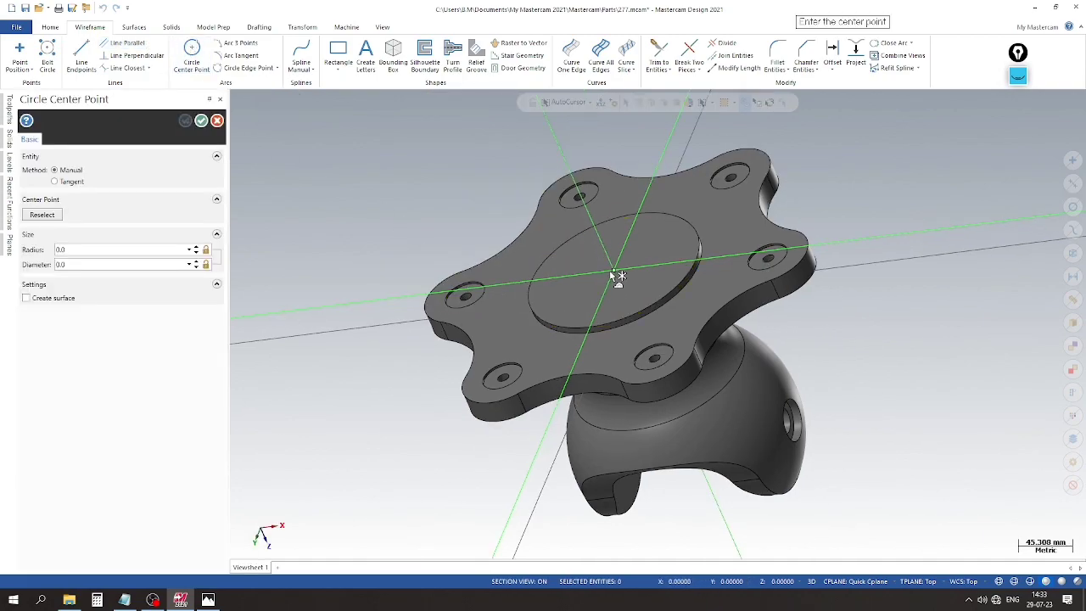
{"action": "left_click", "coordinate": [575, 327]}
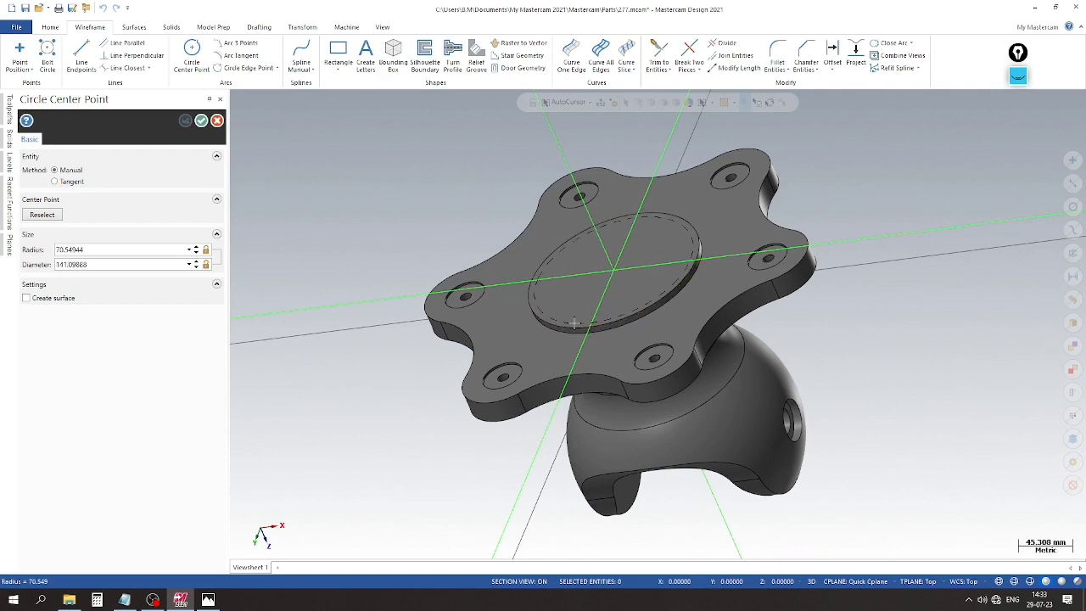
{"action": "left_click", "coordinate": [598, 297]}
{"action": "left_click", "coordinate": [116, 264]}
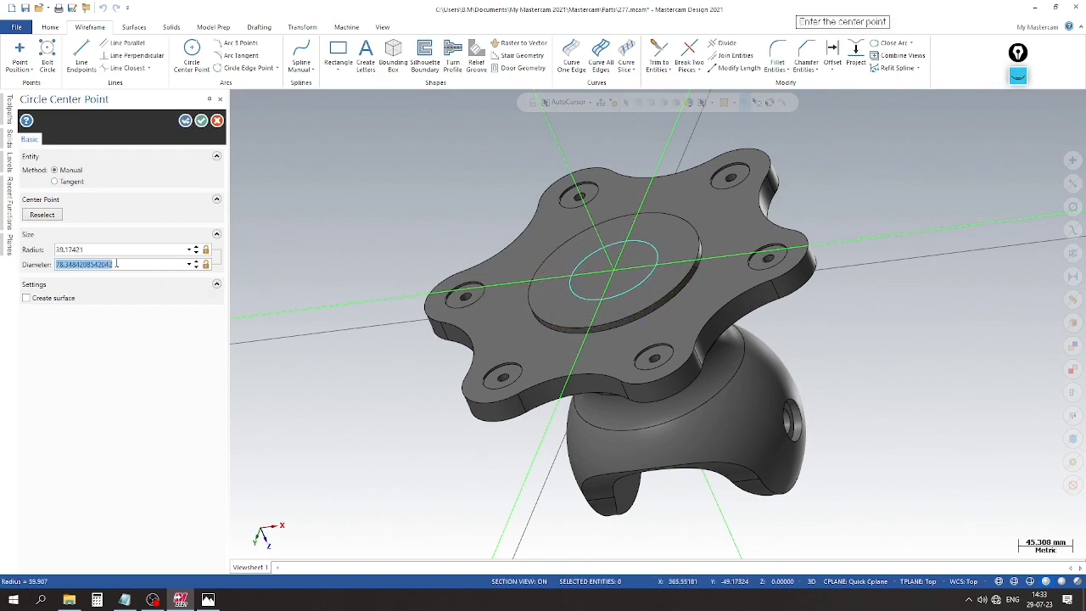
{"action": "type", "text": "120"}
{"action": "key", "text": "Return"}
{"action": "key", "text": "Return"}
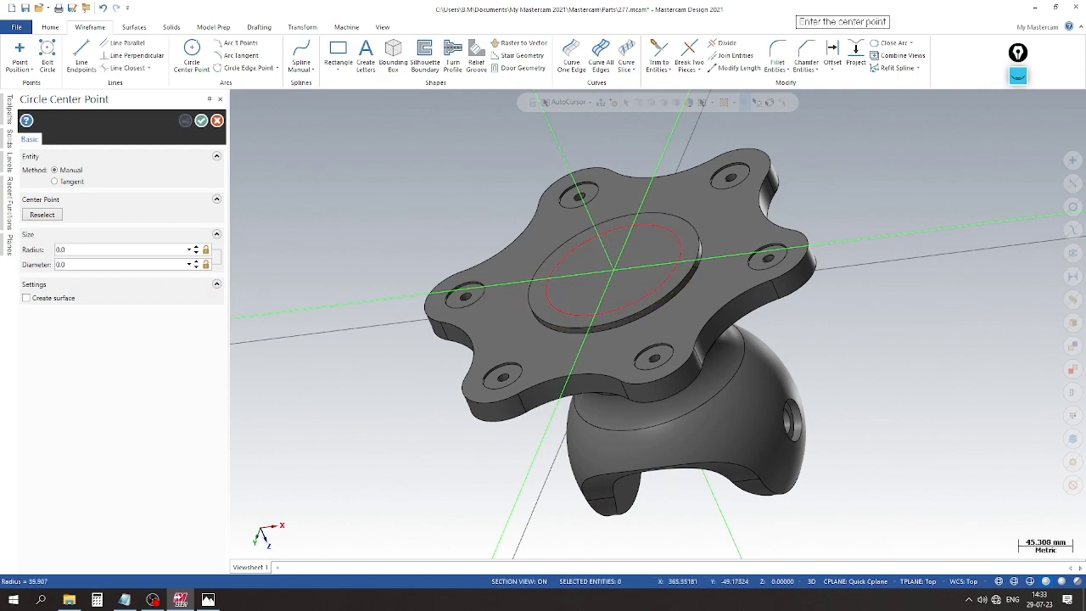
Create a concentric 64 mm diameter circle at the same centre and finish the circle command.
{"action": "left_click", "coordinate": [613, 269]}
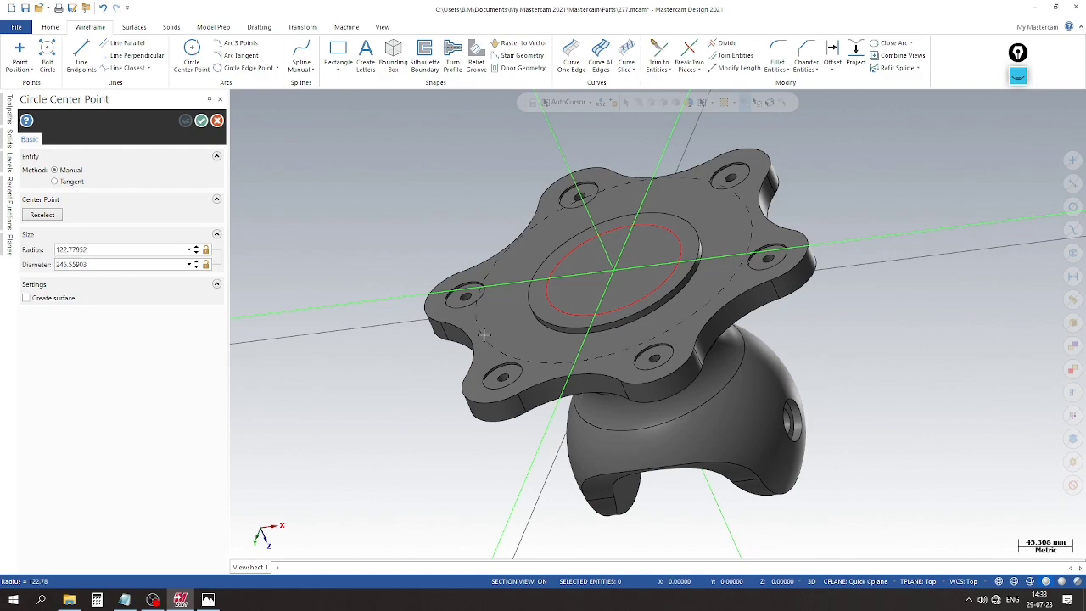
{"action": "left_click", "coordinate": [594, 293]}
{"action": "left_click", "coordinate": [120, 265]}
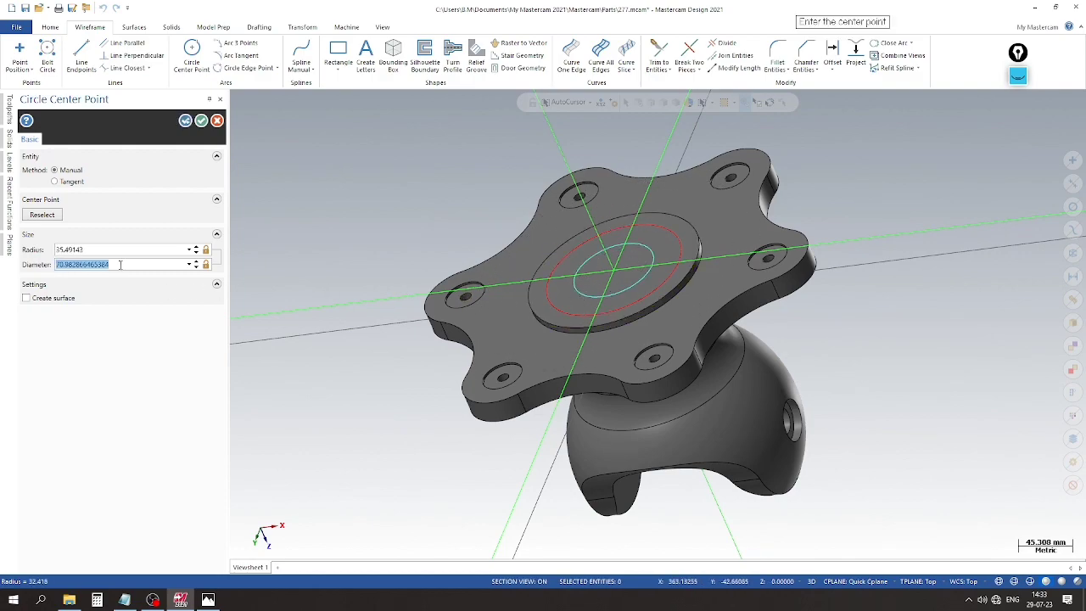
{"action": "type", "text": "64"}
{"action": "key", "text": "Return"}
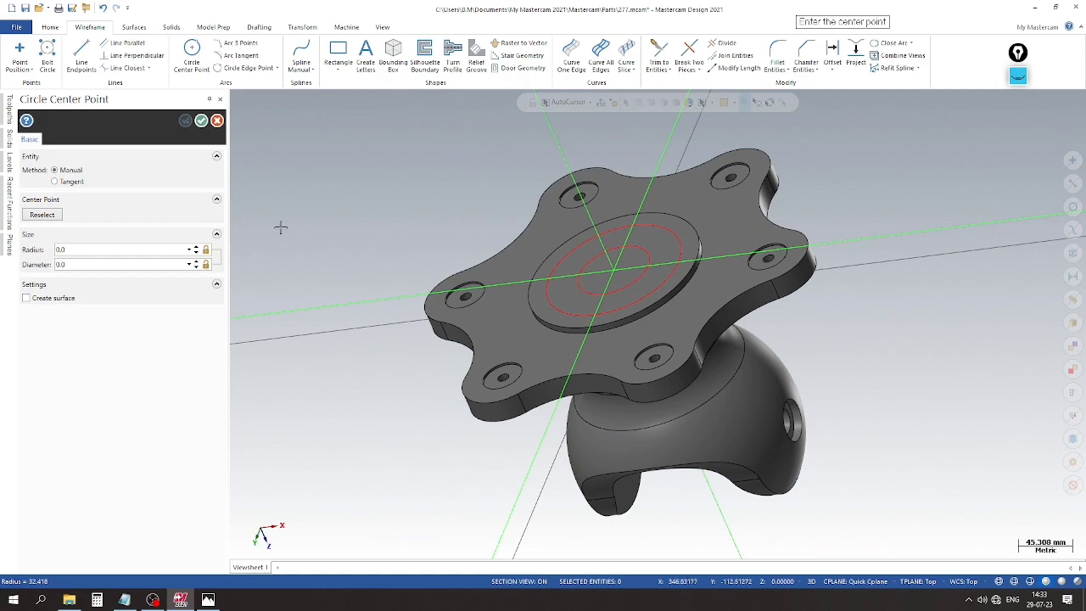
{"action": "left_click", "coordinate": [201, 120]}
Extrude Cut the 120 mm circle 6 mm deep, with its direction reversed to point into the base plate.
{"action": "middle_click_drag", "start_coordinate": [317, 237], "coordinate": [249, 225]}
{"action": "left_click", "coordinate": [171, 27]}
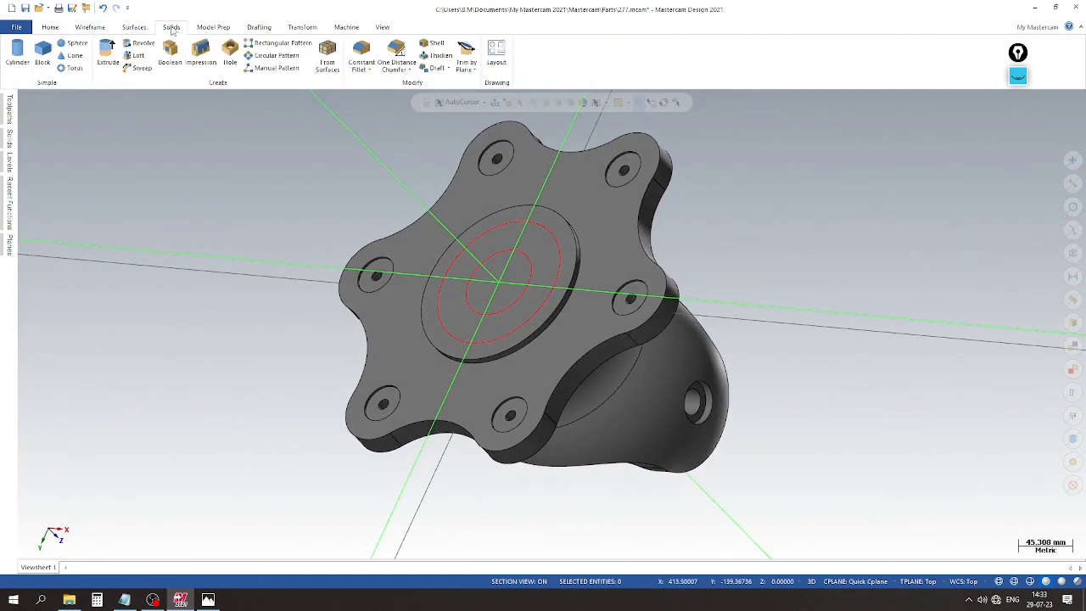
{"action": "left_click", "coordinate": [108, 53]}
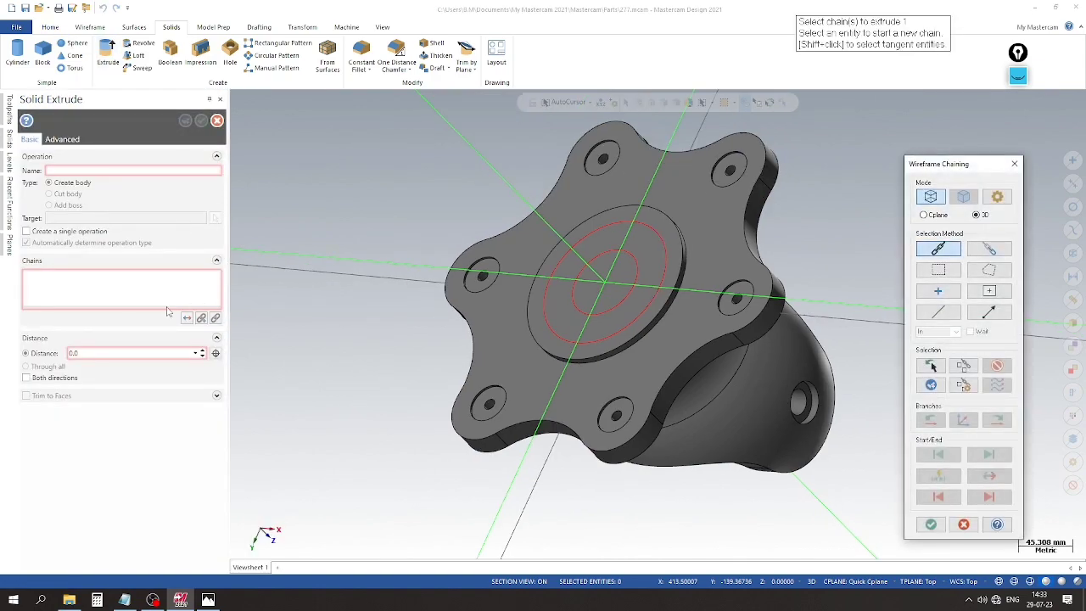
{"action": "left_click", "coordinate": [643, 227]}
{"action": "key", "text": "Return"}
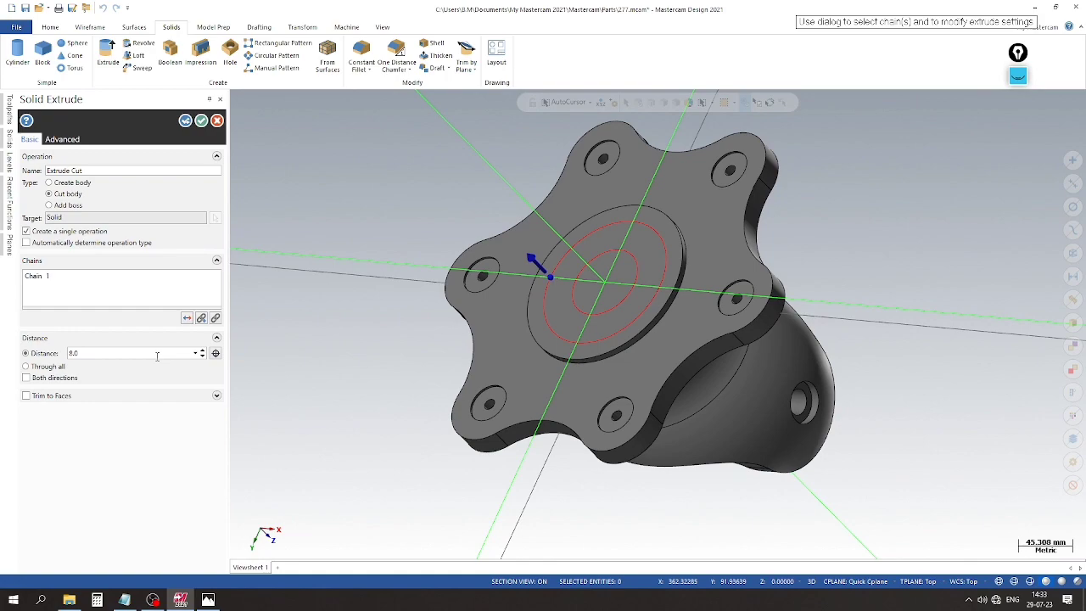
{"action": "left_click", "coordinate": [202, 355]}
{"action": "left_click", "coordinate": [186, 319]}
{"action": "scroll", "coordinate": [437, 199], "scroll_direction": "up", "scroll_amount": 1}
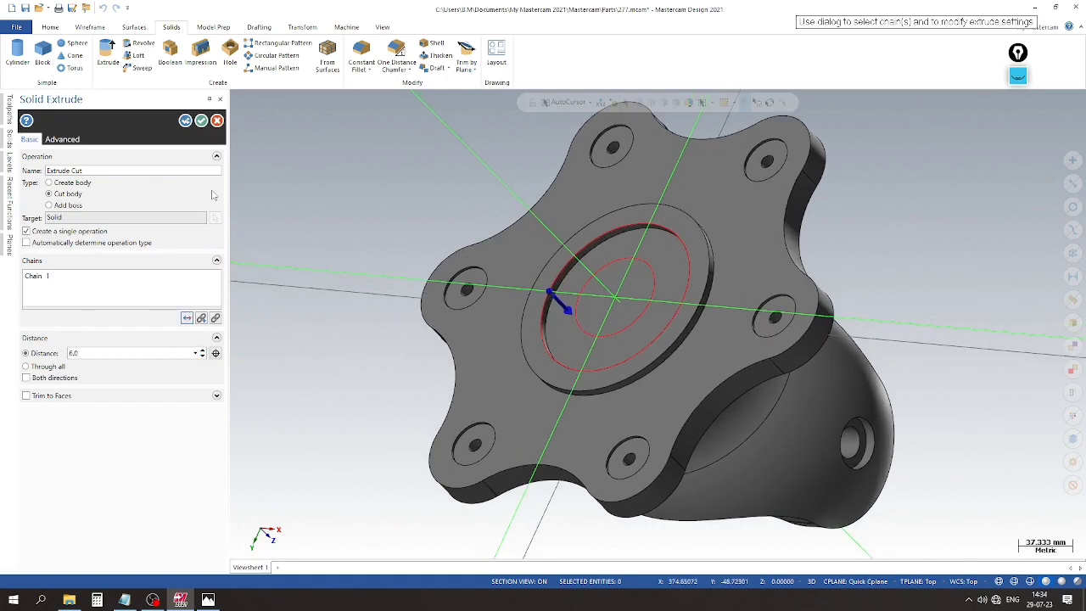
{"action": "left_click", "coordinate": [185, 122]}
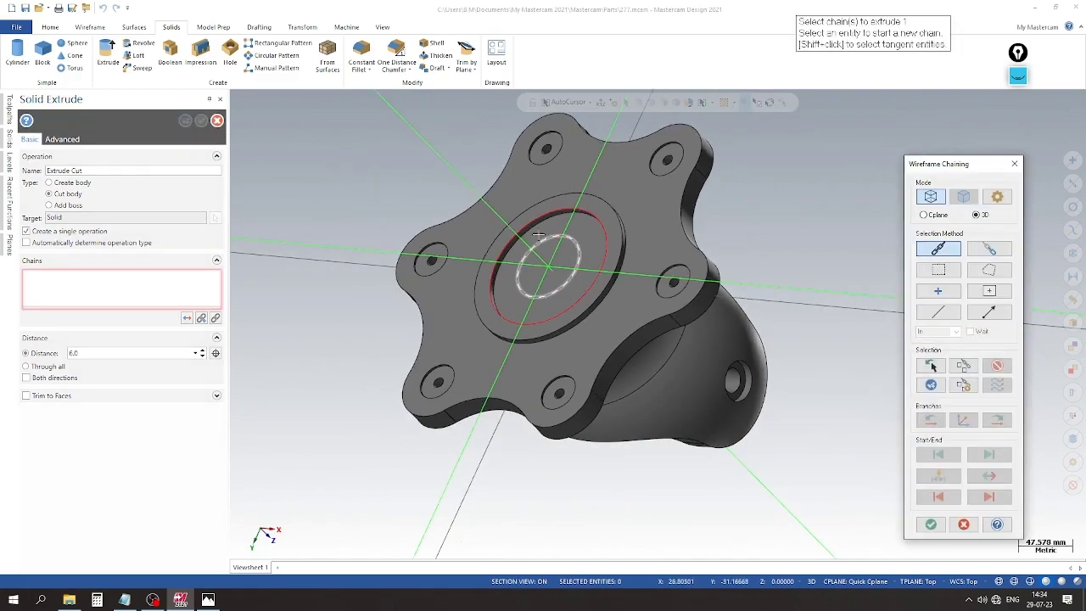
Extrude Cut the 64 mm circle through all to bore the bracket's centre hole.
{"action": "left_click", "coordinate": [537, 233]}
{"action": "left_click", "coordinate": [929, 523]}
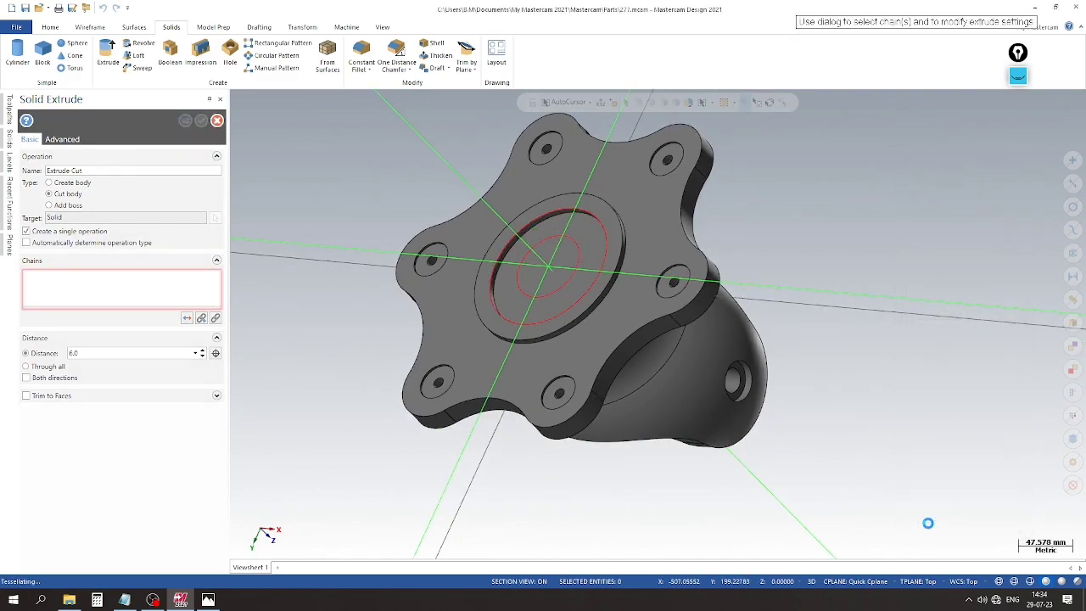
{"action": "middle_click_drag", "start_coordinate": [346, 238], "coordinate": [322, 309]}
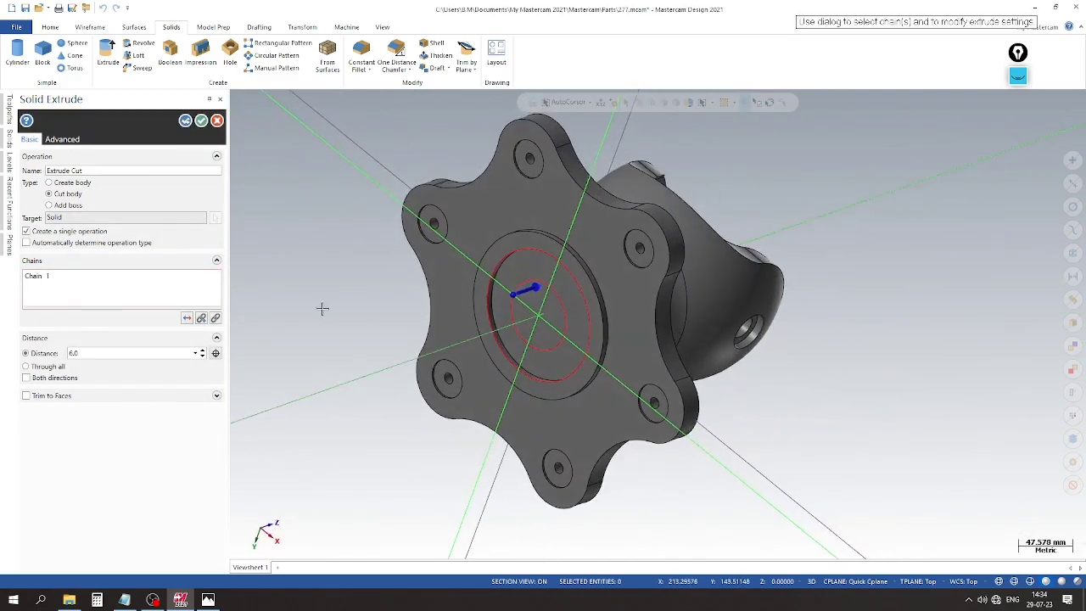
{"action": "left_click", "coordinate": [42, 368]}
{"action": "middle_click_drag", "start_coordinate": [517, 289], "coordinate": [368, 403]}
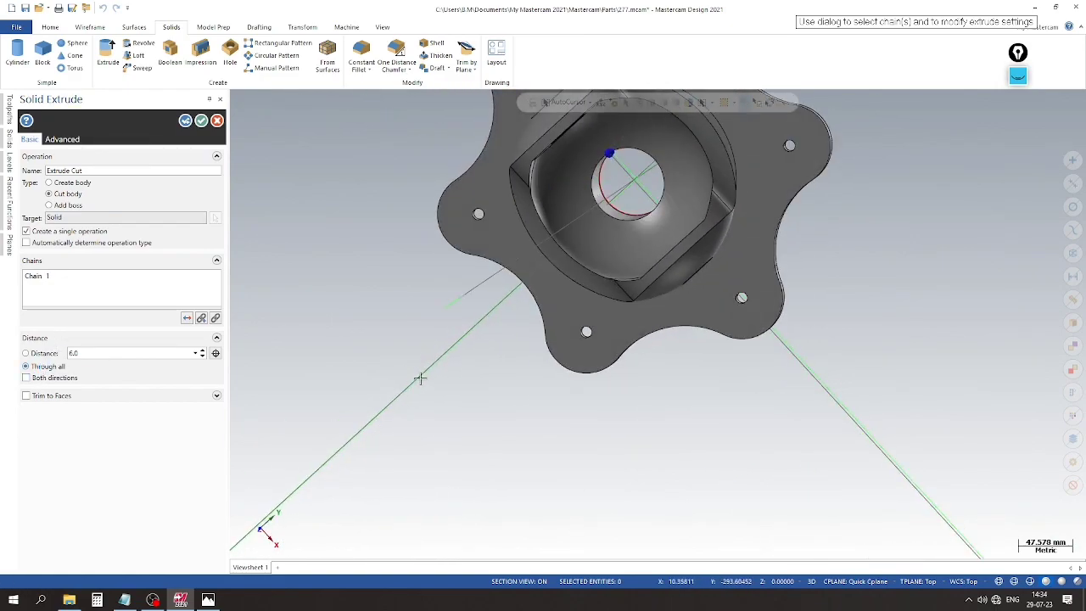
{"action": "scroll", "coordinate": [426, 375], "scroll_direction": "down", "scroll_amount": 3}
{"action": "scroll", "coordinate": [425, 376], "scroll_direction": "up", "scroll_amount": 2}
{"action": "scroll", "coordinate": [425, 376], "scroll_direction": "down", "scroll_amount": 3}
{"action": "middle_click_drag", "start_coordinate": [466, 408], "coordinate": [560, 277]}
{"action": "scroll", "coordinate": [517, 171], "scroll_direction": "up", "scroll_amount": 3}
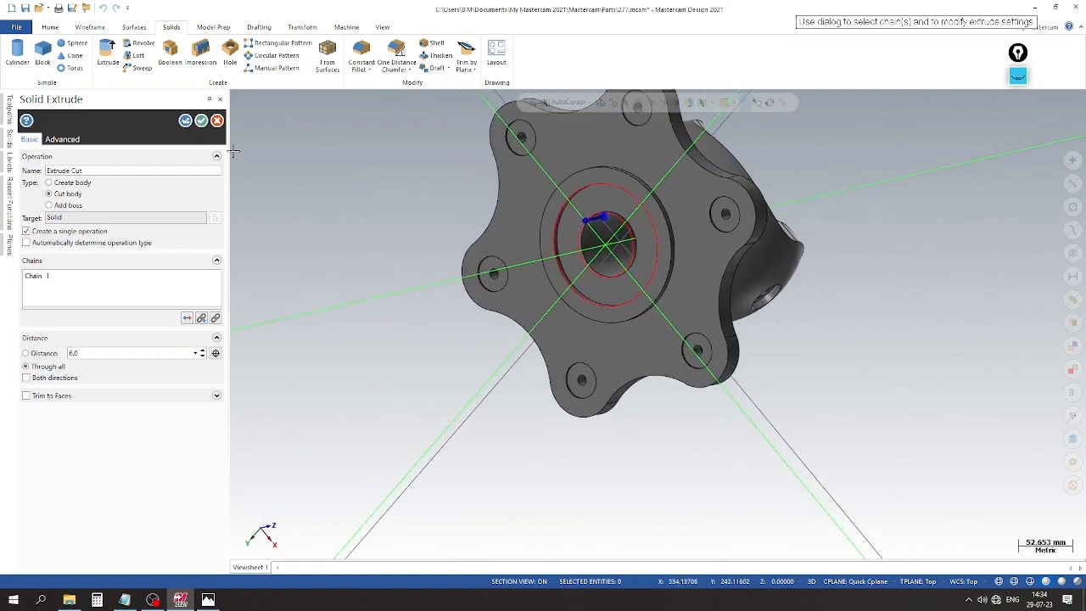
{"action": "left_click", "coordinate": [202, 121]}
Hide level 11 with the two recess circles, add a new active level and save the part.
{"action": "left_click", "coordinate": [7, 163]}
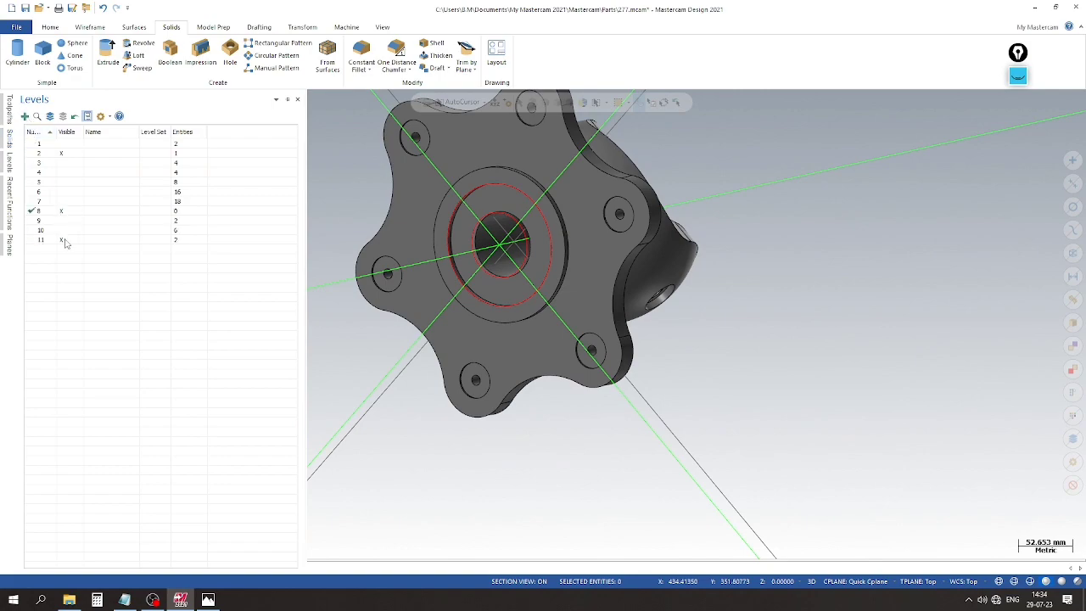
{"action": "left_click", "coordinate": [62, 240]}
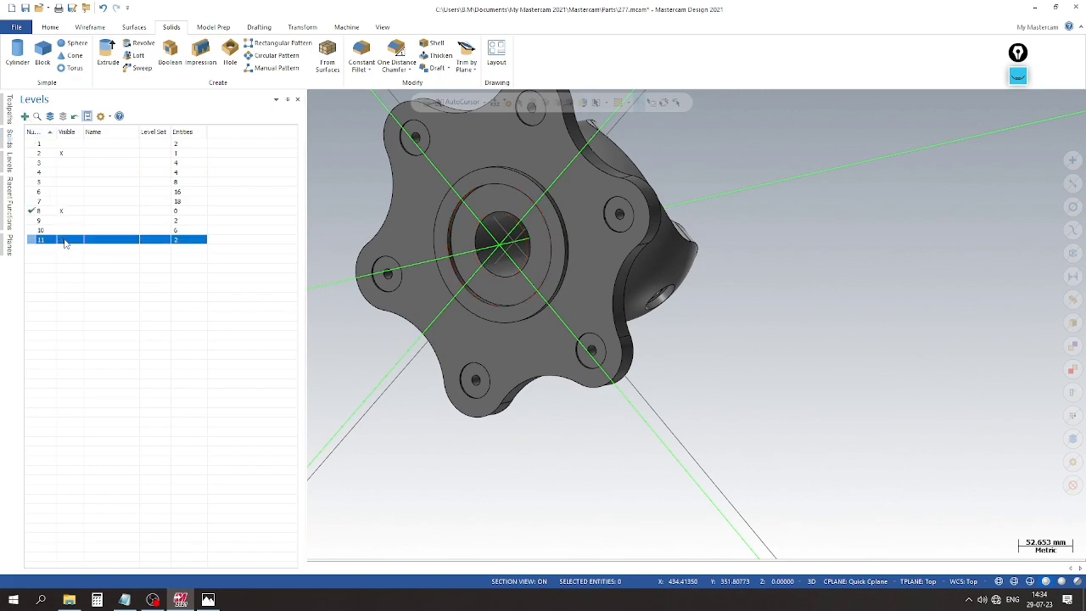
{"action": "left_click", "coordinate": [24, 117]}
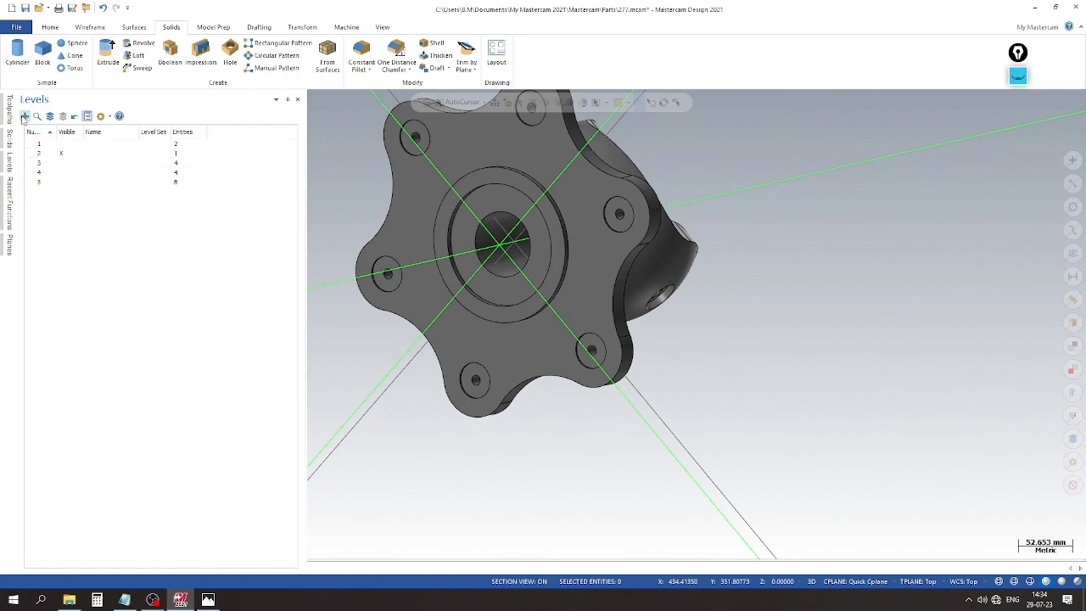
{"action": "left_click", "coordinate": [25, 8]}
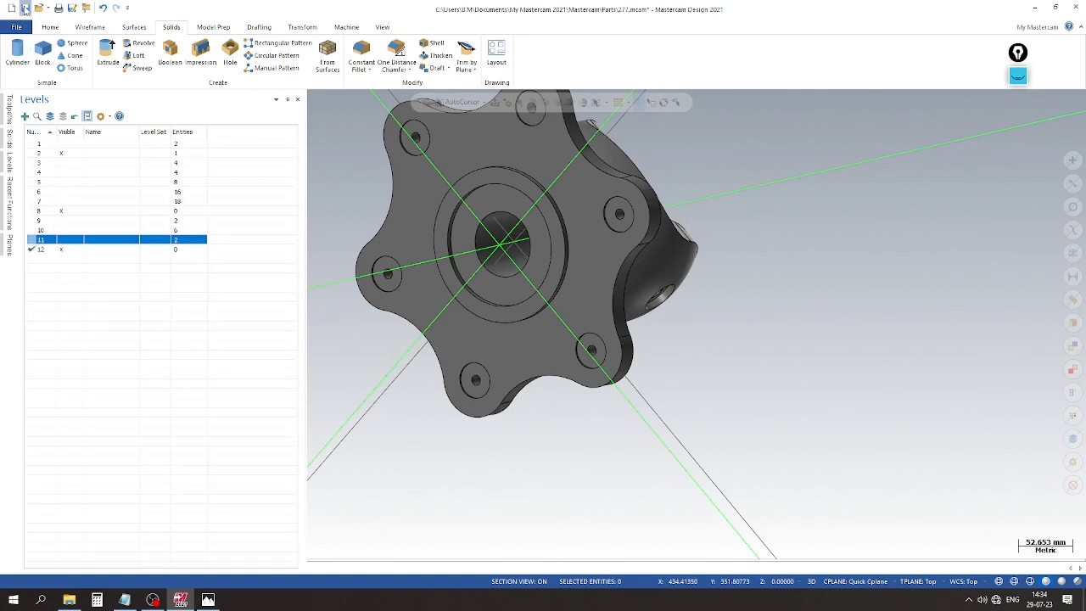
Examine the cut underside, then mark the base and upper bore diameters on the drawing with the pen and clear the marks.
{"action": "scroll", "coordinate": [540, 363], "scroll_direction": "down", "scroll_amount": 2}
{"action": "middle_click_drag", "start_coordinate": [540, 363], "coordinate": [567, 336]}
{"action": "scroll", "coordinate": [492, 243], "scroll_direction": "up", "scroll_amount": 3}
{"action": "scroll", "coordinate": [427, 253], "scroll_direction": "up", "scroll_amount": 2}
{"action": "left_click", "coordinate": [209, 599]}
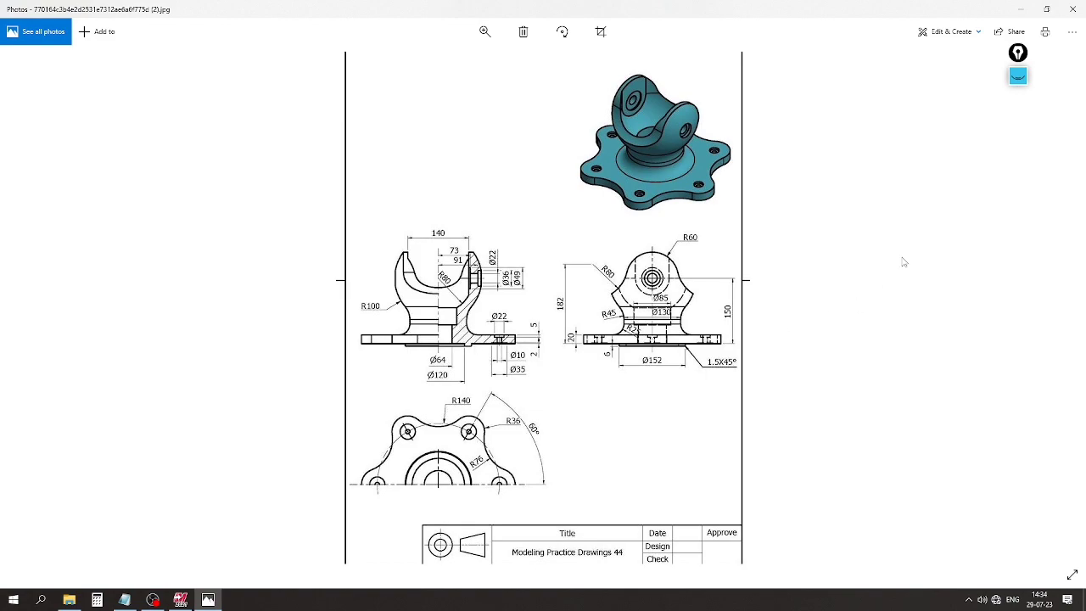
{"action": "left_click", "coordinate": [1017, 76]}
{"action": "left_click", "coordinate": [1018, 127]}
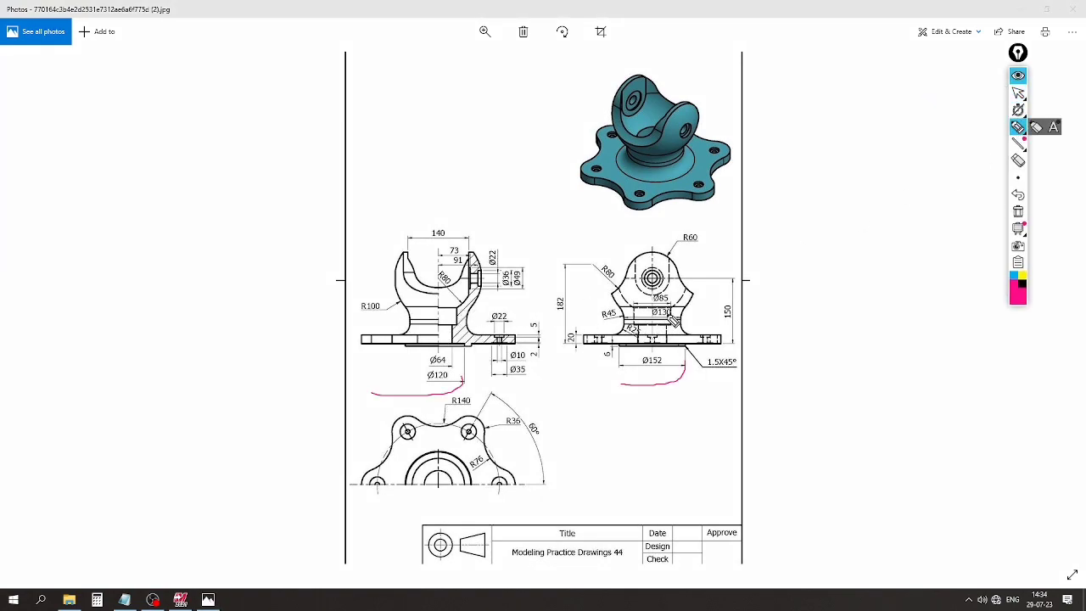
{"action": "mouse_move", "coordinate": [673, 303]}
{"action": "left_mouse_down"}
{"action": "mouse_move", "coordinate": [834, 192]}
{"action": "mouse_move", "coordinate": [751, 176]}
{"action": "mouse_move", "coordinate": [361, 318]}
{"action": "mouse_move", "coordinate": [450, 321]}
{"action": "left_mouse_up"}
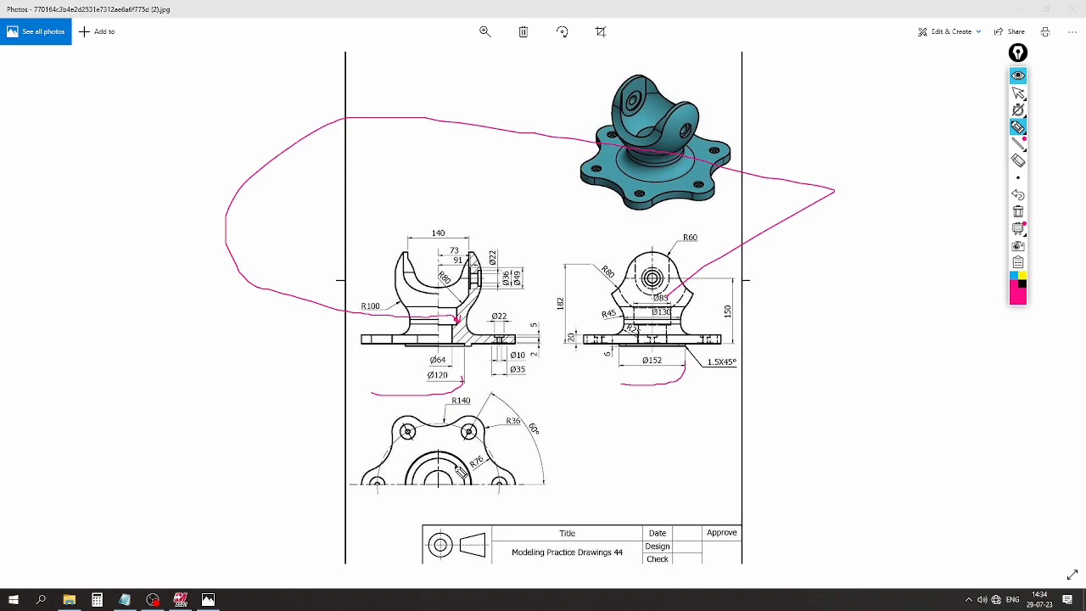
{"action": "left_click", "coordinate": [1018, 212]}
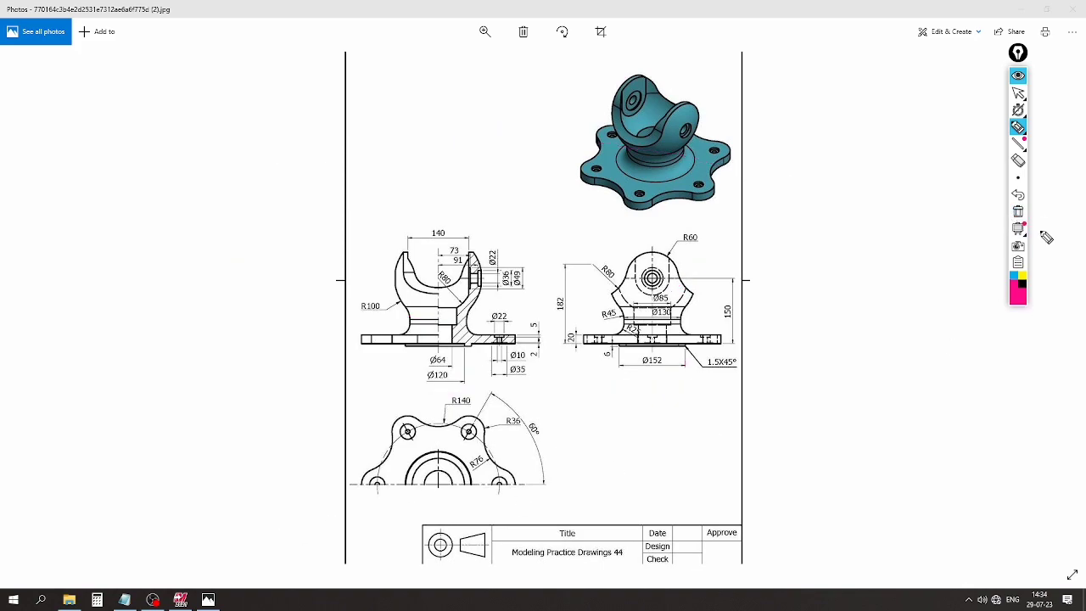
{"action": "left_click", "coordinate": [1018, 92]}
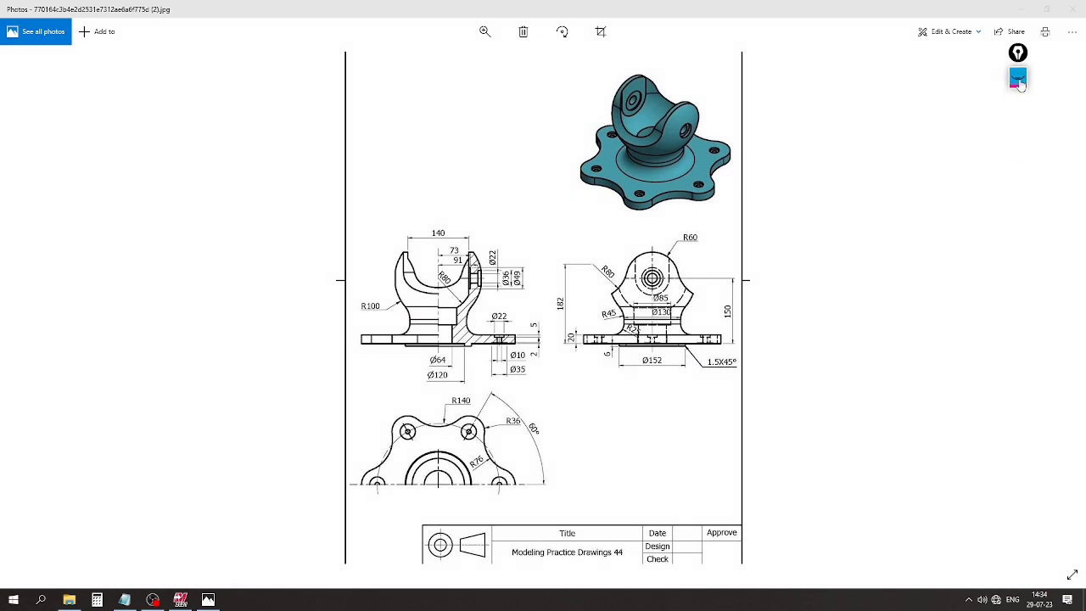
Return to the Mastercam part and set a quick construction plane on the underside of the base.
{"action": "left_click", "coordinate": [180, 600]}
{"action": "scroll", "coordinate": [224, 348], "scroll_direction": "down", "scroll_amount": 3}
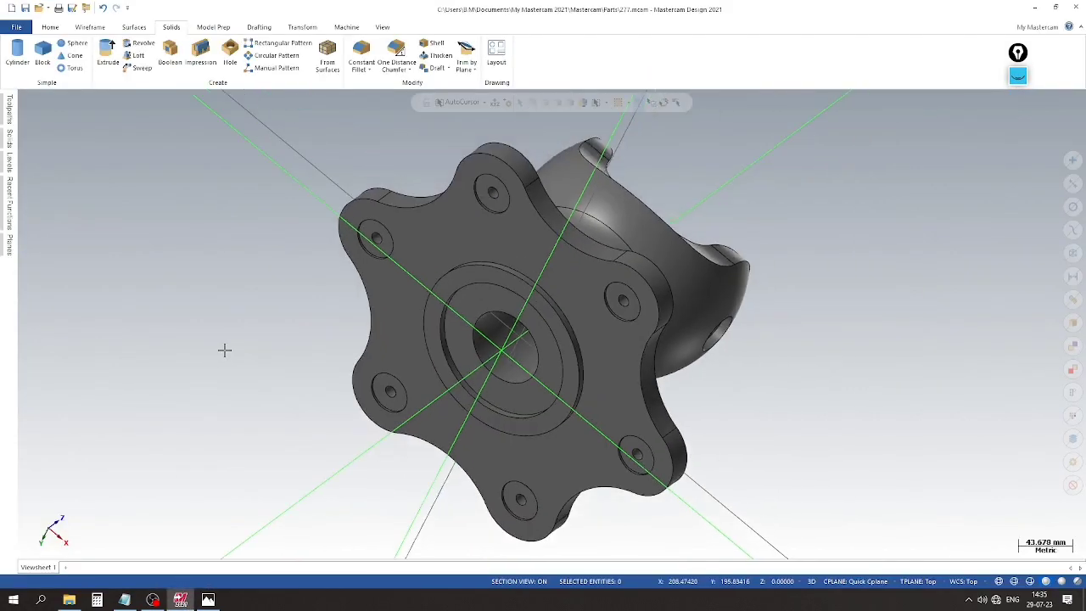
{"action": "mouse_move", "coordinate": [634, 417]}
{"action": "middle_mouse_down"}
{"action": "mouse_move", "coordinate": [639, 395]}
{"action": "mouse_move", "coordinate": [622, 426]}
{"action": "mouse_move", "coordinate": [589, 431]}
{"action": "mouse_move", "coordinate": [397, 377]}
{"action": "mouse_move", "coordinate": [140, 194]}
{"action": "middle_mouse_up"}
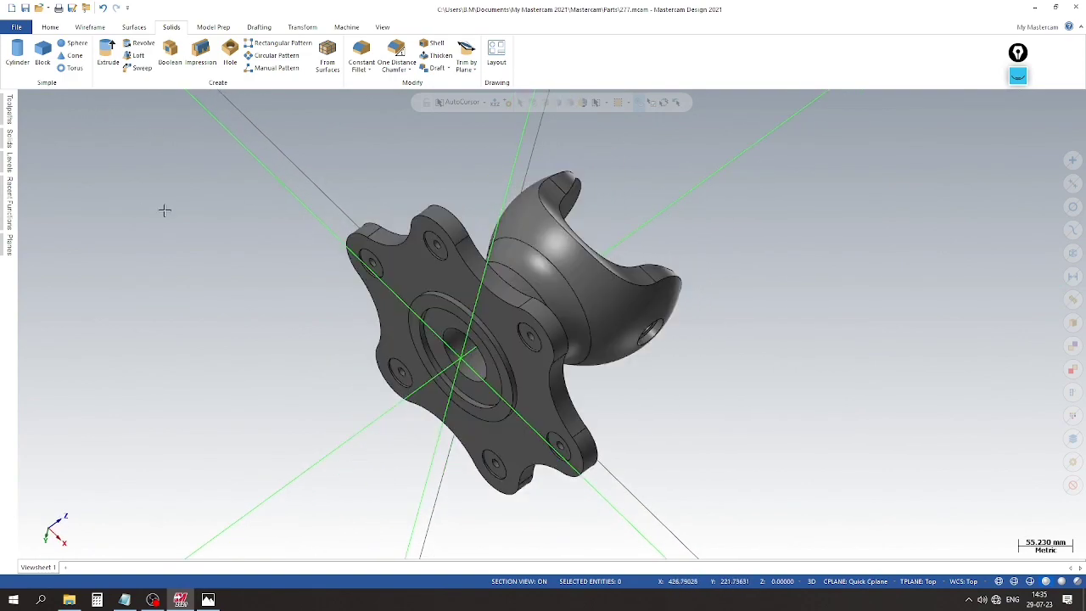
{"action": "right_click", "coordinate": [209, 227]}
{"action": "left_click", "coordinate": [246, 351]}
{"action": "left_click", "coordinate": [512, 355]}
Draw an 85 mm diameter circle centred on the bore at the base's underside.
{"action": "left_click", "coordinate": [90, 27]}
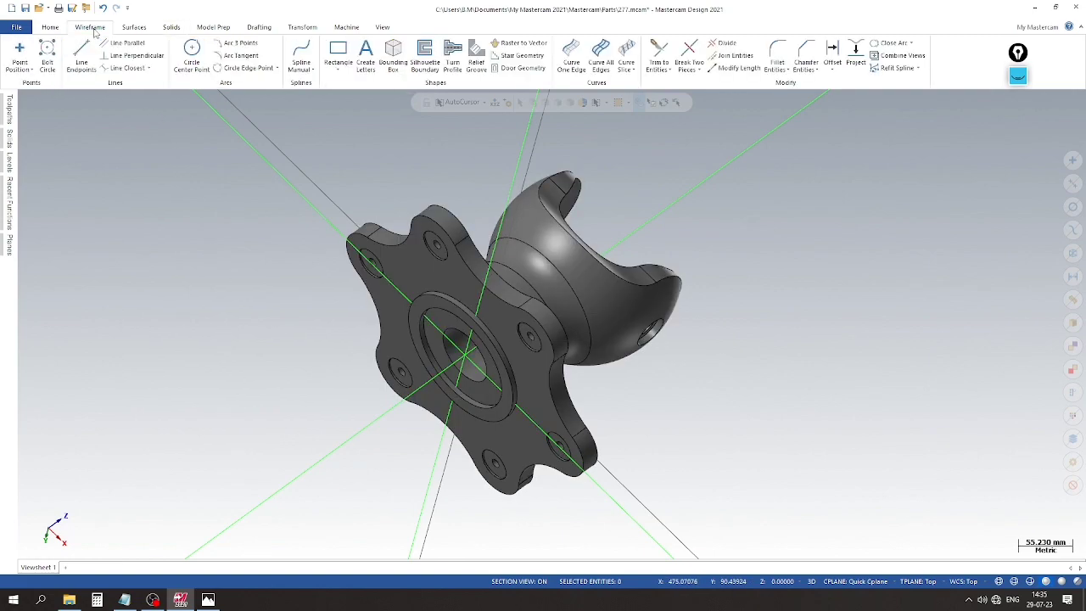
{"action": "left_click", "coordinate": [191, 47]}
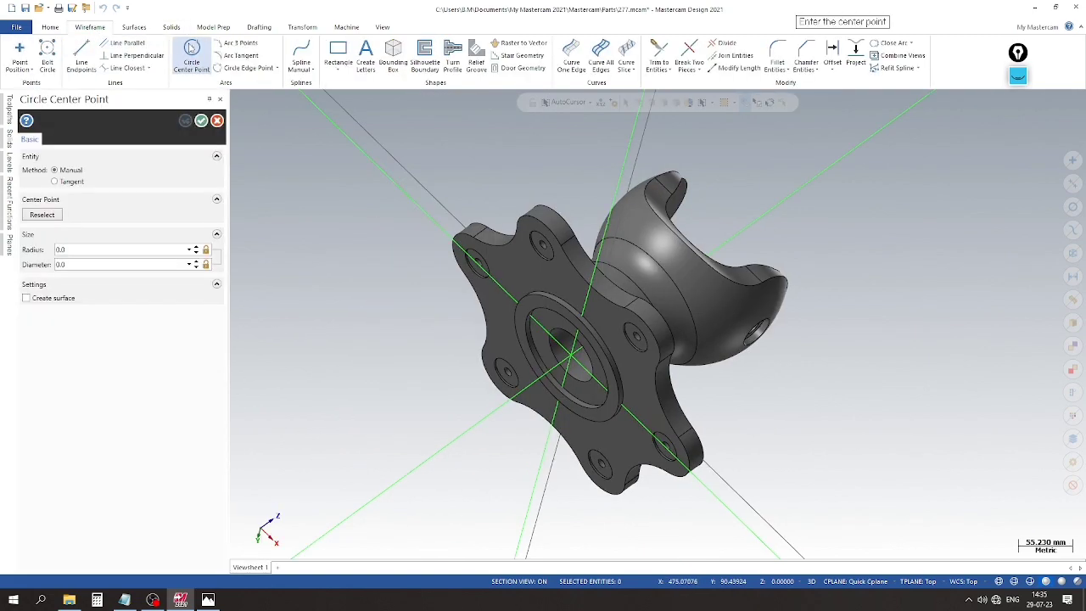
{"action": "left_click", "coordinate": [569, 368]}
{"action": "middle_click_drag", "start_coordinate": [460, 327], "coordinate": [359, 322]}
{"action": "left_click", "coordinate": [106, 264]}
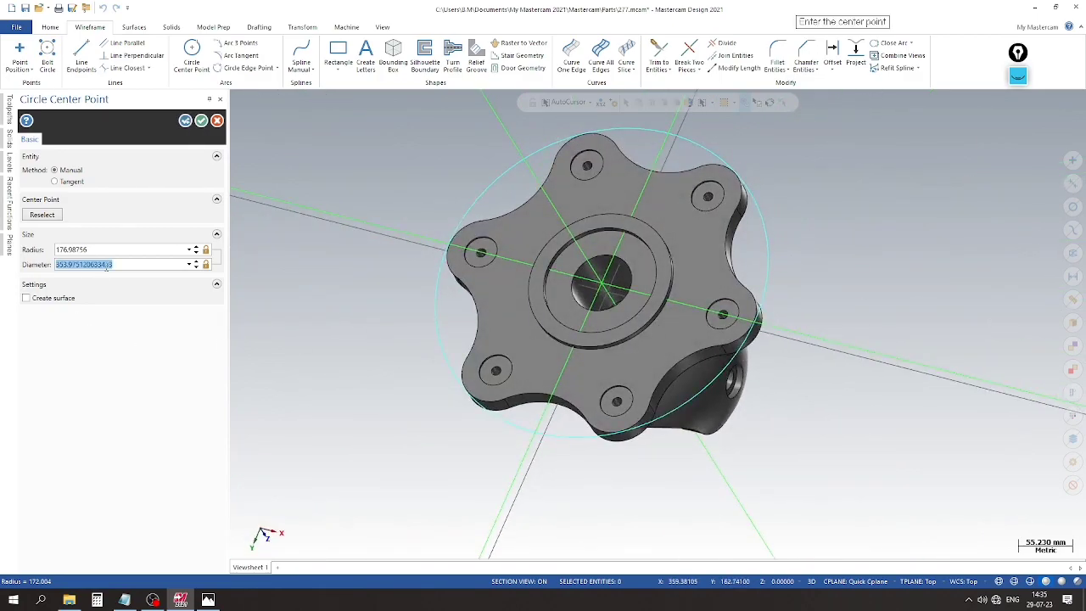
{"action": "type", "text": "85"}
{"action": "key", "text": "Return"}
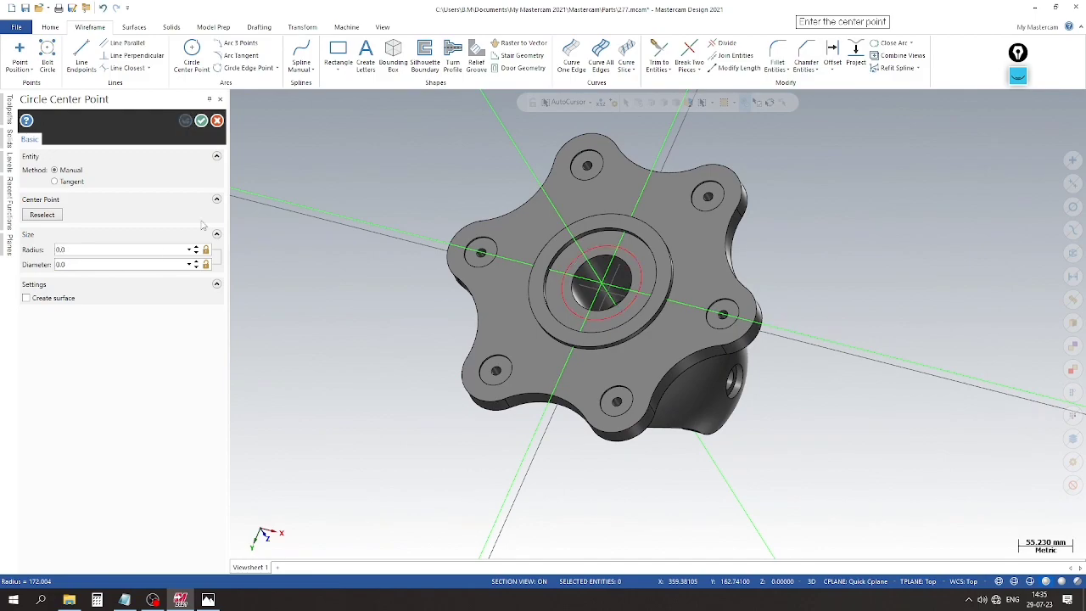
{"action": "left_click", "coordinate": [202, 124]}
Translate a copy of the 85 mm circle by -49 mm in Z, placing it up inside the neck.
{"action": "left_click", "coordinate": [487, 246]}
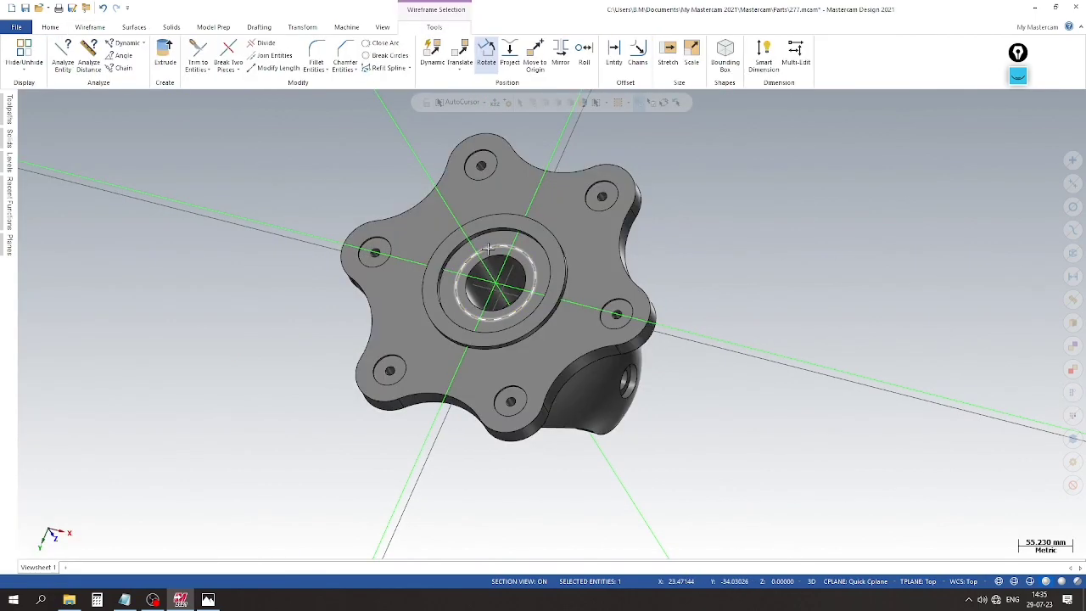
{"action": "right_click", "coordinate": [703, 228]}
{"action": "left_click", "coordinate": [737, 299]}
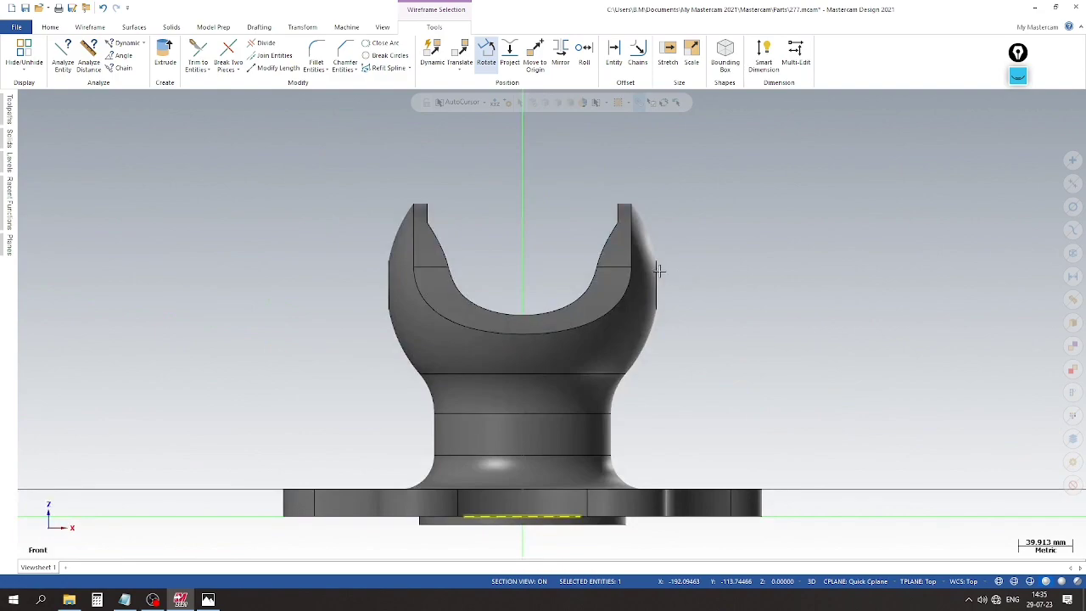
{"action": "left_click", "coordinate": [459, 53]}
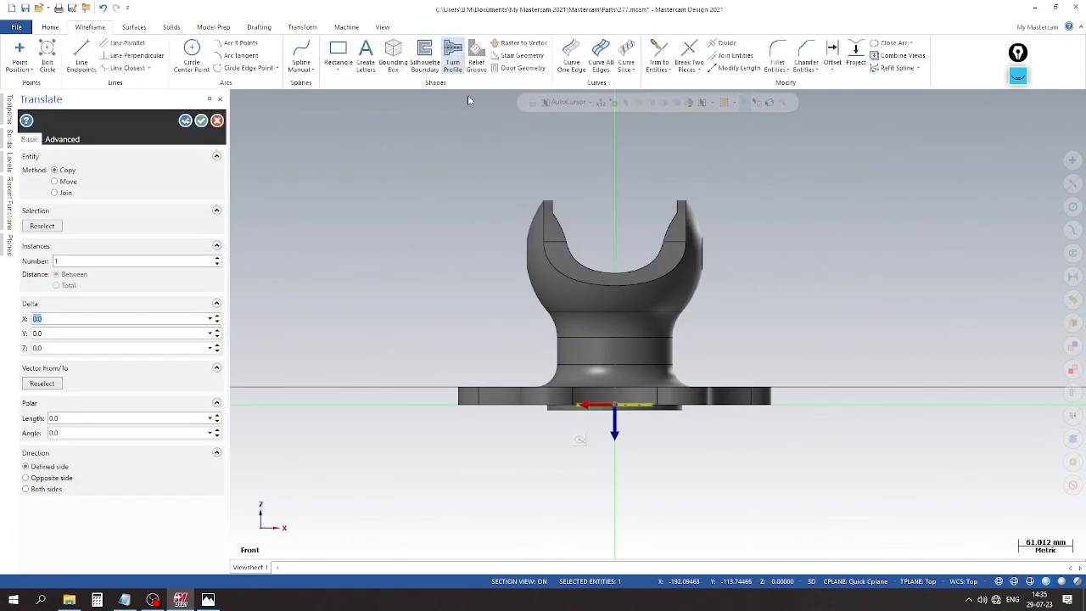
{"action": "left_click_drag", "start_coordinate": [613, 416], "coordinate": [612, 360]}
{"action": "left_click", "coordinate": [67, 348]}
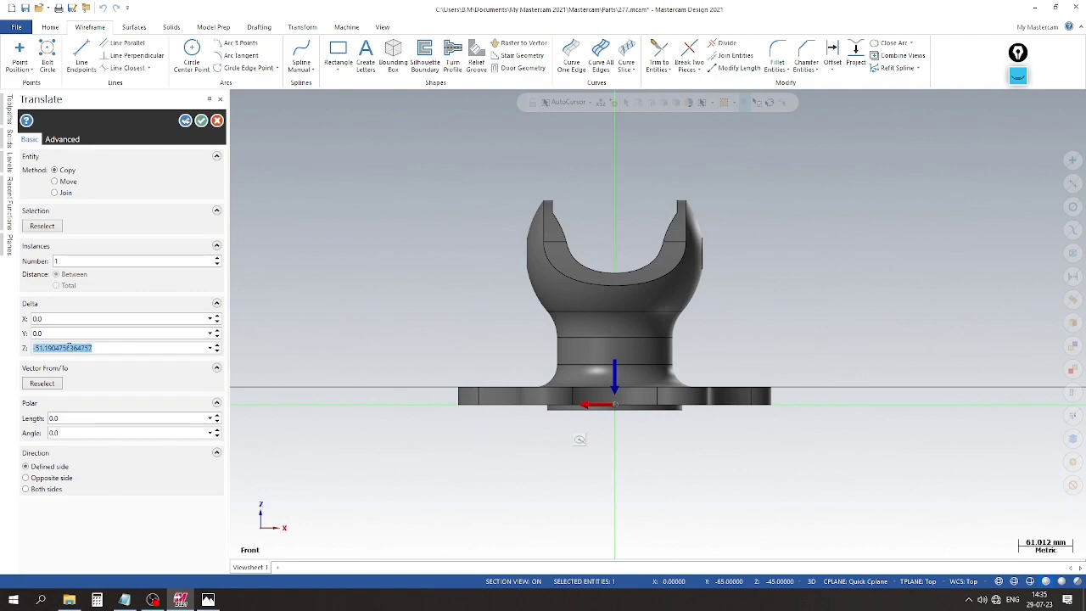
{"action": "key", "text": "BackSpace"}
{"action": "key", "text": "Return"}
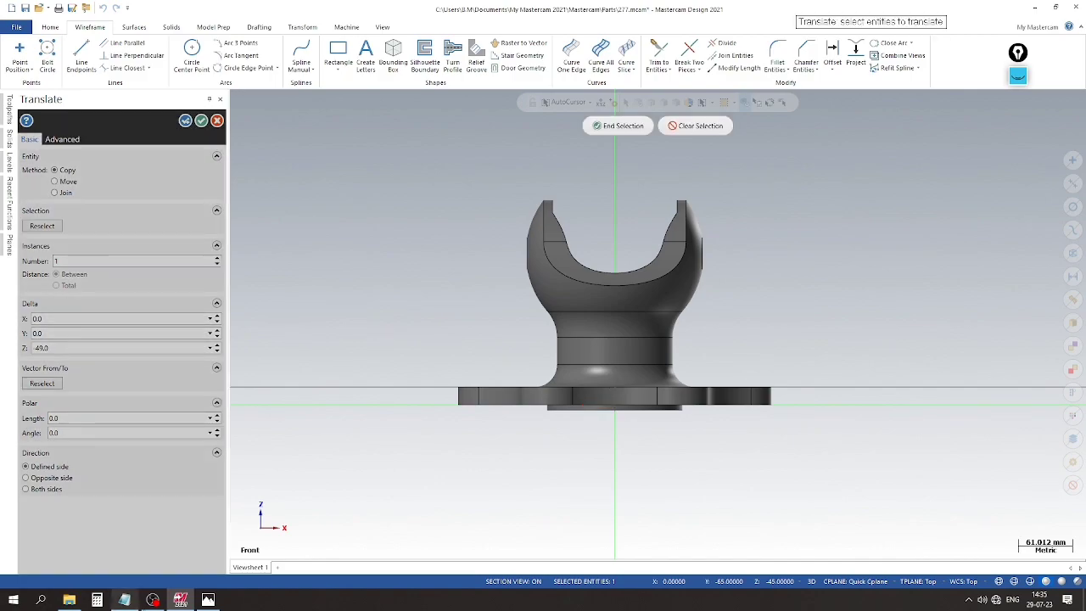
{"action": "key", "text": "Escape"}
Examine the copied circle's height inside the neck in wireframe display from the front.
{"action": "middle_click_drag", "start_coordinate": [653, 478], "coordinate": [600, 487]}
{"action": "left_click", "coordinate": [998, 581]}
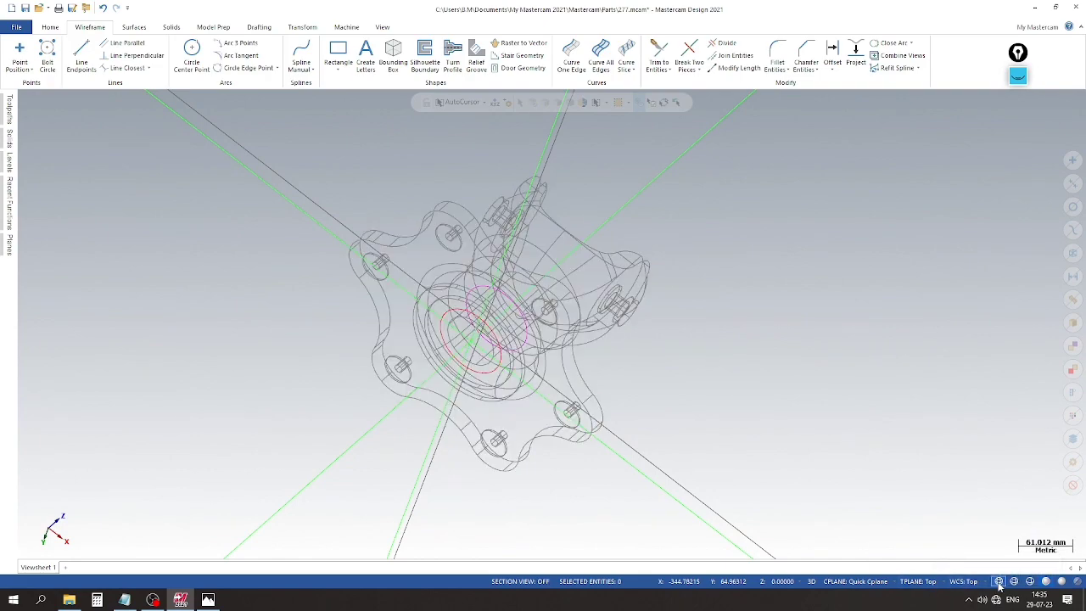
{"action": "right_click", "coordinate": [175, 197]}
{"action": "left_click", "coordinate": [204, 269]}
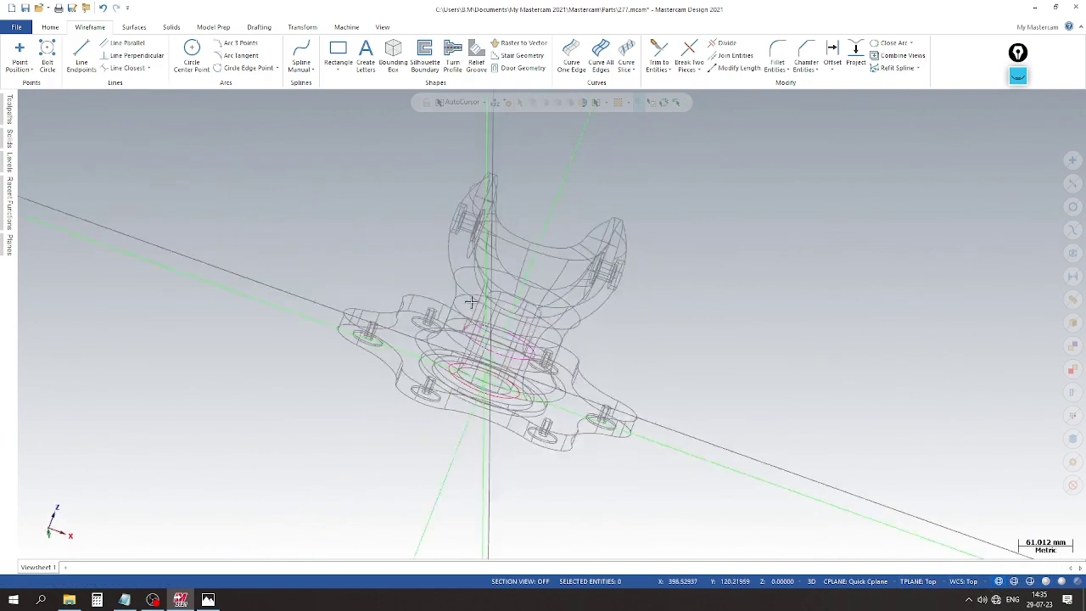
{"action": "scroll", "coordinate": [328, 282], "scroll_direction": "down", "scroll_amount": 1}
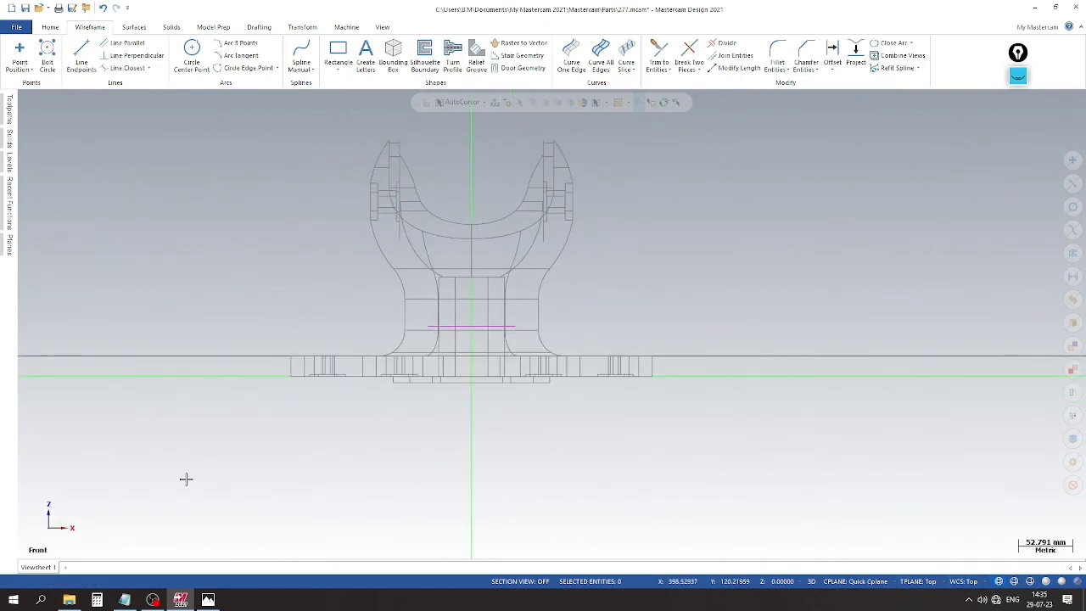
Compare the drawing with the note on the 64 mm bore length, marking the bore's upper end with the pen and clearing it.
{"action": "left_click", "coordinate": [124, 600]}
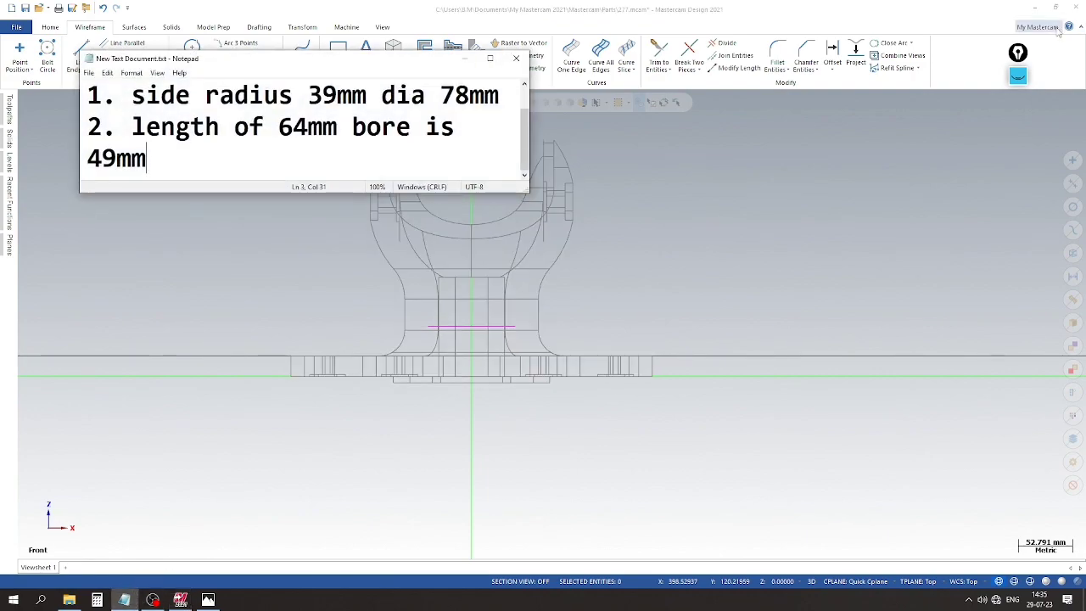
{"action": "left_click", "coordinate": [1017, 77]}
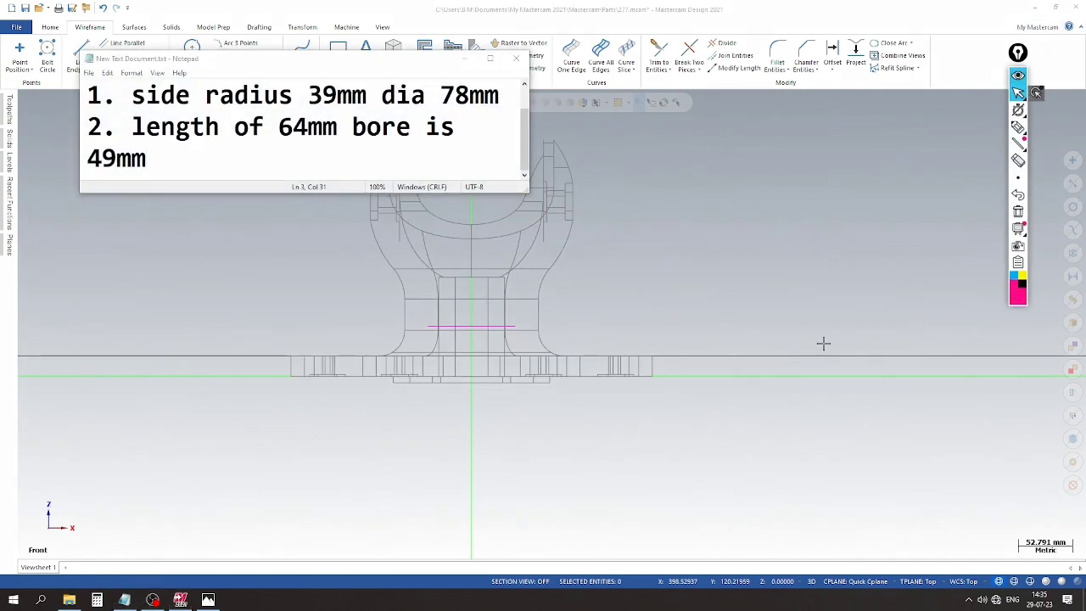
{"action": "left_click", "coordinate": [208, 600]}
{"action": "left_click", "coordinate": [125, 599]}
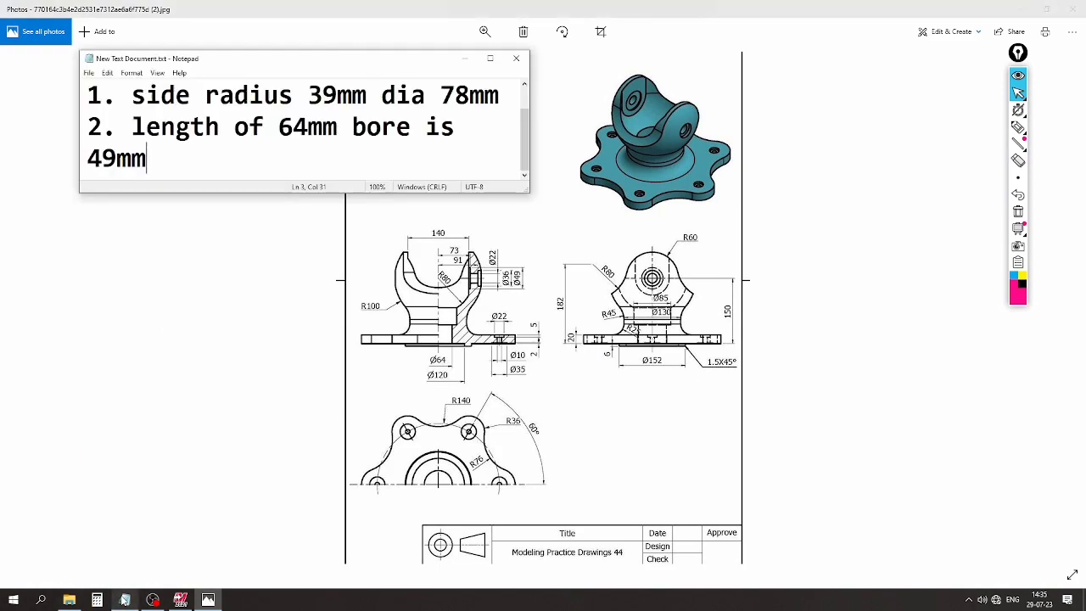
{"action": "left_click", "coordinate": [1018, 127]}
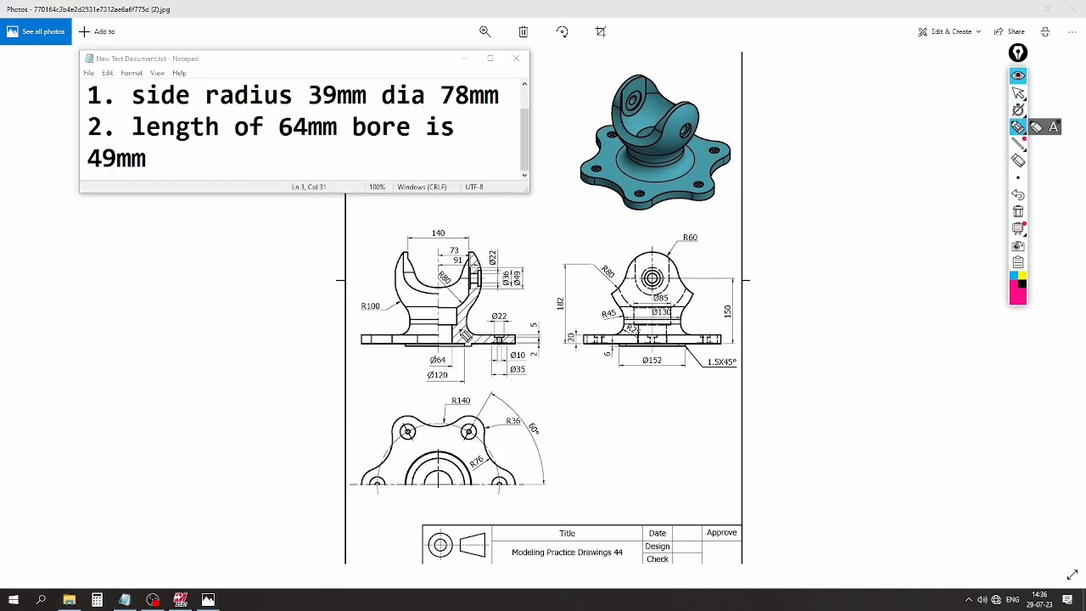
{"action": "mouse_move", "coordinate": [454, 324]}
{"action": "left_mouse_down"}
{"action": "mouse_move", "coordinate": [227, 323]}
{"action": "mouse_move", "coordinate": [164, 158]}
{"action": "mouse_move", "coordinate": [217, 160]}
{"action": "left_mouse_up"}
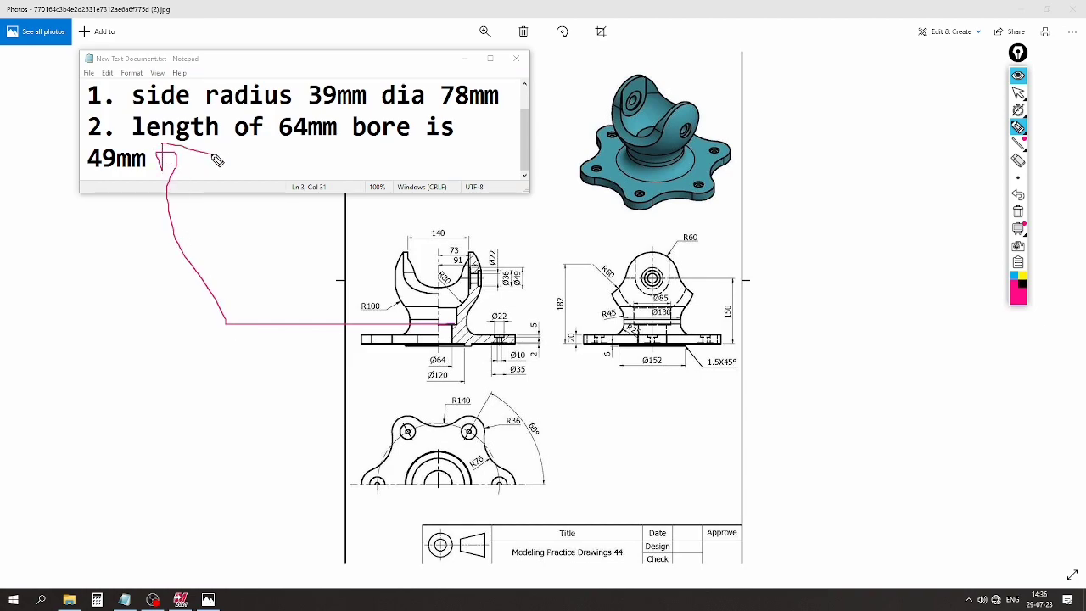
{"action": "left_click", "coordinate": [1018, 212]}
{"action": "left_click", "coordinate": [1018, 54]}
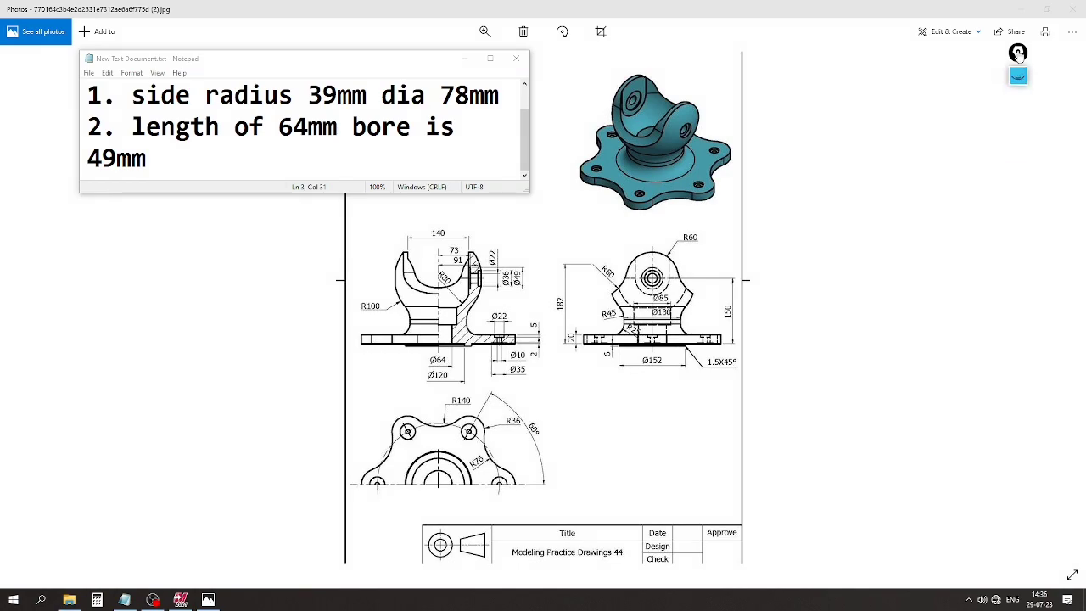
{"action": "left_click", "coordinate": [465, 59]}
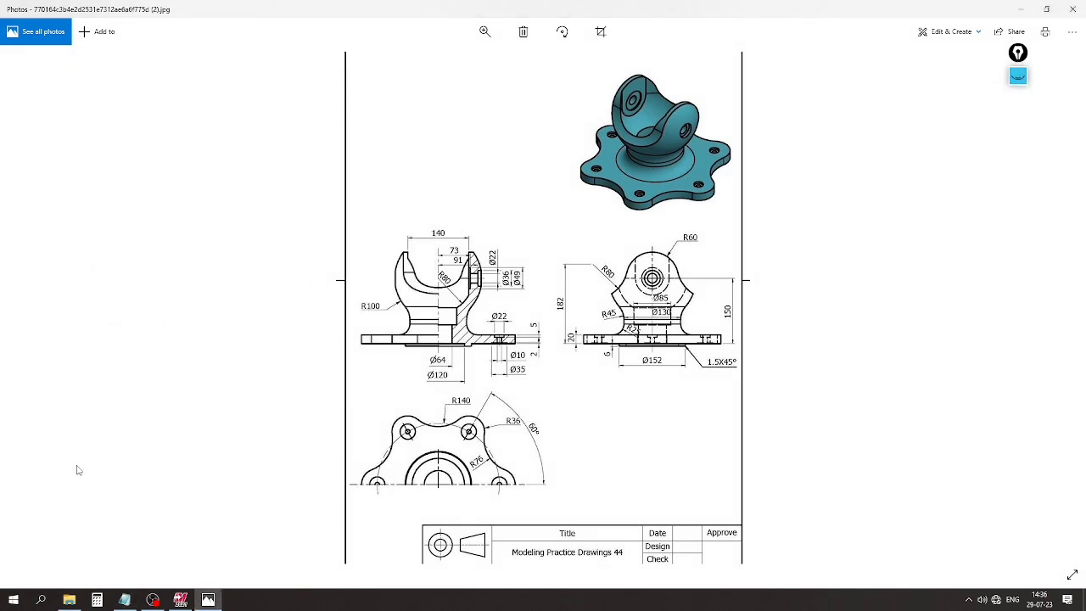
Delete the original 85 mm circle at the base's underside, keeping only the raised copy.
{"action": "left_click", "coordinate": [181, 600]}
{"action": "middle_click_drag", "start_coordinate": [509, 472], "coordinate": [424, 349]}
{"action": "left_click", "coordinate": [424, 350]}
{"action": "right_click", "coordinate": [424, 349]}
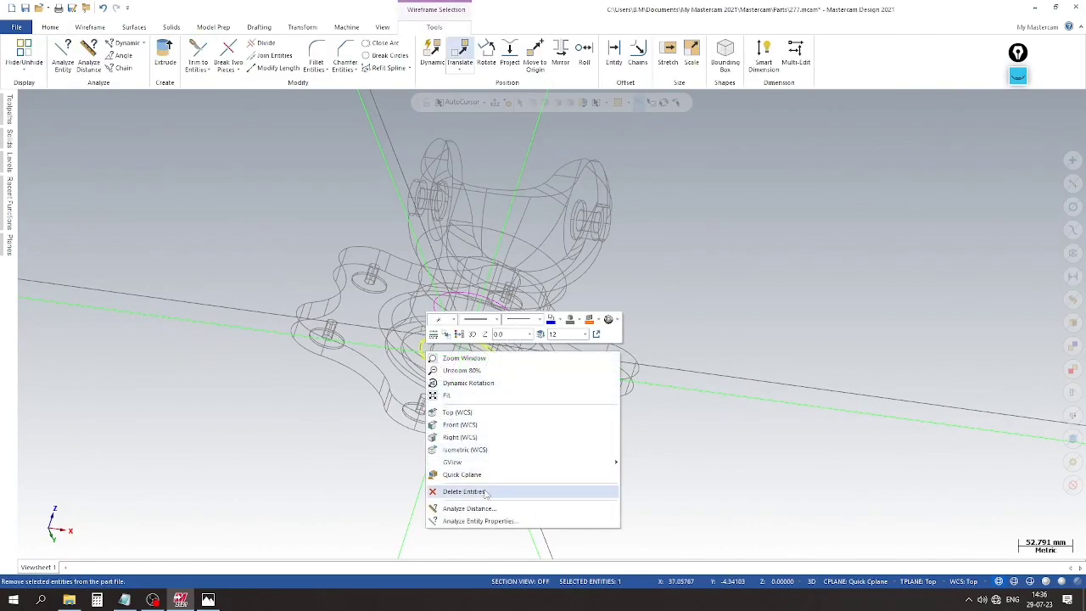
{"action": "left_click", "coordinate": [492, 489]}
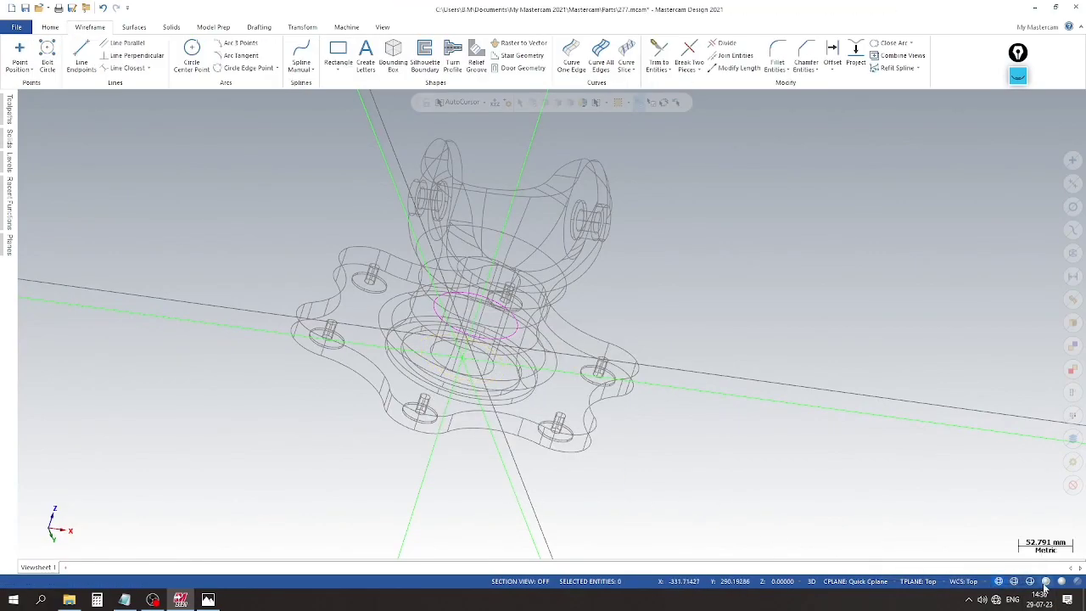
Extrude Cut the raised 85 mm circle upward into the fork and restore the shaded display.
{"action": "right_click", "coordinate": [701, 237]}
{"action": "left_click", "coordinate": [738, 335]}
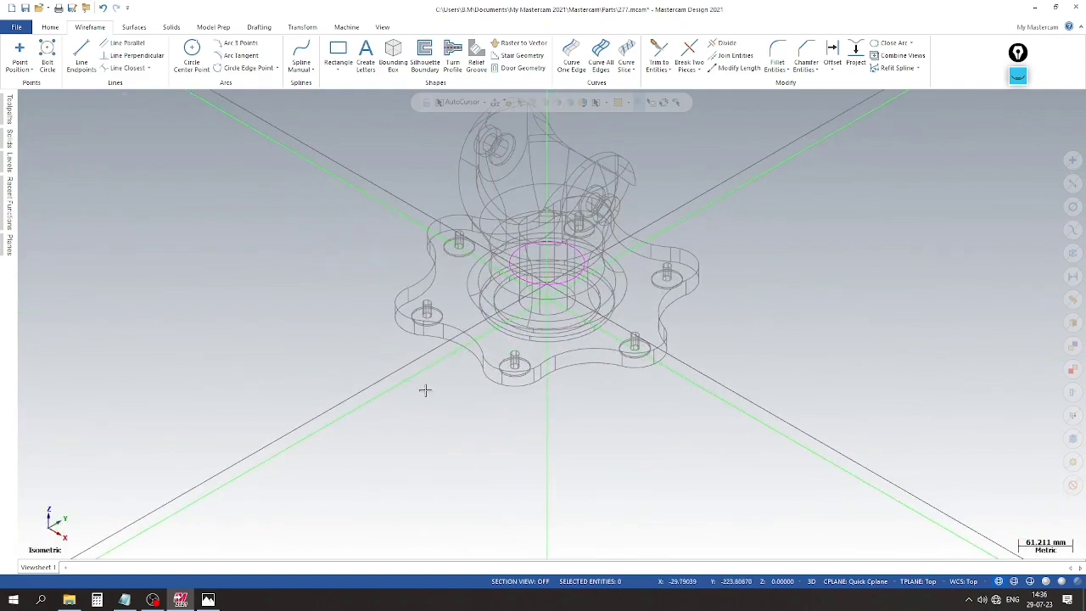
{"action": "left_click", "coordinate": [171, 26]}
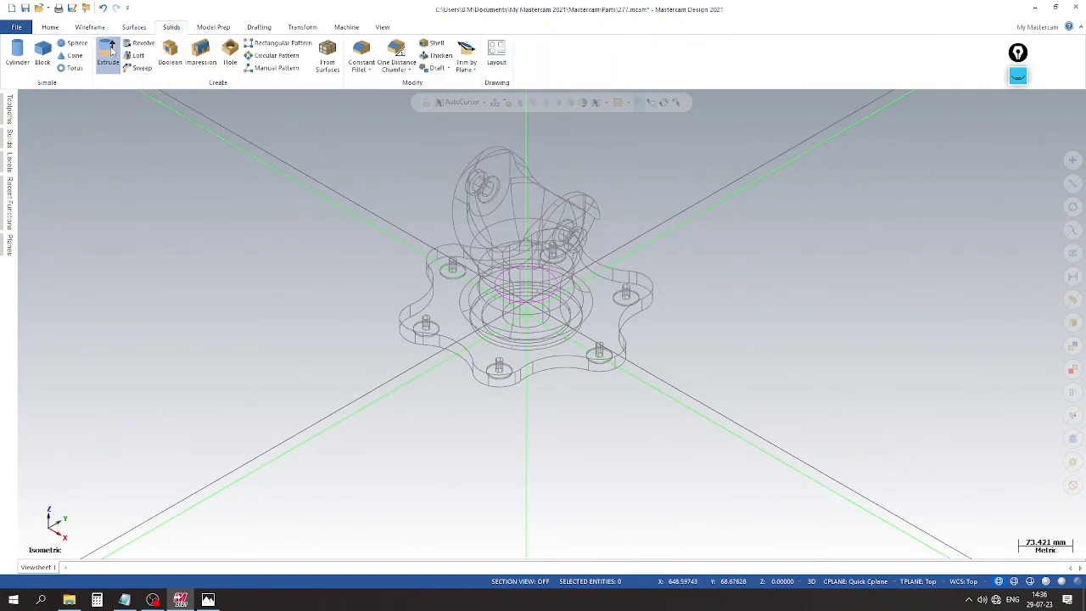
{"action": "left_click", "coordinate": [108, 55]}
{"action": "left_click", "coordinate": [604, 288]}
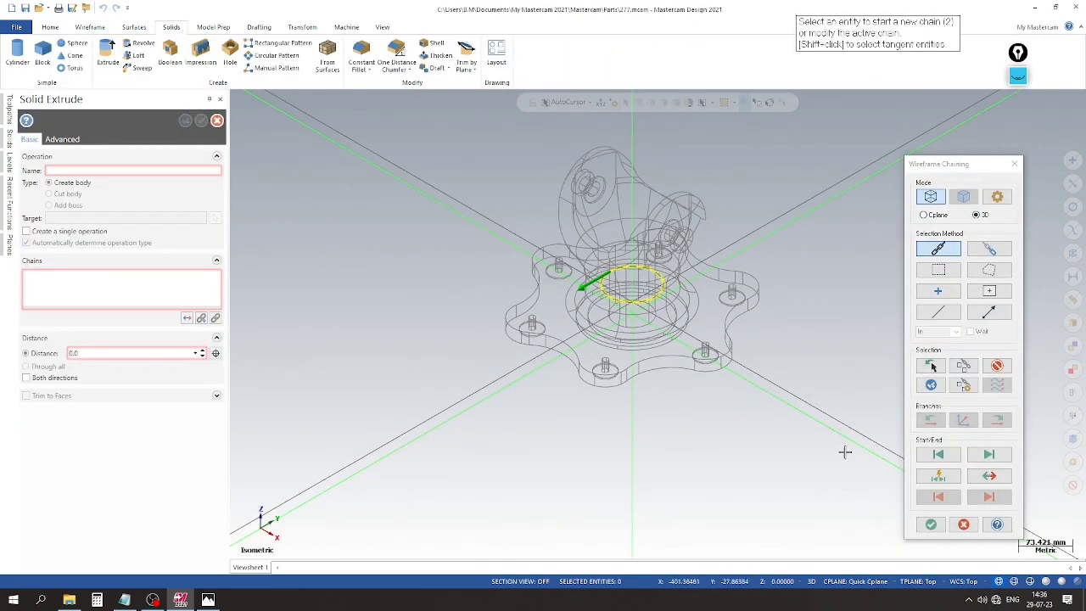
{"action": "left_click", "coordinate": [930, 522]}
{"action": "left_click", "coordinate": [1046, 582]}
{"action": "mouse_move", "coordinate": [428, 327]}
{"action": "middle_mouse_down"}
{"action": "mouse_move", "coordinate": [432, 391]}
{"action": "mouse_move", "coordinate": [424, 381]}
{"action": "middle_mouse_up"}
{"action": "left_click", "coordinate": [201, 120]}
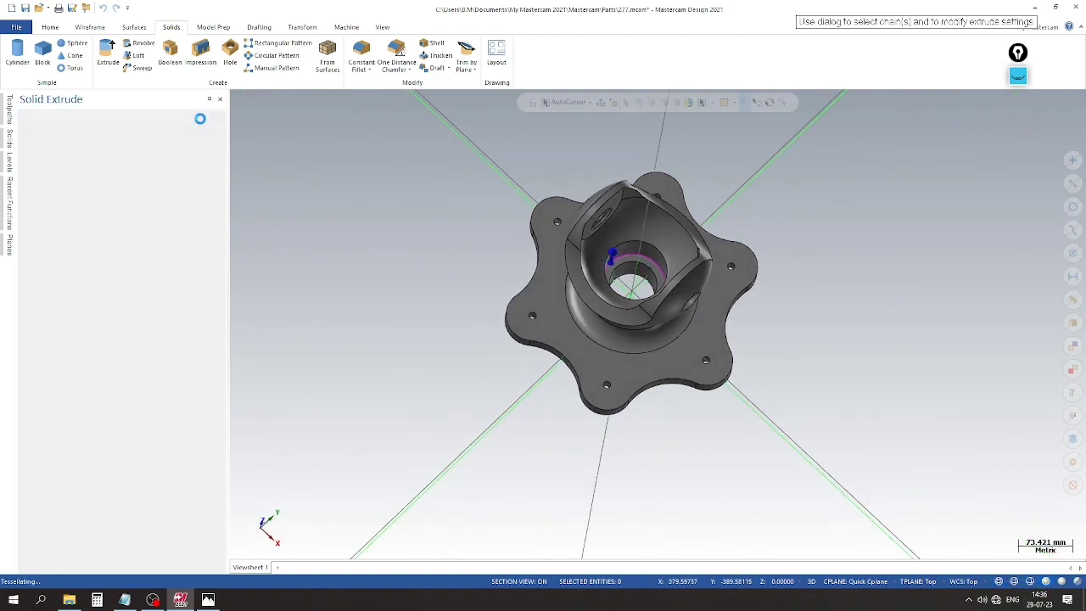
Add a new active level 13, hide level 12 with the bore circle and save the part.
{"action": "left_click", "coordinate": [8, 158]}
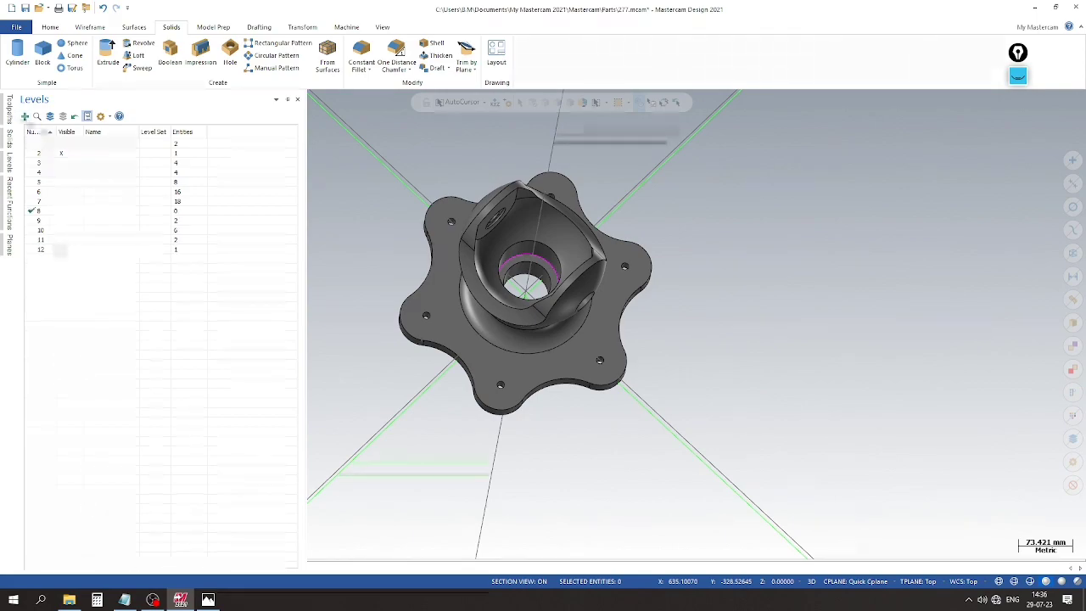
{"action": "left_click", "coordinate": [25, 116]}
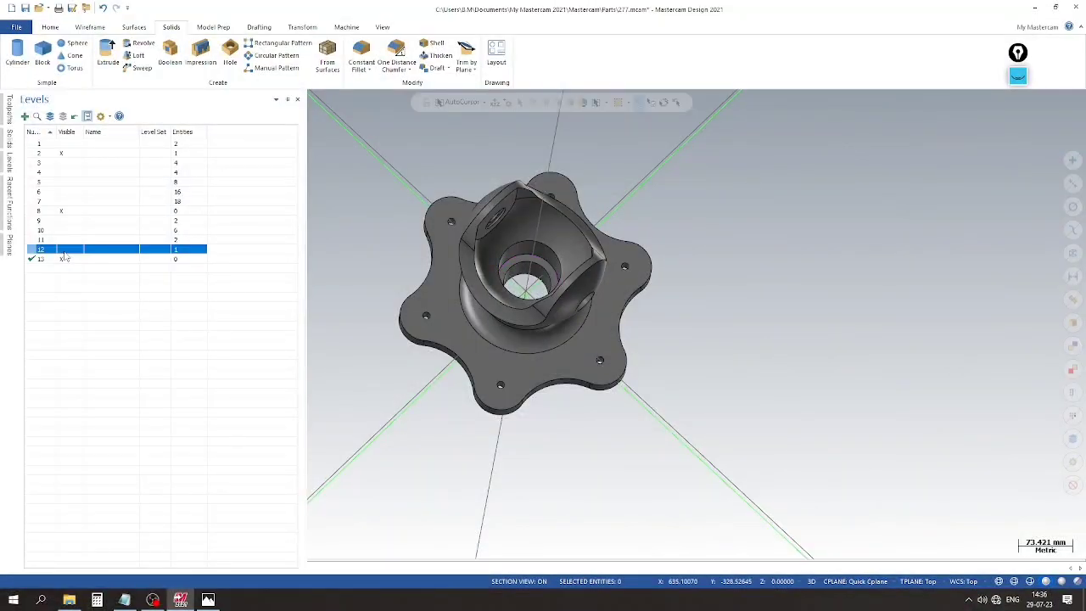
{"action": "left_click", "coordinate": [26, 8]}
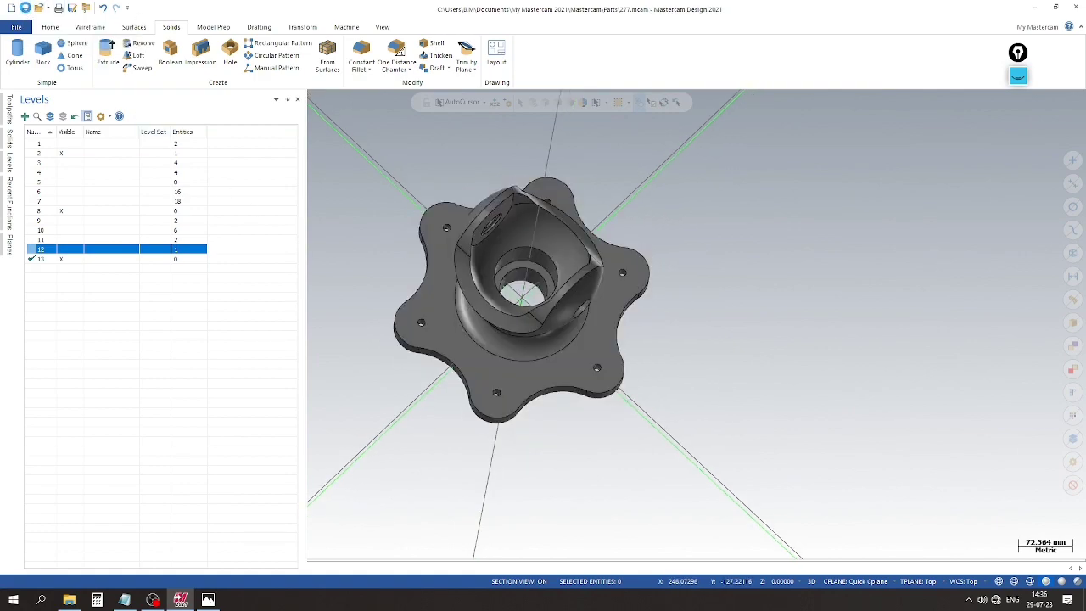
Reset the construction plane to Top and check the counterbored neck against the drawing.
{"action": "left_click", "coordinate": [857, 581]}
{"action": "left_click", "coordinate": [848, 469]}
{"action": "scroll", "coordinate": [663, 434], "scroll_direction": "down", "scroll_amount": 2}
{"action": "middle_click_drag", "start_coordinate": [626, 441], "coordinate": [661, 421]}
{"action": "scroll", "coordinate": [523, 436], "scroll_direction": "up", "scroll_amount": 4}
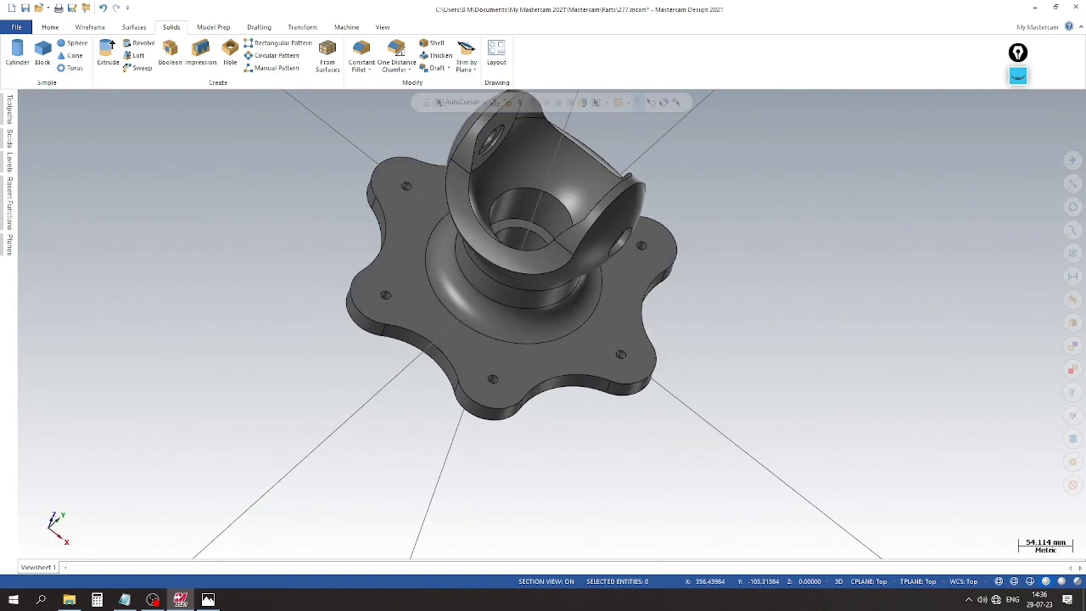
{"action": "middle_click_drag", "start_coordinate": [153, 411], "coordinate": [200, 553]}
{"action": "left_click", "coordinate": [209, 599]}
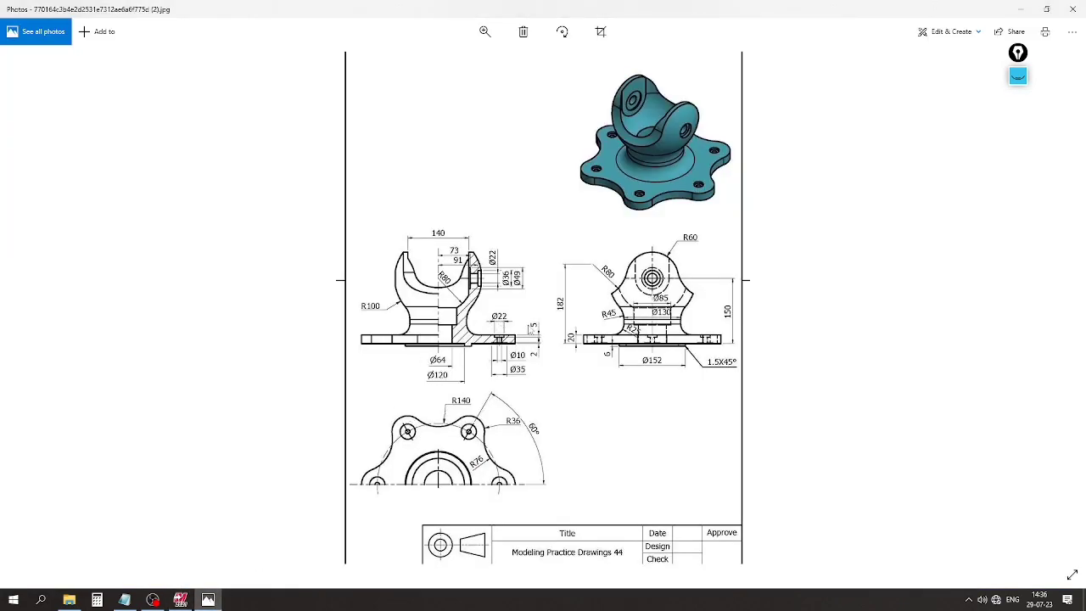
{"action": "left_click", "coordinate": [180, 598]}
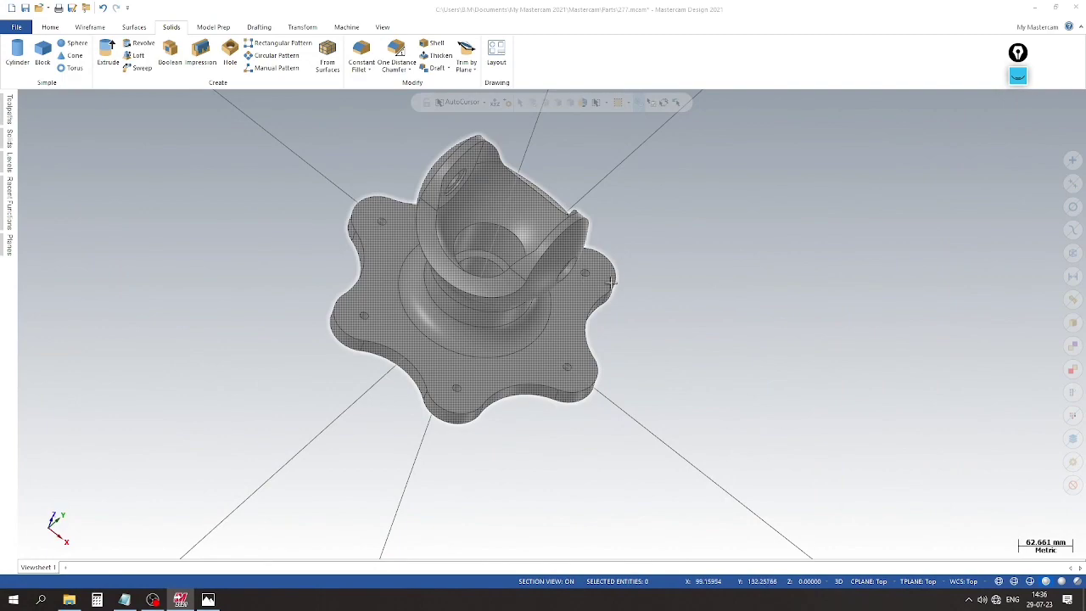
Set the construction plane to the base plate's upper face with Quick Cplane.
{"action": "right_click", "coordinate": [655, 290]}
{"action": "left_click", "coordinate": [683, 412]}
{"action": "left_click", "coordinate": [555, 378]}
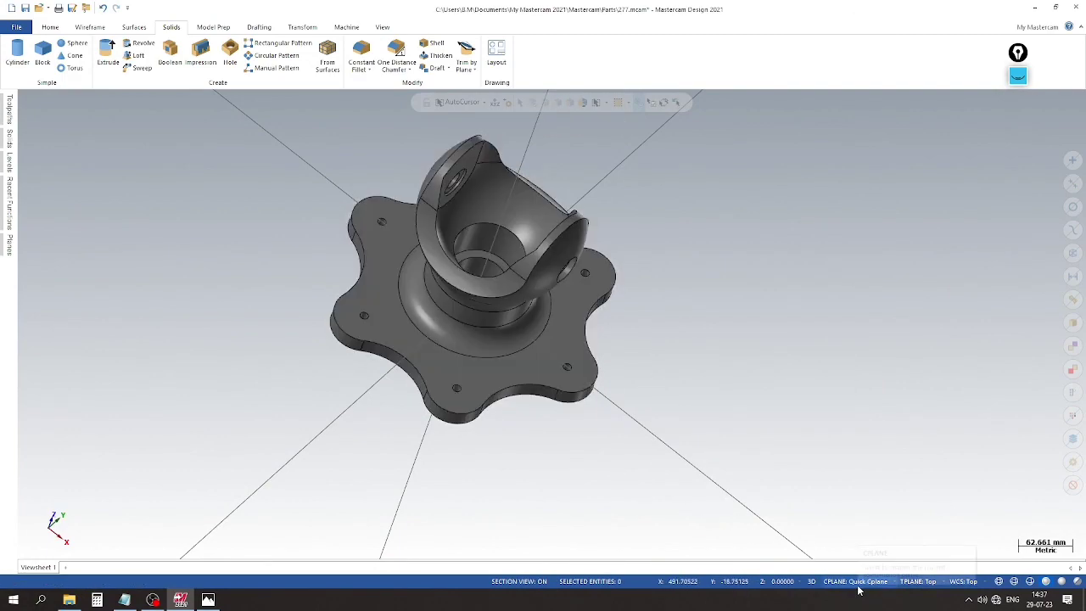
{"action": "right_click", "coordinate": [739, 308]}
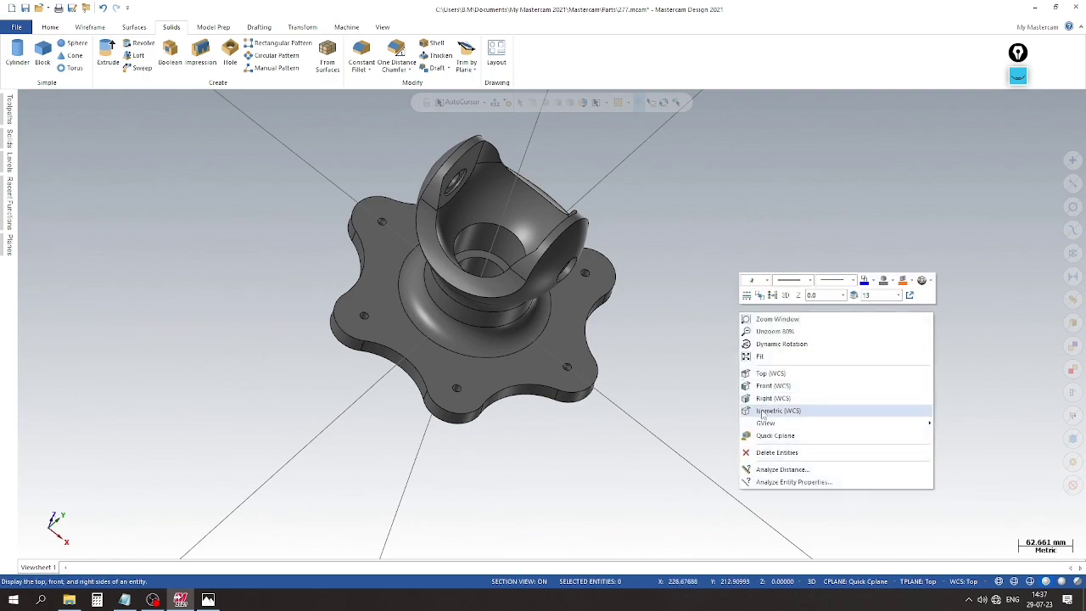
{"action": "left_click", "coordinate": [768, 437]}
{"action": "left_click", "coordinate": [527, 387]}
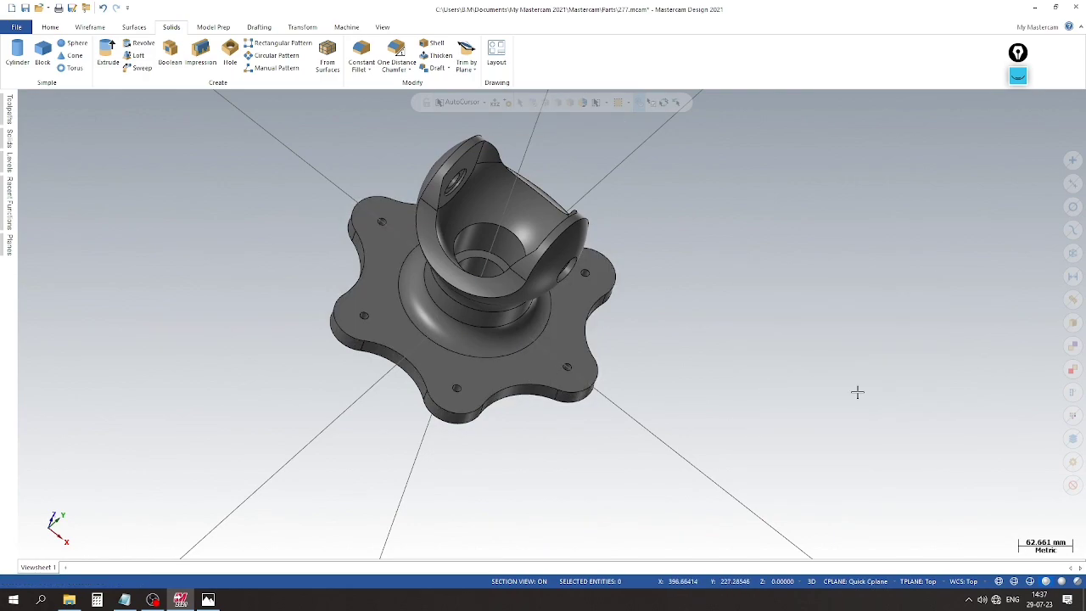
Create a bolt circle of six 22 mm arcs on a 280 mm diameter, start angle 60°, around the base centre.
{"action": "left_click", "coordinate": [78, 25]}
{"action": "left_click", "coordinate": [48, 56]}
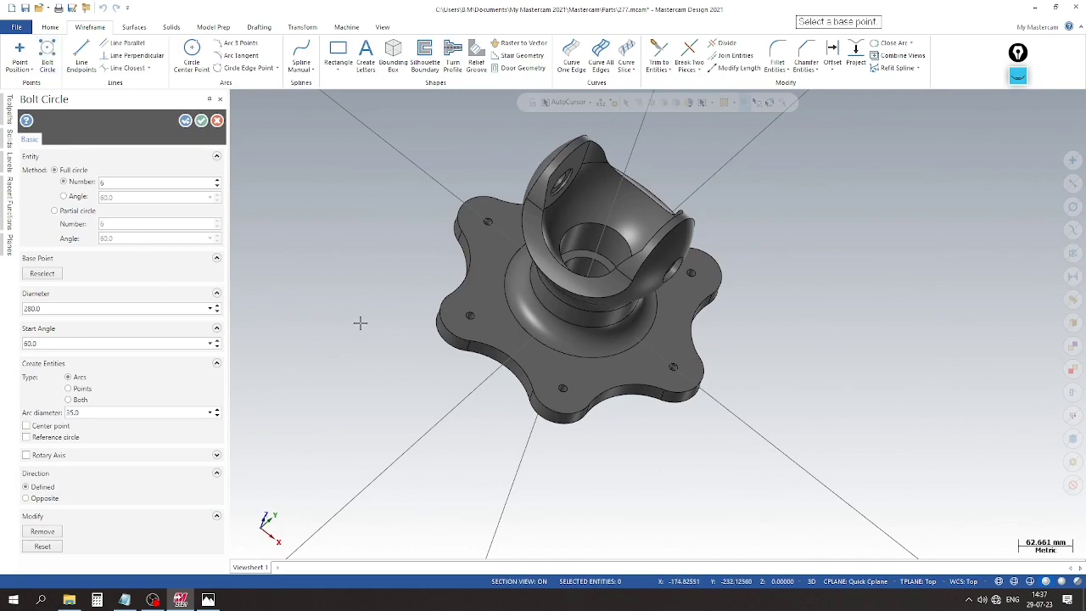
{"action": "left_click", "coordinate": [580, 361]}
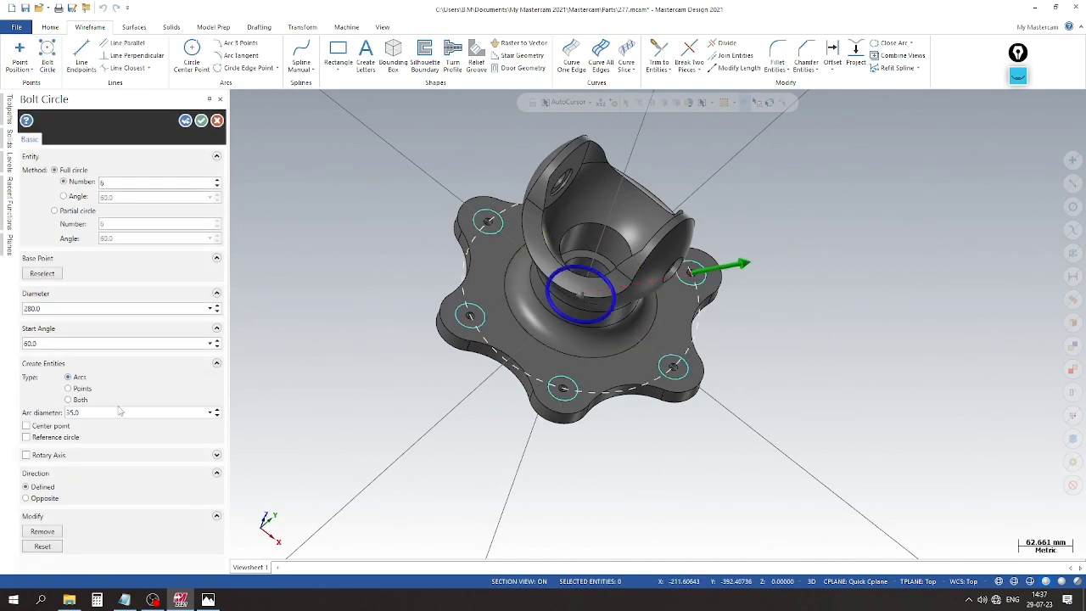
{"action": "type", "text": "22"}
{"action": "key", "text": "Return"}
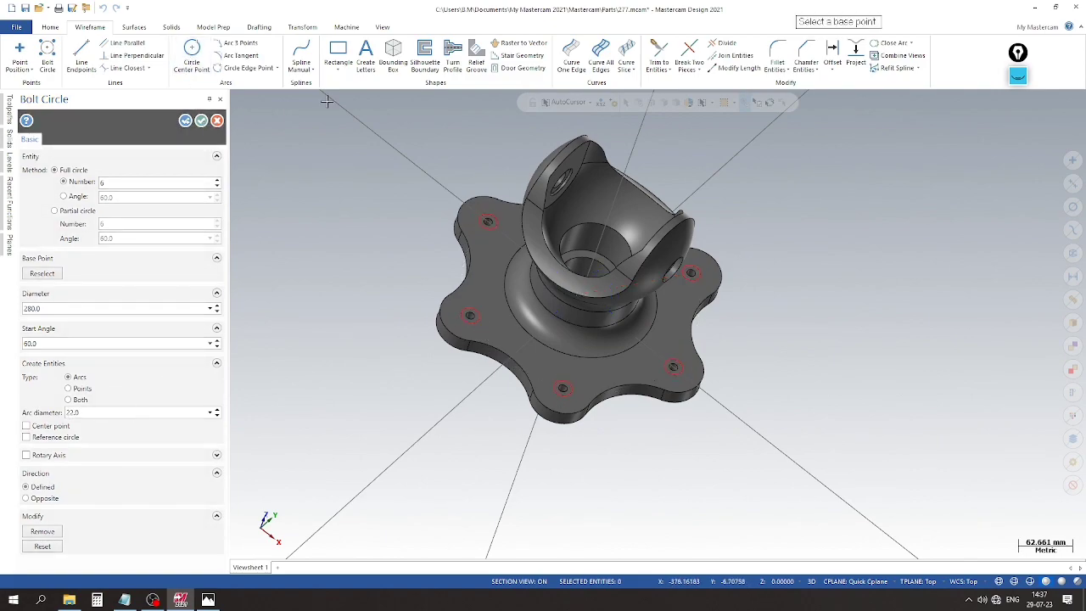
Extrude Cut all six 22 mm circles 5 mm deep into the base plate as counterbores.
{"action": "left_click", "coordinate": [170, 26]}
{"action": "left_click", "coordinate": [108, 55]}
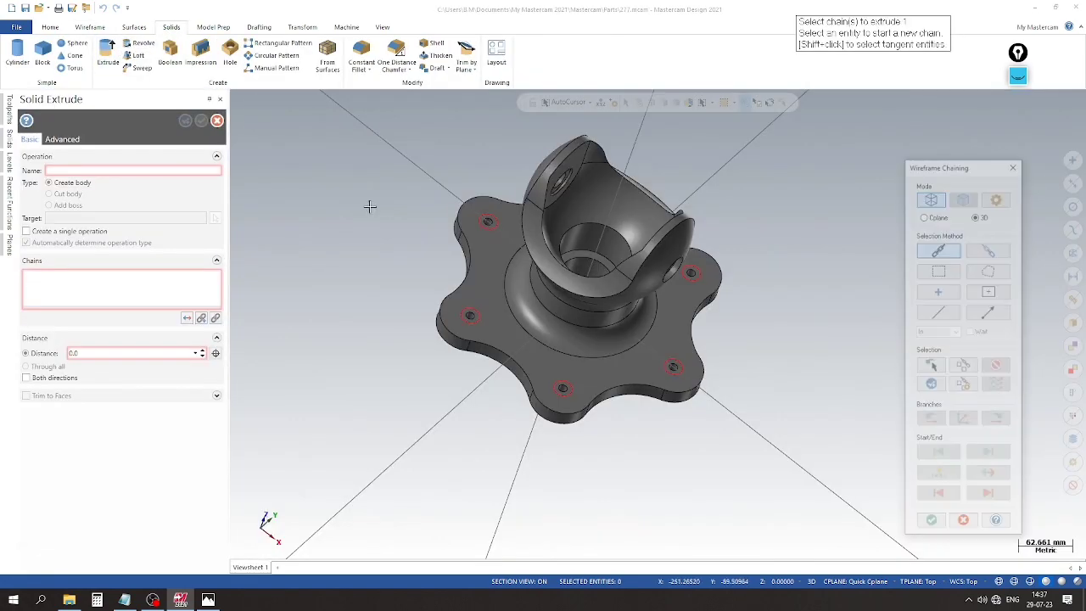
{"action": "left_click", "coordinate": [487, 222]}
{"action": "left_click", "coordinate": [962, 365]}
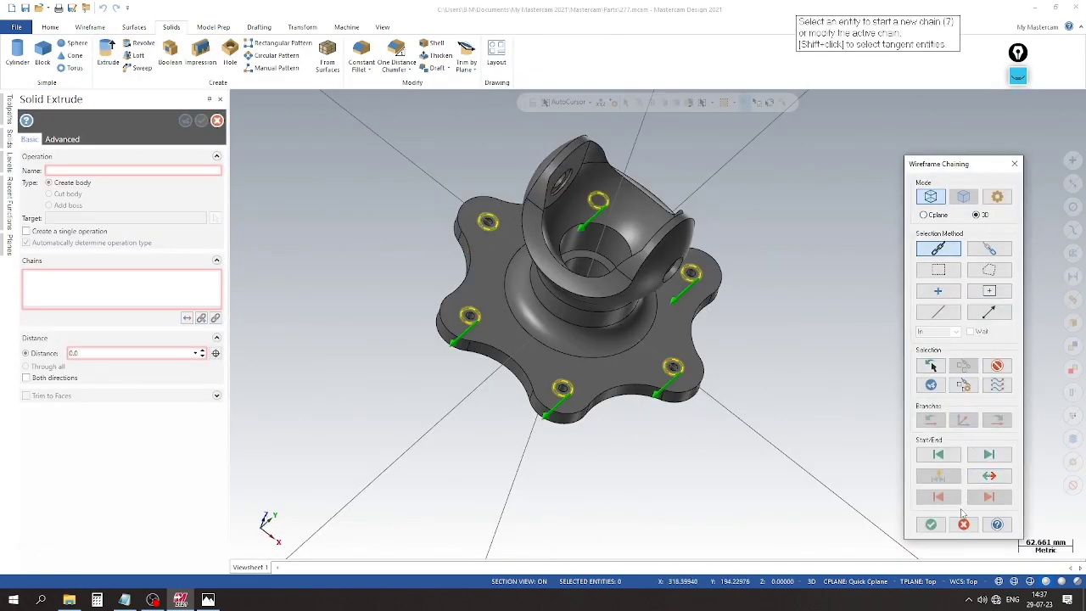
{"action": "left_click", "coordinate": [930, 525]}
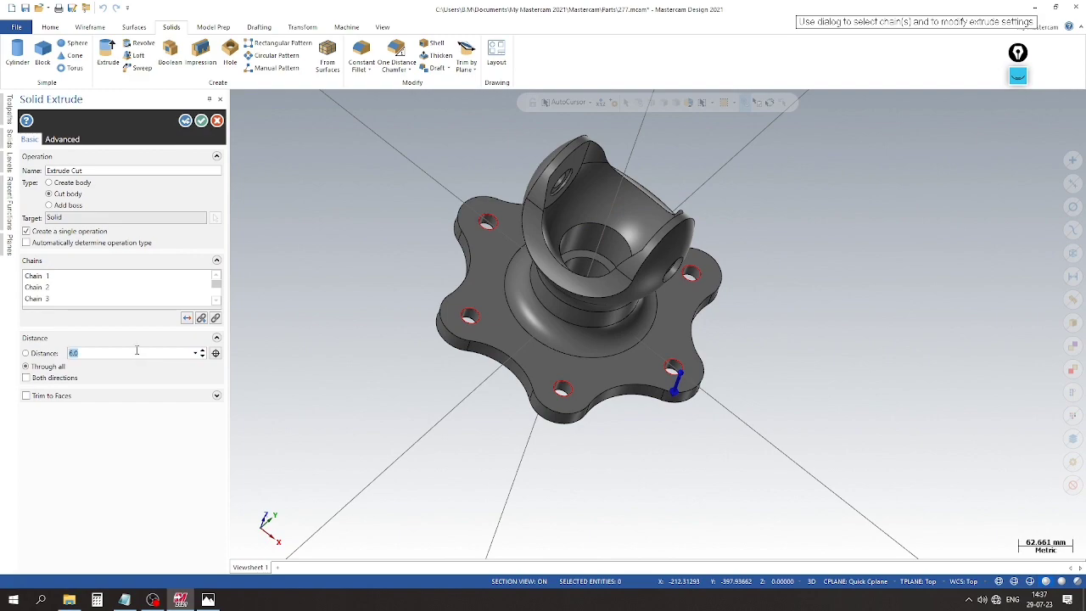
{"action": "scroll", "coordinate": [445, 324], "scroll_direction": "up", "scroll_amount": 5}
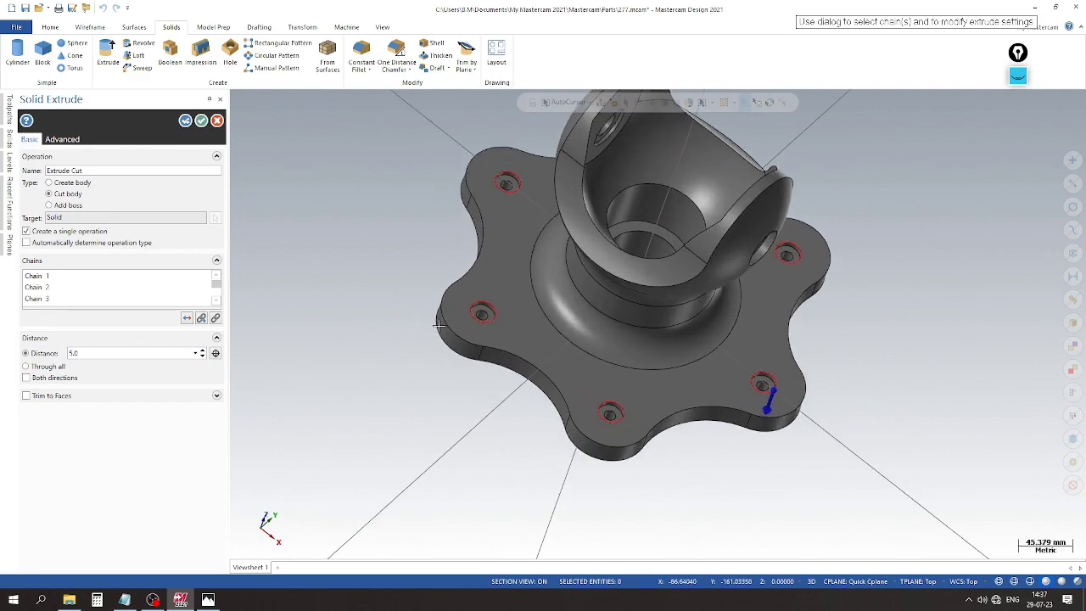
{"action": "left_click", "coordinate": [202, 122]}
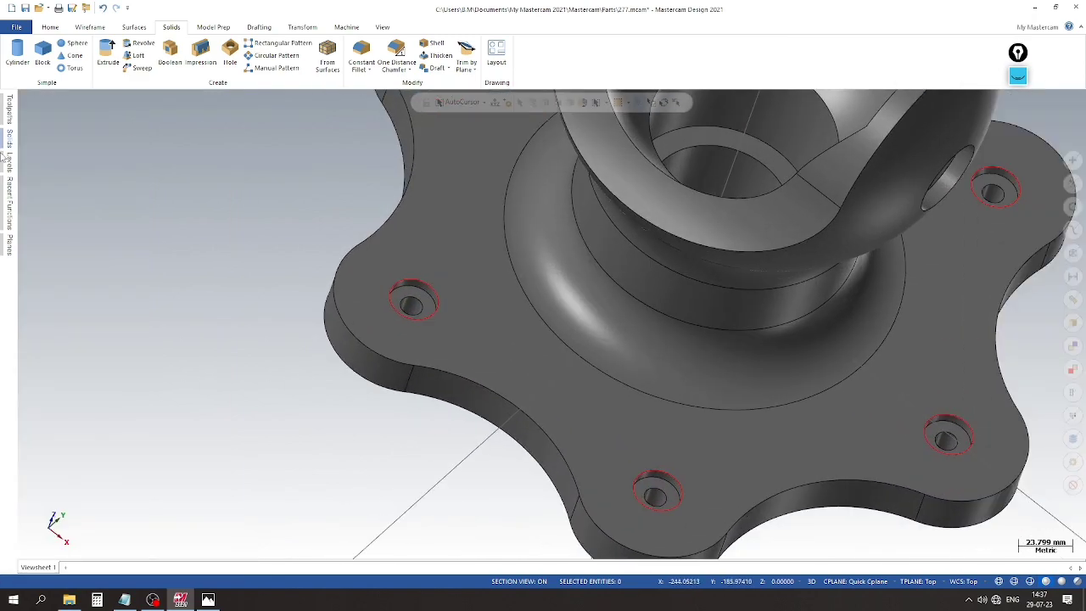
Add a new active level 14, hide level 13 with the counterbore circles and save the part.
{"action": "left_click", "coordinate": [10, 162]}
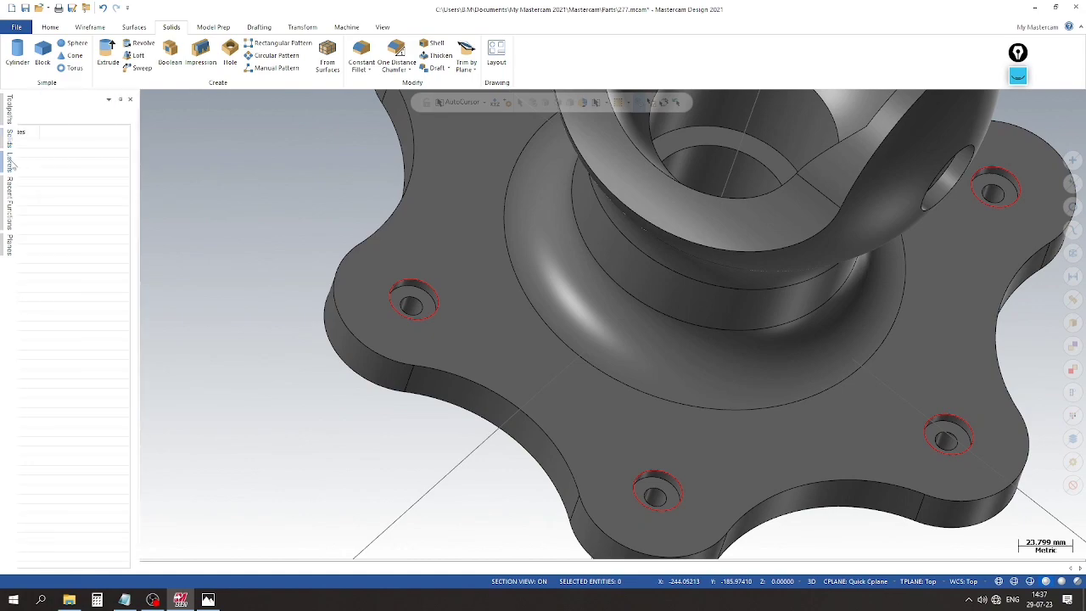
{"action": "left_click", "coordinate": [26, 116]}
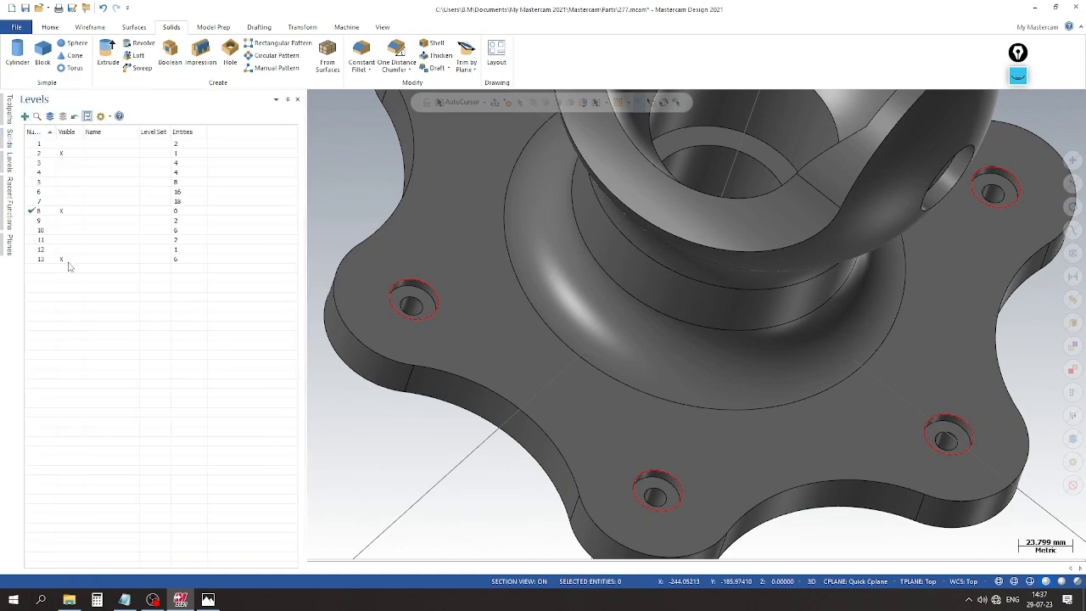
{"action": "left_click", "coordinate": [25, 117]}
{"action": "left_click", "coordinate": [68, 258]}
{"action": "left_click", "coordinate": [26, 8]}
{"action": "scroll", "coordinate": [380, 368], "scroll_direction": "down", "scroll_amount": 4}
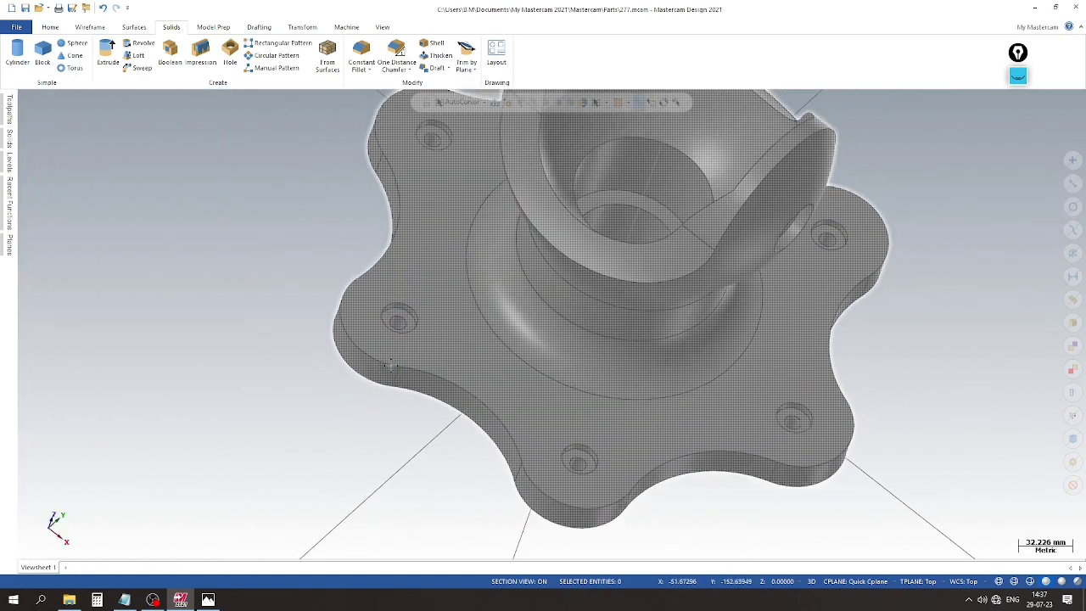
Check the drawing and chamfer the outer edge of the raised ring under the base 1.5 mm at 45°.
{"action": "left_click", "coordinate": [208, 600]}
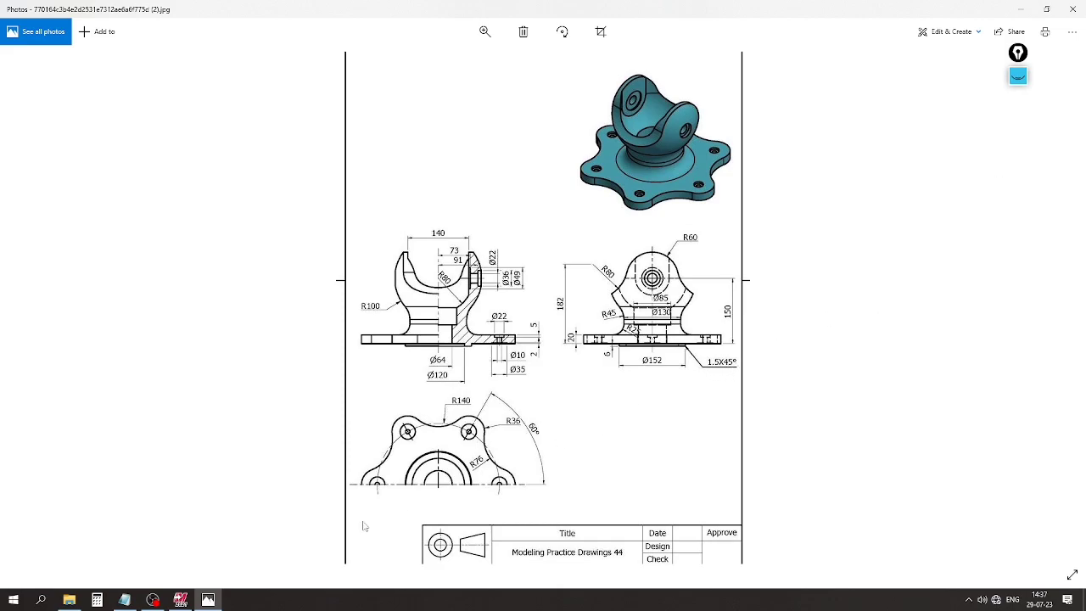
{"action": "left_click", "coordinate": [208, 600]}
{"action": "middle_click_drag", "start_coordinate": [494, 380], "coordinate": [395, 277]}
{"action": "scroll", "coordinate": [396, 276], "scroll_direction": "up", "scroll_amount": 3}
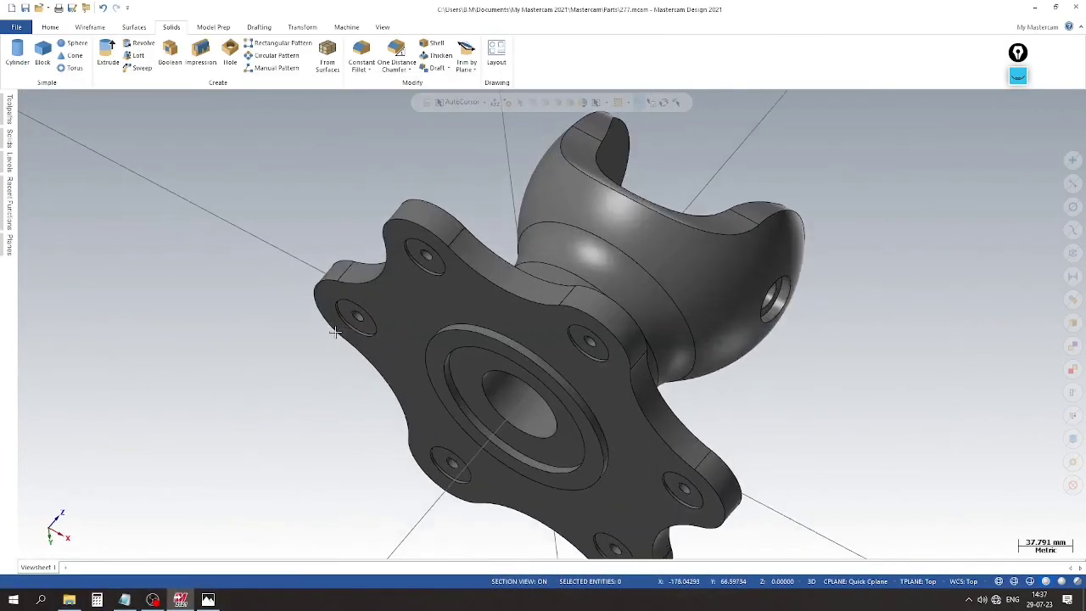
{"action": "left_click", "coordinate": [410, 69]}
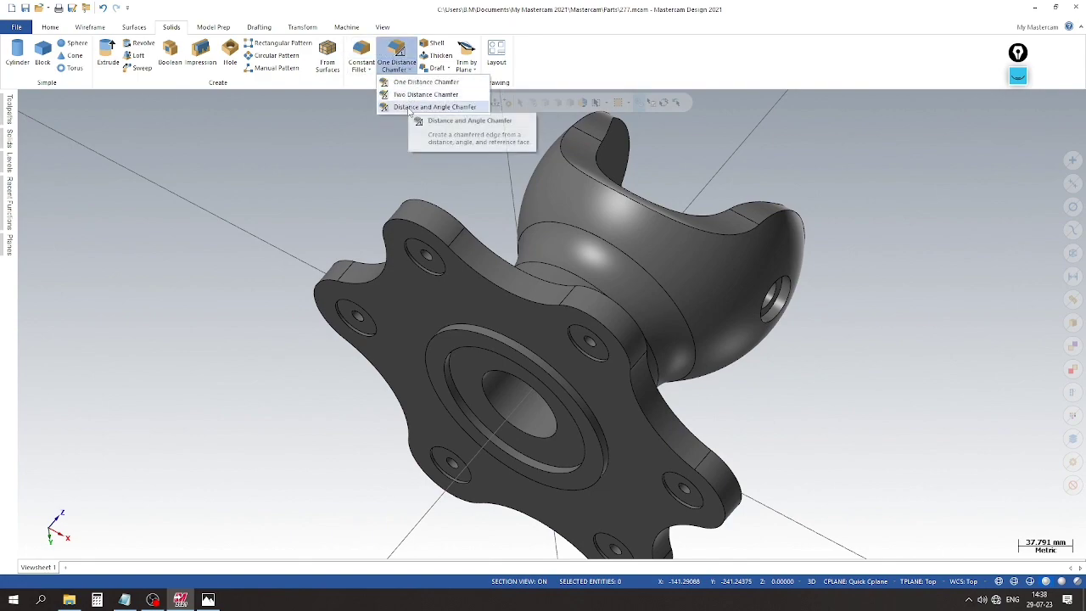
{"action": "left_click", "coordinate": [434, 107]}
{"action": "left_click", "coordinate": [545, 338]}
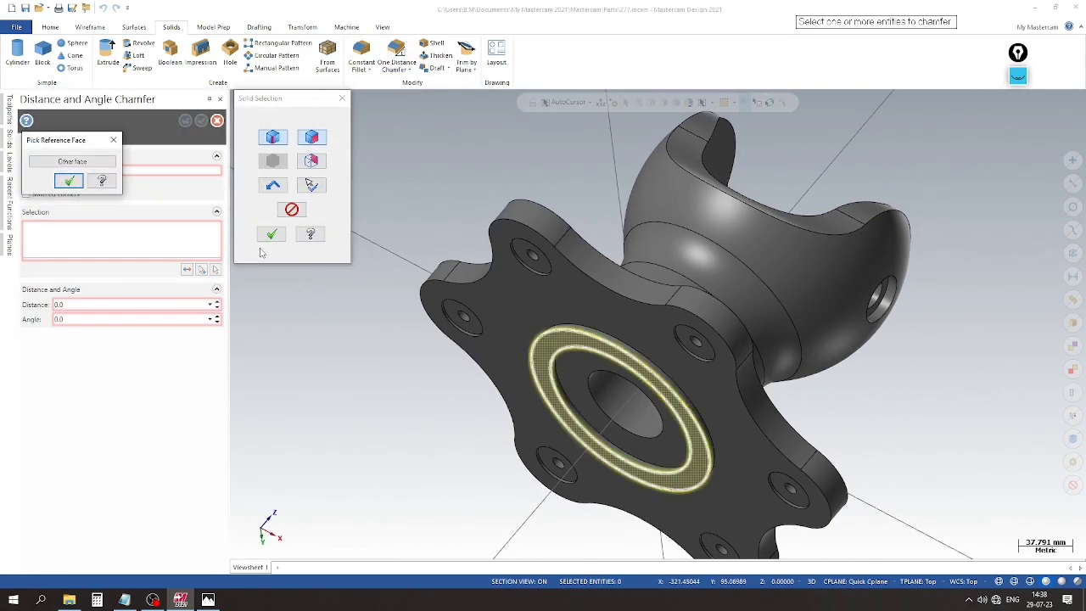
{"action": "left_click", "coordinate": [69, 179]}
{"action": "left_click", "coordinate": [272, 234]}
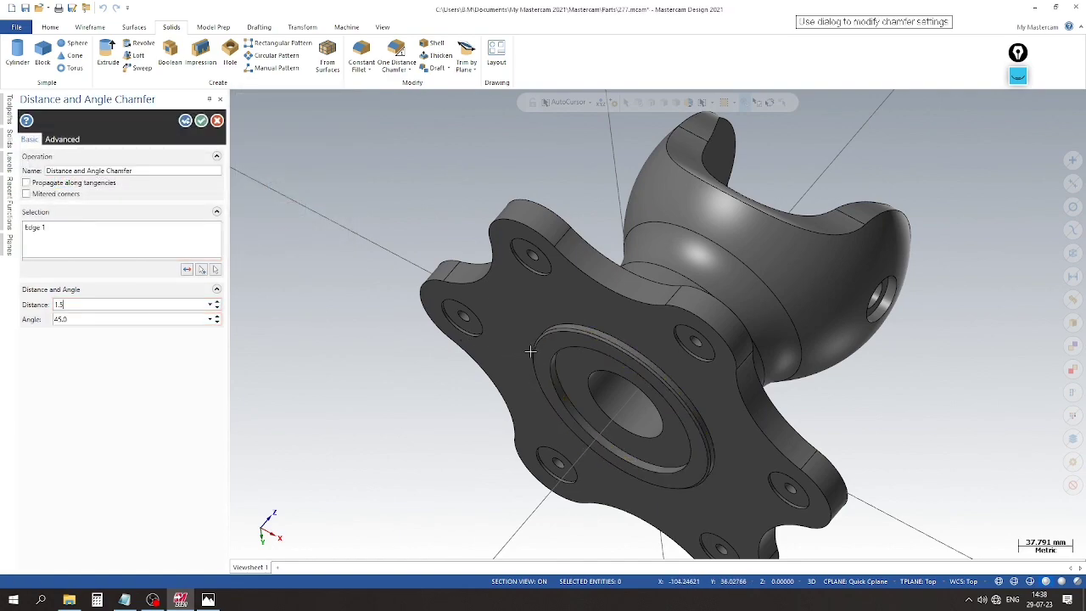
{"action": "scroll", "coordinate": [545, 350], "scroll_direction": "up", "scroll_amount": 4}
{"action": "left_click", "coordinate": [202, 122]}
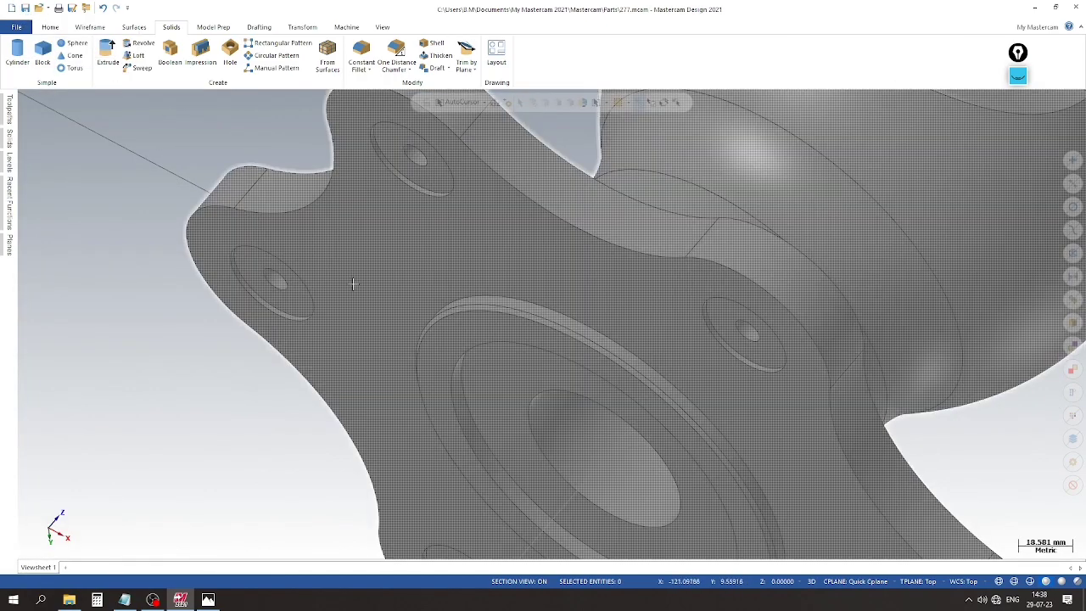
Examine the bracket from several sides and compare its features with the practice drawing.
{"action": "scroll", "coordinate": [353, 284], "scroll_direction": "down", "scroll_amount": 4}
{"action": "mouse_move", "coordinate": [647, 393]}
{"action": "middle_mouse_down"}
{"action": "mouse_move", "coordinate": [683, 421]}
{"action": "mouse_move", "coordinate": [314, 393]}
{"action": "mouse_move", "coordinate": [305, 514]}
{"action": "middle_mouse_up"}
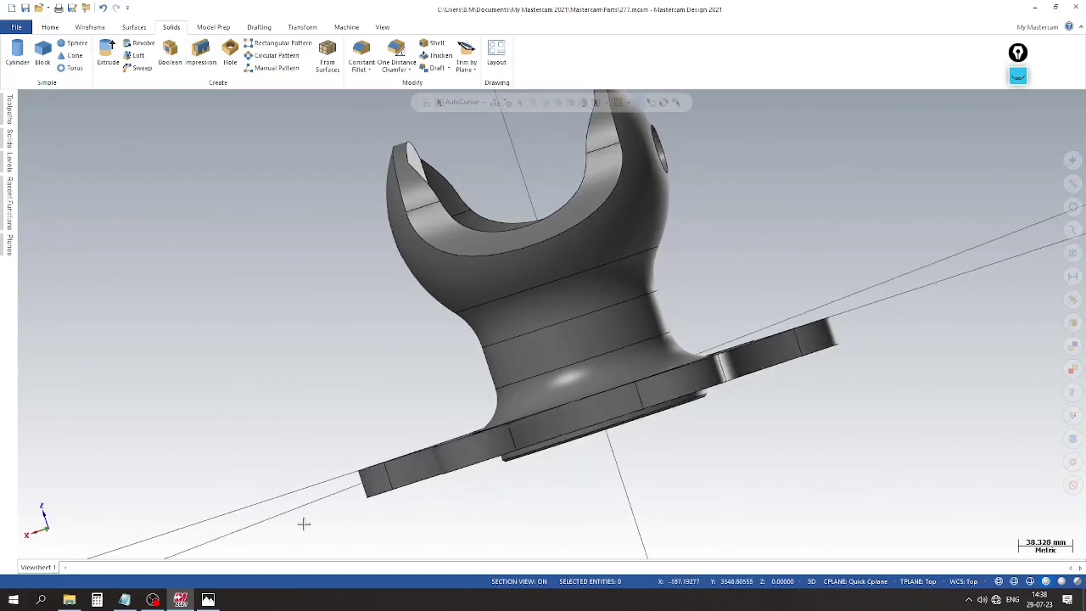
{"action": "left_click", "coordinate": [208, 600]}
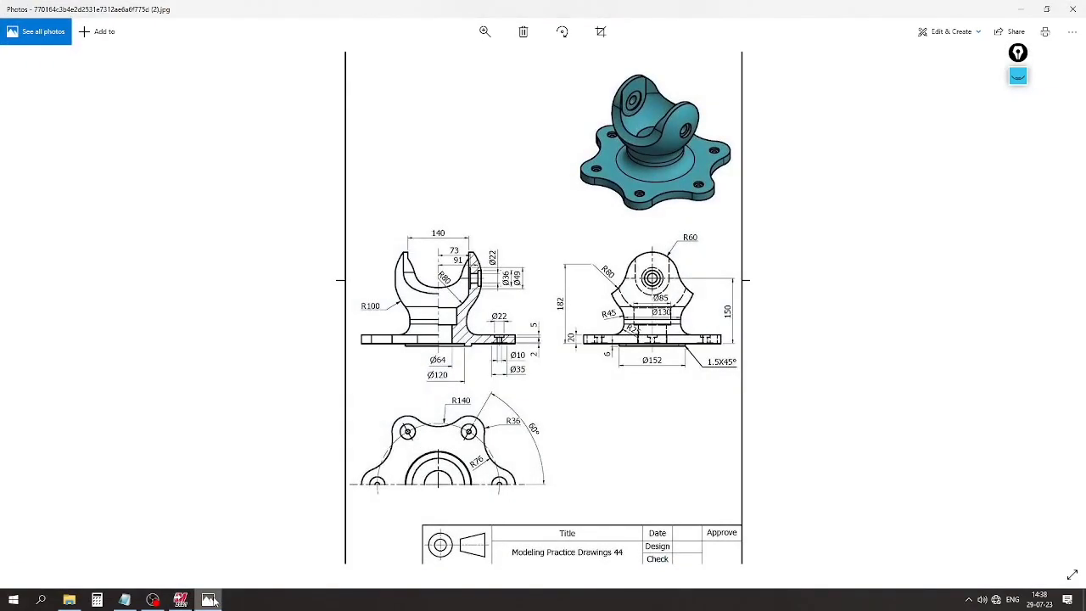
{"action": "left_click", "coordinate": [212, 600]}
{"action": "right_click", "coordinate": [802, 237]}
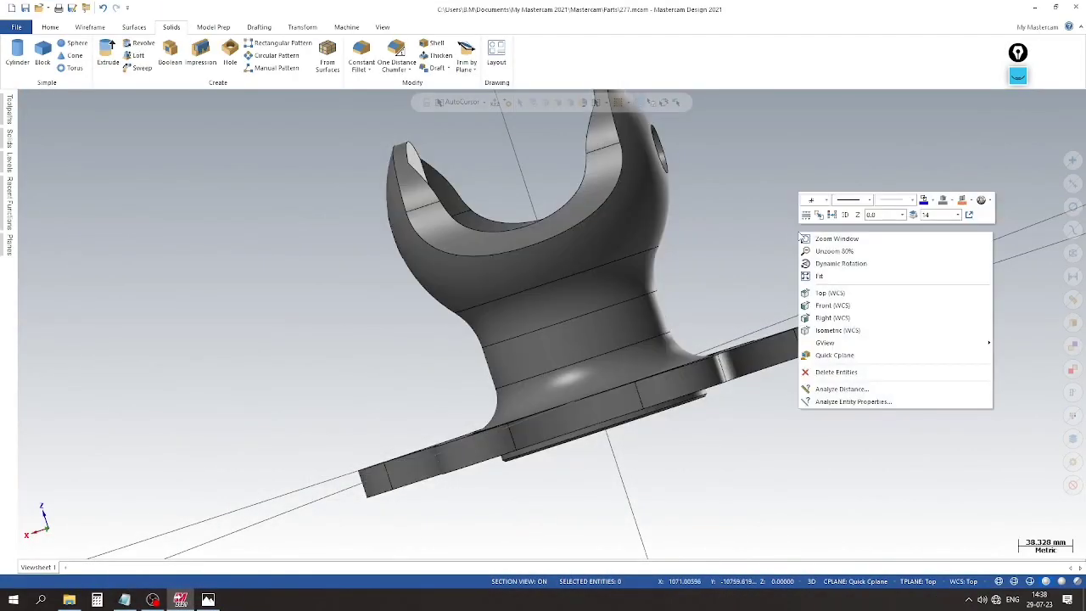
{"action": "left_click", "coordinate": [833, 317]}
{"action": "mouse_move", "coordinate": [834, 318]}
{"action": "middle_mouse_down"}
{"action": "mouse_move", "coordinate": [319, 213]}
{"action": "mouse_move", "coordinate": [544, 339]}
{"action": "mouse_move", "coordinate": [492, 301]}
{"action": "mouse_move", "coordinate": [509, 356]}
{"action": "middle_mouse_up"}
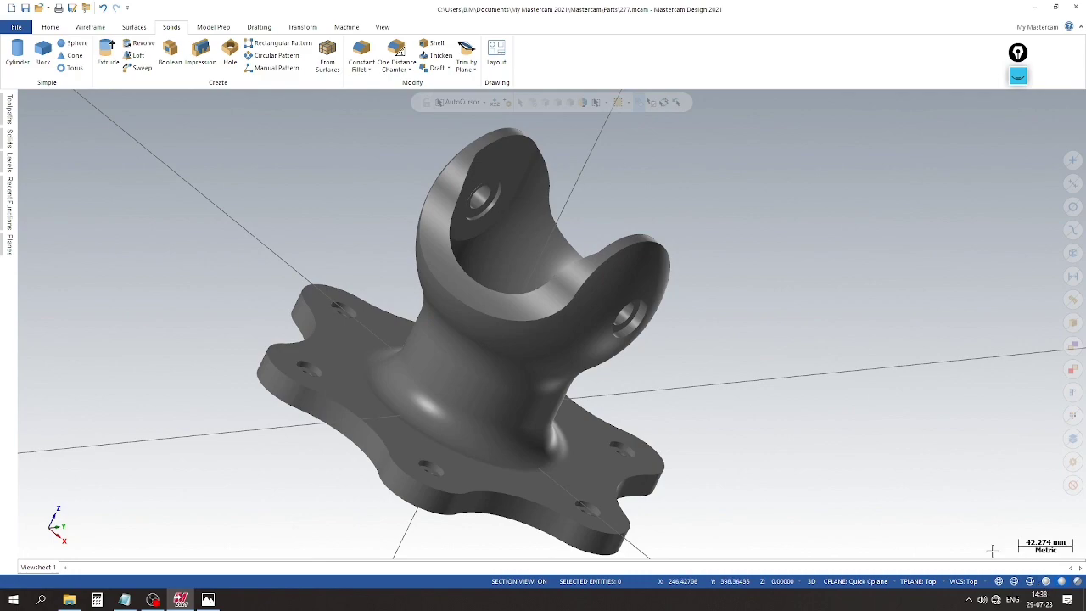
{"action": "scroll", "coordinate": [560, 273], "scroll_direction": "down", "scroll_amount": 2}
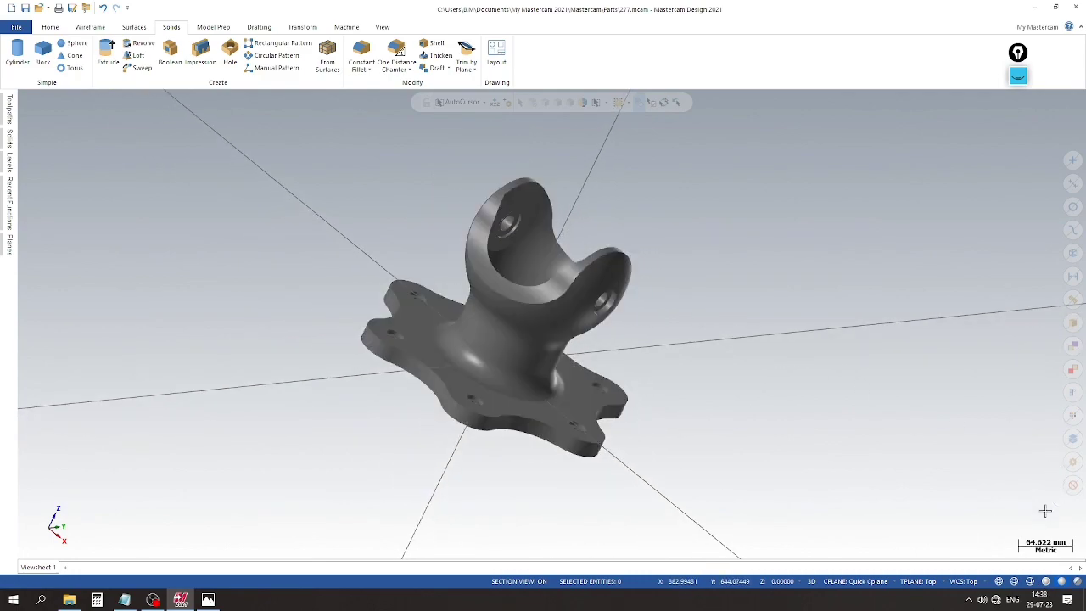
{"action": "scroll", "coordinate": [483, 405], "scroll_direction": "up", "scroll_amount": 1}
{"action": "scroll", "coordinate": [195, 251], "scroll_direction": "up", "scroll_amount": 1}
{"action": "scroll", "coordinate": [194, 252], "scroll_direction": "down", "scroll_amount": 2}
{"action": "mouse_move", "coordinate": [552, 324]}
{"action": "middle_mouse_down"}
{"action": "mouse_move", "coordinate": [684, 295]}
{"action": "mouse_move", "coordinate": [642, 221]}
{"action": "mouse_move", "coordinate": [701, 319]}
{"action": "mouse_move", "coordinate": [360, 282]}
{"action": "middle_mouse_up"}
{"action": "scroll", "coordinate": [673, 259], "scroll_direction": "up", "scroll_amount": 2}
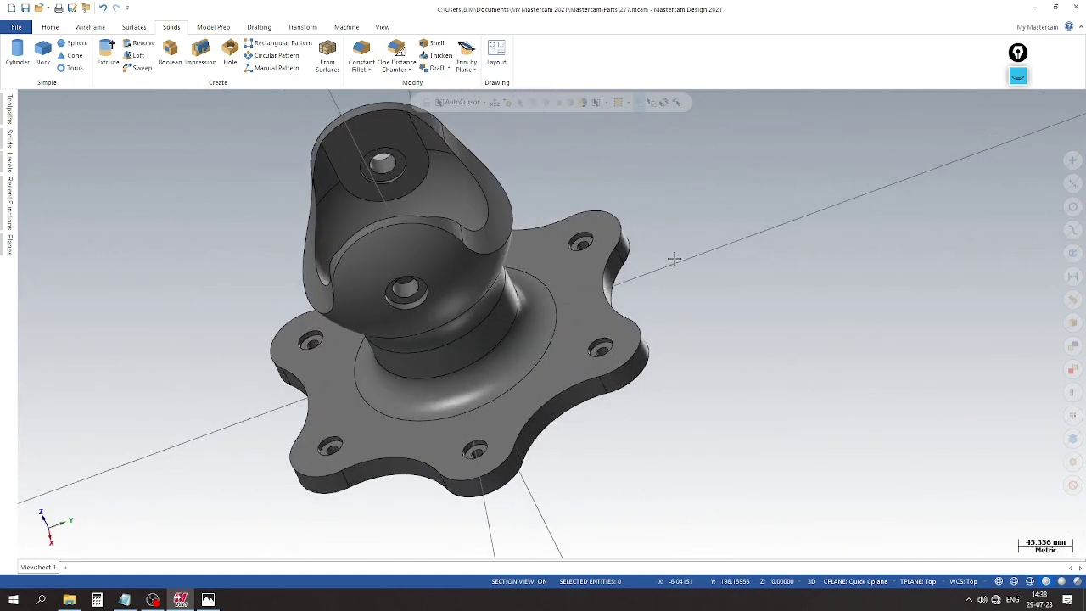
Apply a metallic material to the whole bracket solid and check its appearance.
{"action": "left_click", "coordinate": [594, 271]}
{"action": "right_click", "coordinate": [568, 310]}
{"action": "left_click", "coordinate": [749, 277]}
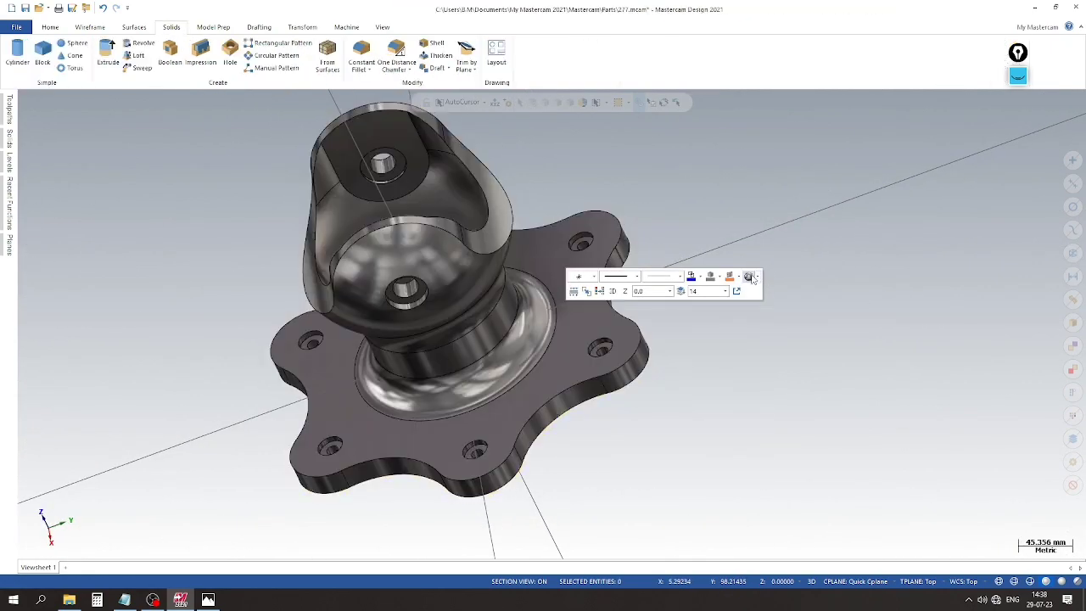
{"action": "scroll", "coordinate": [585, 371], "scroll_direction": "up", "scroll_amount": 2}
{"action": "scroll", "coordinate": [618, 357], "scroll_direction": "down", "scroll_amount": 2}
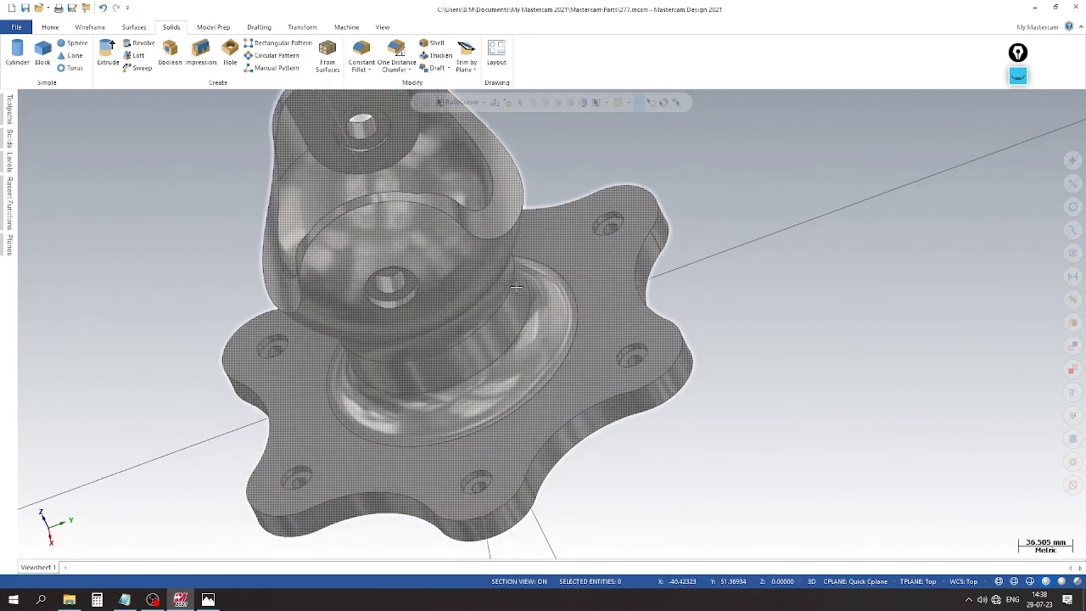
{"action": "scroll", "coordinate": [208, 330], "scroll_direction": "down", "scroll_amount": 3}
{"action": "middle_click_drag", "start_coordinate": [209, 330], "coordinate": [362, 266]}
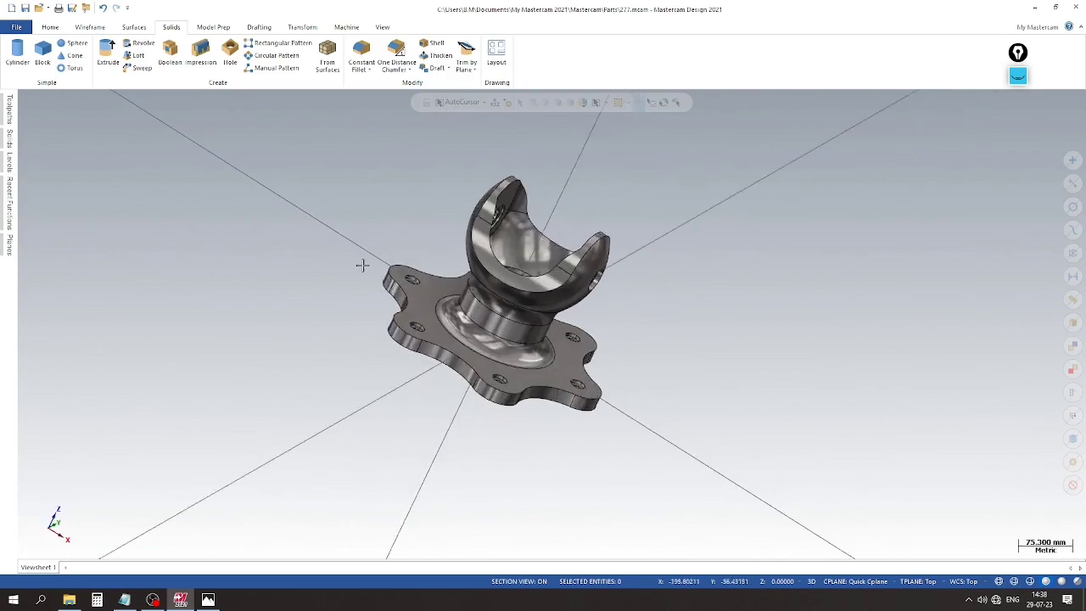
Hide the coordinate axes in the graphics view.
{"action": "left_click", "coordinate": [383, 28]}
{"action": "scroll", "coordinate": [460, 213], "scroll_direction": "up", "scroll_amount": 3}
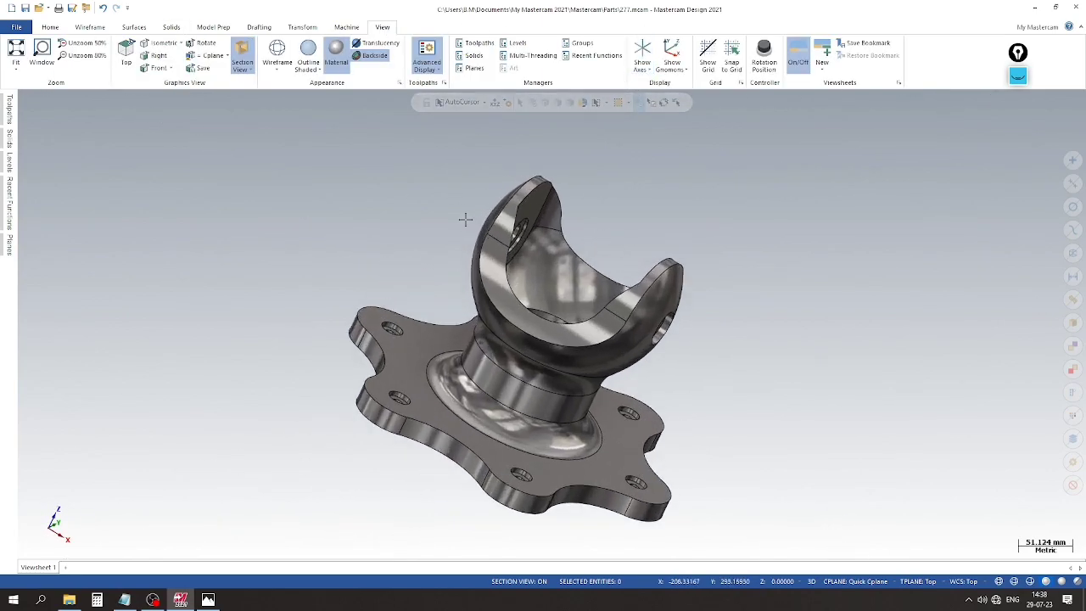
{"action": "scroll", "coordinate": [458, 201], "scroll_direction": "down", "scroll_amount": 1}
{"action": "middle_click_drag", "start_coordinate": [458, 201], "coordinate": [162, 543]}
{"action": "left_click", "coordinate": [208, 600]}
{"action": "left_click", "coordinate": [208, 600]}
{"action": "left_click", "coordinate": [516, 383]}
{"action": "right_click", "coordinate": [516, 383]}
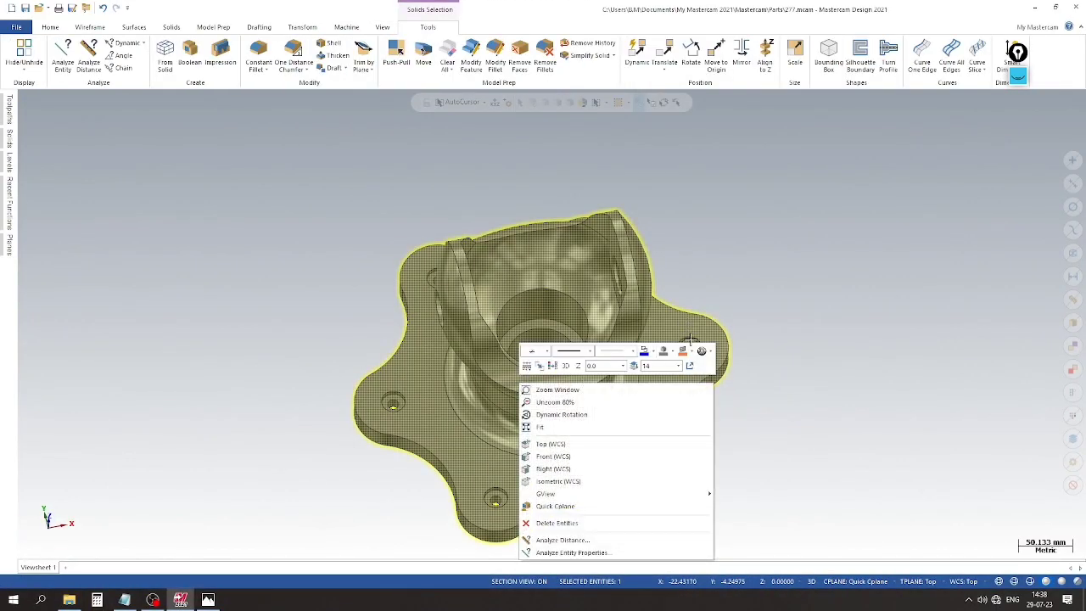
{"action": "left_click", "coordinate": [667, 350]}
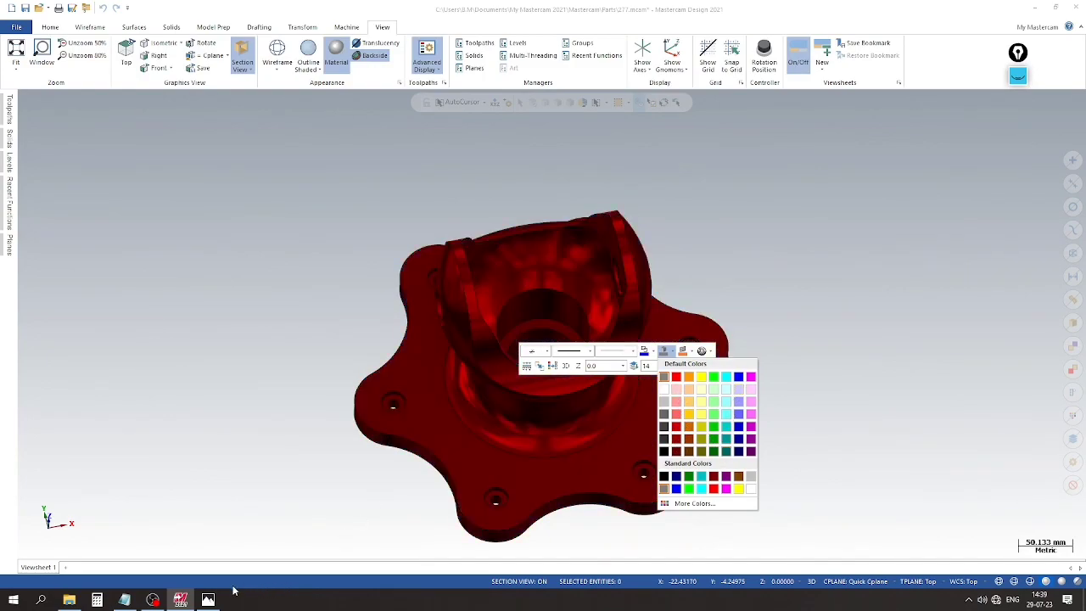
{"action": "left_click", "coordinate": [208, 600]}
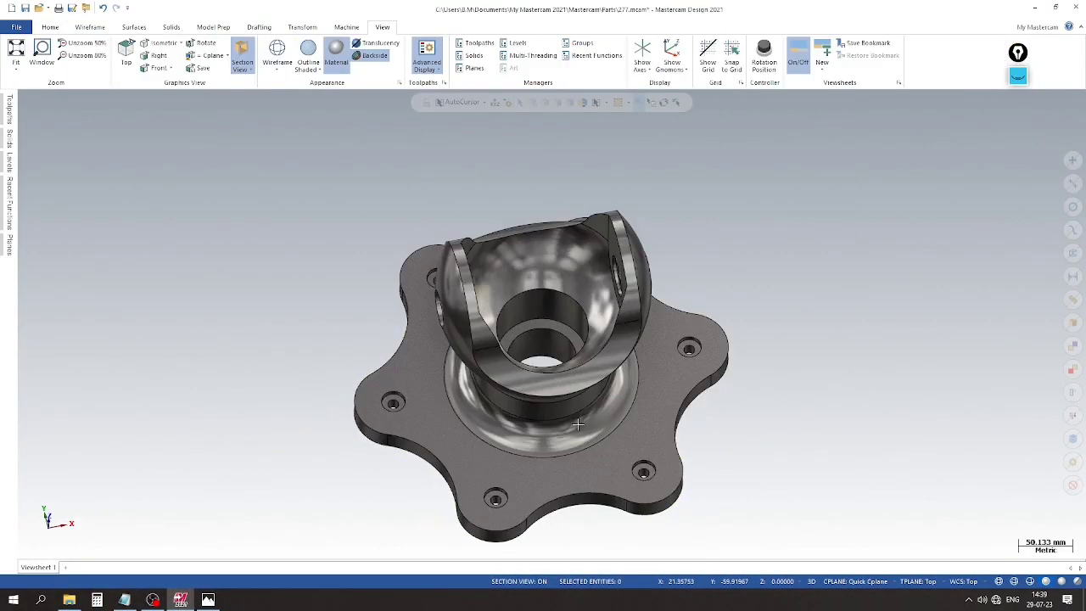
{"action": "right_click", "coordinate": [575, 425]}
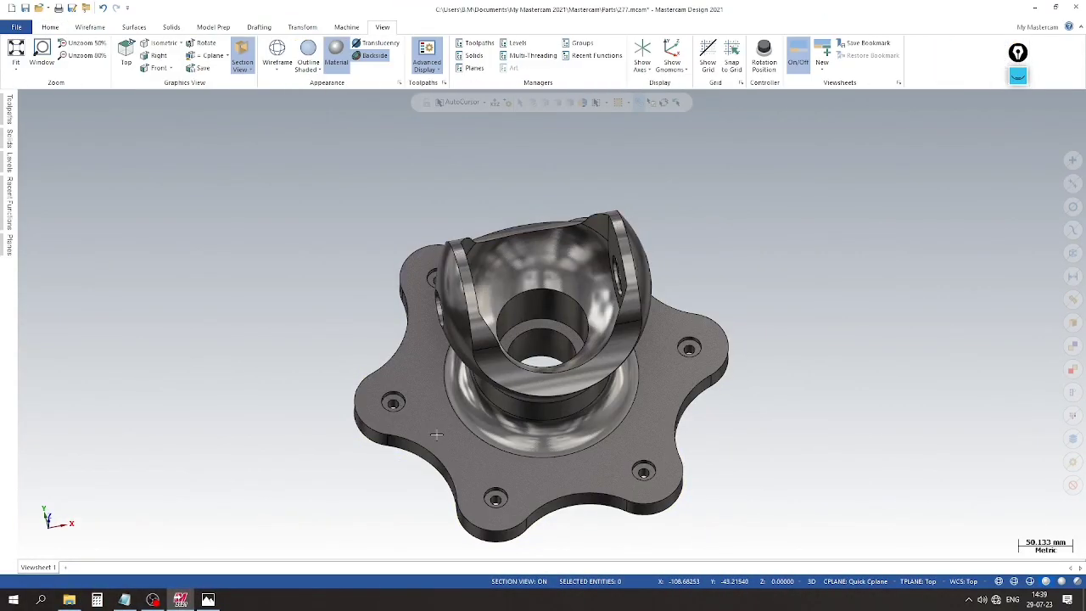
Set the colour of the whole bracket solid to light lavender.
{"action": "left_click", "coordinate": [436, 435]}
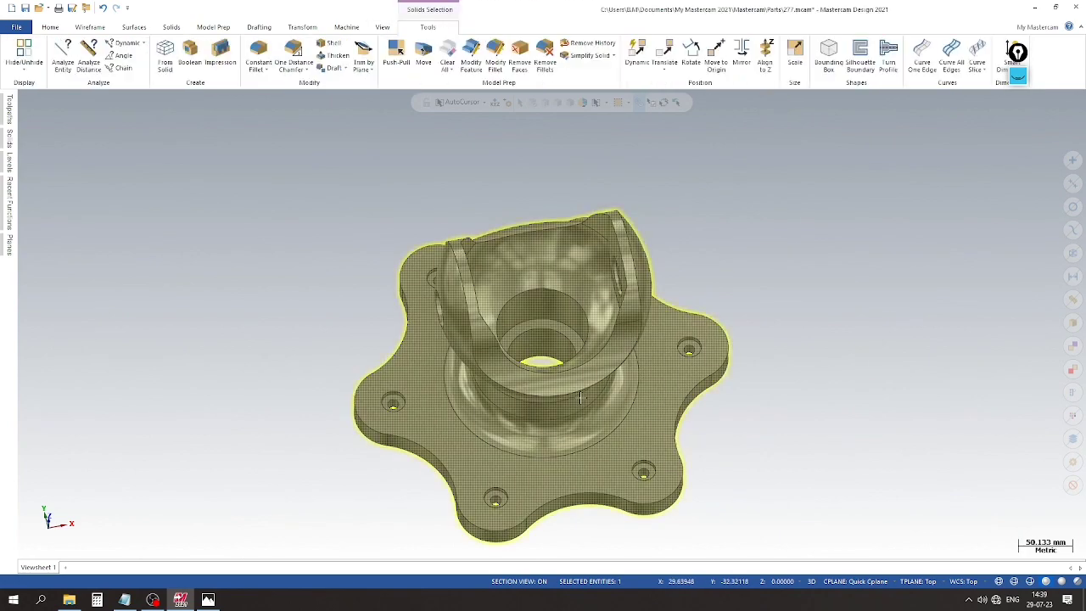
{"action": "right_click", "coordinate": [582, 399]}
{"action": "left_click", "coordinate": [727, 367]}
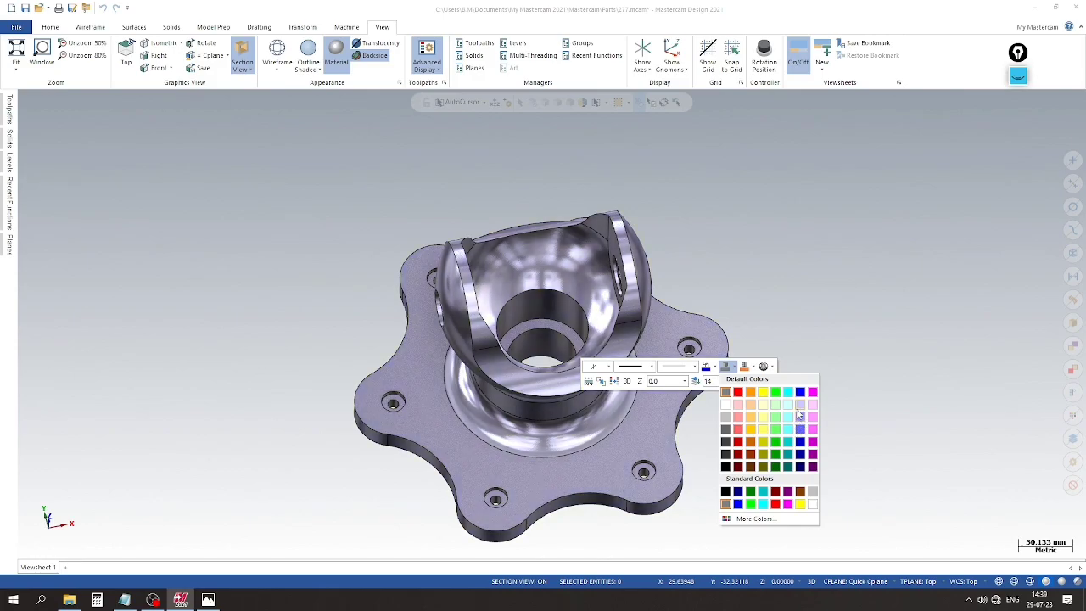
{"action": "left_click", "coordinate": [798, 410]}
Examine the lavender metallic finish on the underside, the fork and the top of the bracket.
{"action": "scroll", "coordinate": [422, 368], "scroll_direction": "up", "scroll_amount": 3}
{"action": "scroll", "coordinate": [369, 348], "scroll_direction": "down", "scroll_amount": 3}
{"action": "middle_click_drag", "start_coordinate": [274, 387], "coordinate": [694, 348]}
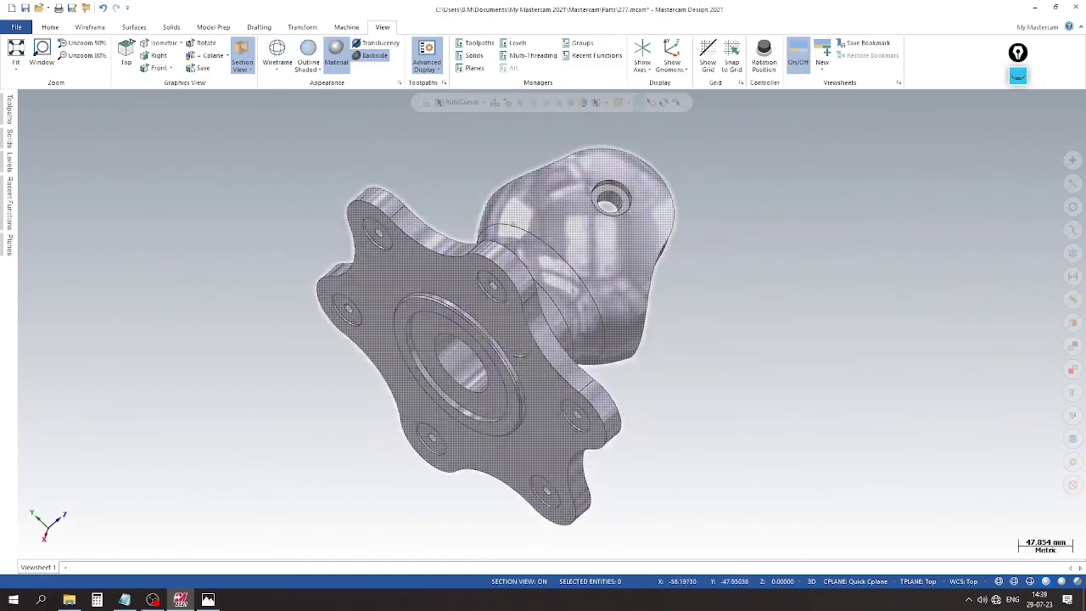
{"action": "scroll", "coordinate": [519, 356], "scroll_direction": "up", "scroll_amount": 4}
{"action": "scroll", "coordinate": [890, 289], "scroll_direction": "down", "scroll_amount": 4}
{"action": "middle_click_drag", "start_coordinate": [890, 288], "coordinate": [634, 465]}
{"action": "middle_click_drag", "start_coordinate": [410, 307], "coordinate": [645, 373]}
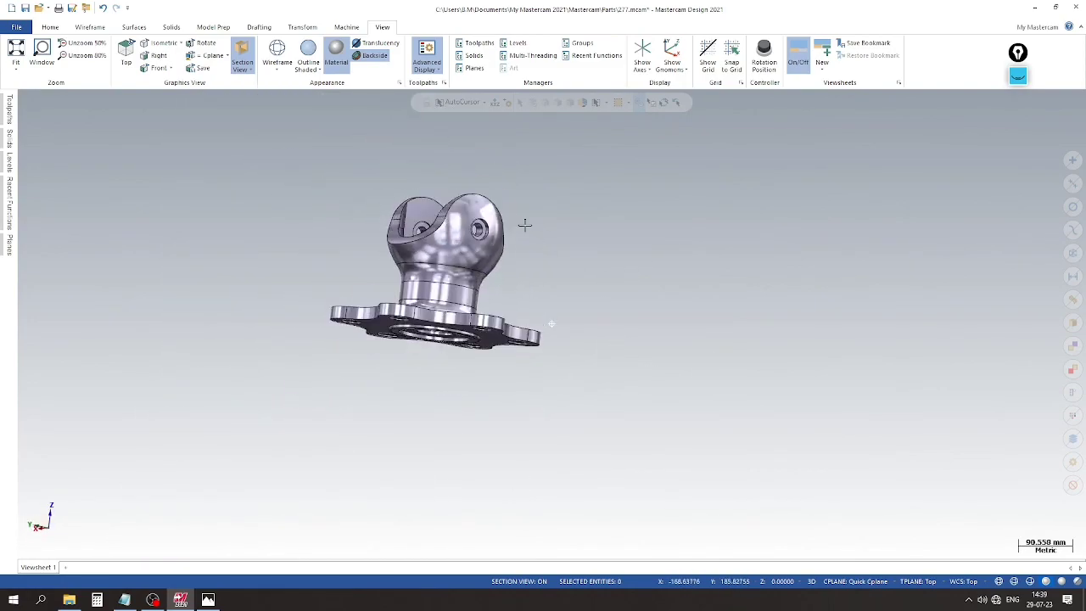
{"action": "middle_click_drag", "start_coordinate": [774, 276], "coordinate": [772, 327]}
{"action": "scroll", "coordinate": [567, 448], "scroll_direction": "up", "scroll_amount": 5}
{"action": "scroll", "coordinate": [407, 280], "scroll_direction": "down", "scroll_amount": 3}
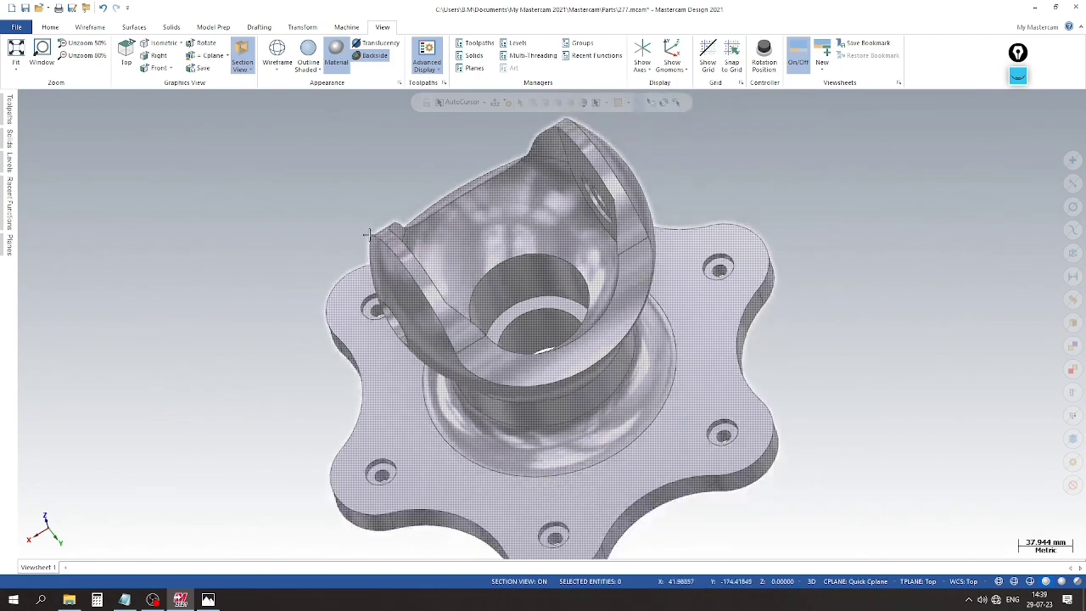
Set the bracket solid's colour to orange and display it shaded without edge outlines.
{"action": "left_click", "coordinate": [465, 373]}
{"action": "right_click", "coordinate": [465, 373]}
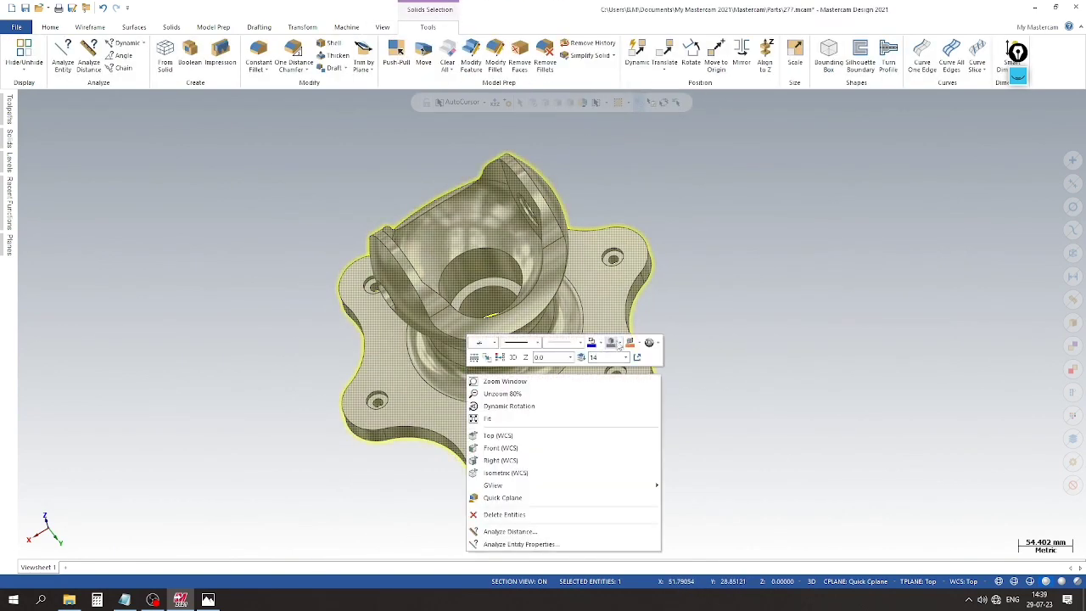
{"action": "left_click", "coordinate": [611, 342]}
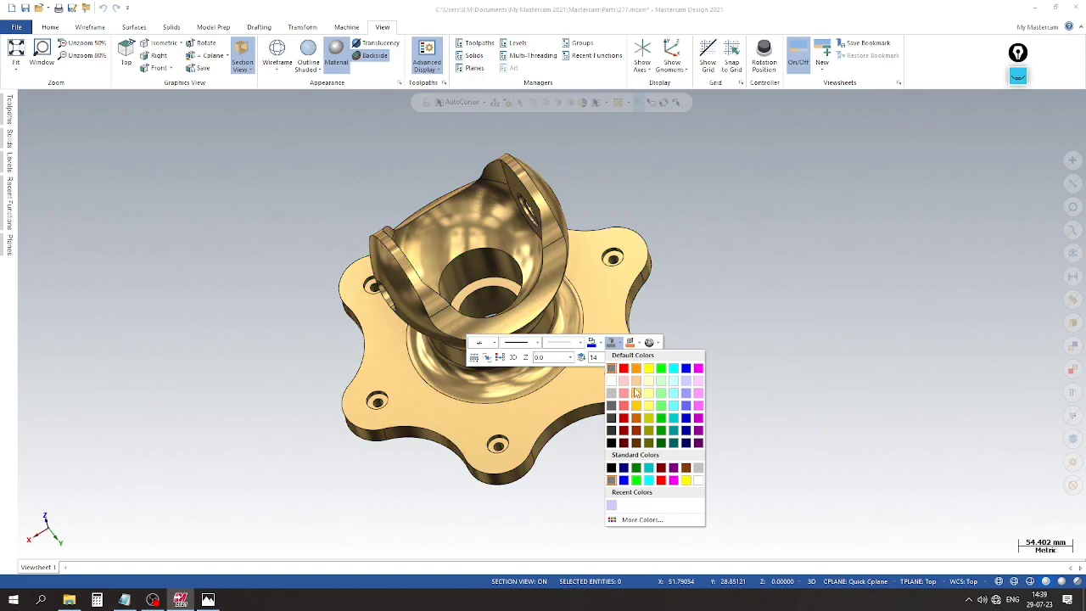
{"action": "left_click", "coordinate": [636, 369]}
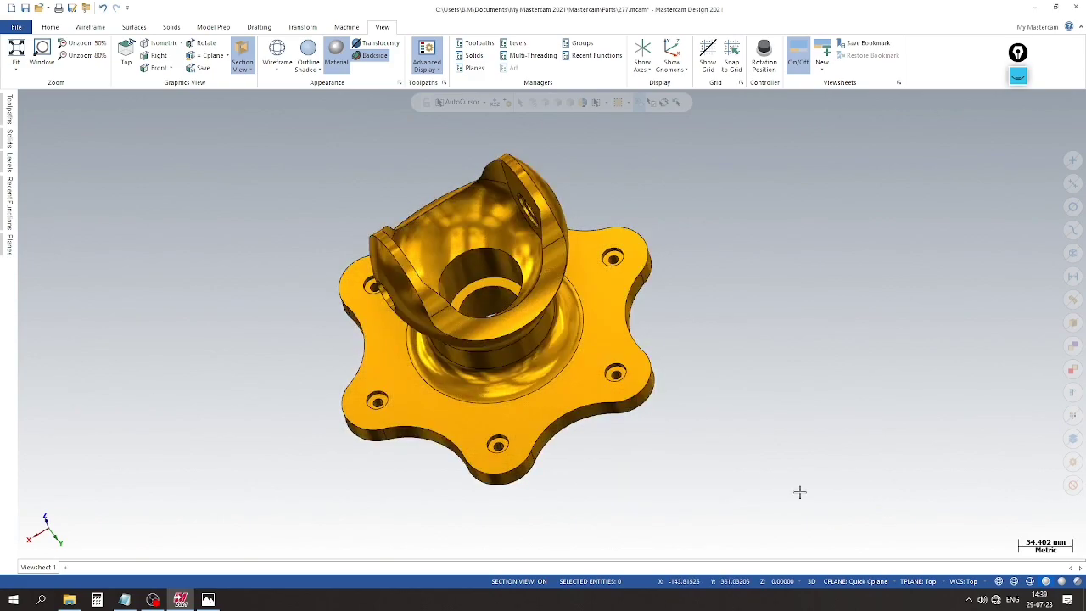
{"action": "left_click", "coordinate": [1064, 583]}
{"action": "scroll", "coordinate": [395, 371], "scroll_direction": "up", "scroll_amount": 7}
{"action": "scroll", "coordinate": [394, 377], "scroll_direction": "down", "scroll_amount": 6}
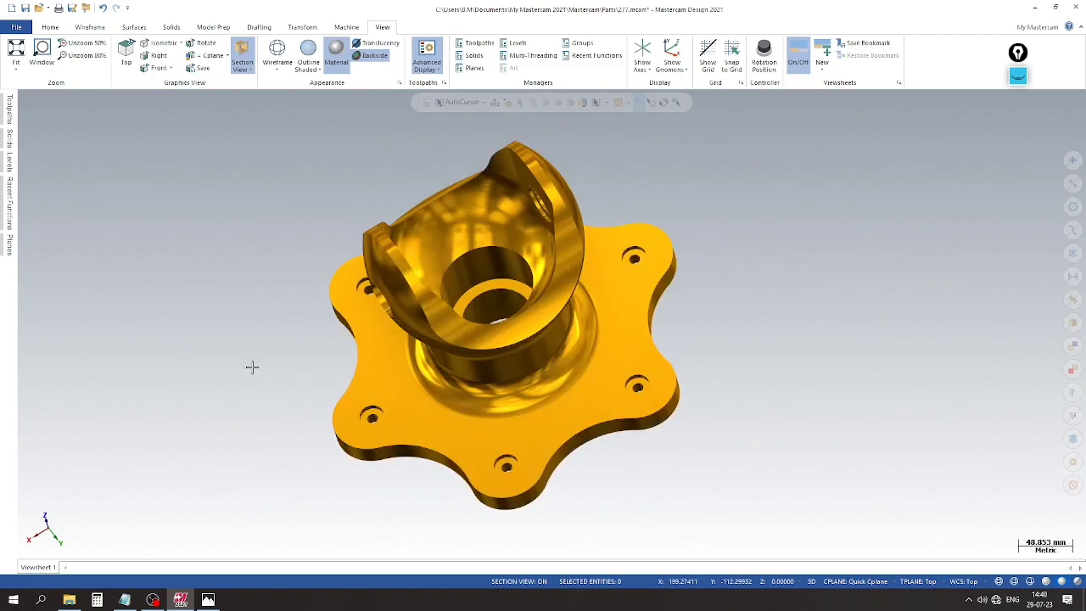
Set the bracket solid's colour to light green and switch the display back to shading with edge outlines.
{"action": "middle_click_drag", "start_coordinate": [236, 289], "coordinate": [509, 254]}
{"action": "left_click", "coordinate": [469, 223]}
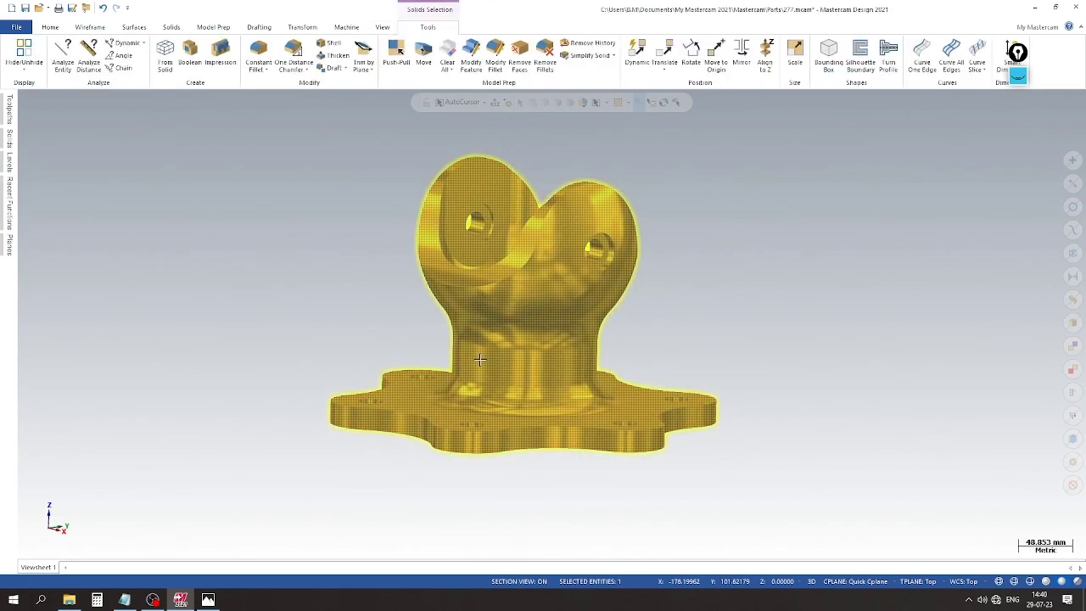
{"action": "right_click", "coordinate": [484, 362]}
{"action": "left_click", "coordinate": [634, 331]}
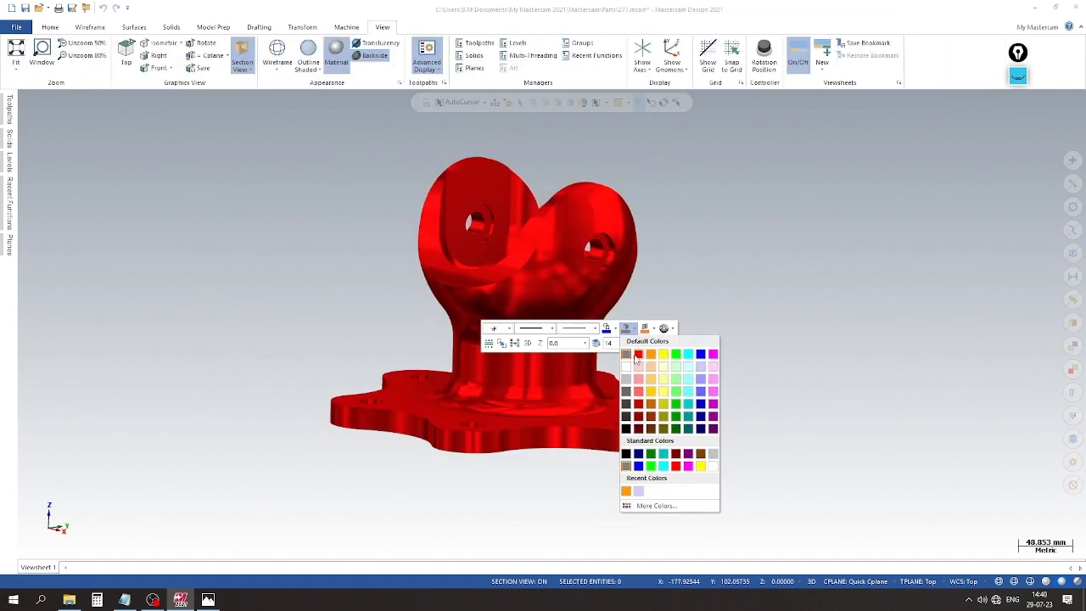
{"action": "left_click", "coordinate": [676, 368]}
{"action": "left_click", "coordinate": [1044, 581]}
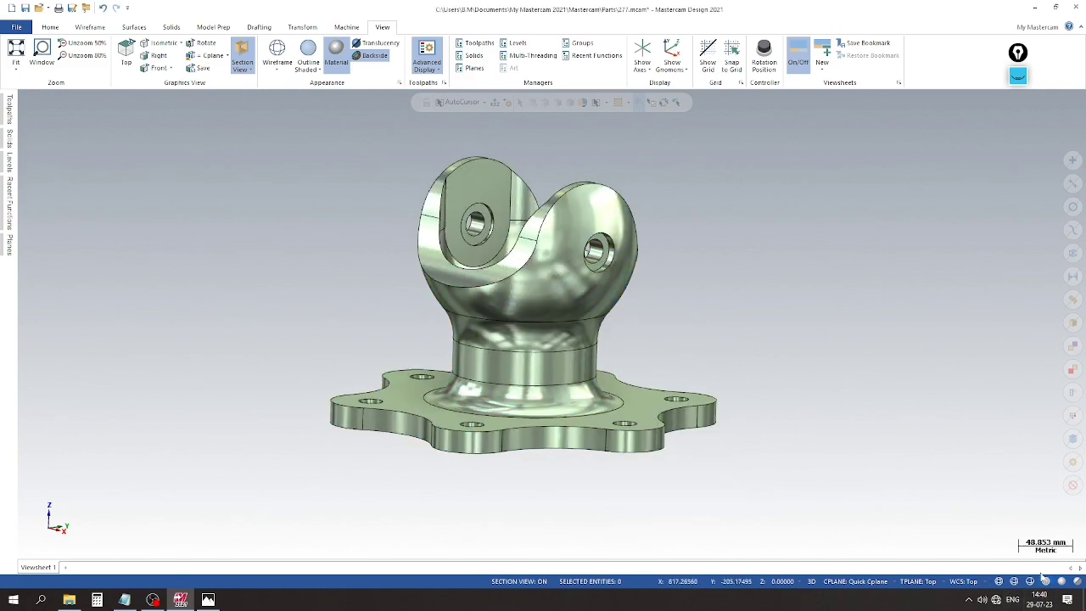
Show the bracket in isometric view, recolour the whole solid in a neutral silver tone and save the part.
{"action": "middle_click_drag", "start_coordinate": [624, 413], "coordinate": [257, 279]}
{"action": "right_click", "coordinate": [257, 278]}
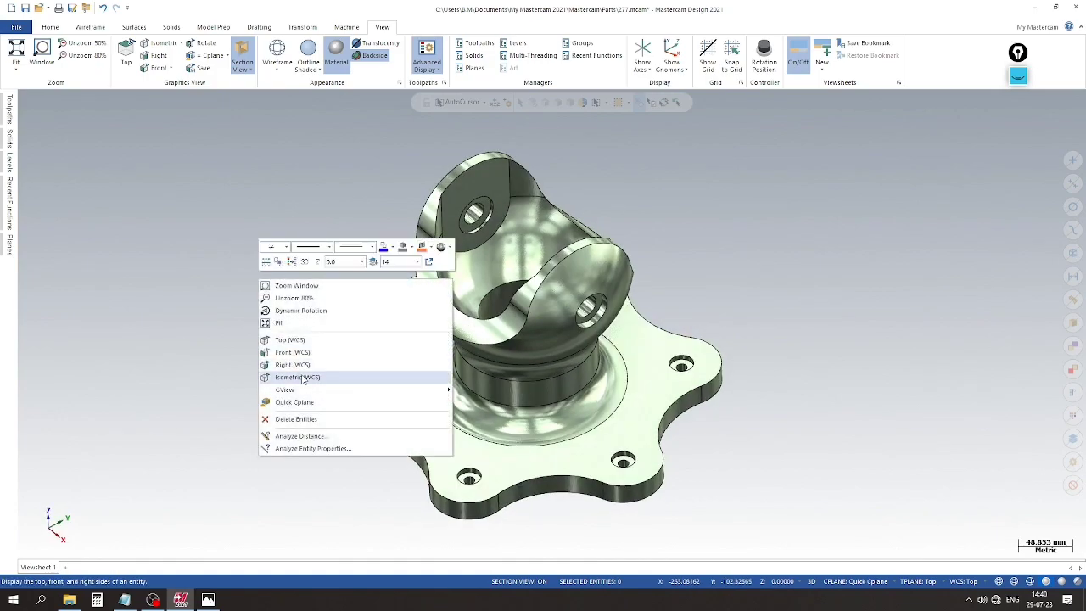
{"action": "left_click", "coordinate": [306, 378]}
{"action": "left_click", "coordinate": [545, 343]}
{"action": "right_click", "coordinate": [545, 343]}
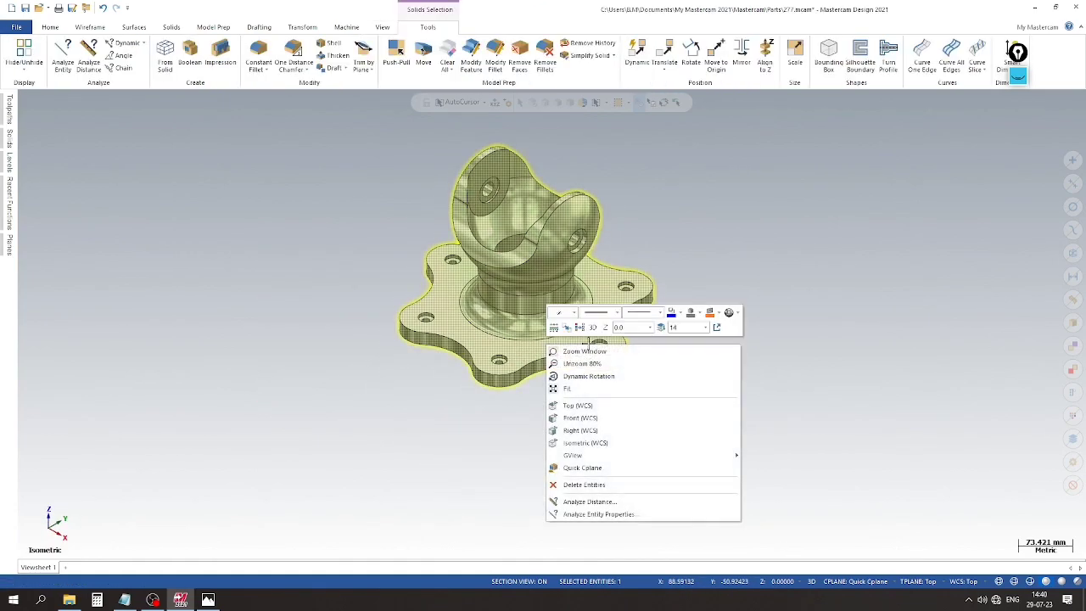
{"action": "left_click", "coordinate": [692, 313]}
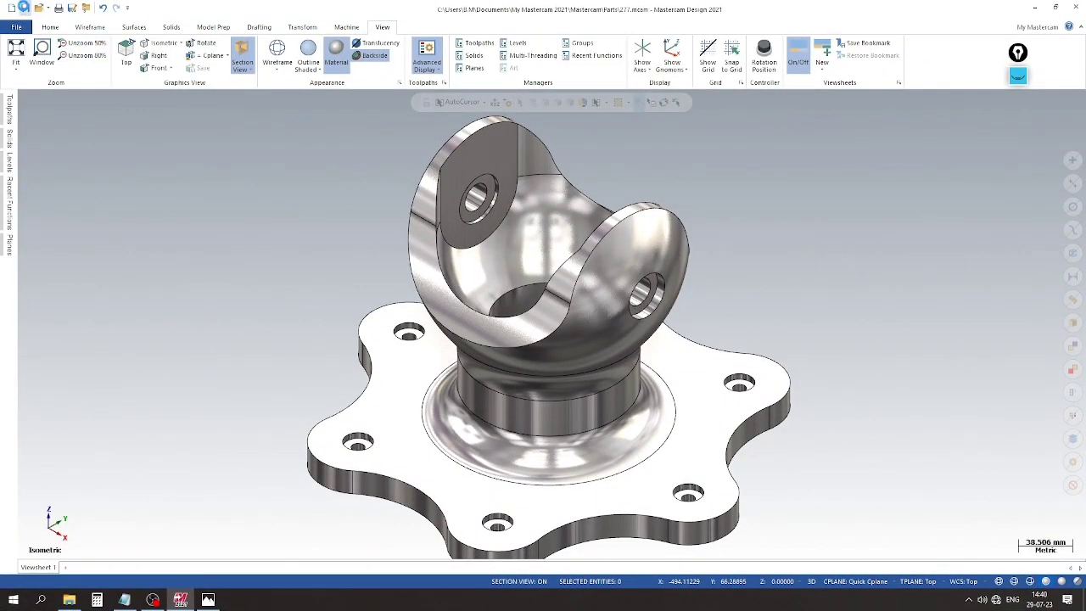
Examine the silver finish on the fork, neck and flange of the bracket from several angles.
{"action": "scroll", "coordinate": [710, 280], "scroll_direction": "down", "scroll_amount": 2}
{"action": "middle_click_drag", "start_coordinate": [665, 477], "coordinate": [772, 338]}
{"action": "middle_click_drag", "start_coordinate": [321, 343], "coordinate": [417, 437]}
{"action": "scroll", "coordinate": [439, 249], "scroll_direction": "up", "scroll_amount": 4}
{"action": "scroll", "coordinate": [412, 257], "scroll_direction": "down", "scroll_amount": 2}
{"action": "scroll", "coordinate": [640, 319], "scroll_direction": "up", "scroll_amount": 1}
{"action": "scroll", "coordinate": [641, 318], "scroll_direction": "up", "scroll_amount": 1}
{"action": "scroll", "coordinate": [379, 239], "scroll_direction": "down", "scroll_amount": 3}
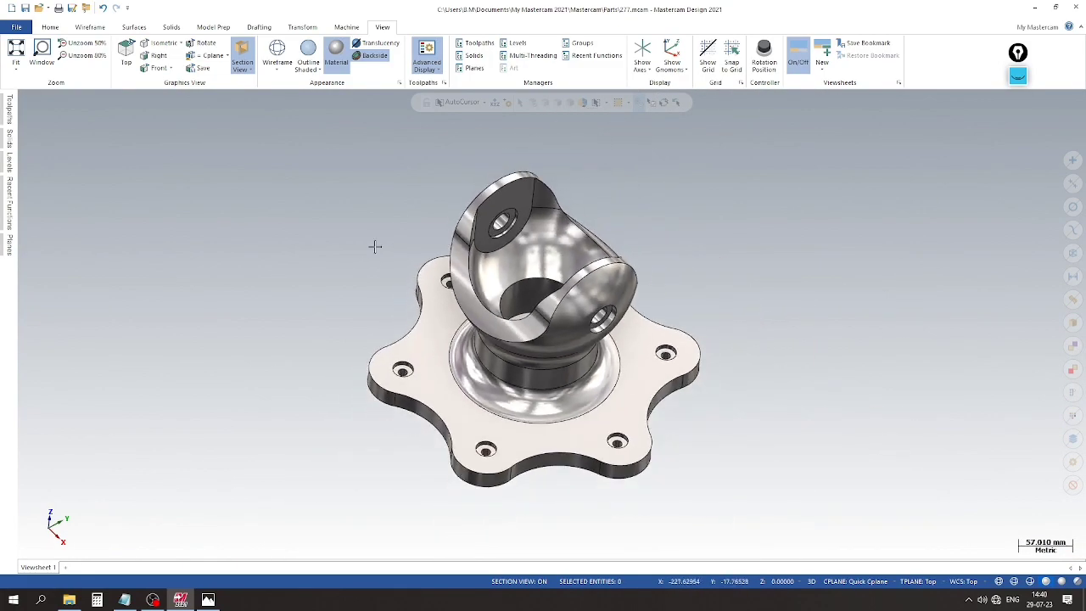
{"action": "middle_click_drag", "start_coordinate": [409, 350], "coordinate": [343, 253]}
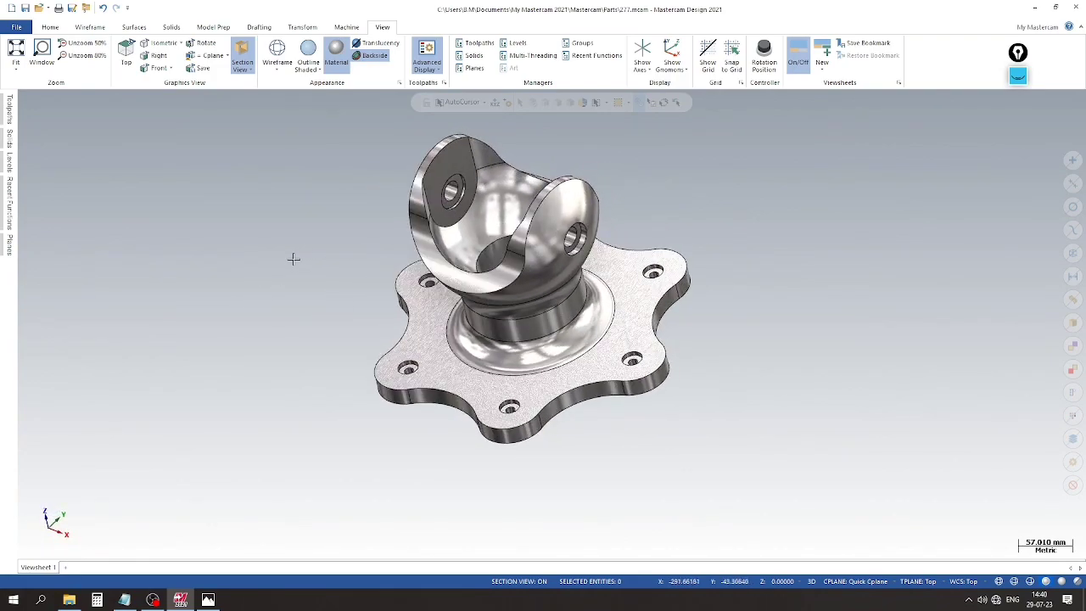
{"action": "scroll", "coordinate": [294, 262], "scroll_direction": "up", "scroll_amount": 3}
{"action": "scroll", "coordinate": [921, 250], "scroll_direction": "down", "scroll_amount": 4}
Check the bracket in the right side view and return to the isometric view.
{"action": "right_click", "coordinate": [824, 303]}
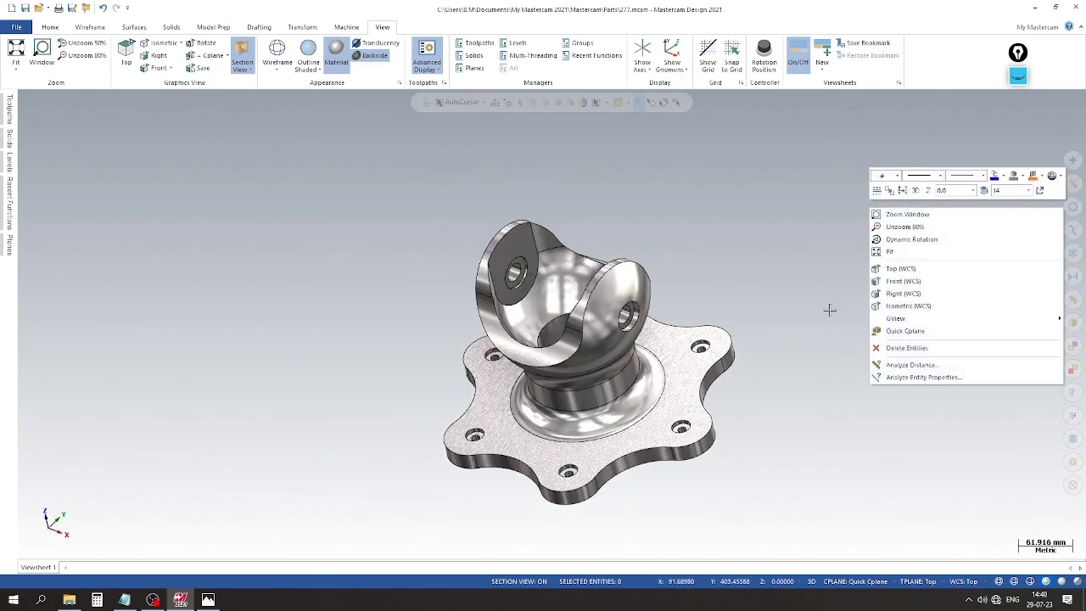
{"action": "left_click", "coordinate": [886, 294]}
{"action": "right_click", "coordinate": [802, 226]}
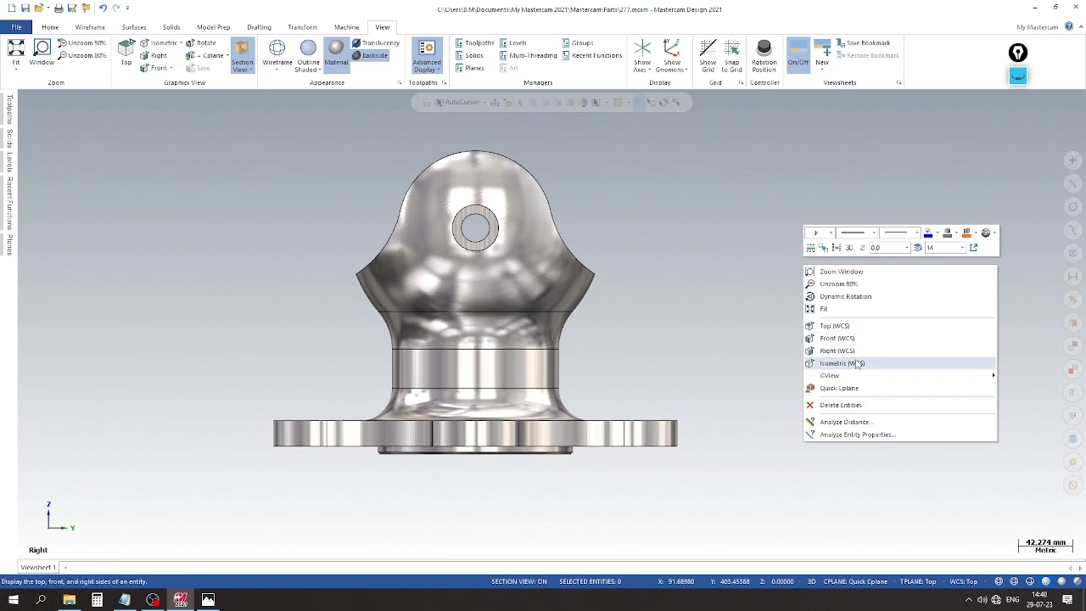
{"action": "left_click", "coordinate": [855, 359]}
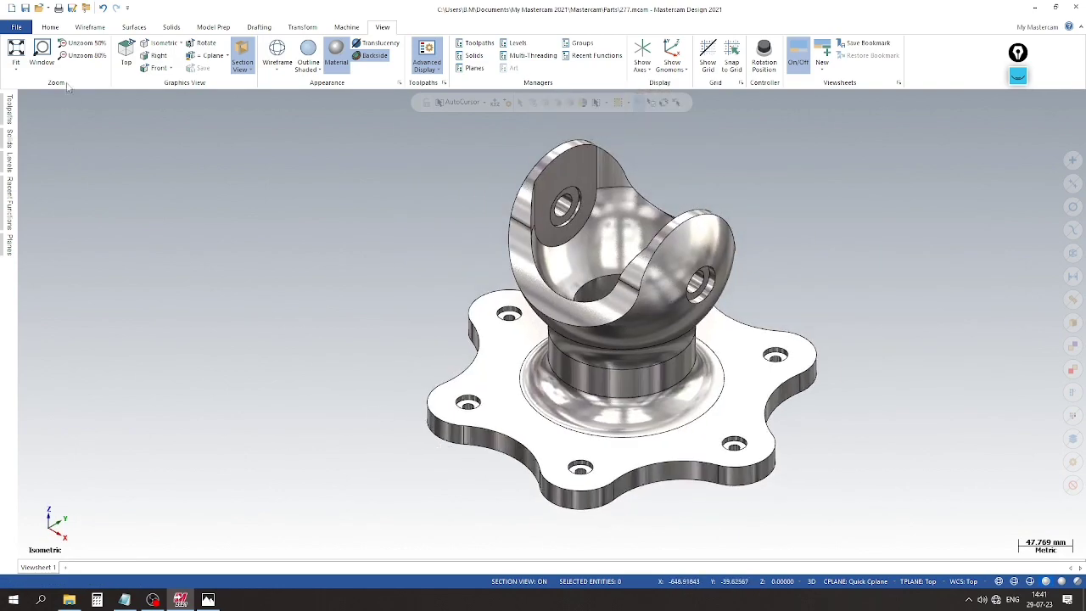